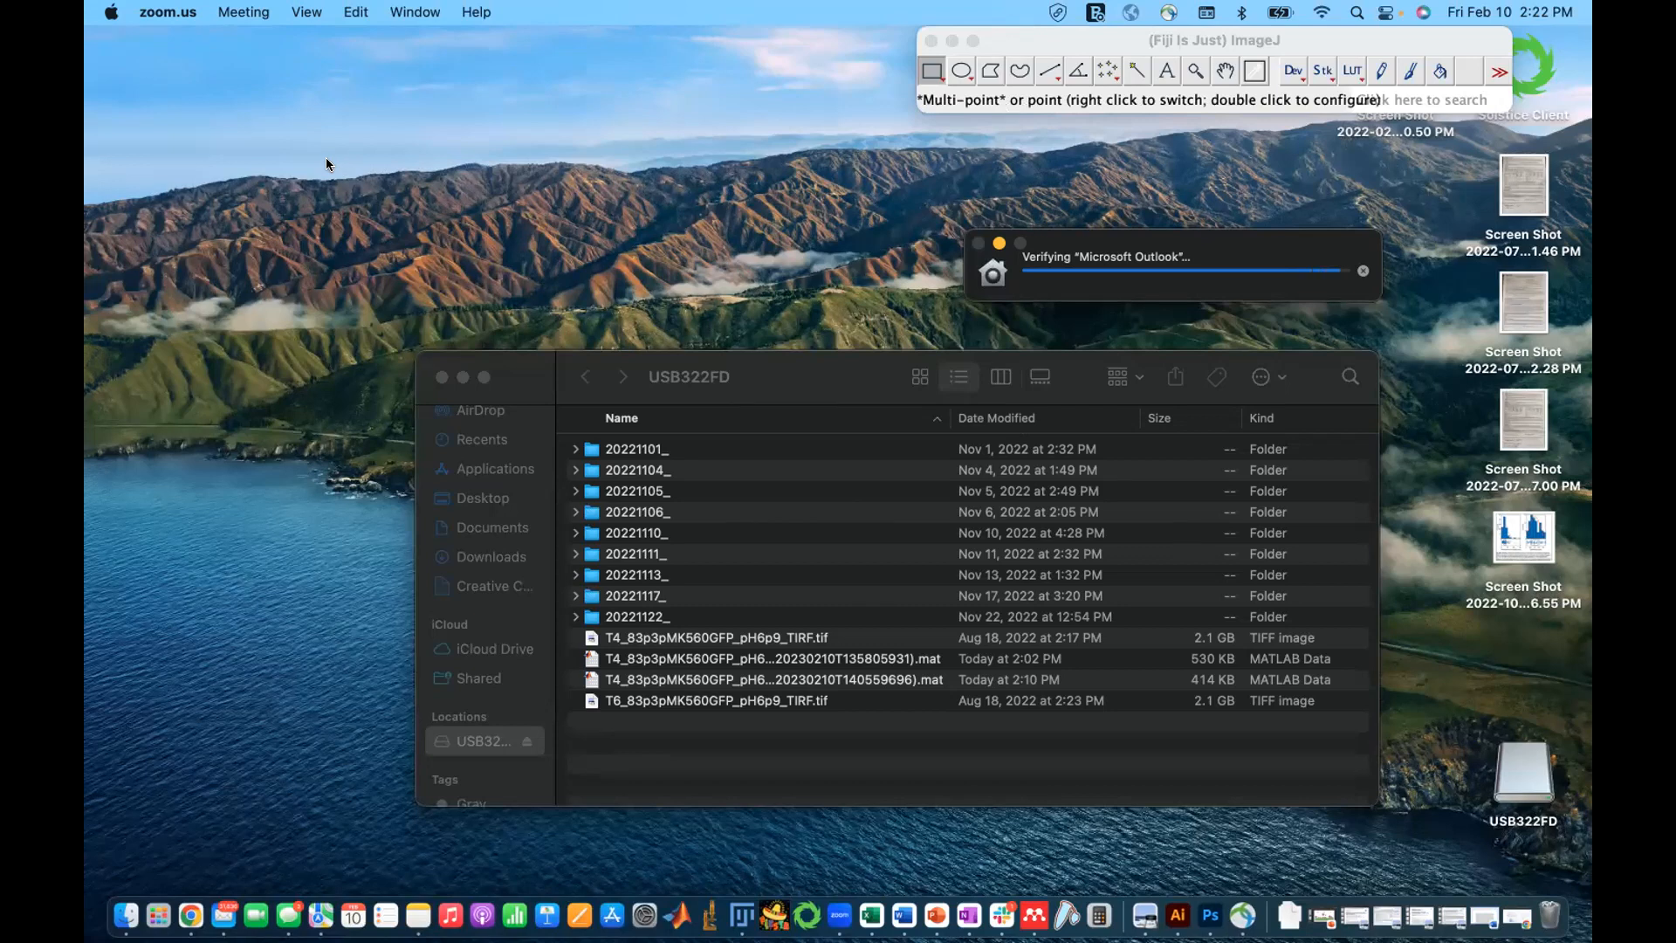
# Open T4_83p3pMK560GFP_pH6p9_TIRF.tif from the USB322FD drive in Fiji and enlarge its image window
pyautogui.moveTo(824, 399); pyautogui.dragTo(795, 437)
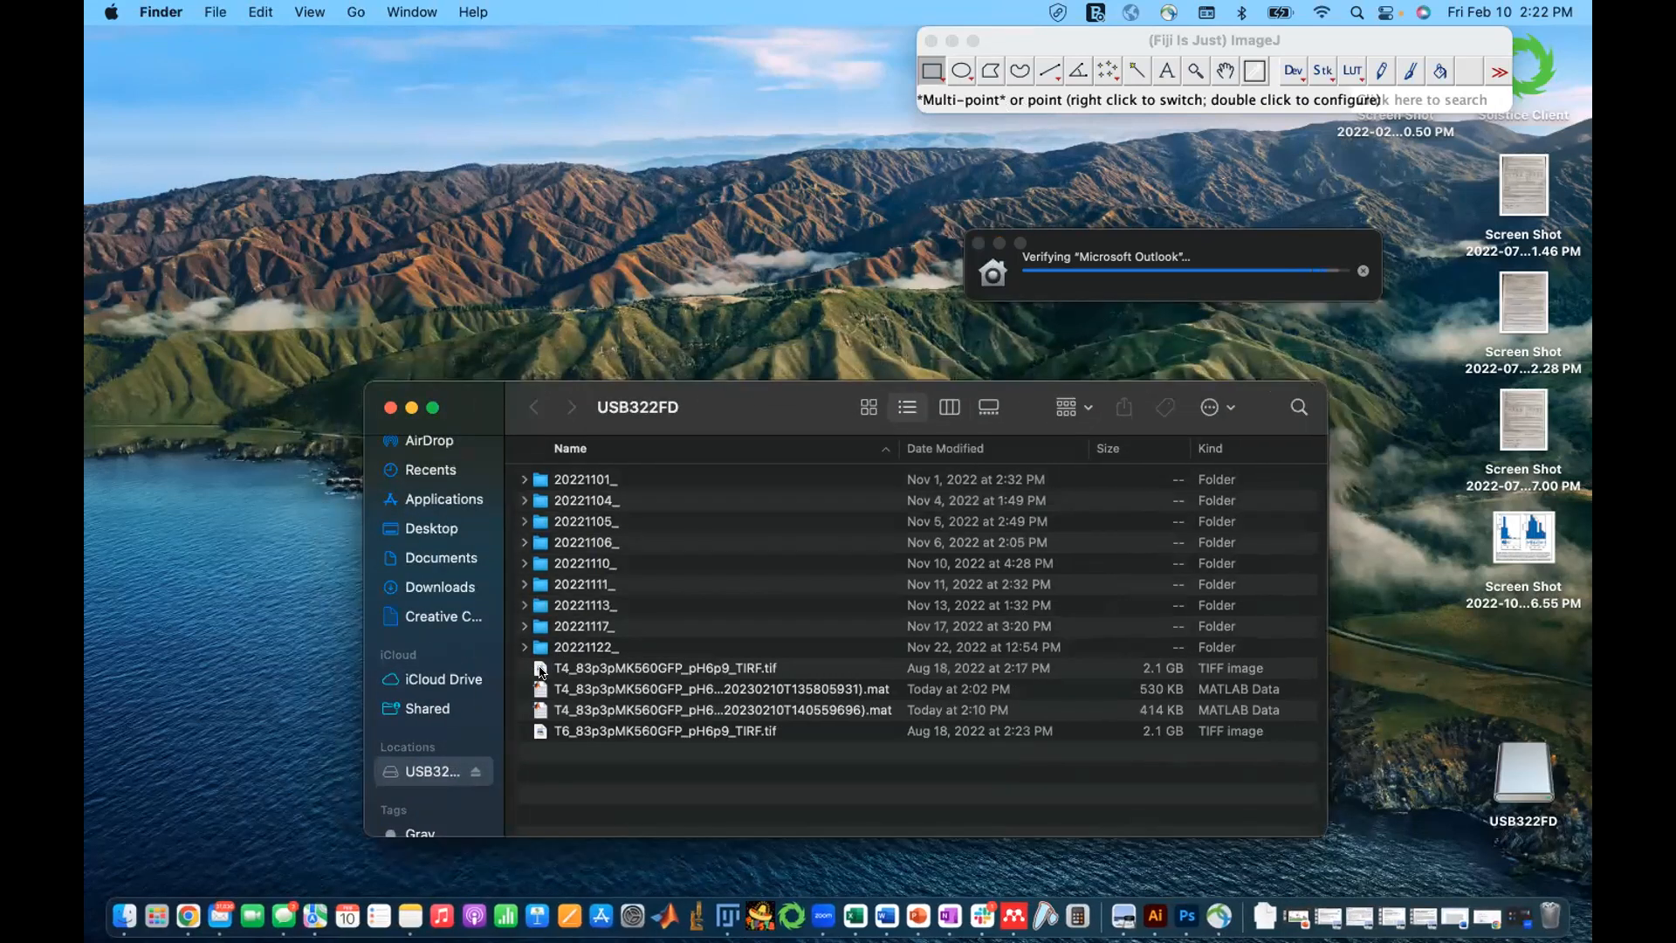
pyautogui.moveTo(538, 671); pyautogui.dragTo(1024, 40)
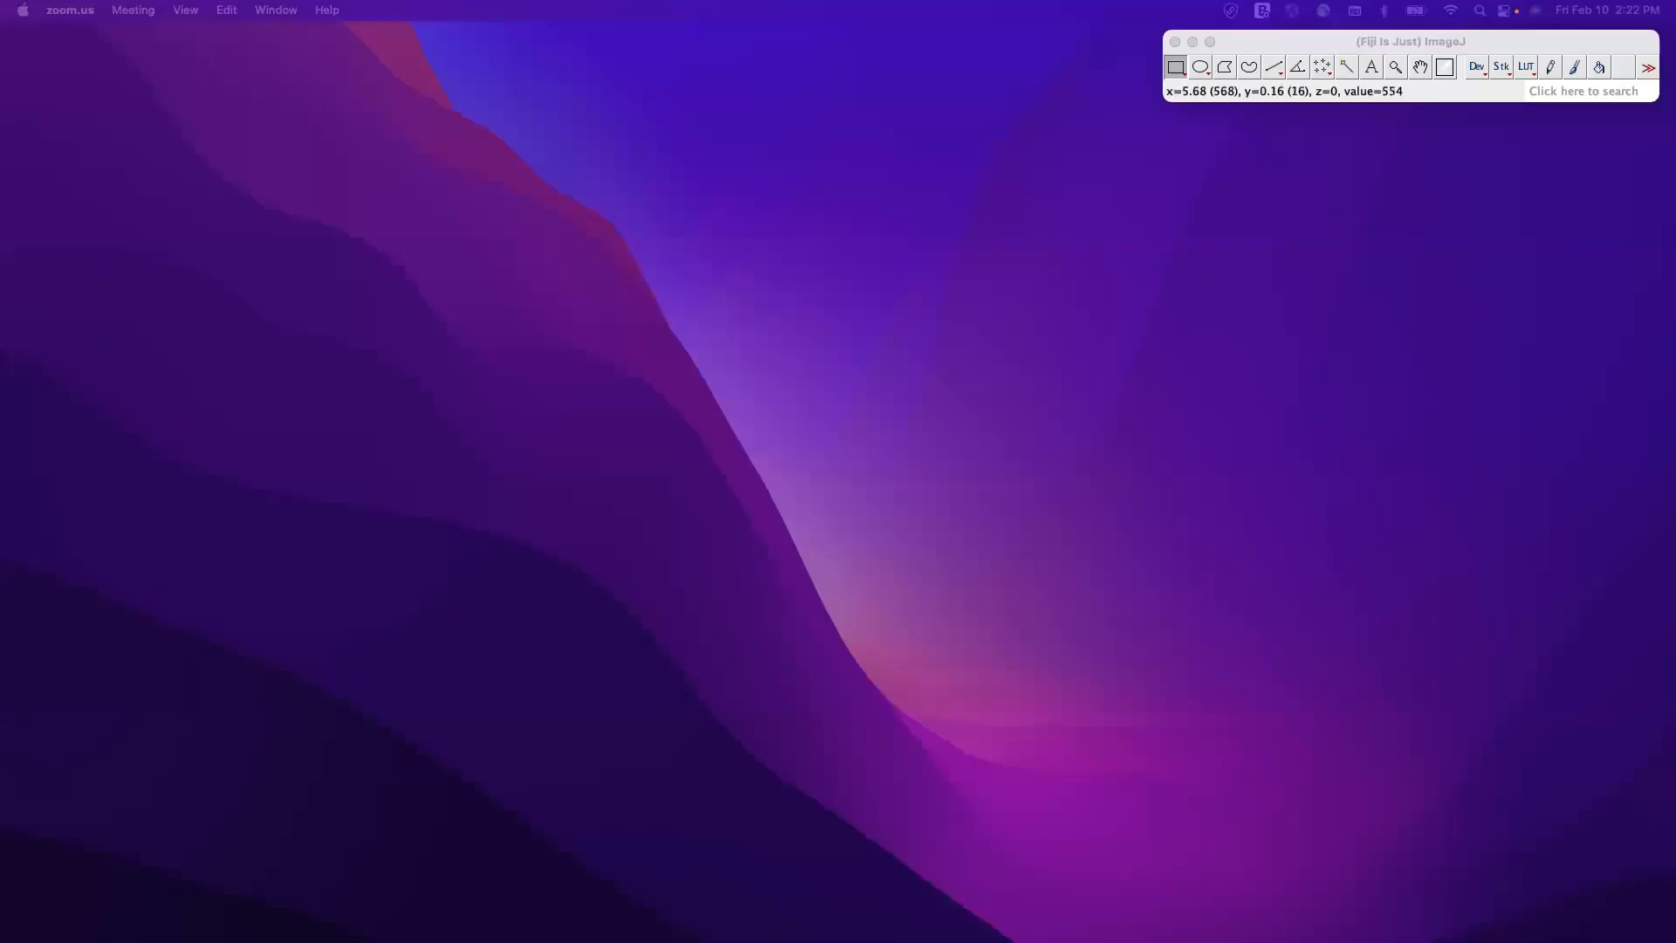
pyautogui.moveTo(541, 939); pyautogui.dragTo(969, 167)
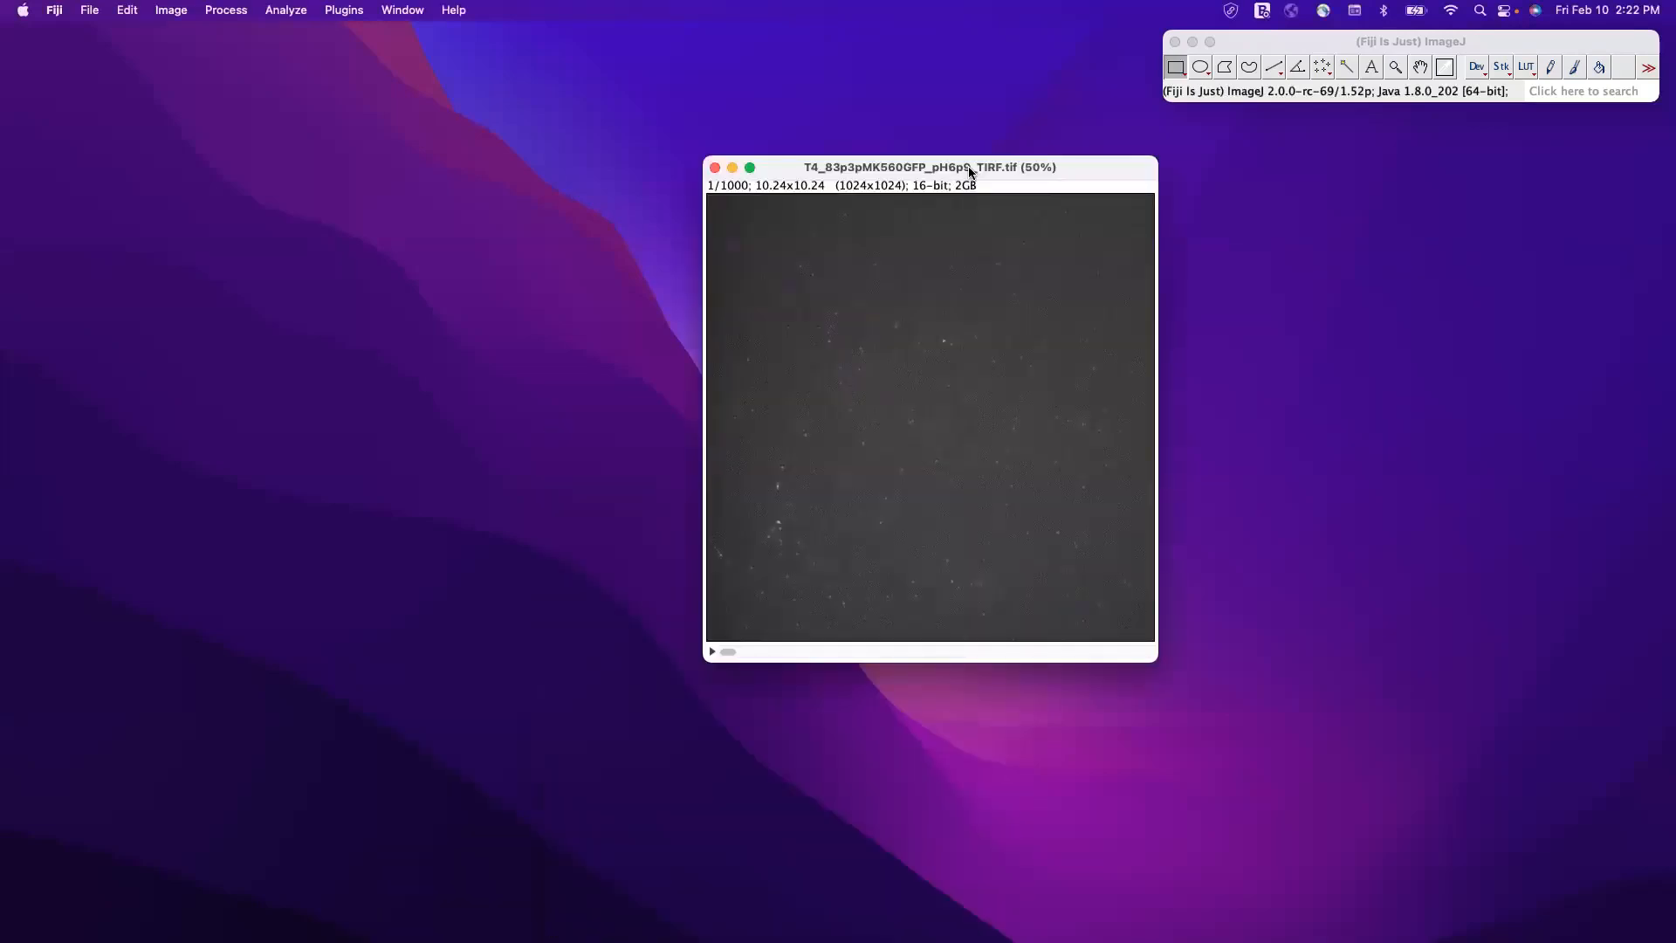
pyautogui.click(750, 168)
pyautogui.moveTo(962, 29); pyautogui.dragTo(508, 29)
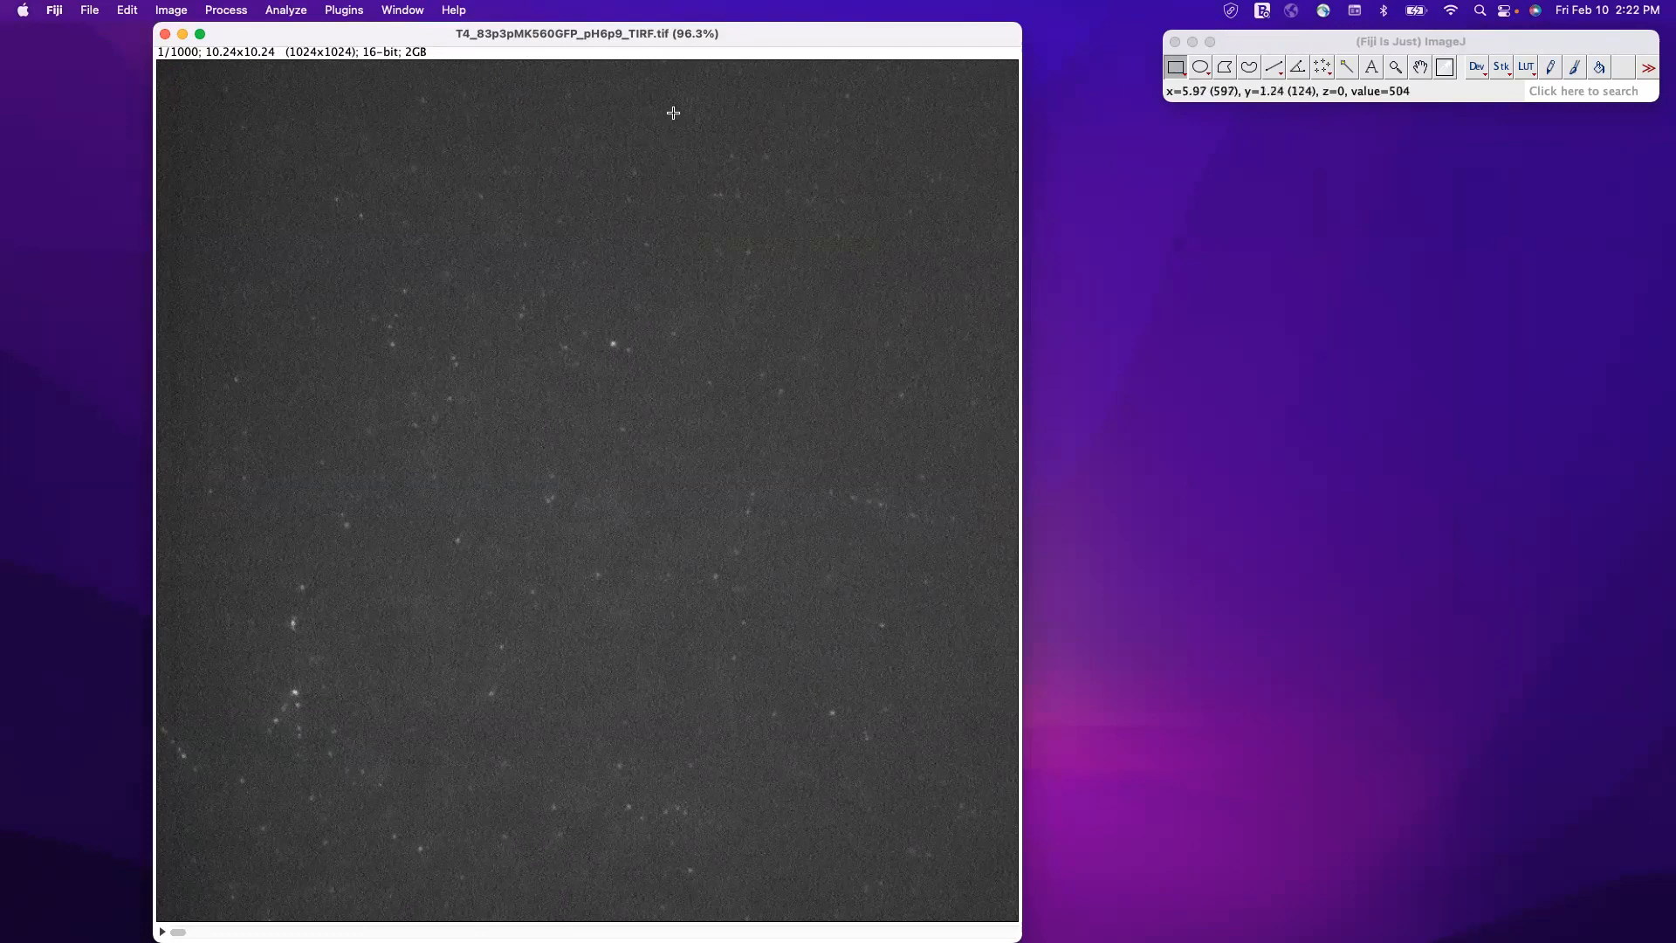
# Auto-adjust the brightness and contrast of the TIRF stack and browse through its frames
pyautogui.press('Return')
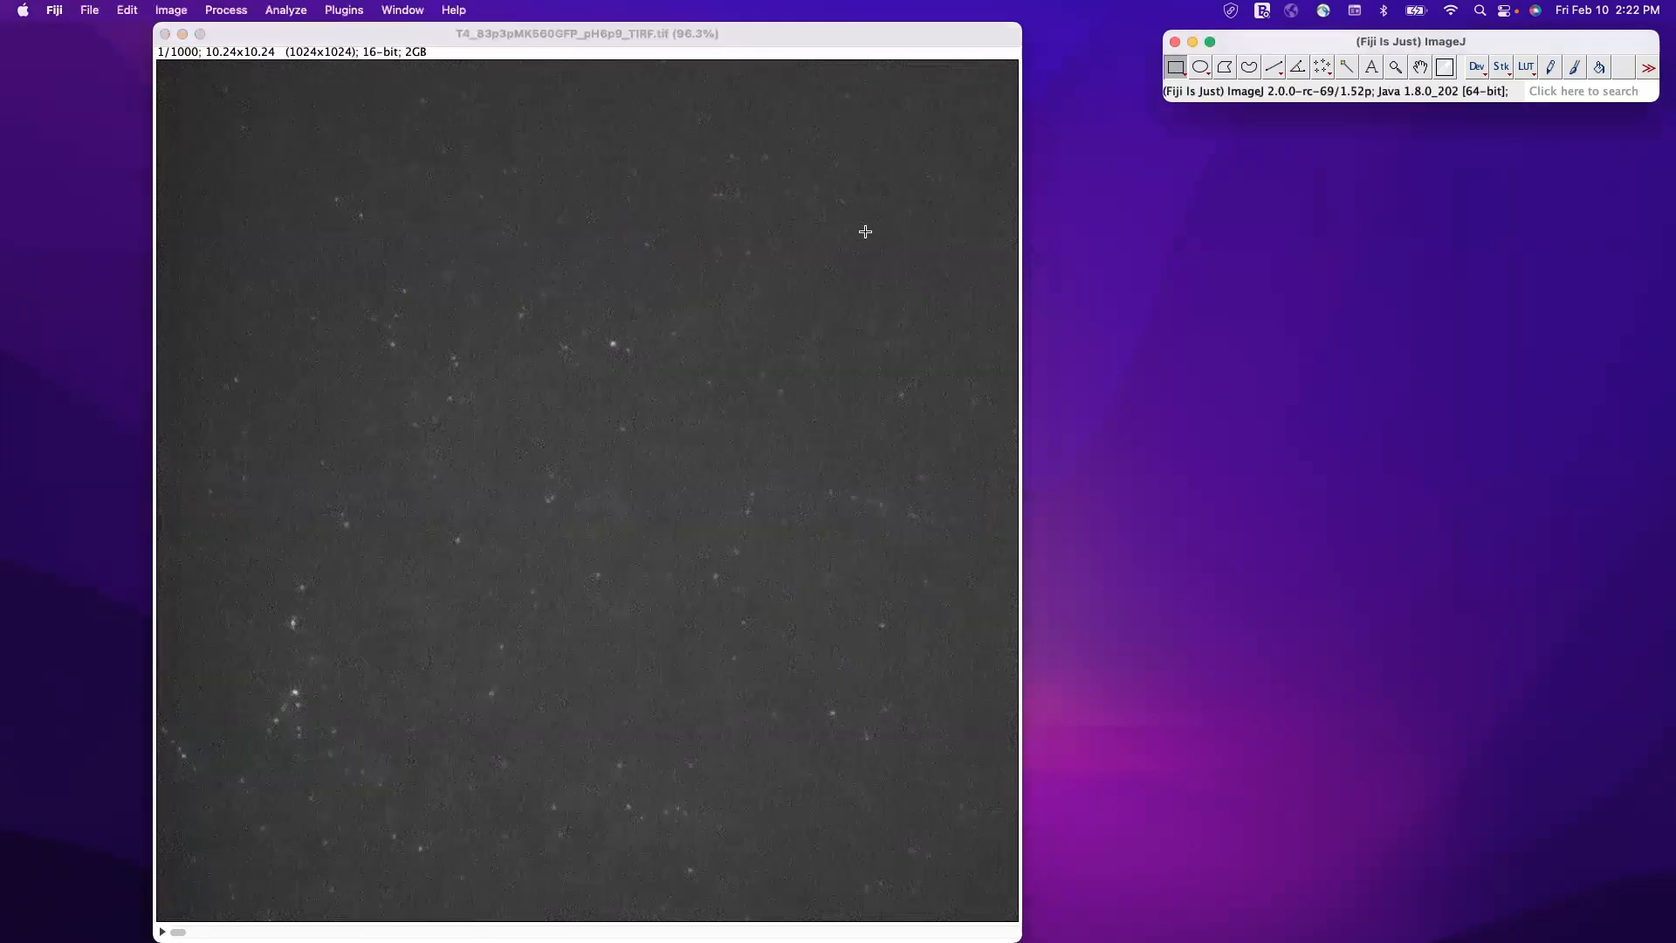
pyautogui.press('super+shift+c')
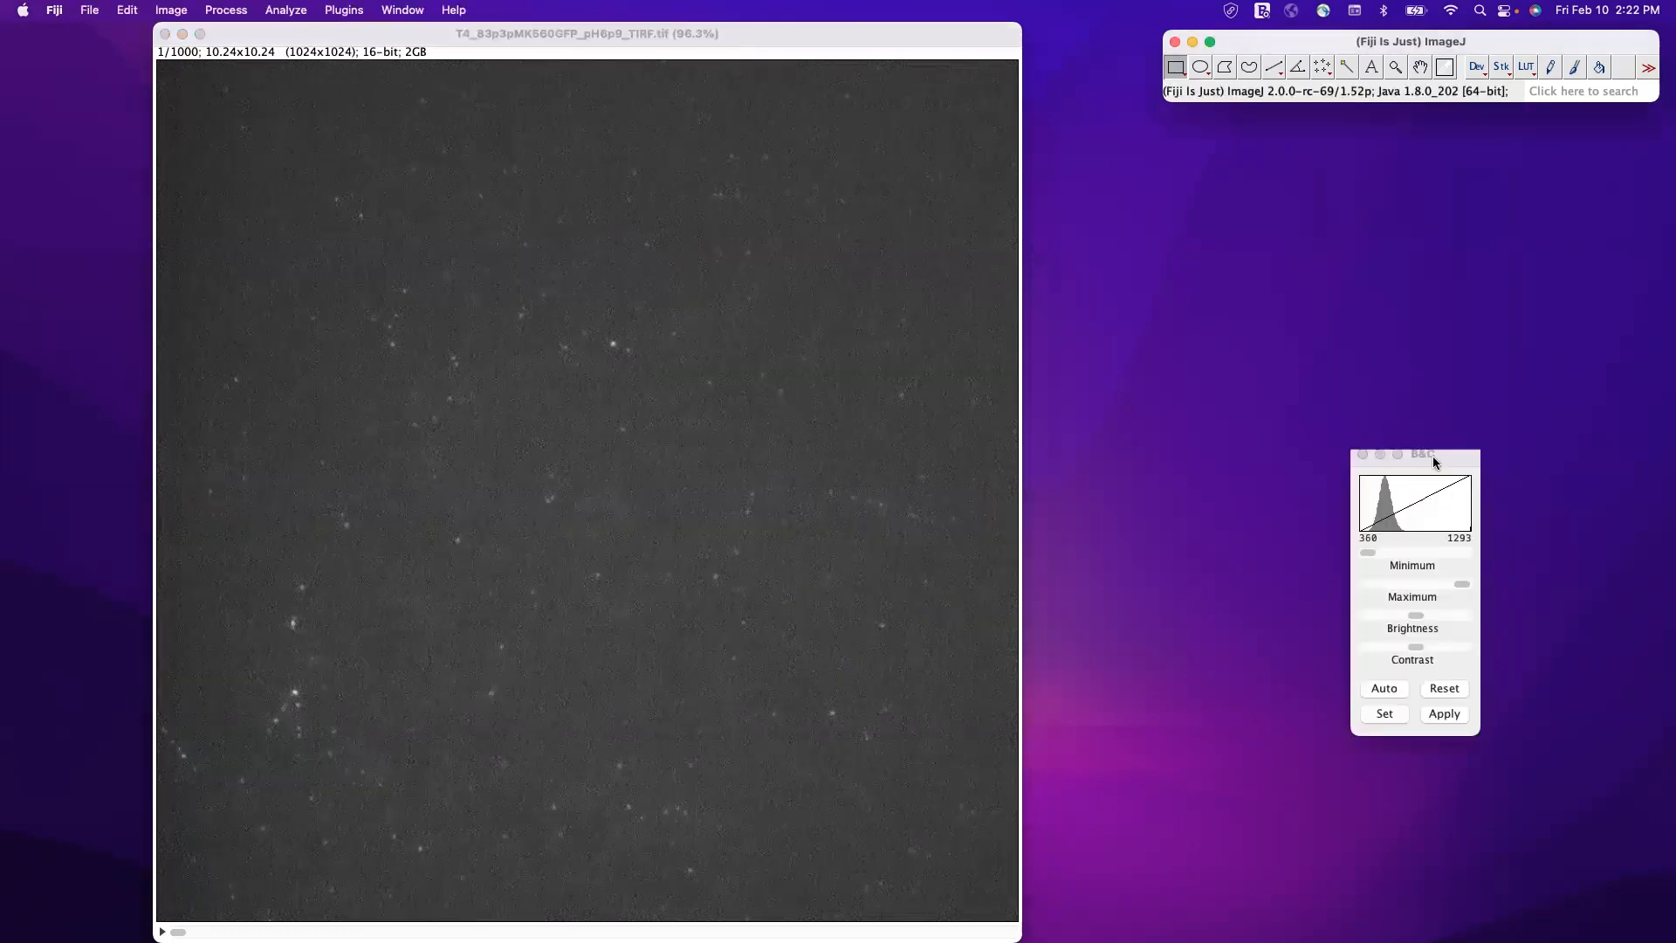
pyautogui.click(1395, 686)
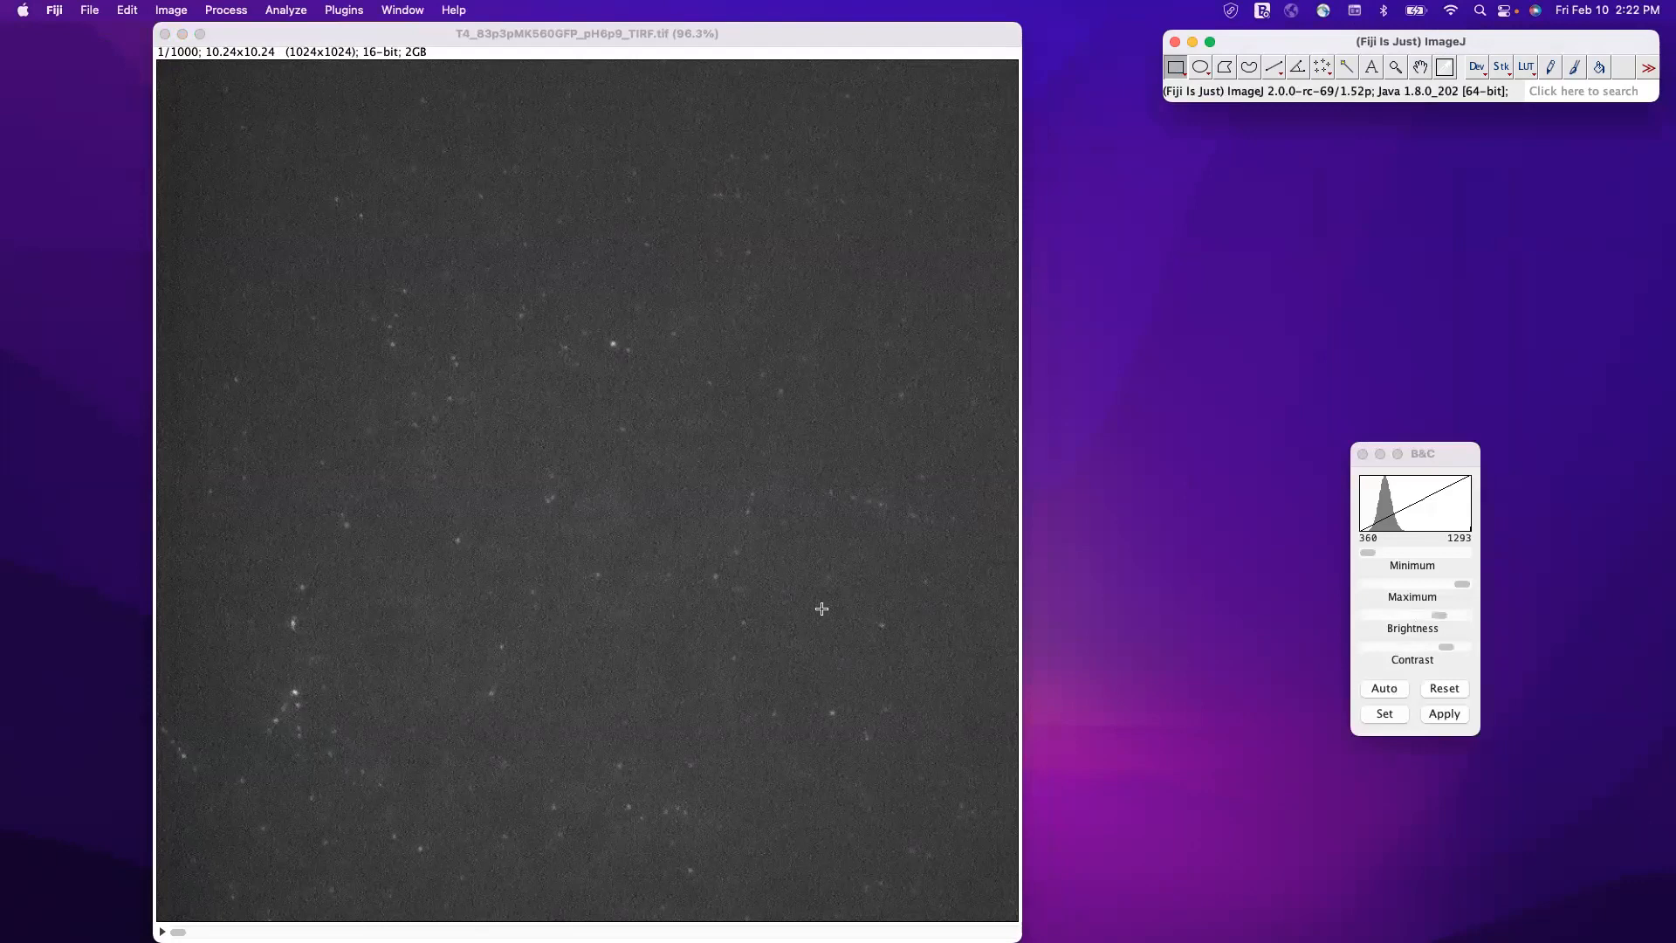
pyautogui.scroll(-20, 822, 608)
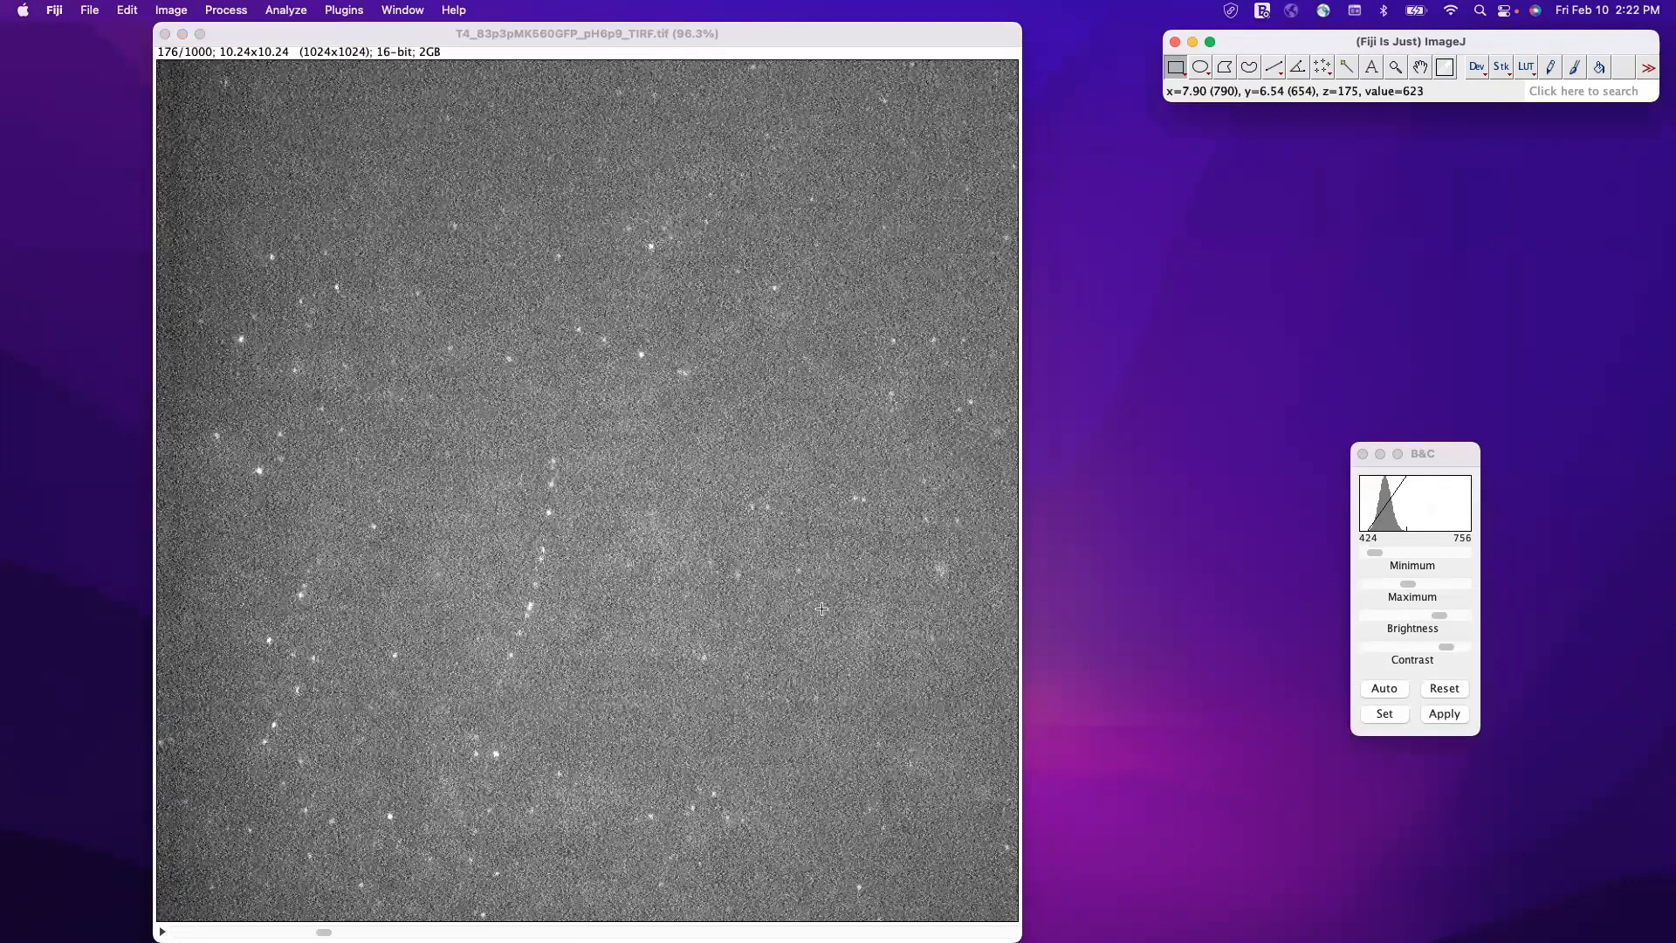
pyautogui.scroll(-20, 821, 608)
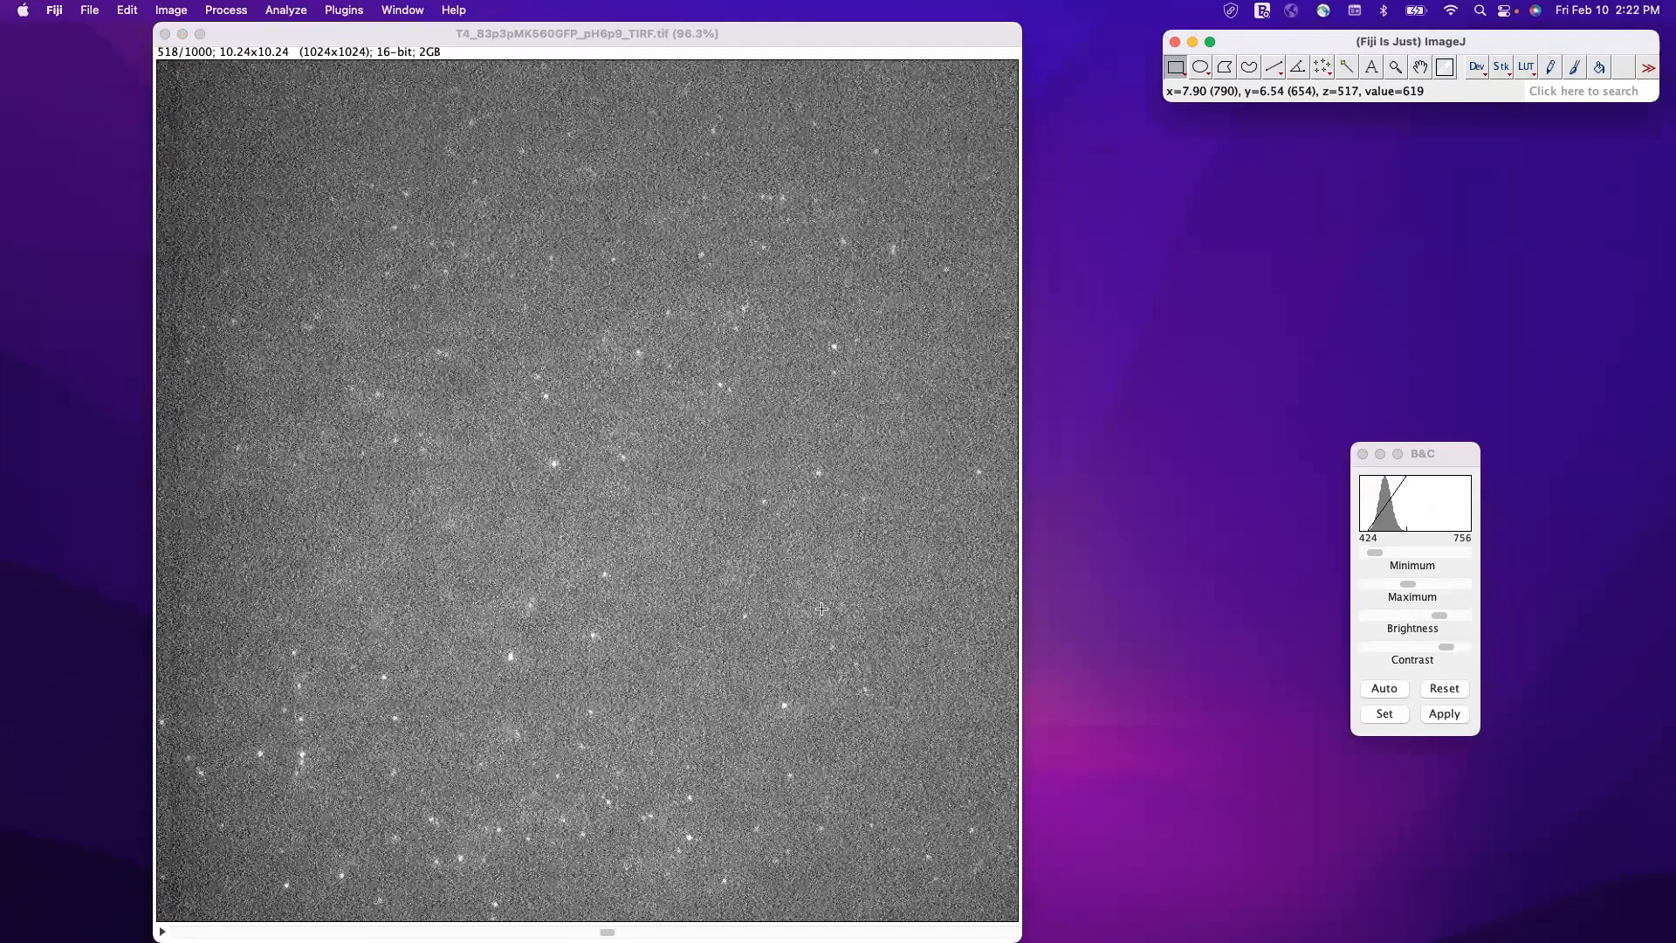
pyautogui.scroll(20, 821, 608)
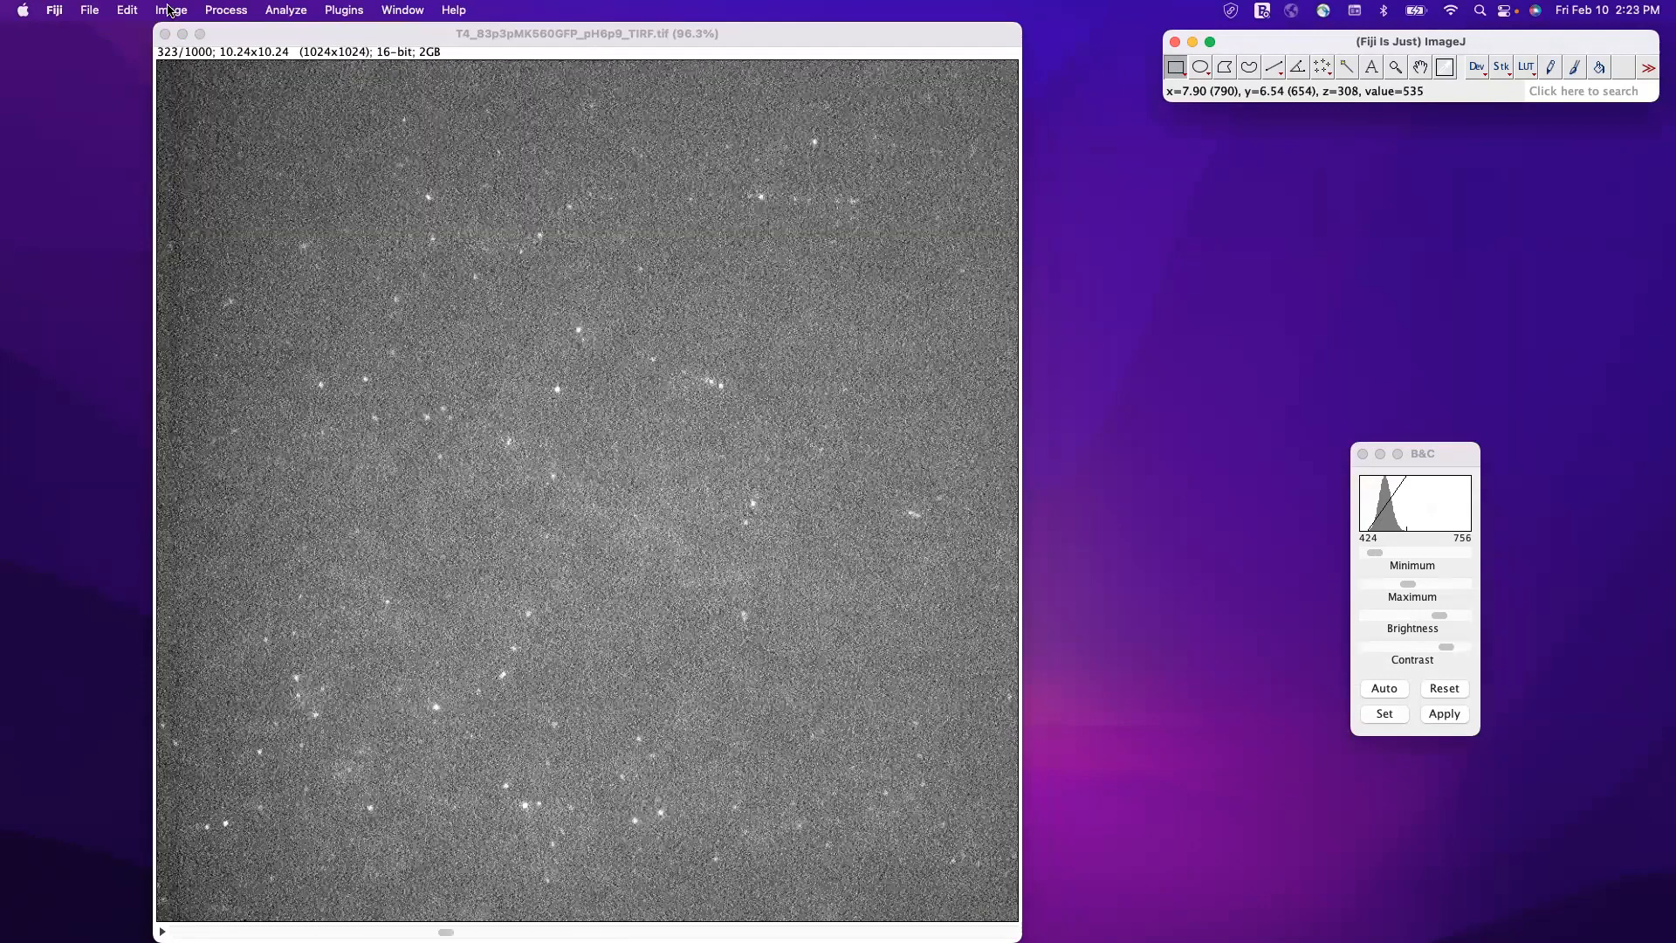
# Create a maximum intensity Z projection of the whole TIRF stack
pyautogui.click(171, 10)
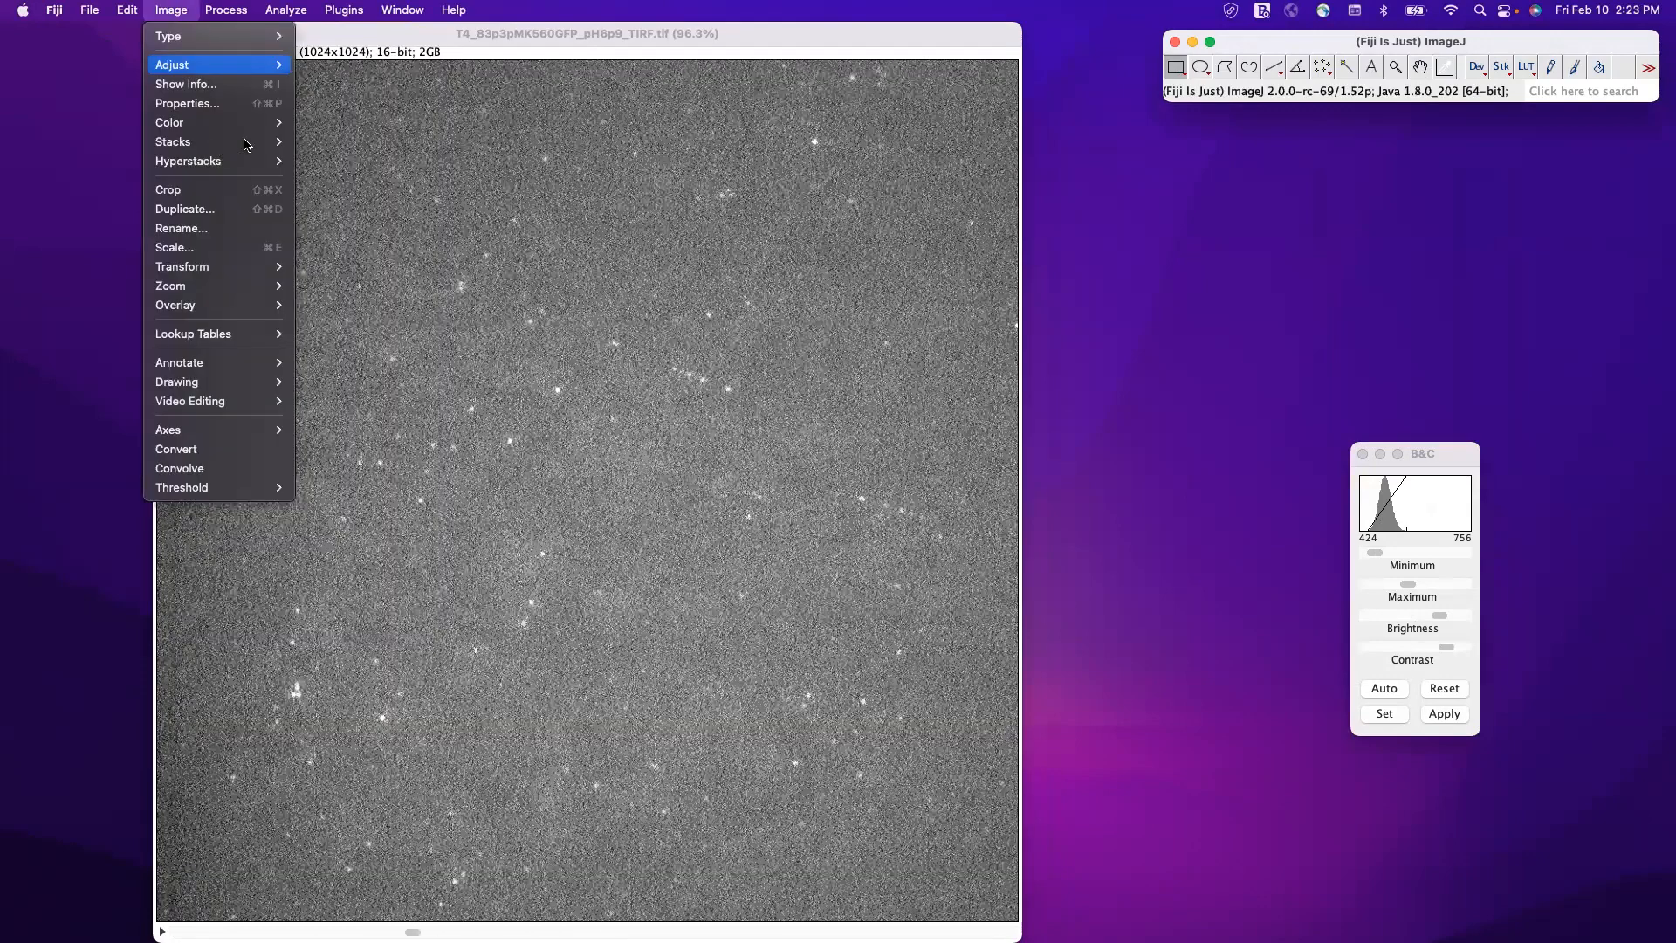
pyautogui.moveTo(248, 143)
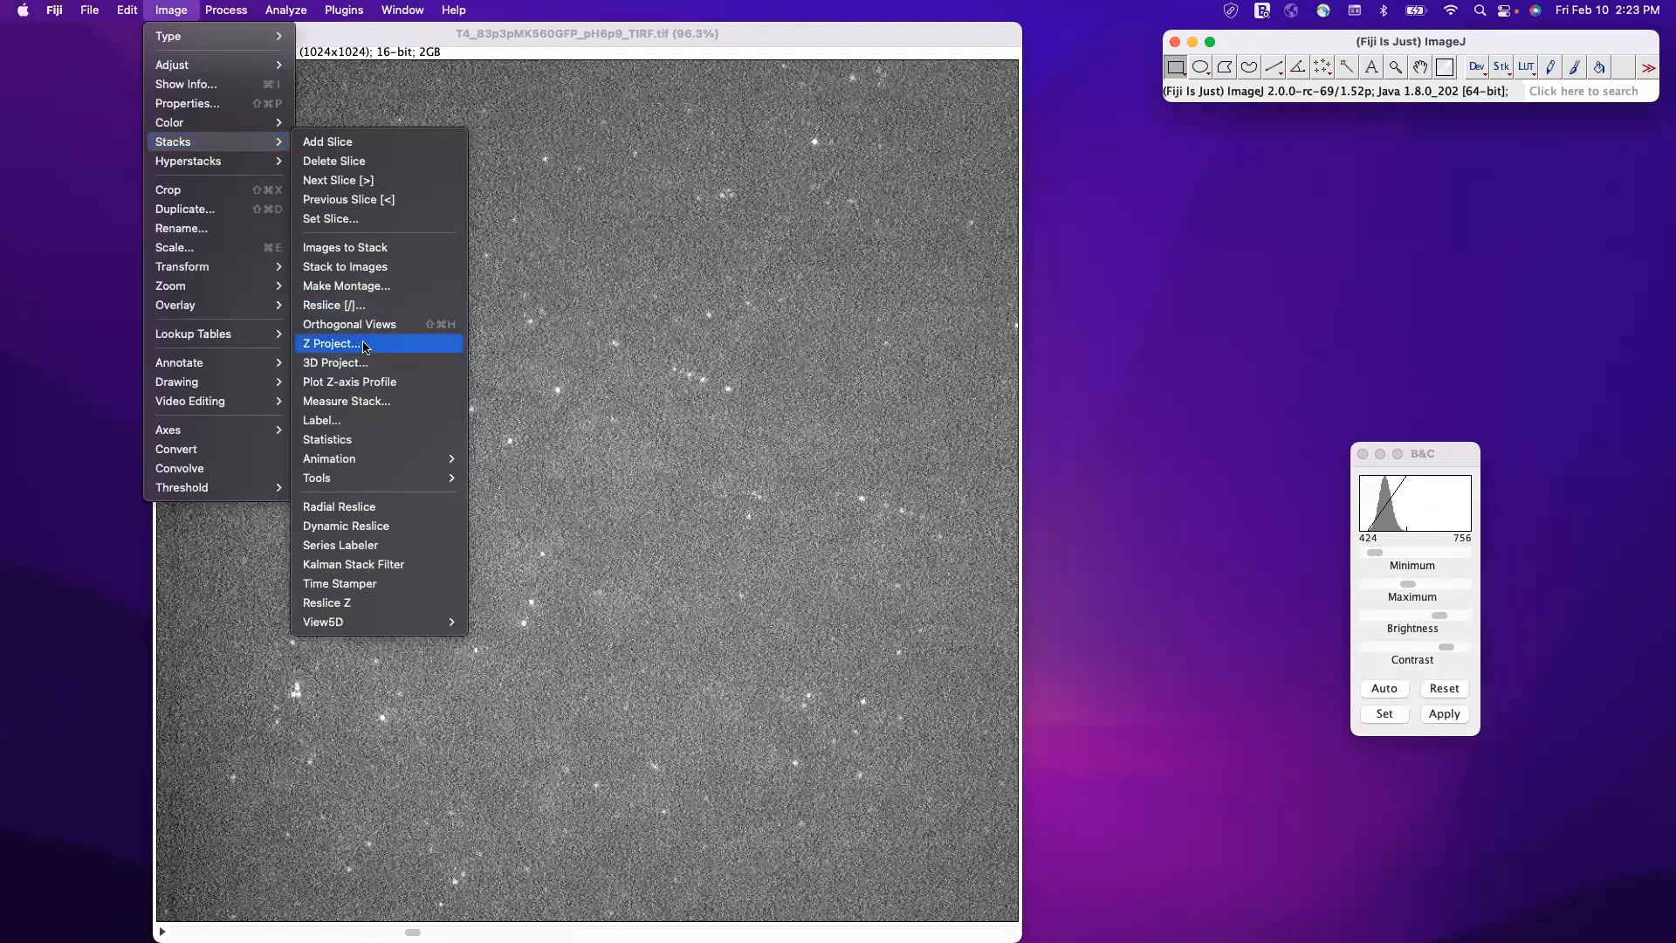
pyautogui.press('Return')
pyautogui.click(923, 351)
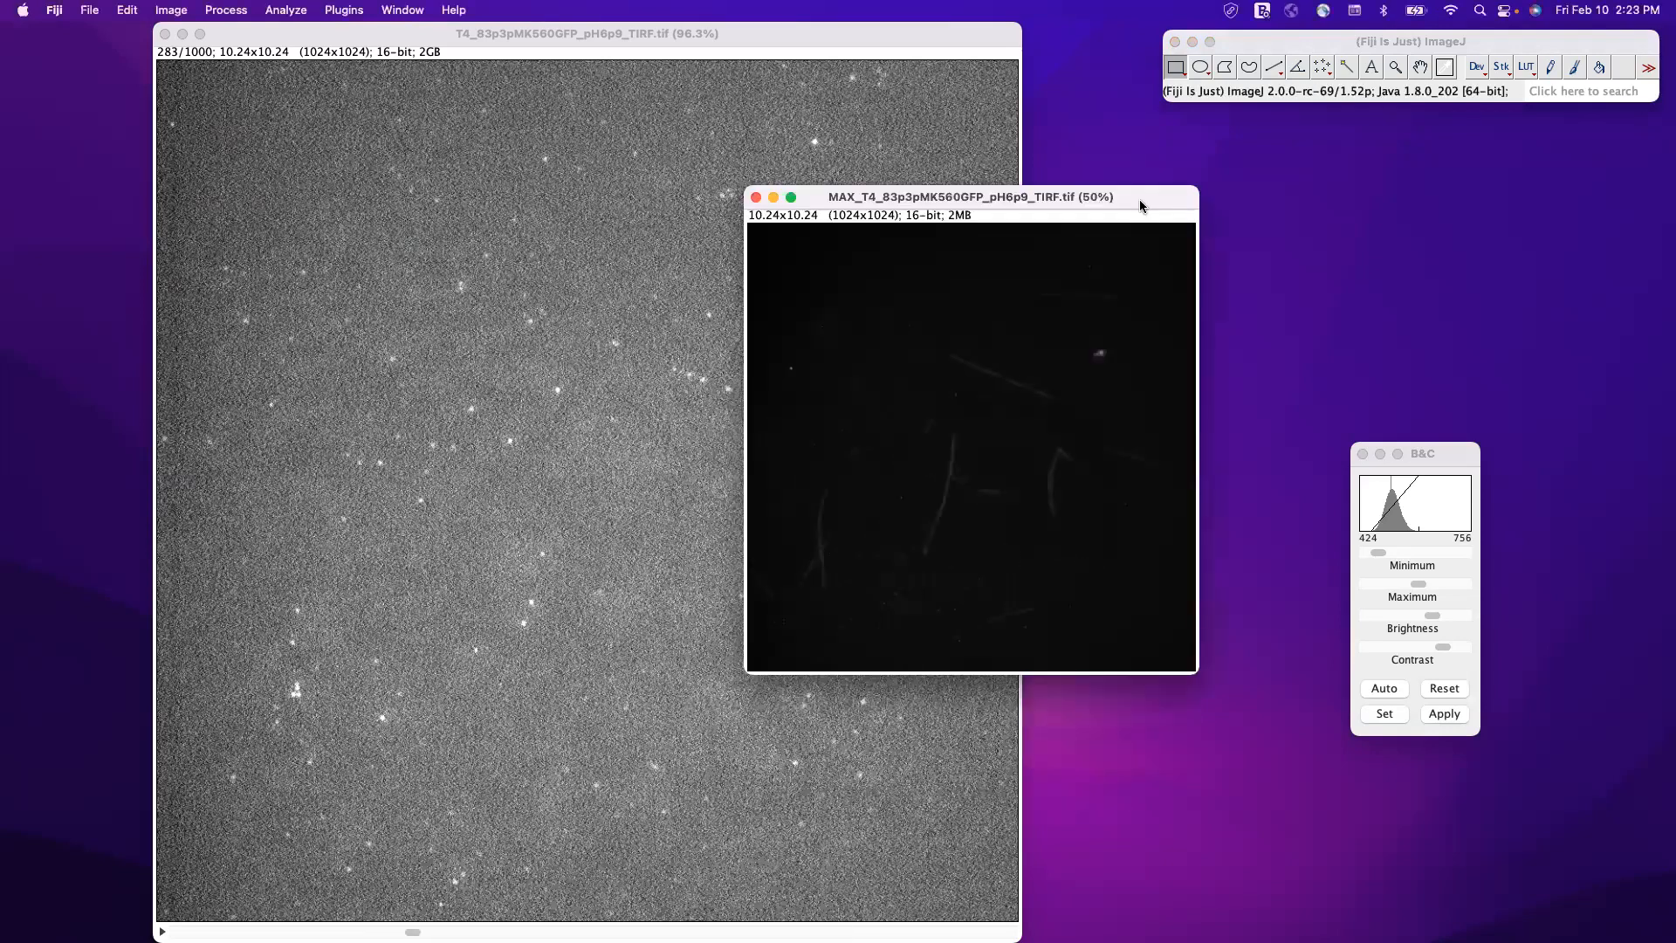
# Auto-adjust the projection's brightness and contrast and place its window beside the original stack
pyautogui.click(1384, 687)
pyautogui.click(1081, 218)
pyautogui.moveTo(1112, 196); pyautogui.dragTo(1494, 317)
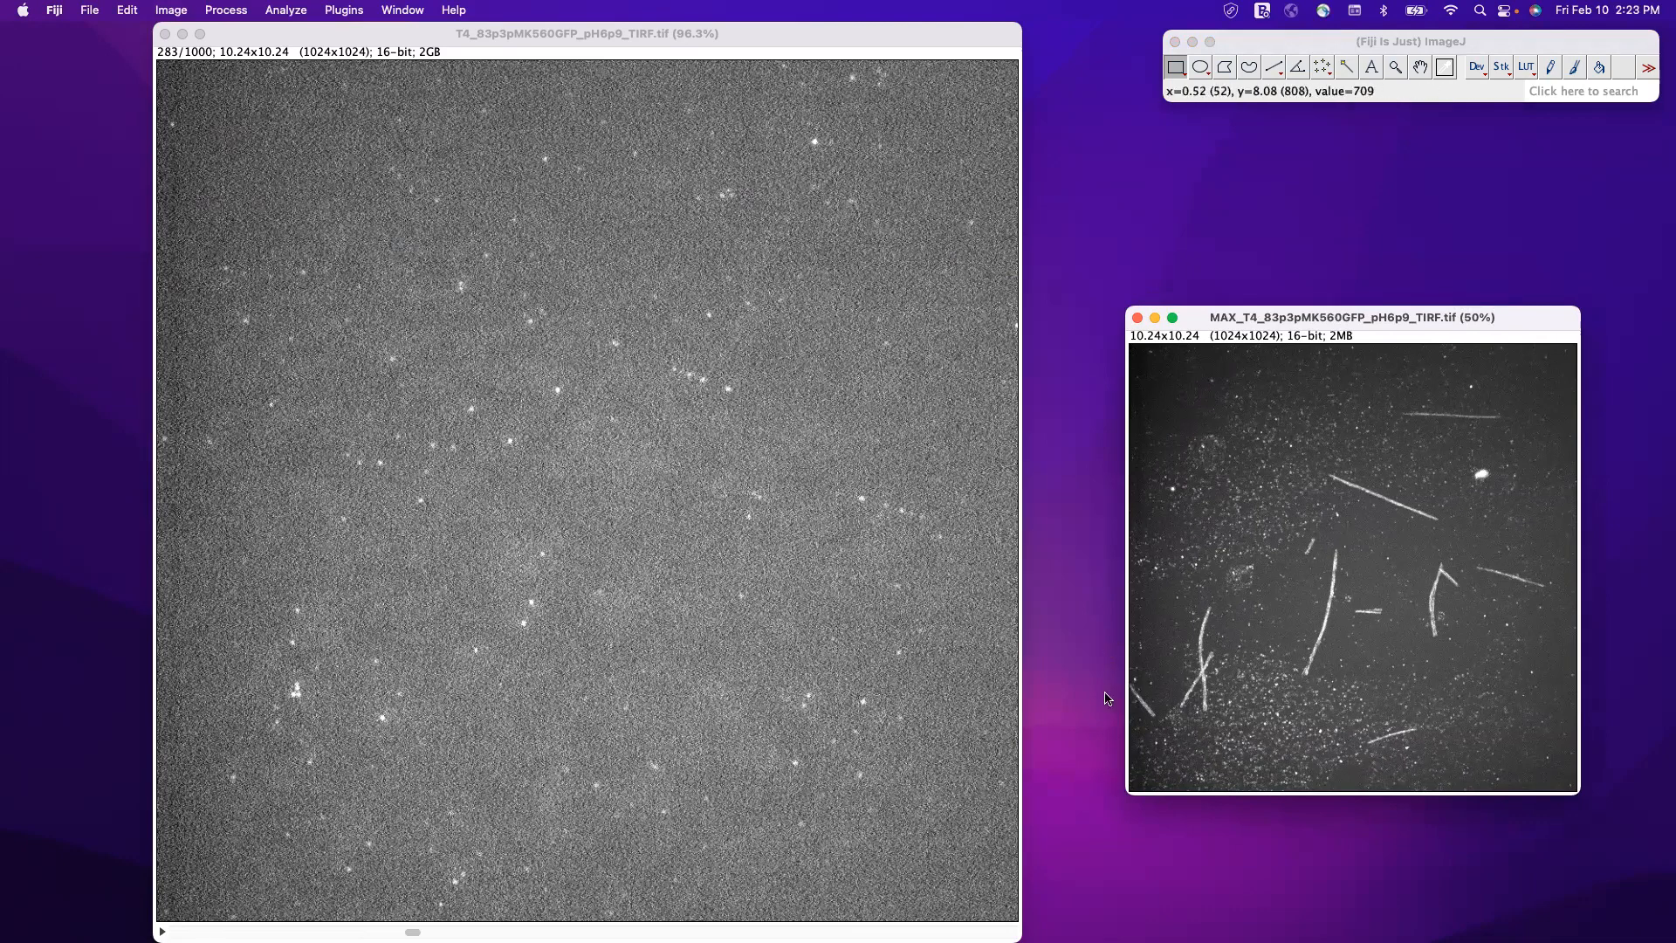
pyautogui.press('super+shift+c')
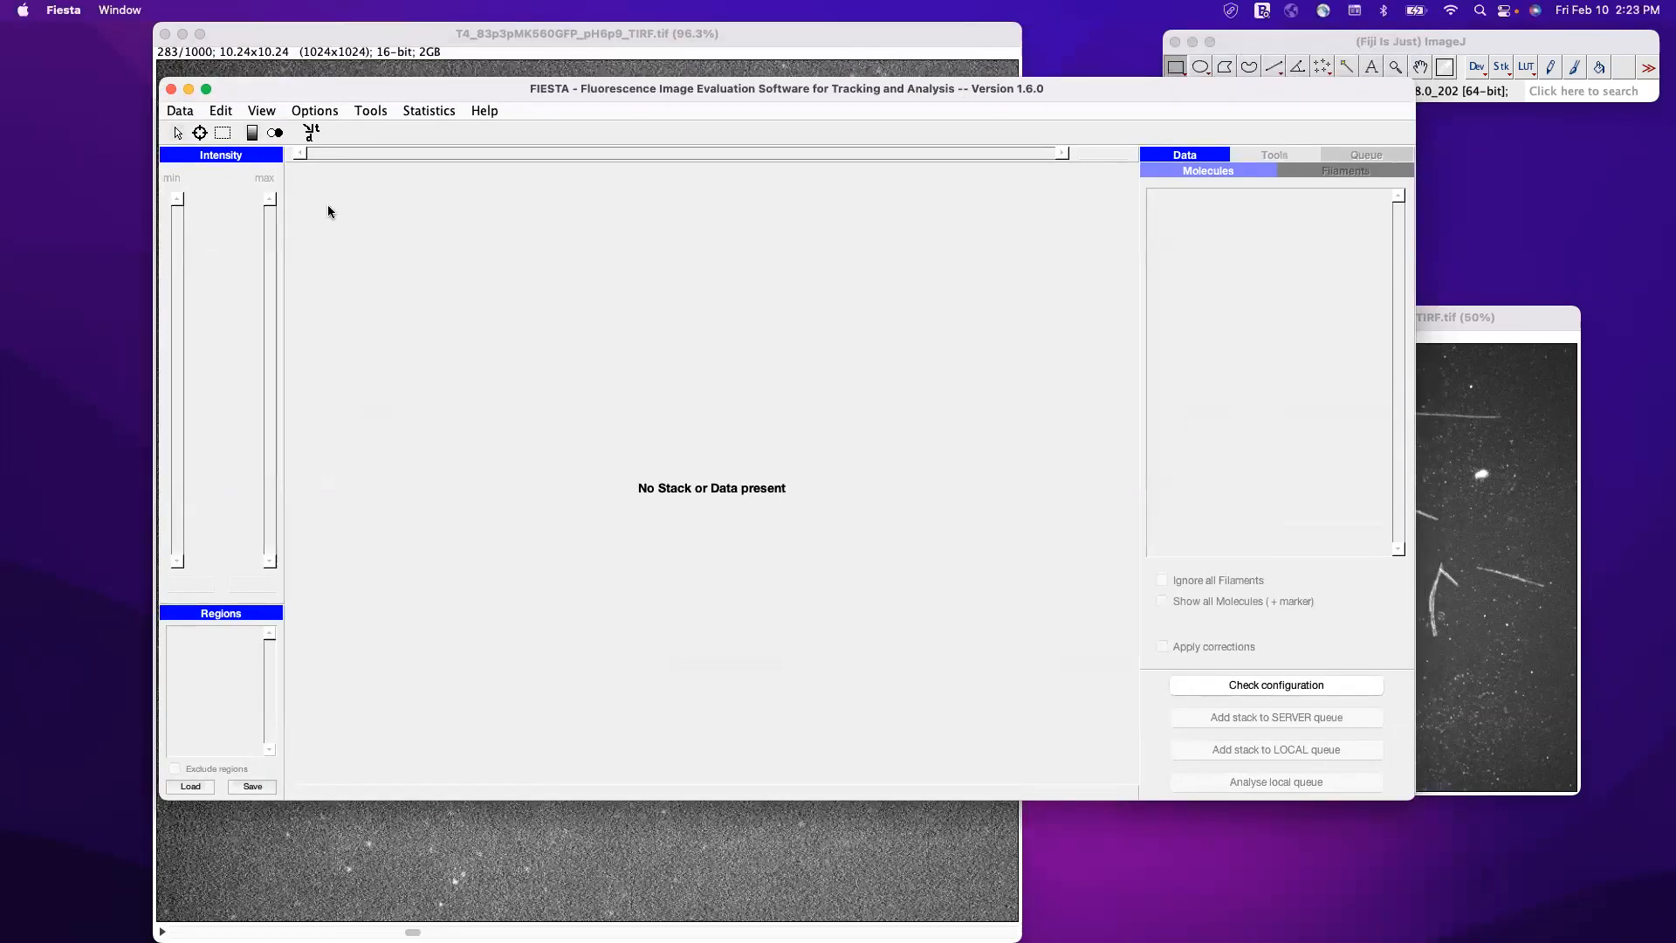
# In FIESTA, open the stack T4_83p3pMK560GFP_pH6p9_TIRF.tif from the USB322FD drive
pyautogui.moveTo(286, 87); pyautogui.dragTo(119, 35)
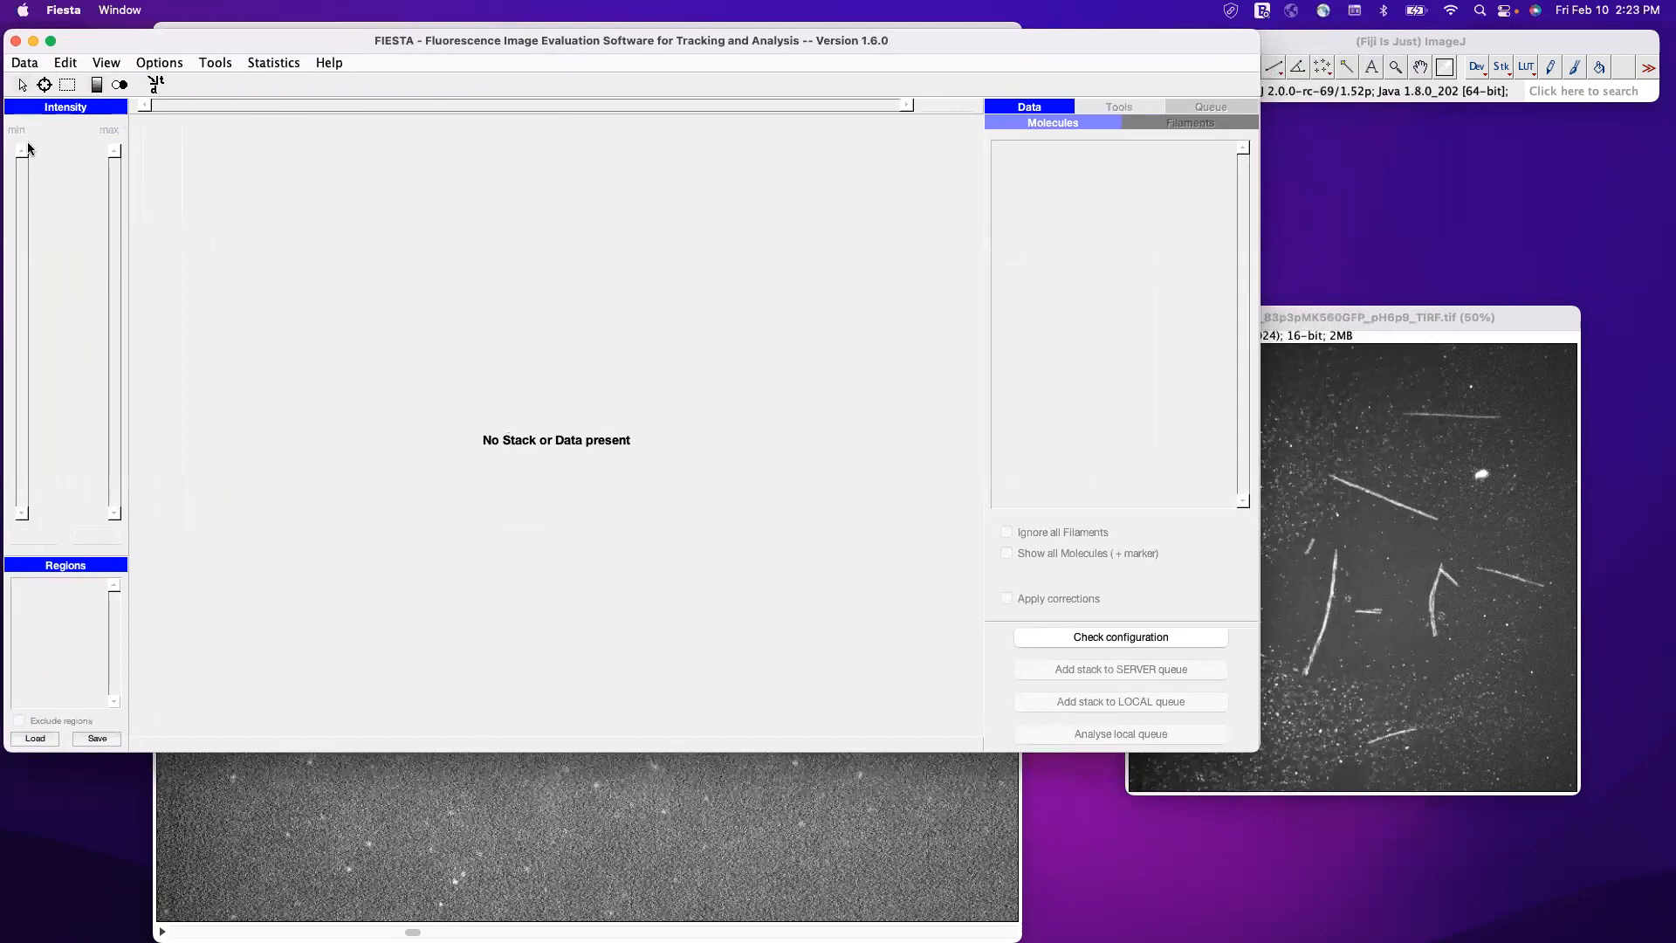
pyautogui.click(29, 62)
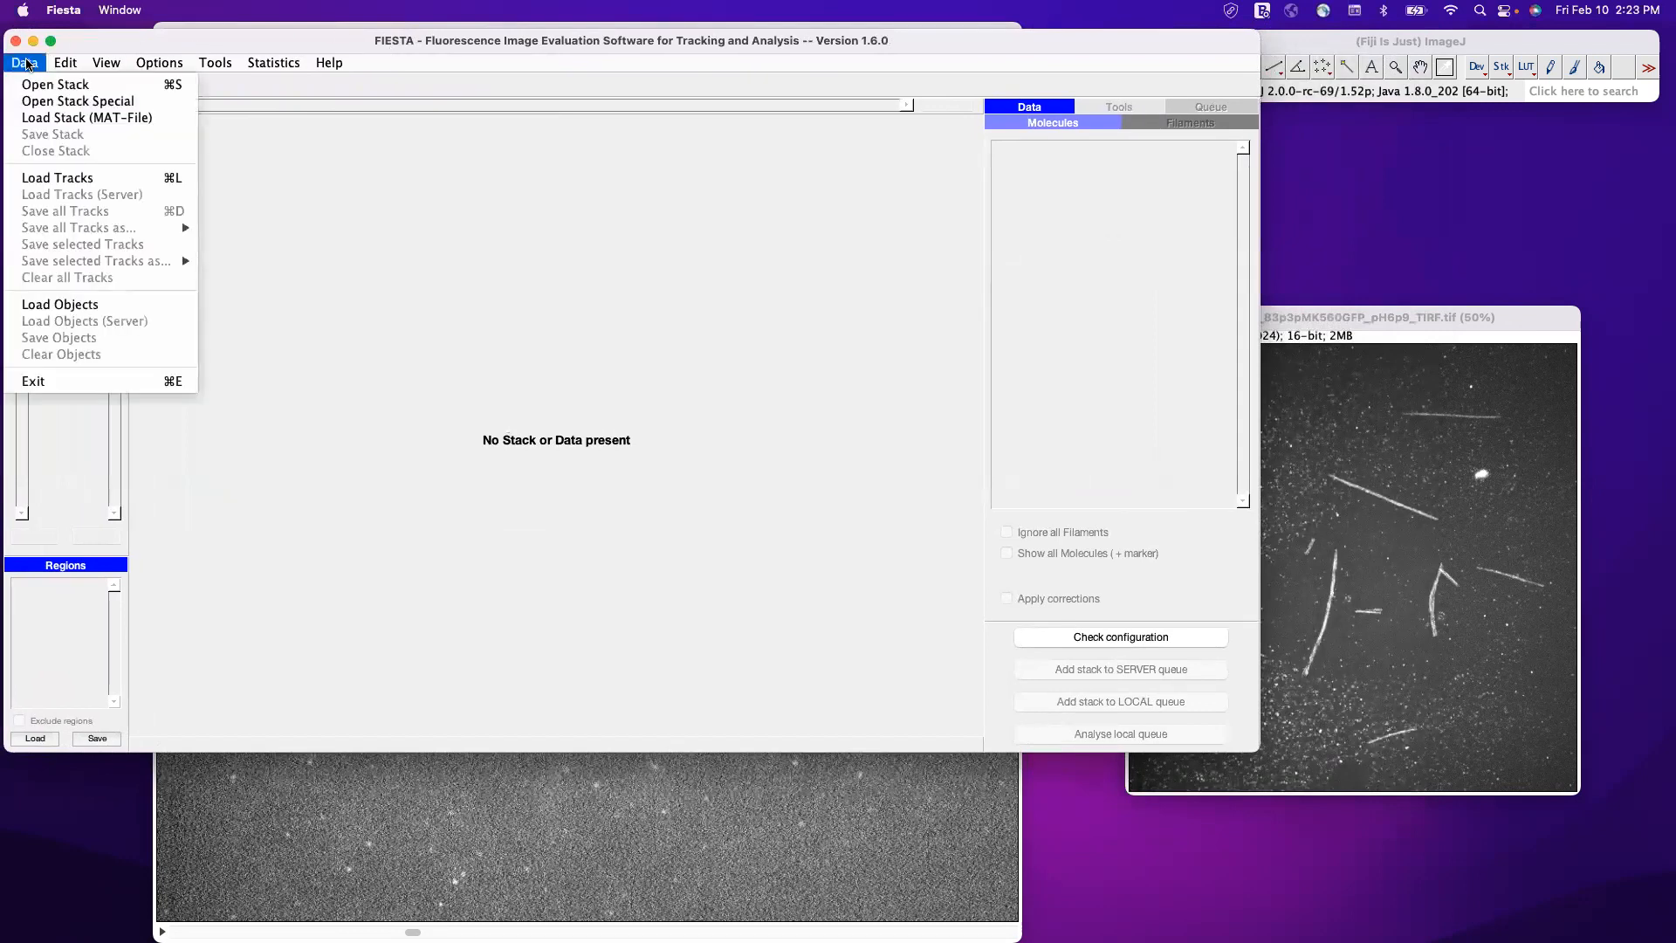
pyautogui.click(48, 85)
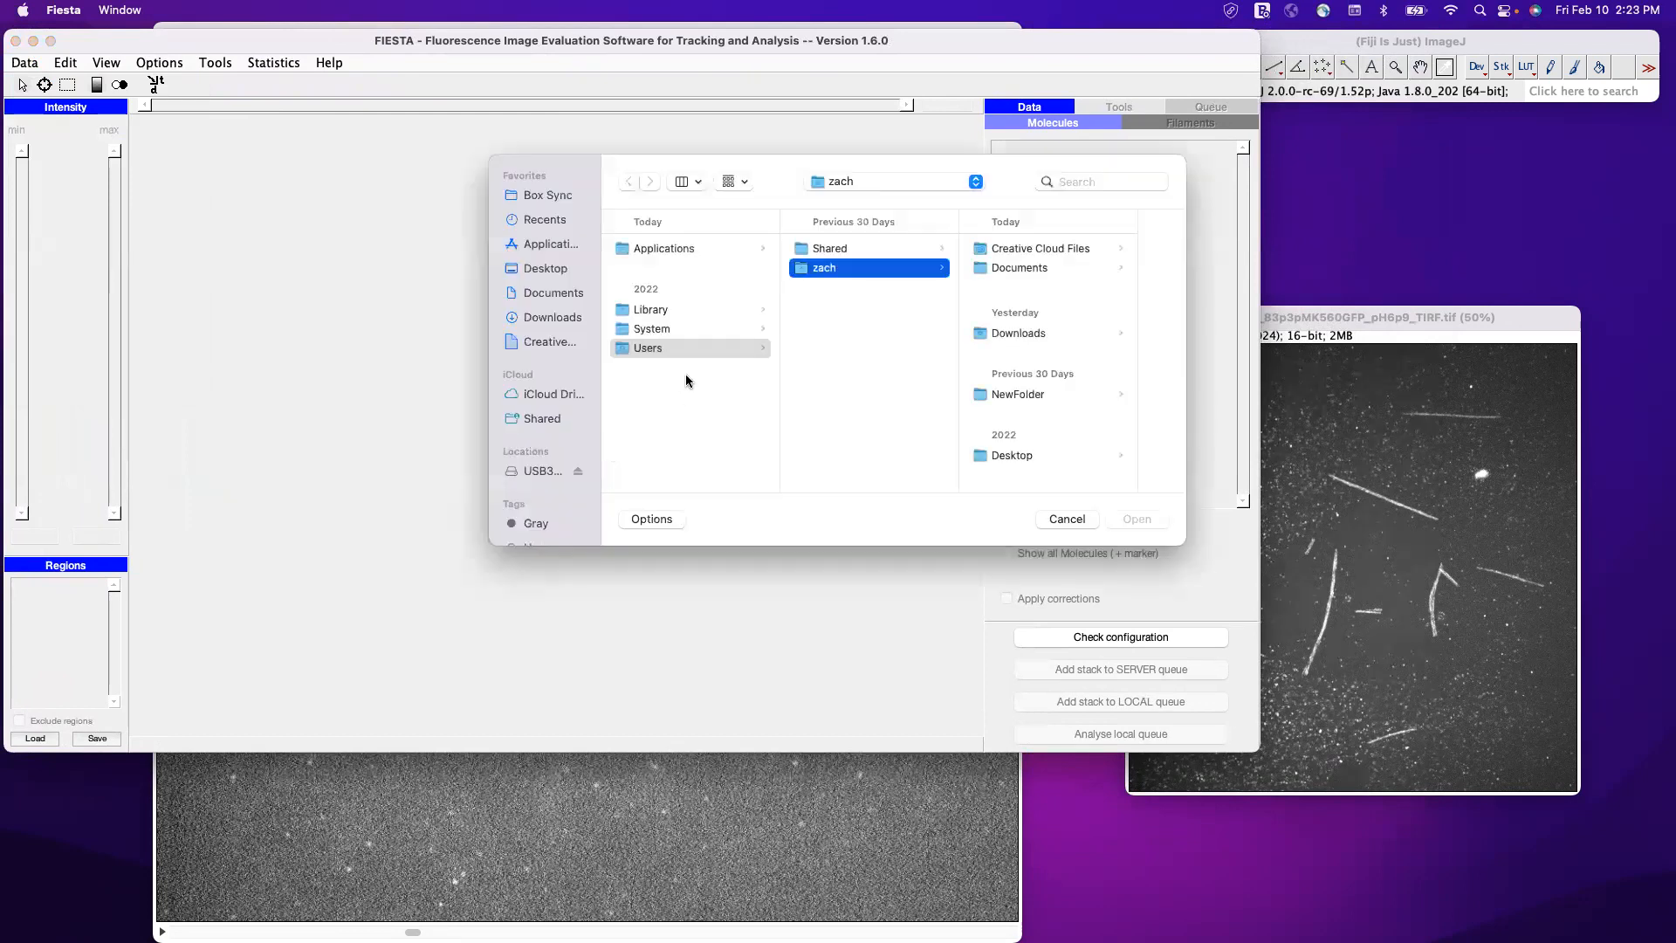
pyautogui.click(544, 471)
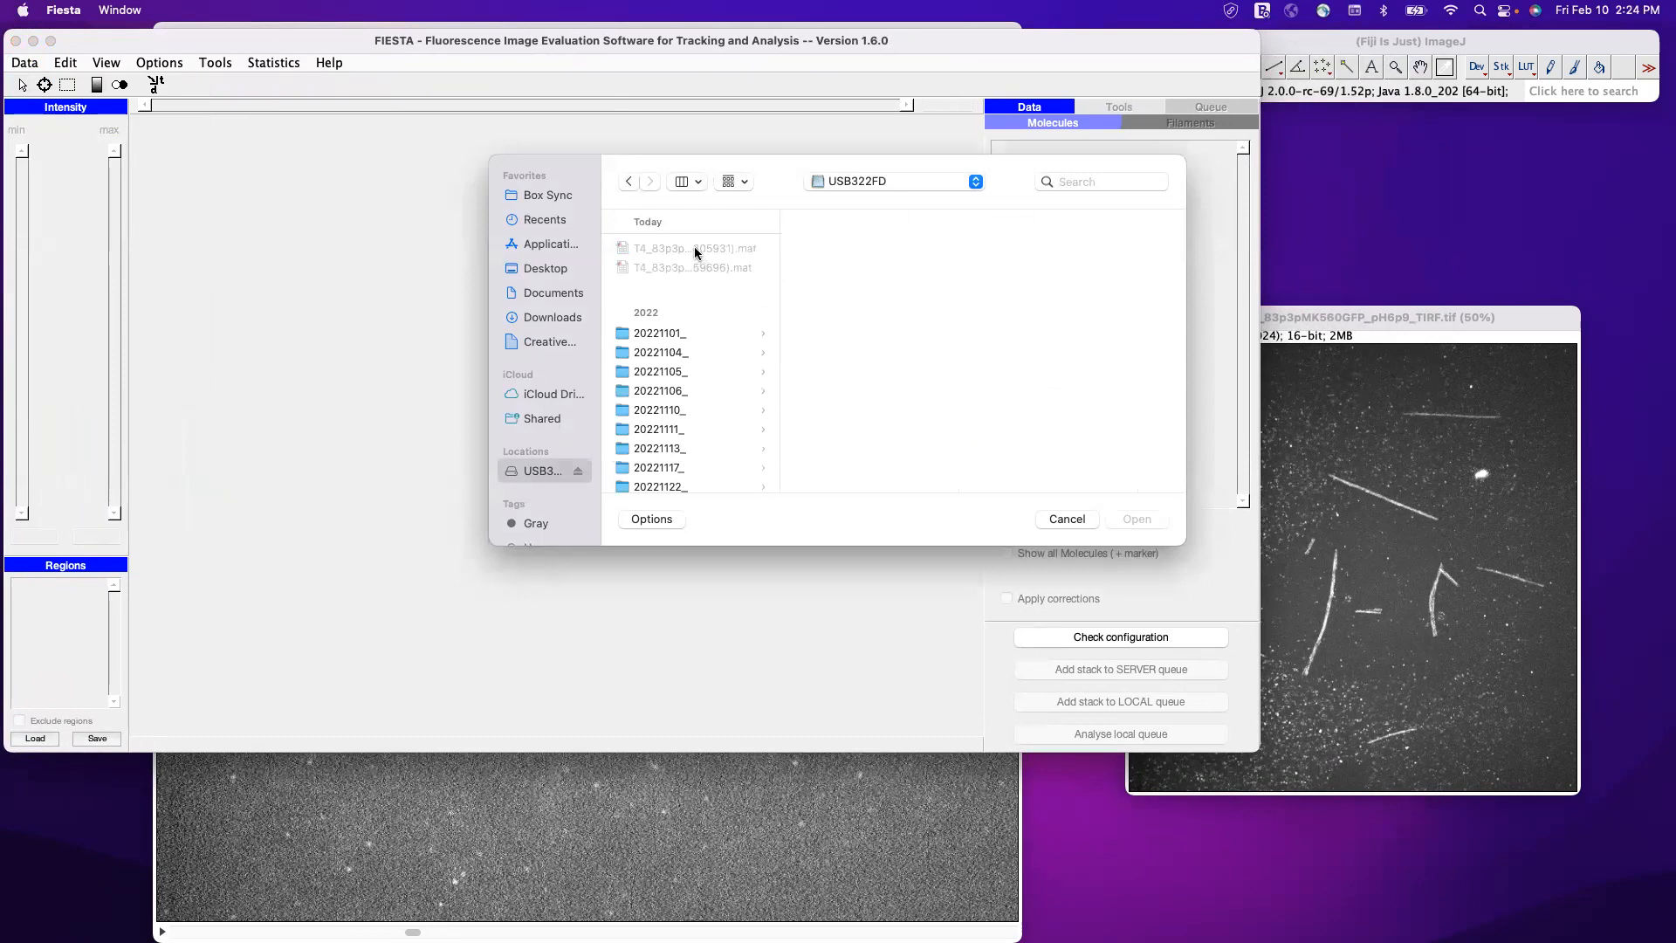
pyautogui.click(688, 454)
pyautogui.moveTo(1402, 311); pyautogui.dragTo(1522, 311)
pyautogui.click(1136, 519)
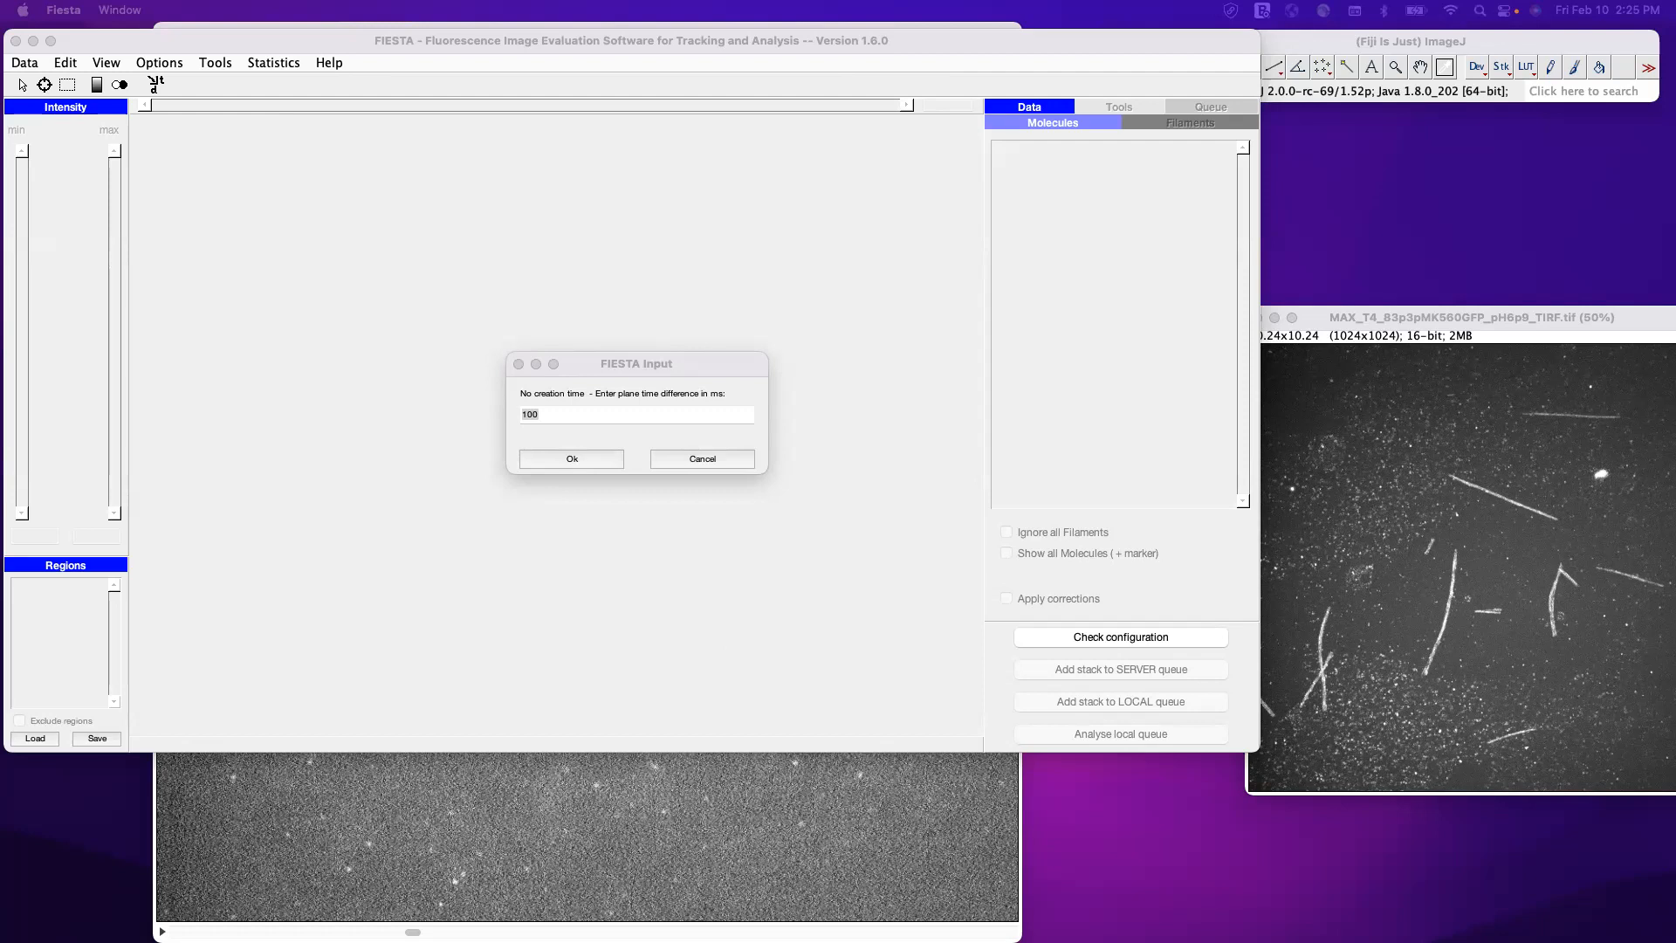
# Set the plane time difference to 101.18 ms and enter the pixel size in nm to finish loading the stack
pyautogui.click(581, 415)
pyautogui.click(565, 419)
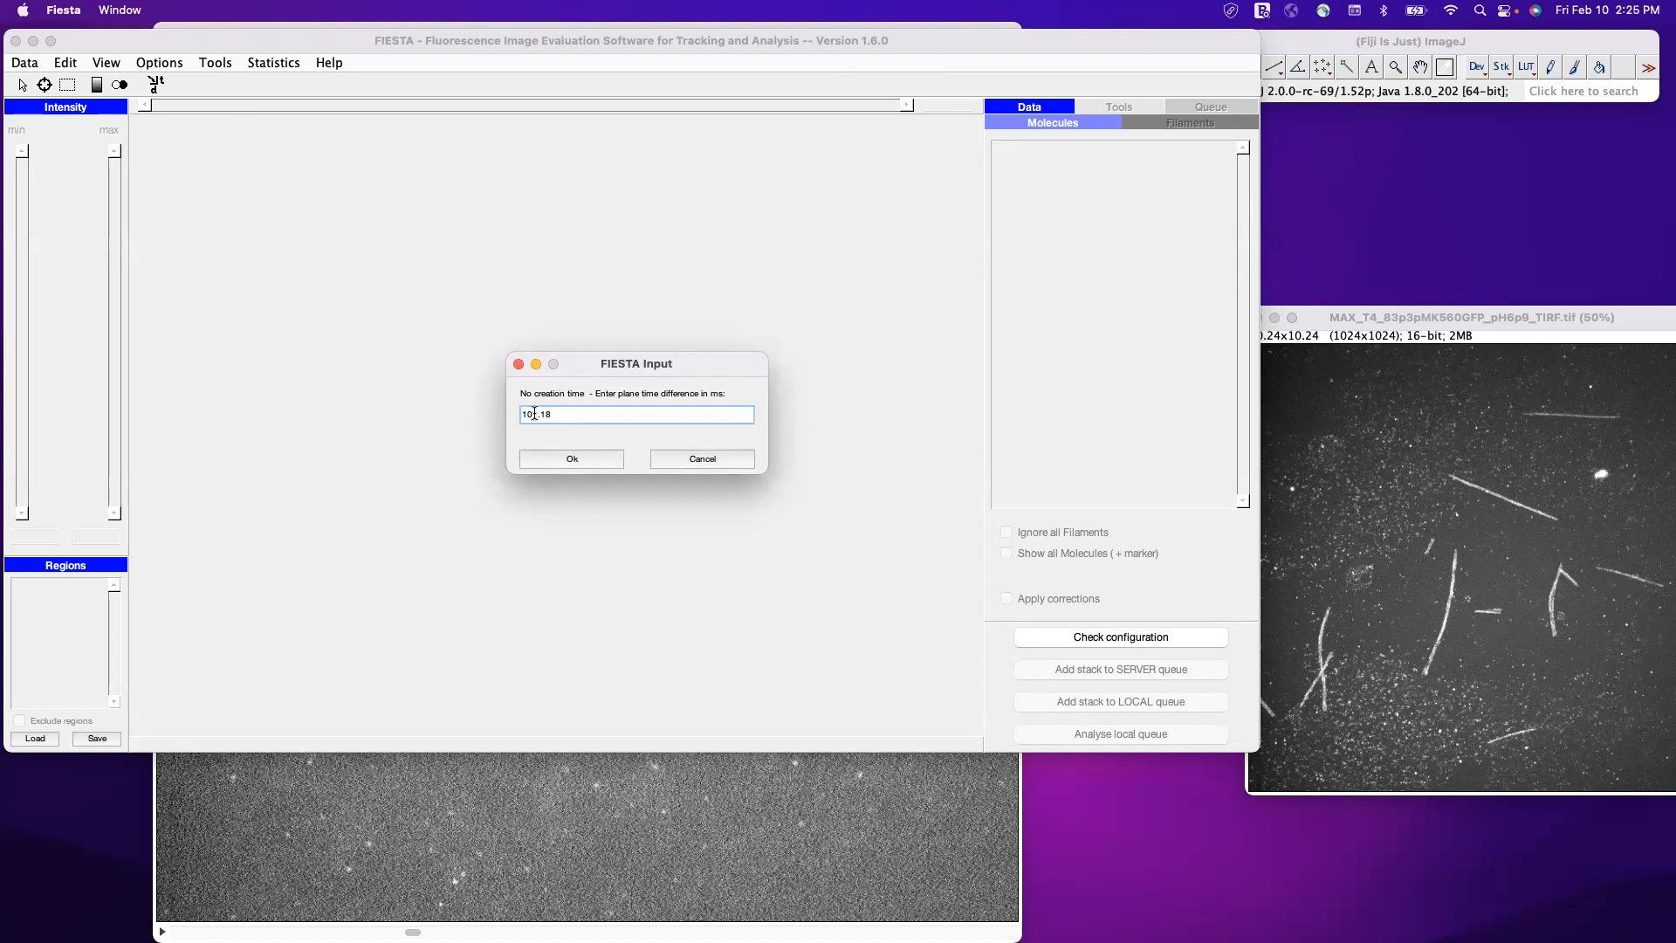
pyautogui.click(594, 455)
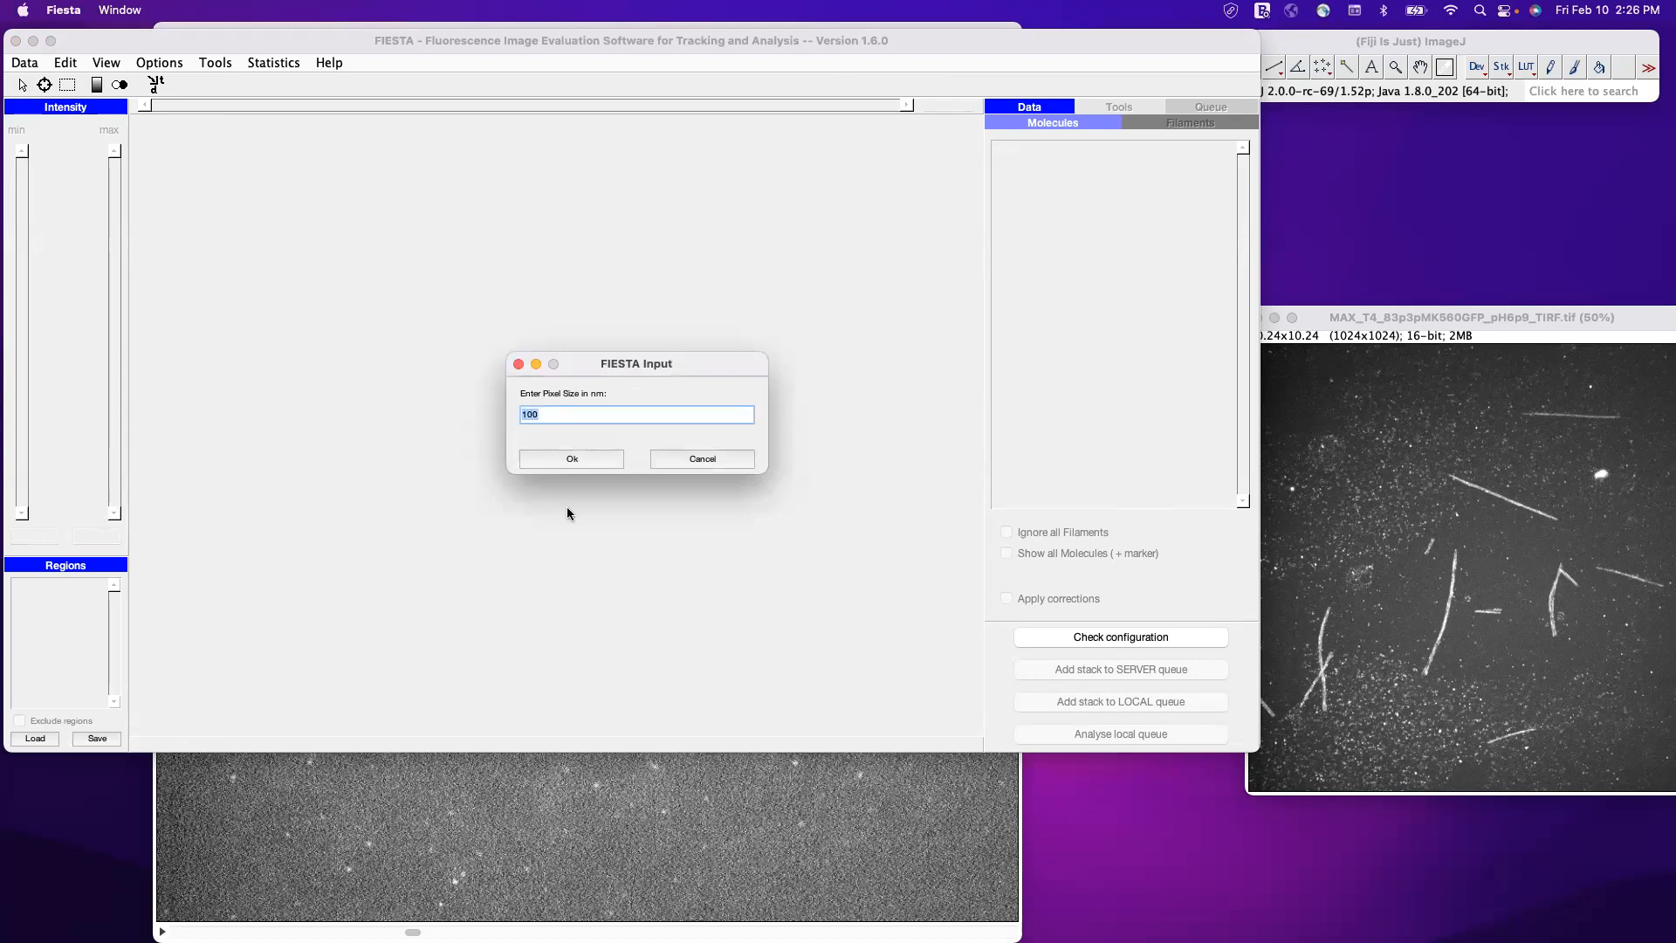
pyautogui.click(594, 413)
pyautogui.press('Return')
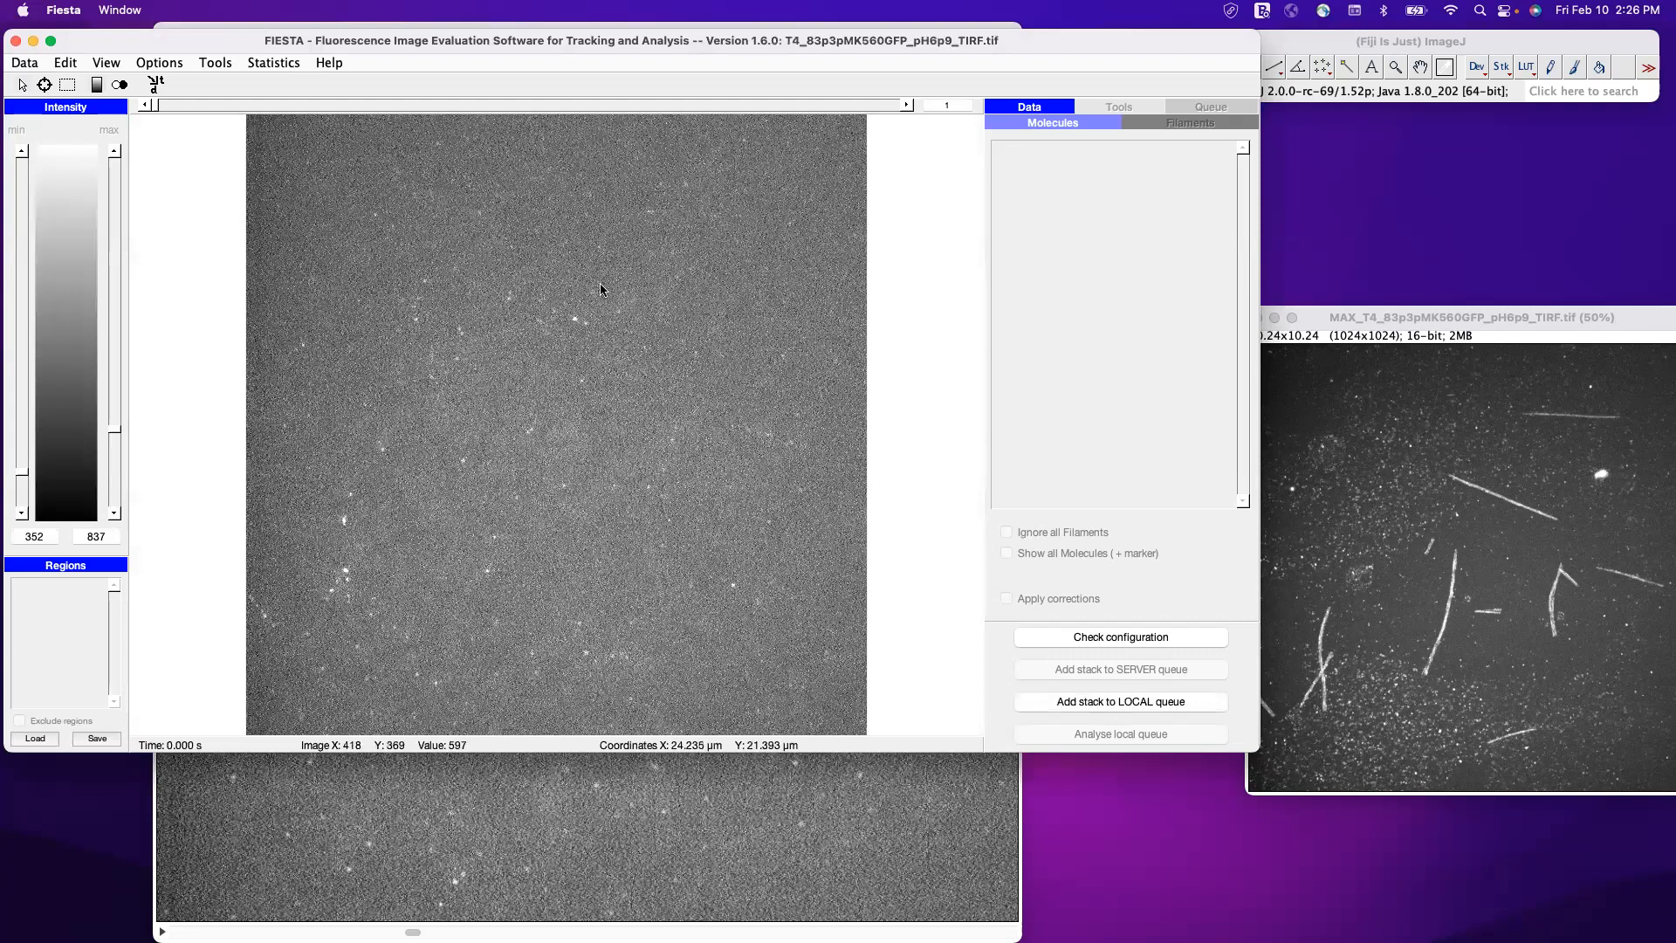
# Show the stack in threshold view and set the threshold to 670 to separate the bright molecules from the background
pyautogui.click(120, 87)
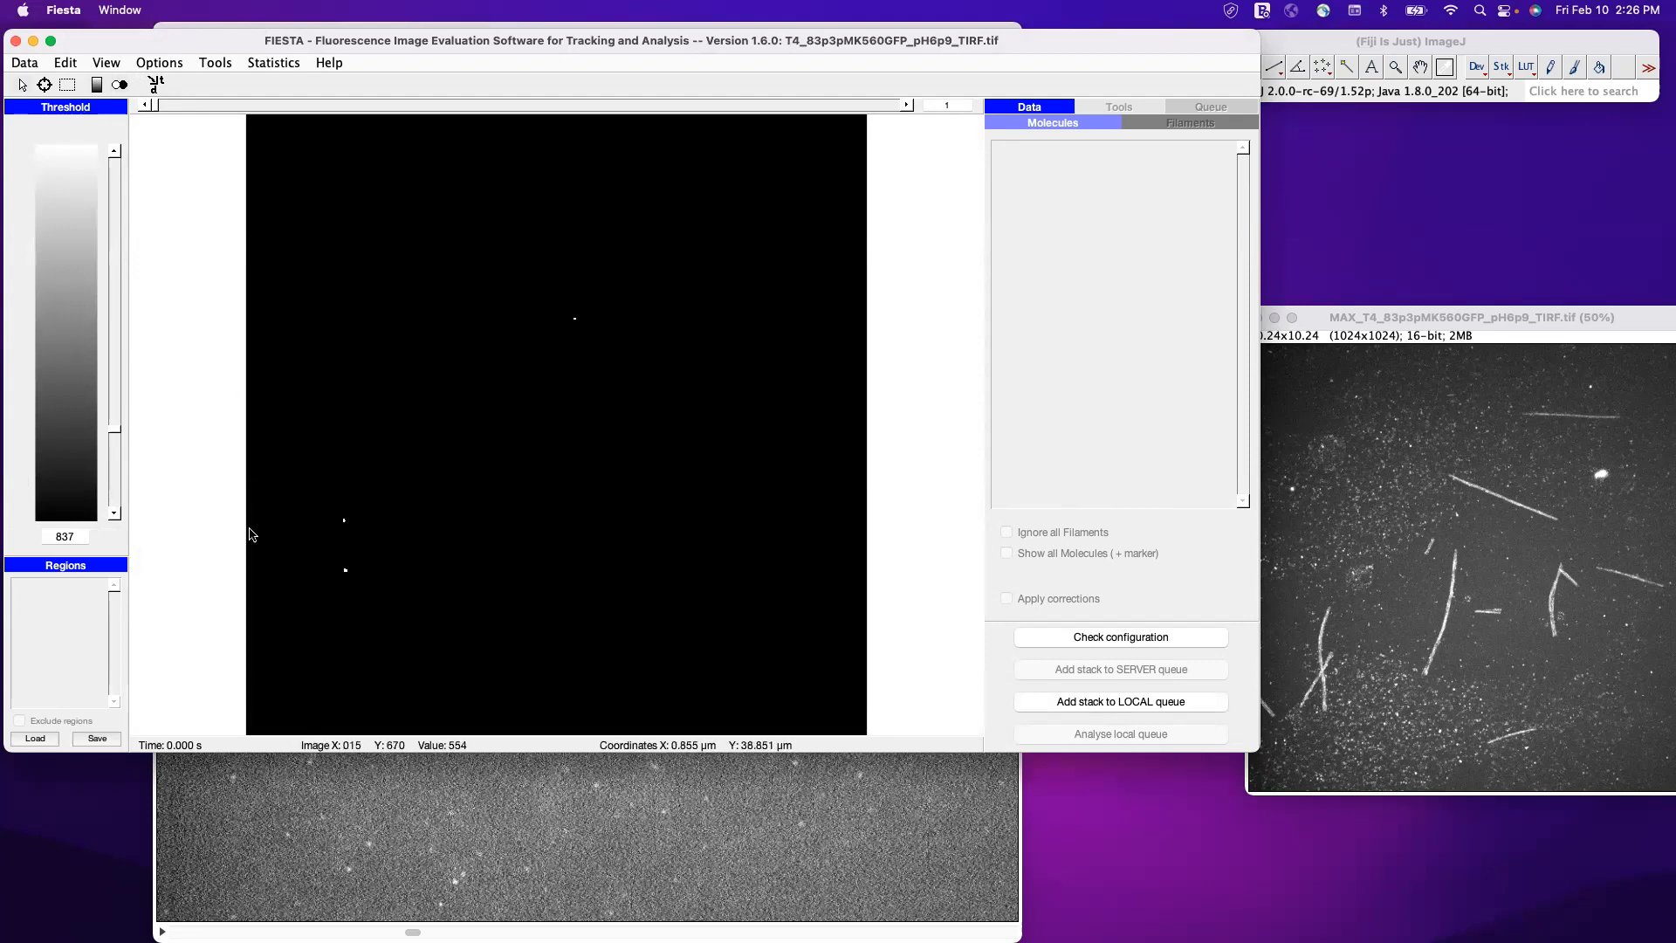
pyautogui.click(115, 479)
pyautogui.click(115, 479)
pyautogui.click(115, 479)
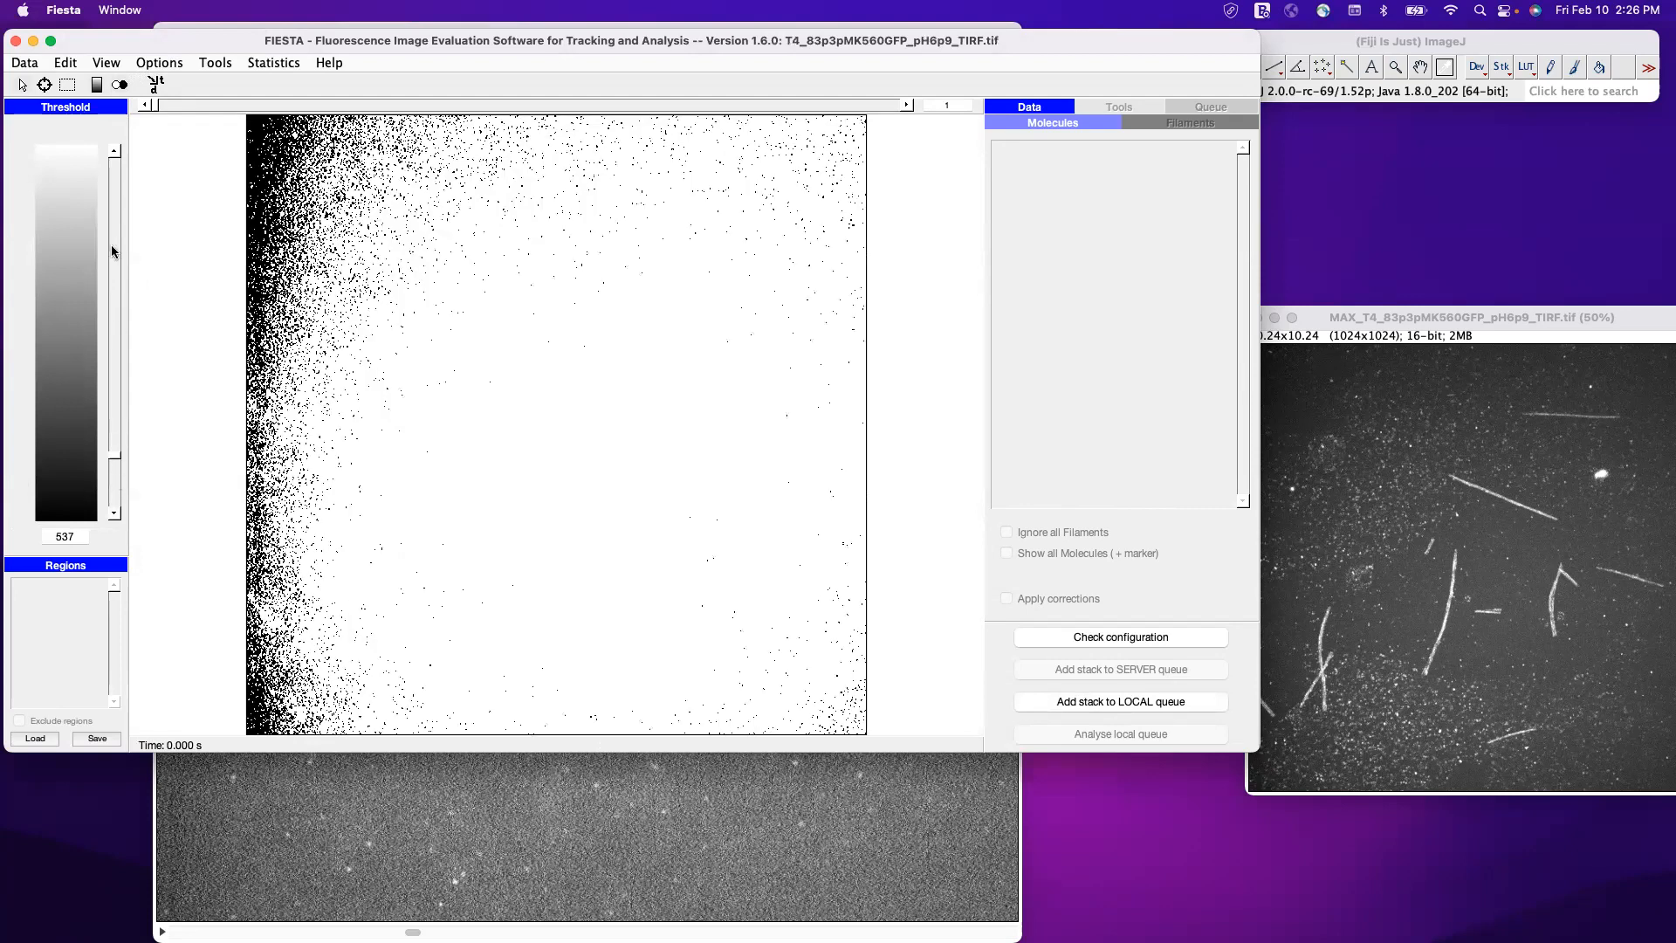
pyautogui.click(114, 152)
pyautogui.click(114, 153)
pyautogui.click(115, 154)
pyautogui.click(114, 153)
pyautogui.click(115, 153)
pyautogui.click(114, 153)
pyautogui.click(114, 153)
pyautogui.click(114, 154)
pyautogui.click(115, 154)
pyautogui.click(114, 154)
pyautogui.click(114, 153)
pyautogui.click(114, 154)
pyautogui.click(115, 153)
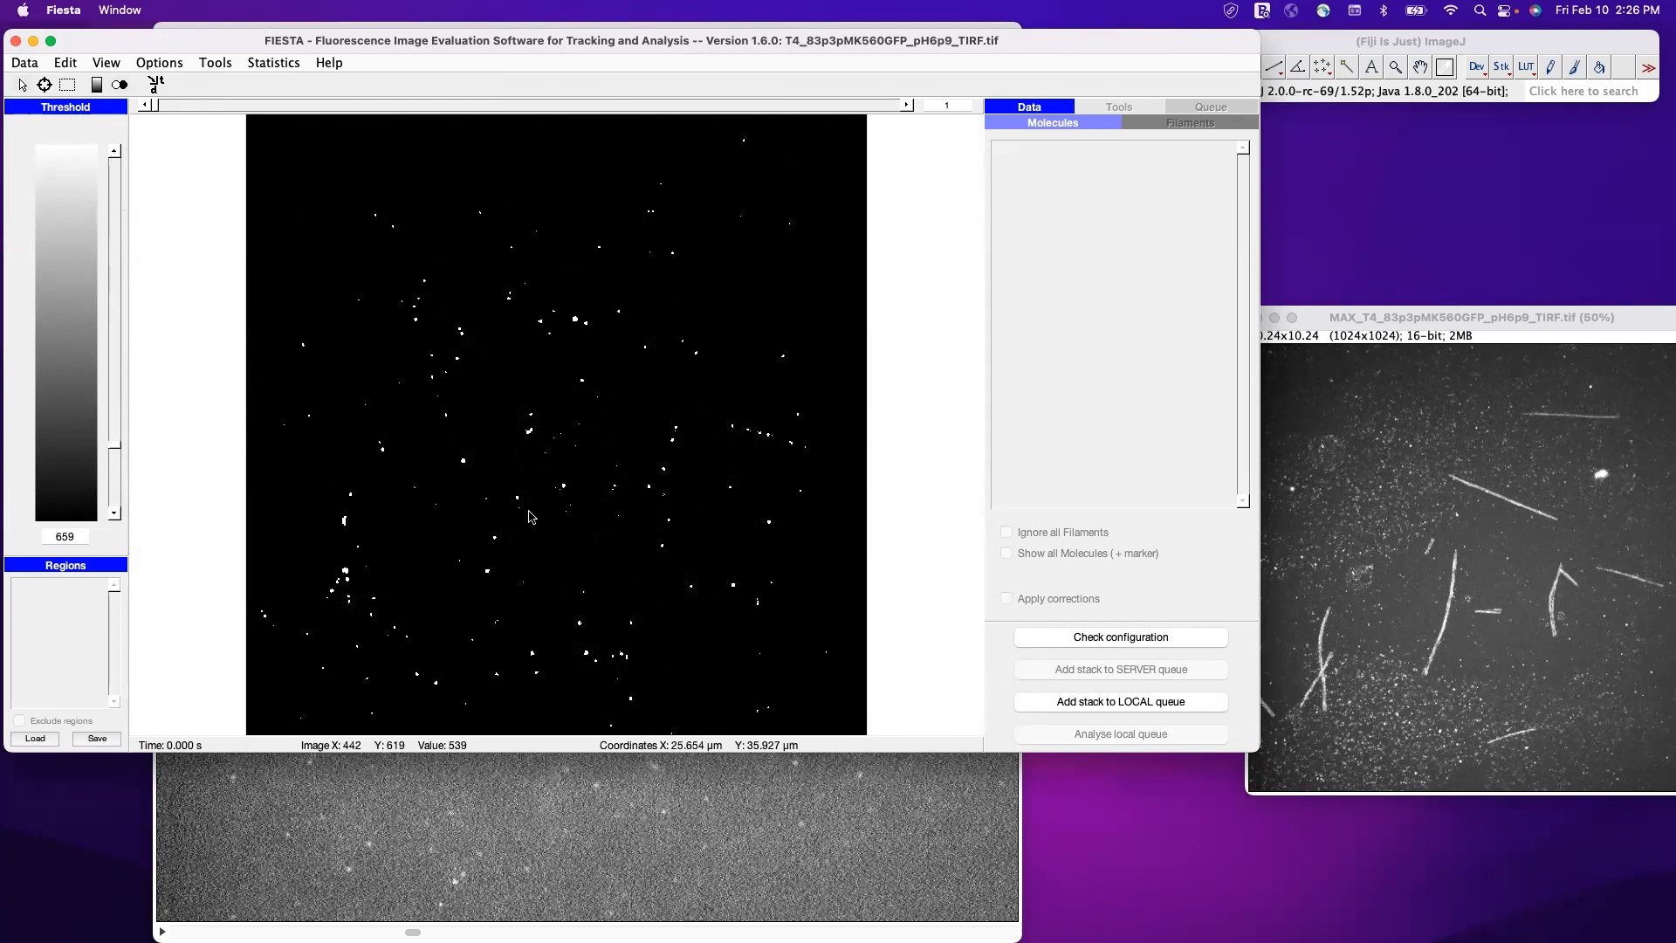
pyautogui.scroll(5, 535, 607)
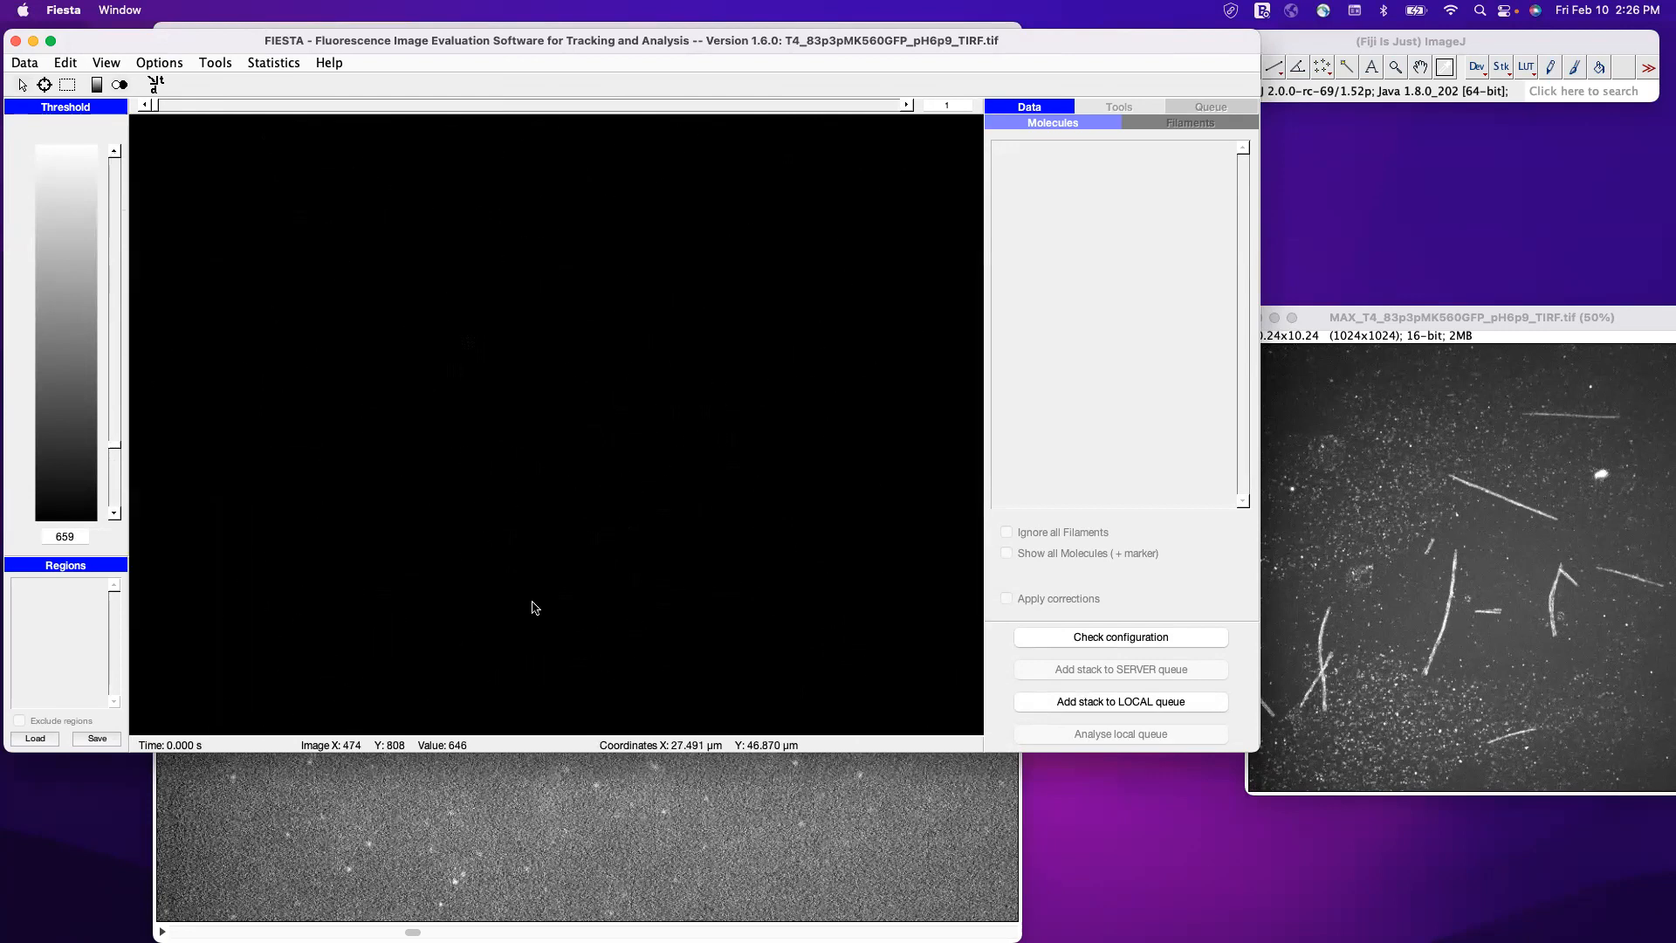
pyautogui.scroll(-5, 535, 608)
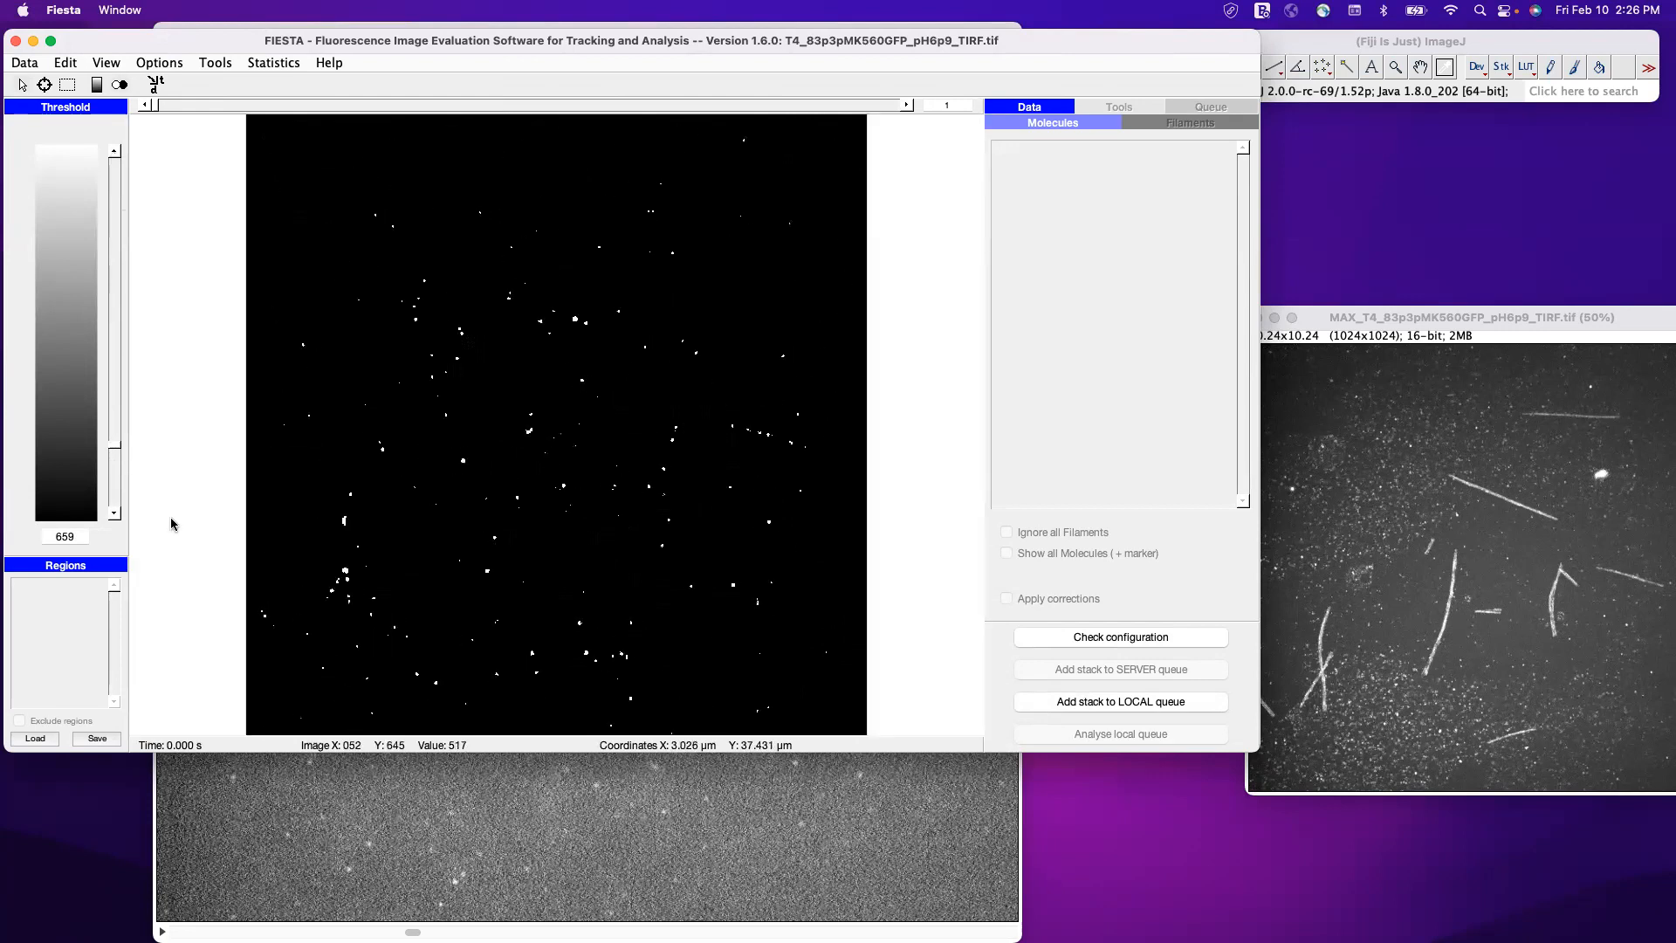
pyautogui.click(115, 515)
pyautogui.click(116, 515)
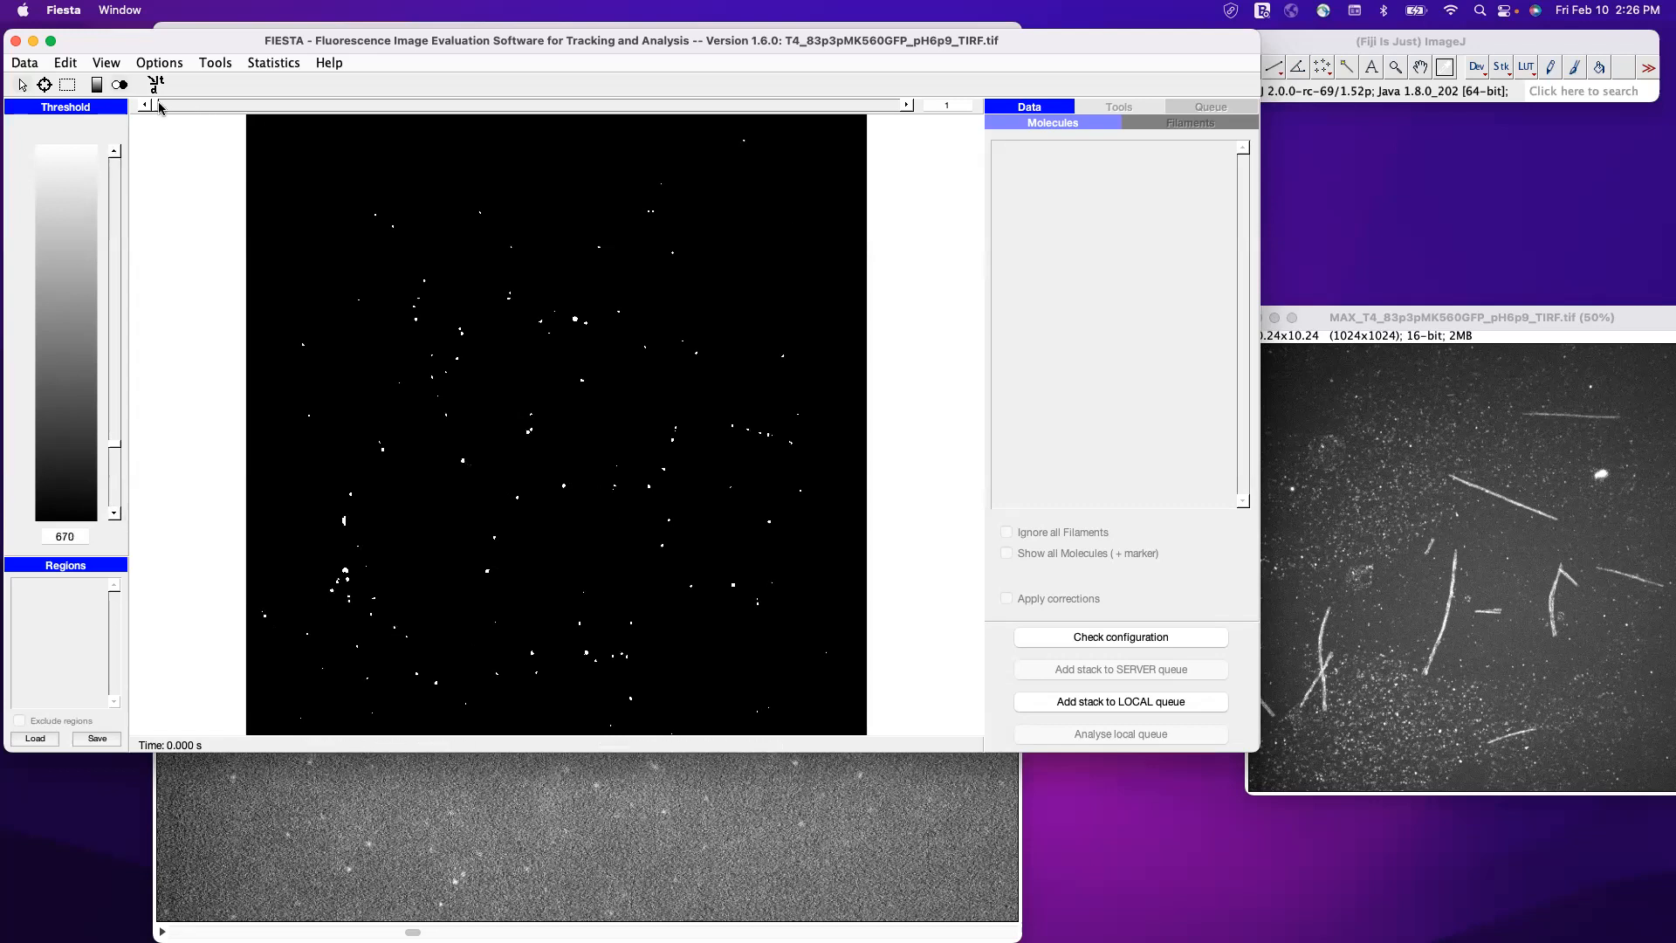
# Examine the frames up to 179 in intensity view and compare frame 179 in threshold view
pyautogui.moveTo(158, 107); pyautogui.dragTo(111, 103)
pyautogui.click(97, 84)
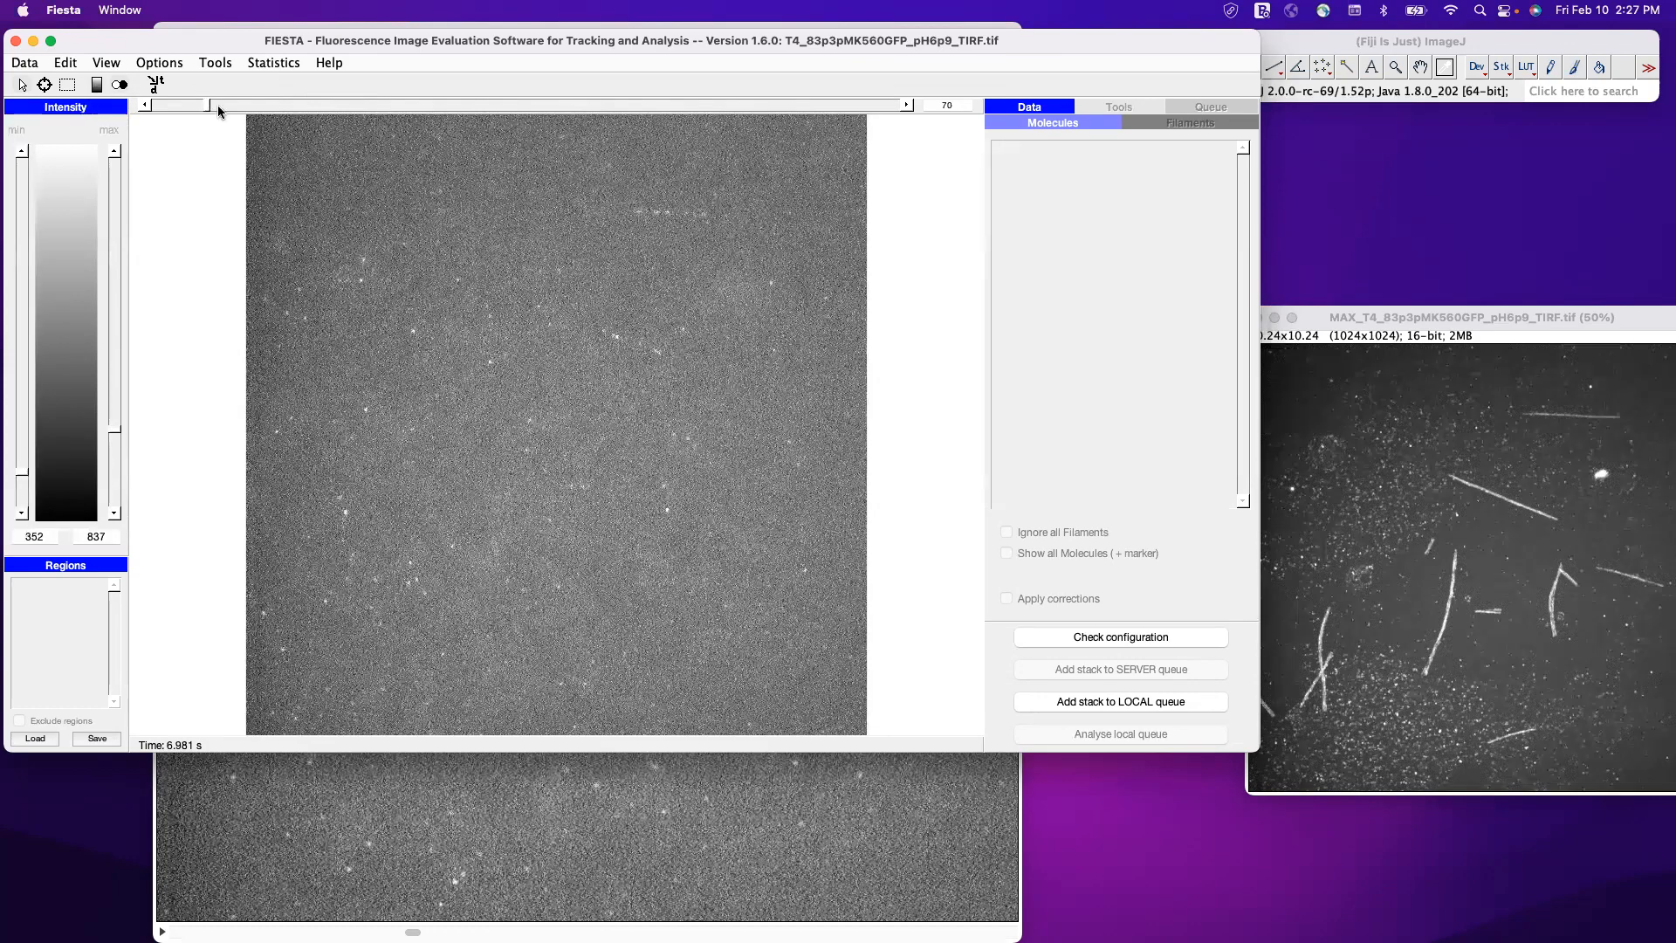
pyautogui.moveTo(258, 112); pyautogui.dragTo(289, 107)
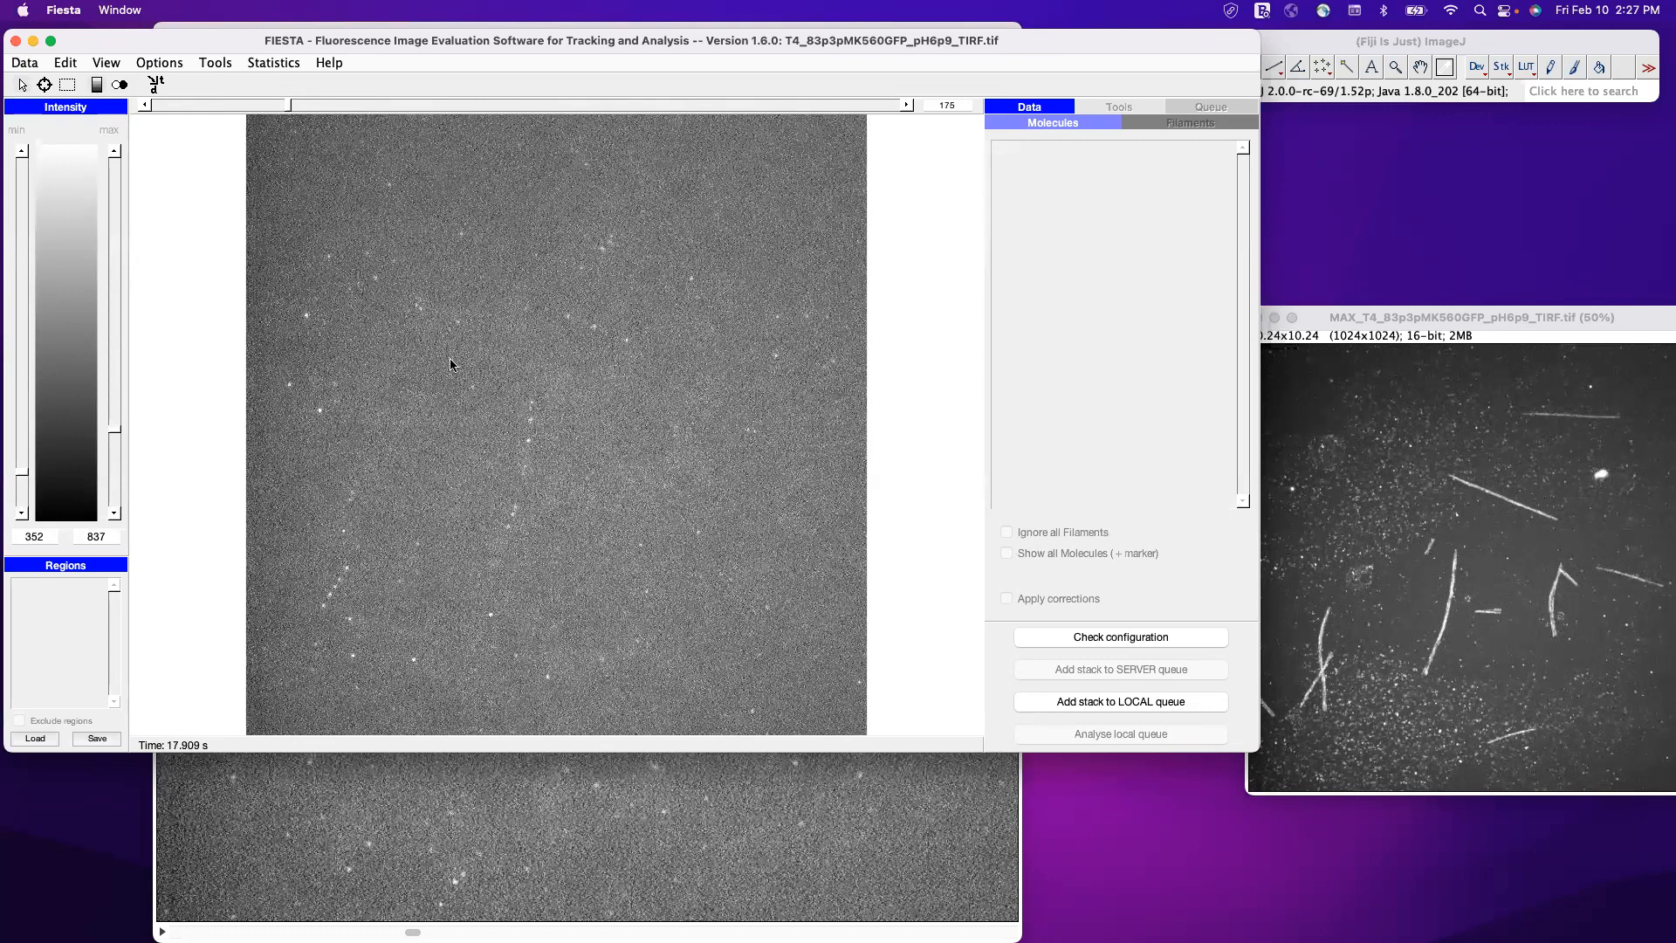
pyautogui.click(118, 84)
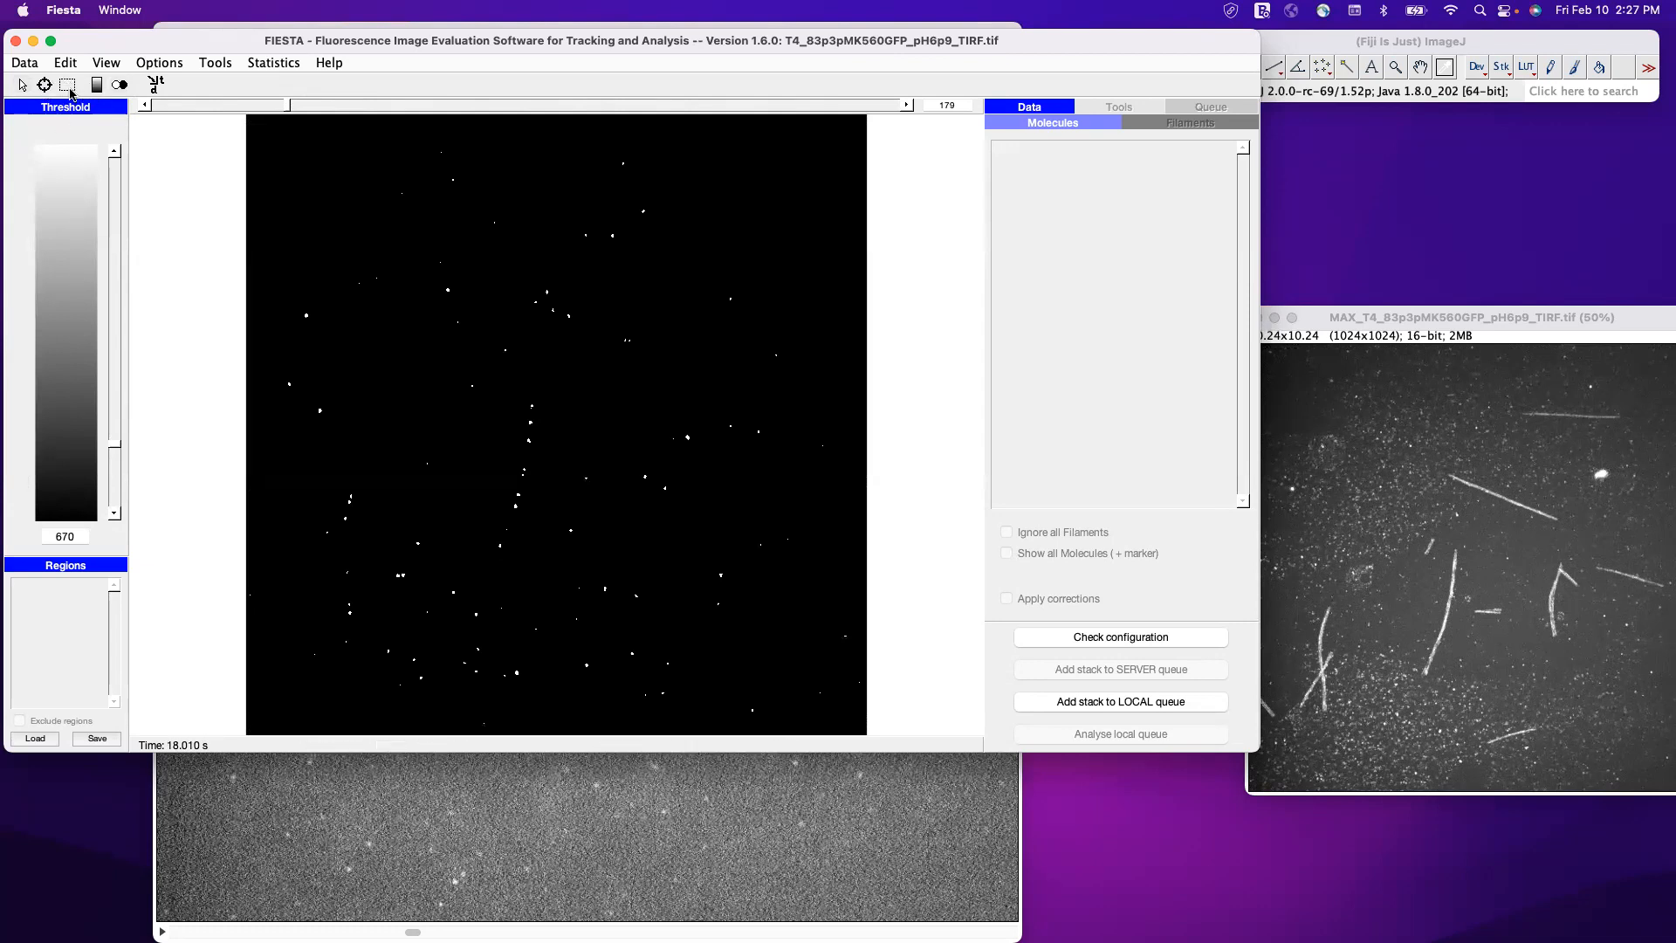
# Using the maximum projection as a guide, draw a freehand region around the long curved central filament and return the stack to frame 1
pyautogui.click(46, 86)
pyautogui.moveTo(1469, 319); pyautogui.dragTo(1333, 272)
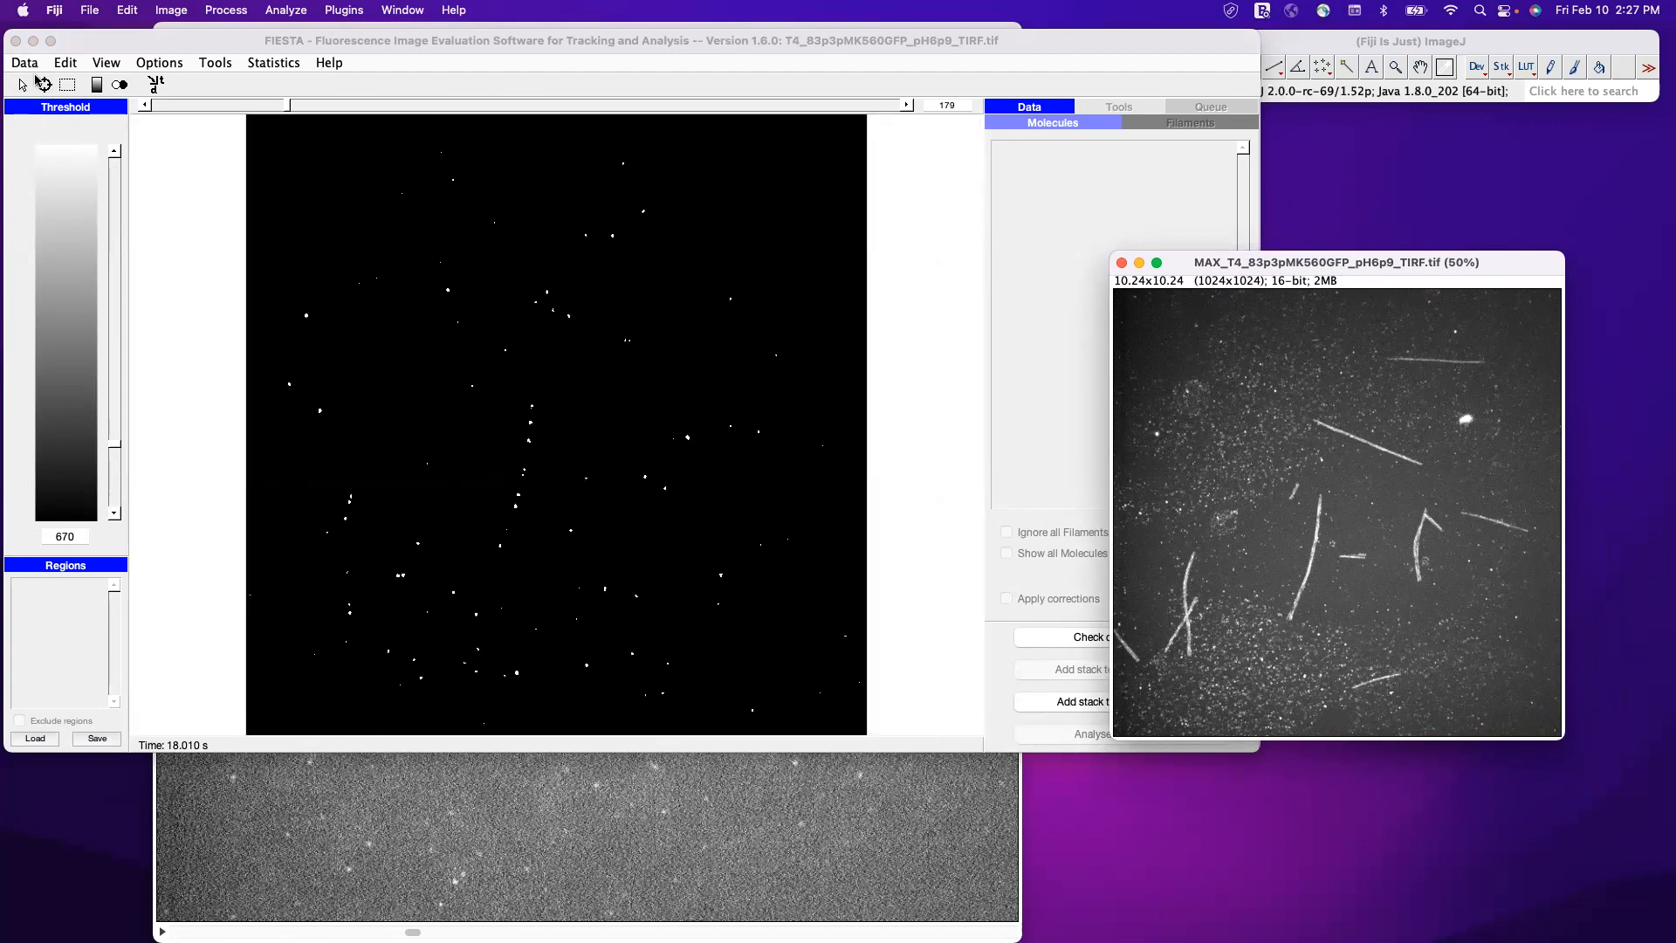
pyautogui.click(37, 79)
pyautogui.moveTo(519, 398)
pyautogui.mouseDown()
pyautogui.moveTo(527, 367)
pyautogui.moveTo(542, 370)
pyautogui.moveTo(529, 534)
pyautogui.moveTo(463, 598)
pyautogui.moveTo(519, 400)
pyautogui.mouseUp()
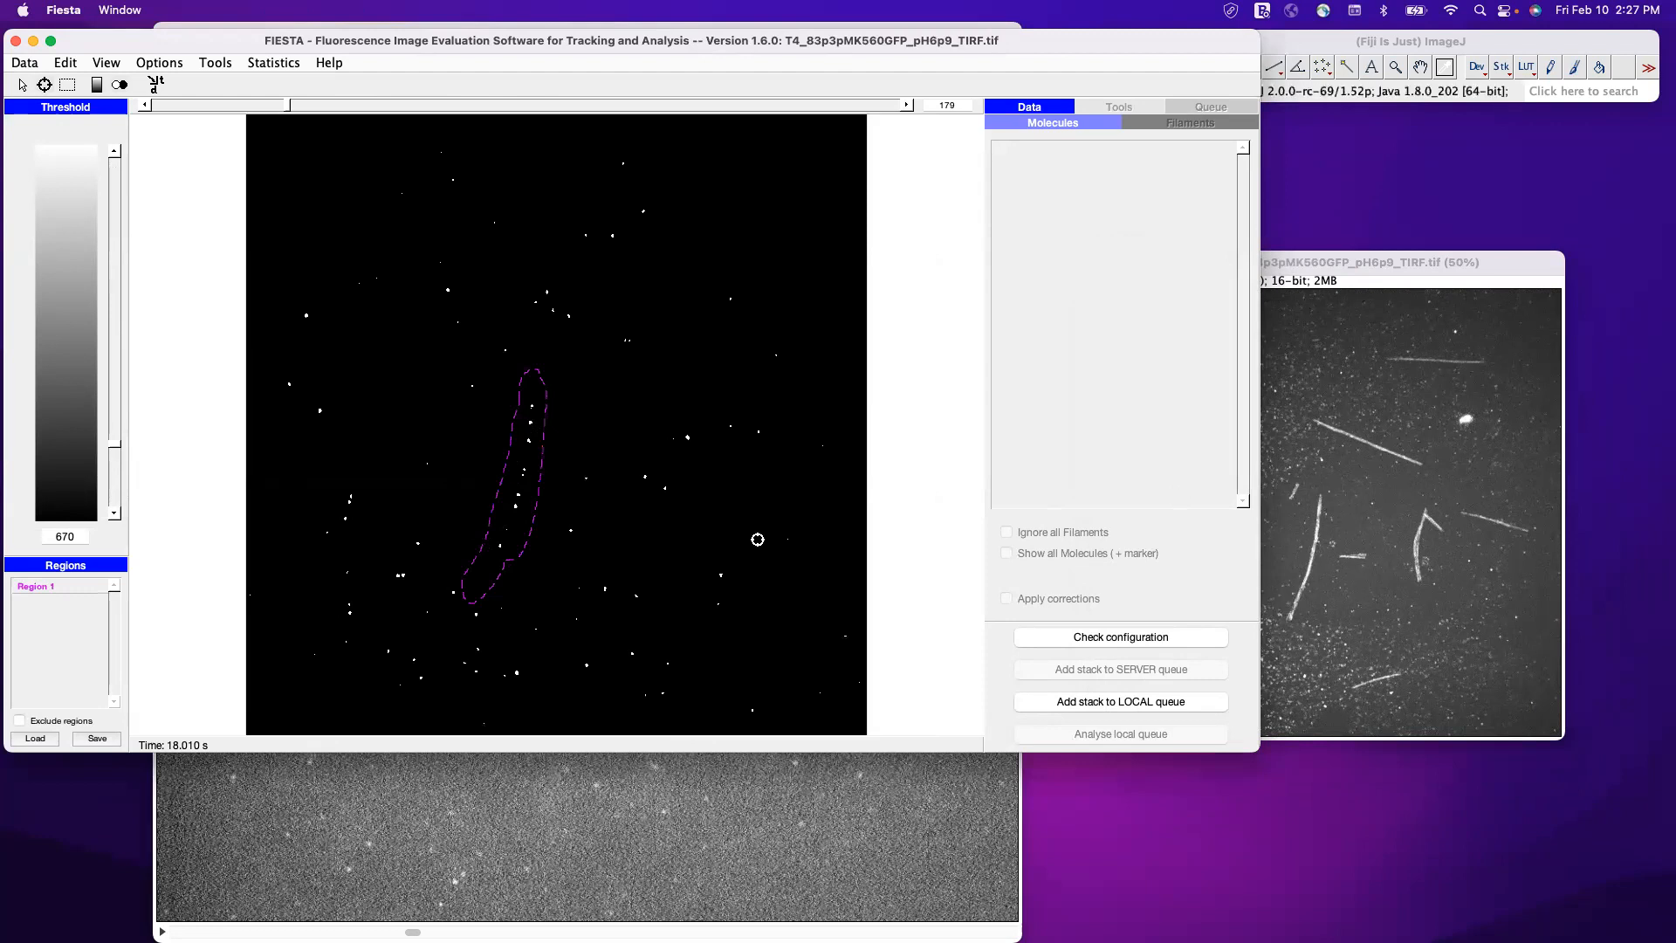
pyautogui.moveTo(289, 106); pyautogui.dragTo(155, 105)
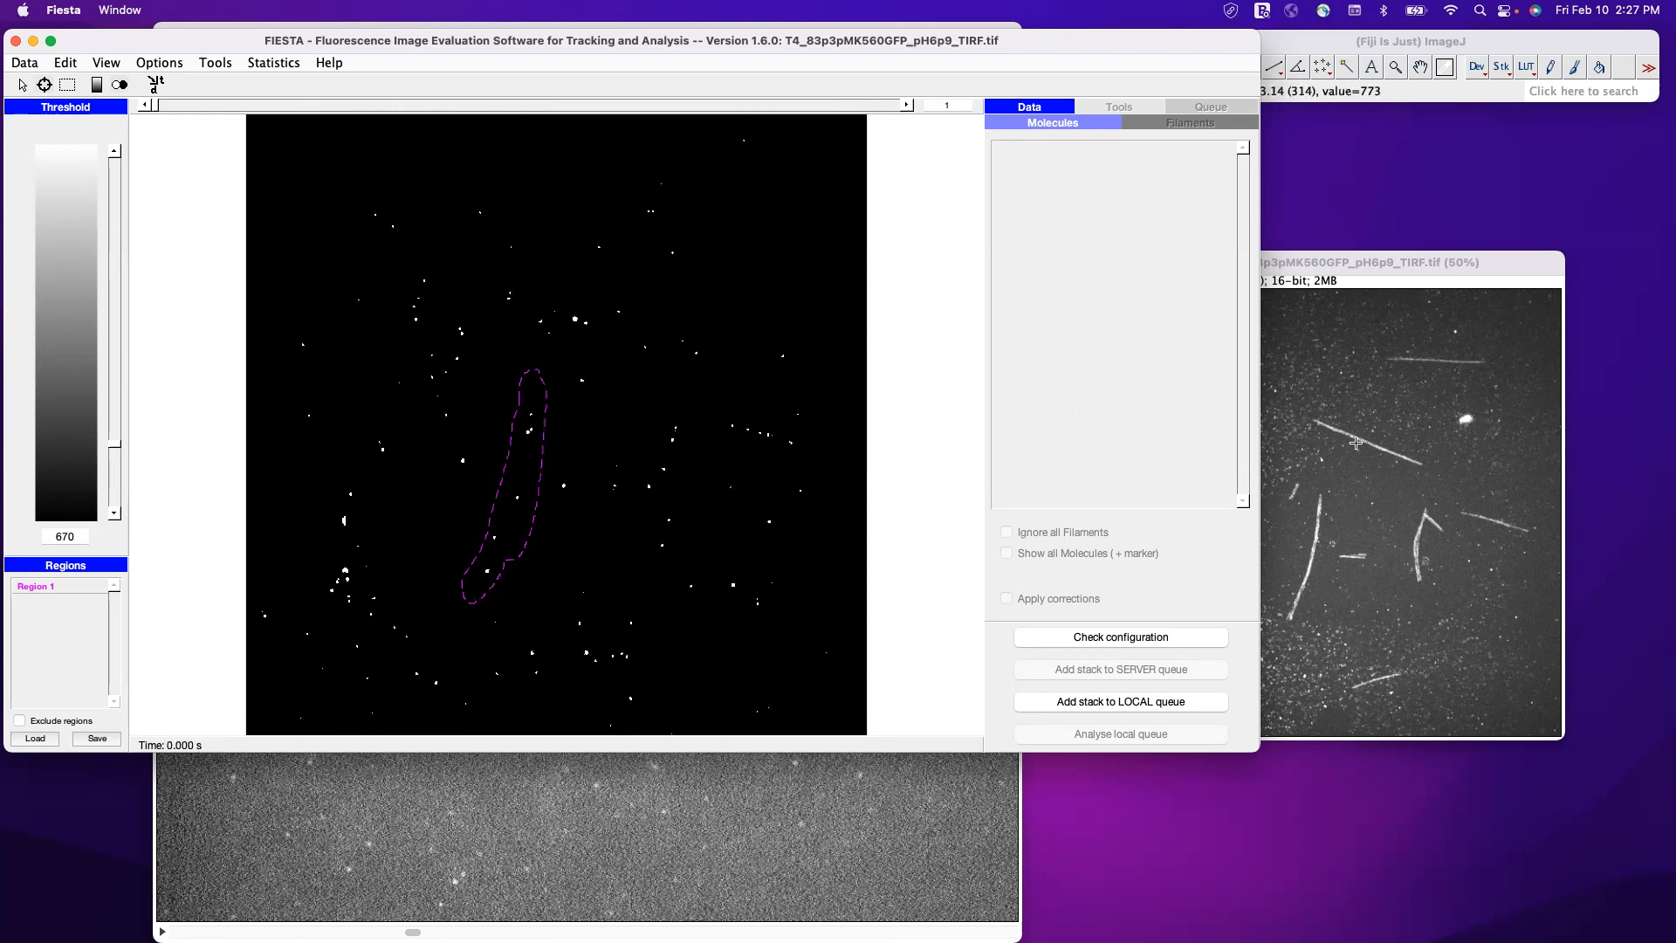
# Move the stack to frame 75, draw small freehand test regions above Region 1, and delete each of them
pyautogui.moveTo(154, 108); pyautogui.dragTo(209, 103)
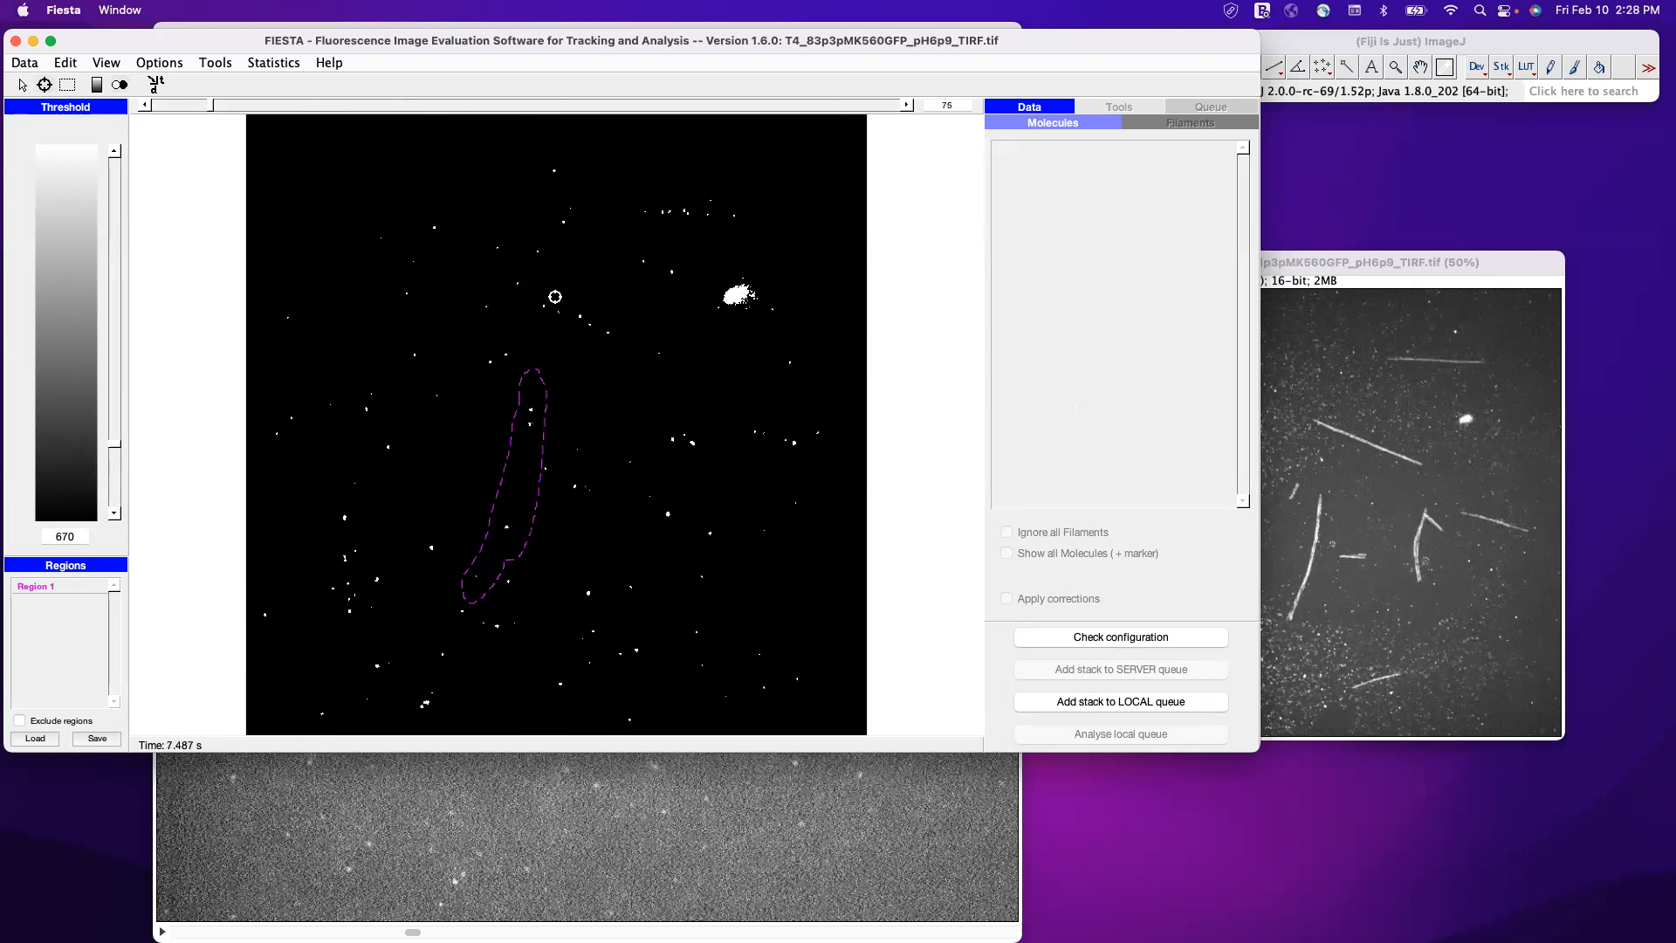
pyautogui.moveTo(557, 293)
pyautogui.mouseDown()
pyautogui.moveTo(520, 288)
pyautogui.moveTo(543, 305)
pyautogui.mouseUp()
pyautogui.rightClick(65, 604)
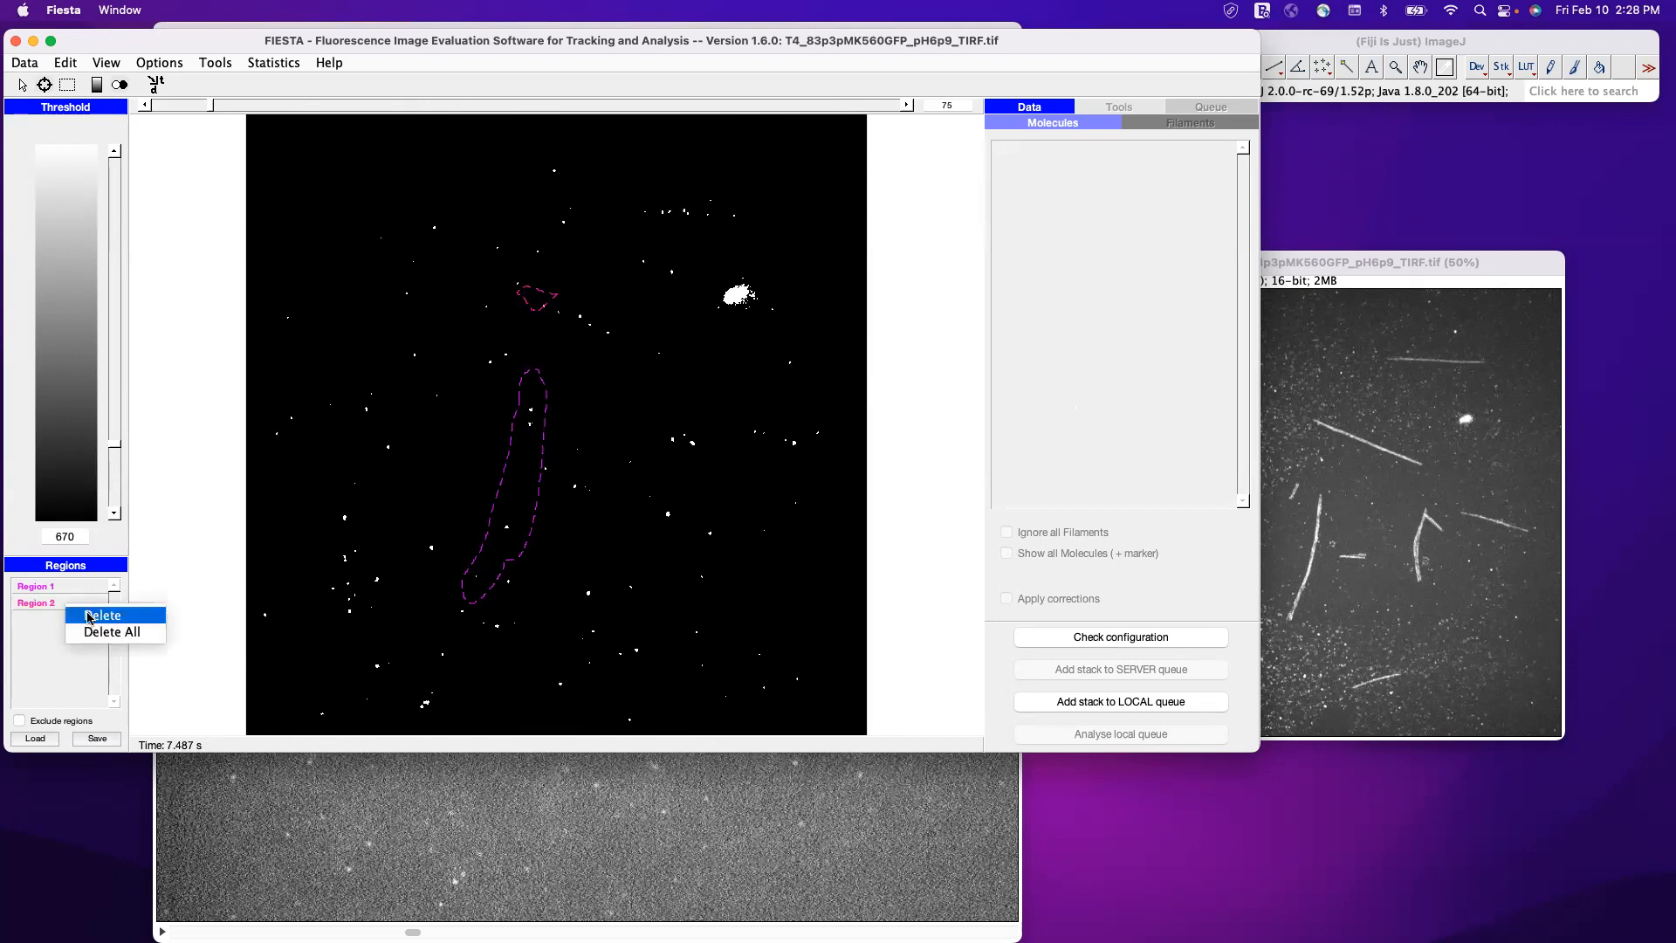
pyautogui.click(90, 616)
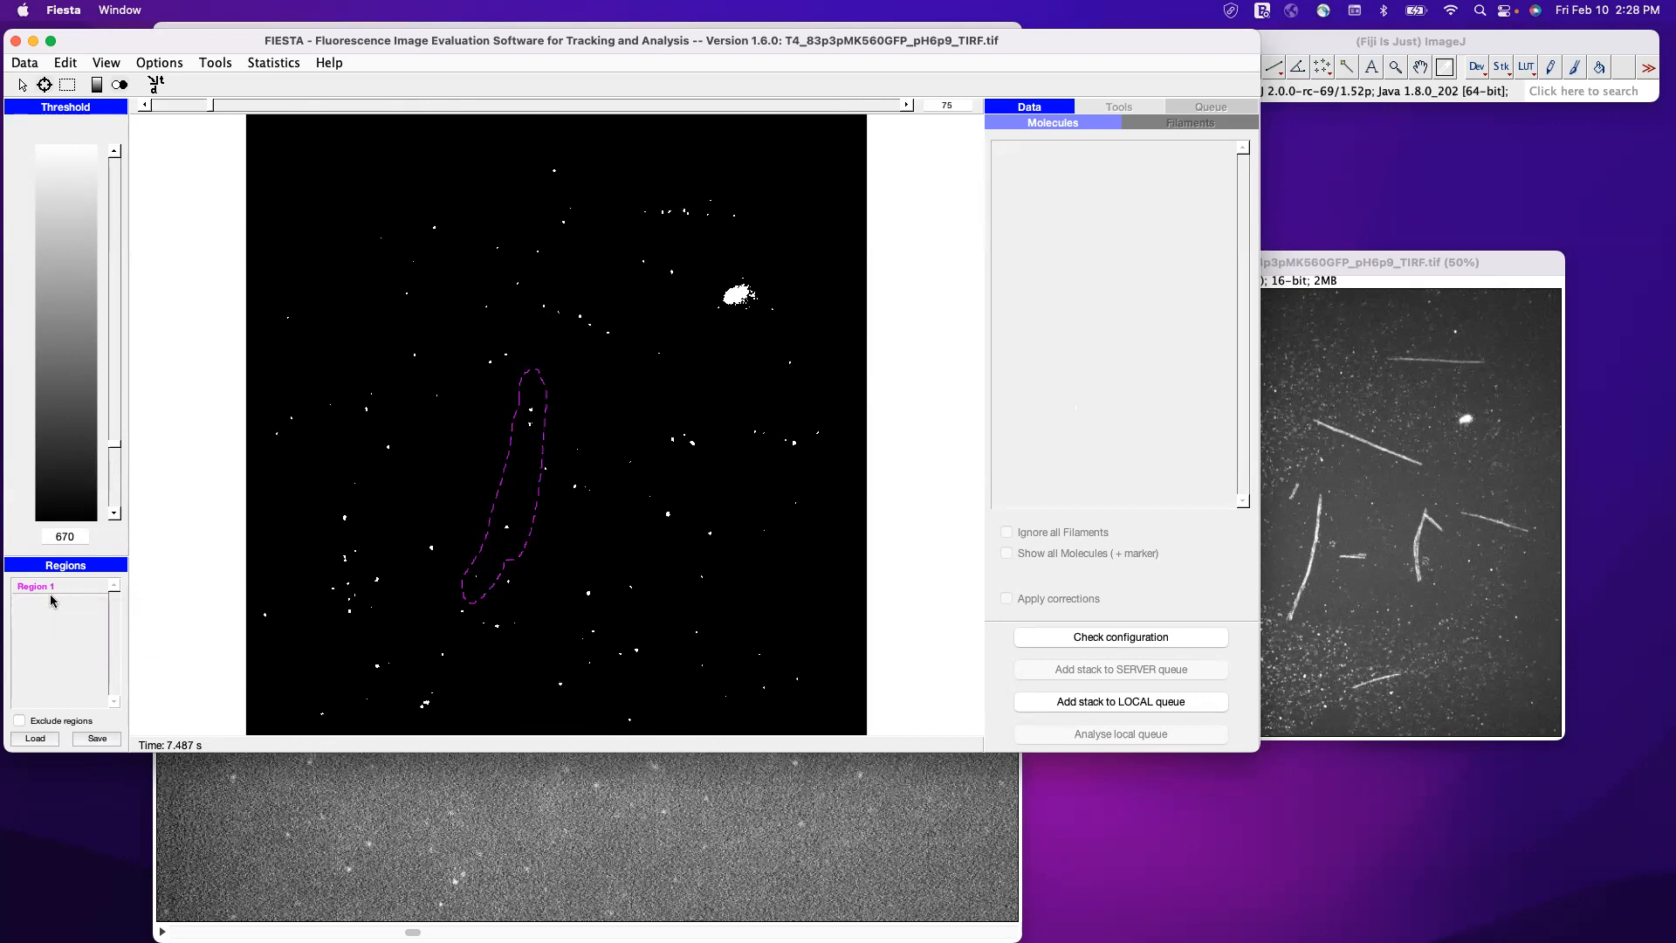
pyautogui.moveTo(488, 344)
pyautogui.mouseDown()
pyautogui.moveTo(427, 301)
pyautogui.moveTo(598, 325)
pyautogui.moveTo(564, 280)
pyautogui.moveTo(480, 298)
pyautogui.mouseUp()
pyautogui.rightClick(78, 607)
pyautogui.click(99, 615)
# Restrict tracking to molecules only and set the maximum velocity to 1100 nm/s in the tracking configuration
pyautogui.click(887, 108)
pyautogui.click(1087, 639)
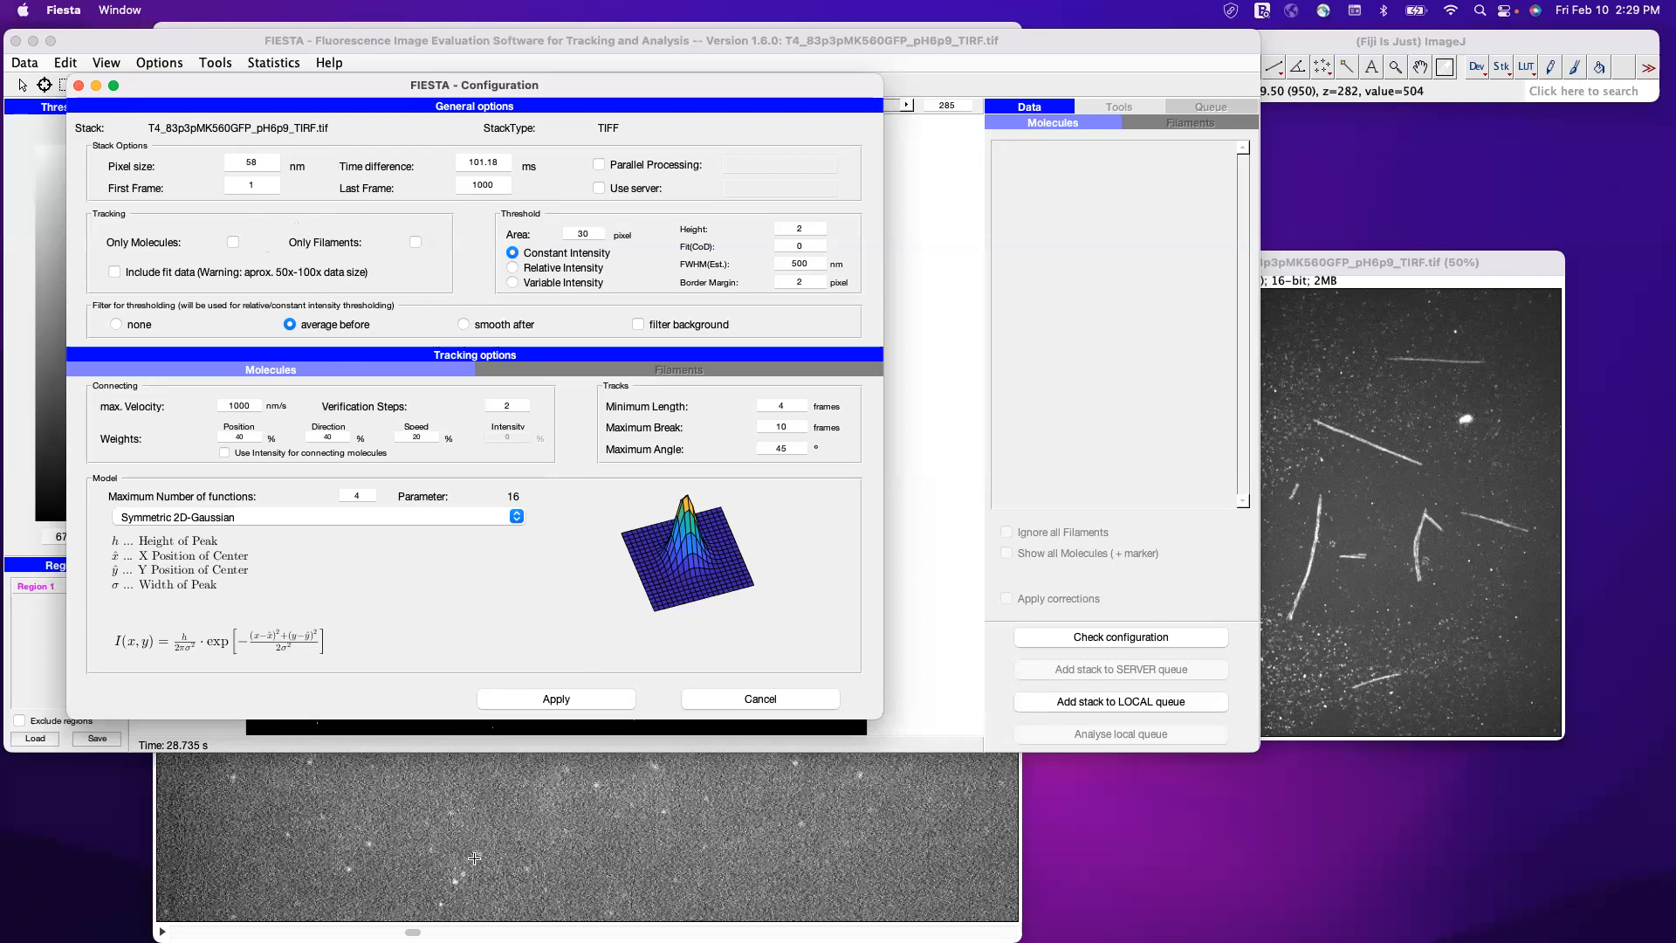
pyautogui.click(233, 241)
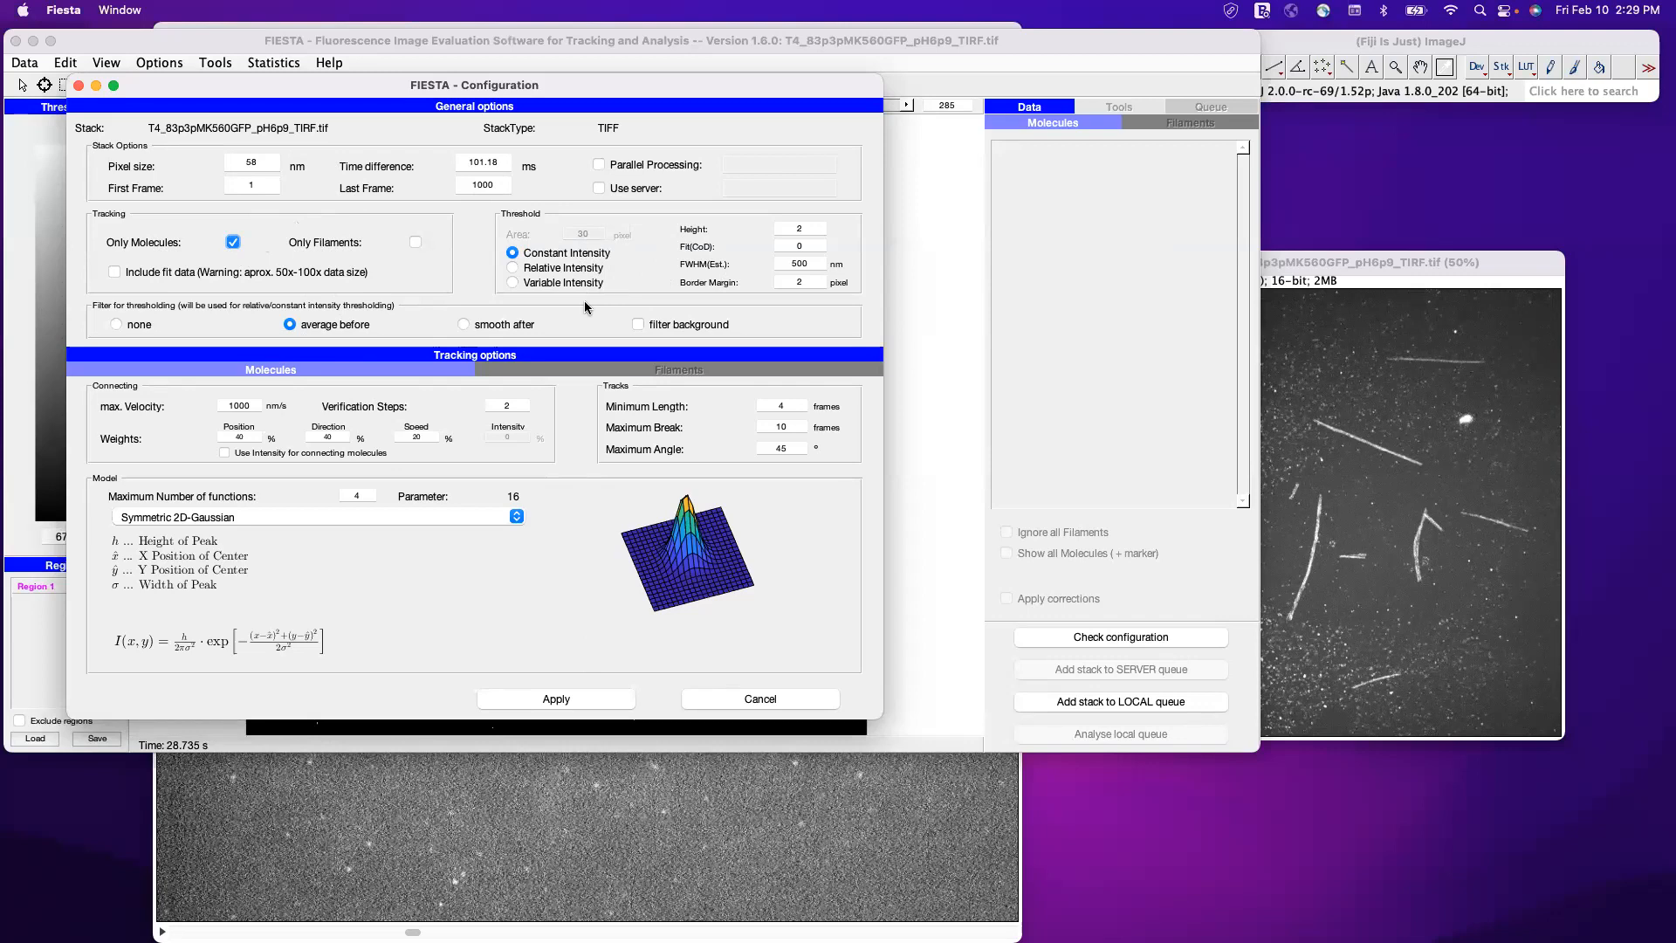
pyautogui.moveTo(255, 405); pyautogui.dragTo(216, 406)
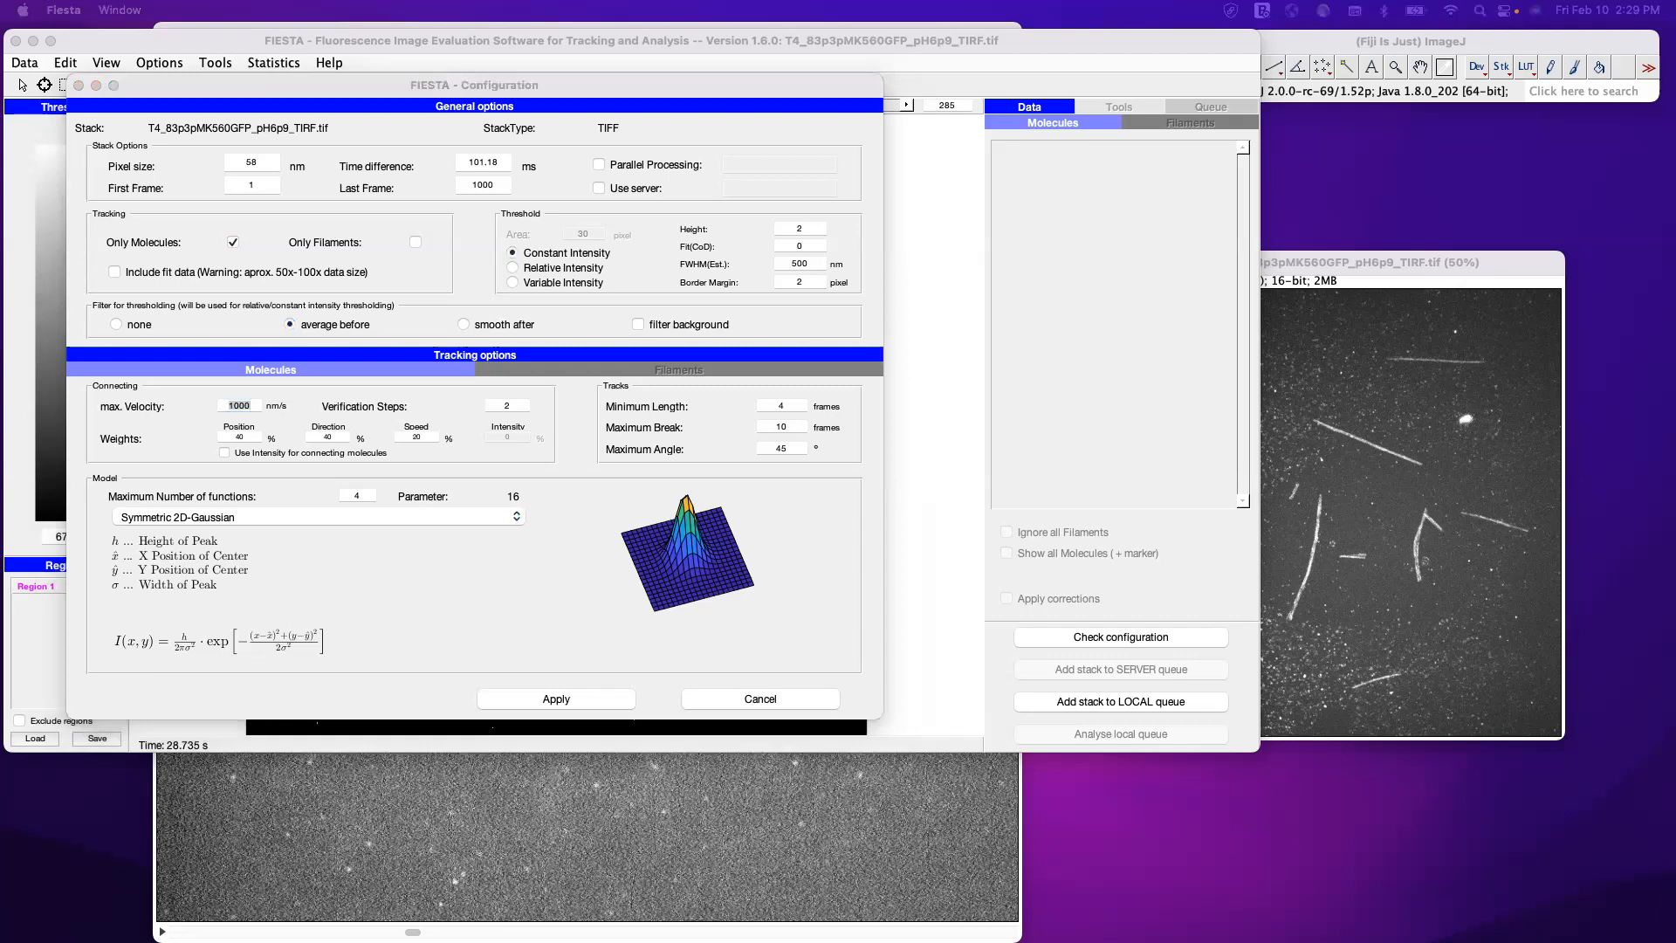
pyautogui.click(237, 406)
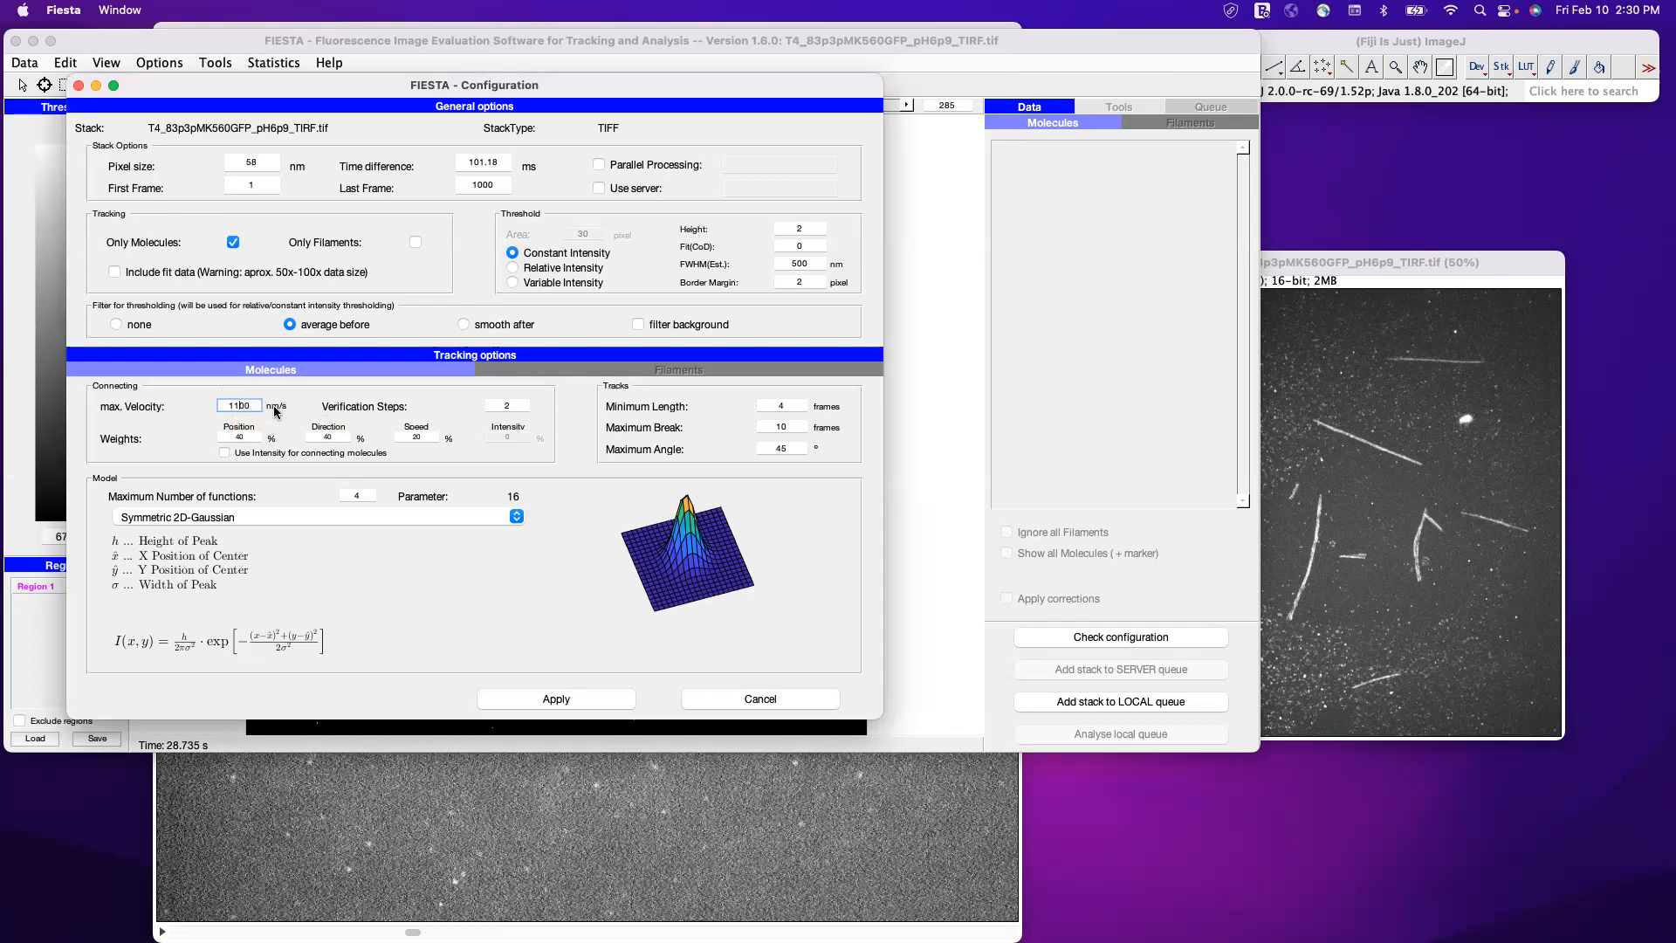
pyautogui.click(315, 401)
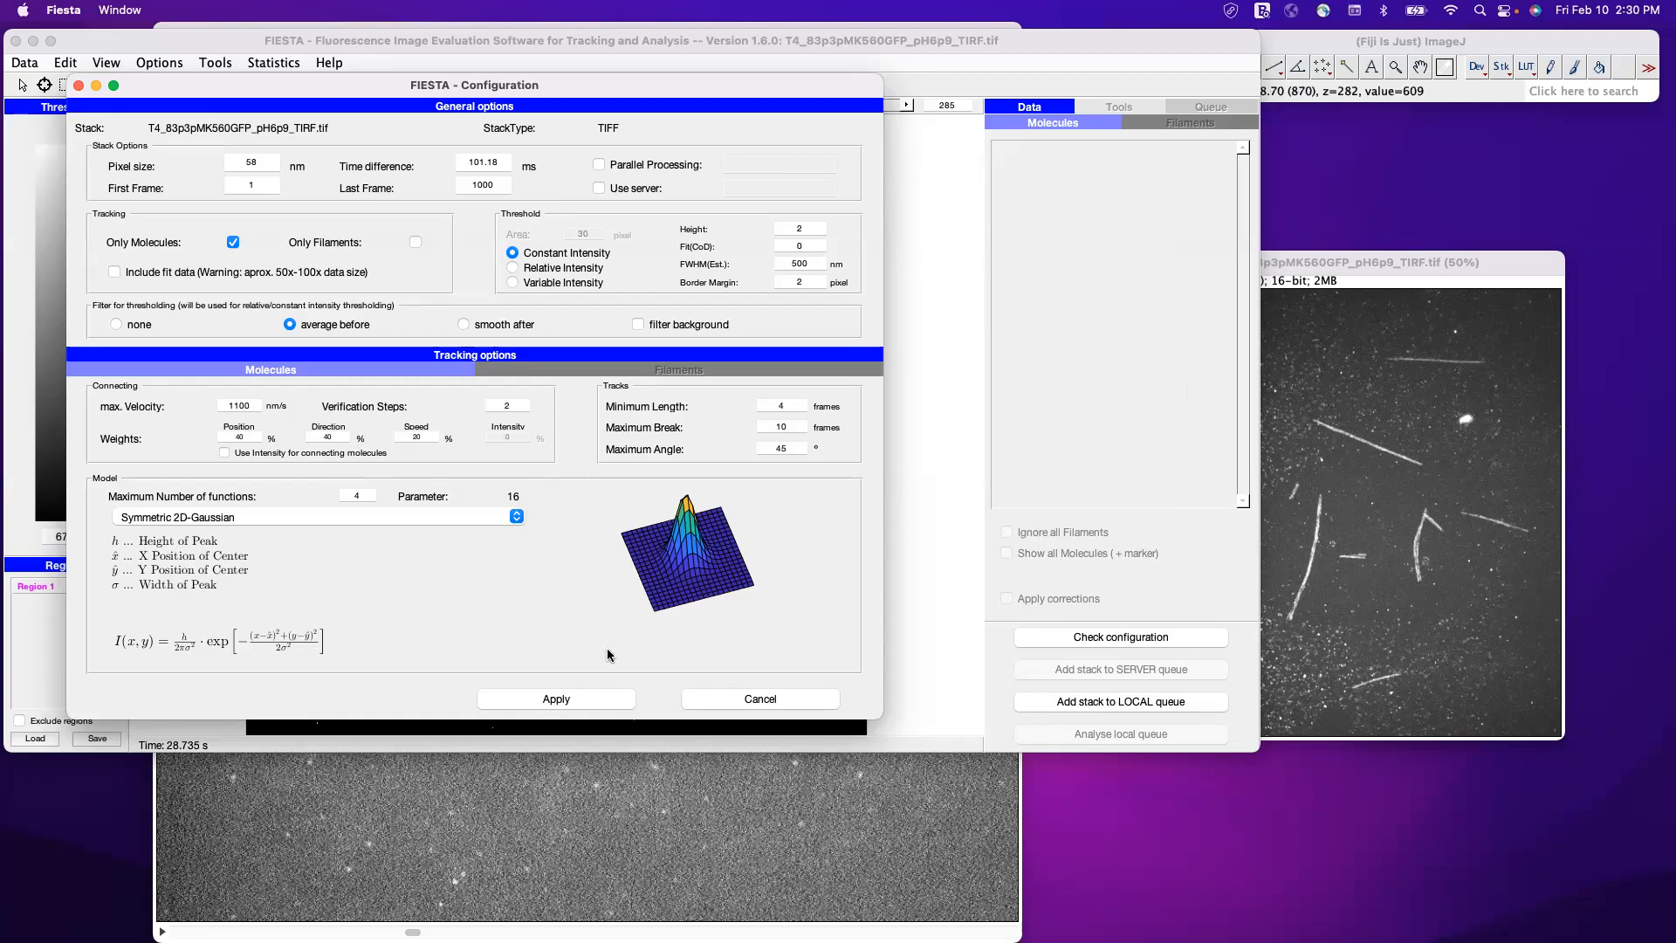
# Switch to Fiji, browse the raw TIRF stack back to frame 246, and return to the FIESTA configuration
pyautogui.press('super+Tab')
pyautogui.press('Right')
pyautogui.press('Right')
pyautogui.press('Right')
pyautogui.scroll(20, 609, 655)
pyautogui.scroll(5, 559, 567)
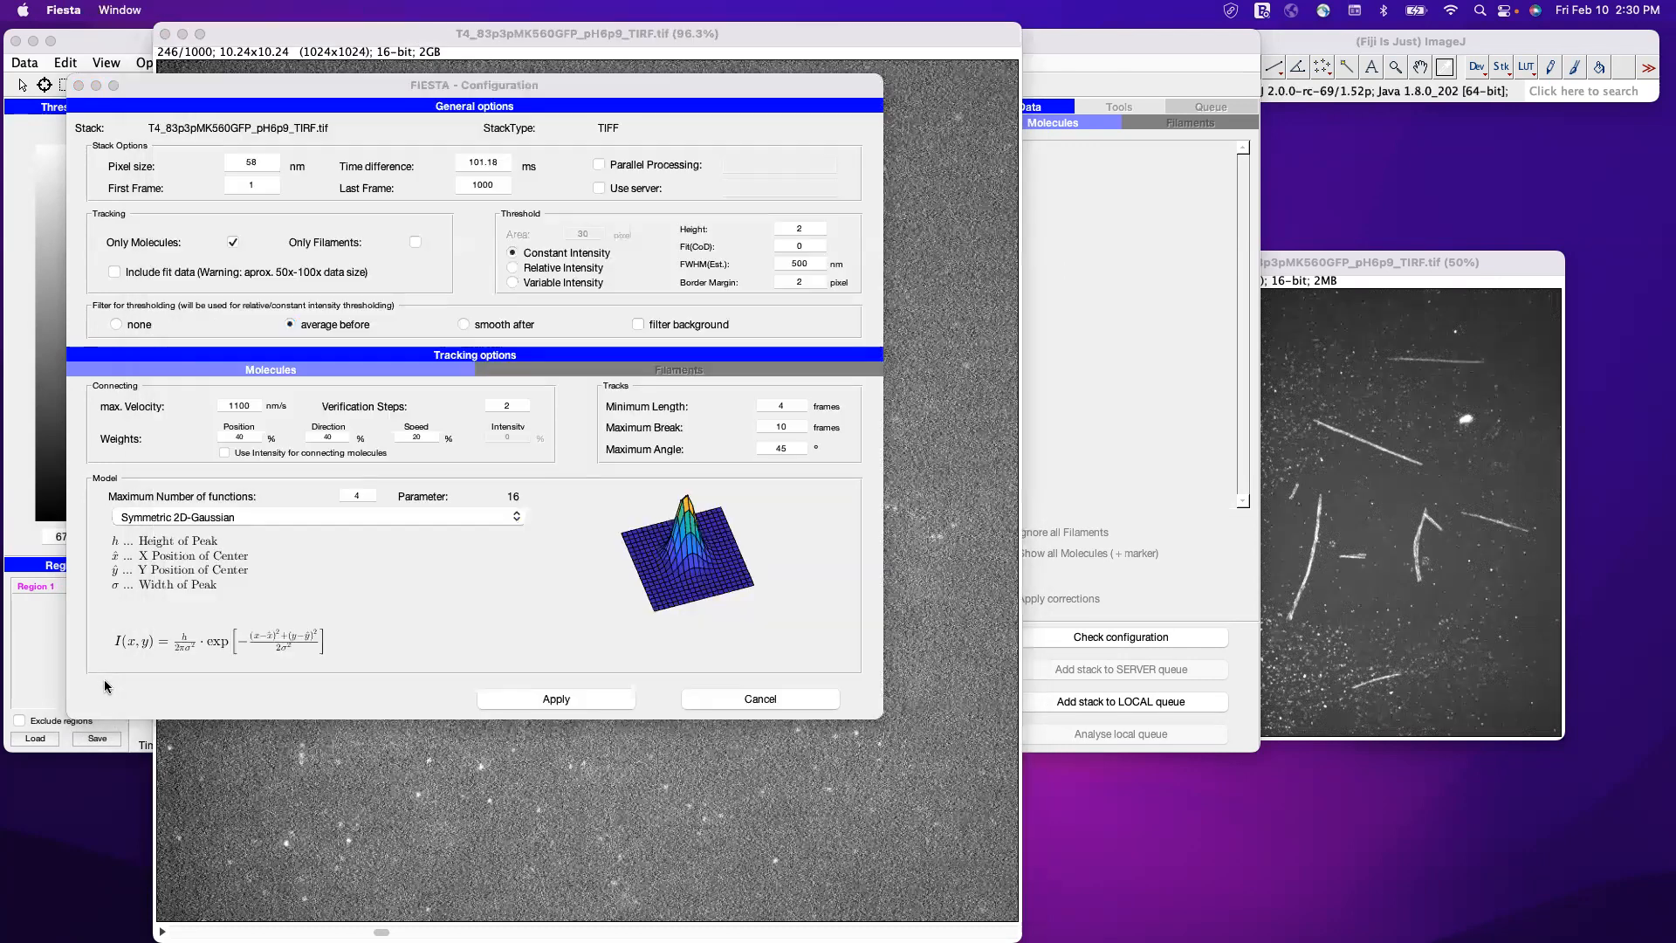
pyautogui.click(109, 685)
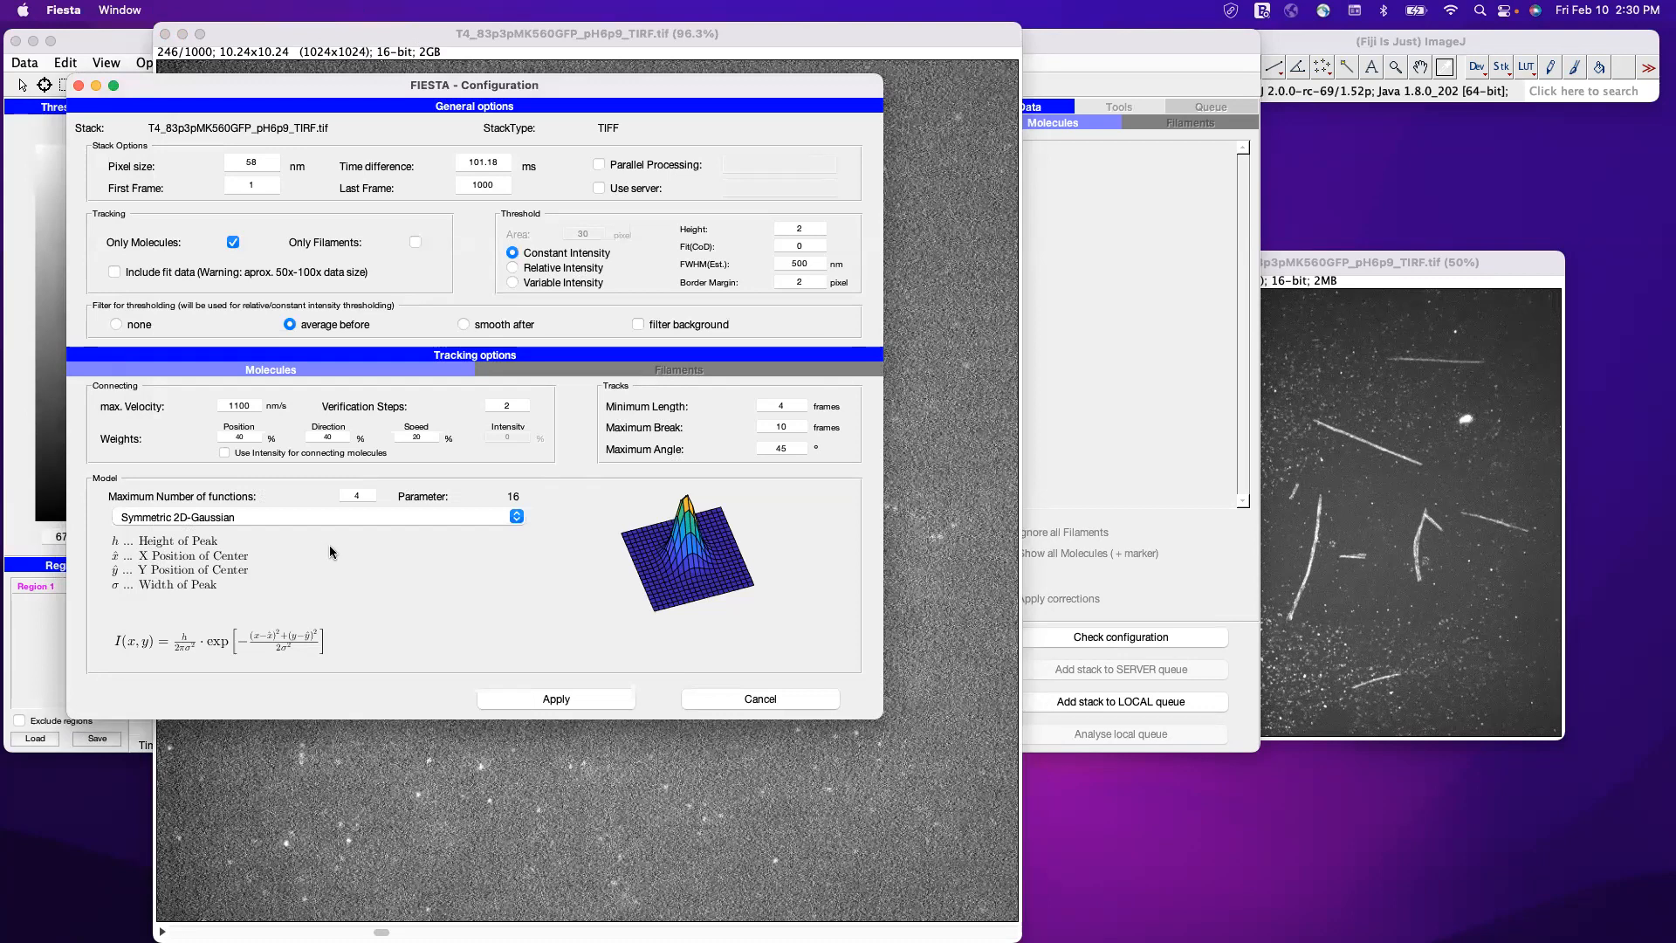
pyautogui.doubleClick(247, 437)
pyautogui.click(451, 457)
pyautogui.click(225, 453)
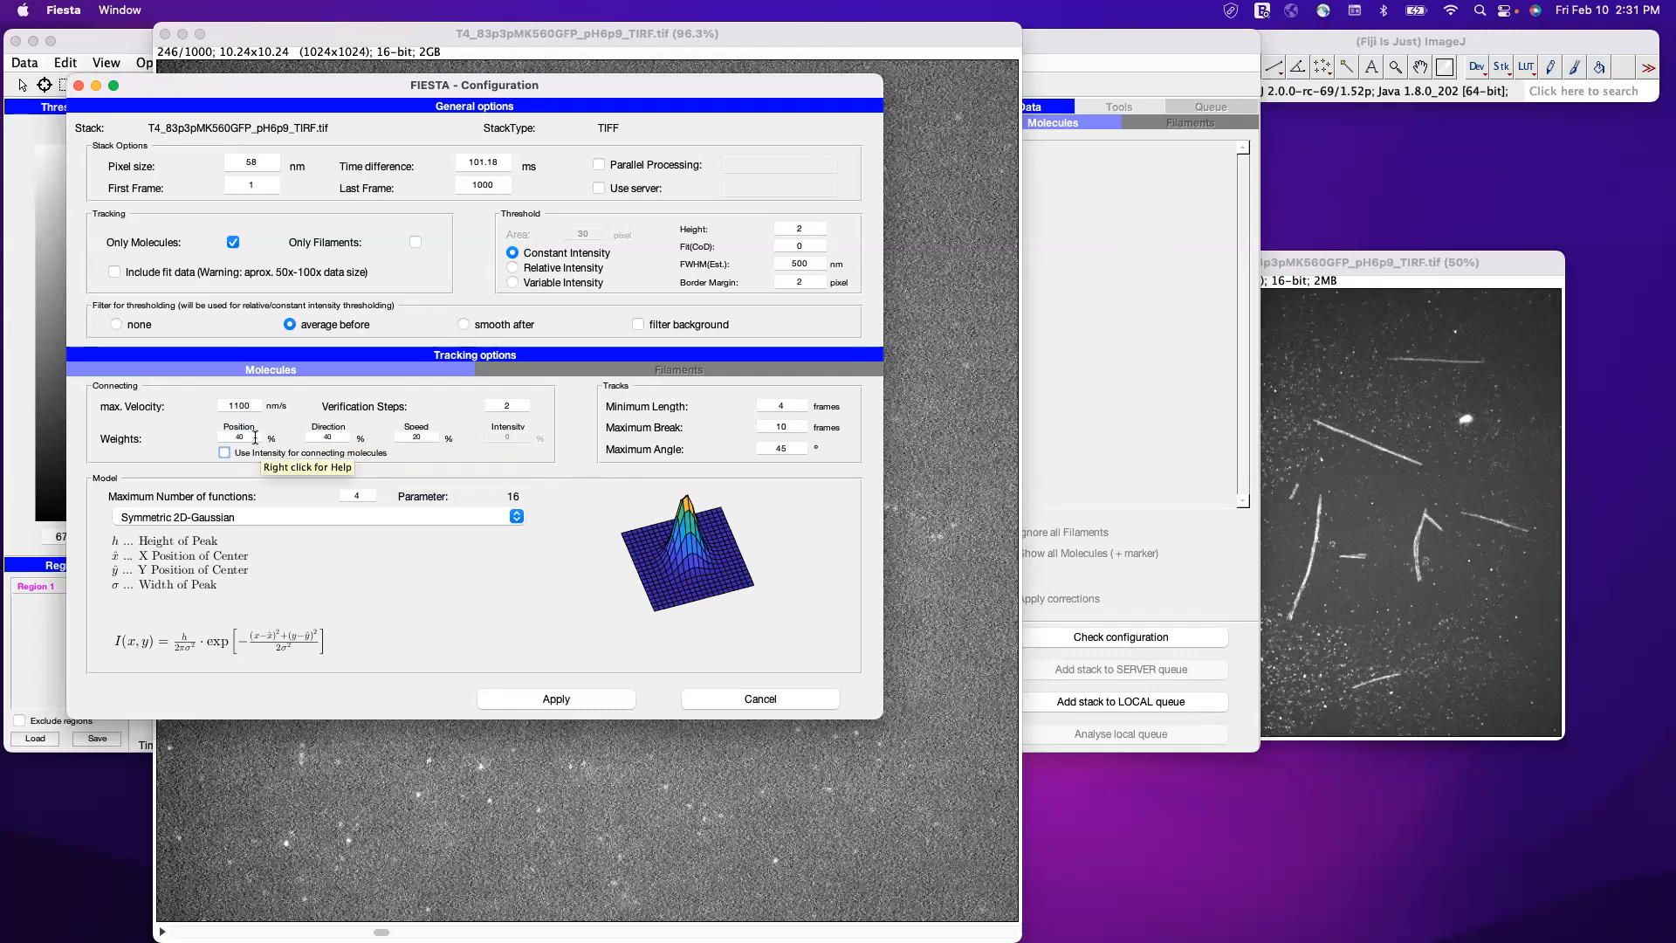
pyautogui.click(224, 438)
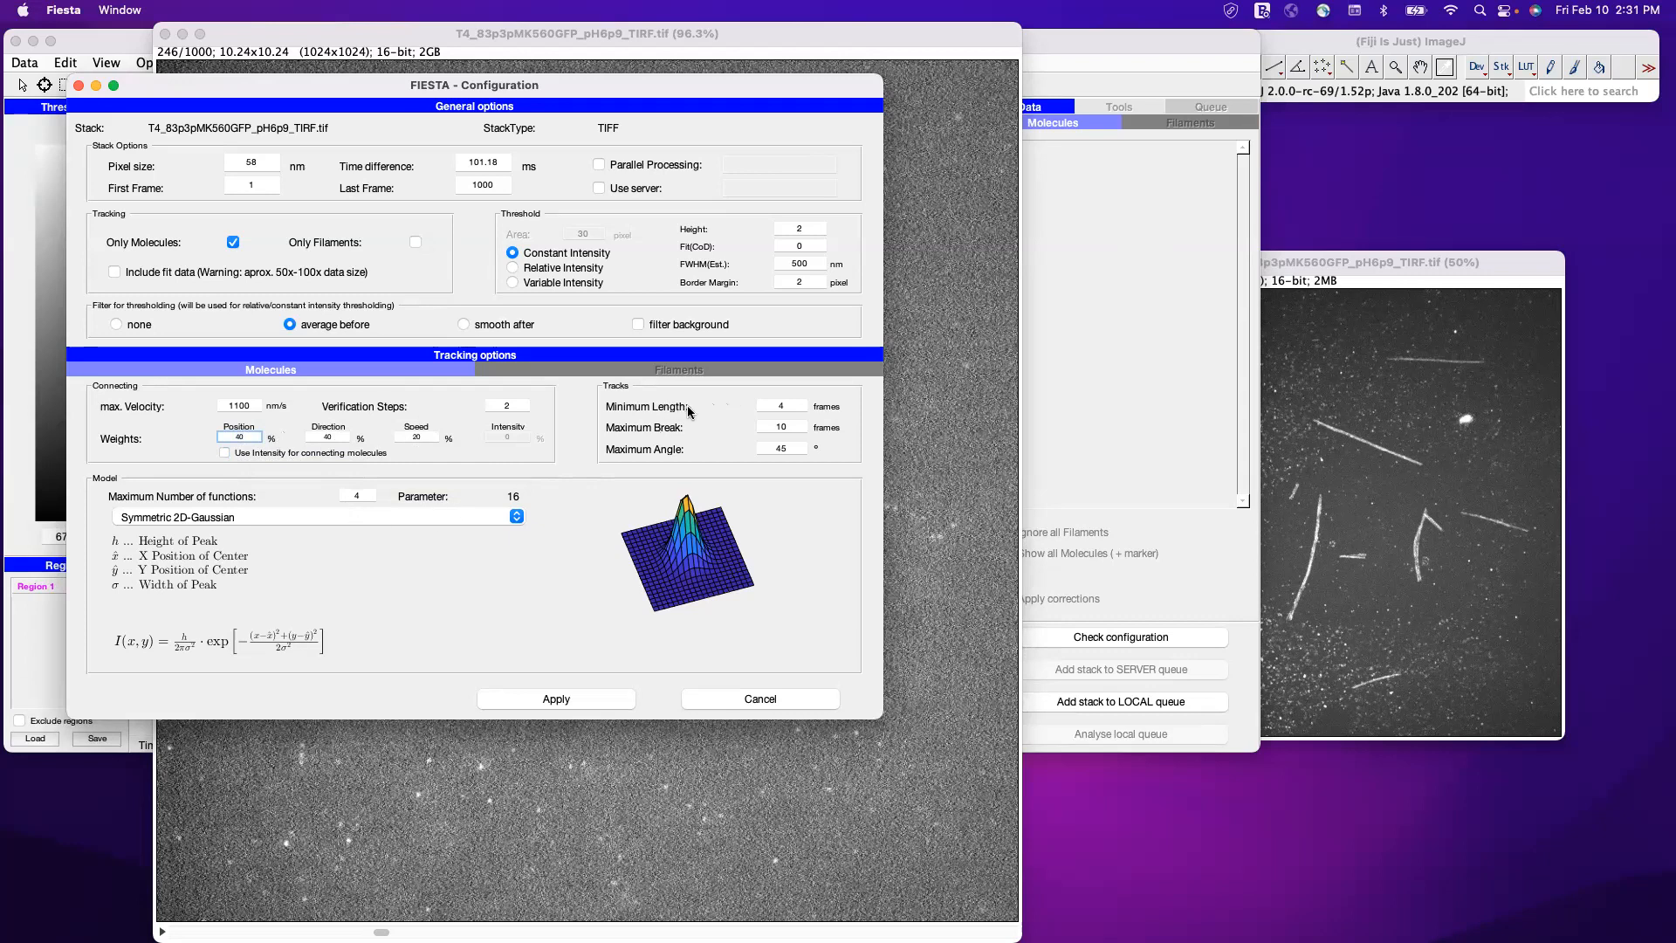
# Set the minimum track length to 20 frames, the maximum break to 5 frames and the maximum angle to 360°, and apply the configuration
pyautogui.click(760, 404)
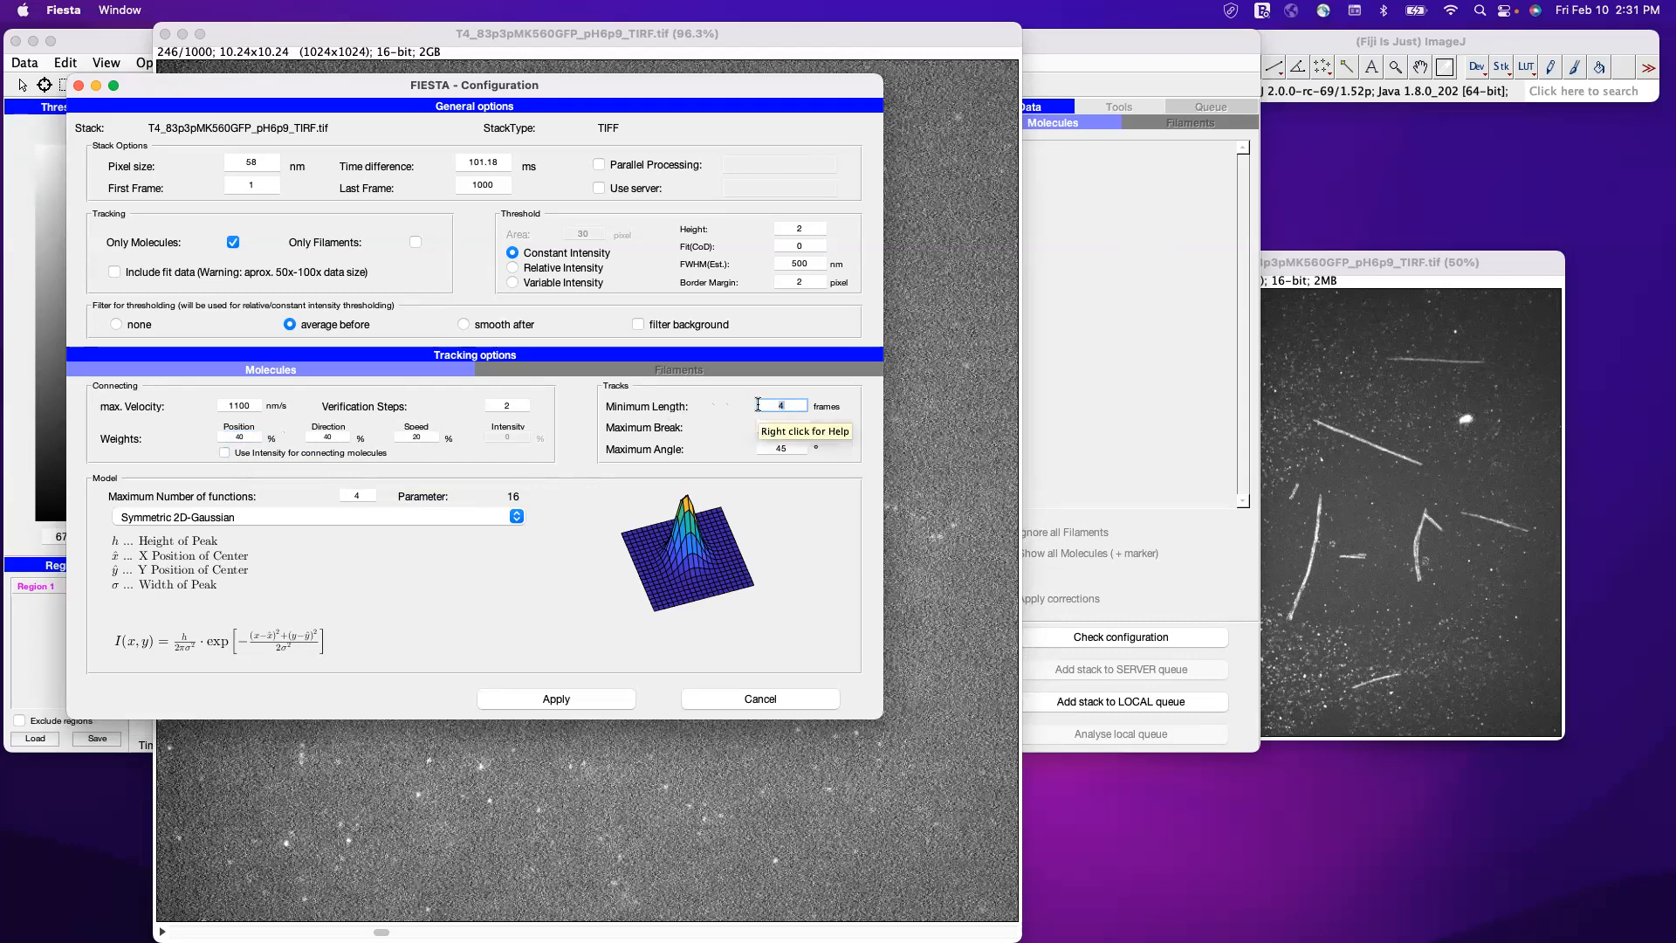
pyautogui.write('20')
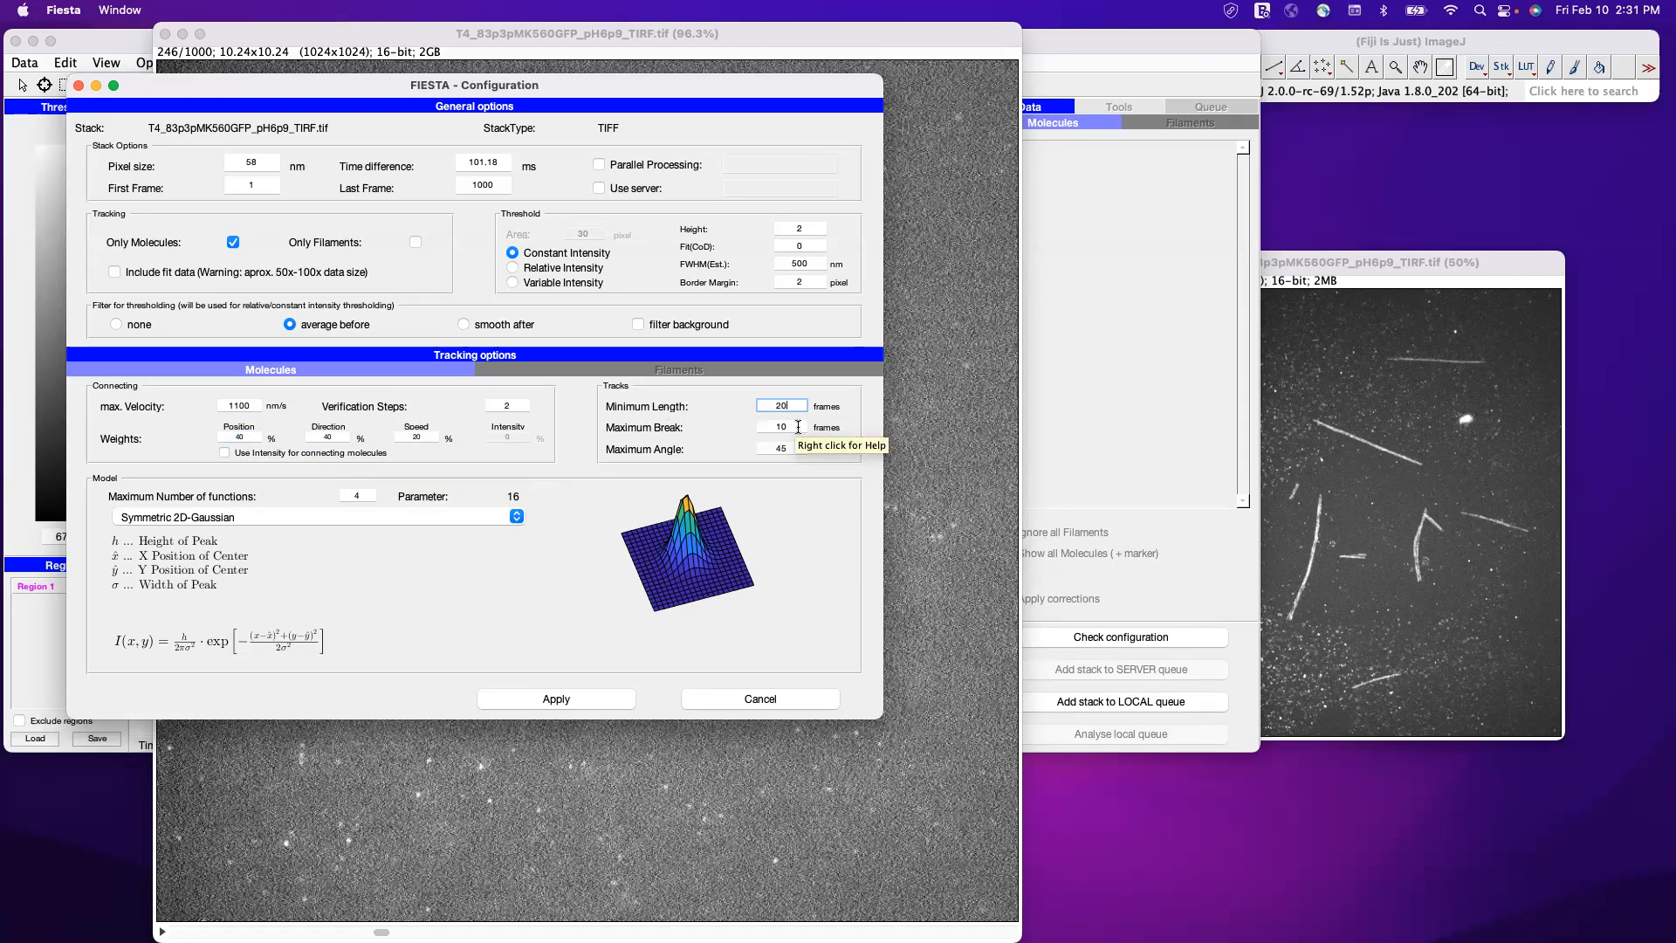
pyautogui.press('Tab')
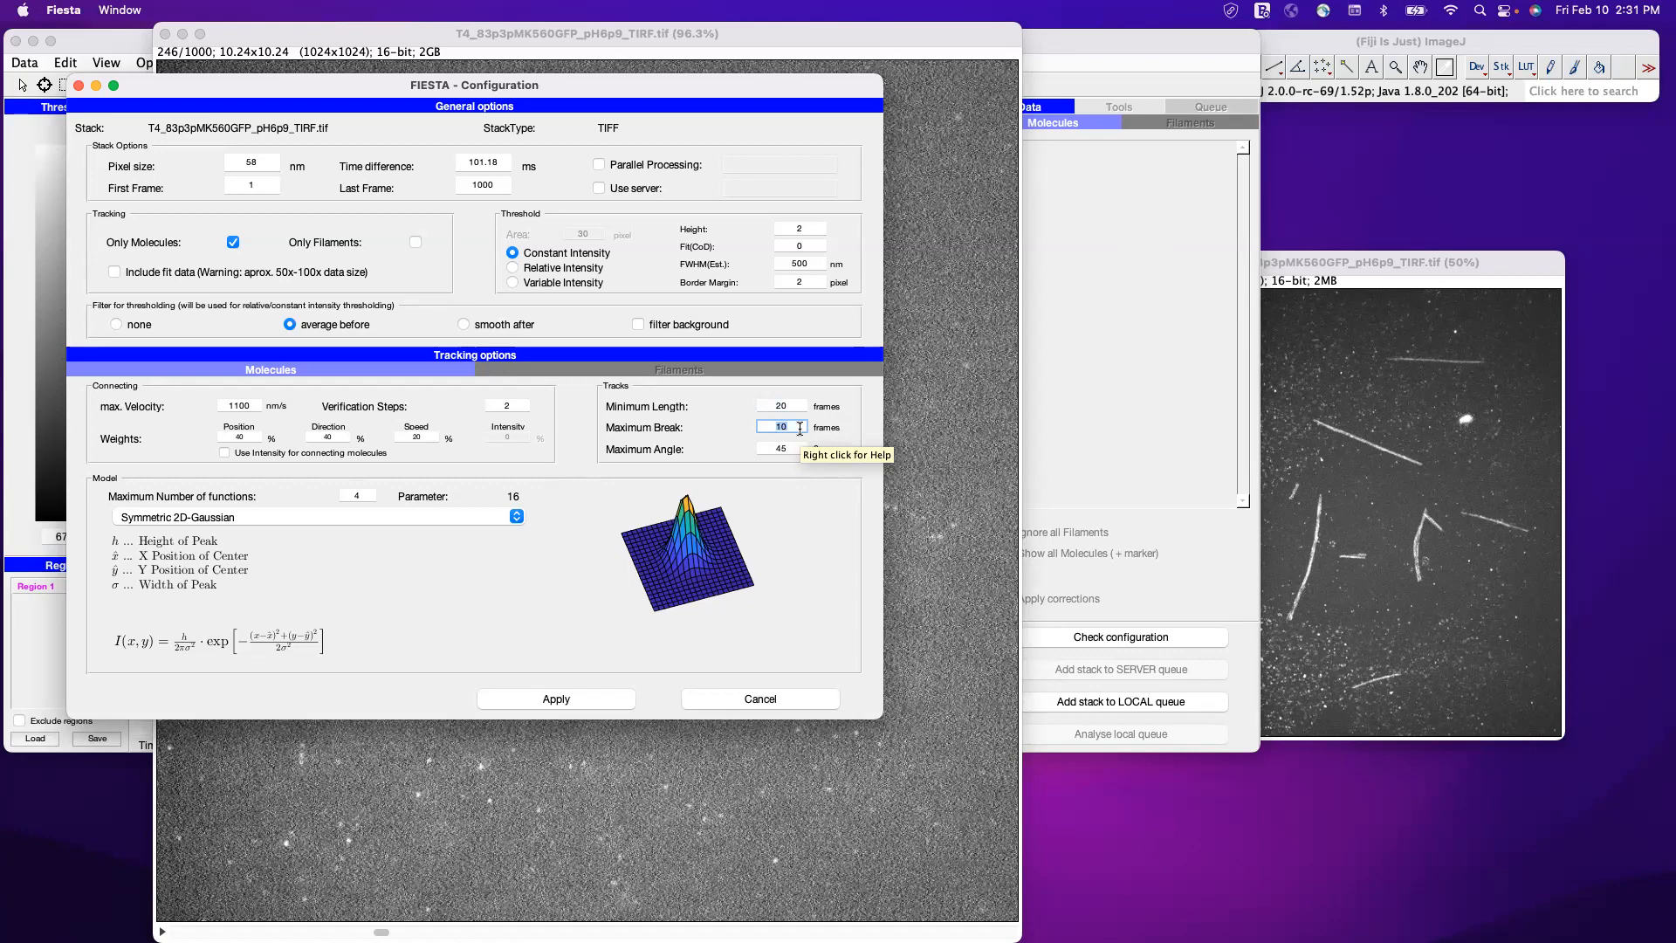
pyautogui.click(841, 437)
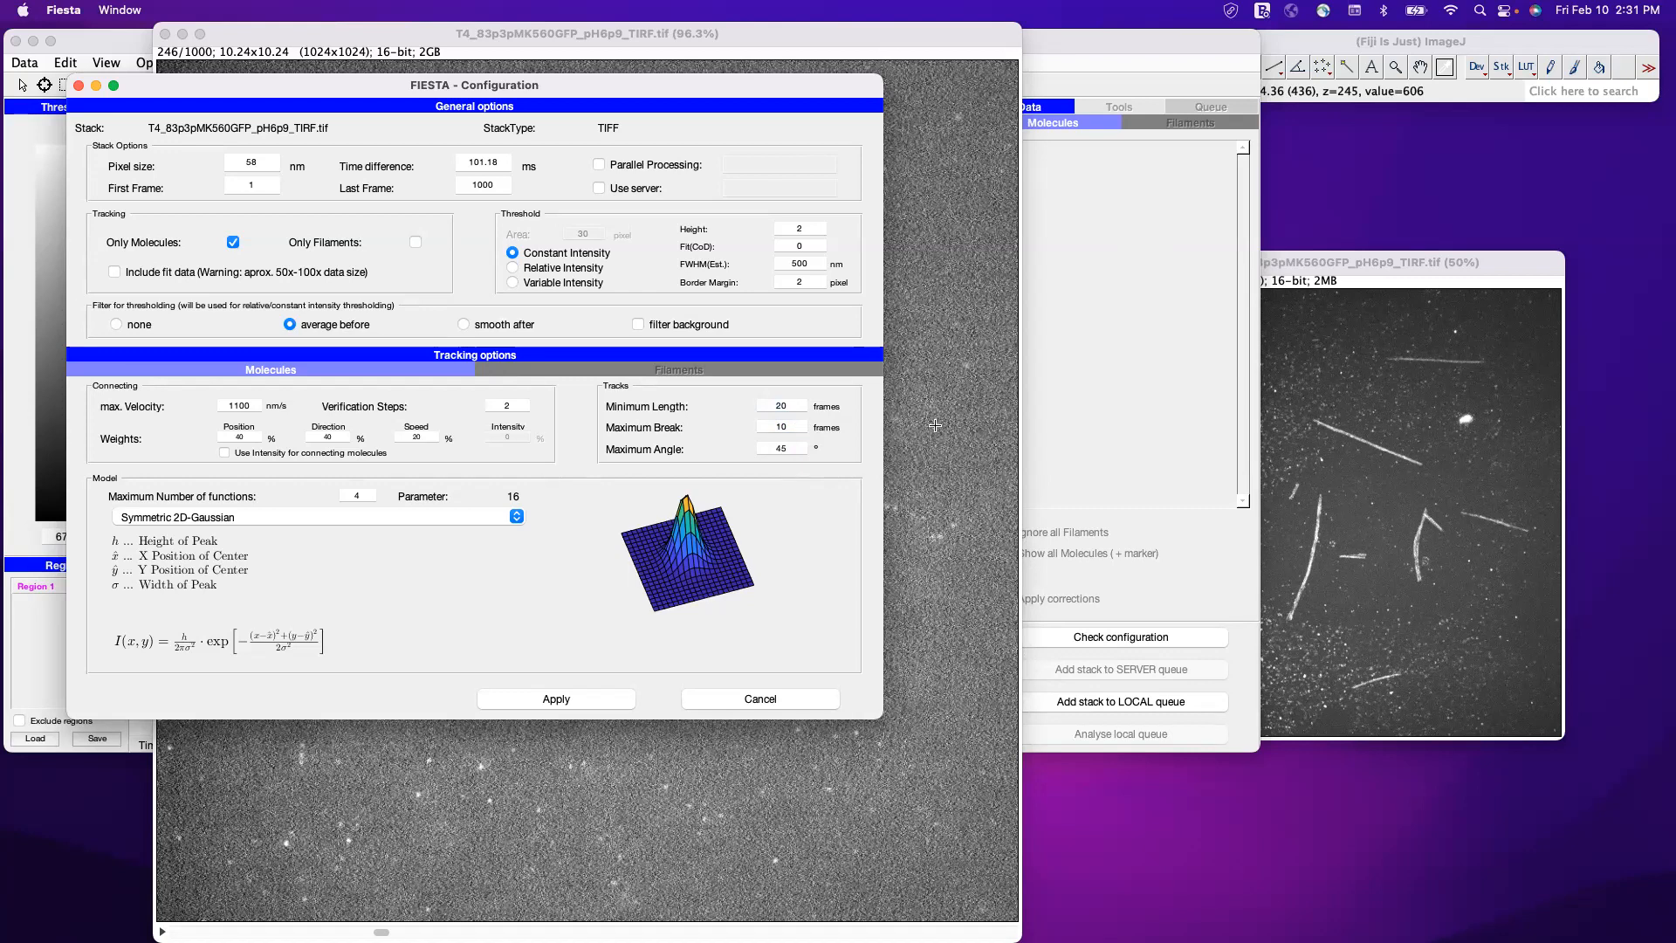
pyautogui.click(768, 426)
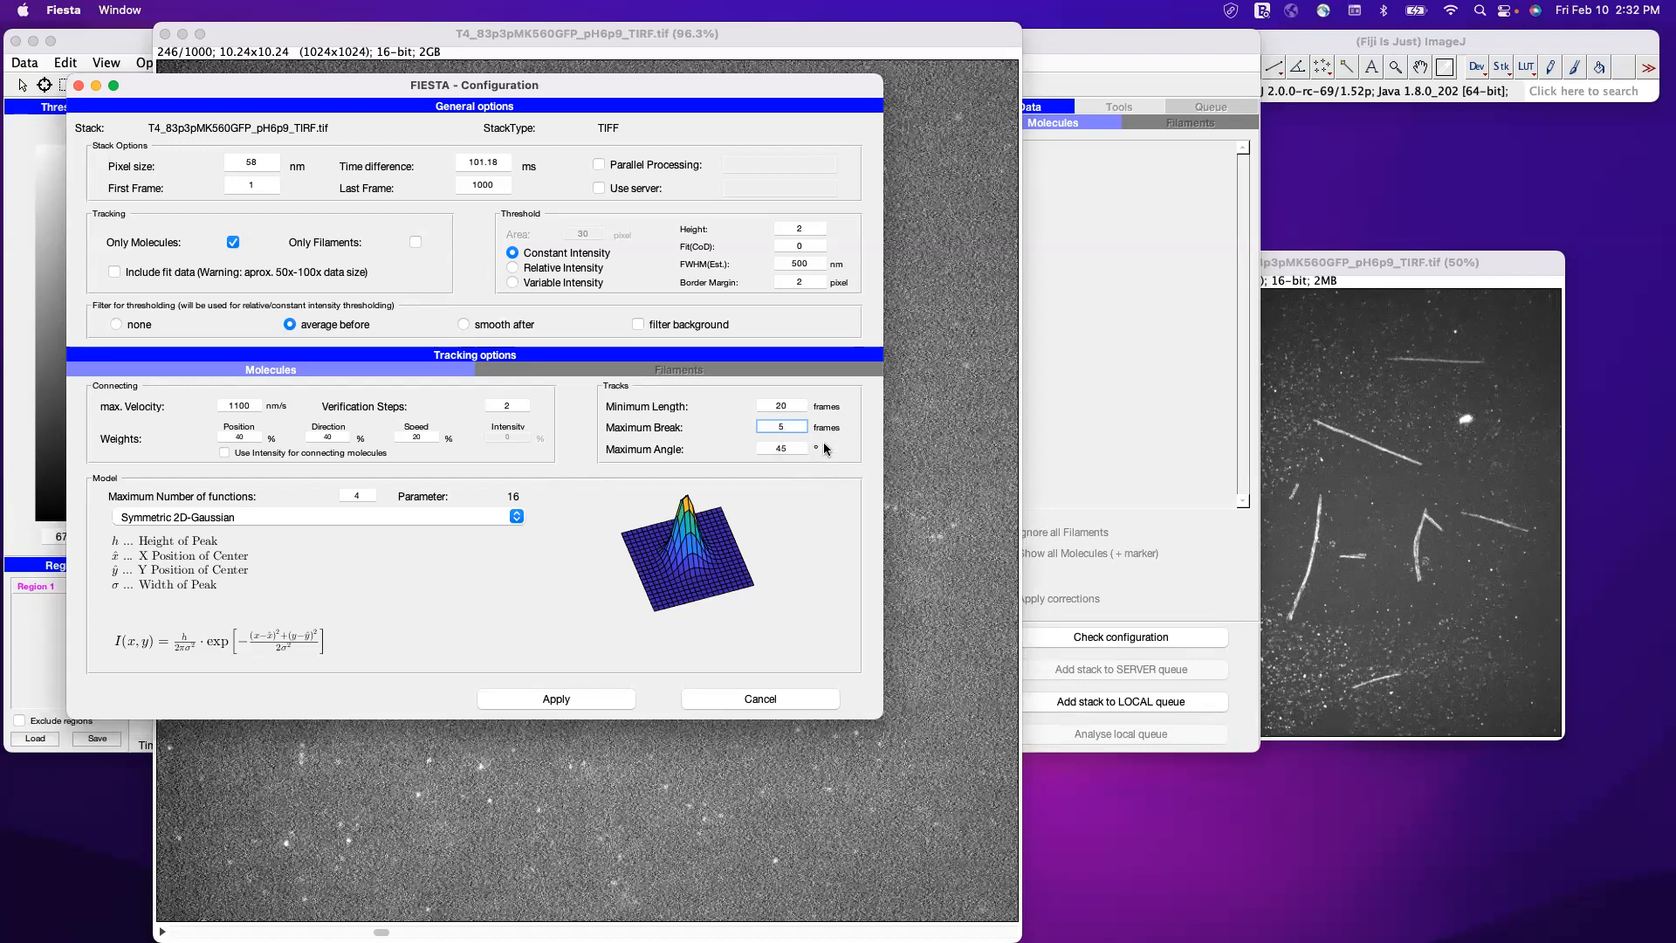
pyautogui.press('Tab')
pyautogui.click(574, 699)
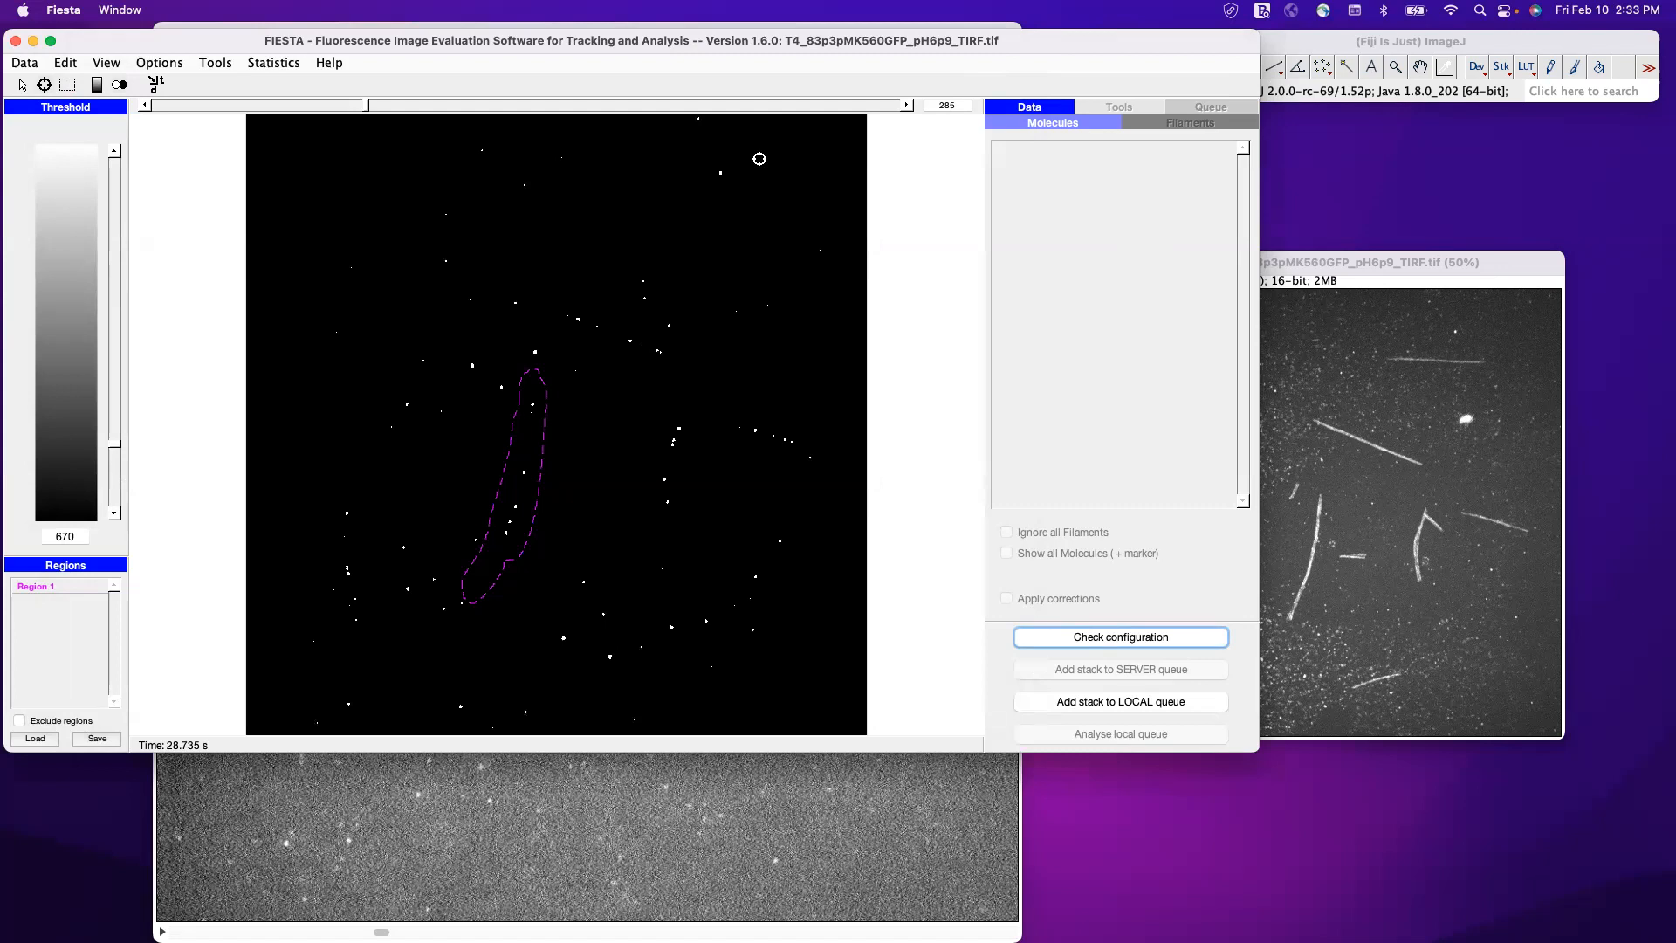
# Recheck and apply the tracking configuration, add the stack to the local queue, and select its queue entry
pyautogui.click(908, 105)
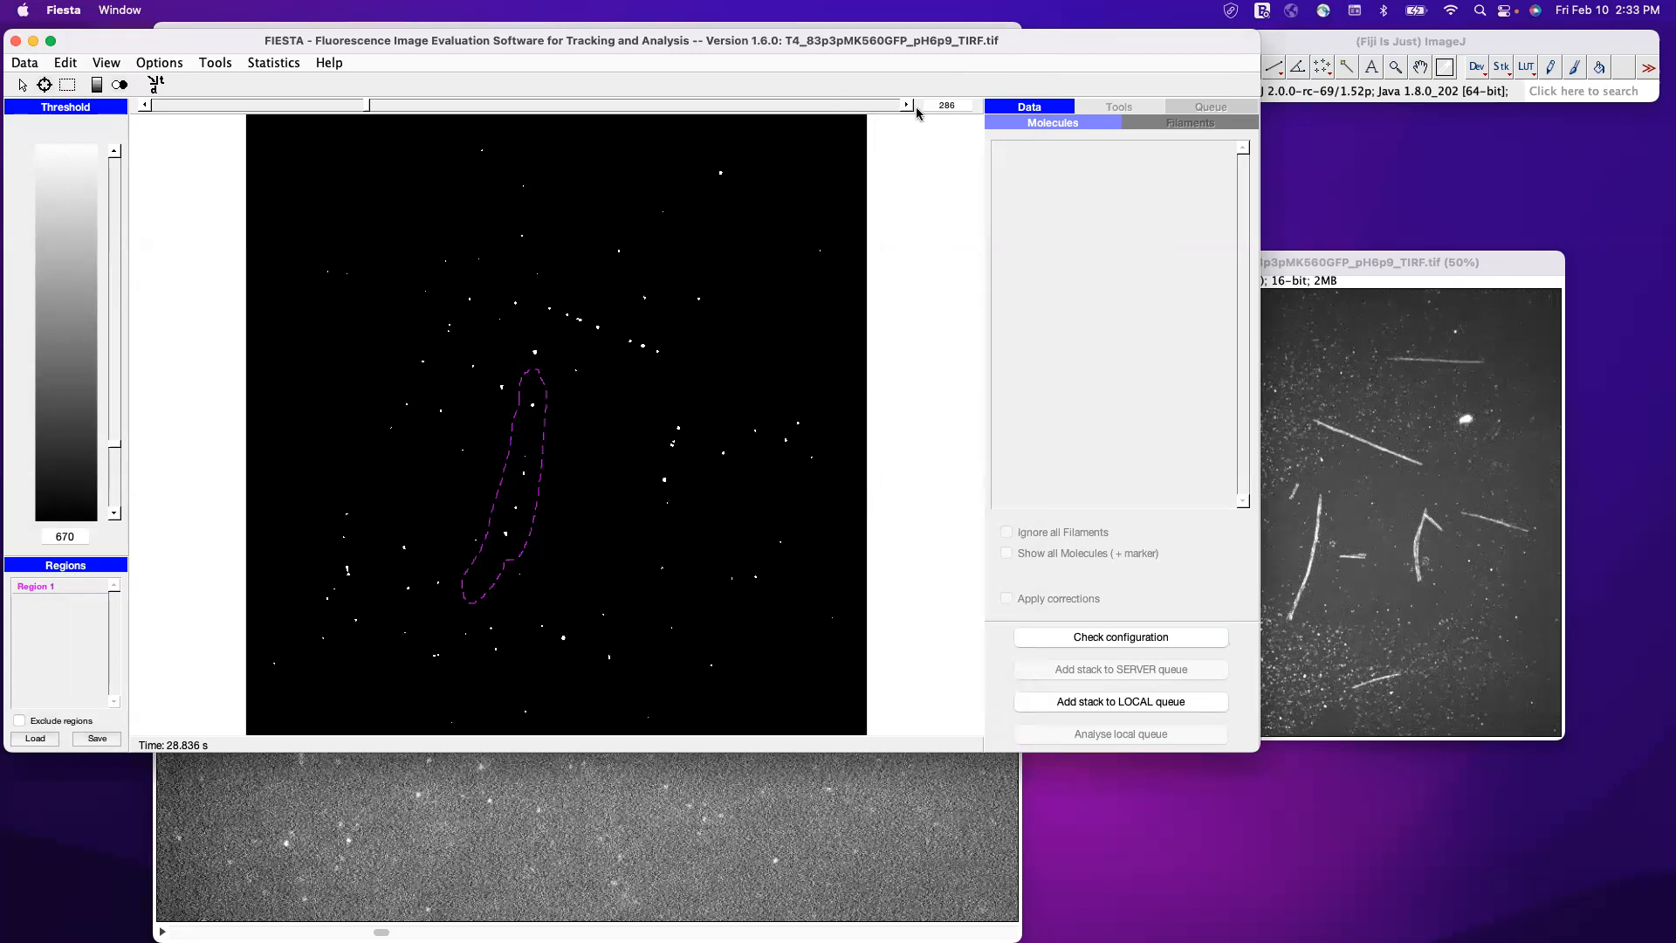
pyautogui.click(1122, 642)
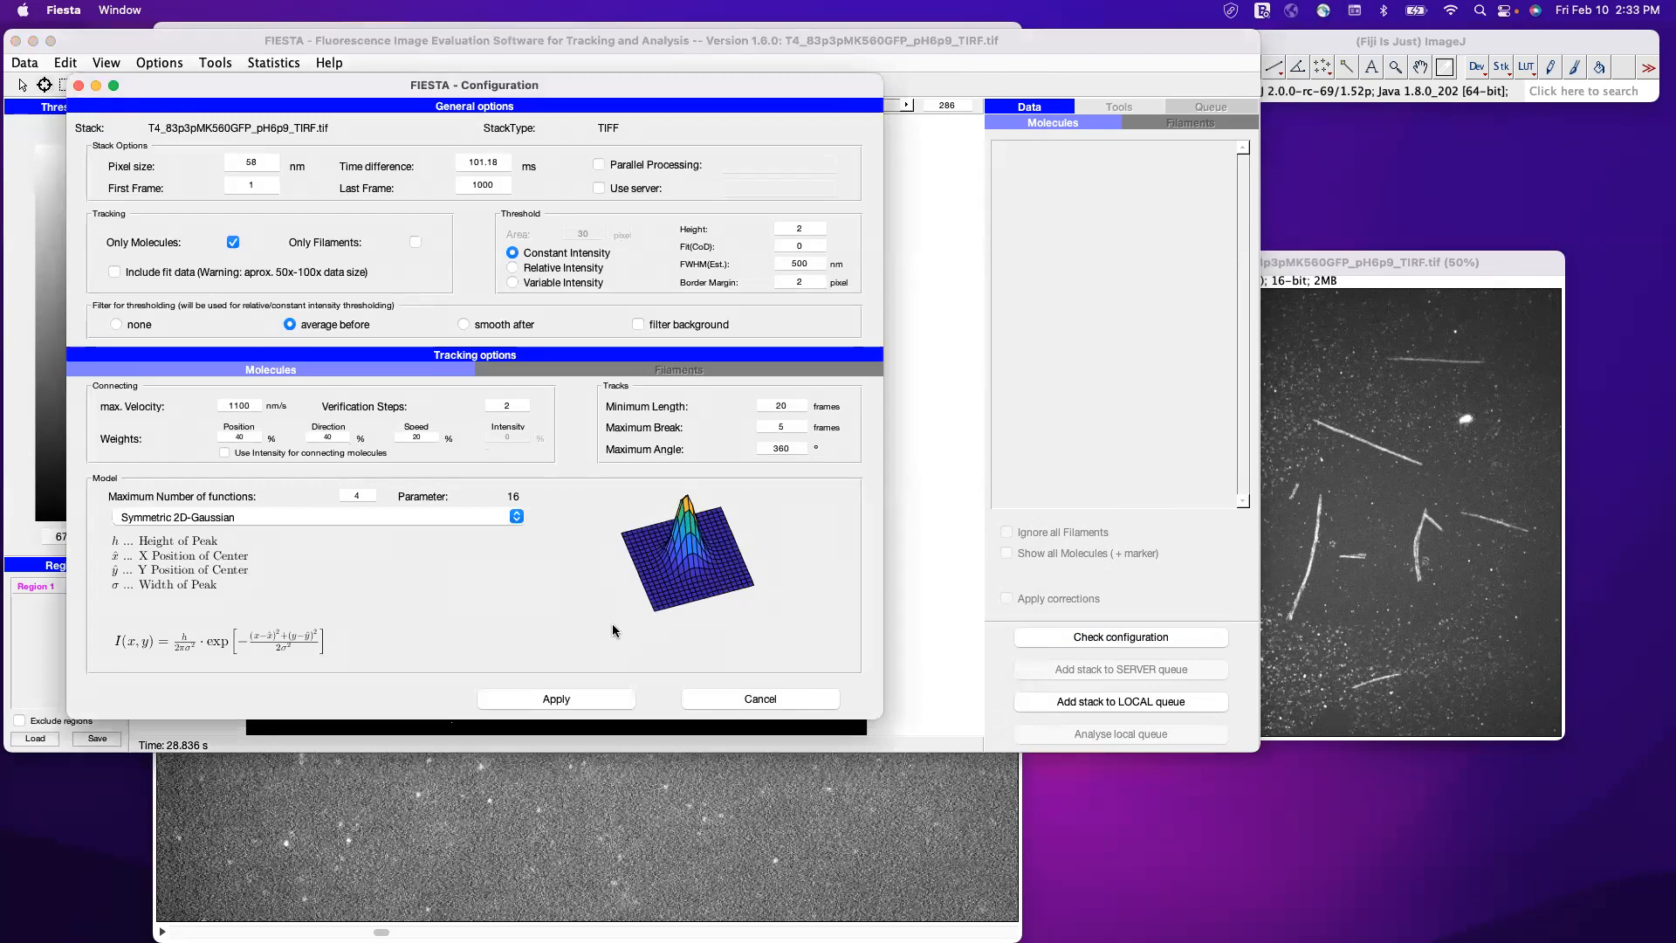
pyautogui.click(601, 695)
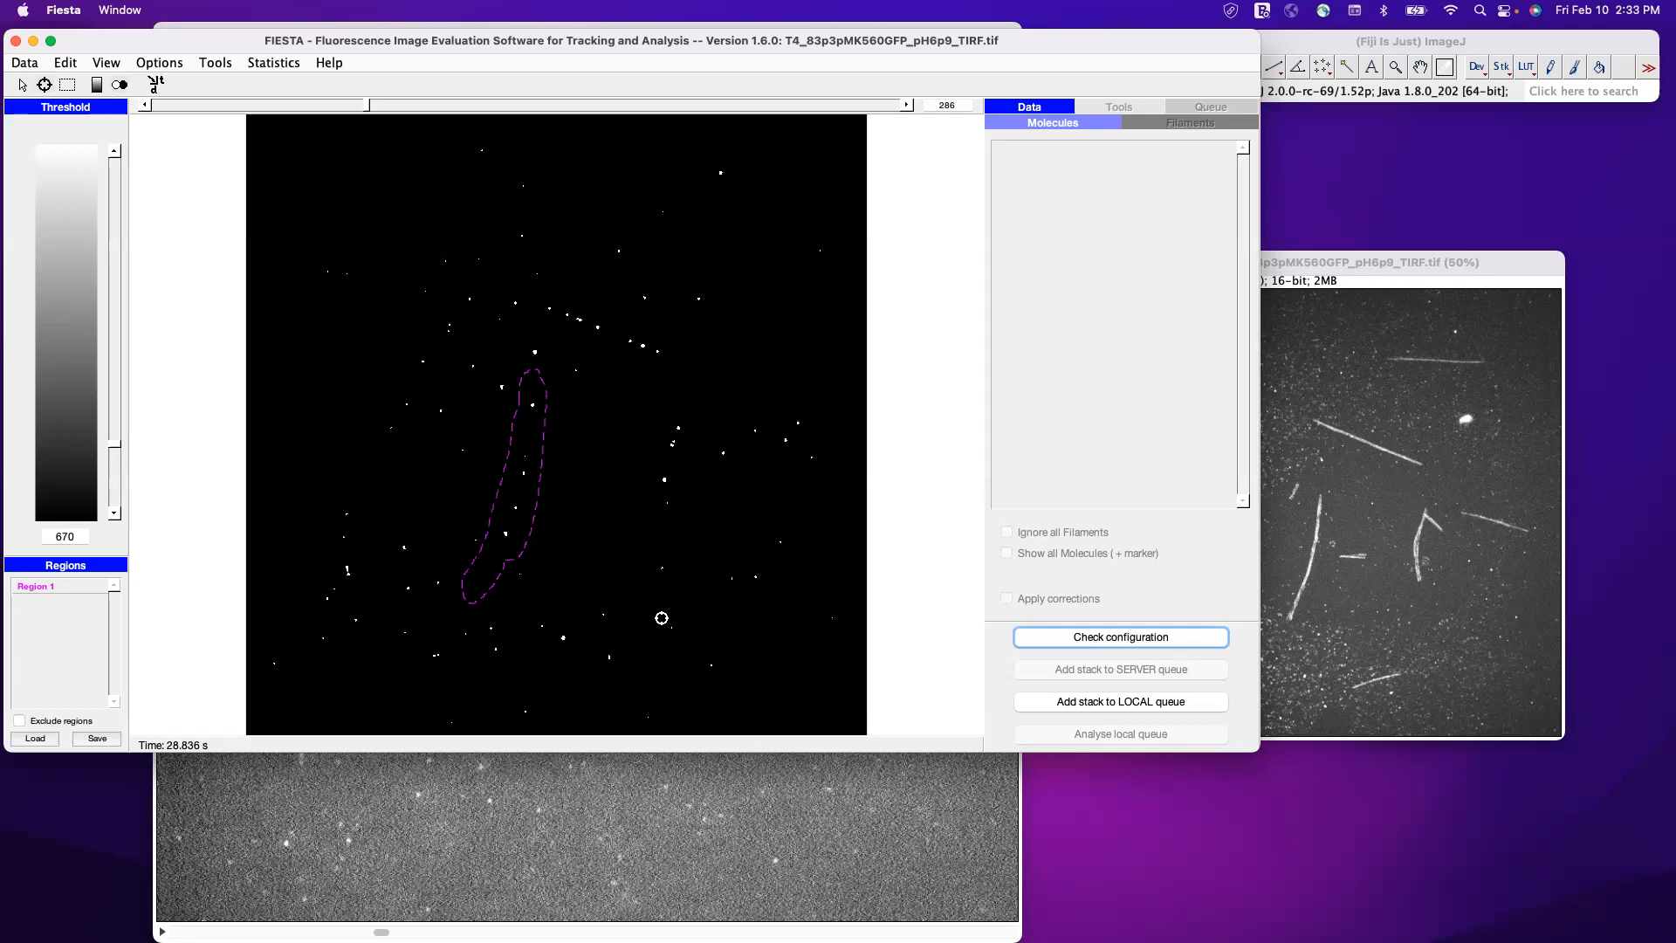
pyautogui.click(1149, 704)
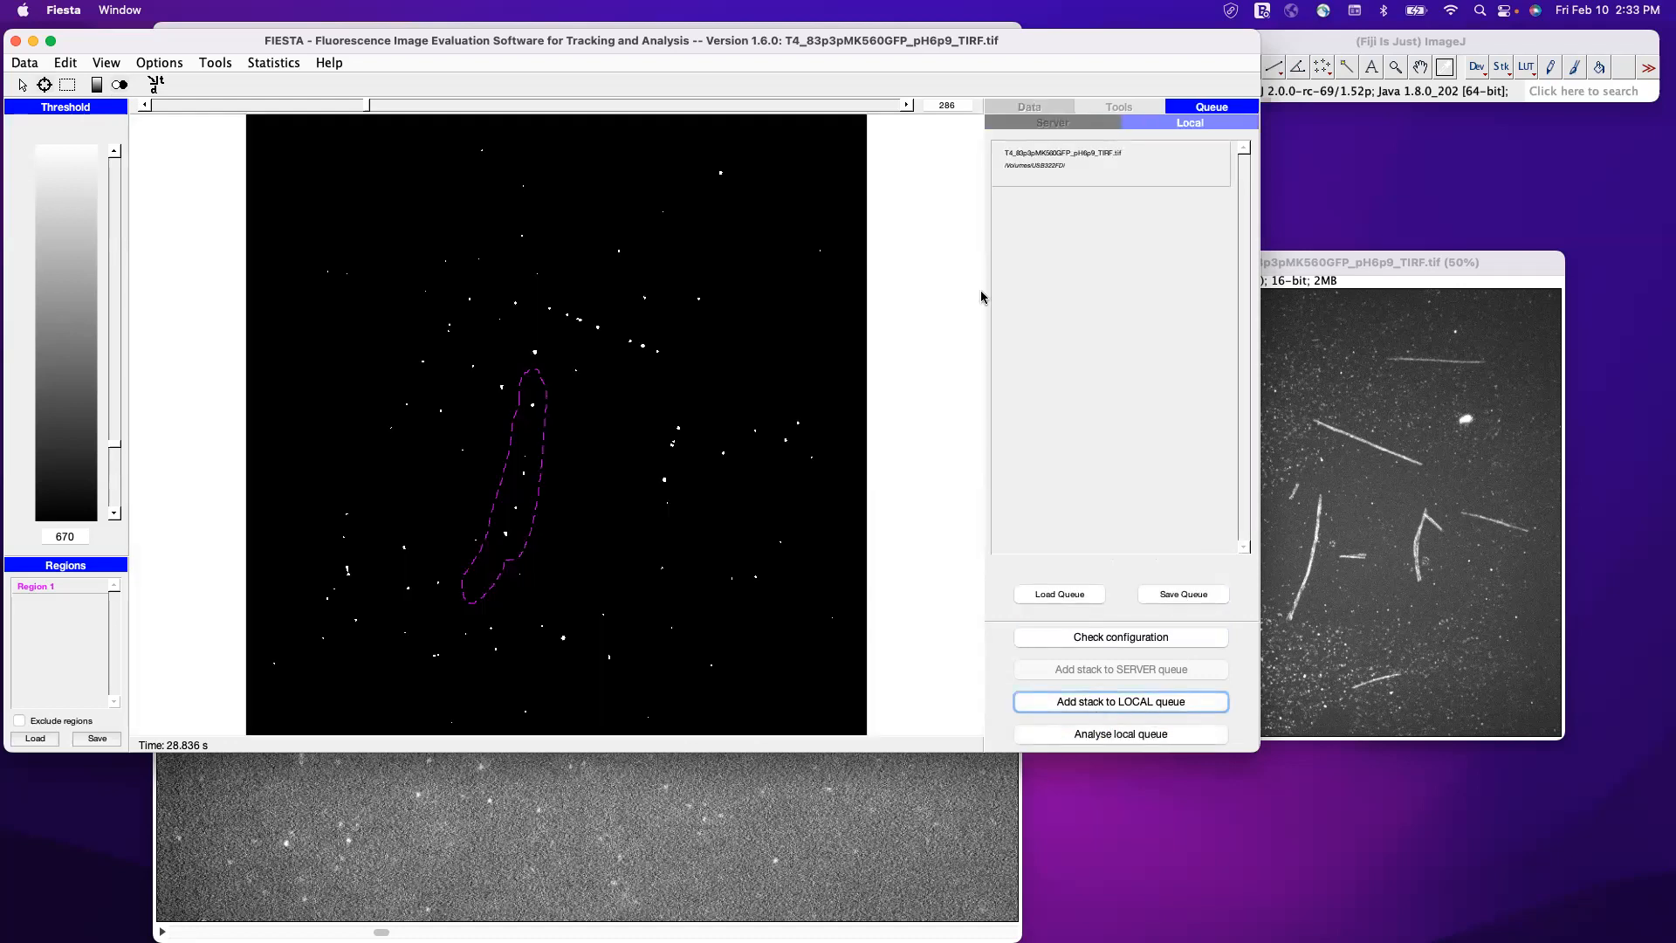
pyautogui.click(1063, 171)
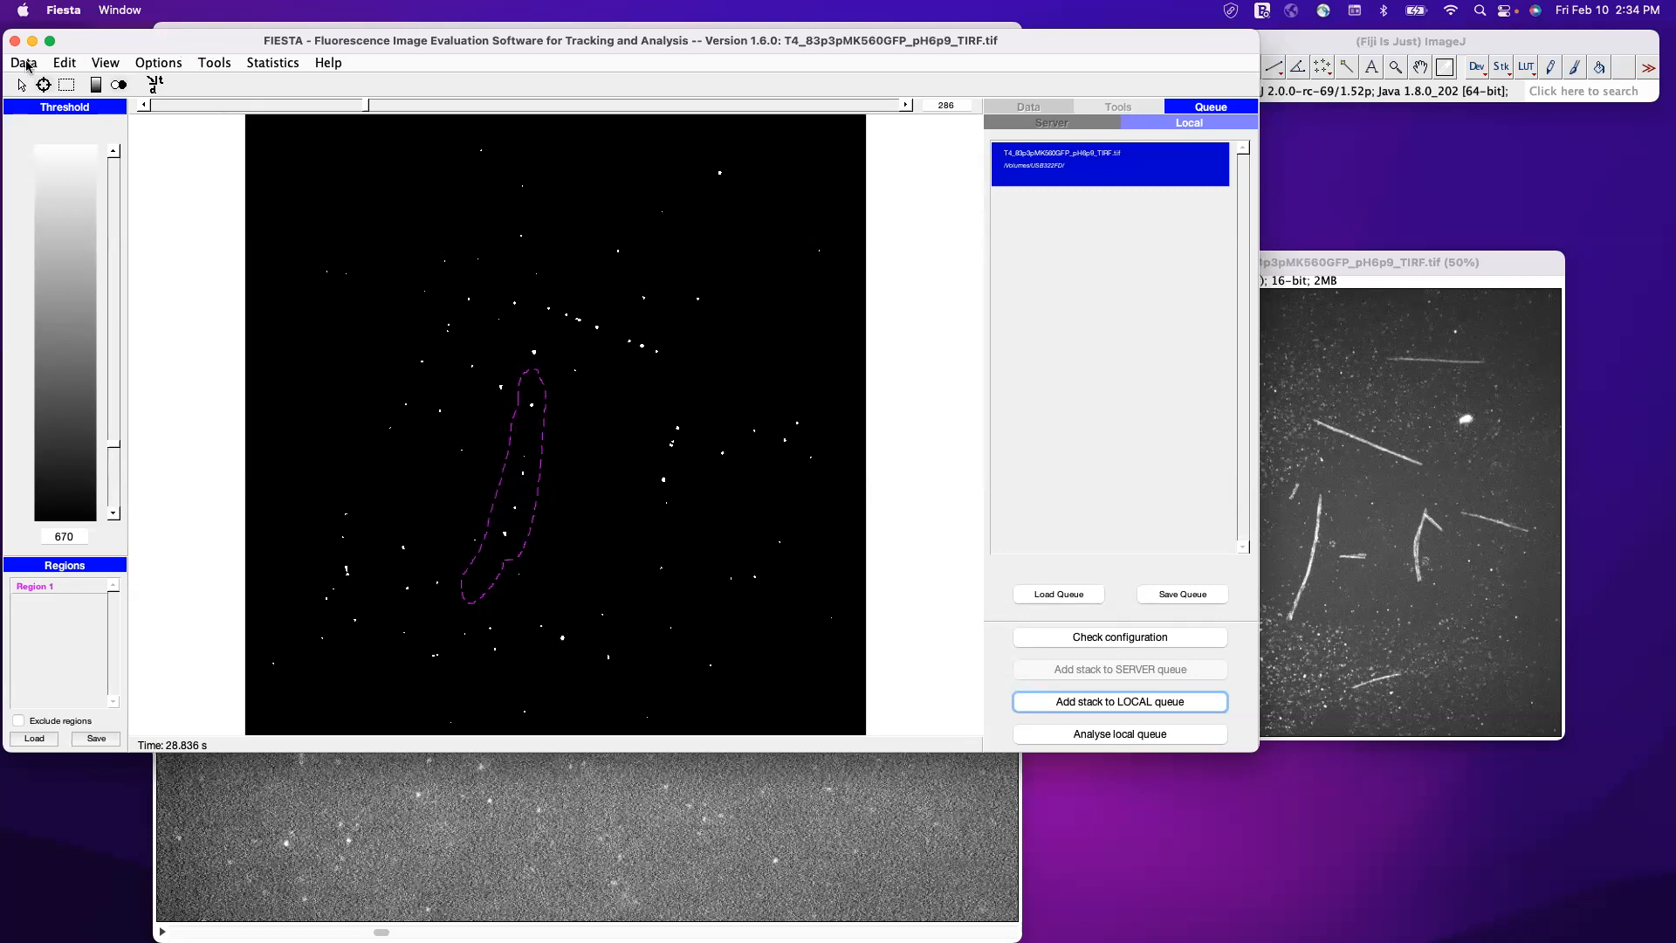
# Maximize the FIESTA window and load the saved tracks from T4_83p3pMK560GFP_pH6p9_TIRF(20230210T140559696).mat
pyautogui.click(49, 41)
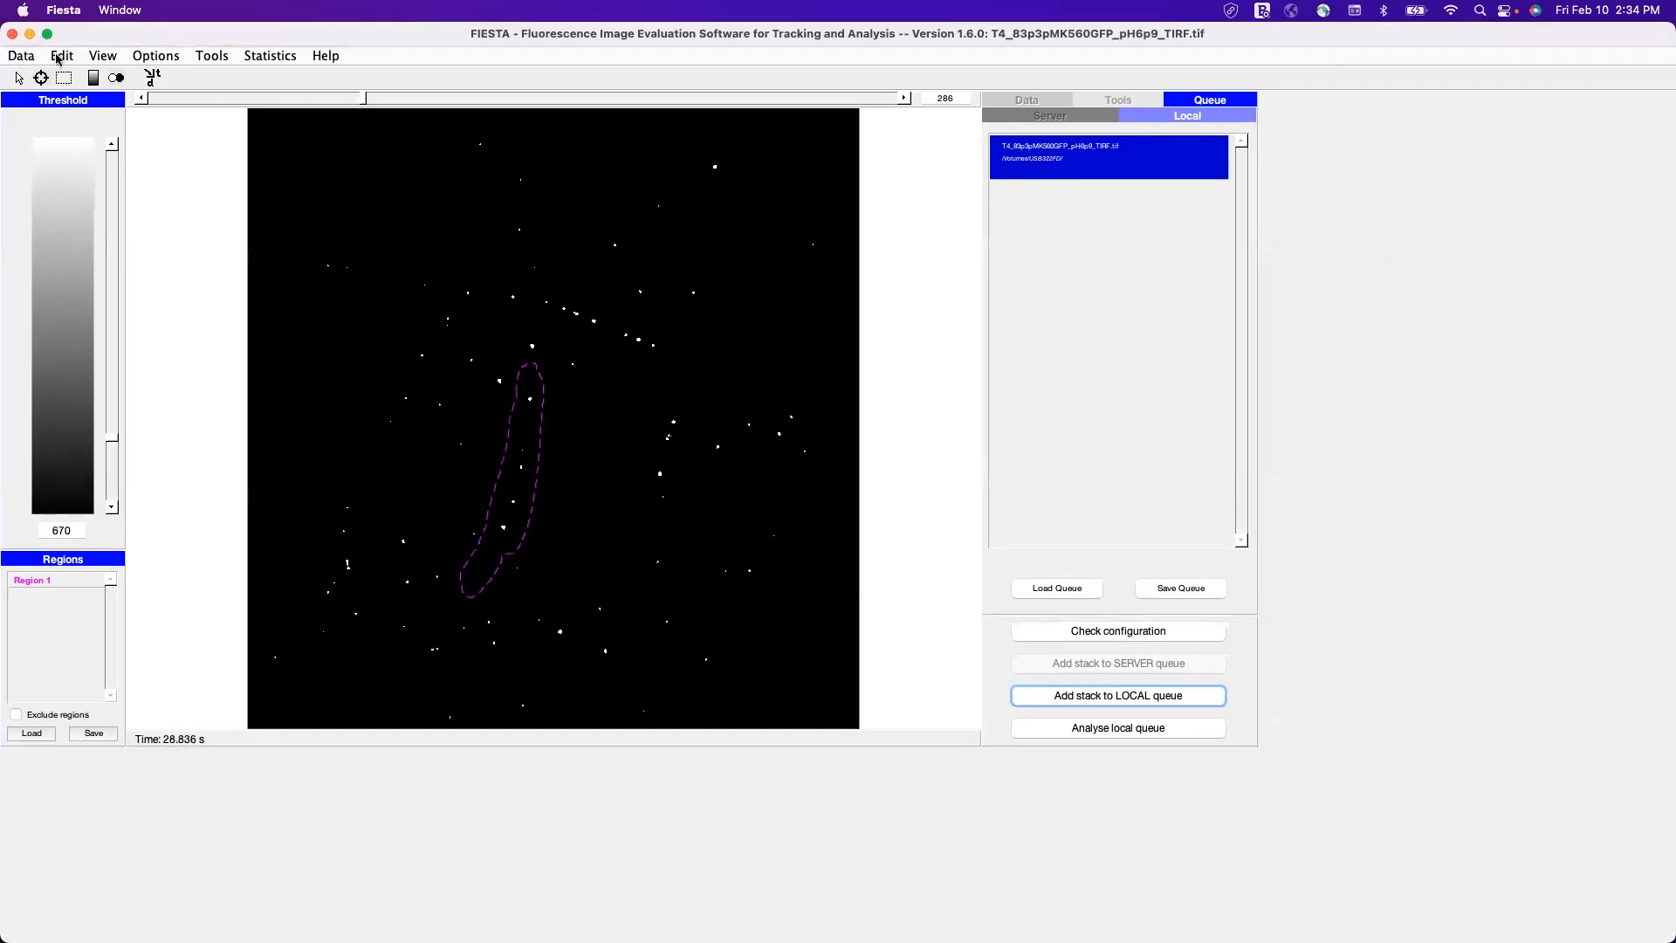
pyautogui.click(21, 56)
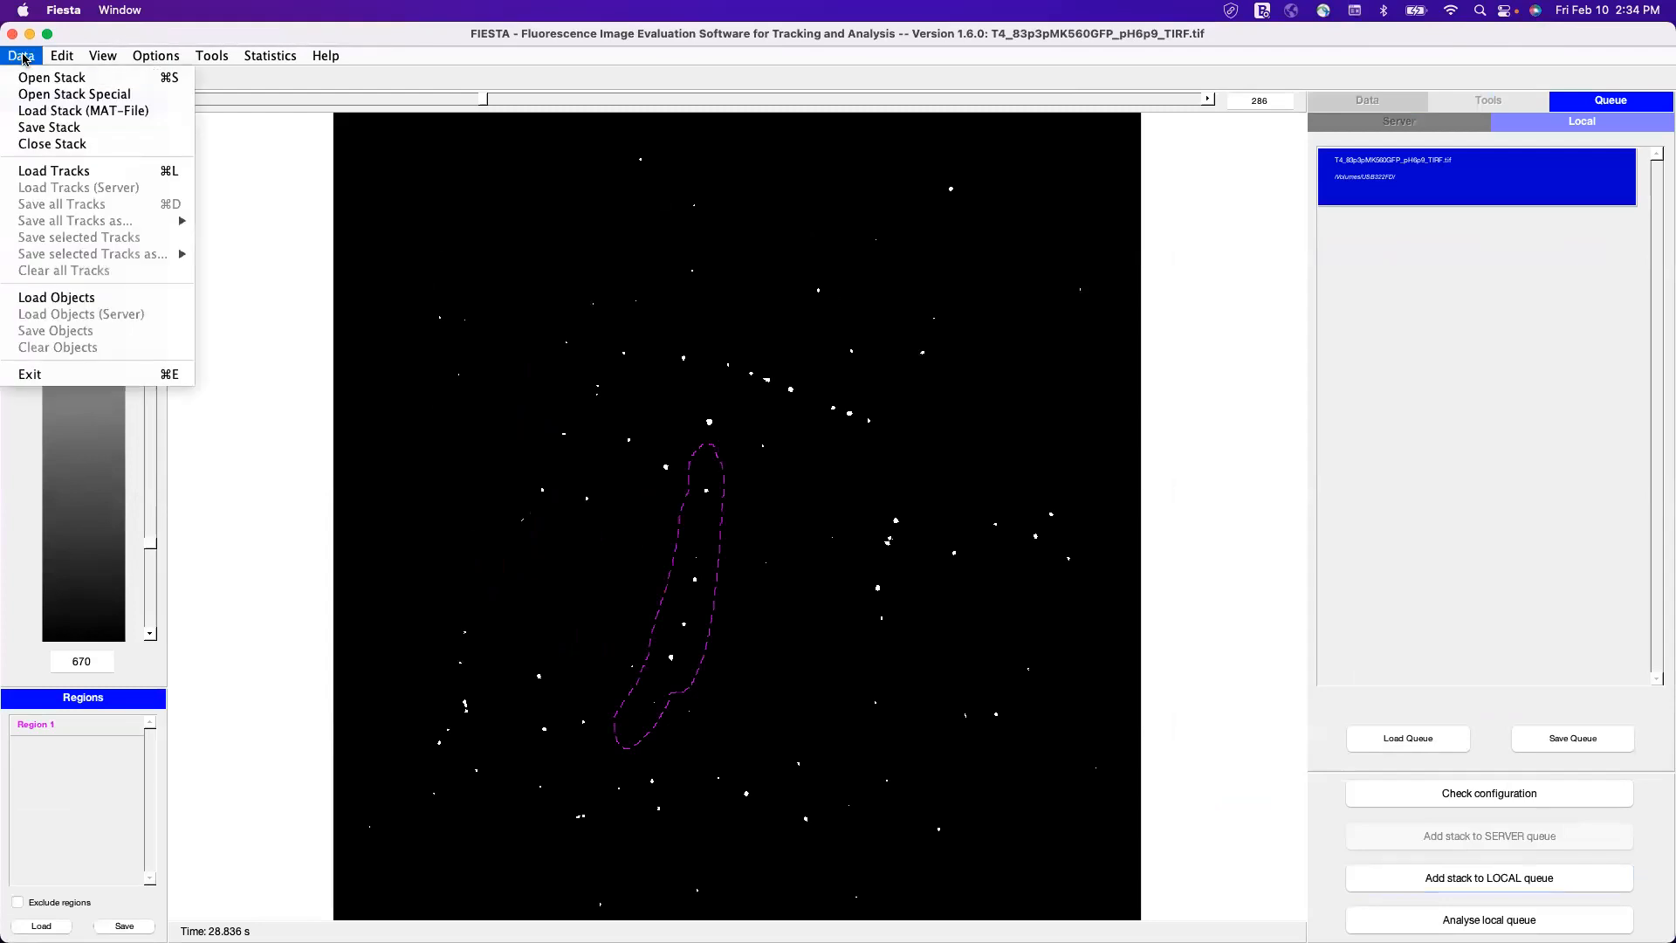
pyautogui.click(54, 170)
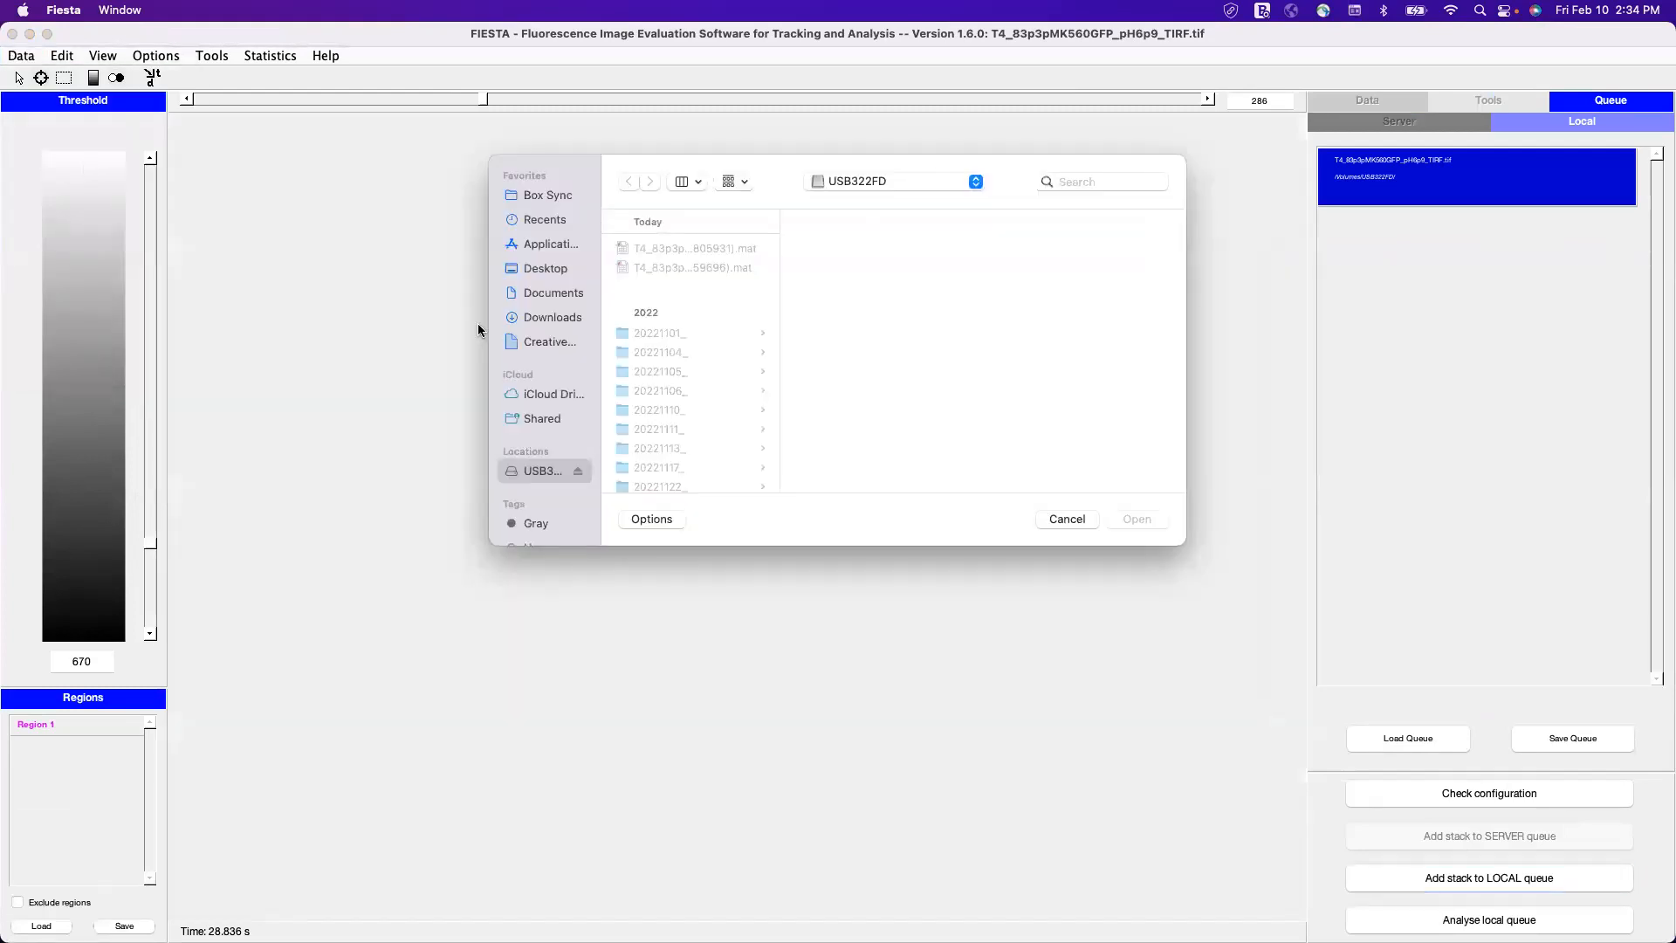
pyautogui.click(682, 251)
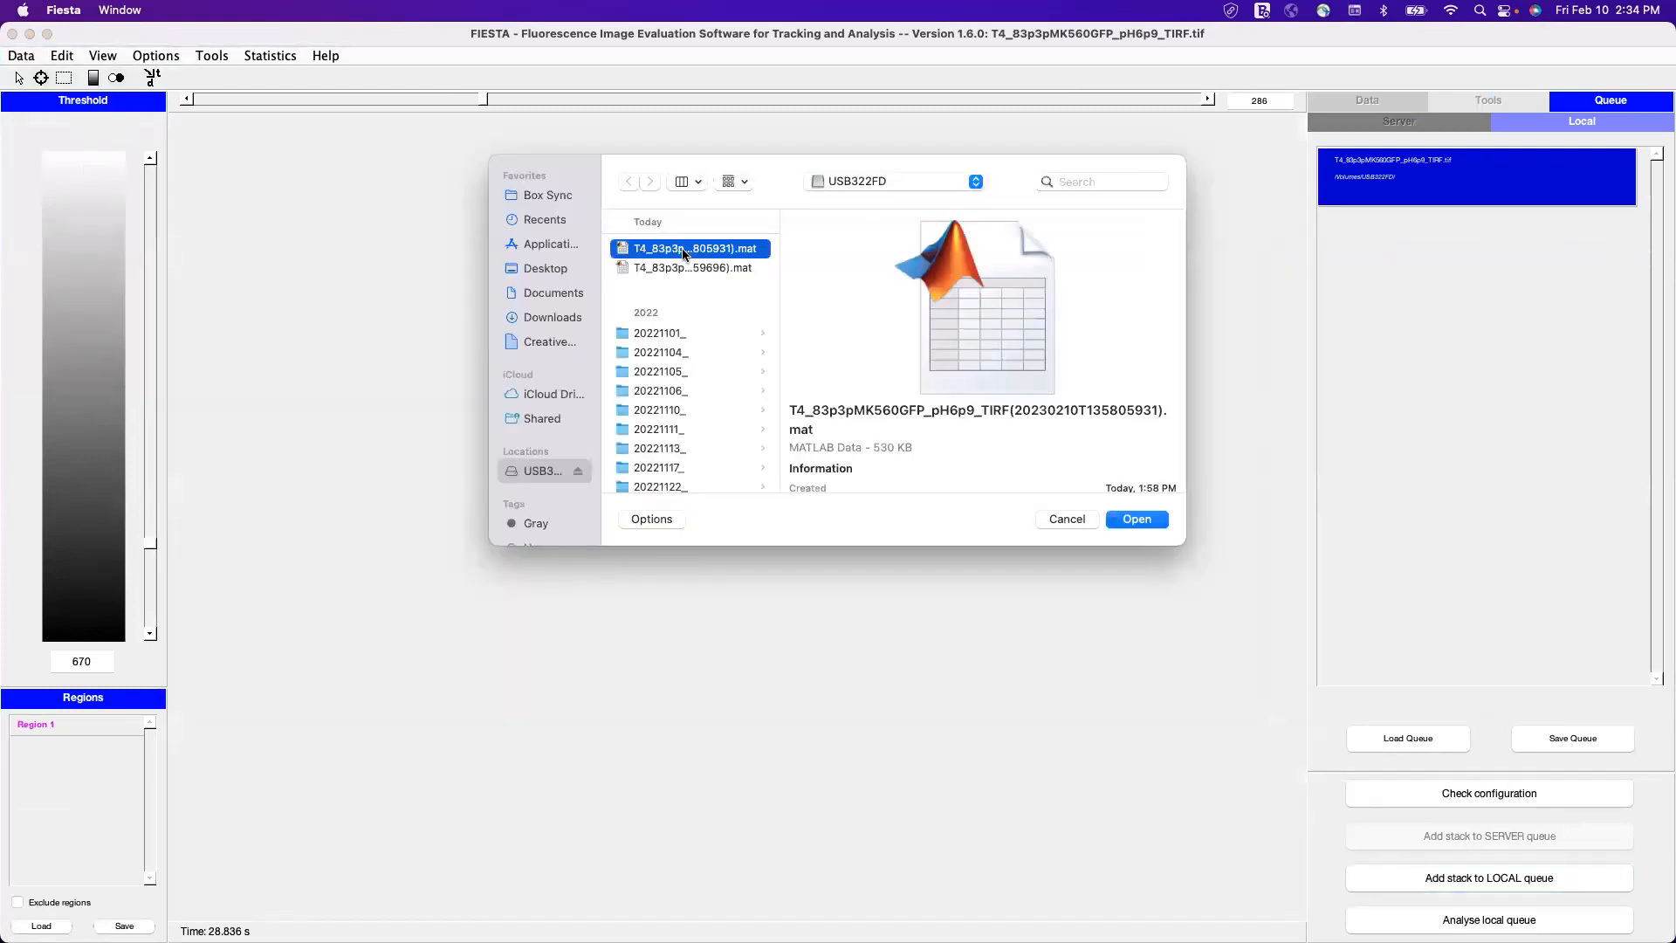
pyautogui.click(741, 270)
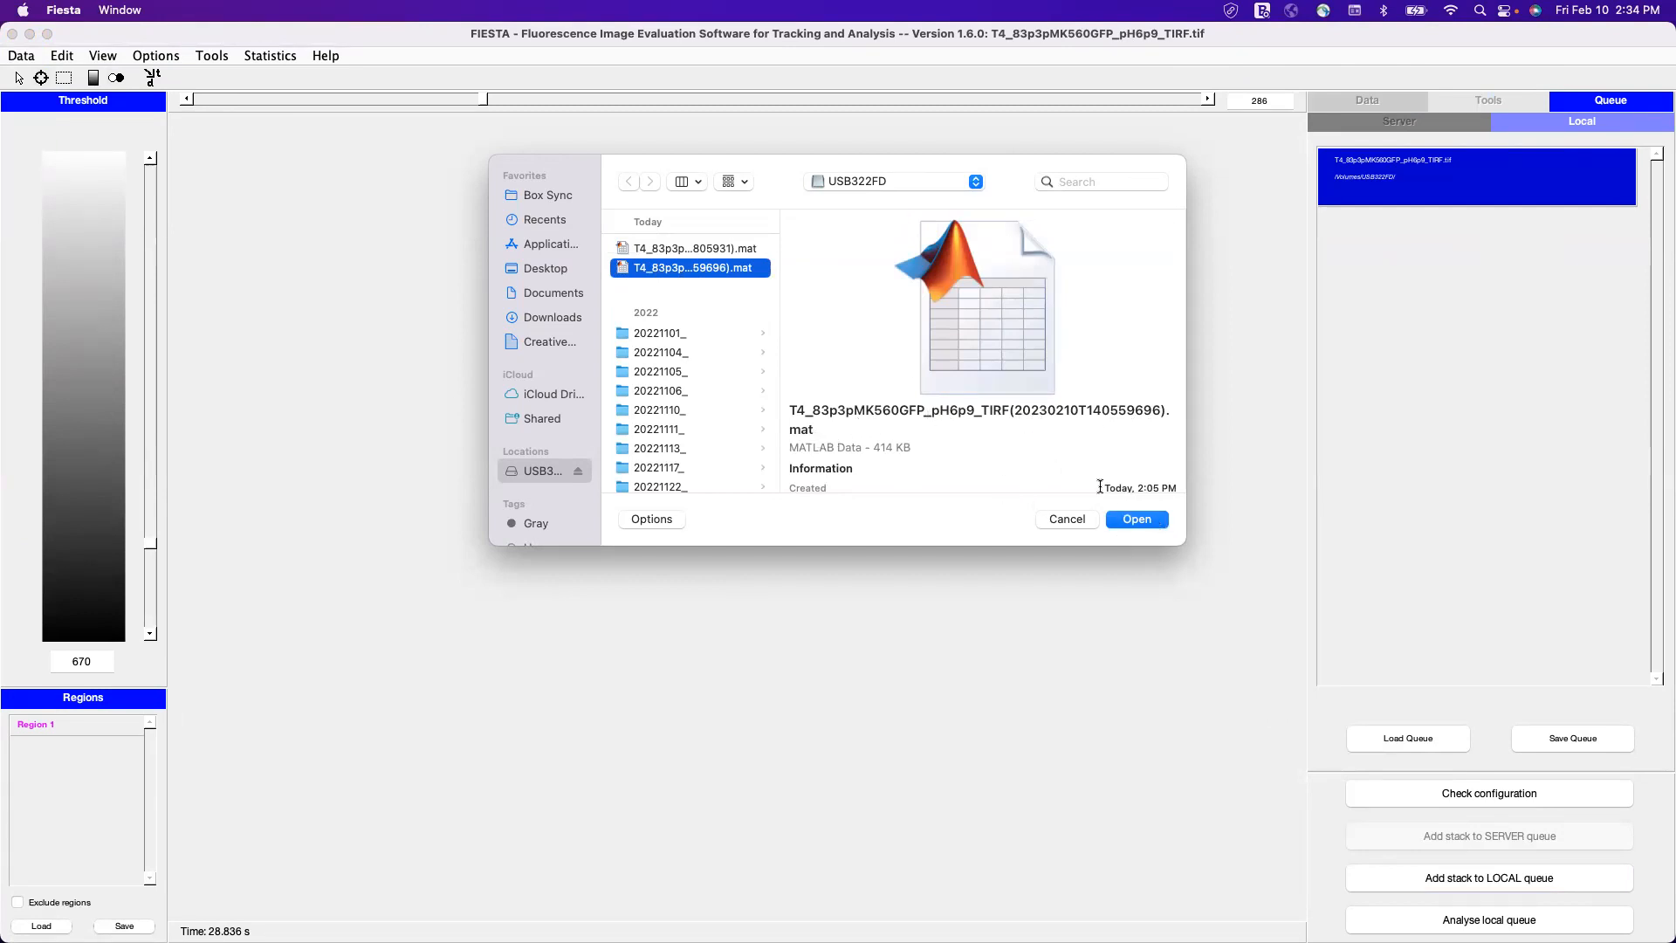
pyautogui.click(1138, 519)
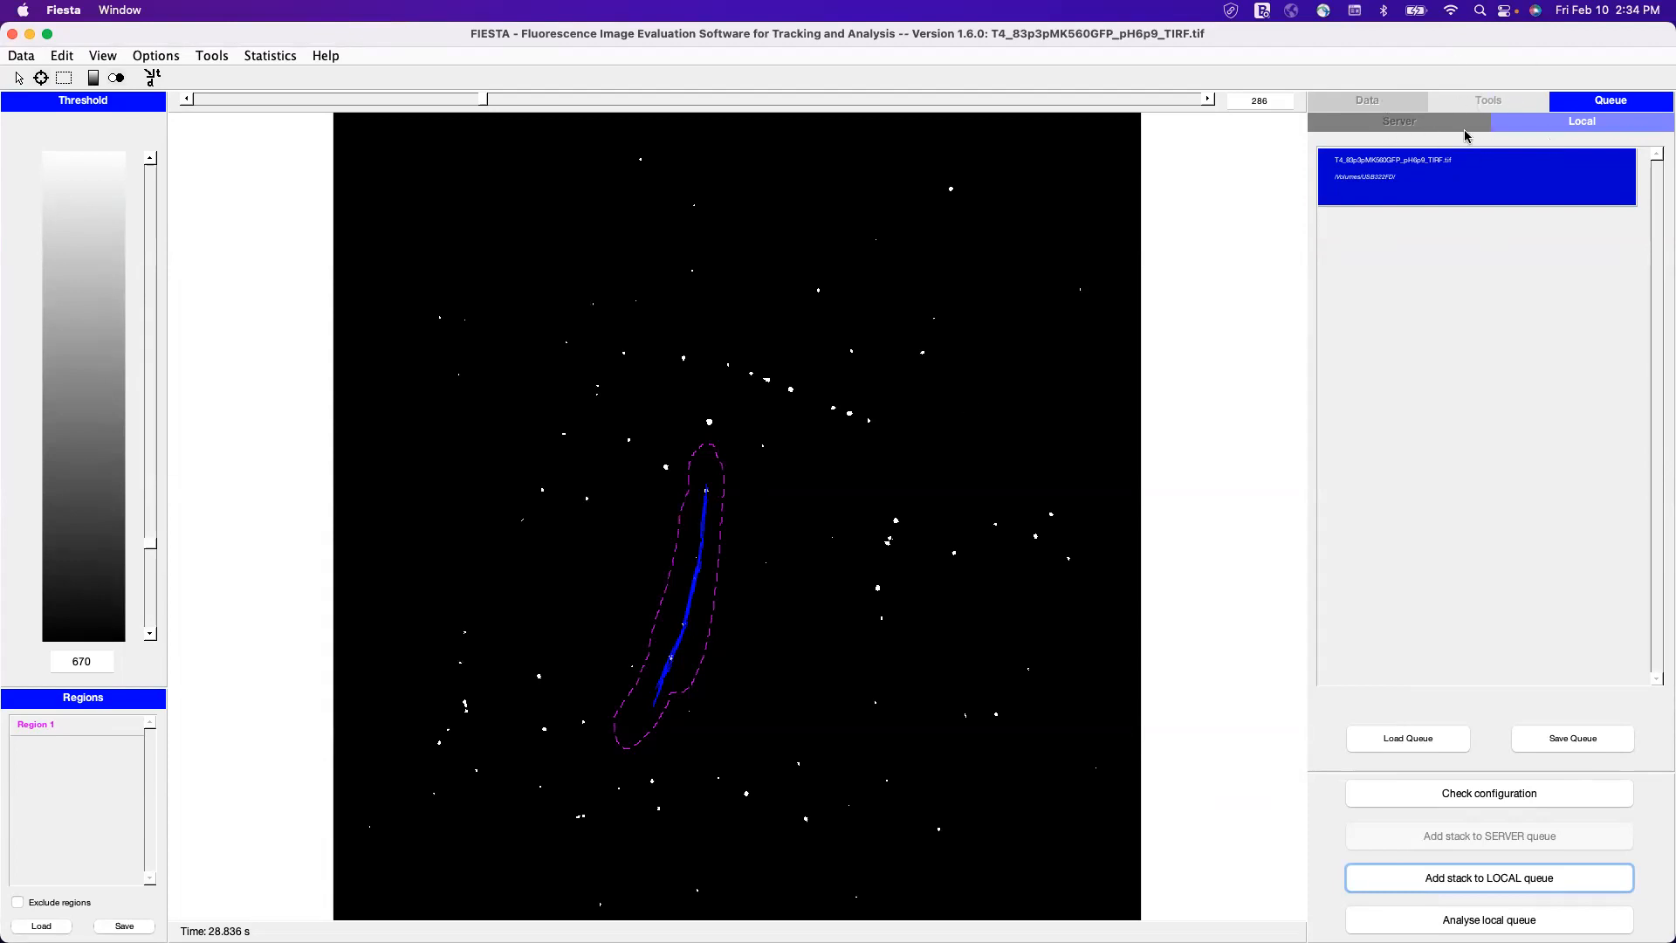
# Show the list of loaded molecules and look through it from beginning to end and back
pyautogui.click(1397, 100)
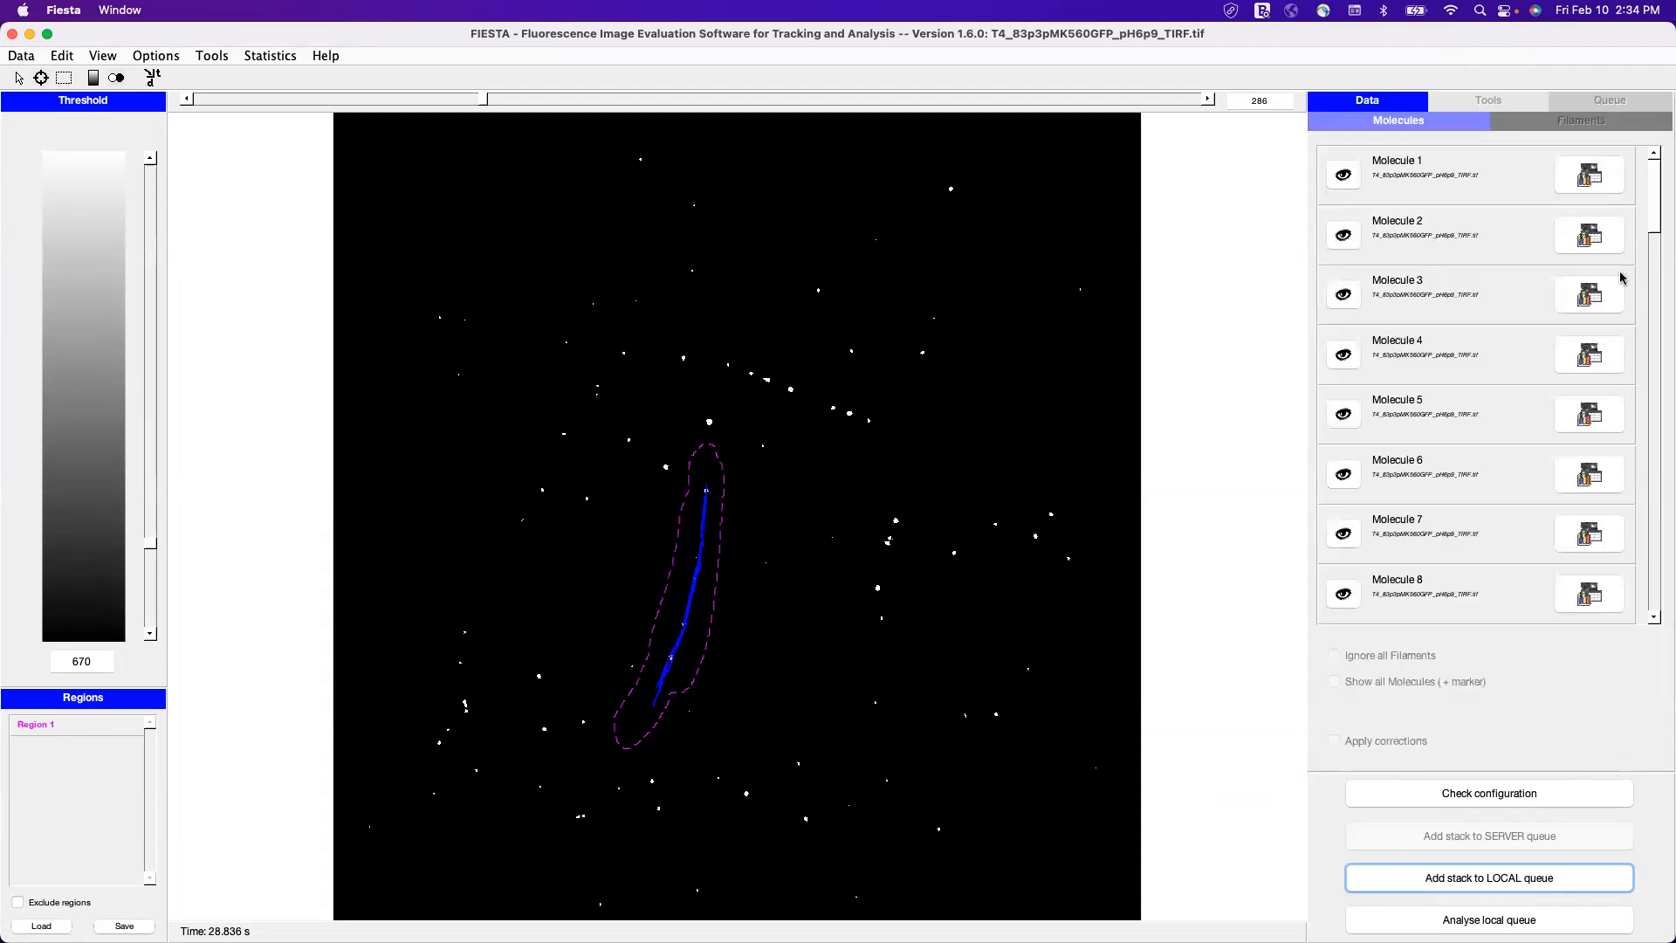
pyautogui.scroll(-10, 1475, 278)
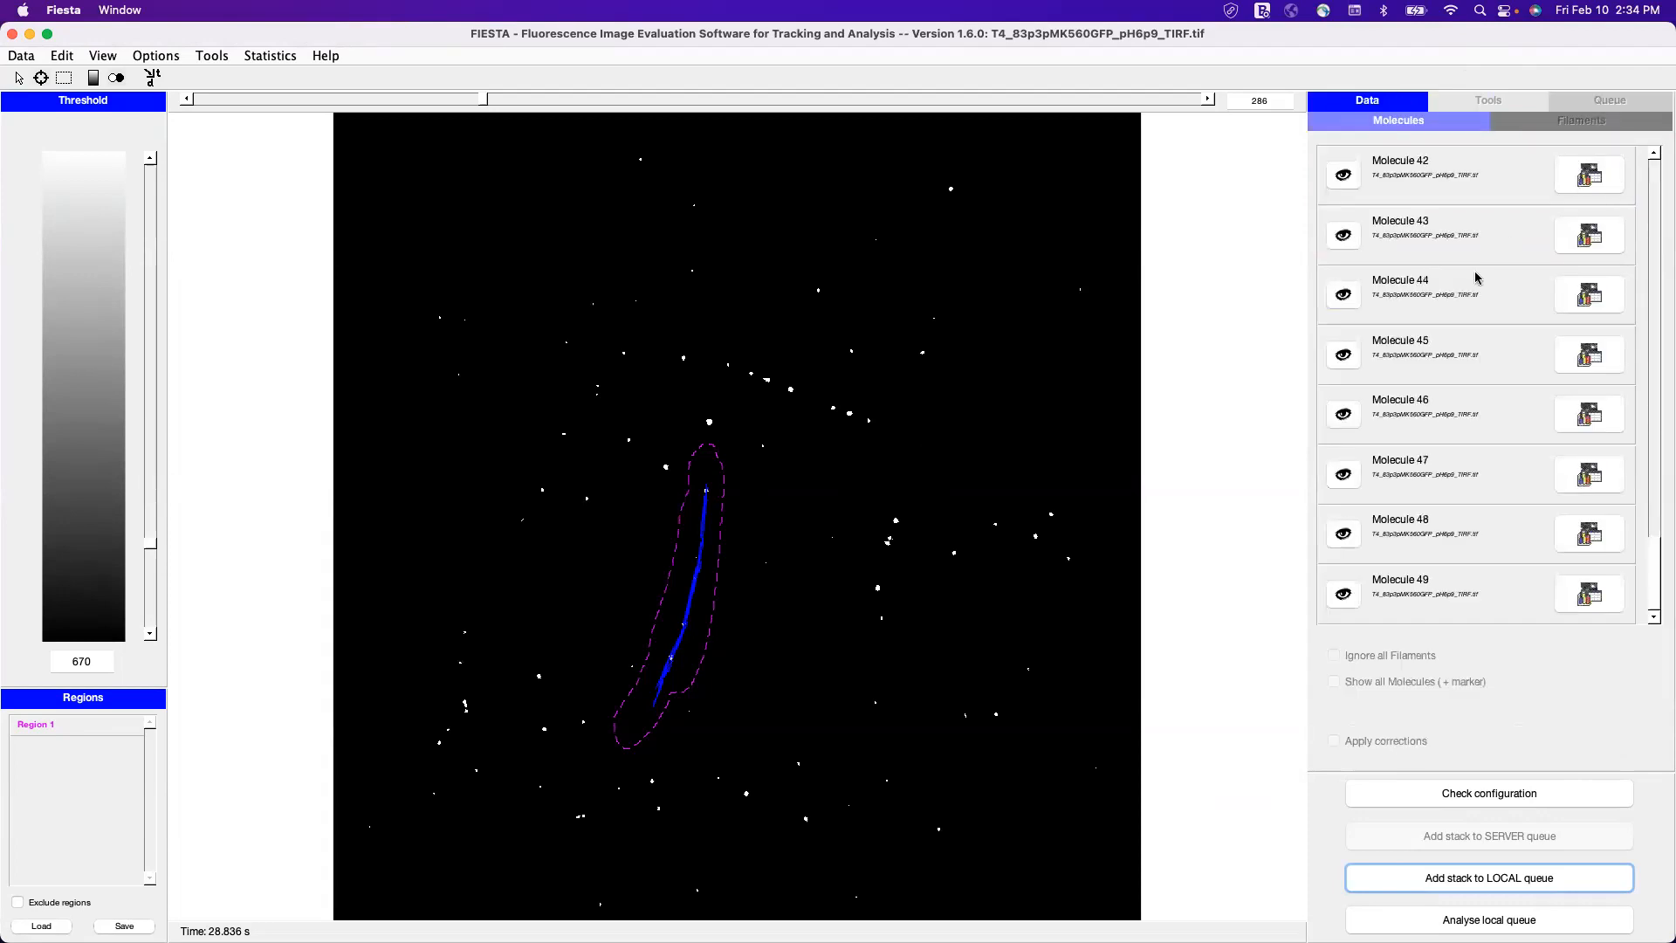
pyautogui.scroll(10, 1482, 596)
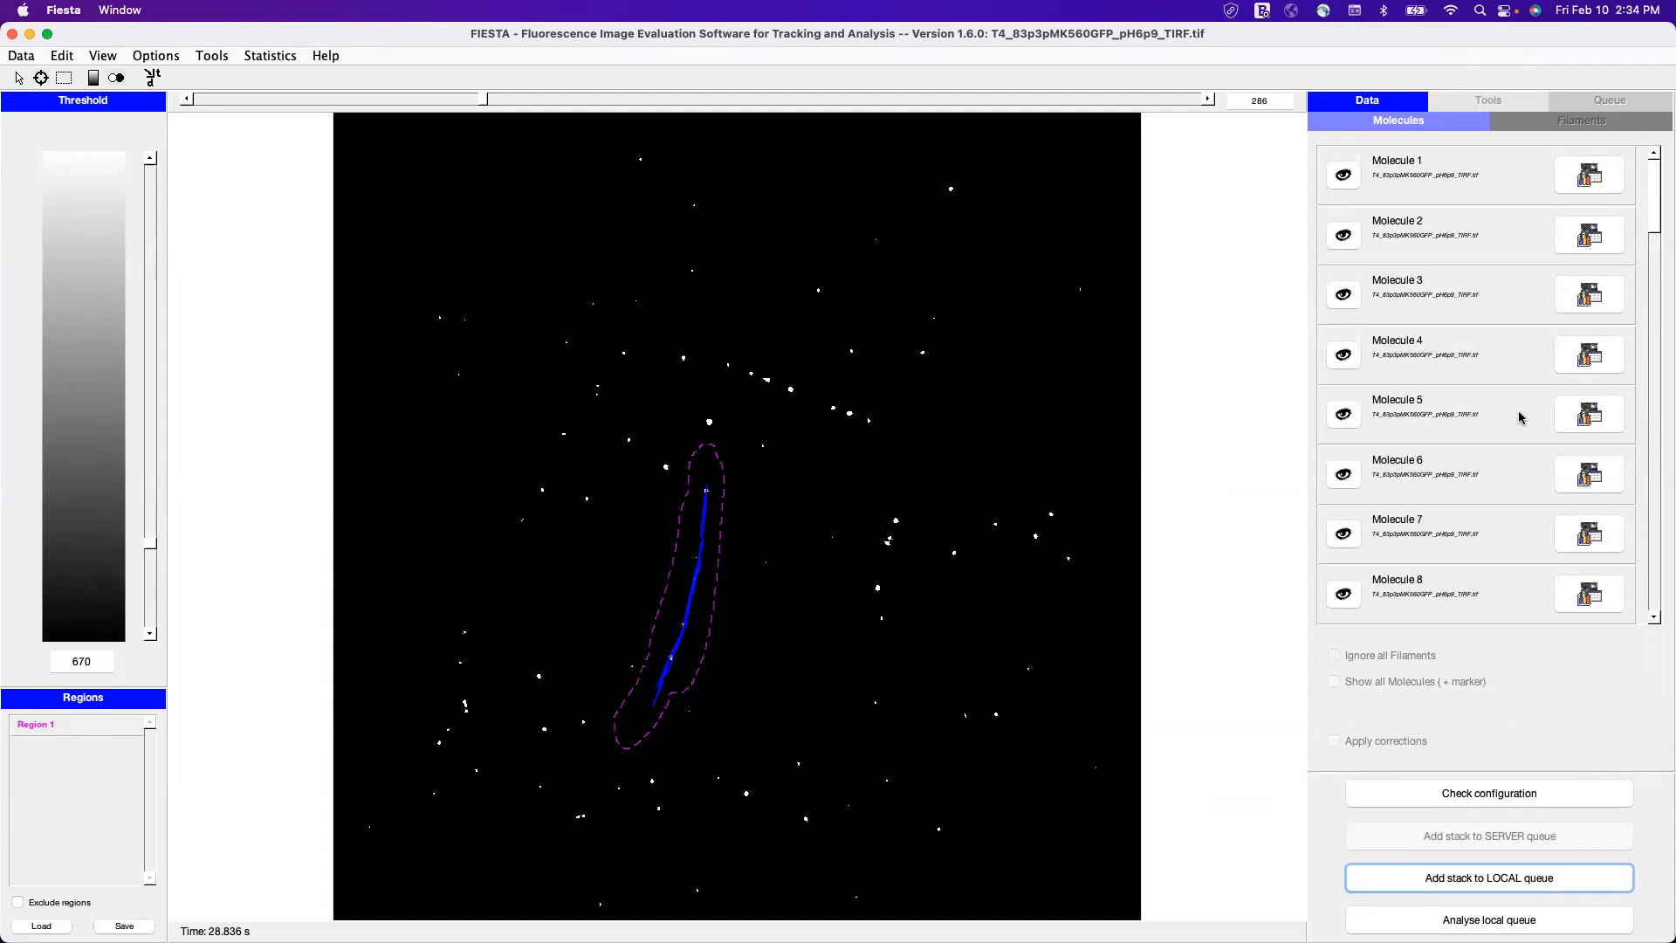
# Open the details of Molecule 1 and examine the following tracks one by one, going back to Molecule 8
pyautogui.click(1581, 177)
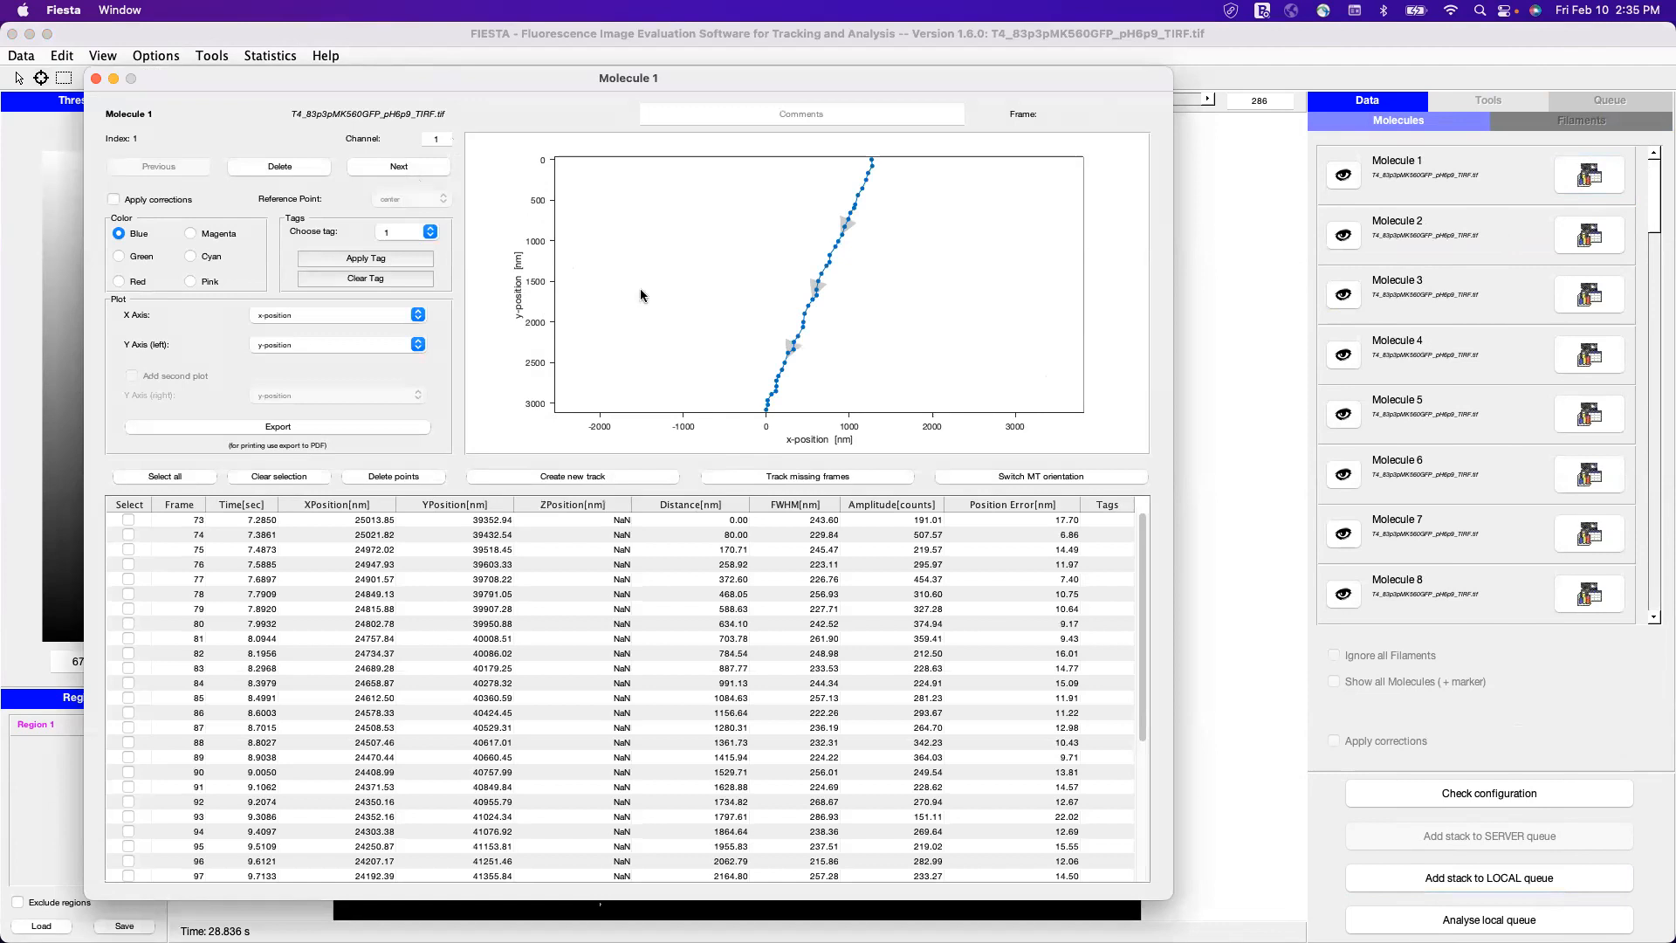
pyautogui.click(400, 166)
pyautogui.click(400, 166)
pyautogui.click(400, 166)
pyautogui.click(400, 166)
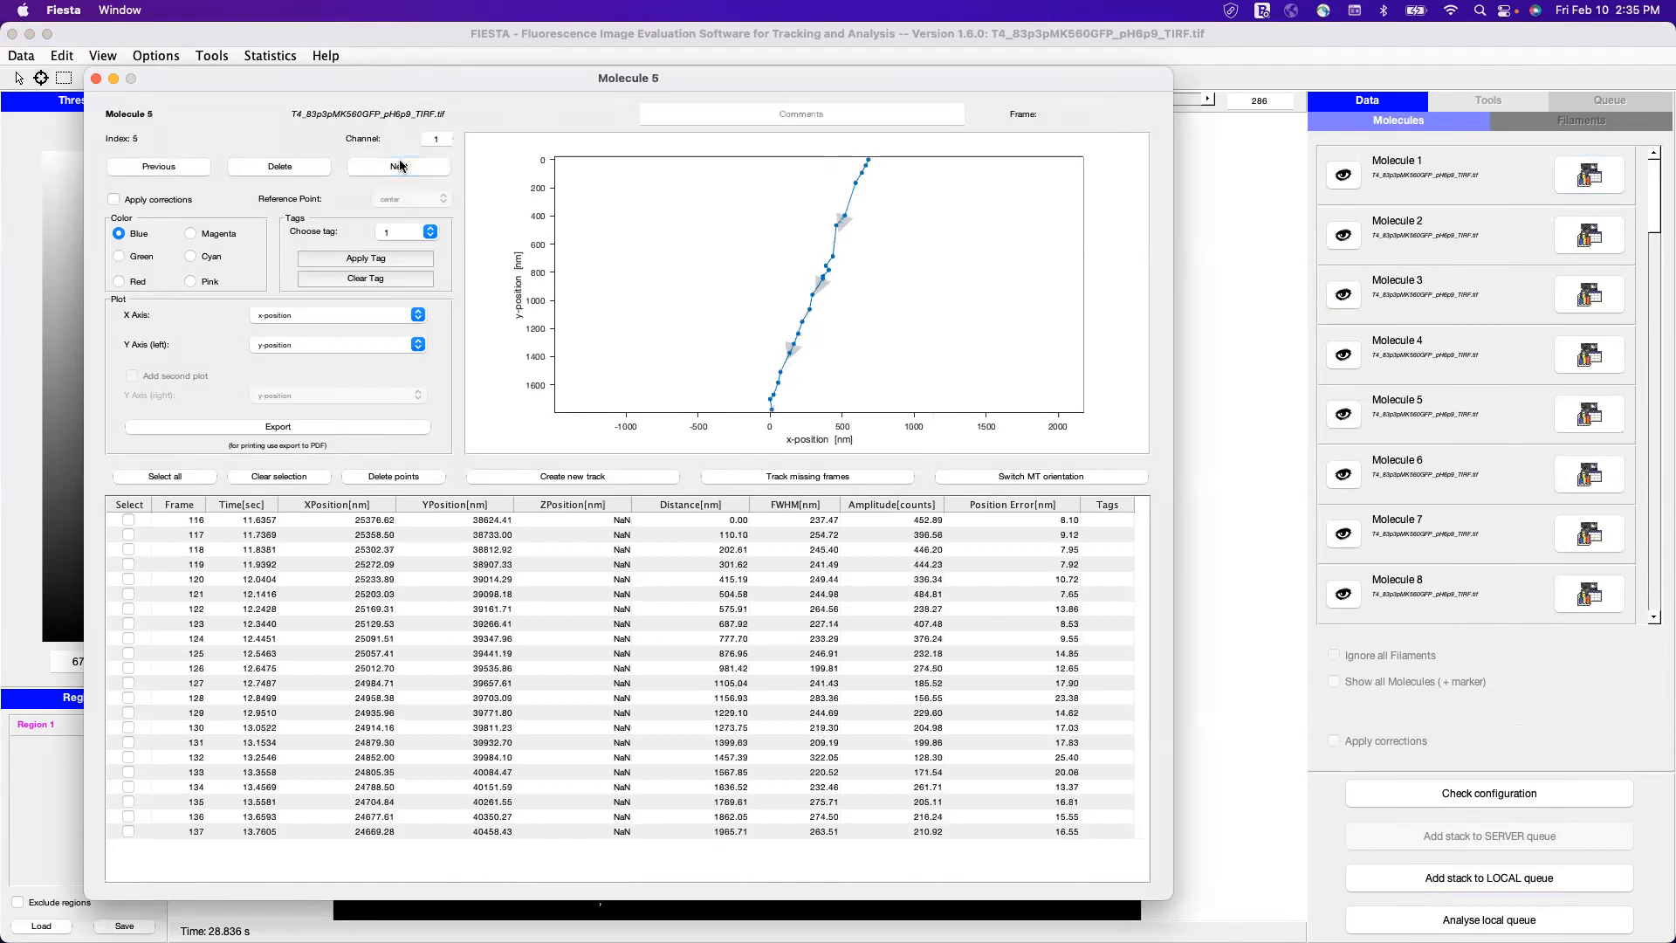
pyautogui.click(400, 166)
pyautogui.click(399, 166)
pyautogui.click(400, 165)
pyautogui.click(400, 166)
pyautogui.click(185, 171)
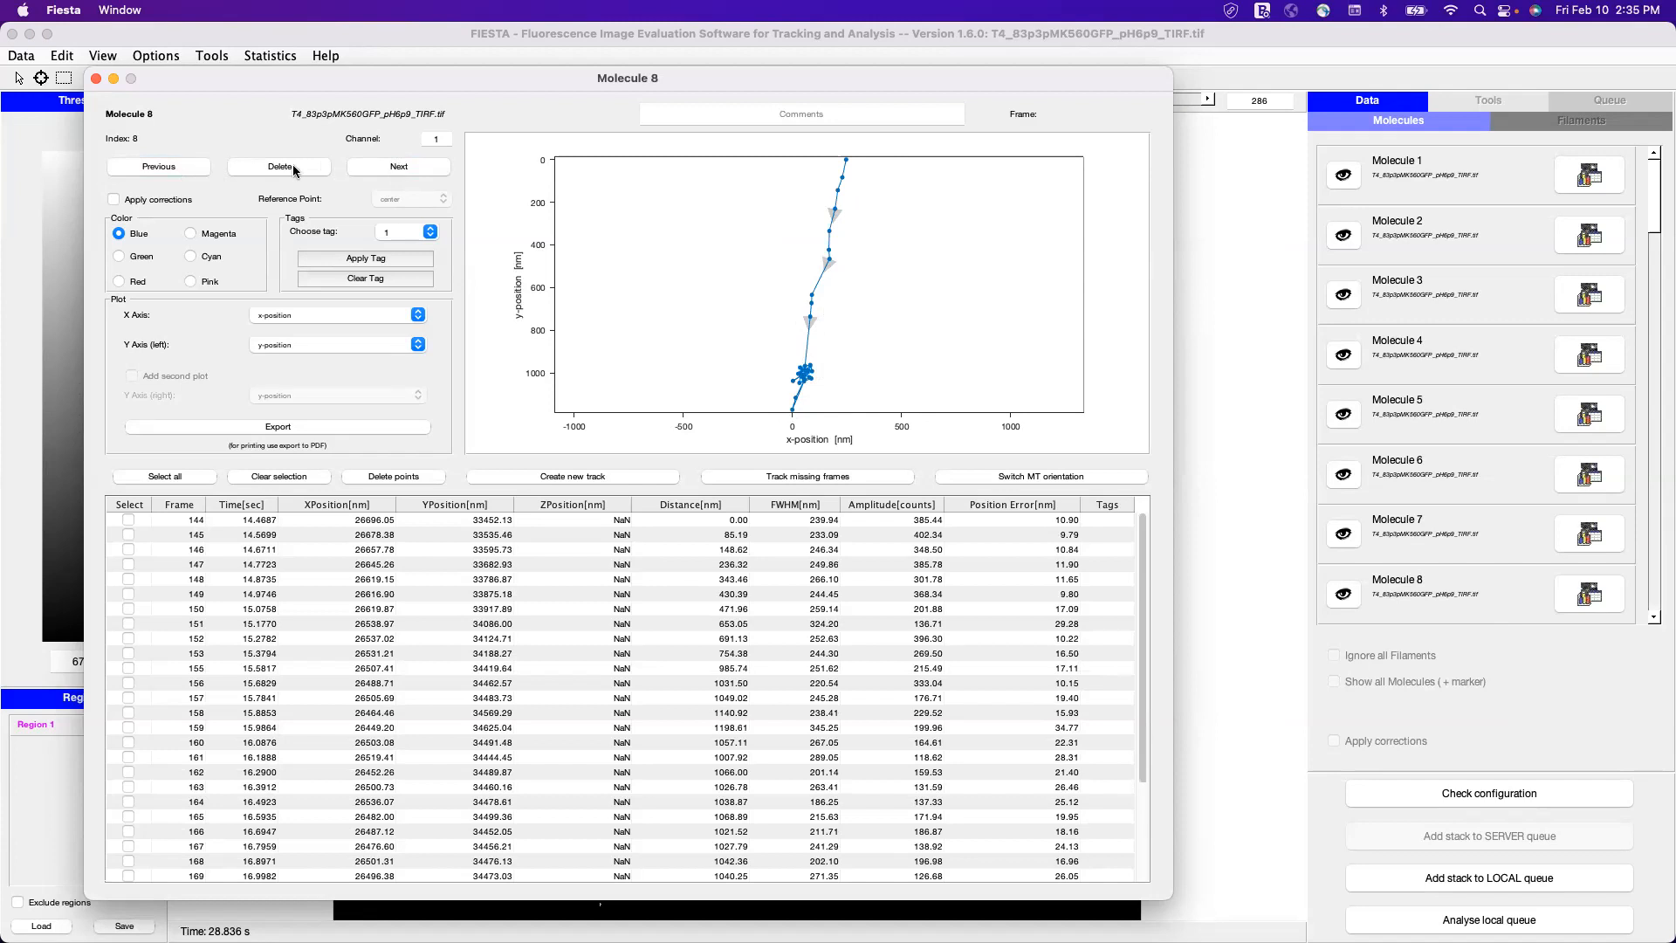
# Step through the tracks after Molecule 8 up to Molecule 11 and delete Molecule 11
pyautogui.click(391, 168)
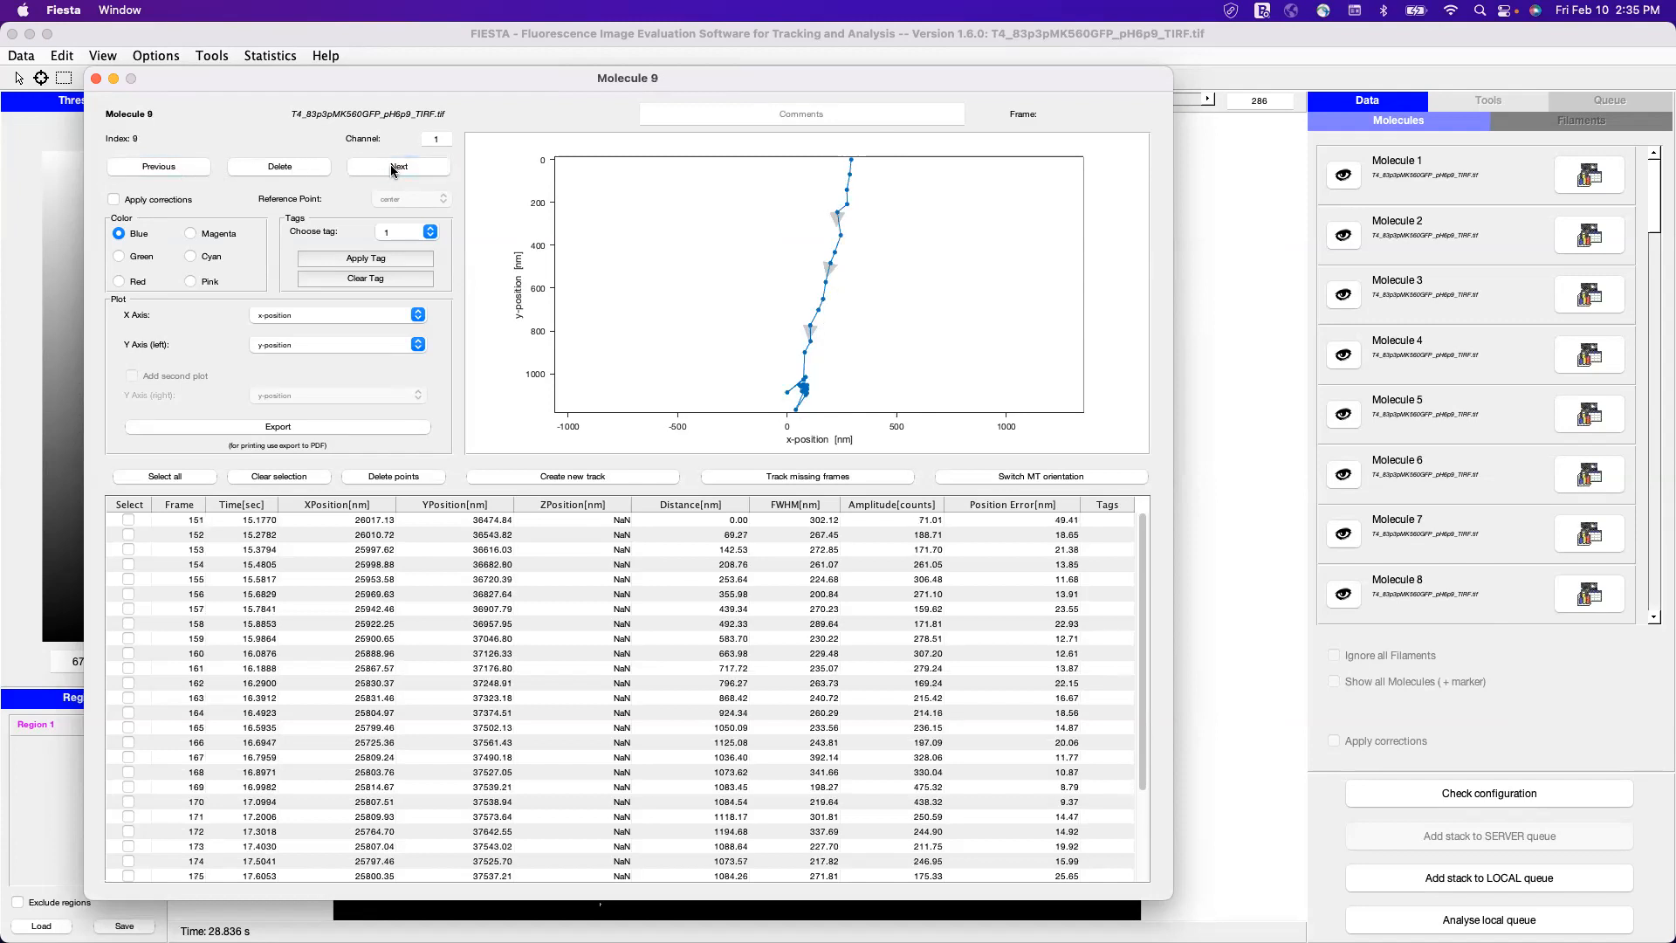
pyautogui.click(391, 168)
pyautogui.click(392, 168)
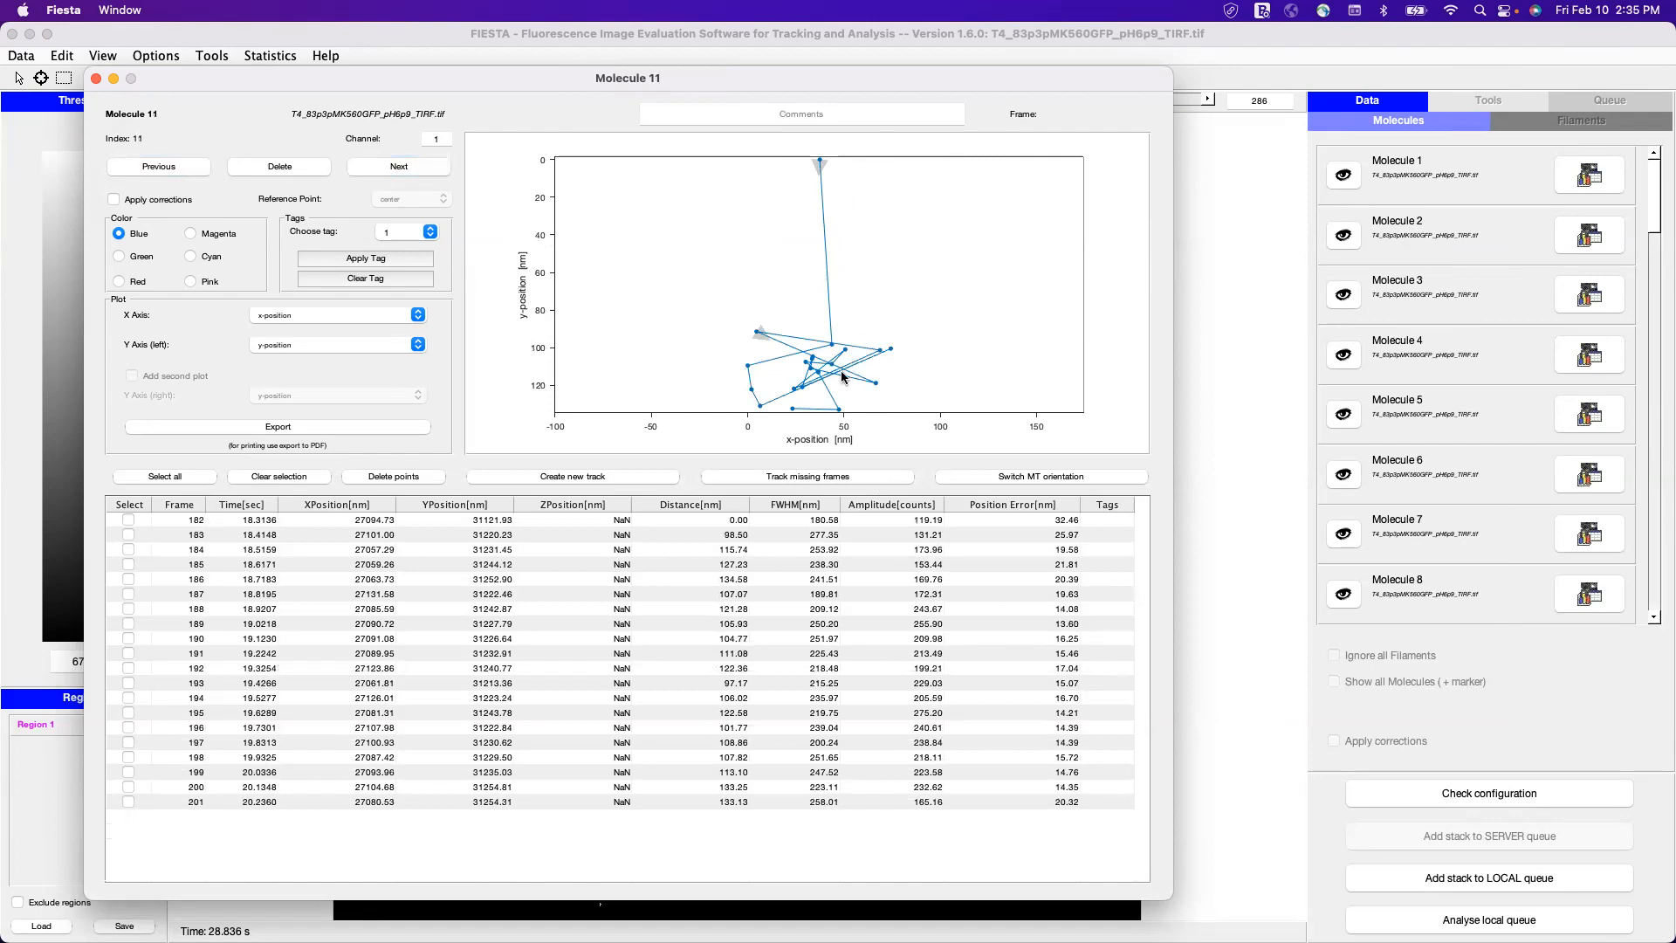
pyautogui.click(284, 166)
# Continue through the tracks to Molecule 17 and select the data points near the end of its track
pyautogui.click(387, 167)
pyautogui.click(386, 167)
pyautogui.click(385, 166)
pyautogui.click(385, 166)
pyautogui.click(385, 166)
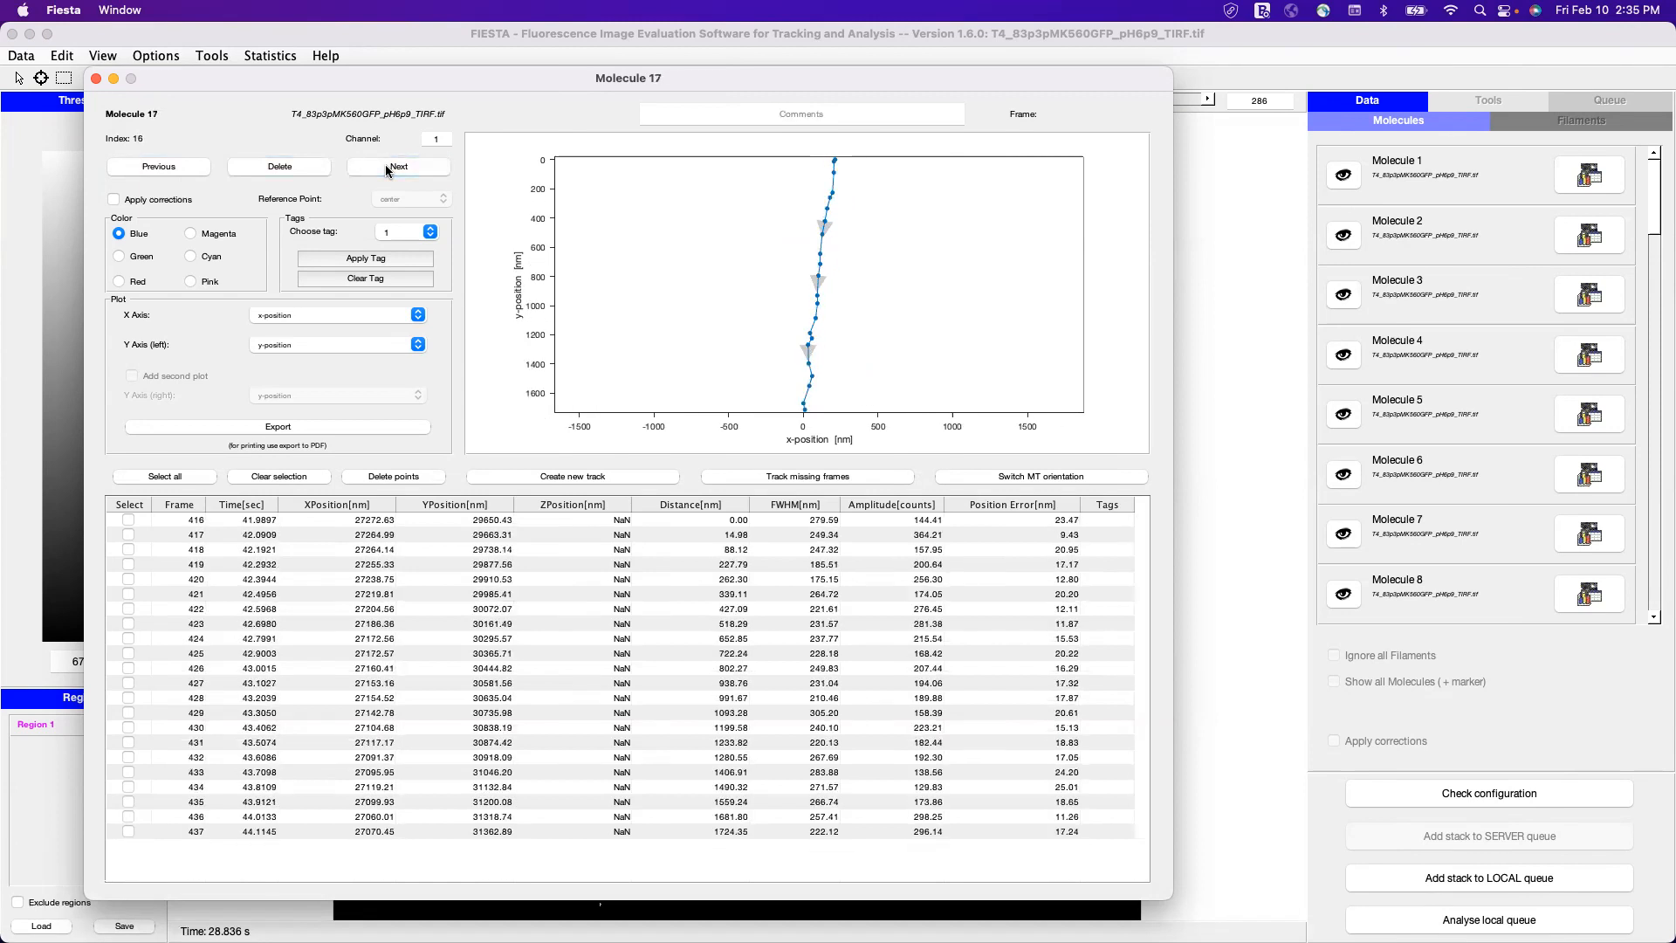
pyautogui.click(810, 370)
pyautogui.moveTo(804, 403)
pyautogui.moveTo(831, 376)
pyautogui.mouseDown()
pyautogui.moveTo(777, 344)
pyautogui.moveTo(832, 427)
pyautogui.moveTo(829, 366)
pyautogui.mouseUp()
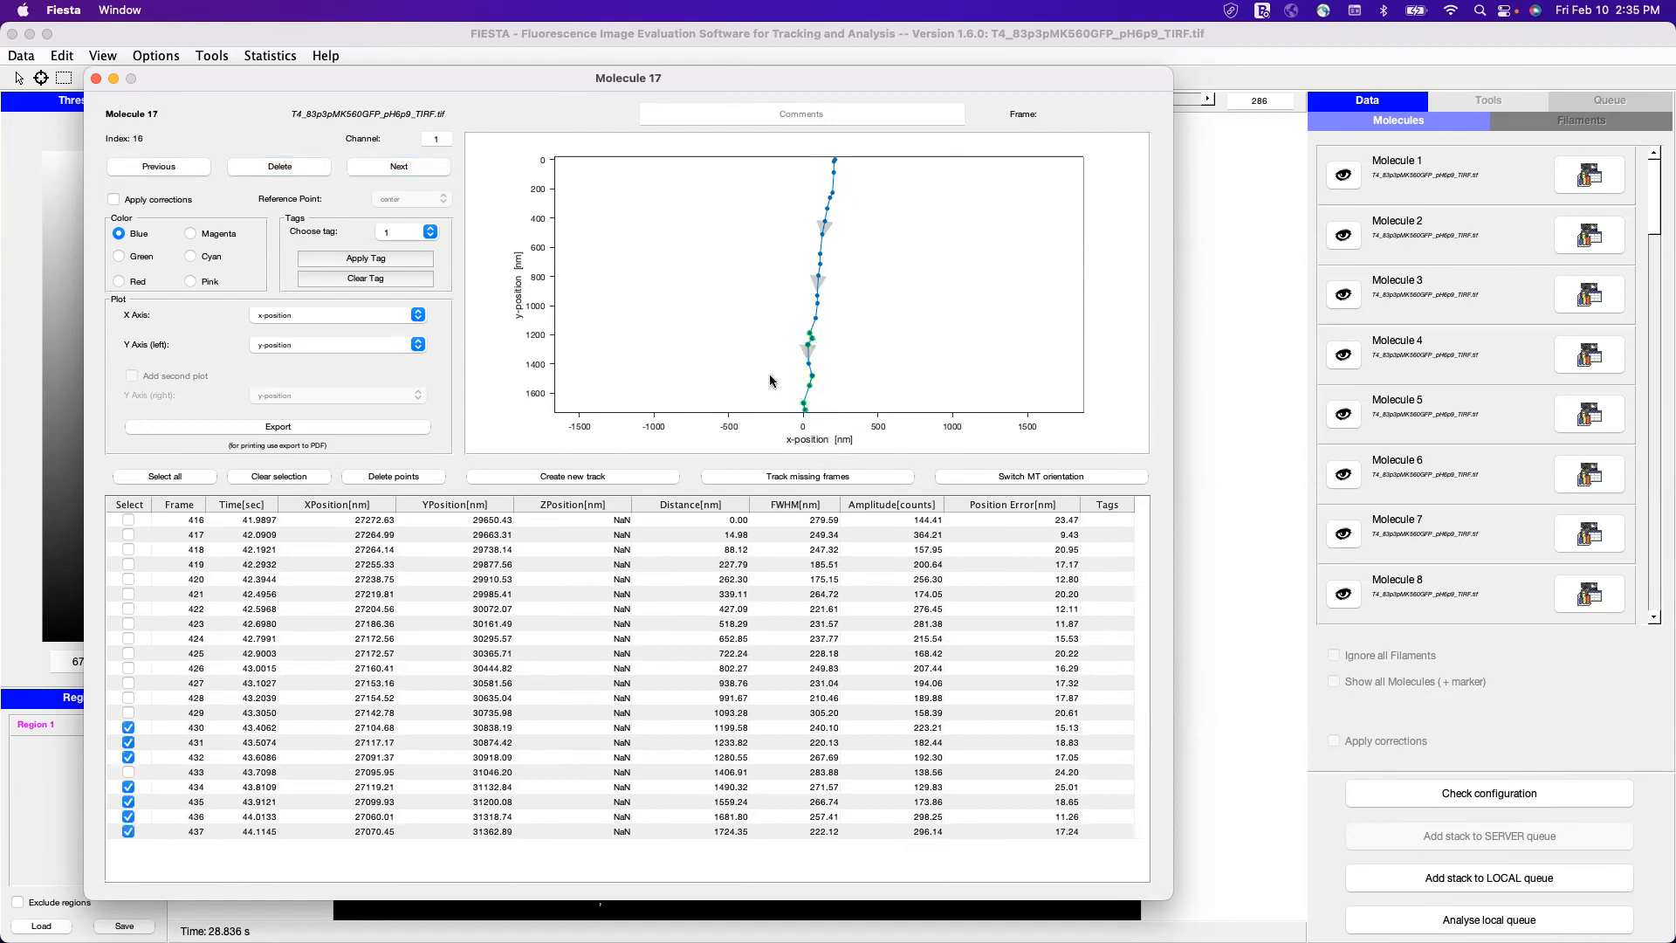
# Go to Molecule 18 and delete the clustered points at the start of its track, frames 439 to 457
pyautogui.click(401, 168)
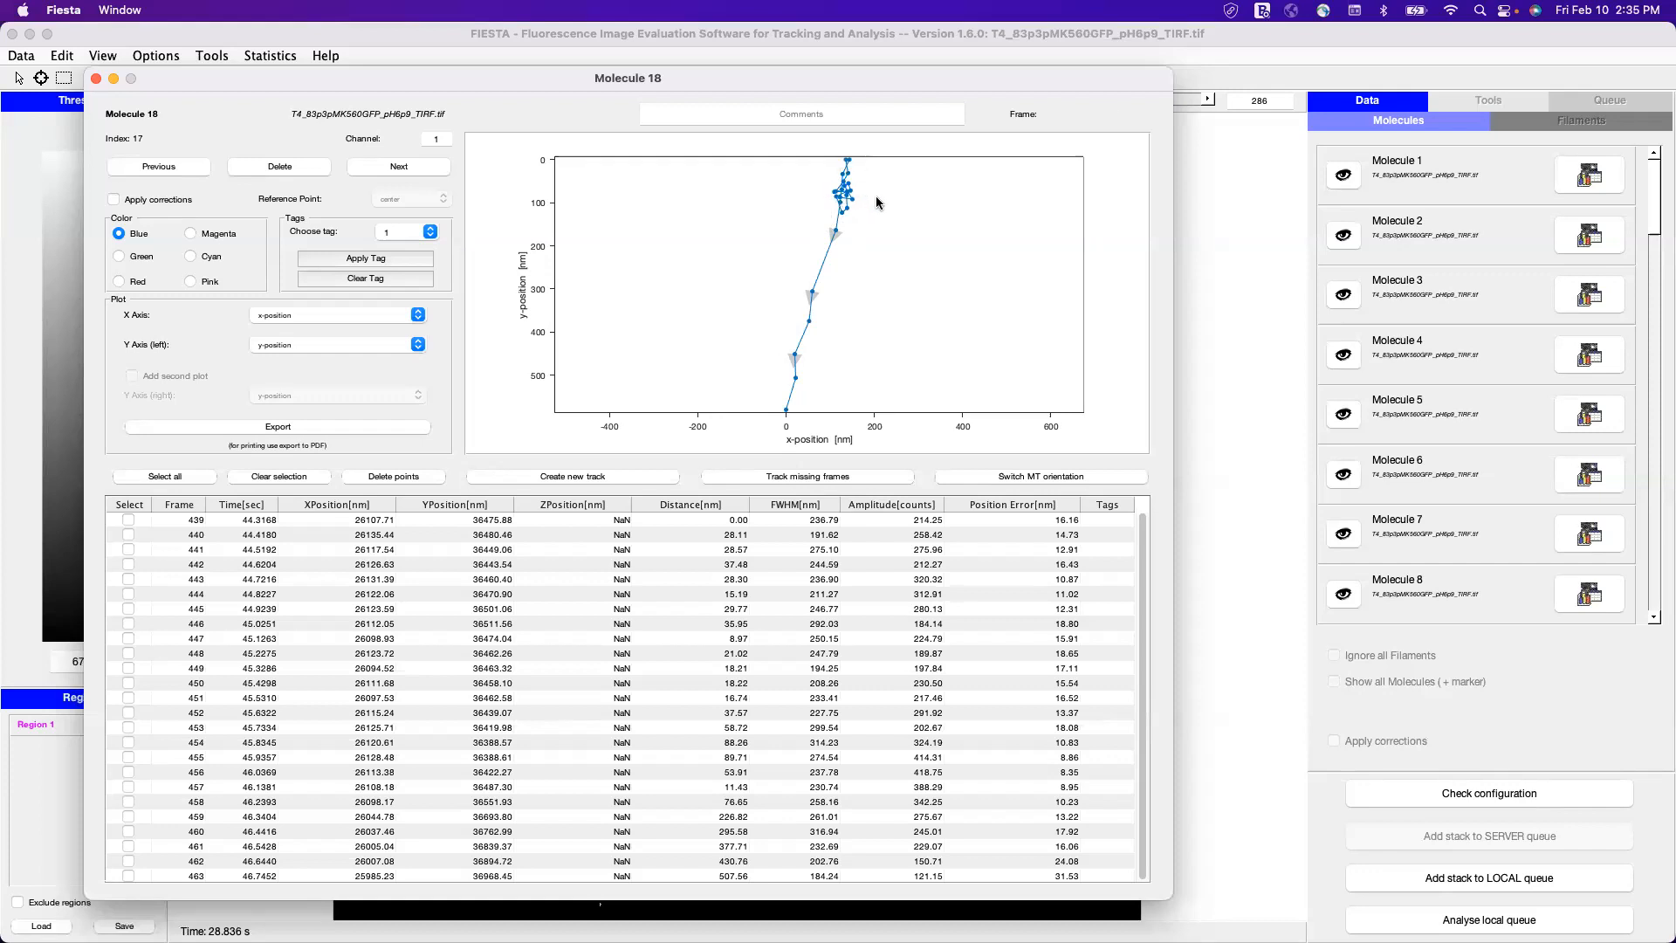
pyautogui.moveTo(877, 196)
pyautogui.mouseDown()
pyautogui.moveTo(861, 215)
pyautogui.moveTo(808, 180)
pyautogui.moveTo(912, 153)
pyautogui.moveTo(920, 190)
pyautogui.mouseUp()
pyautogui.click(405, 475)
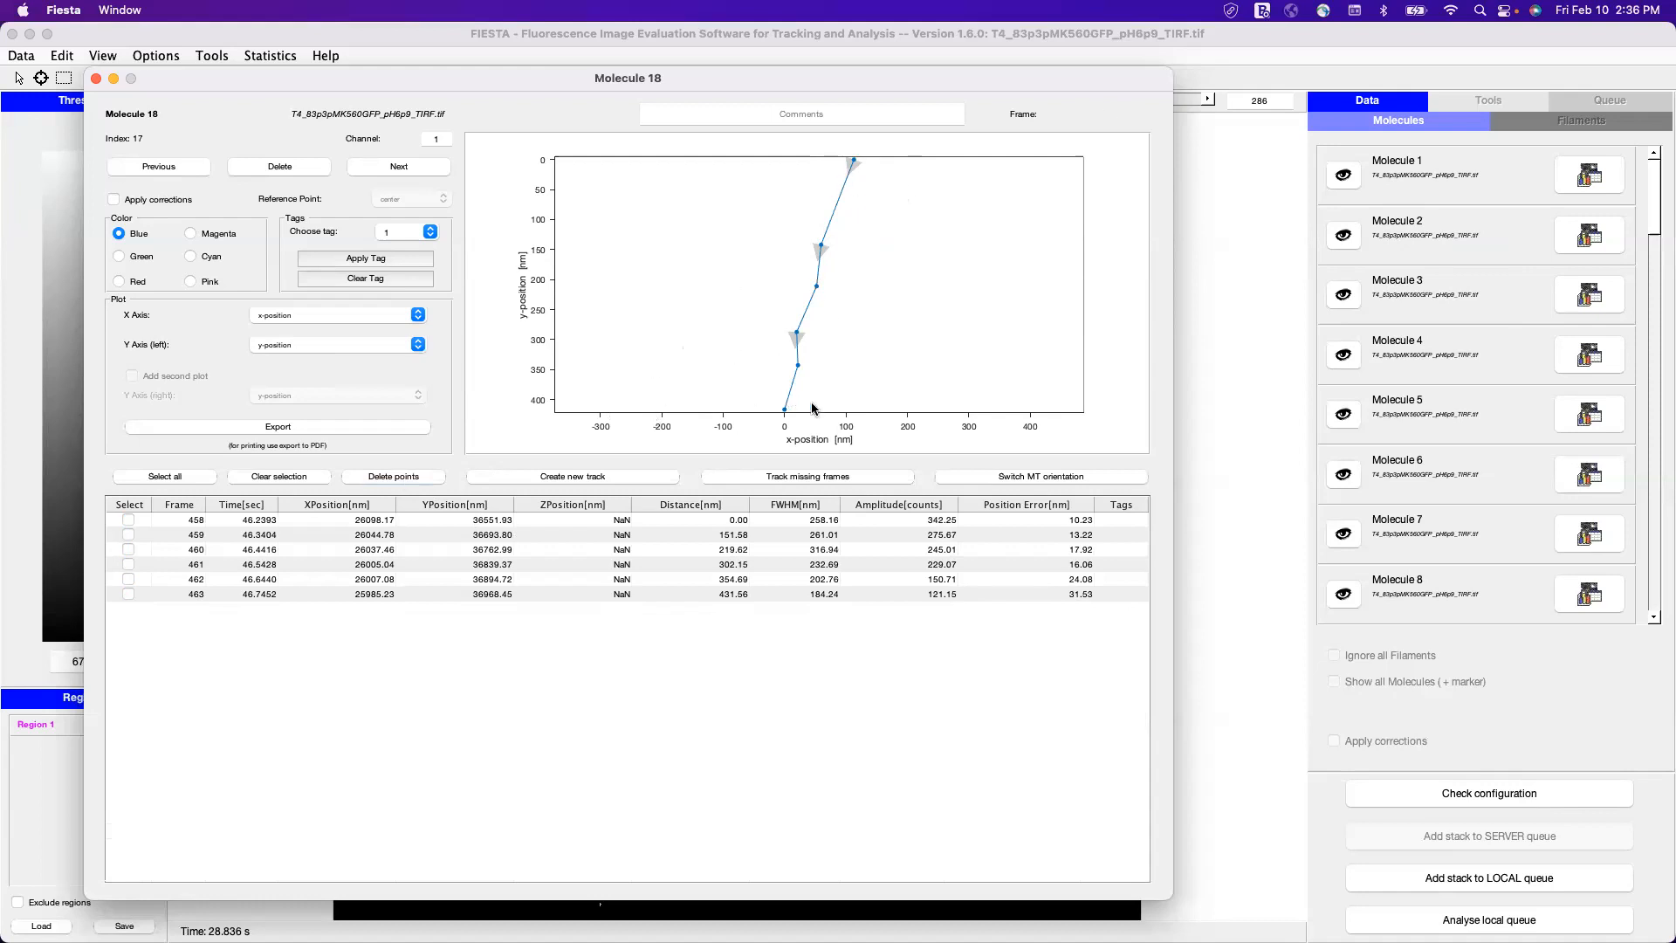
# Go to Molecule 19, select its last track points and track the missing frames from 444 to 468
pyautogui.click(410, 166)
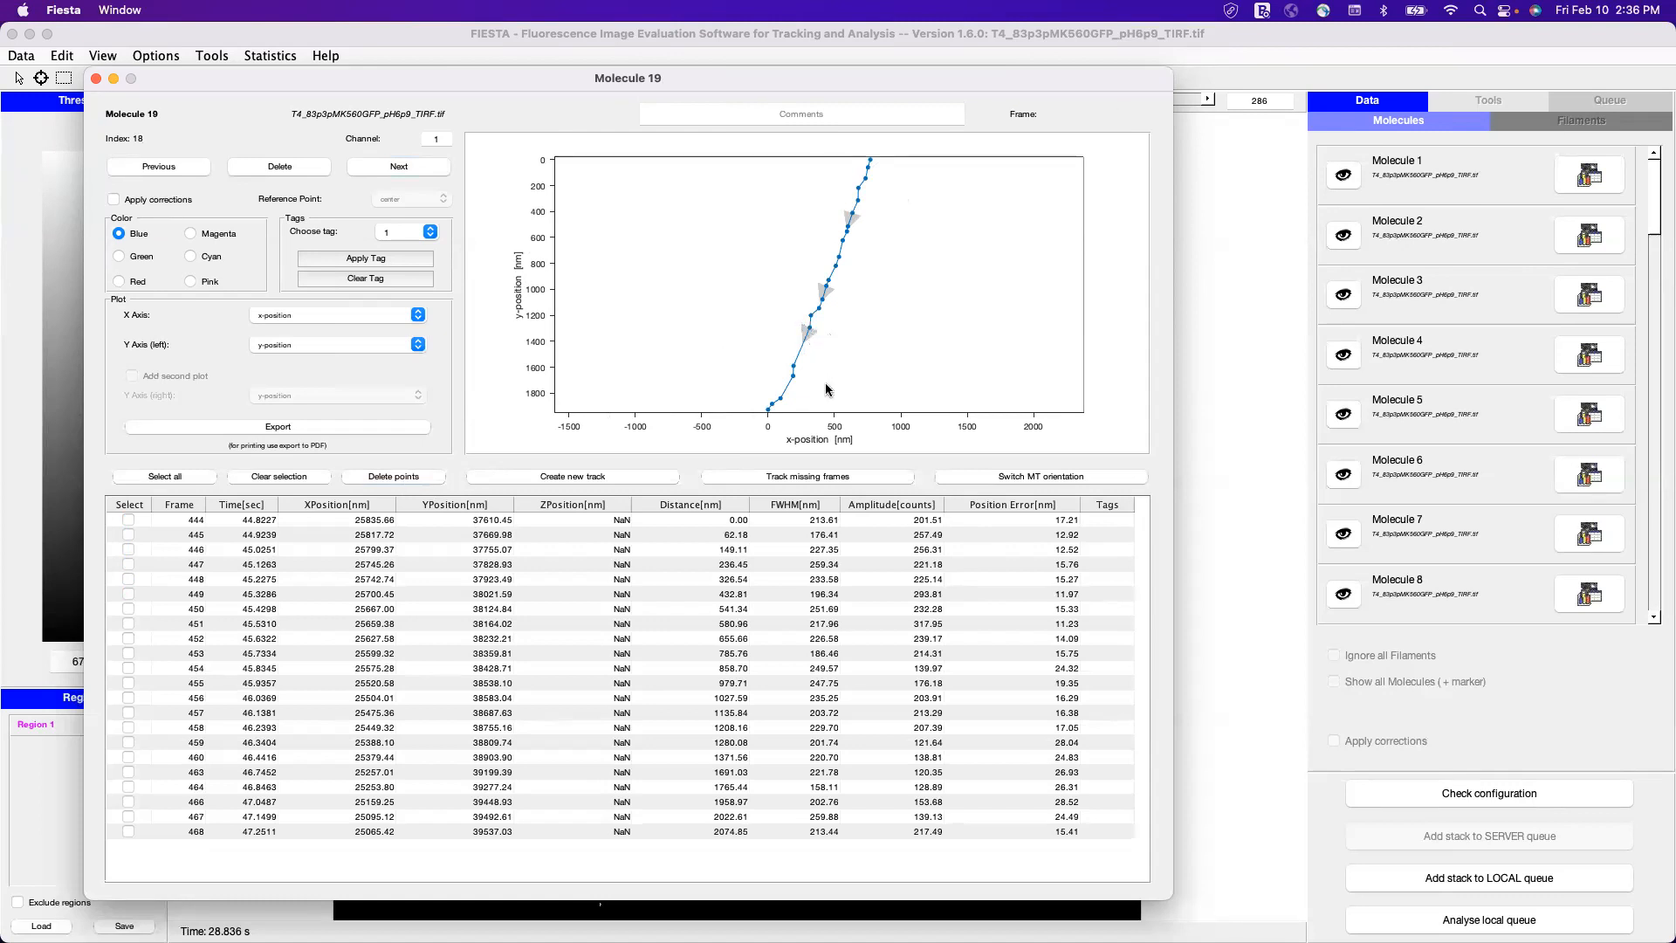
pyautogui.moveTo(822, 404)
pyautogui.mouseDown()
pyautogui.moveTo(831, 363)
pyautogui.moveTo(812, 330)
pyautogui.moveTo(760, 358)
pyautogui.moveTo(805, 420)
pyautogui.moveTo(822, 408)
pyautogui.mouseUp()
pyautogui.click(812, 476)
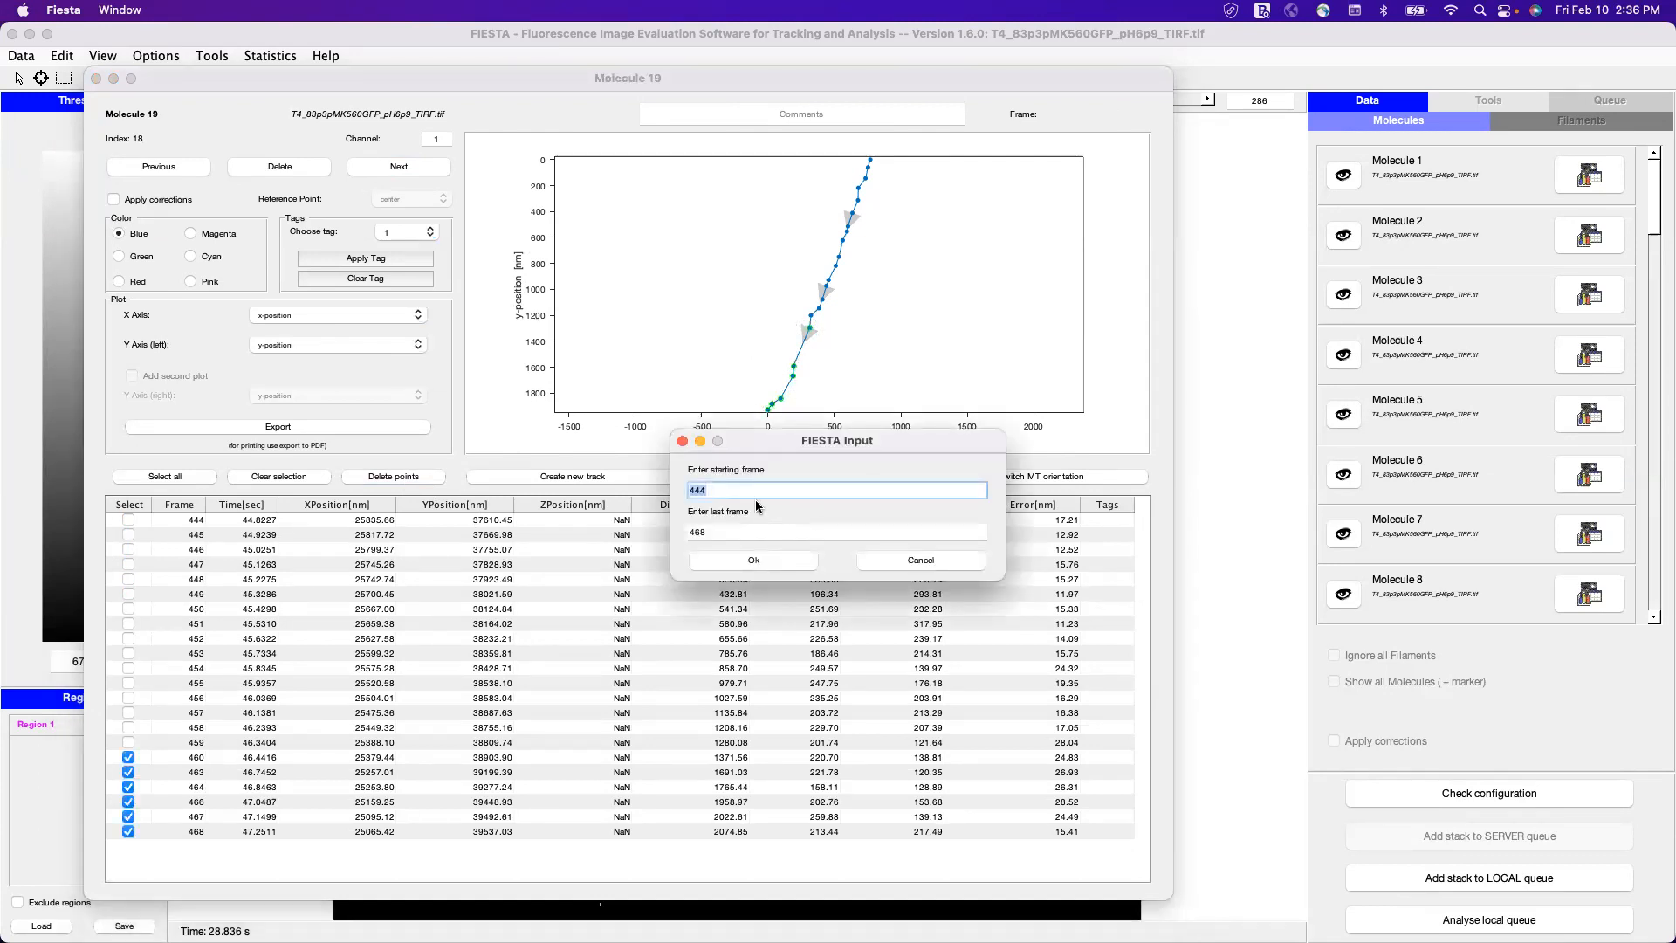
pyautogui.click(780, 562)
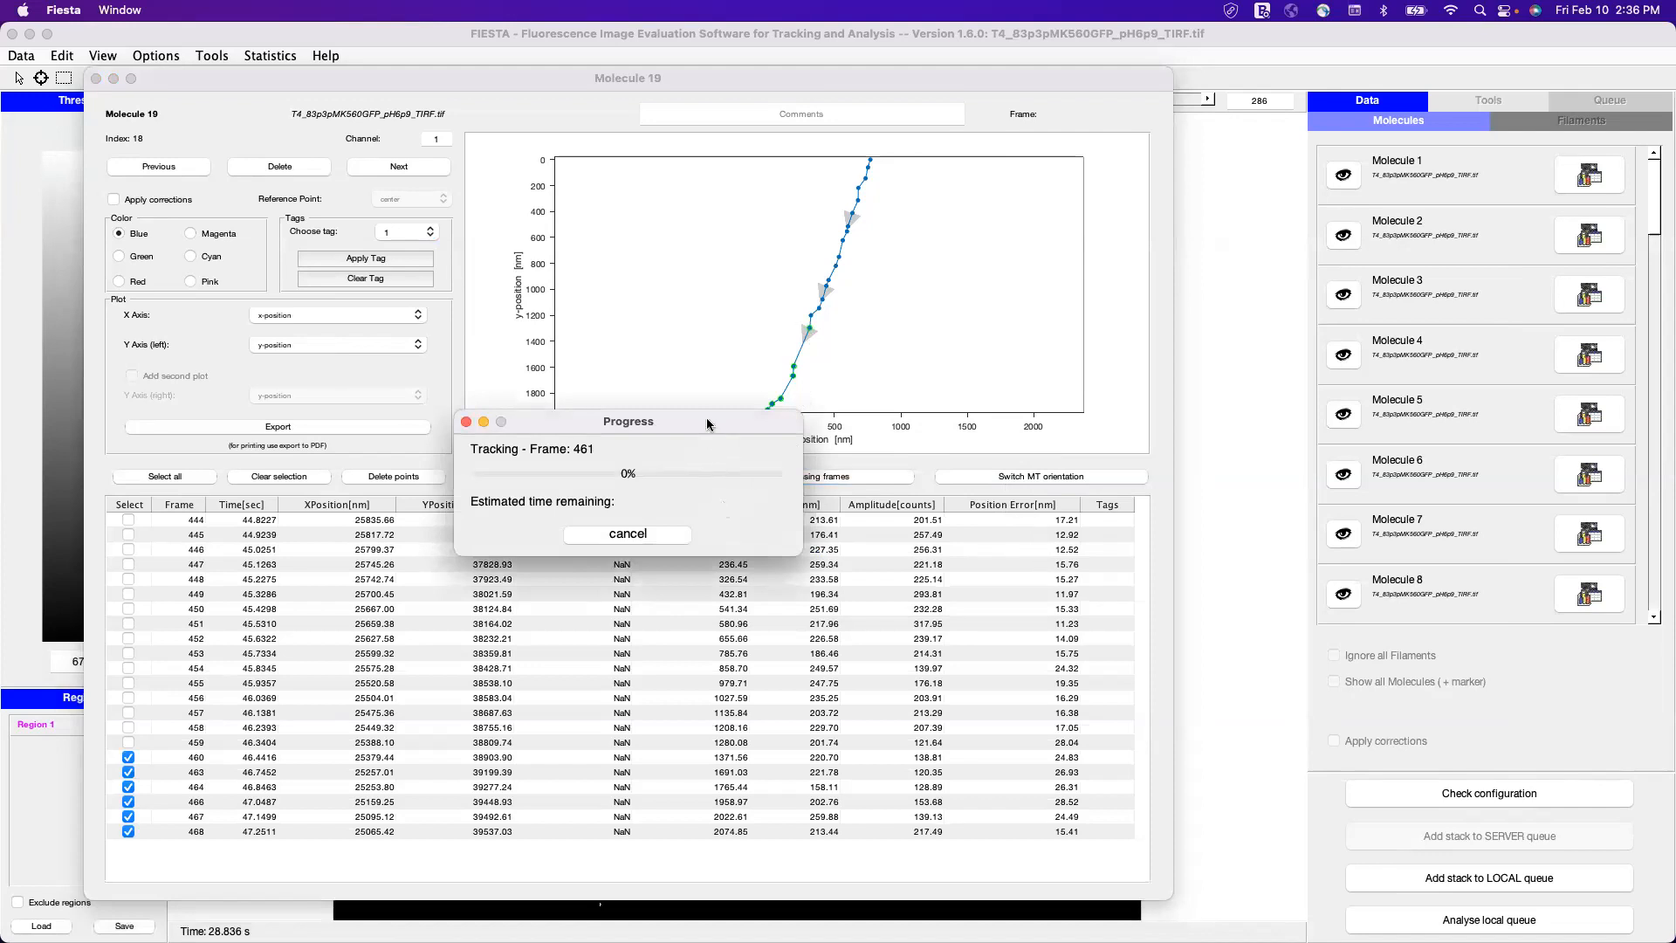
pyautogui.moveTo(707, 424); pyautogui.dragTo(1139, 290)
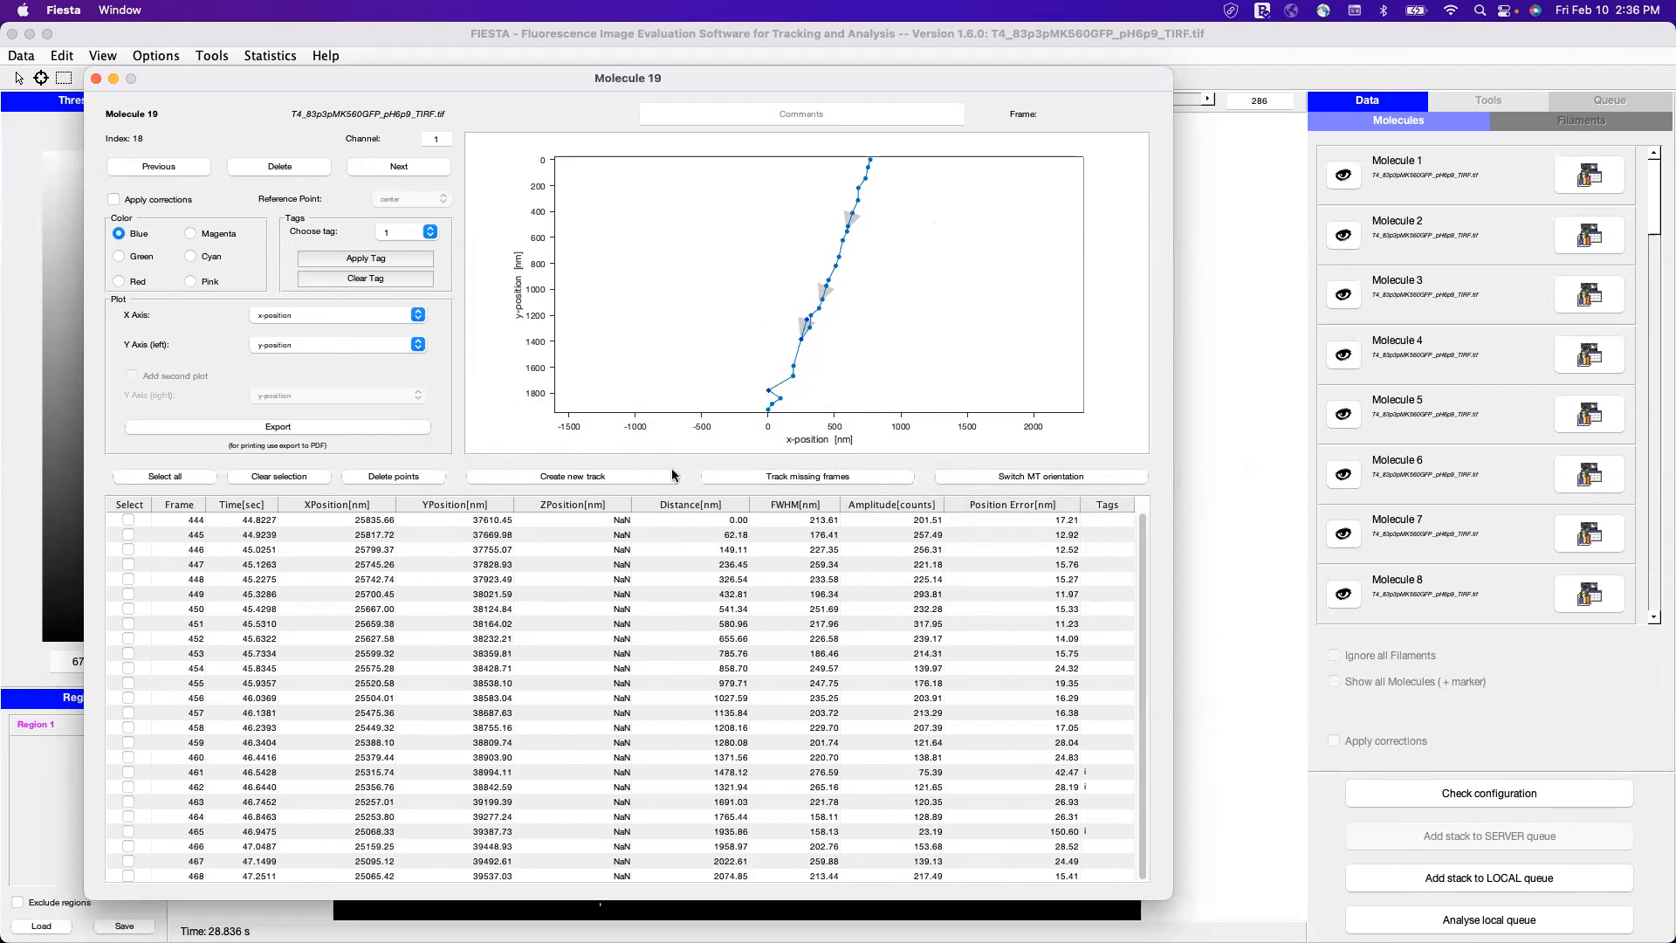
# Check the retracked path of Molecule 19, go to Molecule 20 and delete it
pyautogui.moveTo(784, 381)
pyautogui.click(411, 165)
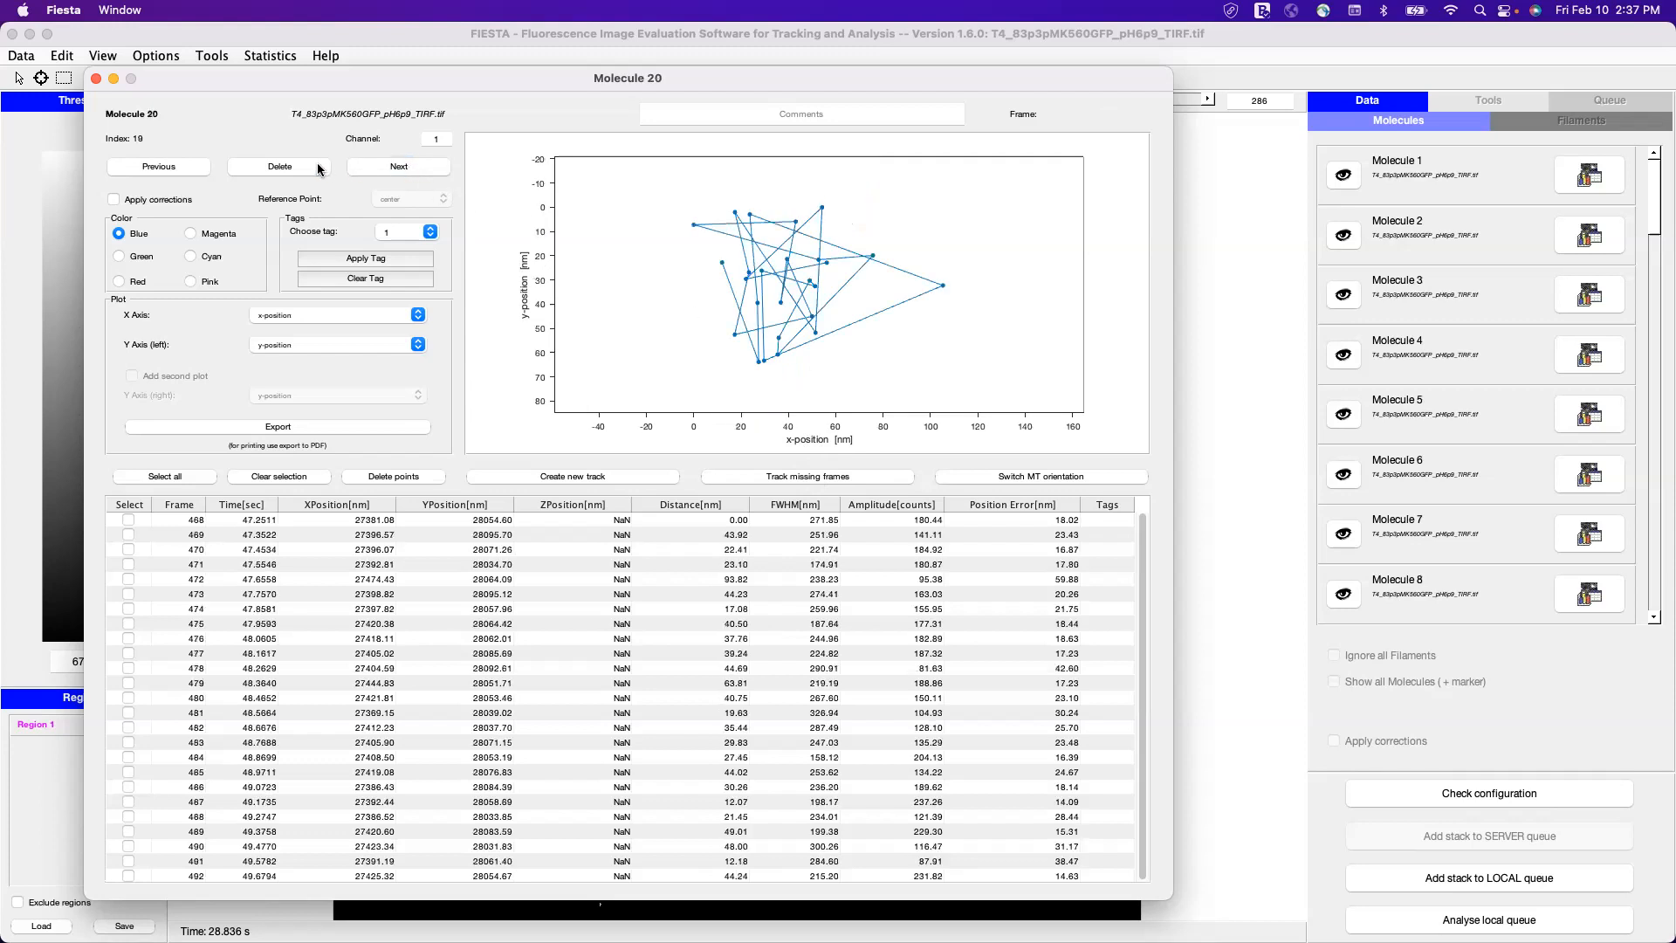
pyautogui.click(318, 168)
# Look through the following tracks one by one up to Molecule 39 and close the track details
pyautogui.click(393, 167)
pyautogui.click(392, 167)
pyautogui.click(390, 168)
pyautogui.click(390, 167)
pyautogui.click(390, 167)
pyautogui.click(390, 168)
pyautogui.click(390, 168)
pyautogui.click(390, 168)
pyautogui.click(390, 167)
pyautogui.click(390, 168)
pyautogui.click(390, 168)
pyautogui.click(390, 168)
pyautogui.click(390, 167)
pyautogui.click(390, 167)
pyautogui.click(390, 168)
pyautogui.click(391, 167)
pyautogui.click(390, 168)
pyautogui.click(391, 167)
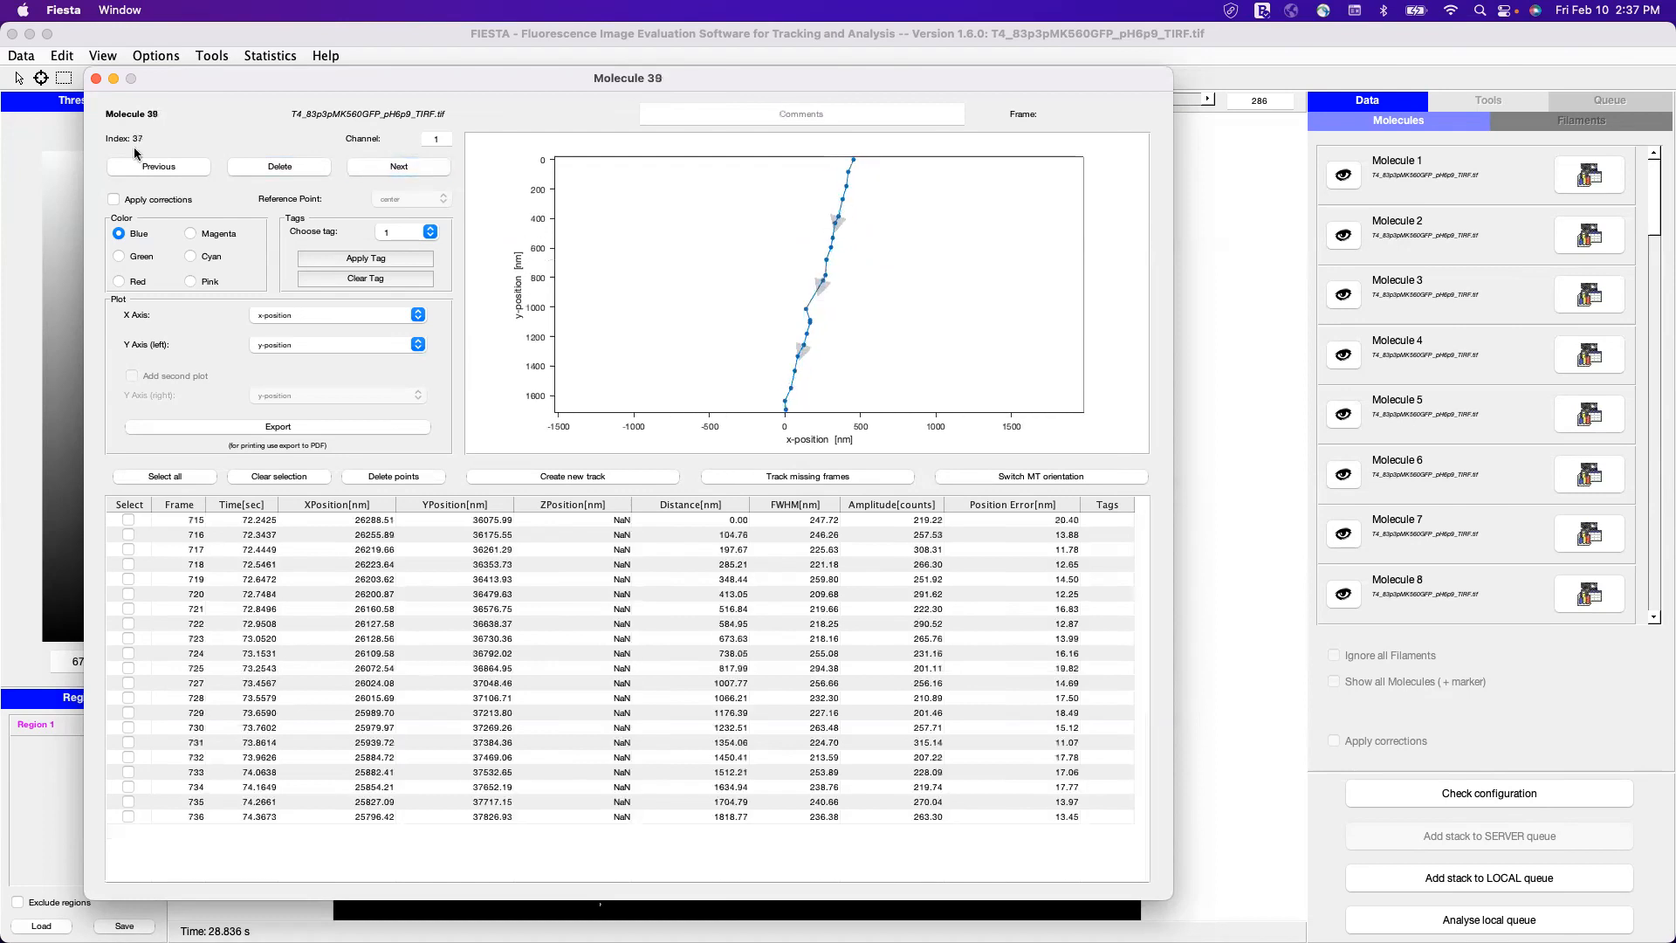
pyautogui.click(96, 79)
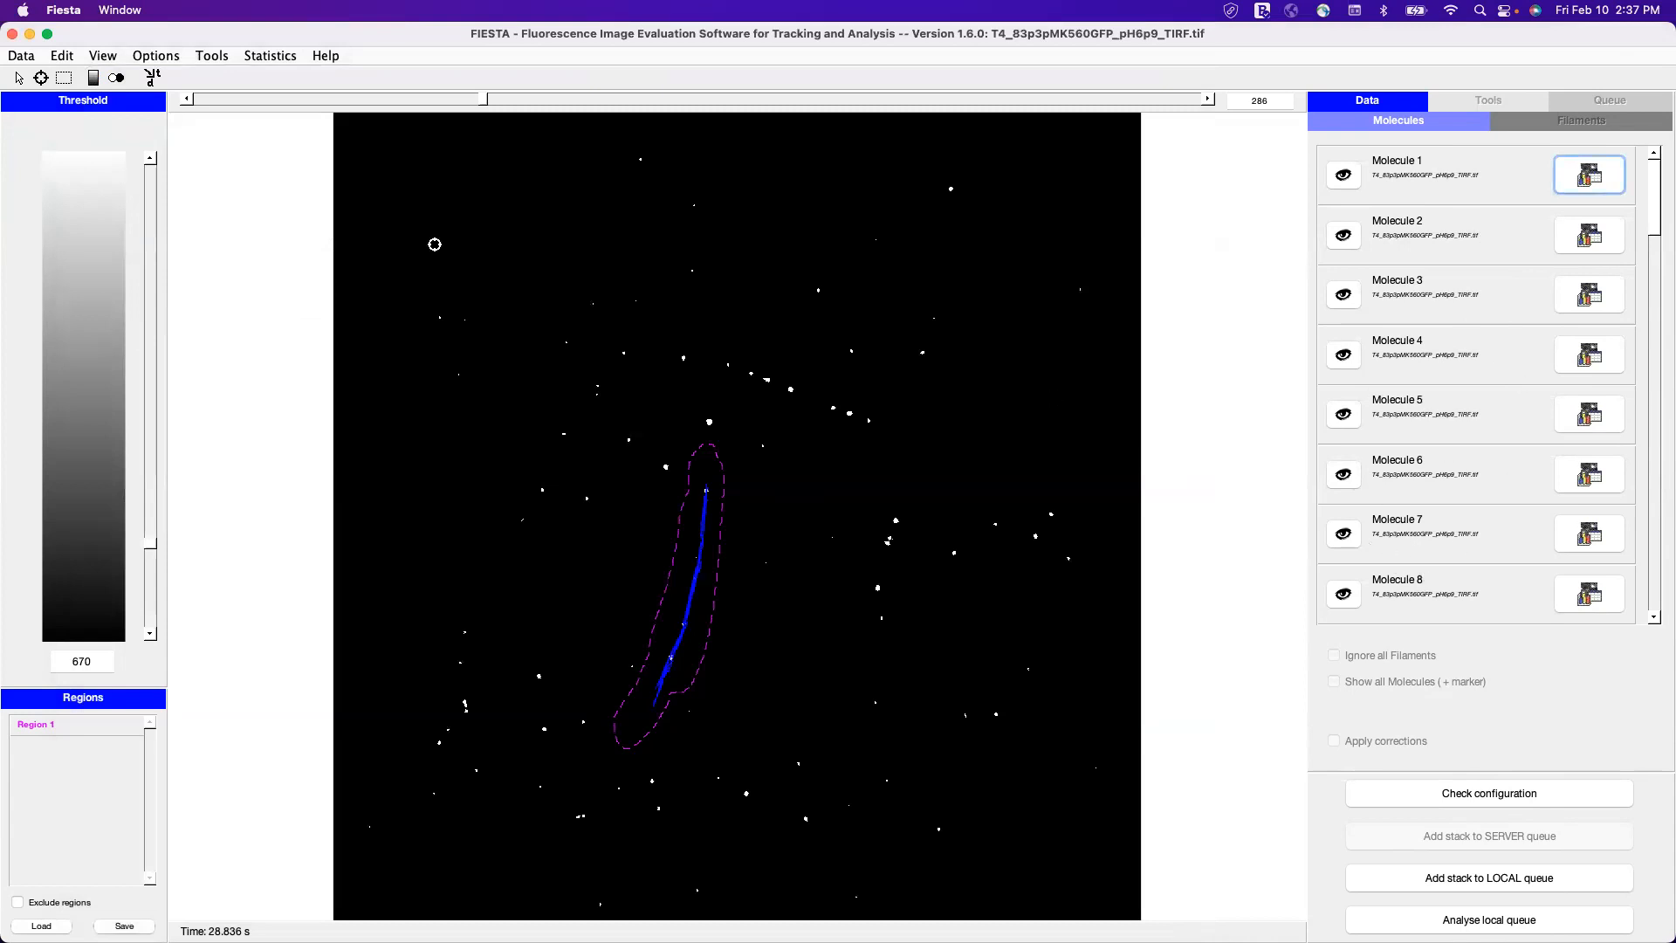
pyautogui.click(29, 57)
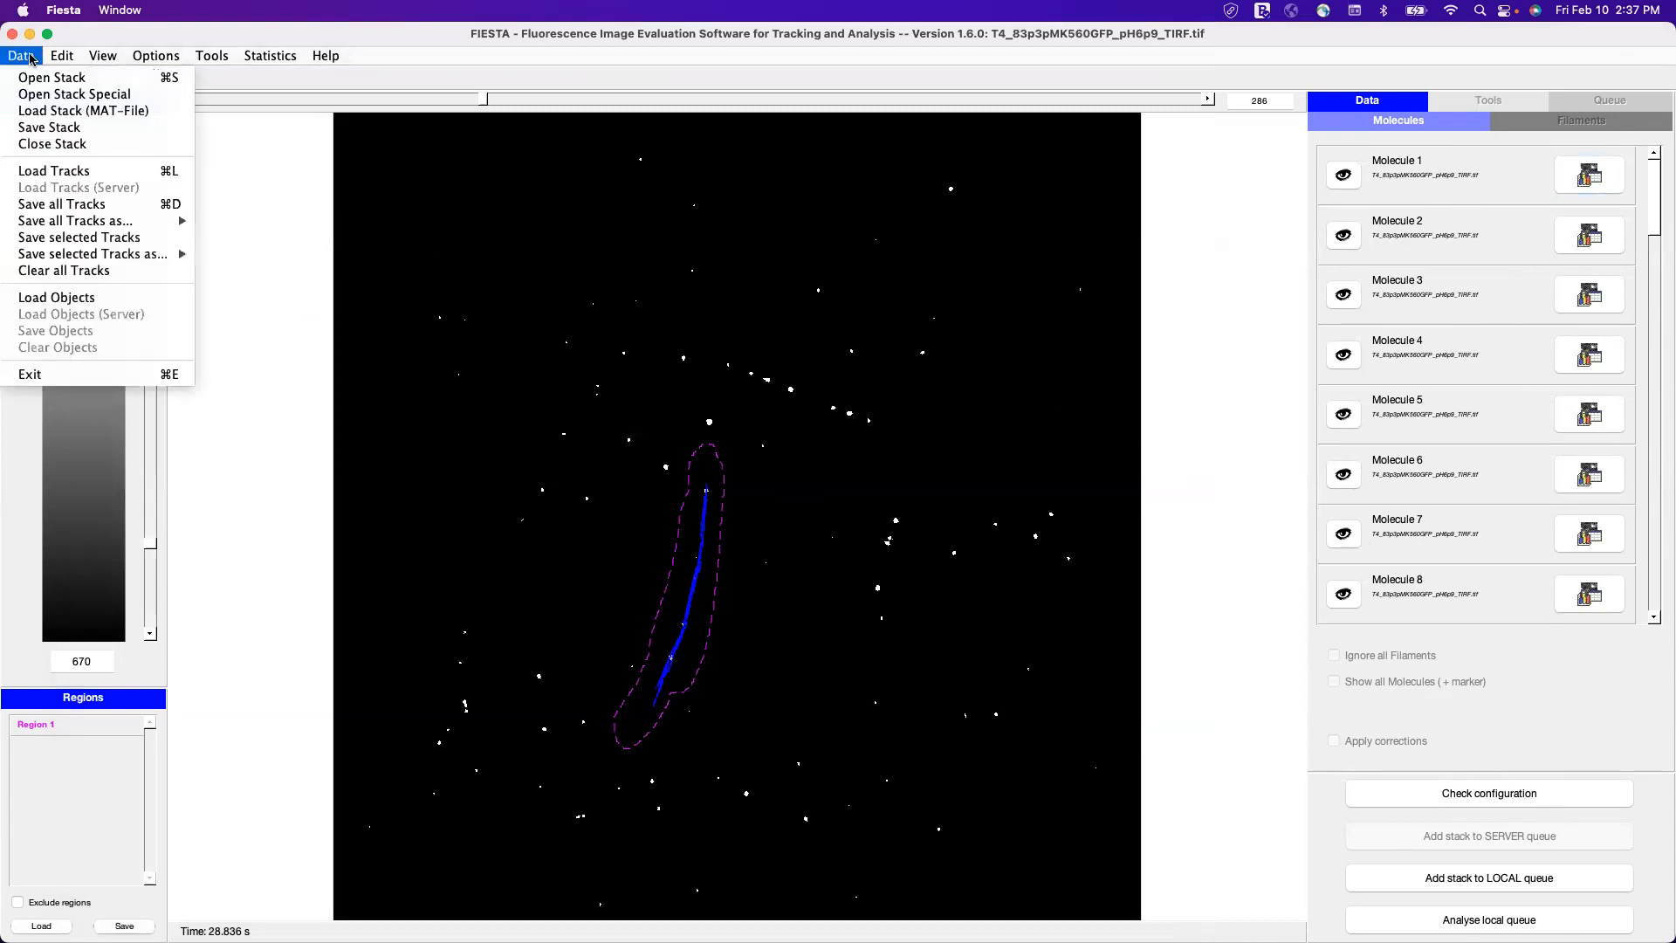
pyautogui.click(29, 57)
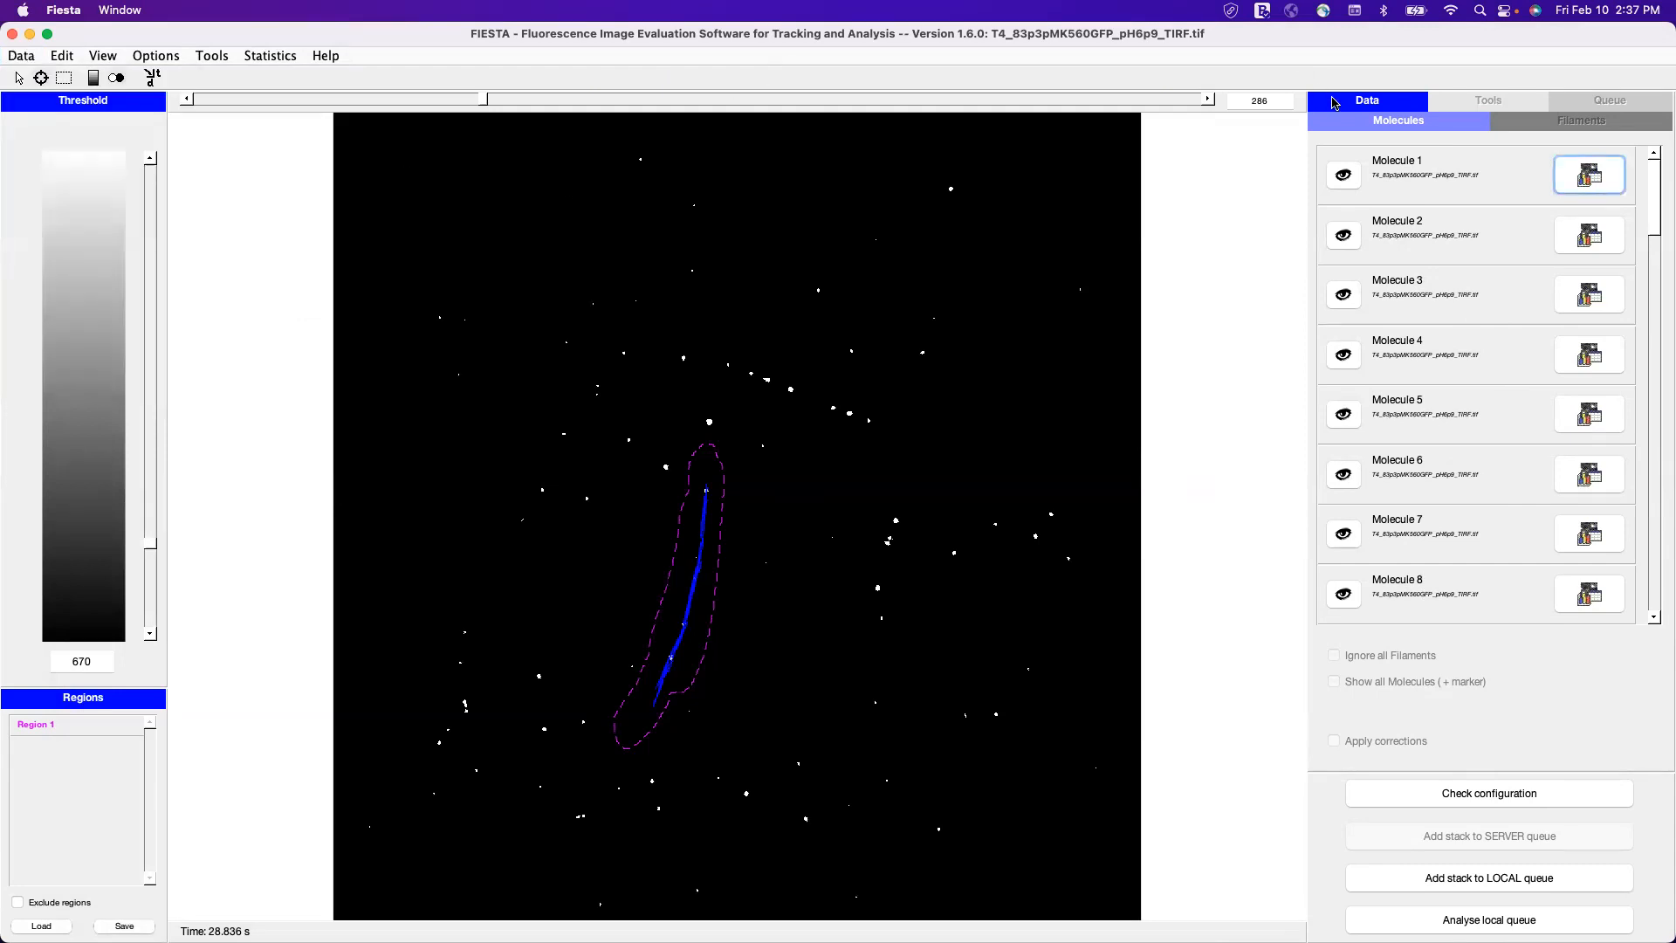
# Open the details of Molecule 1 and plot its distance to origin against time
pyautogui.click(1585, 184)
pyautogui.click(412, 314)
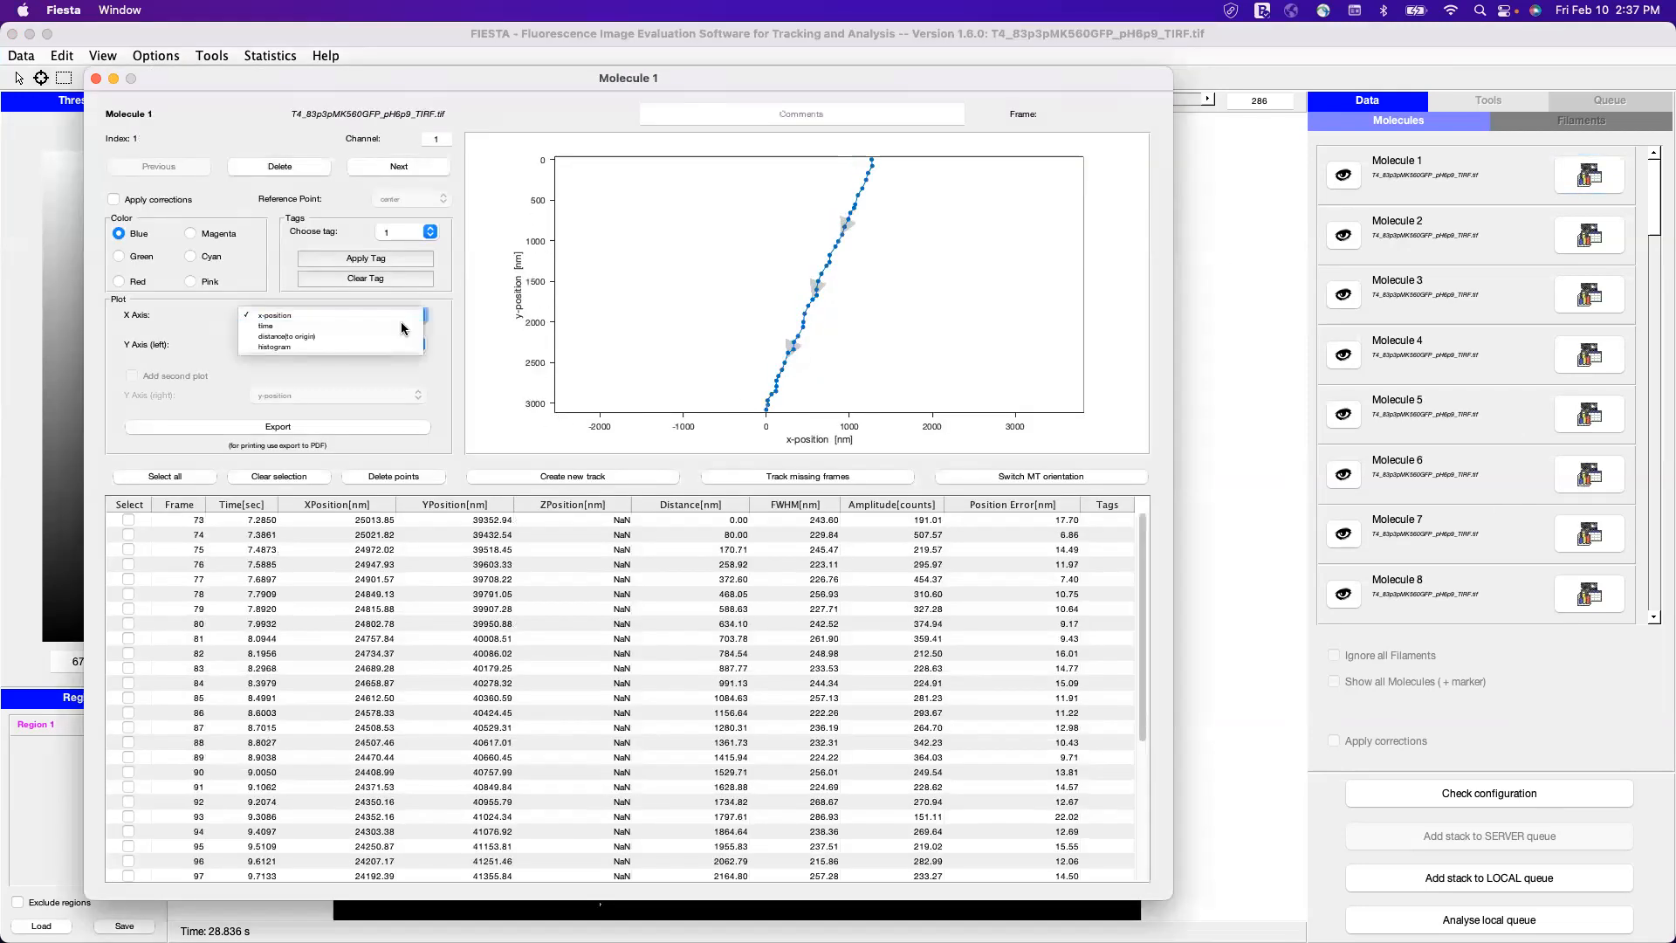
pyautogui.click(402, 325)
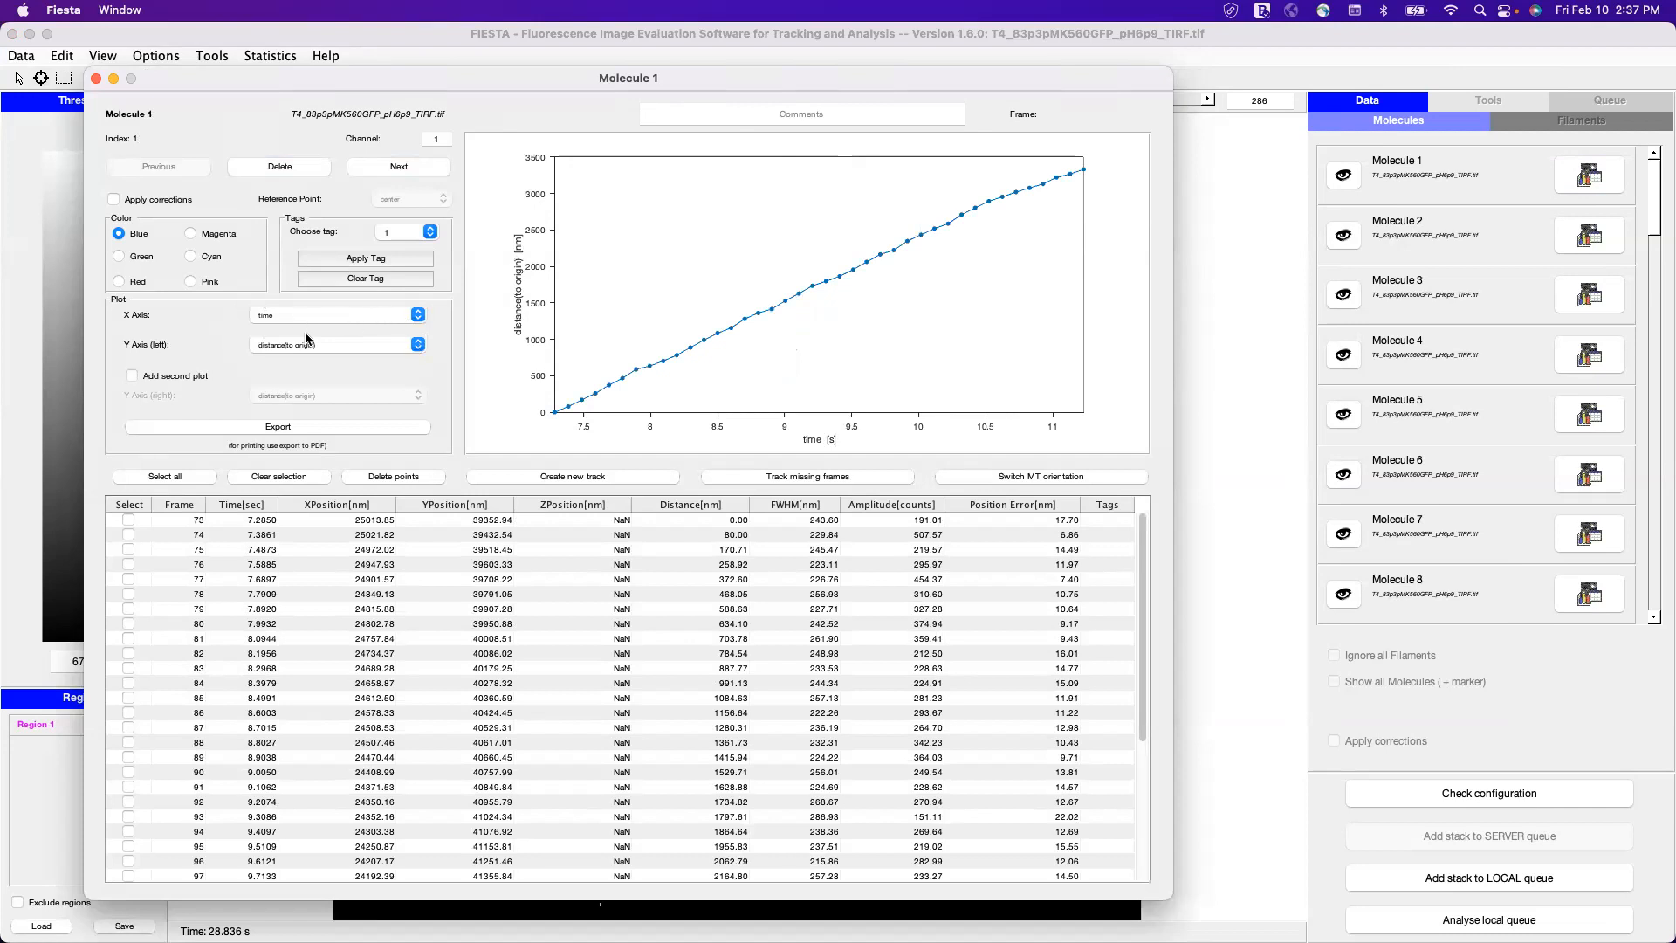
# Examine the distance-over-time plots of the following tracks up to Molecule 8
pyautogui.click(390, 172)
pyautogui.click(390, 171)
pyautogui.click(390, 171)
pyautogui.click(390, 171)
pyautogui.click(390, 171)
pyautogui.click(390, 171)
pyautogui.click(390, 171)
# Plot Molecule 8's amplitude against its distance to origin
pyautogui.click(418, 315)
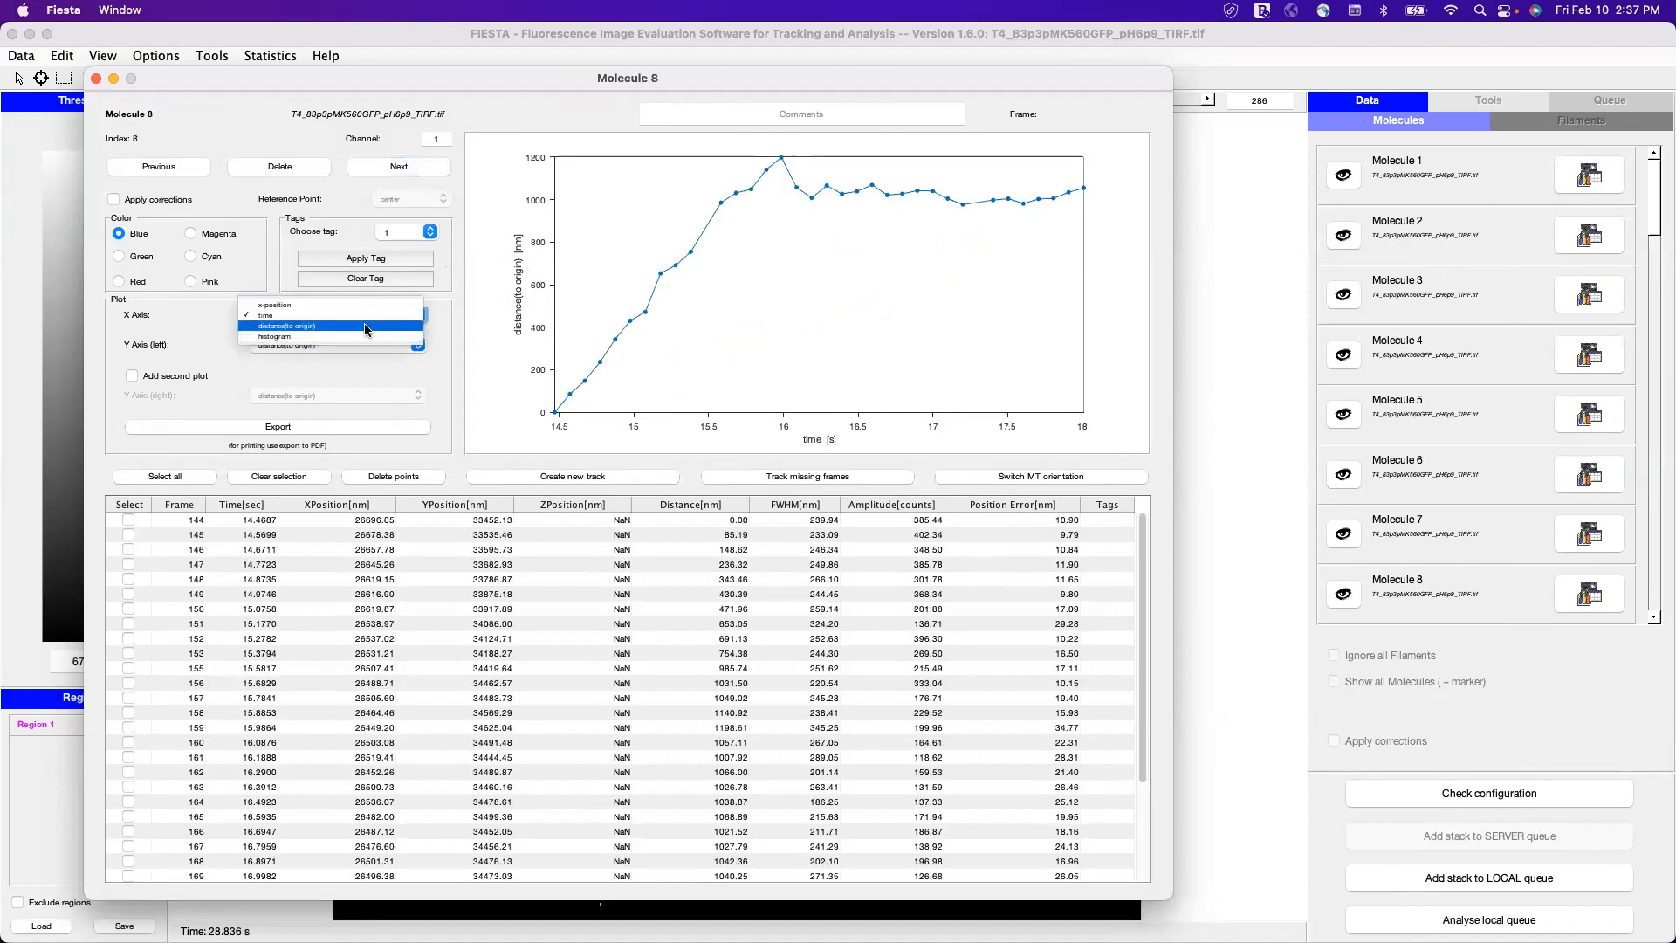
pyautogui.click(365, 326)
pyautogui.click(418, 346)
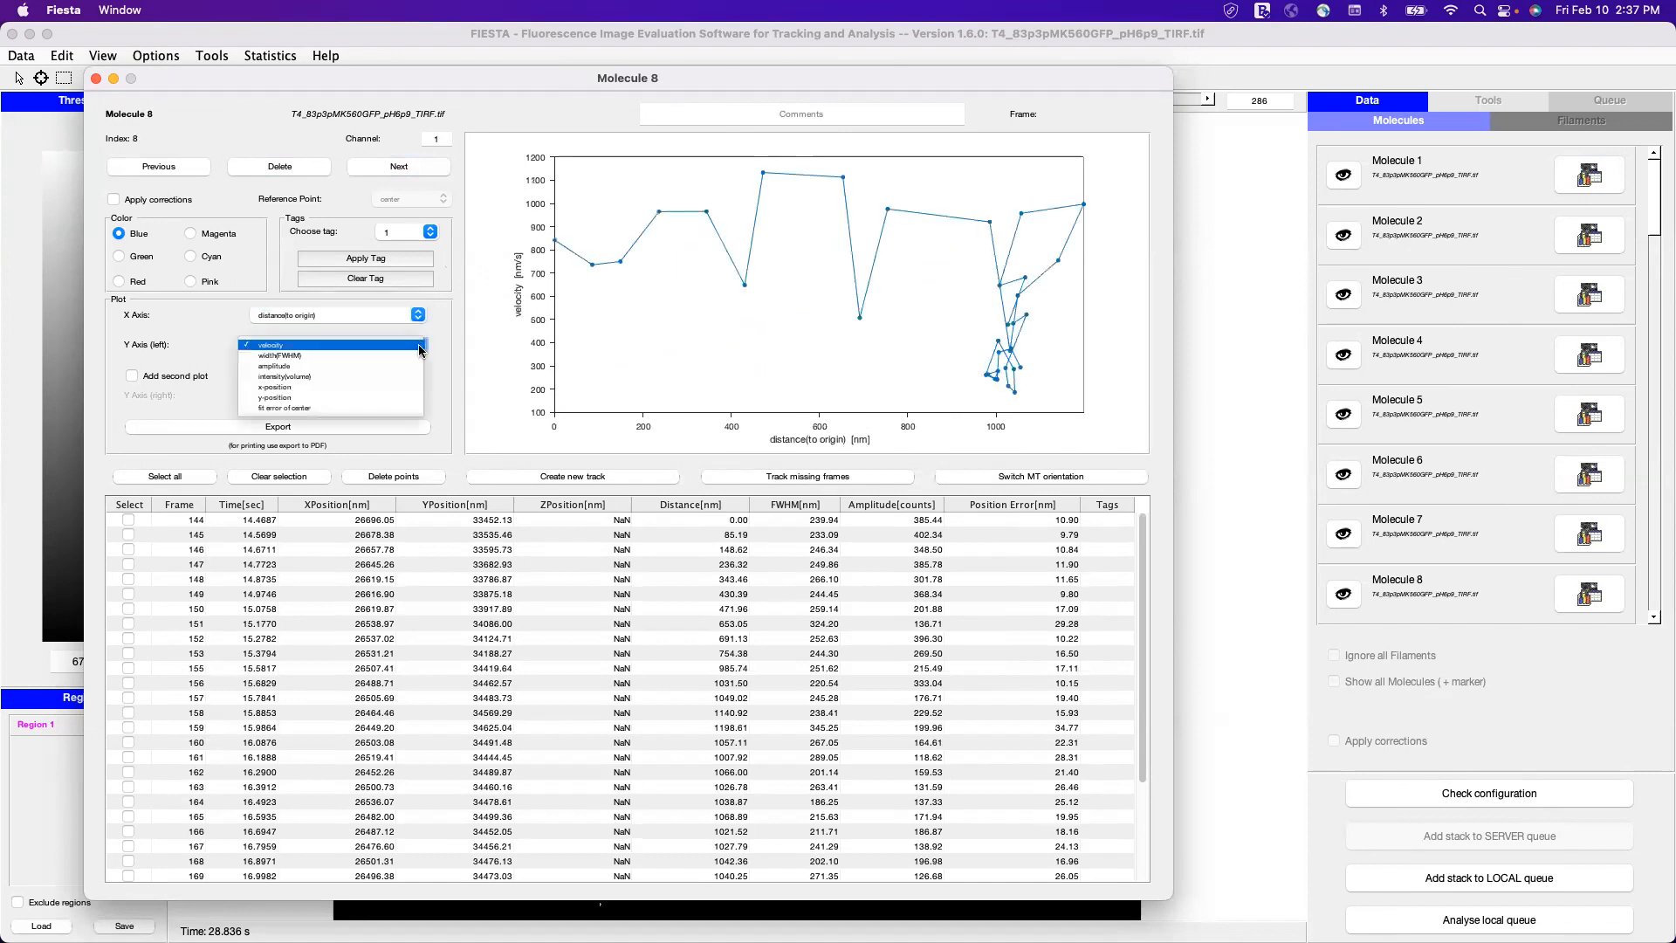
pyautogui.click(318, 366)
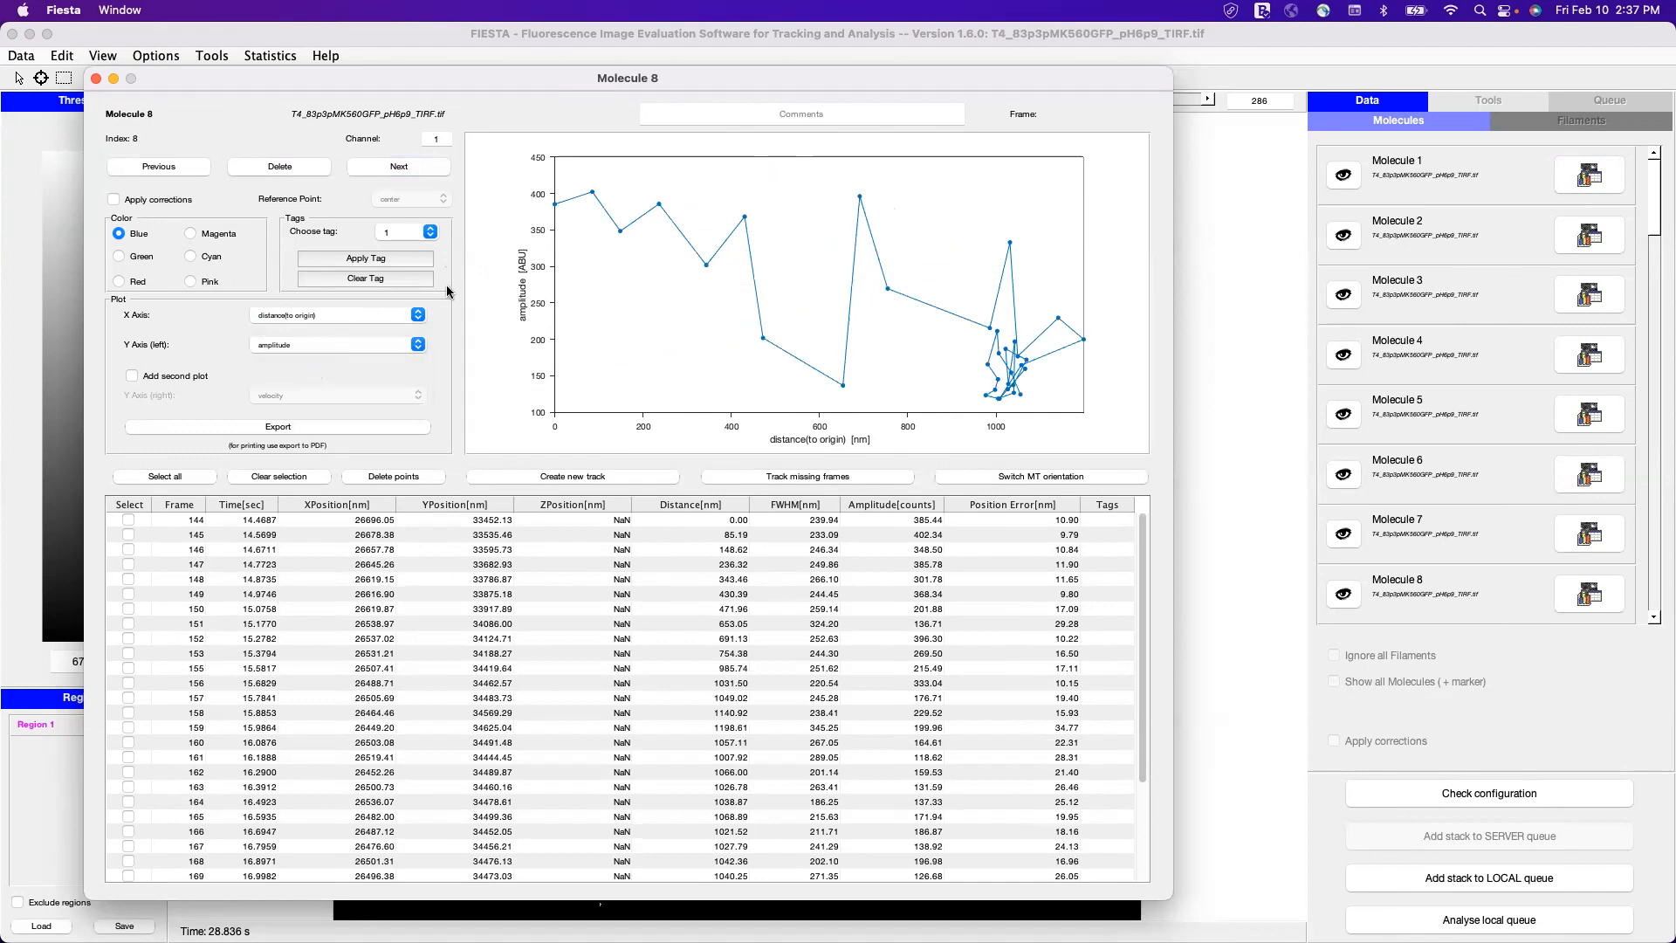
# Display histograms of Molecule 8's amplitude and velocity
pyautogui.click(418, 312)
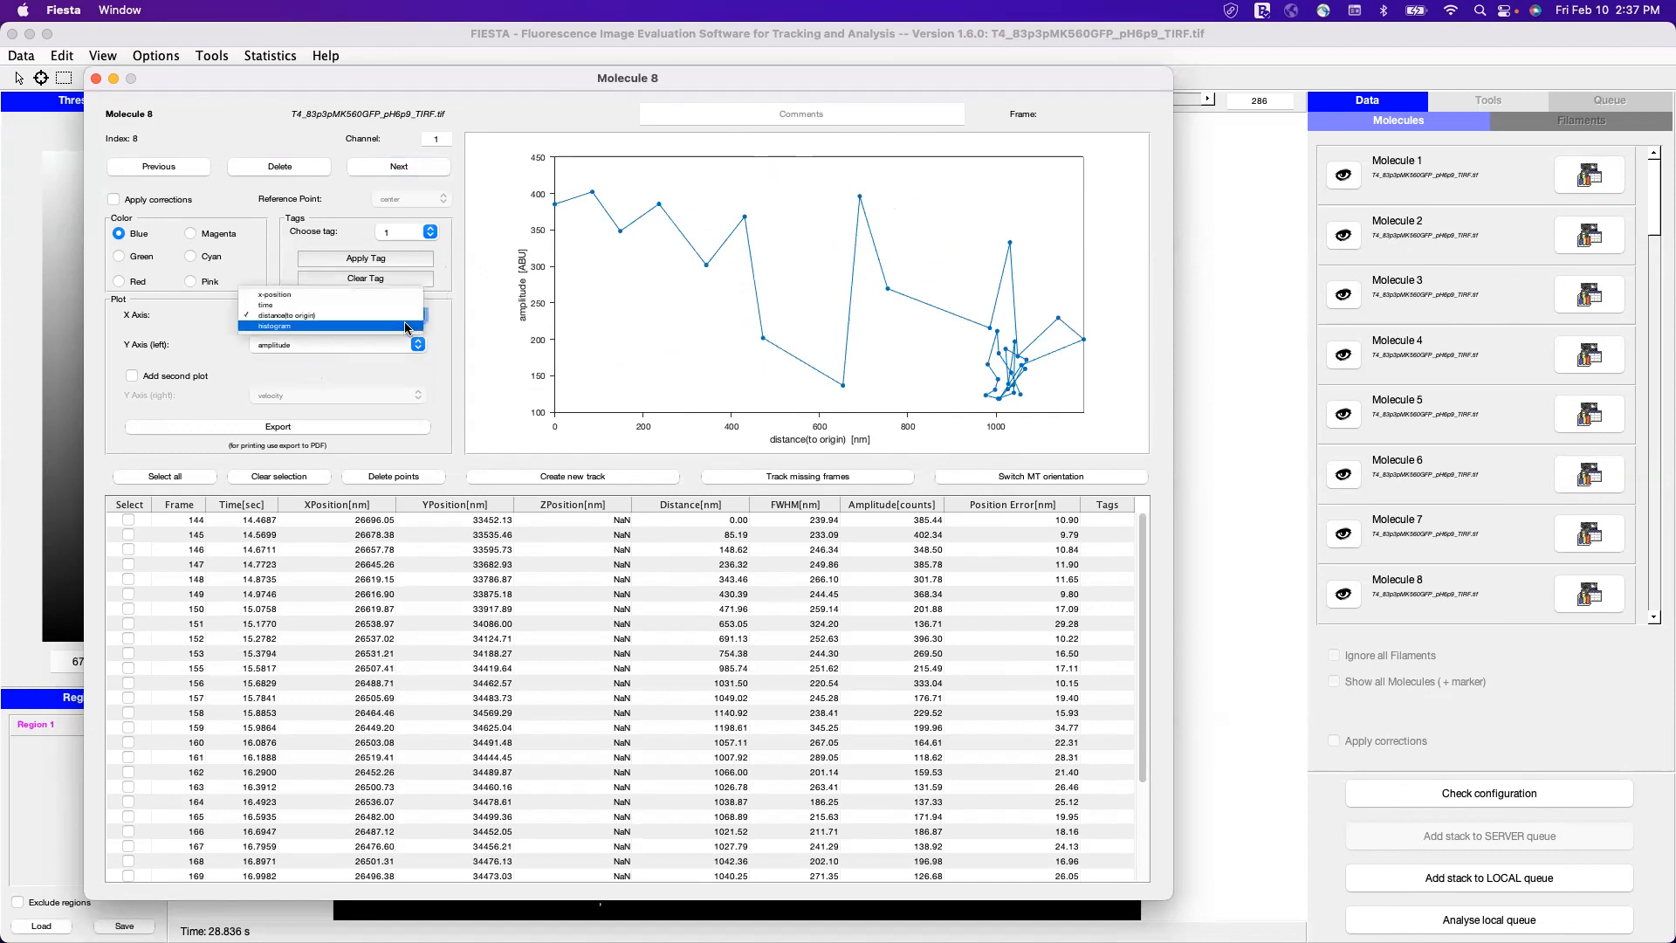
pyautogui.click(405, 321)
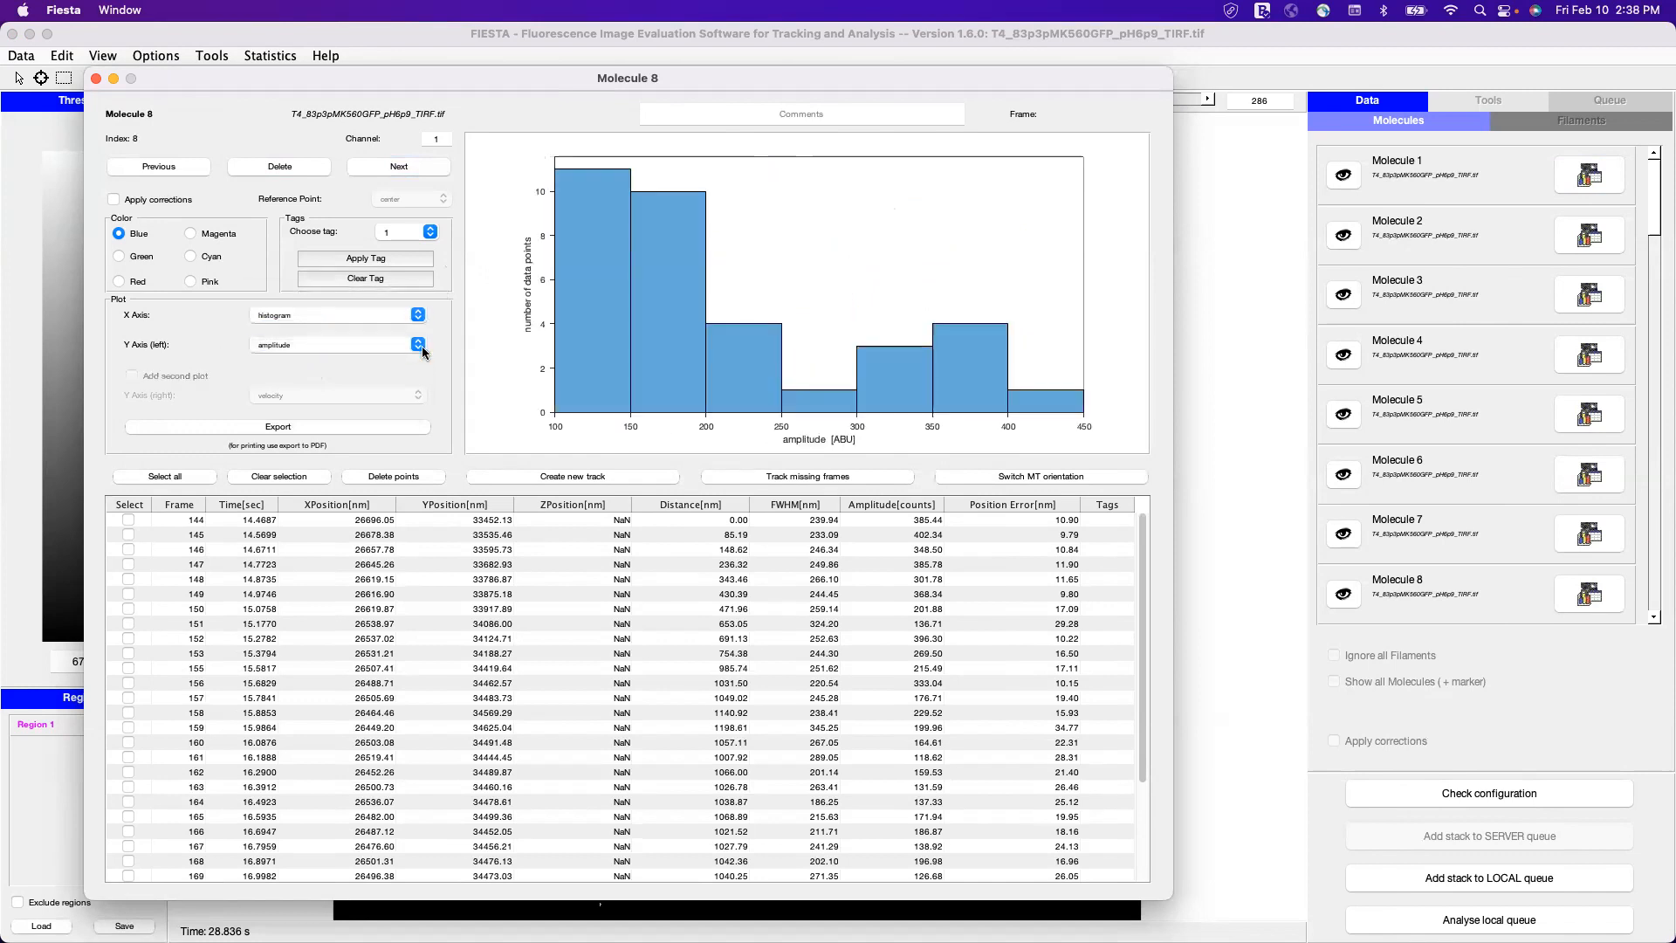
pyautogui.click(420, 347)
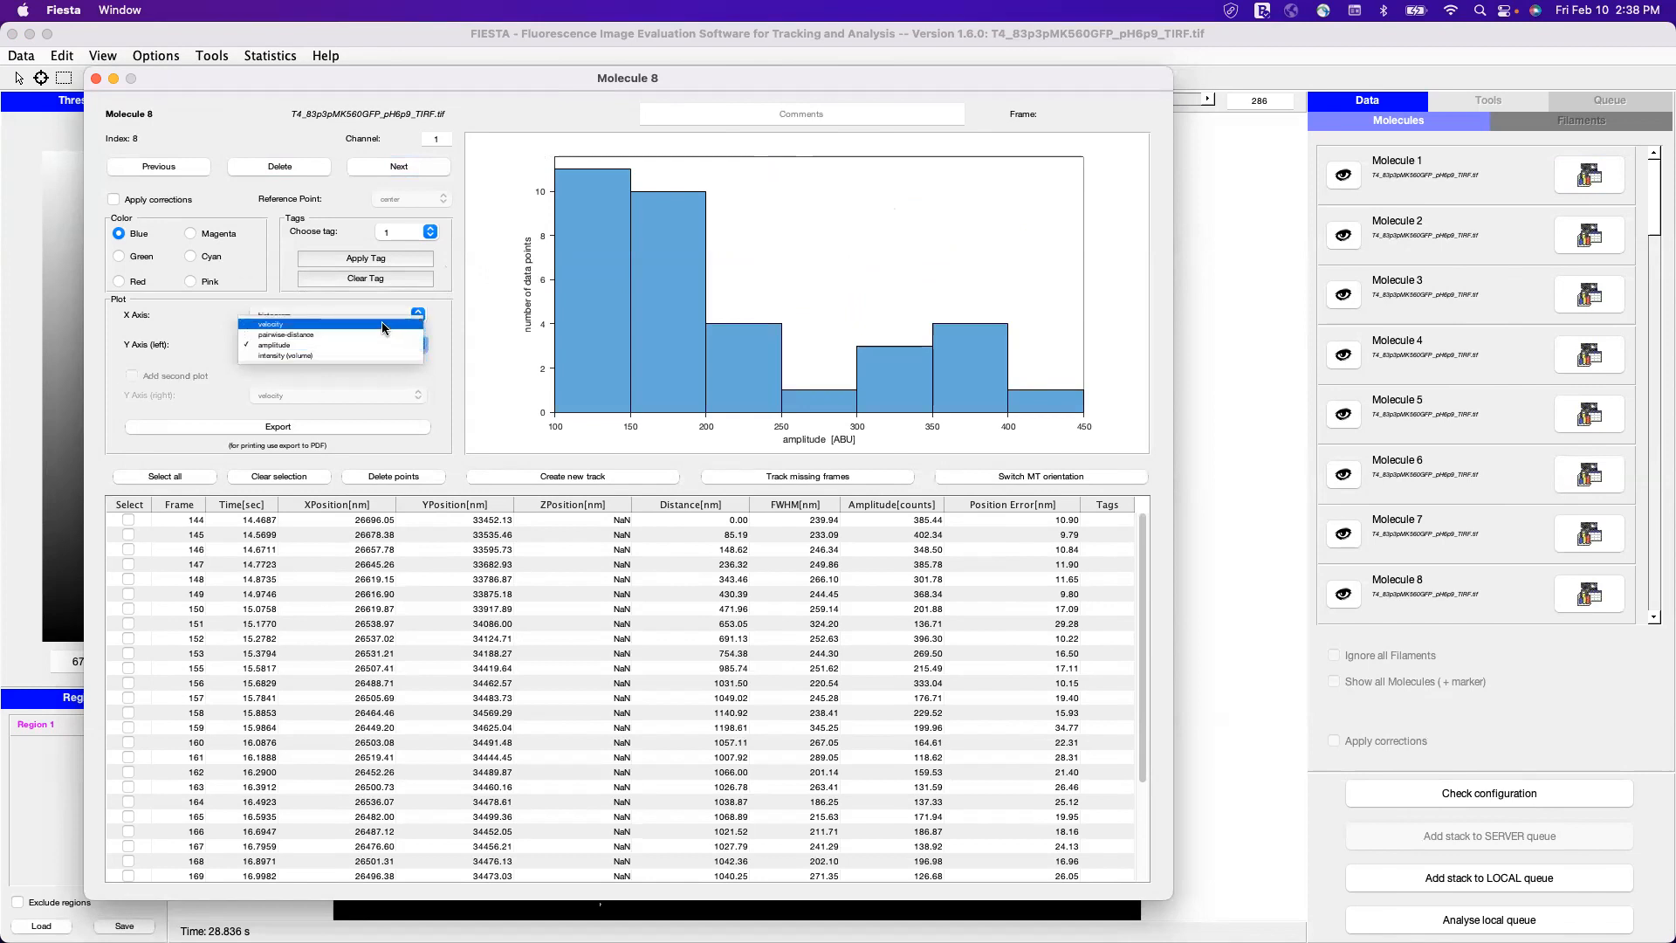
pyautogui.click(385, 326)
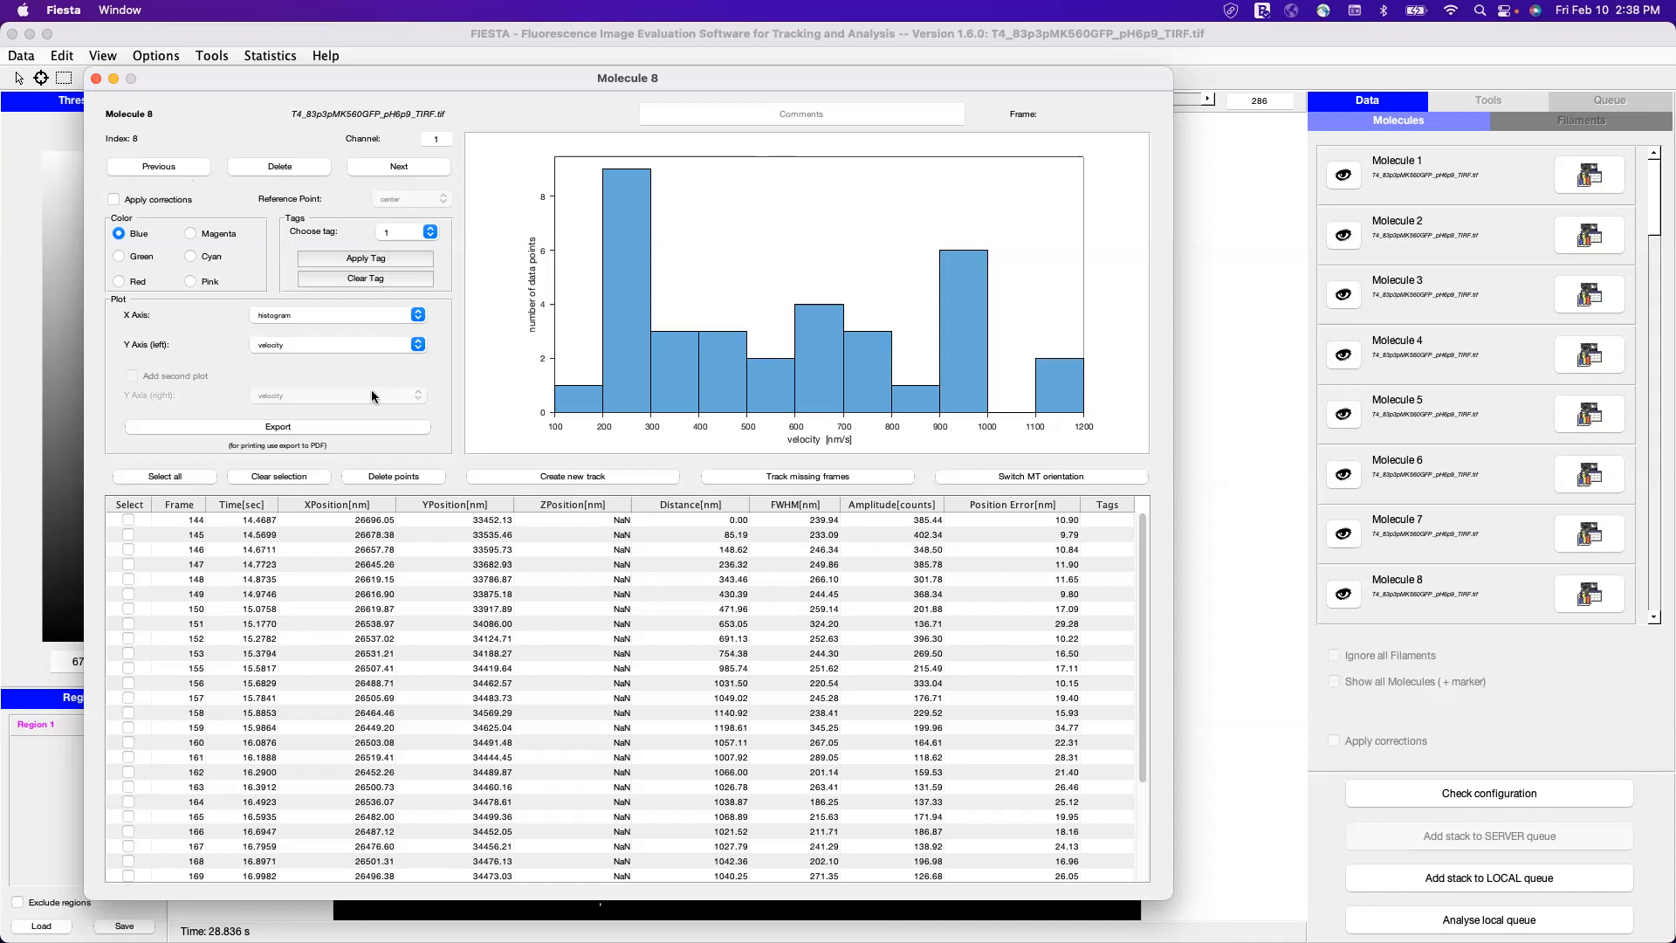
pyautogui.scroll(-5, 297, 626)
pyautogui.scroll(5, 297, 626)
# Switch Molecule 8's plot back to distance to origin against time
pyautogui.click(368, 313)
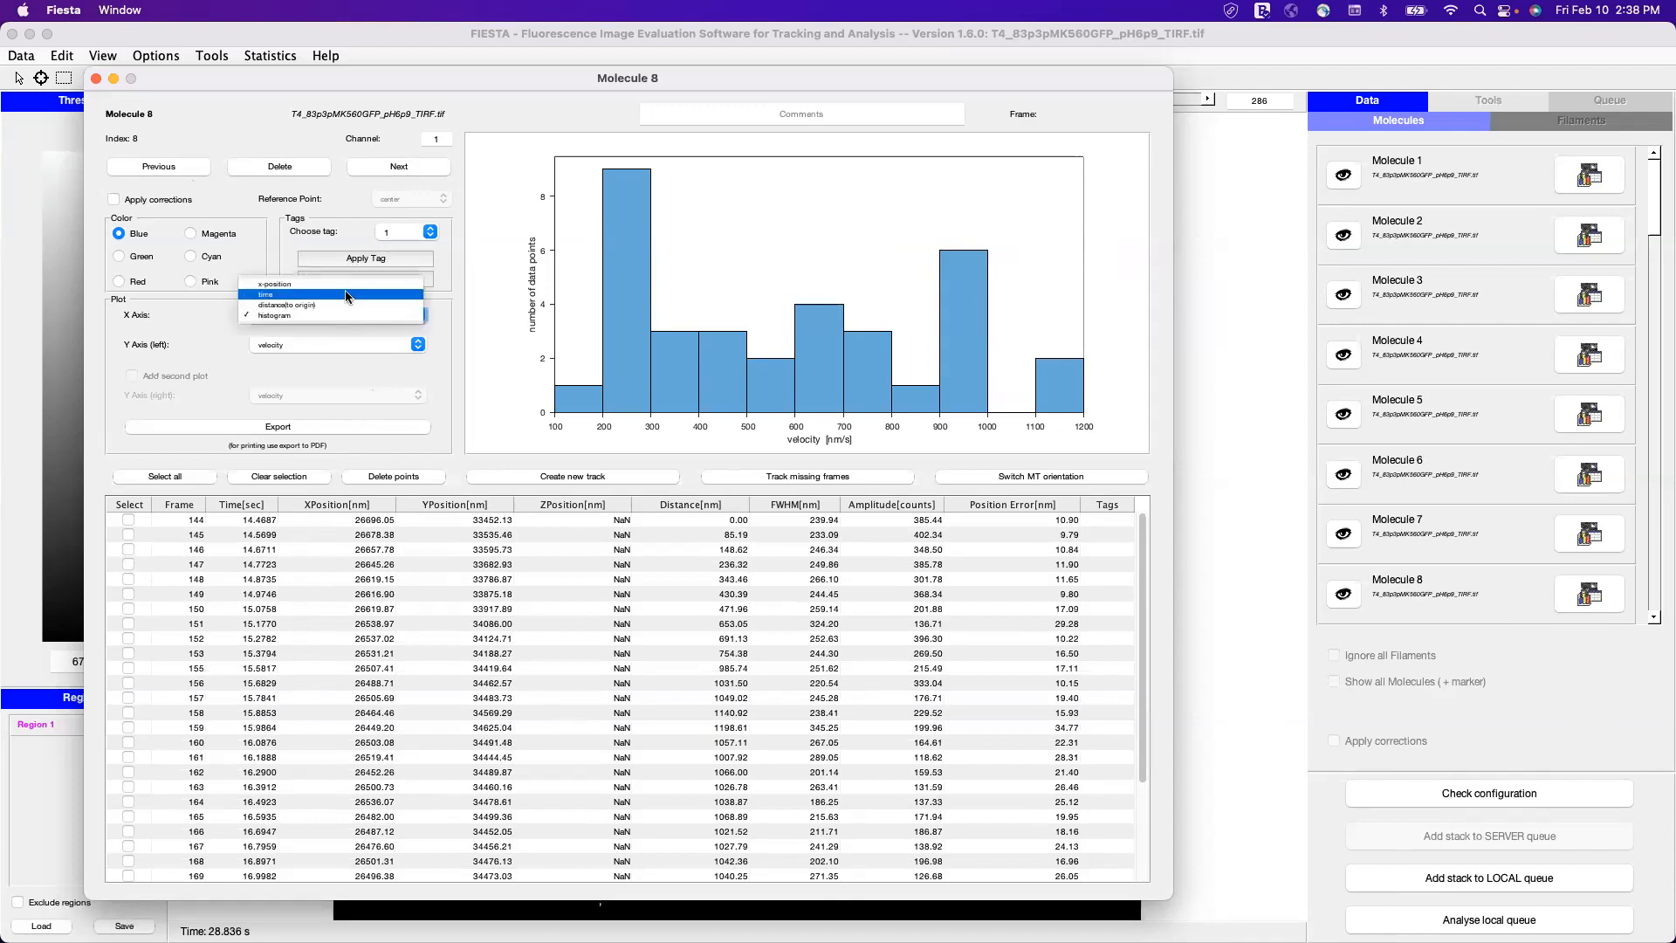
pyautogui.click(367, 295)
pyautogui.click(356, 346)
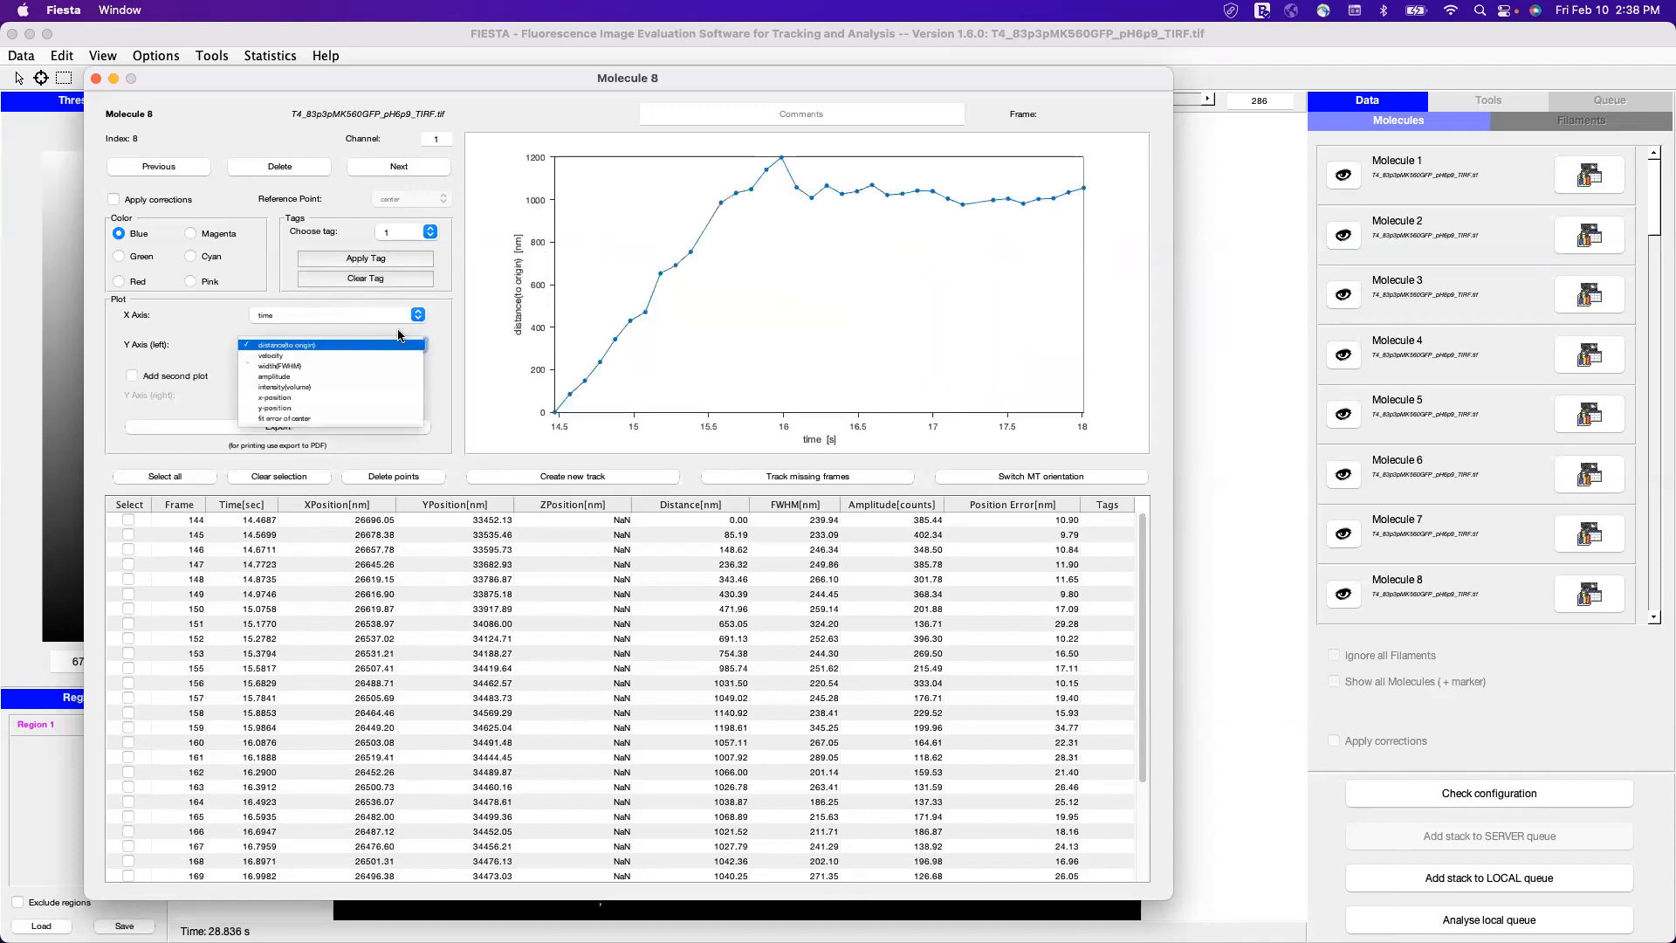
pyautogui.click(450, 342)
pyautogui.click(645, 312)
# Select the points at frames 151 and 152 of Molecule 8 and go back two tracks
pyautogui.click(129, 638)
pyautogui.click(128, 624)
pyautogui.click(128, 608)
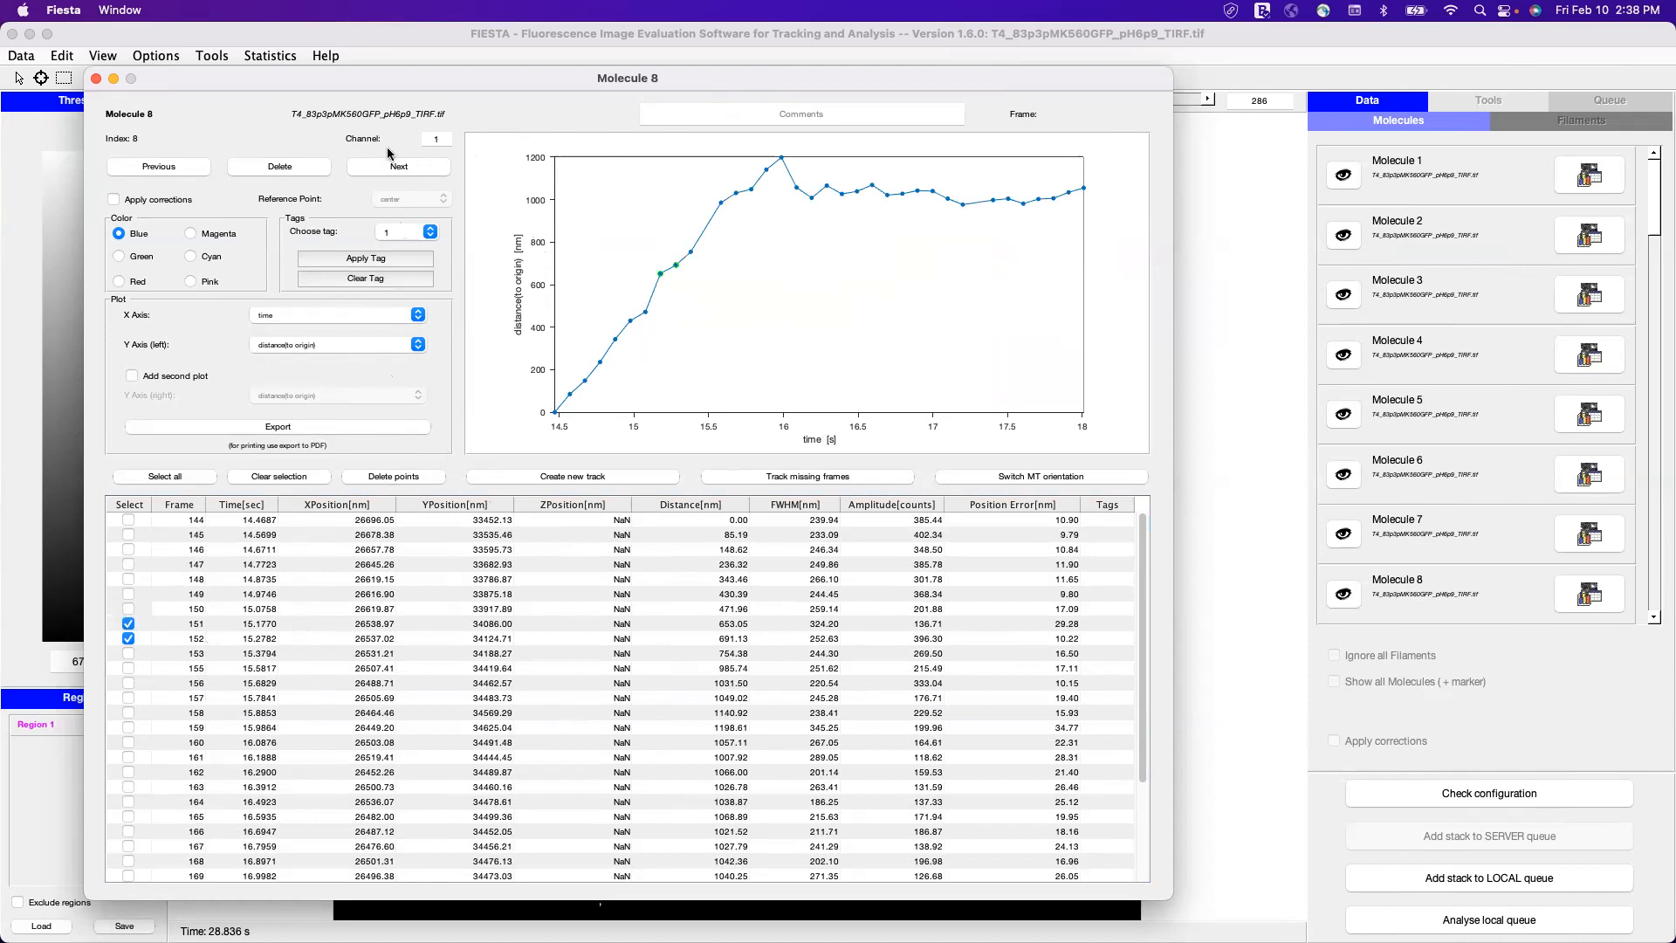
pyautogui.click(164, 168)
pyautogui.click(164, 168)
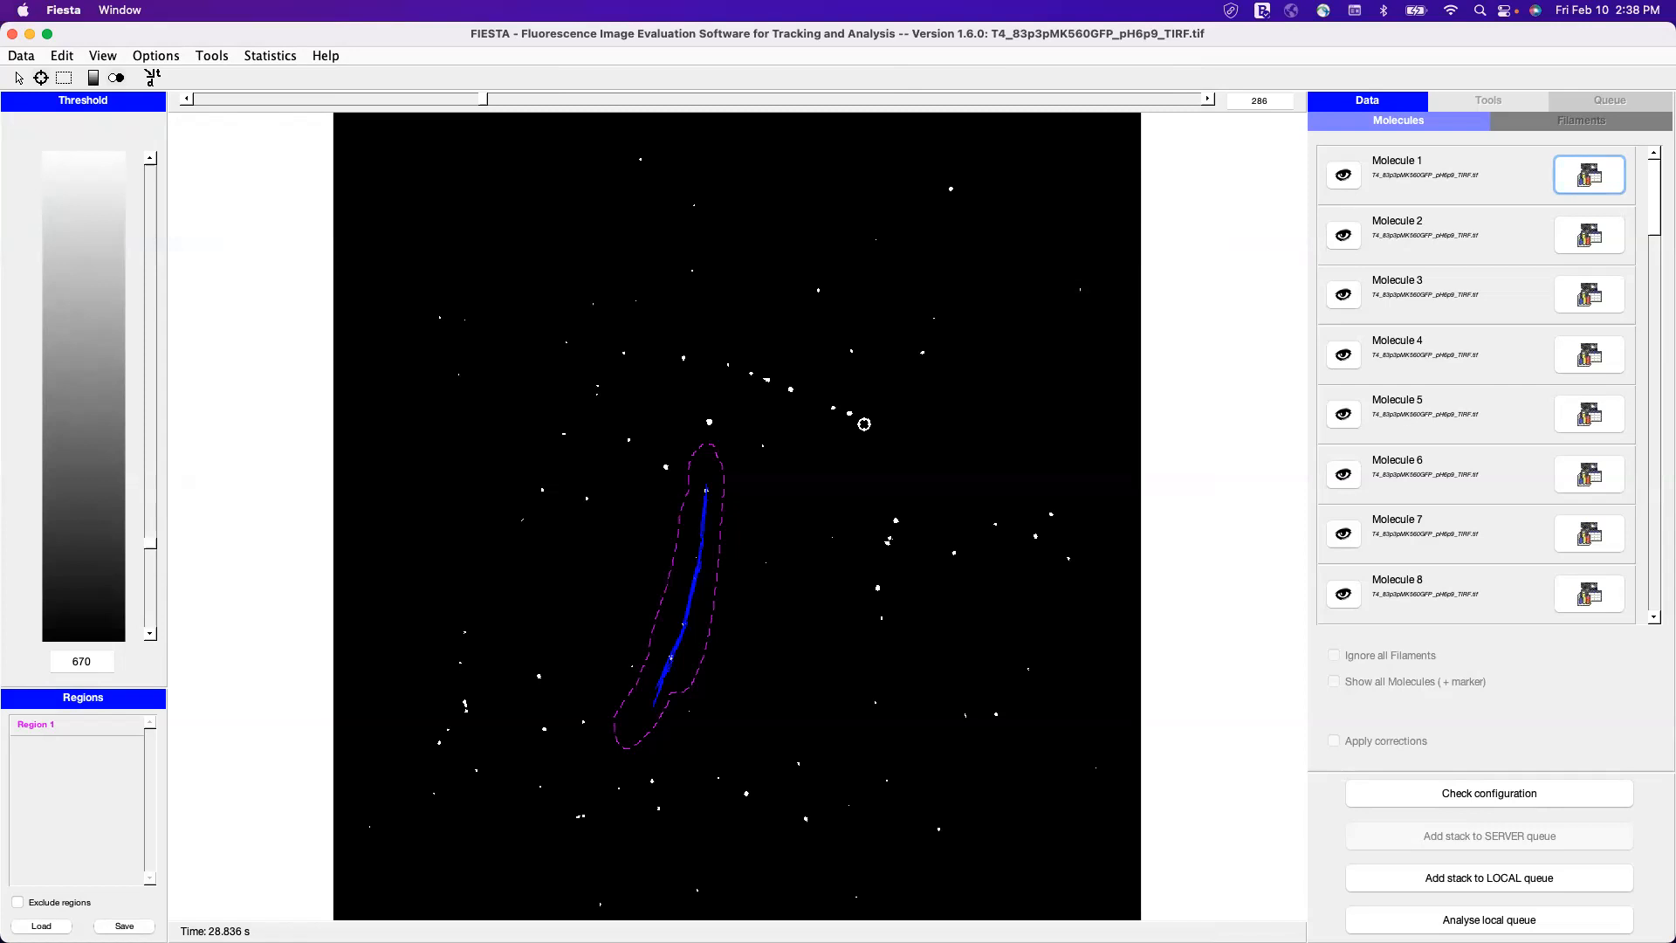
pyautogui.click(154, 59)
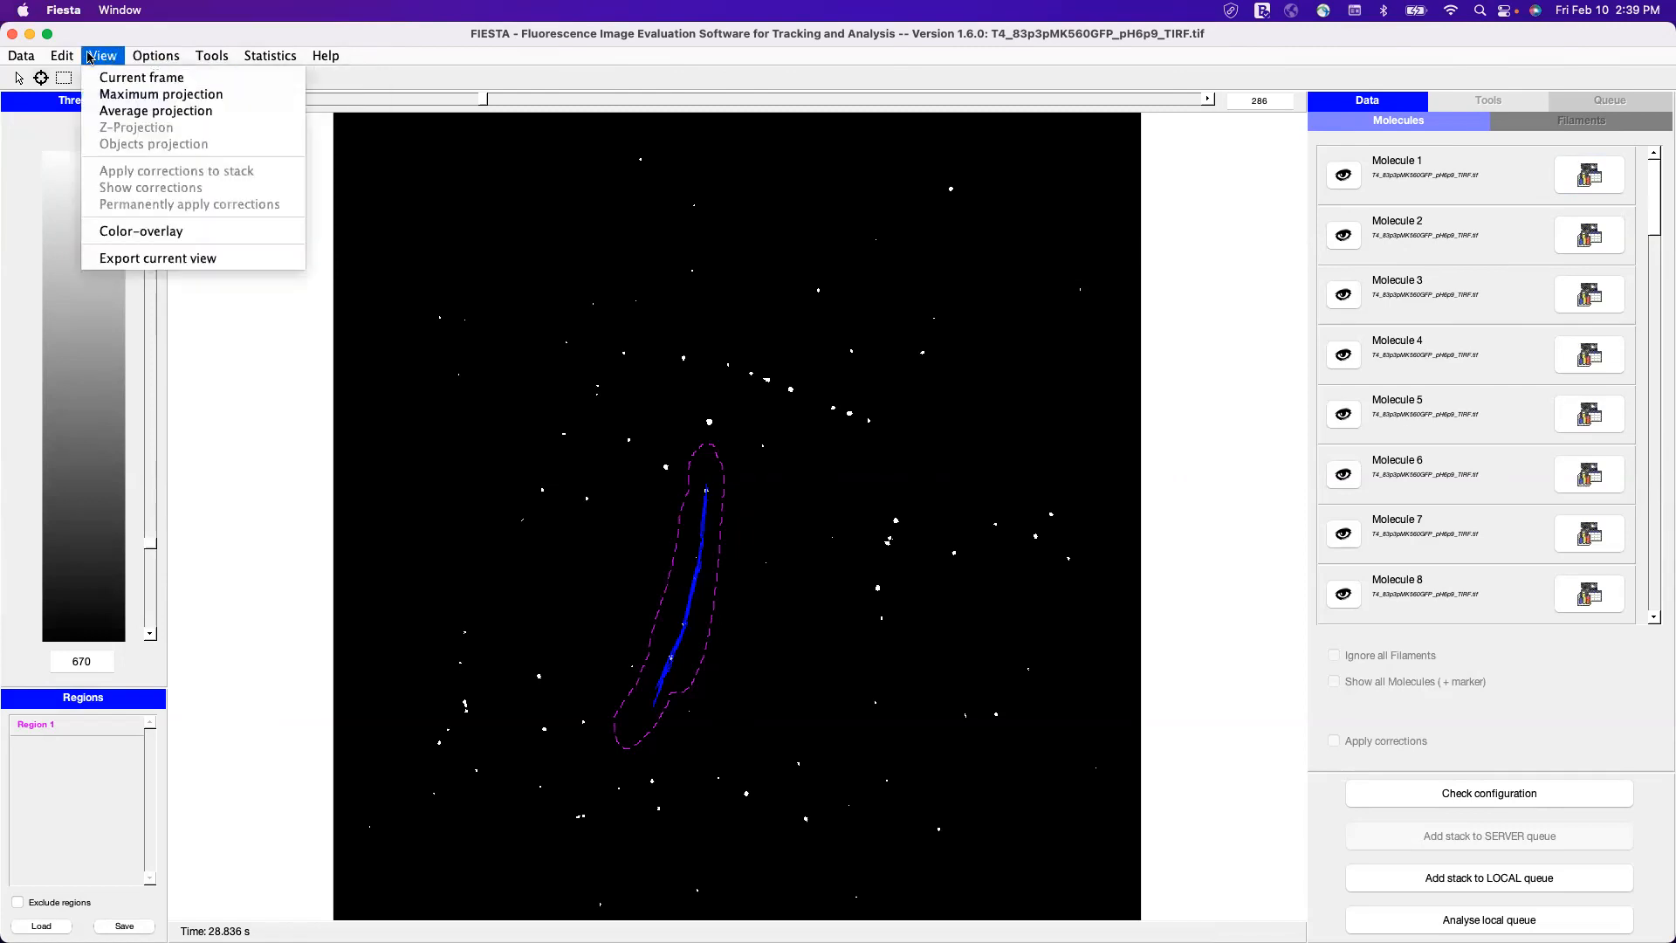
pyautogui.moveTo(73, 59)
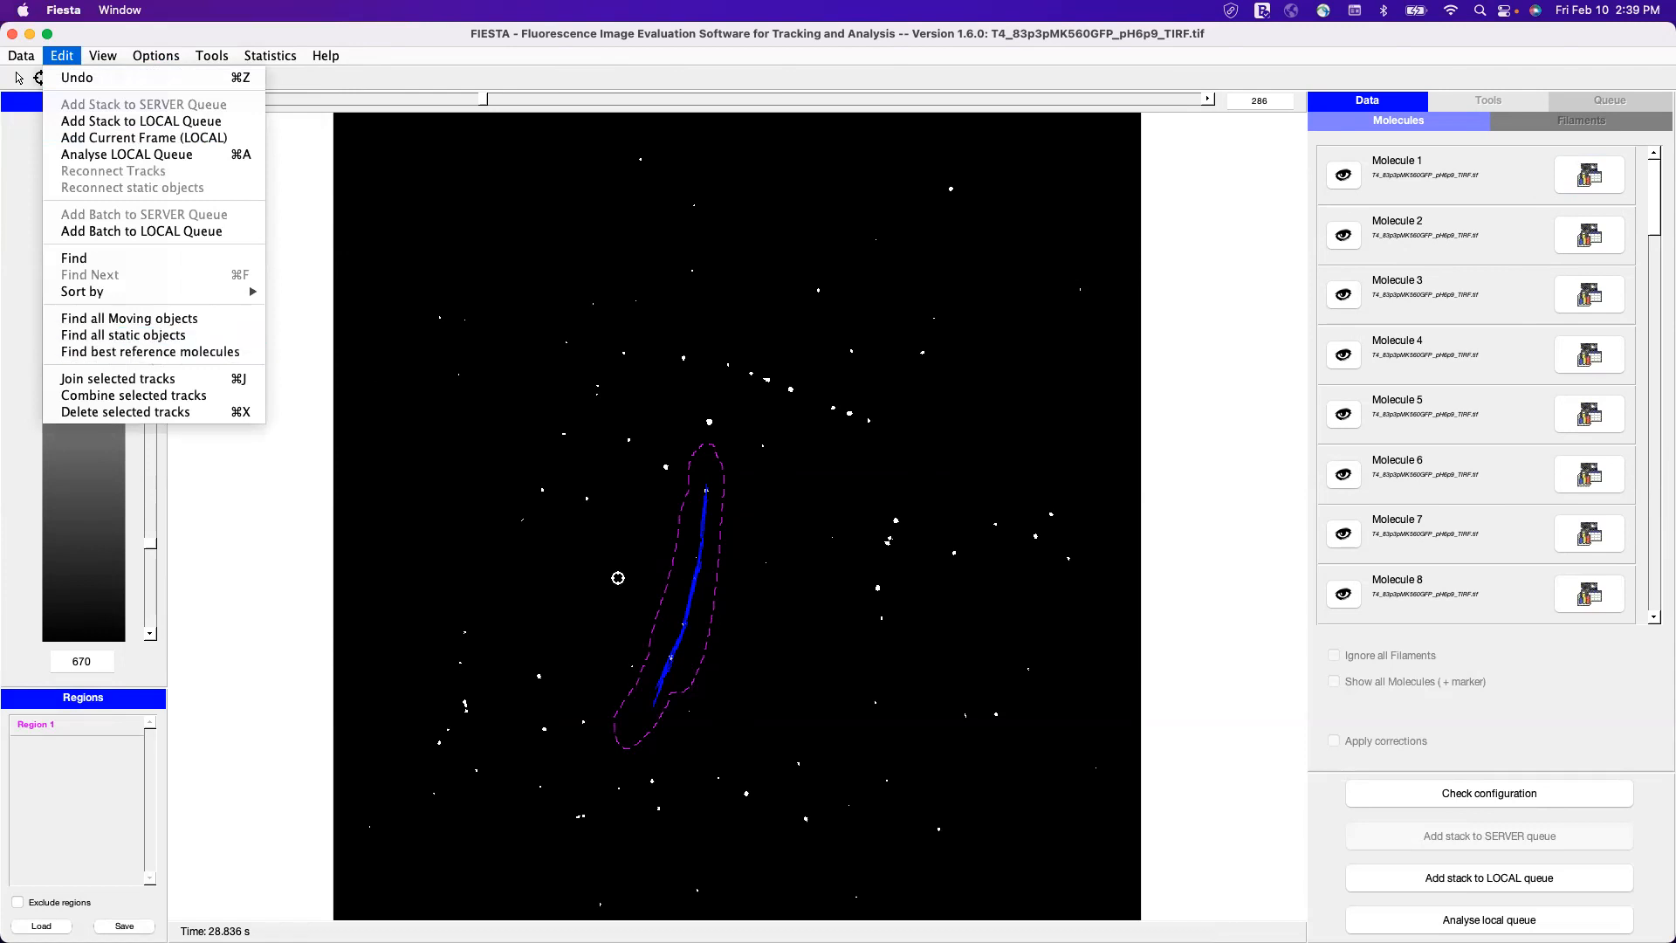
pyautogui.click(833, 540)
# Draw a second freehand region beside the upper end of Region 1 and delete it again
pyautogui.moveTo(833, 539)
pyautogui.mouseDown()
pyautogui.moveTo(711, 390)
pyautogui.moveTo(767, 408)
pyautogui.mouseUp()
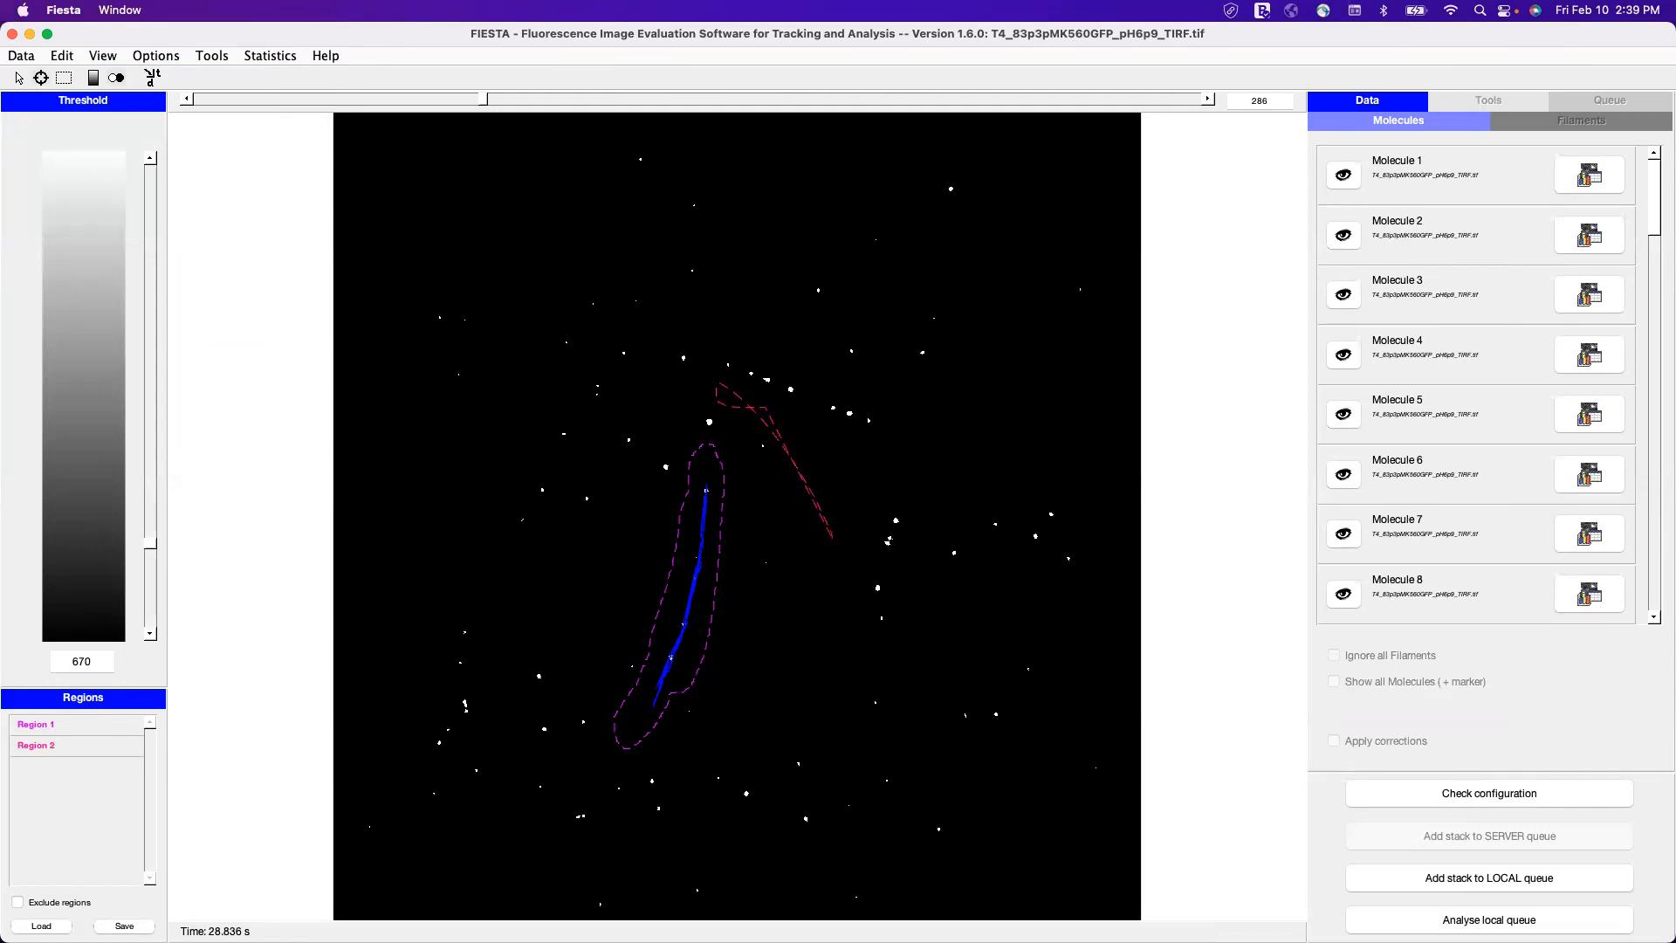
pyautogui.rightClick(68, 748)
pyautogui.click(88, 757)
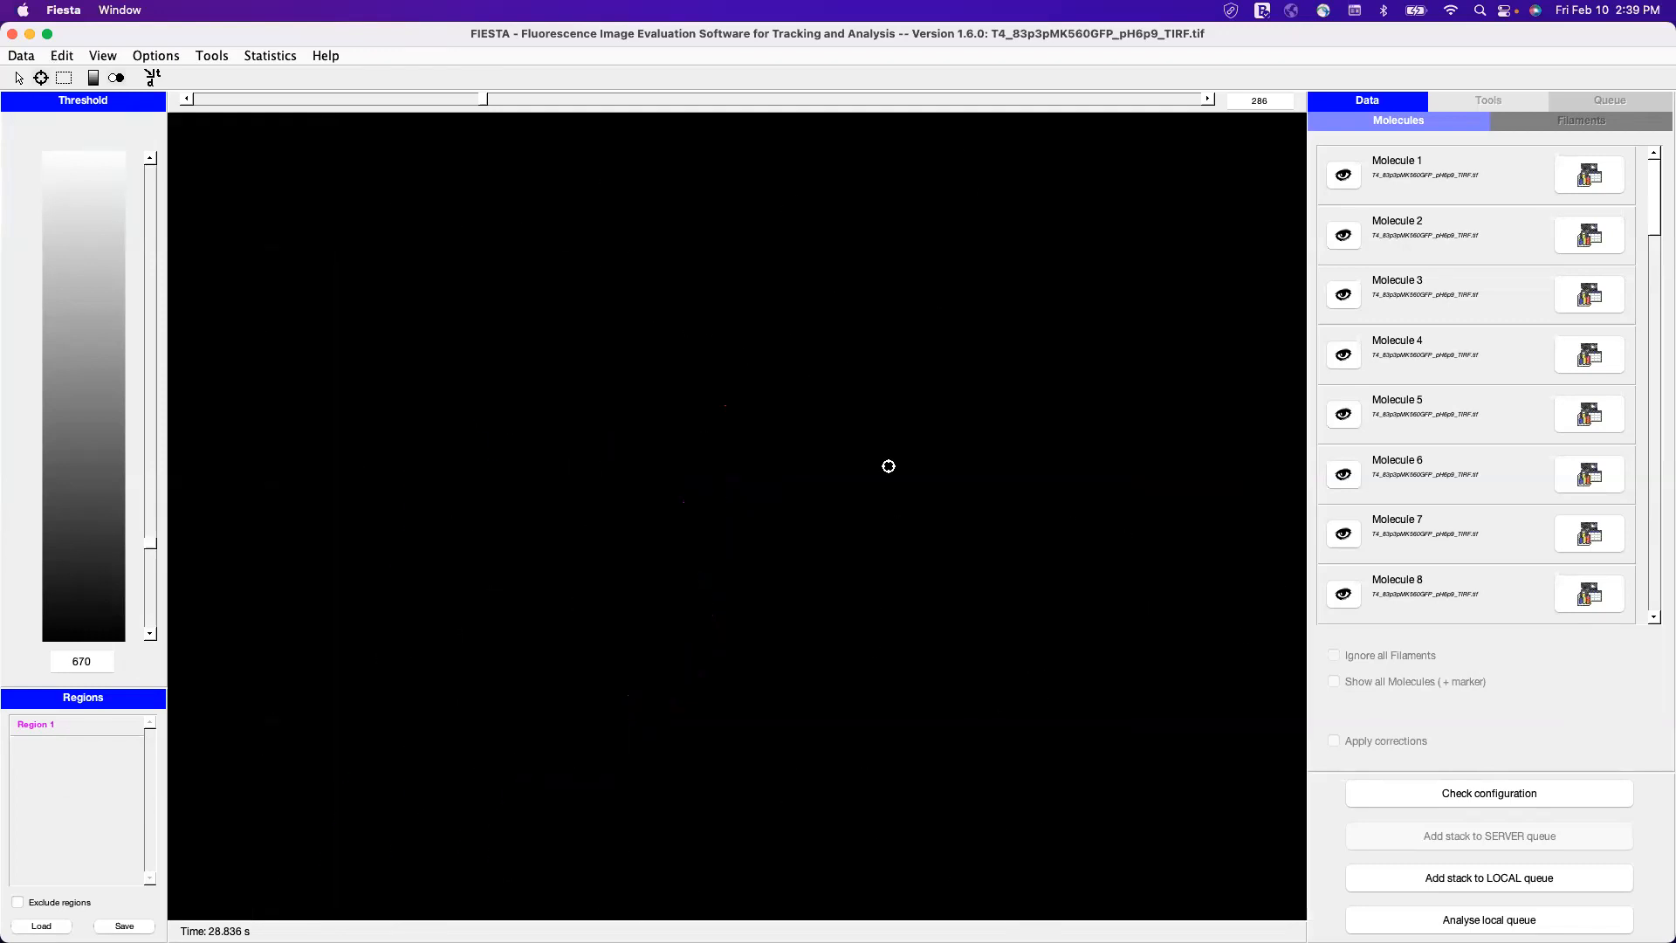
# Go to frame 955 and draw a second freehand region around the small isolated spot to the upper right of Region 1
pyautogui.moveTo(483, 99); pyautogui.dragTo(526, 162)
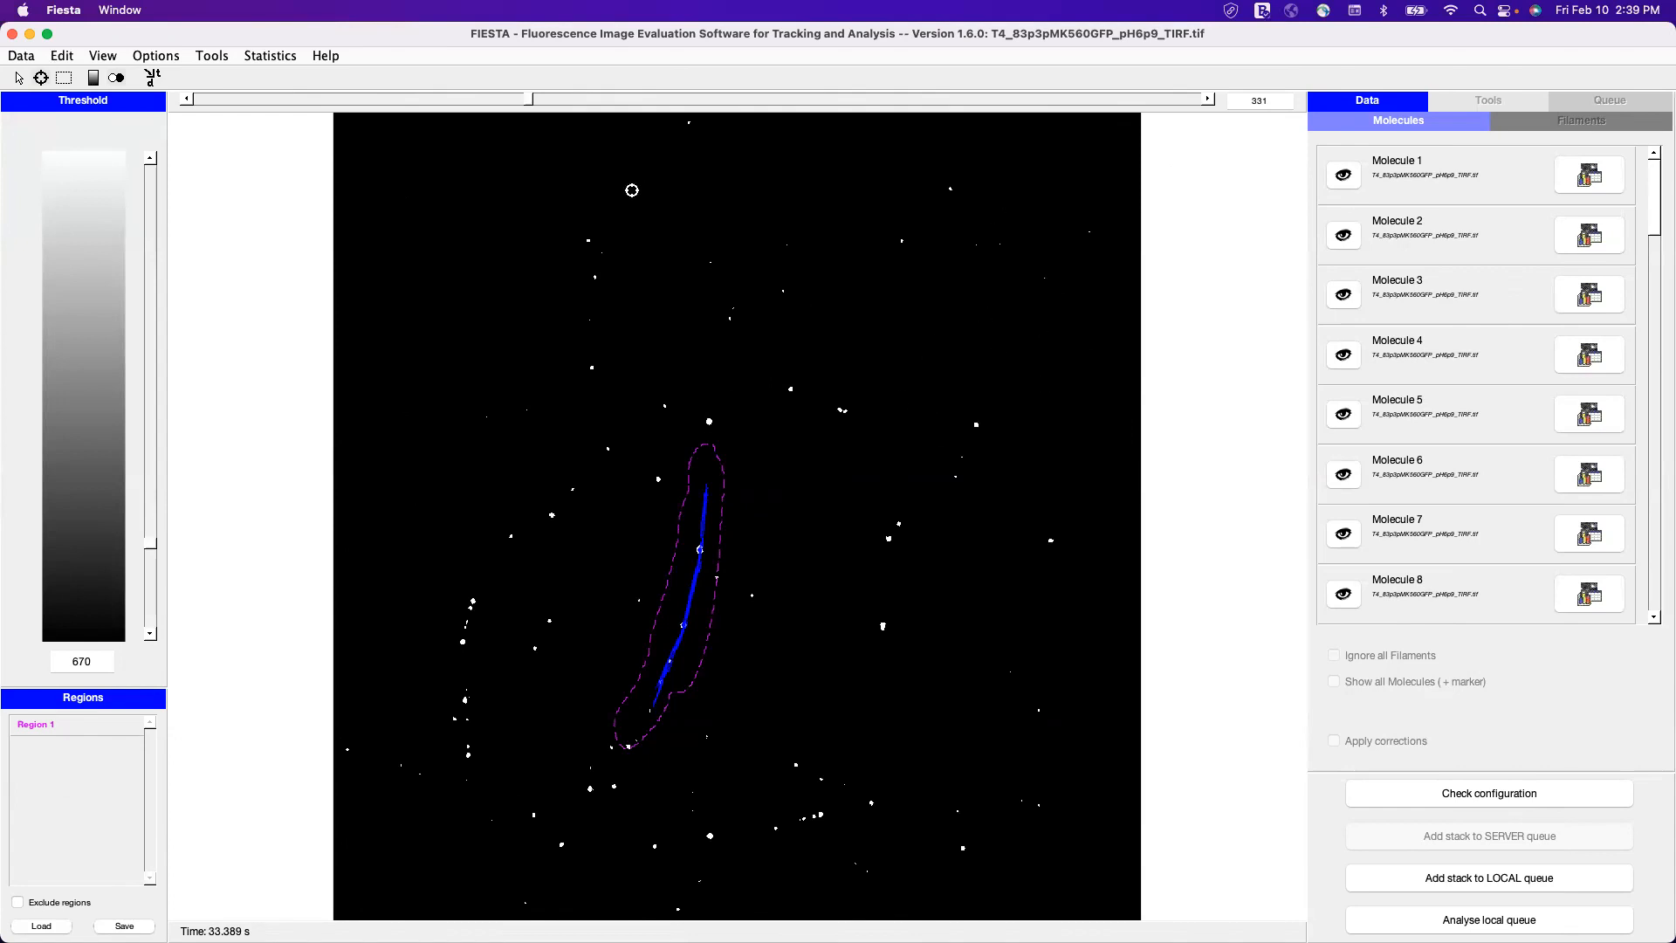
pyautogui.moveTo(531, 99); pyautogui.dragTo(1152, 99)
pyautogui.moveTo(976, 362); pyautogui.dragTo(1027, 401)
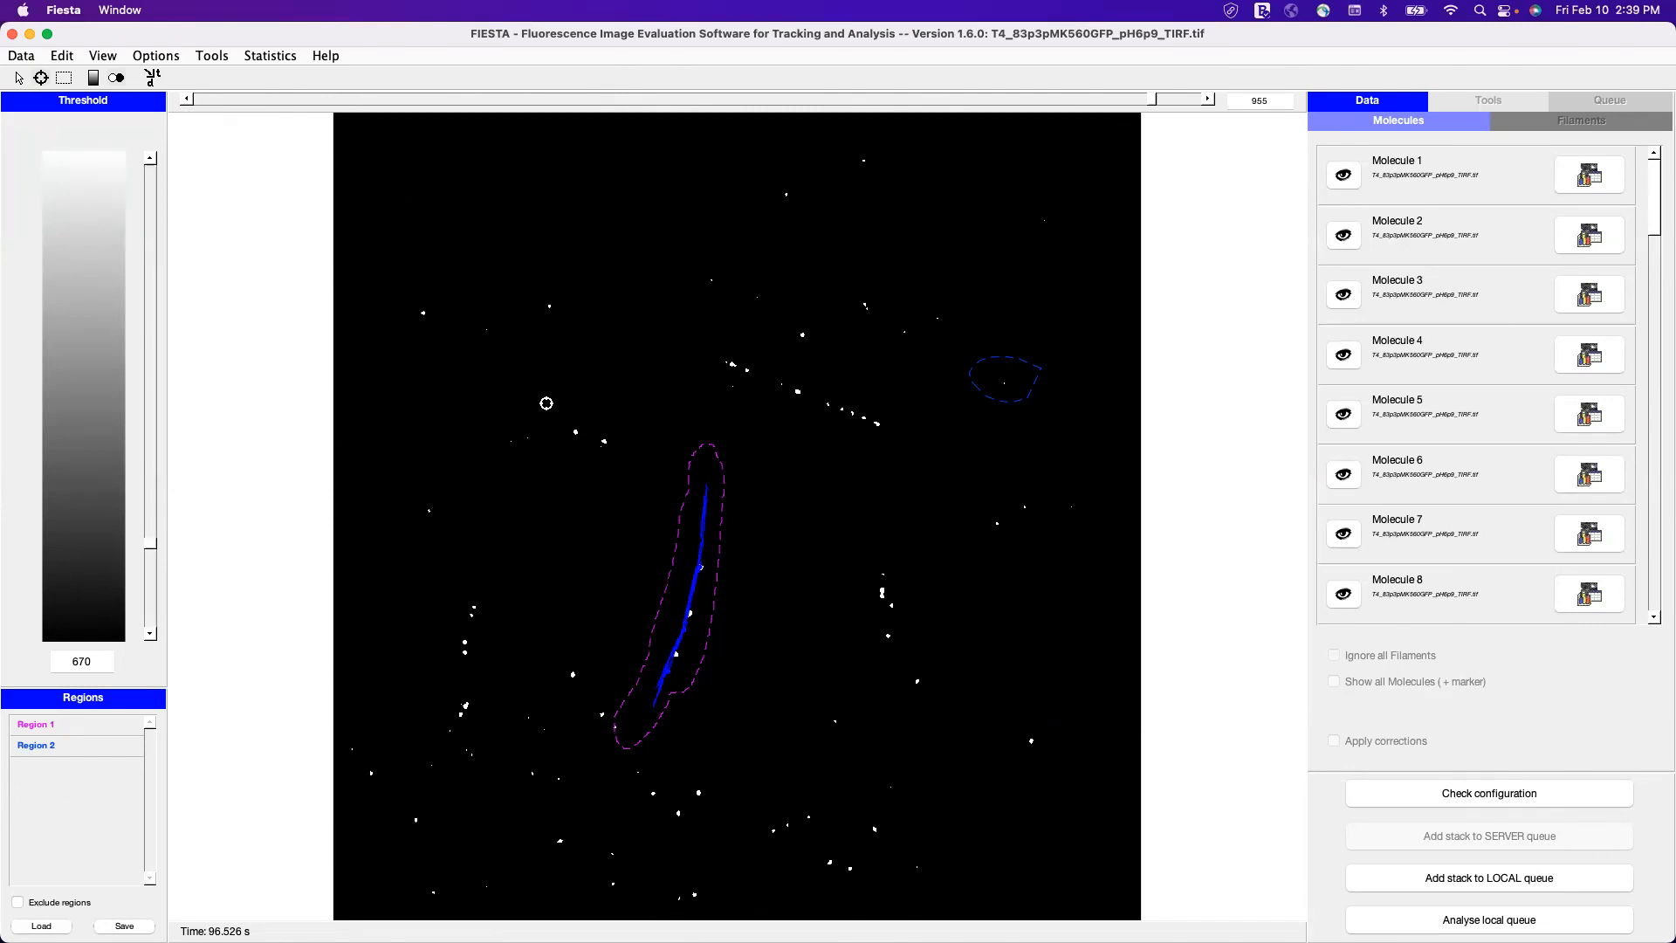
# Find the 5 best reference molecules and look through the molecule list
pyautogui.click(63, 56)
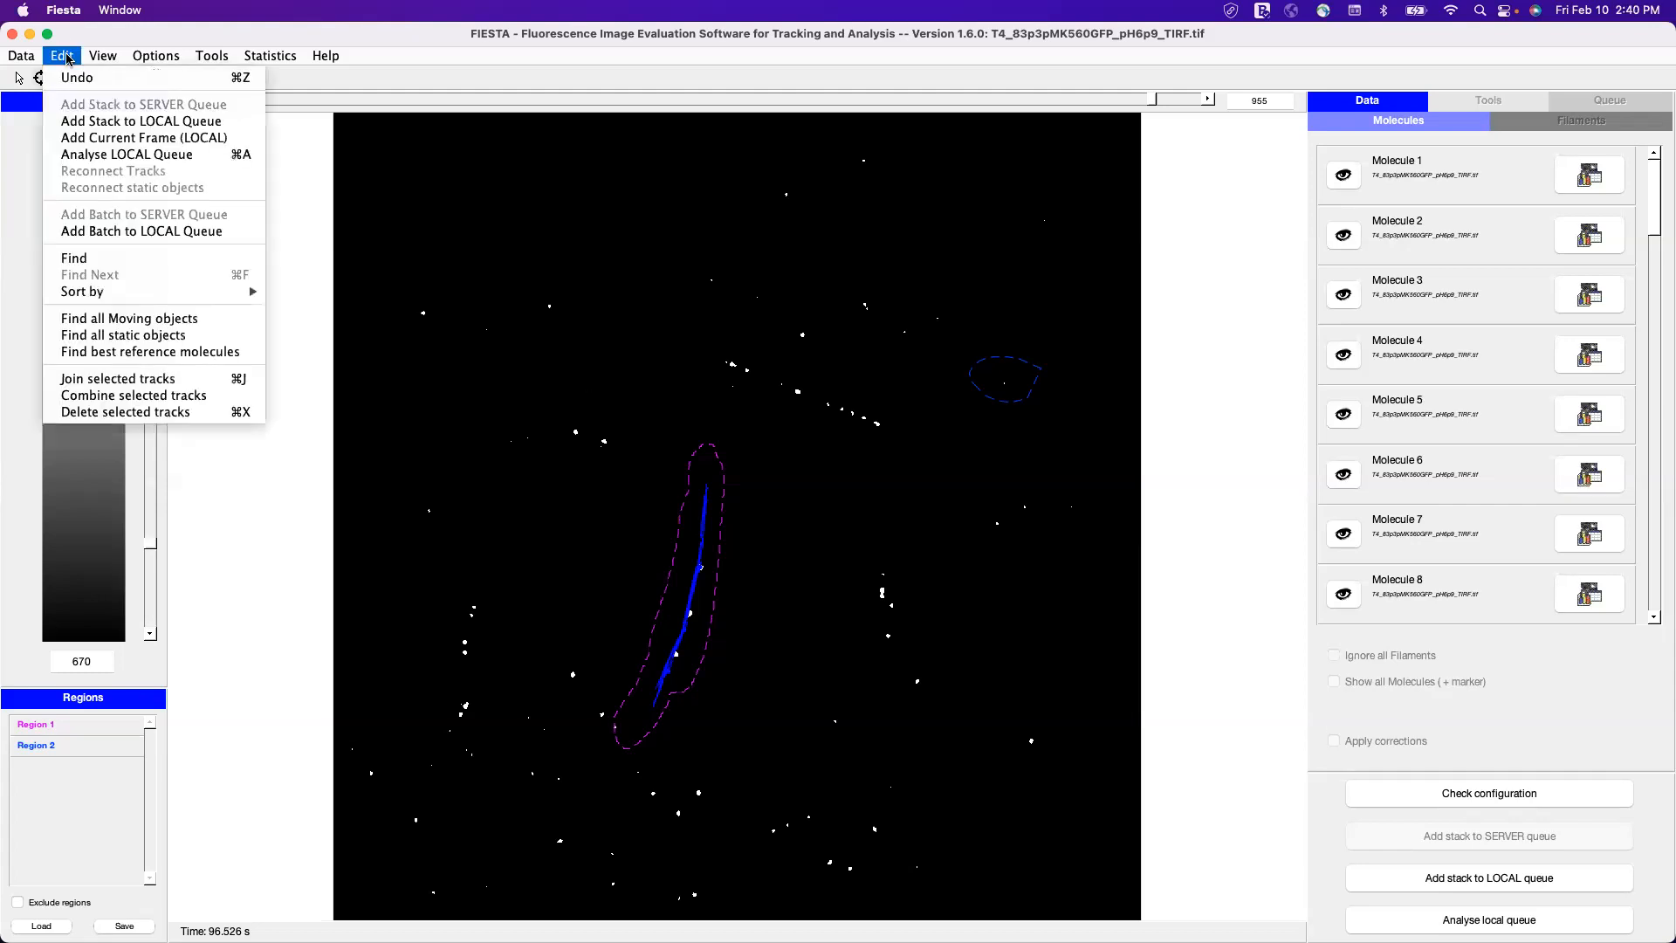
pyautogui.click(162, 352)
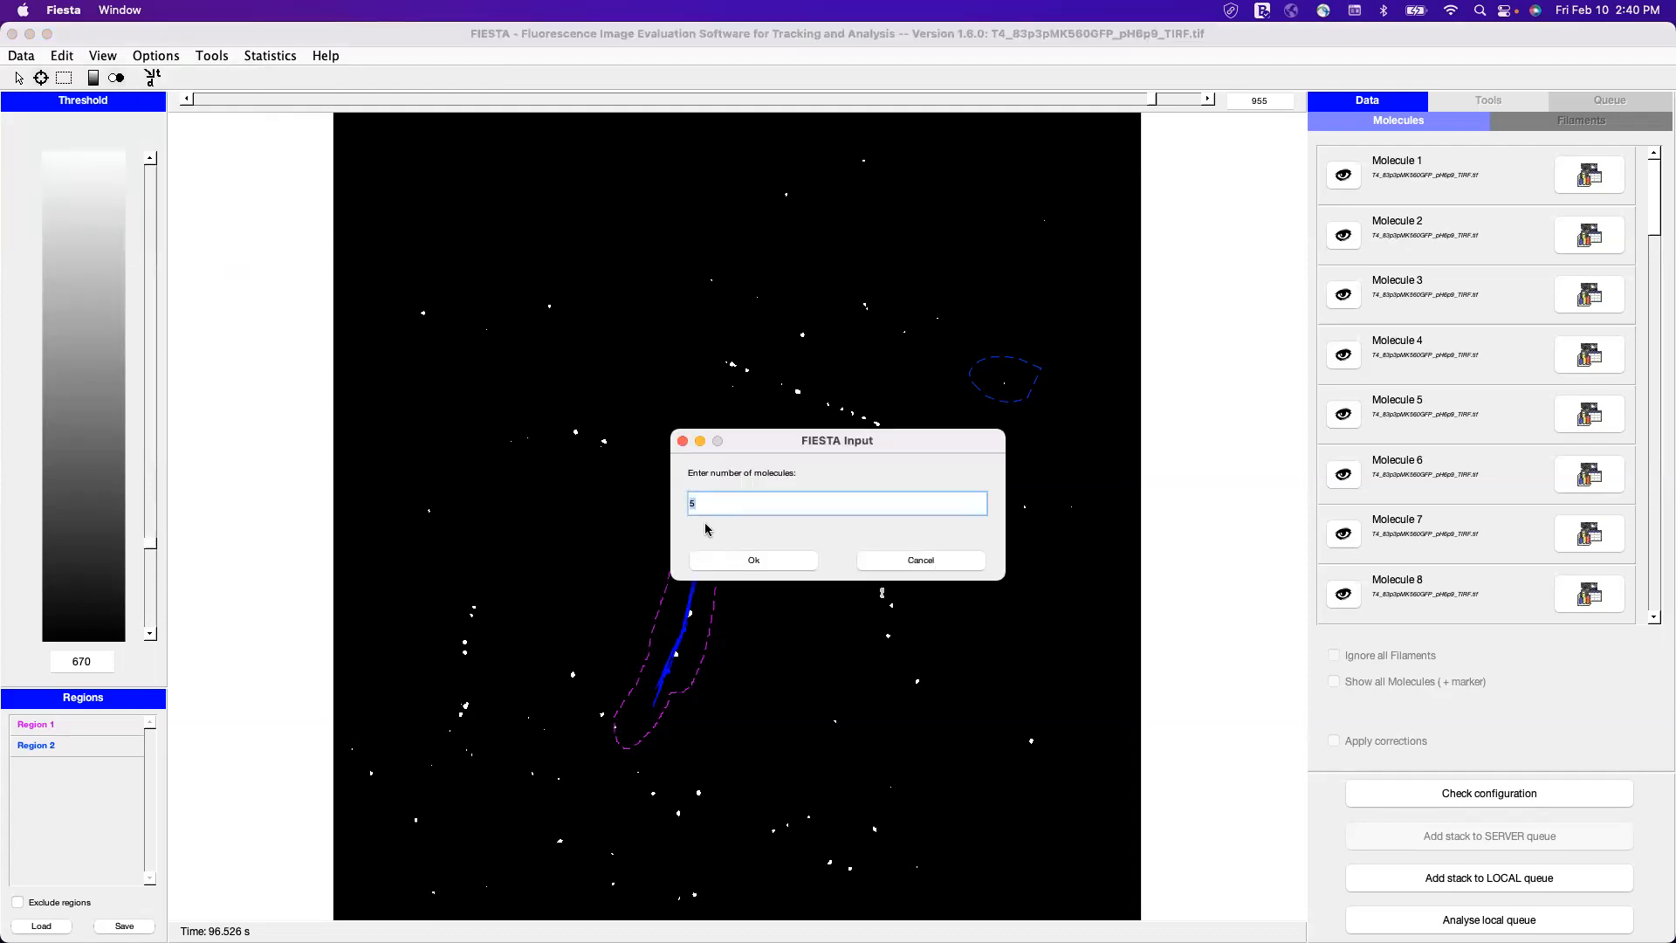
pyautogui.click(739, 563)
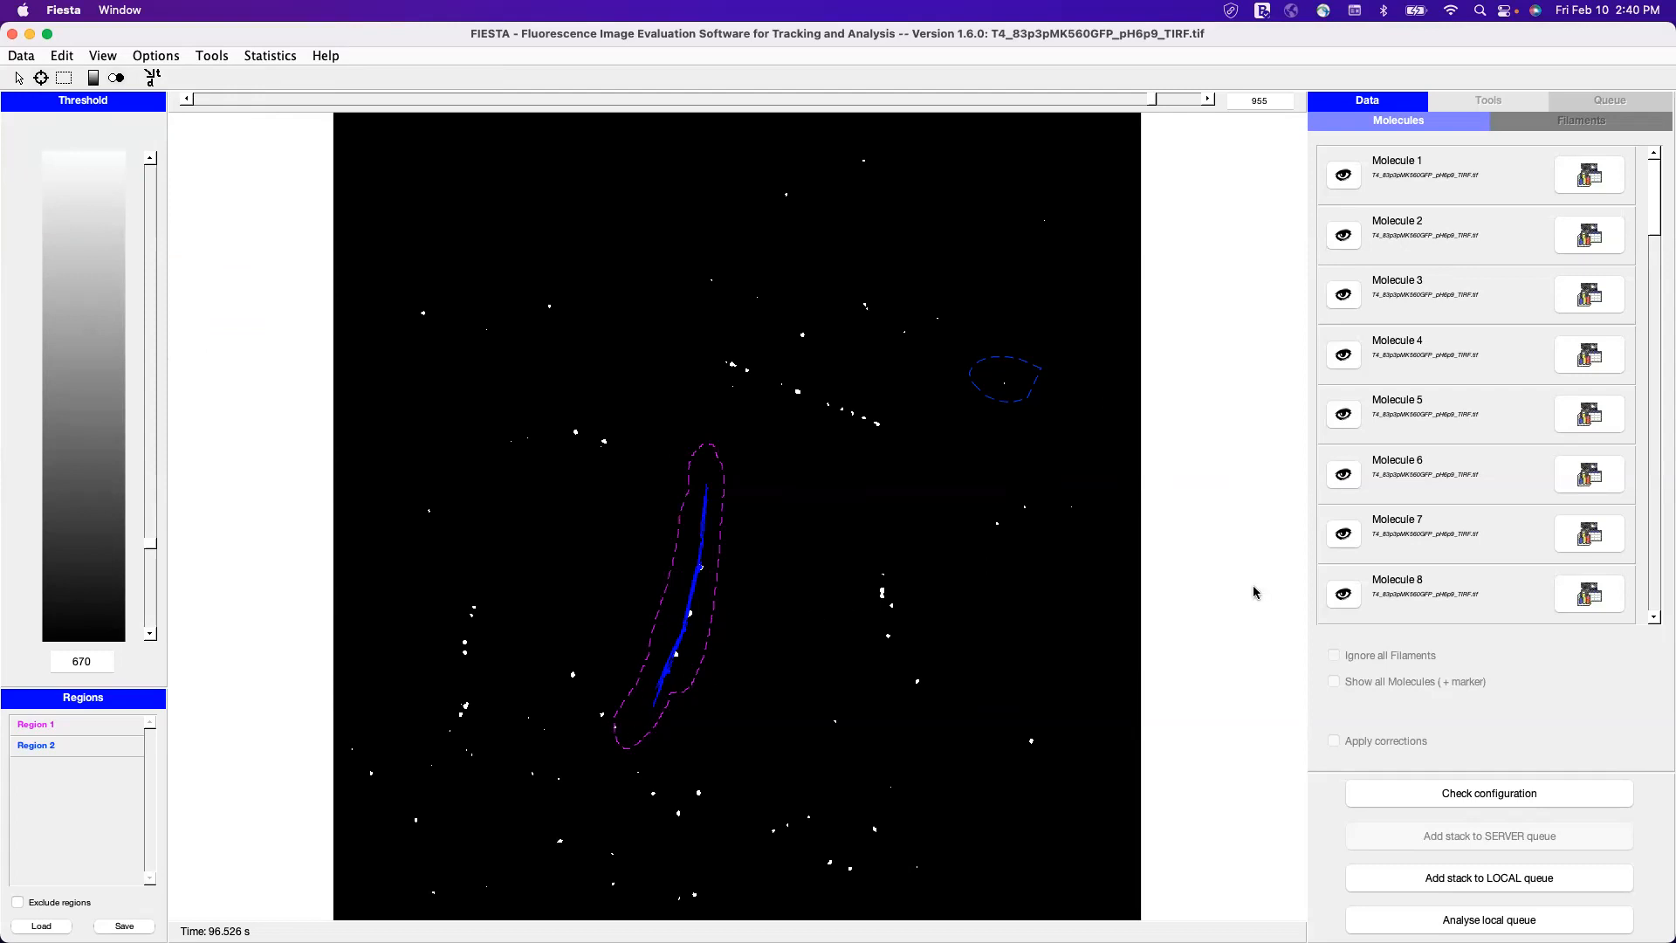
pyautogui.scroll(-10, 1493, 487)
pyautogui.scroll(10, 1493, 487)
pyautogui.scroll(-15, 1562, 400)
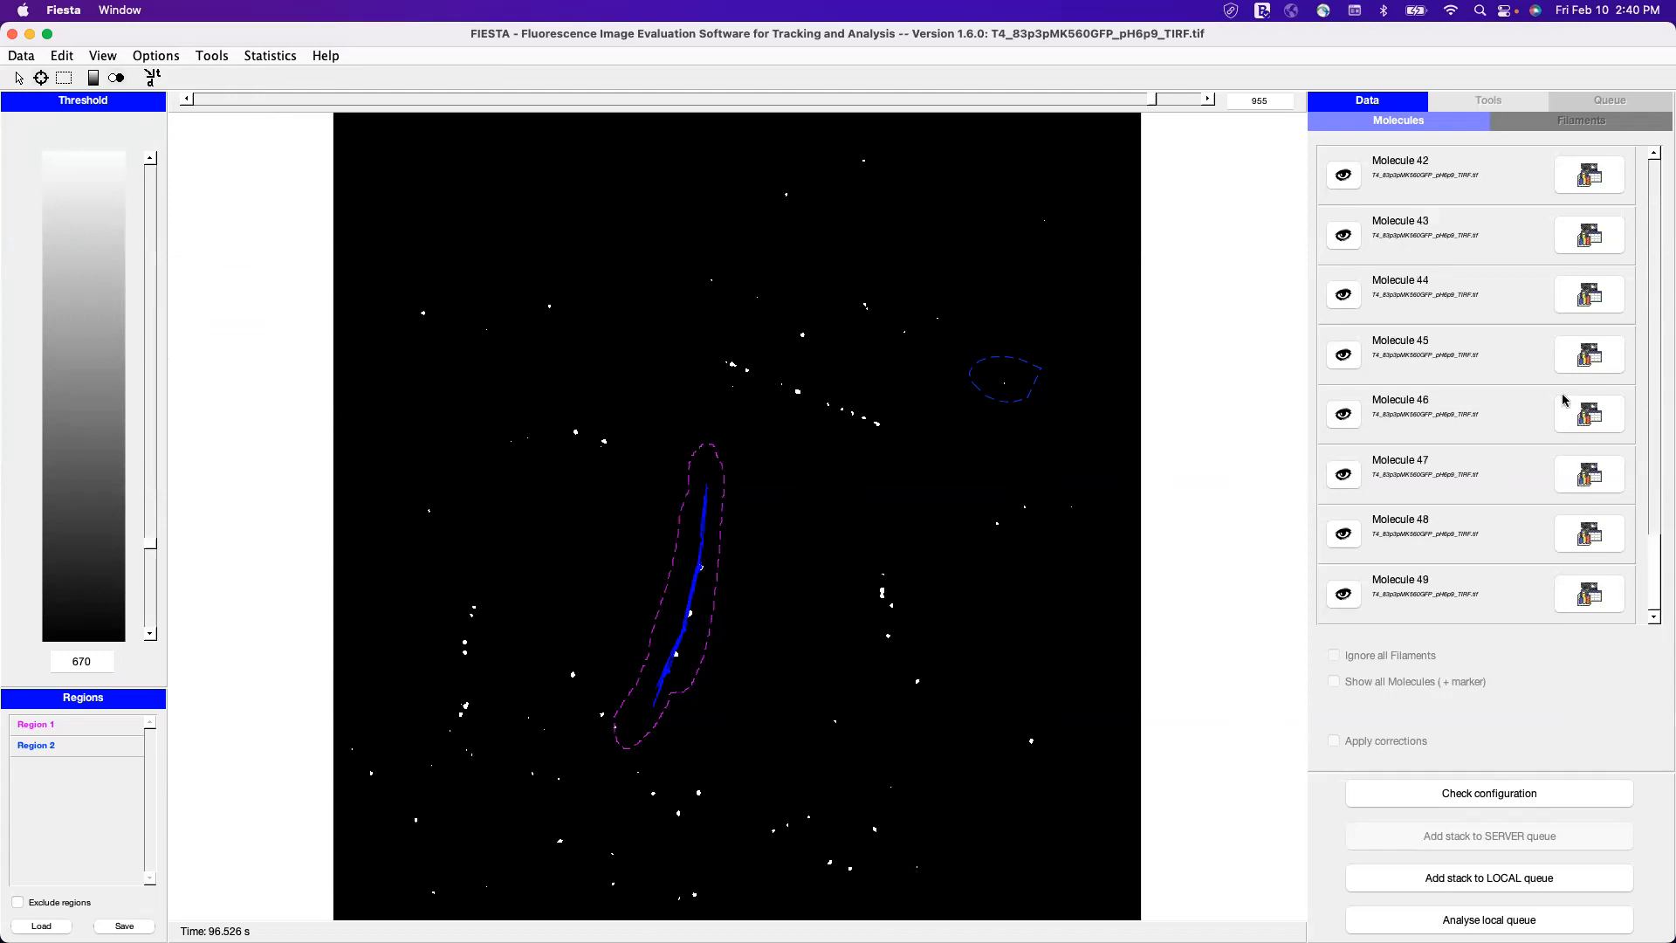
# Set Molecules 42 to 45 as the reference for corrections
pyautogui.click(1499, 334)
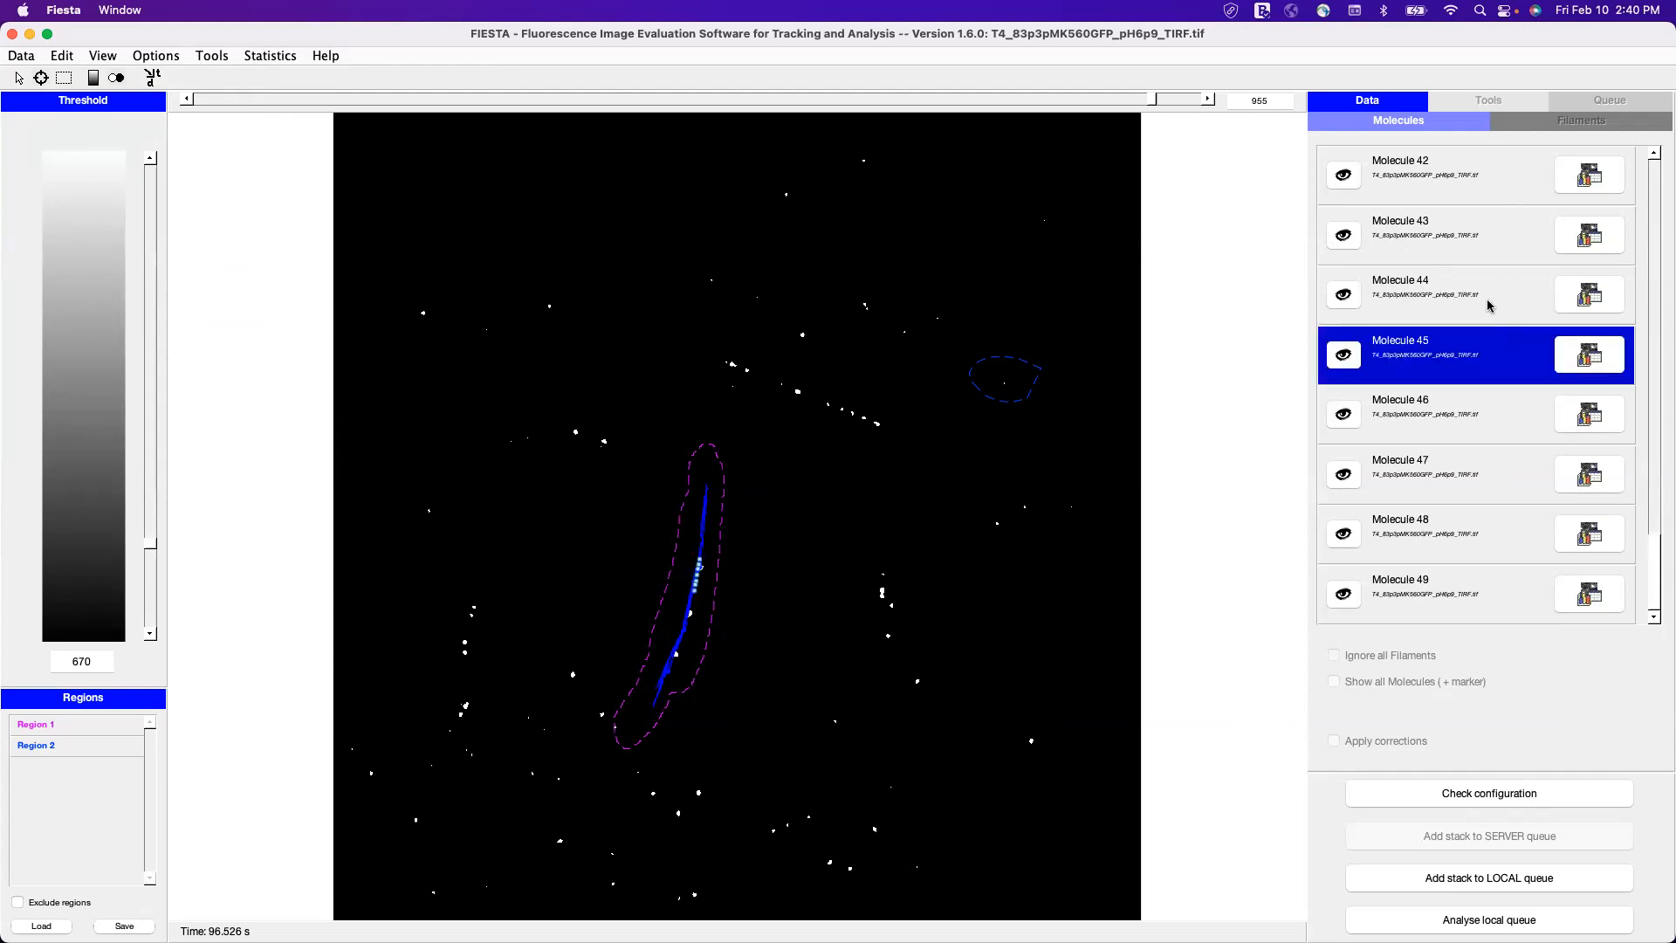
pyautogui.keyDown('shift'); pyautogui.click(1468, 216); pyautogui.keyUp('shift')
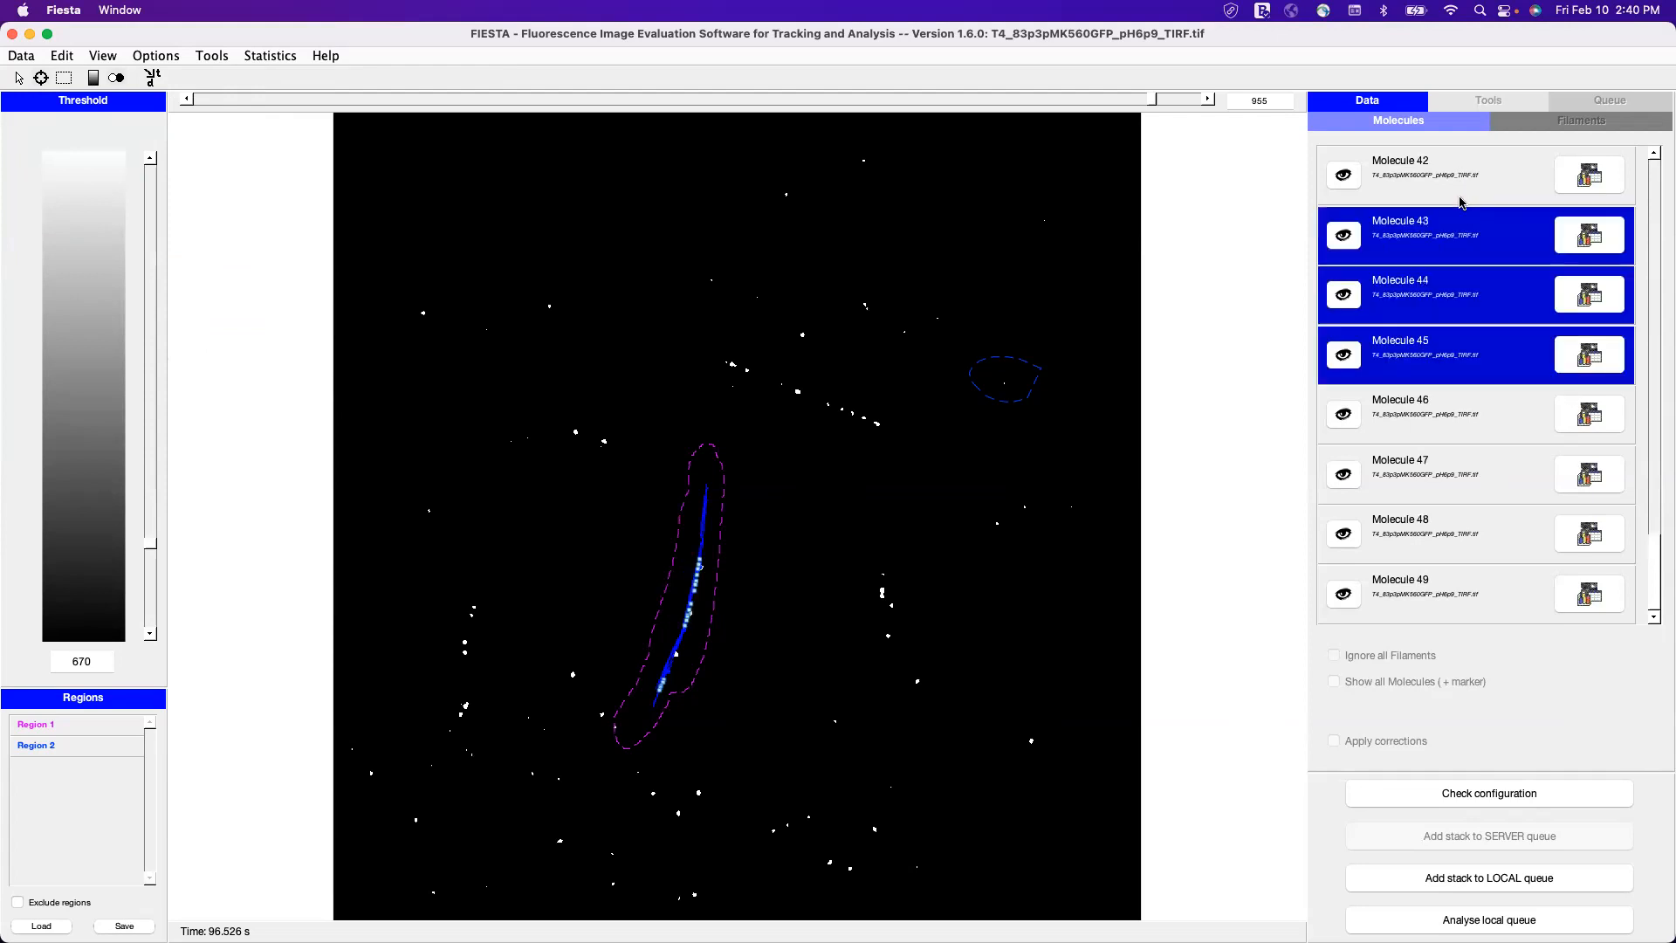
pyautogui.click(1462, 180)
pyautogui.click(1465, 374)
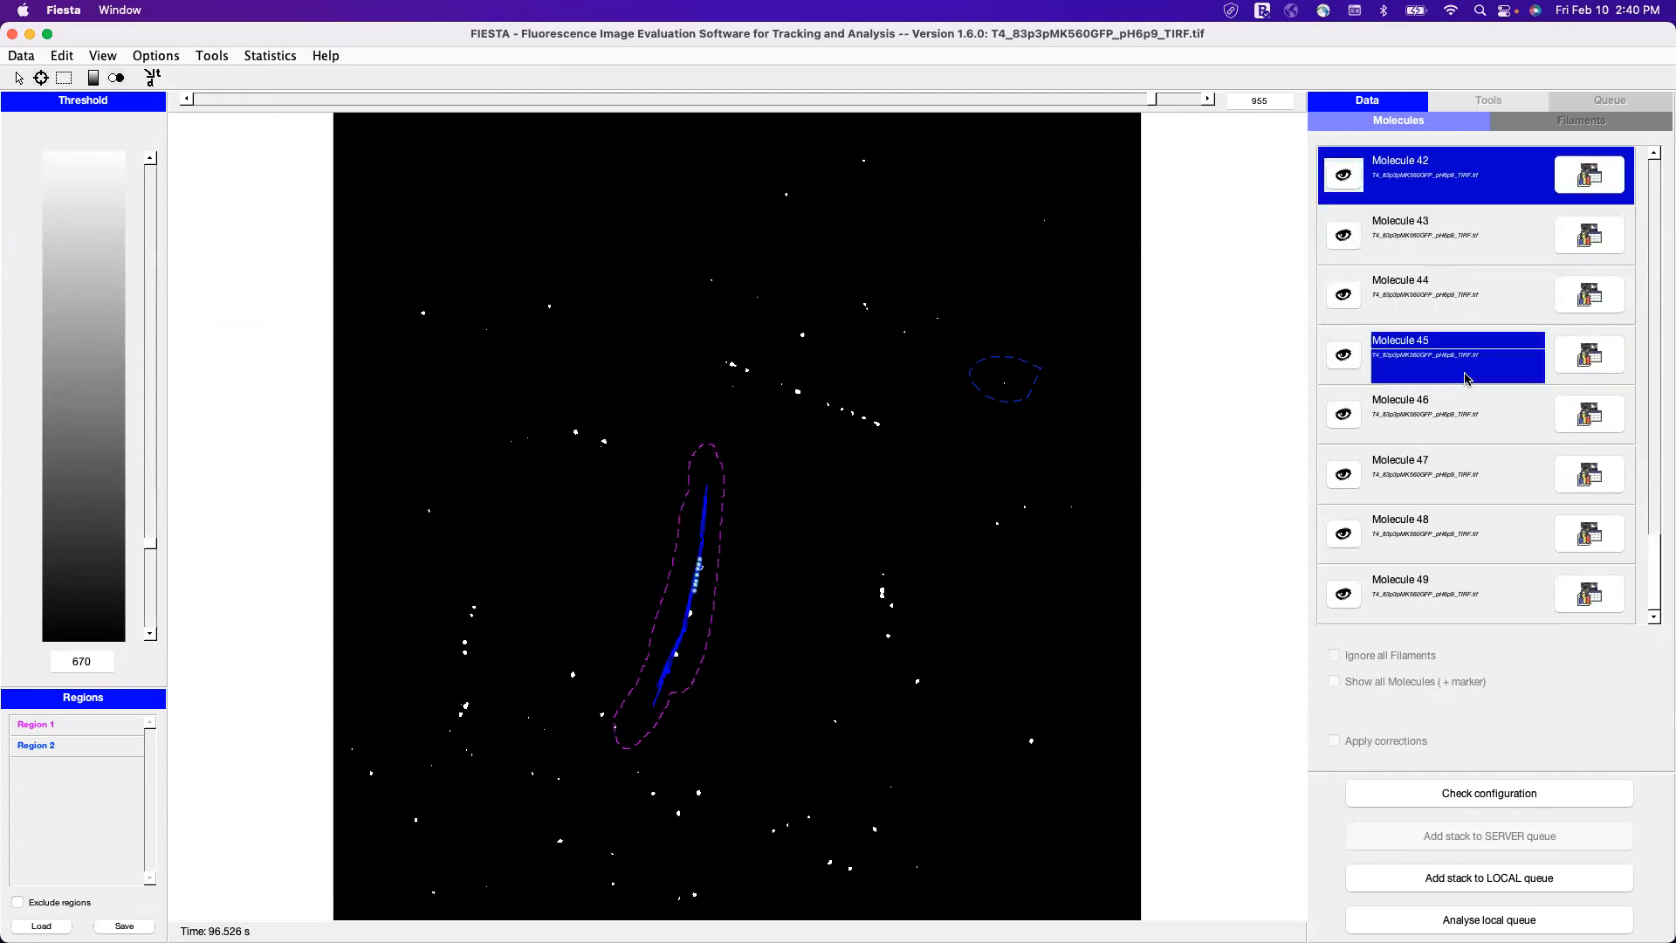
pyautogui.keyDown('shift'); pyautogui.click(1461, 174); pyautogui.keyUp('shift')
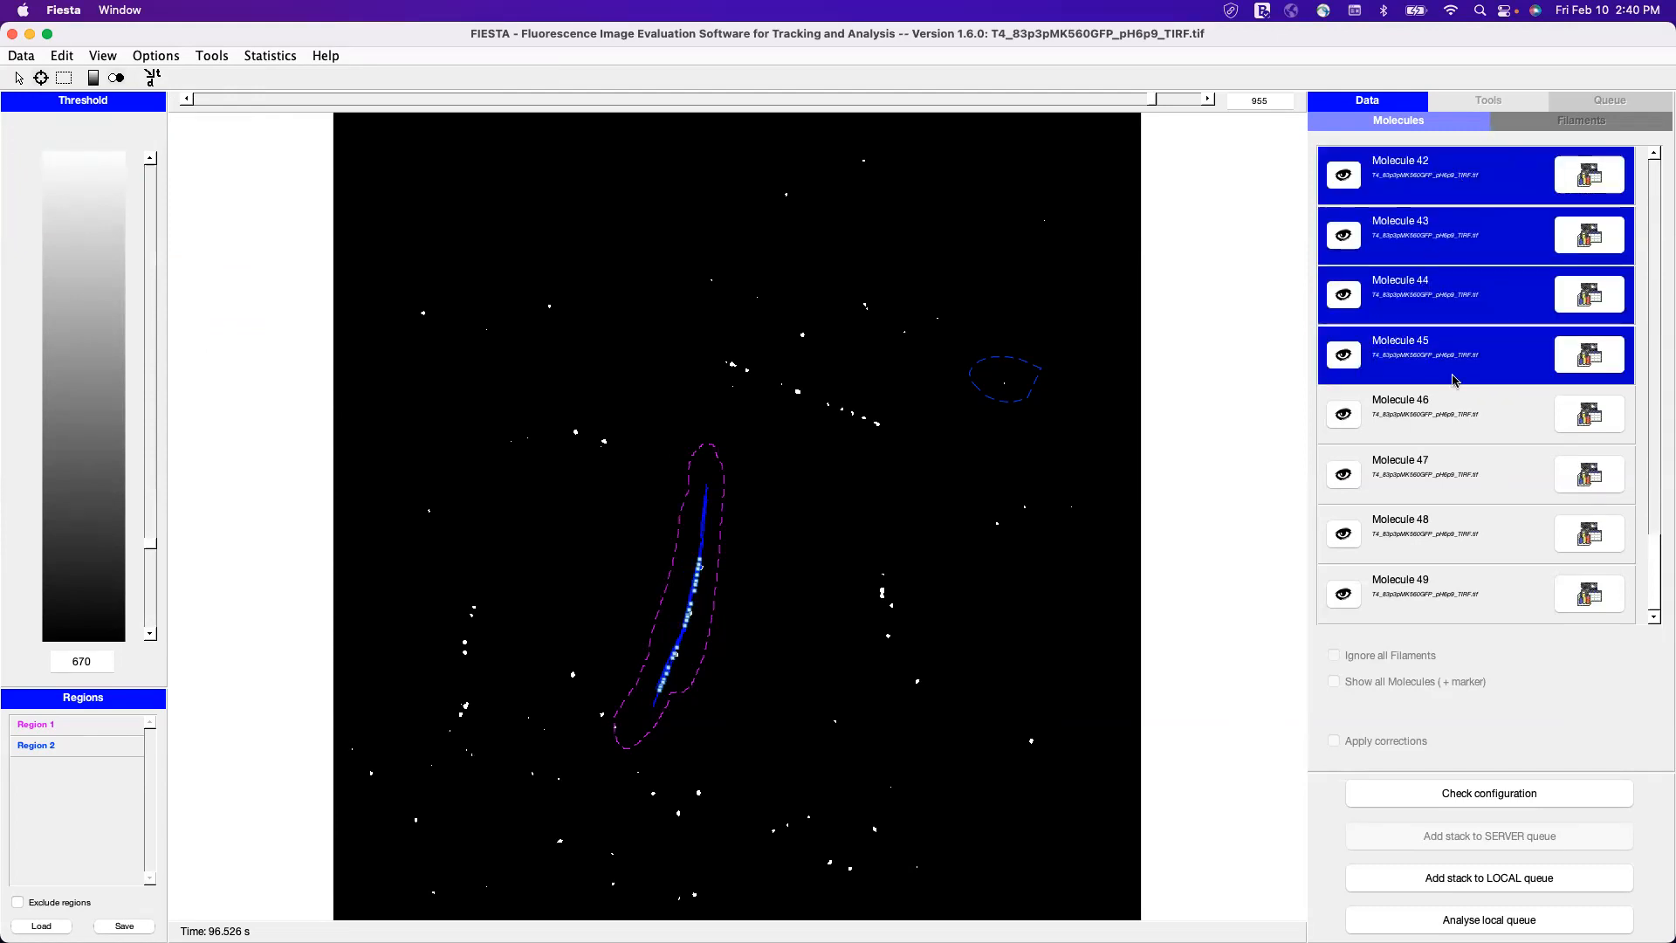
pyautogui.click(151, 57)
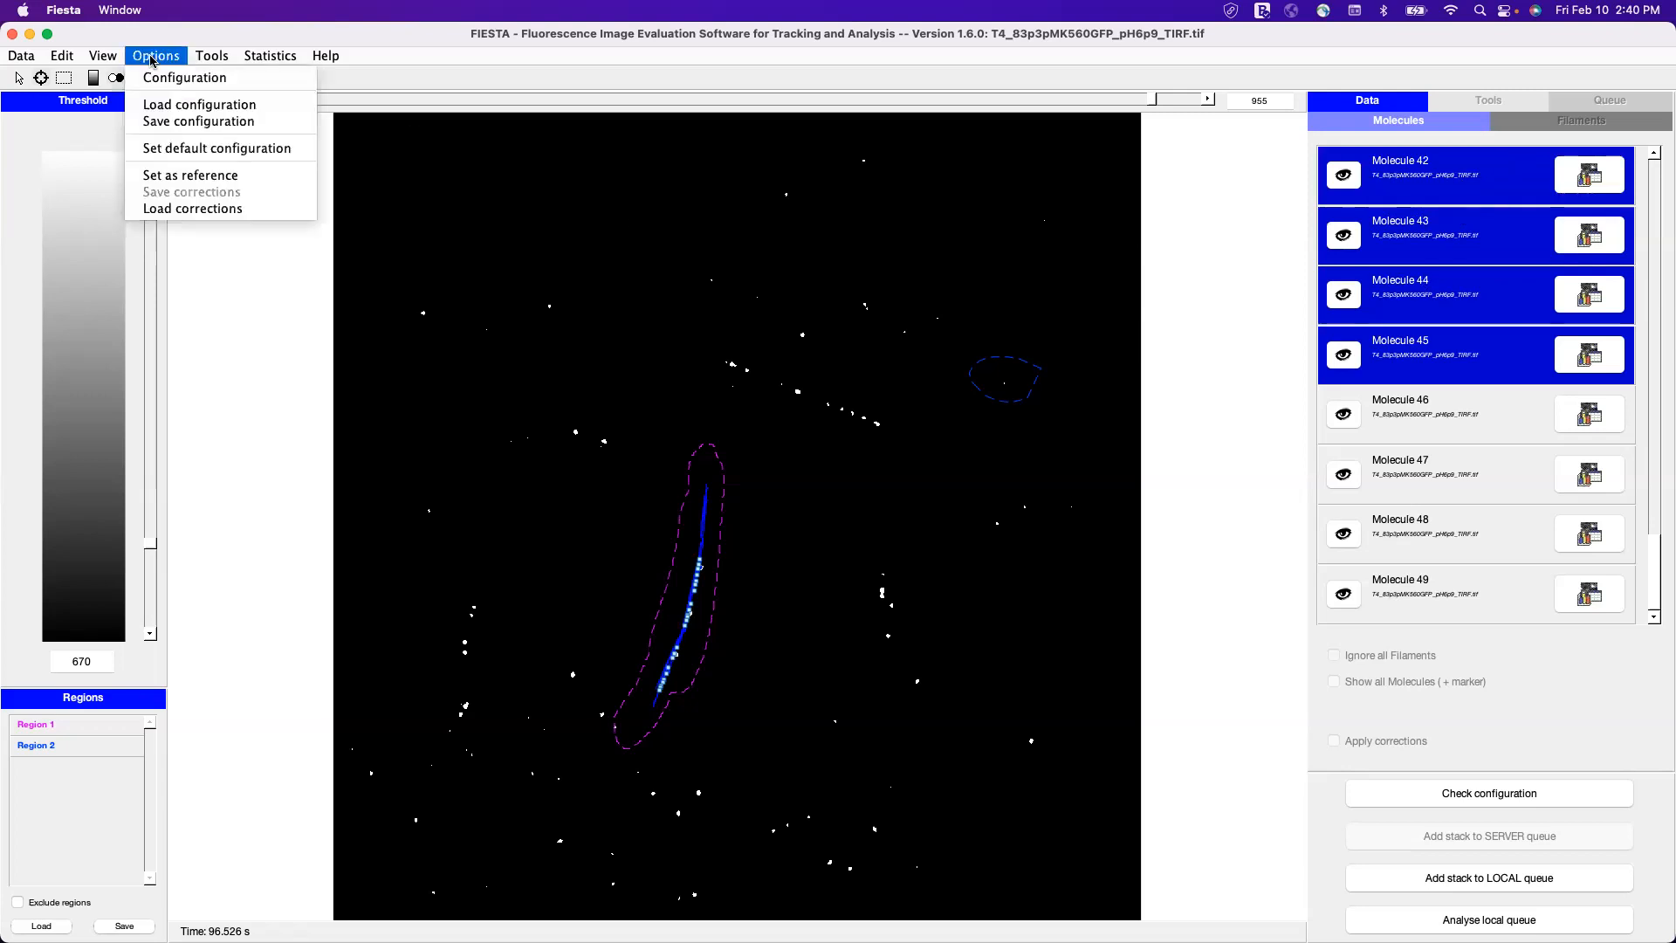
pyautogui.click(210, 179)
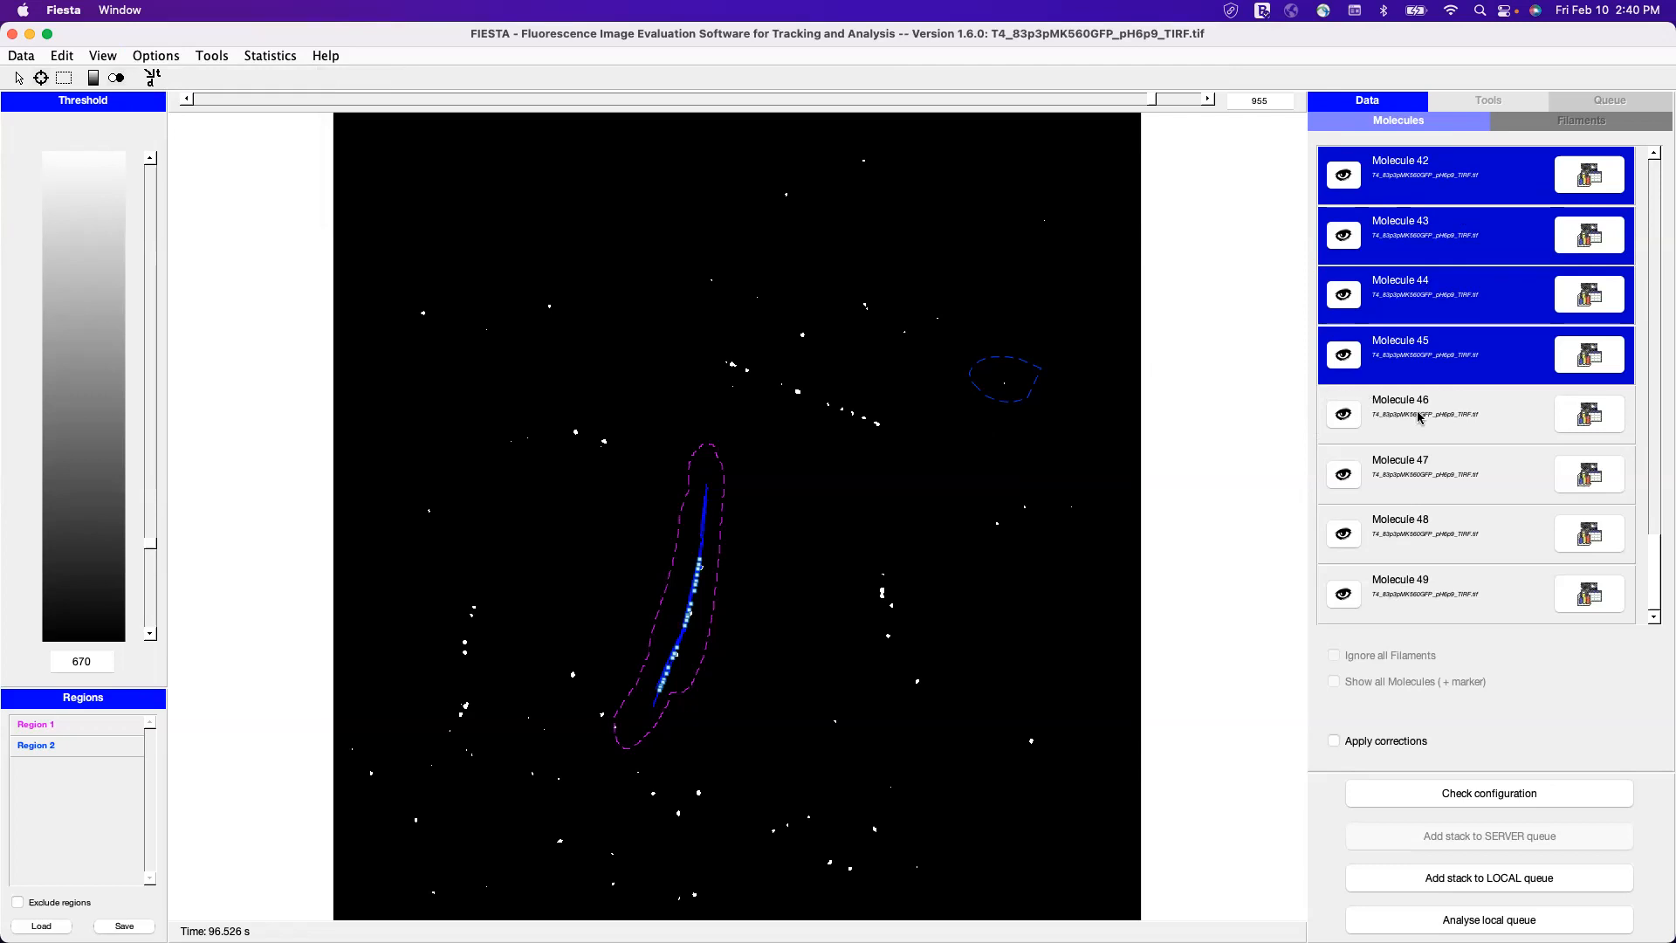
# Highlight the tracks of Molecule 46 and Molecule 1 in the image, and clear the selection with the pointer tool
pyautogui.click(1467, 415)
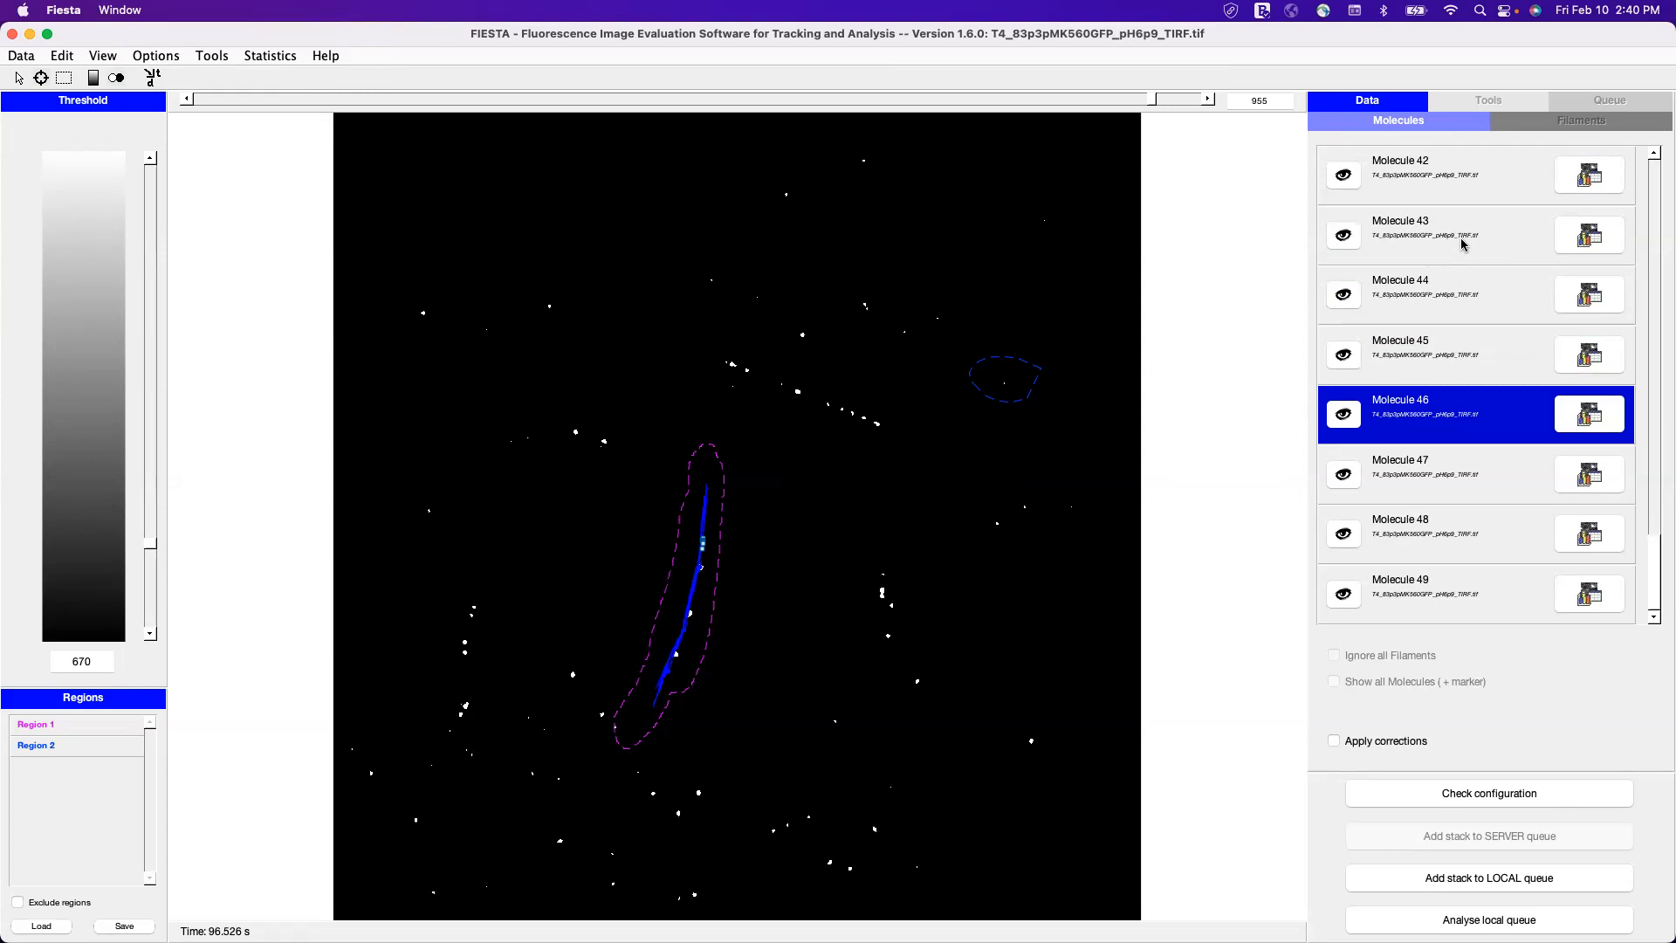
pyautogui.scroll(20, 1443, 222)
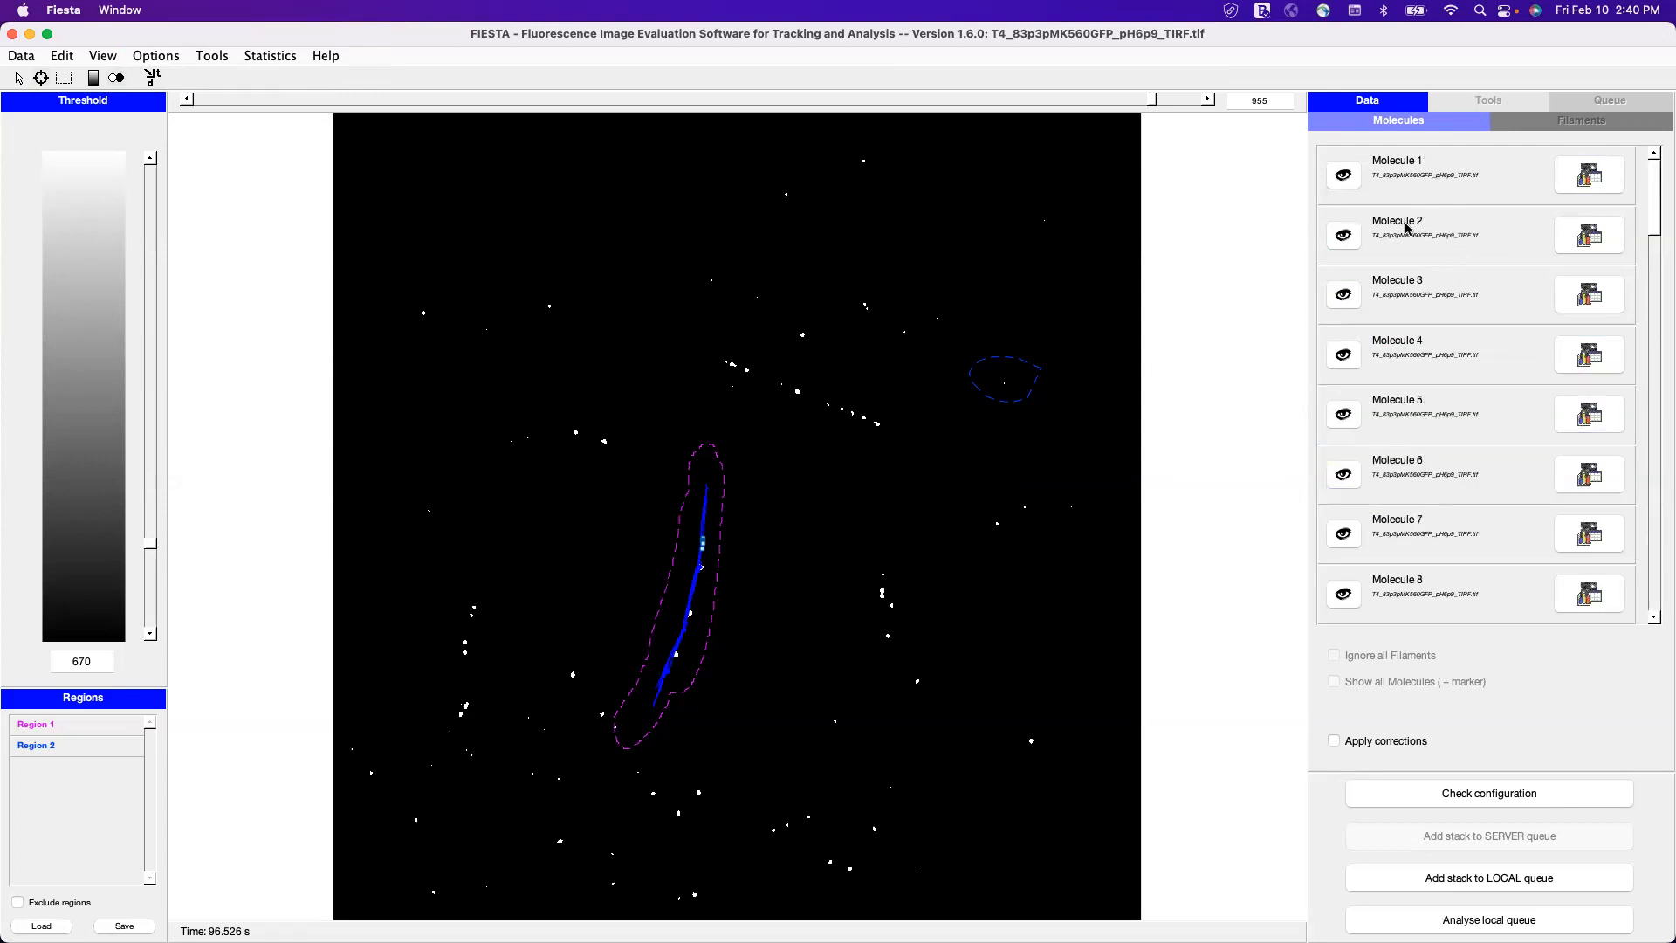
pyautogui.click(1439, 173)
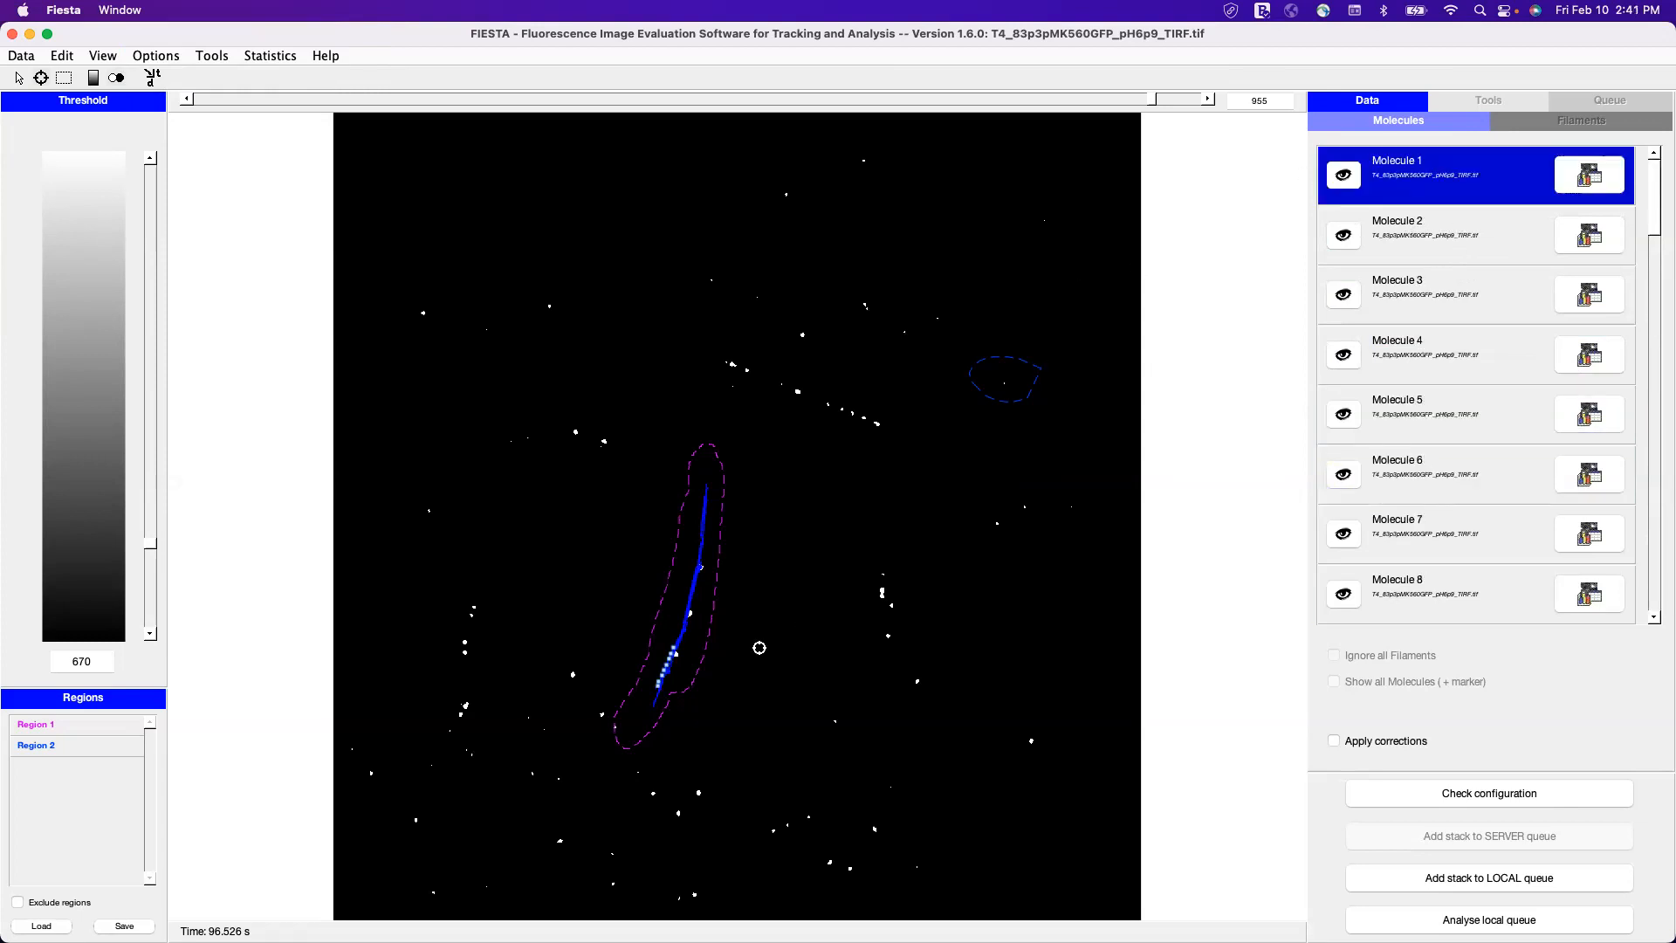
pyautogui.moveTo(760, 648)
pyautogui.mouseDown()
pyautogui.moveTo(501, 274)
pyautogui.moveTo(343, 259)
pyautogui.mouseUp()
pyautogui.click(14, 78)
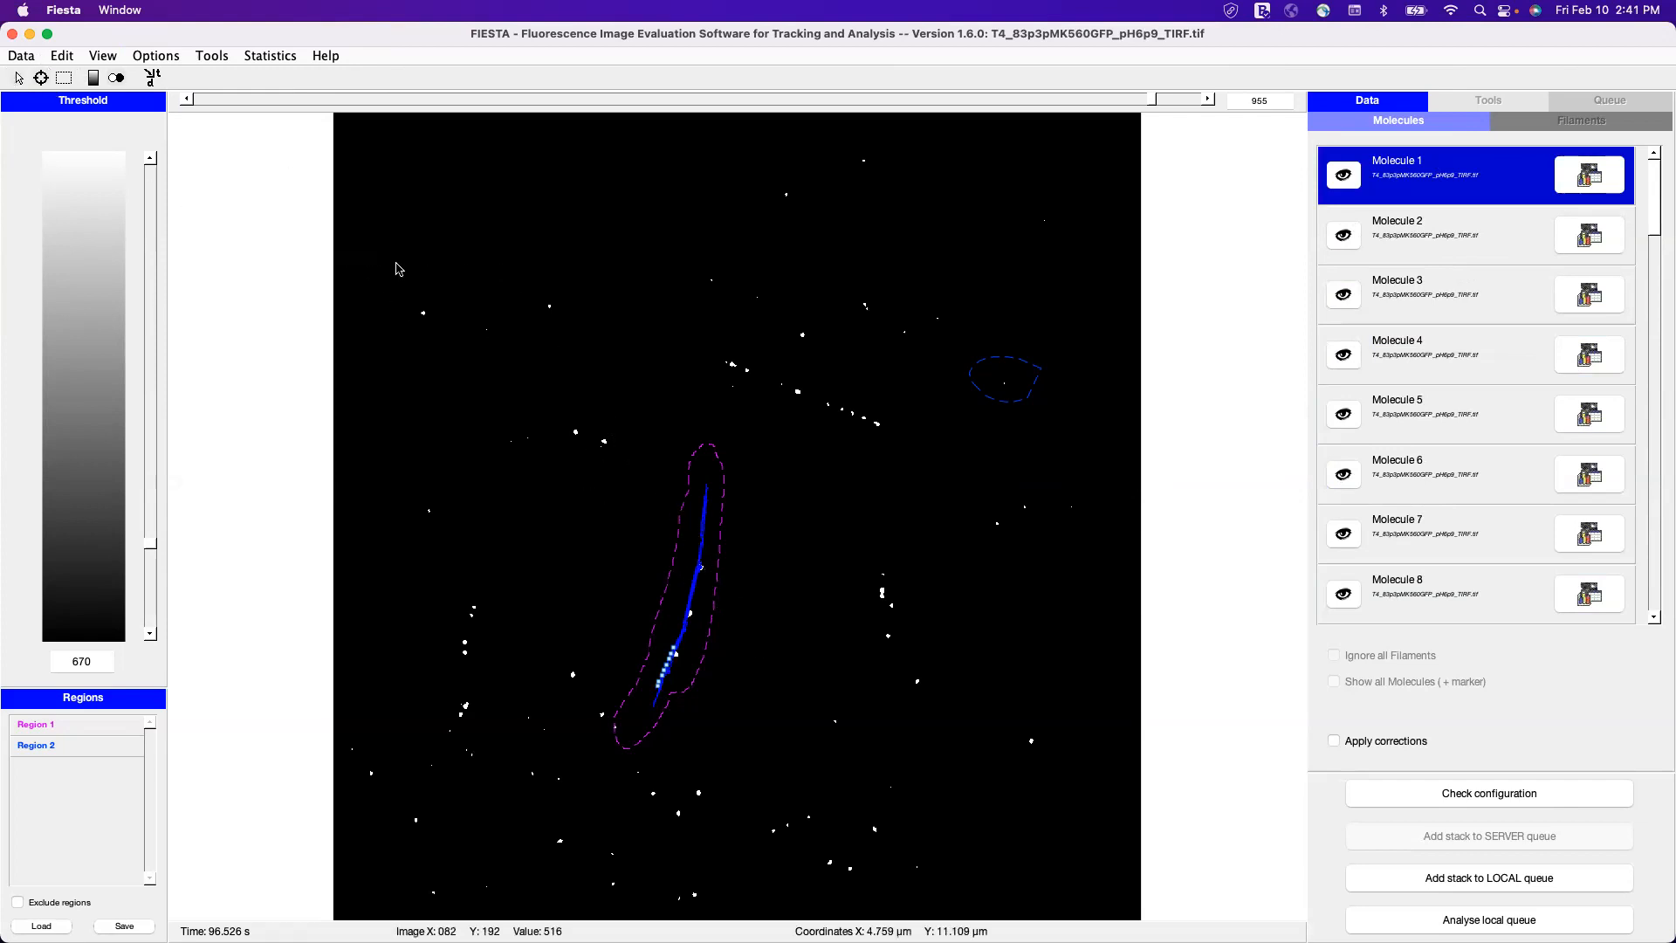
pyautogui.click(860, 483)
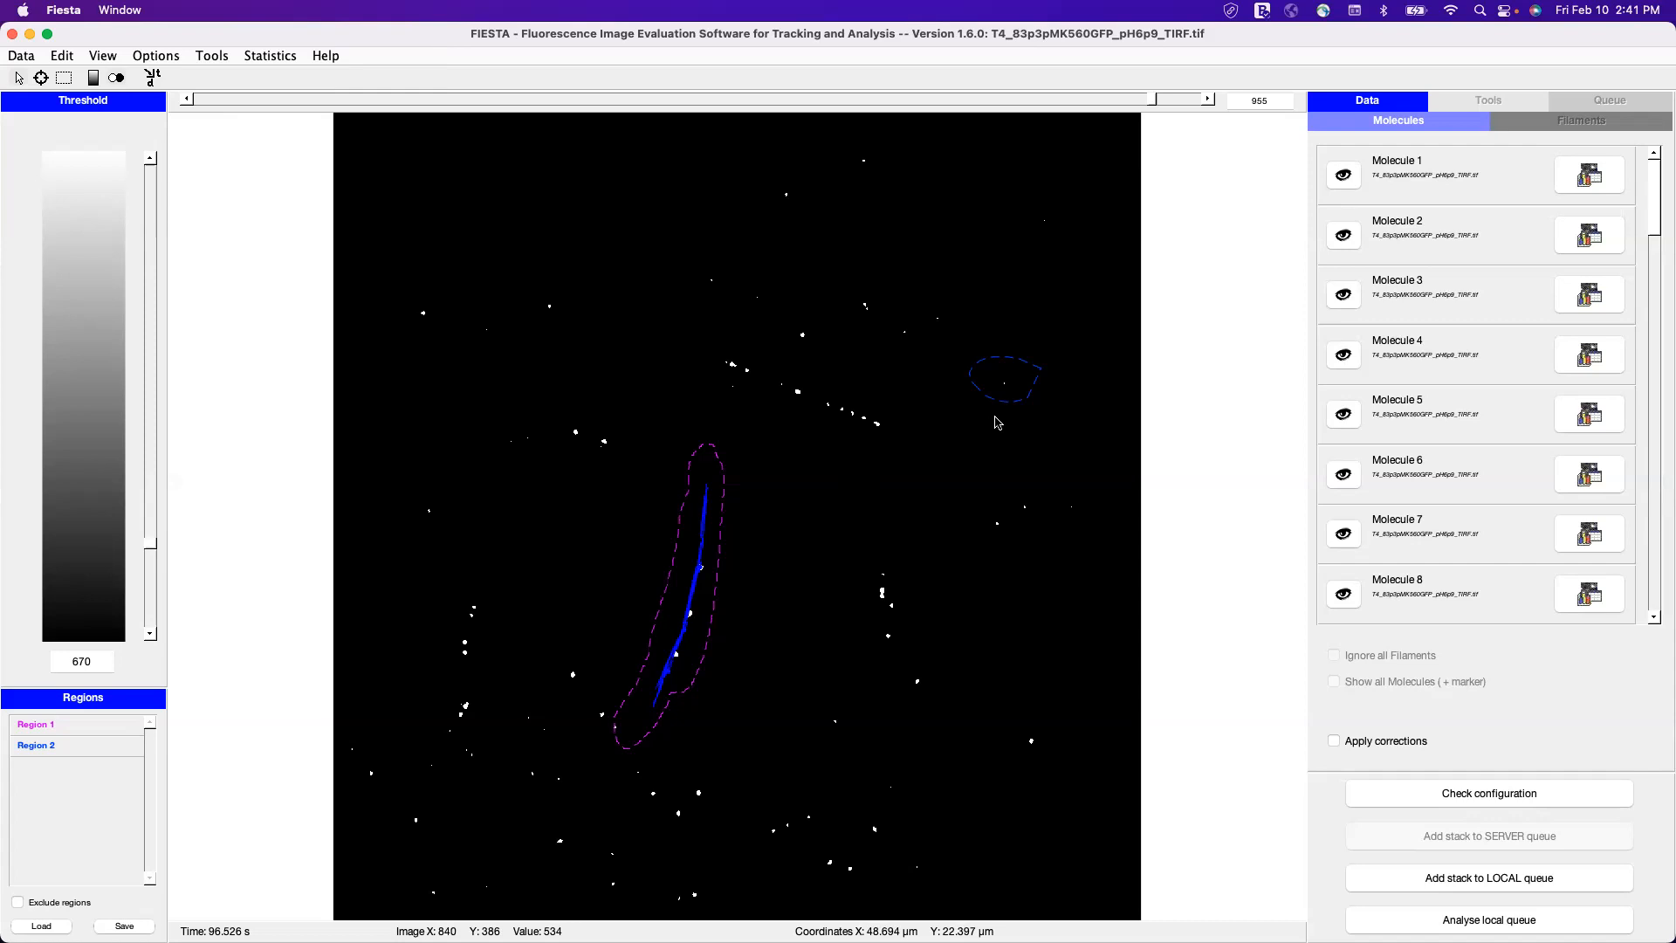
# Review Molecule 2's track data and distance-time plot, and deselect the track after closing its data
pyautogui.scroll(-10, 1414, 336)
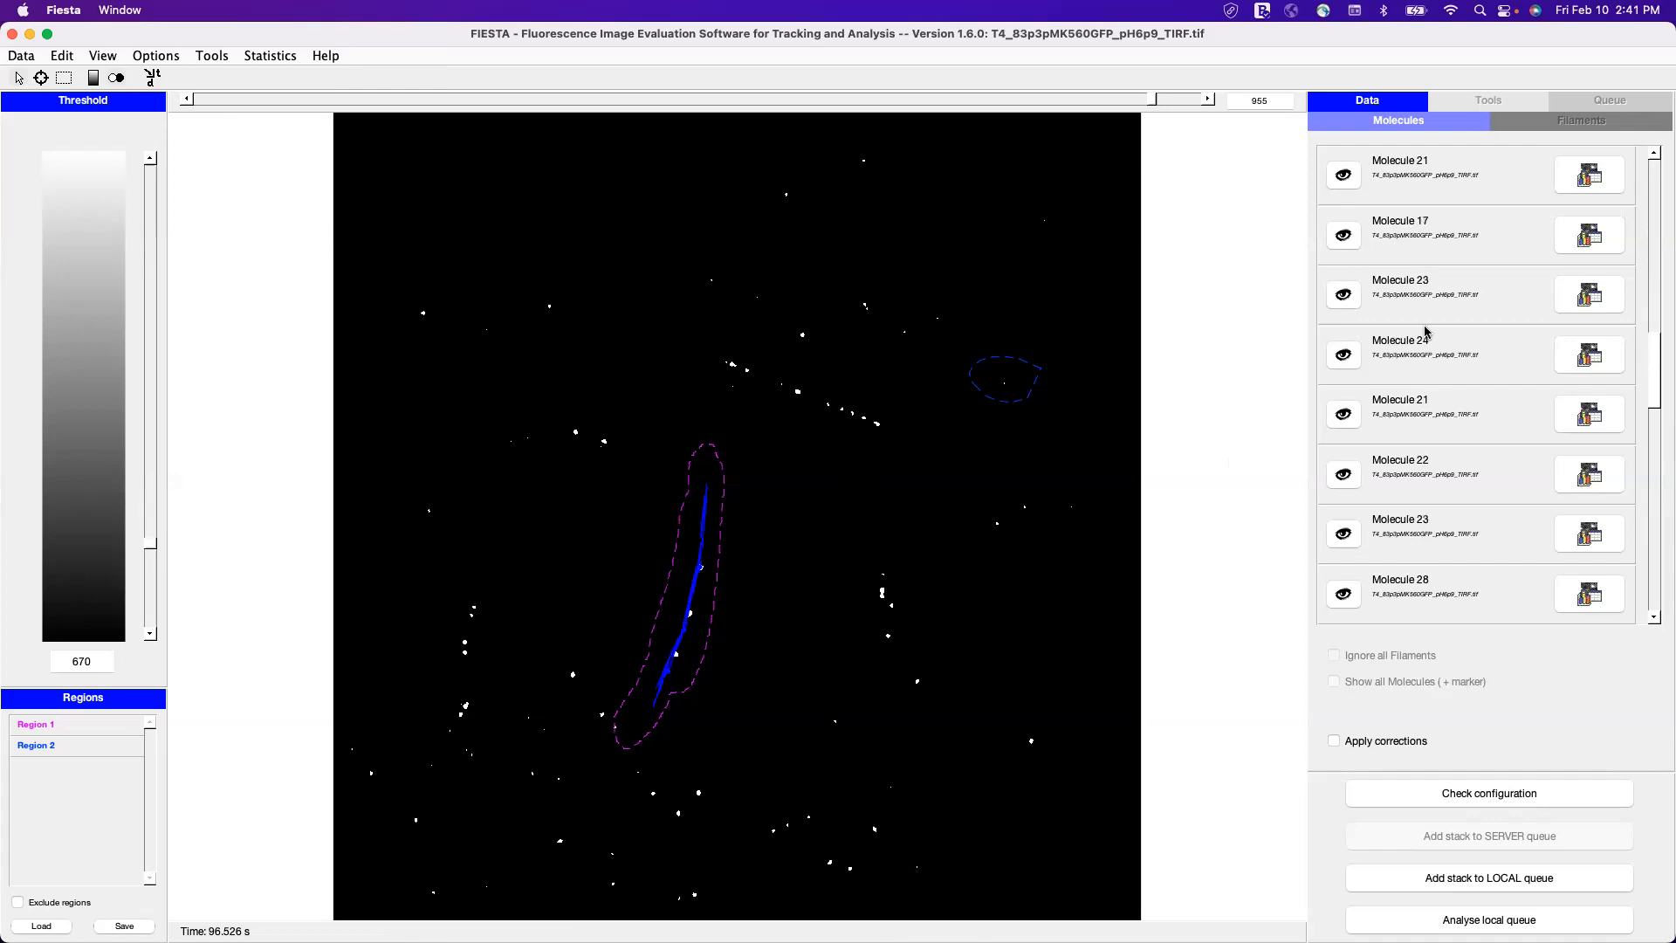
pyautogui.scroll(10, 1427, 333)
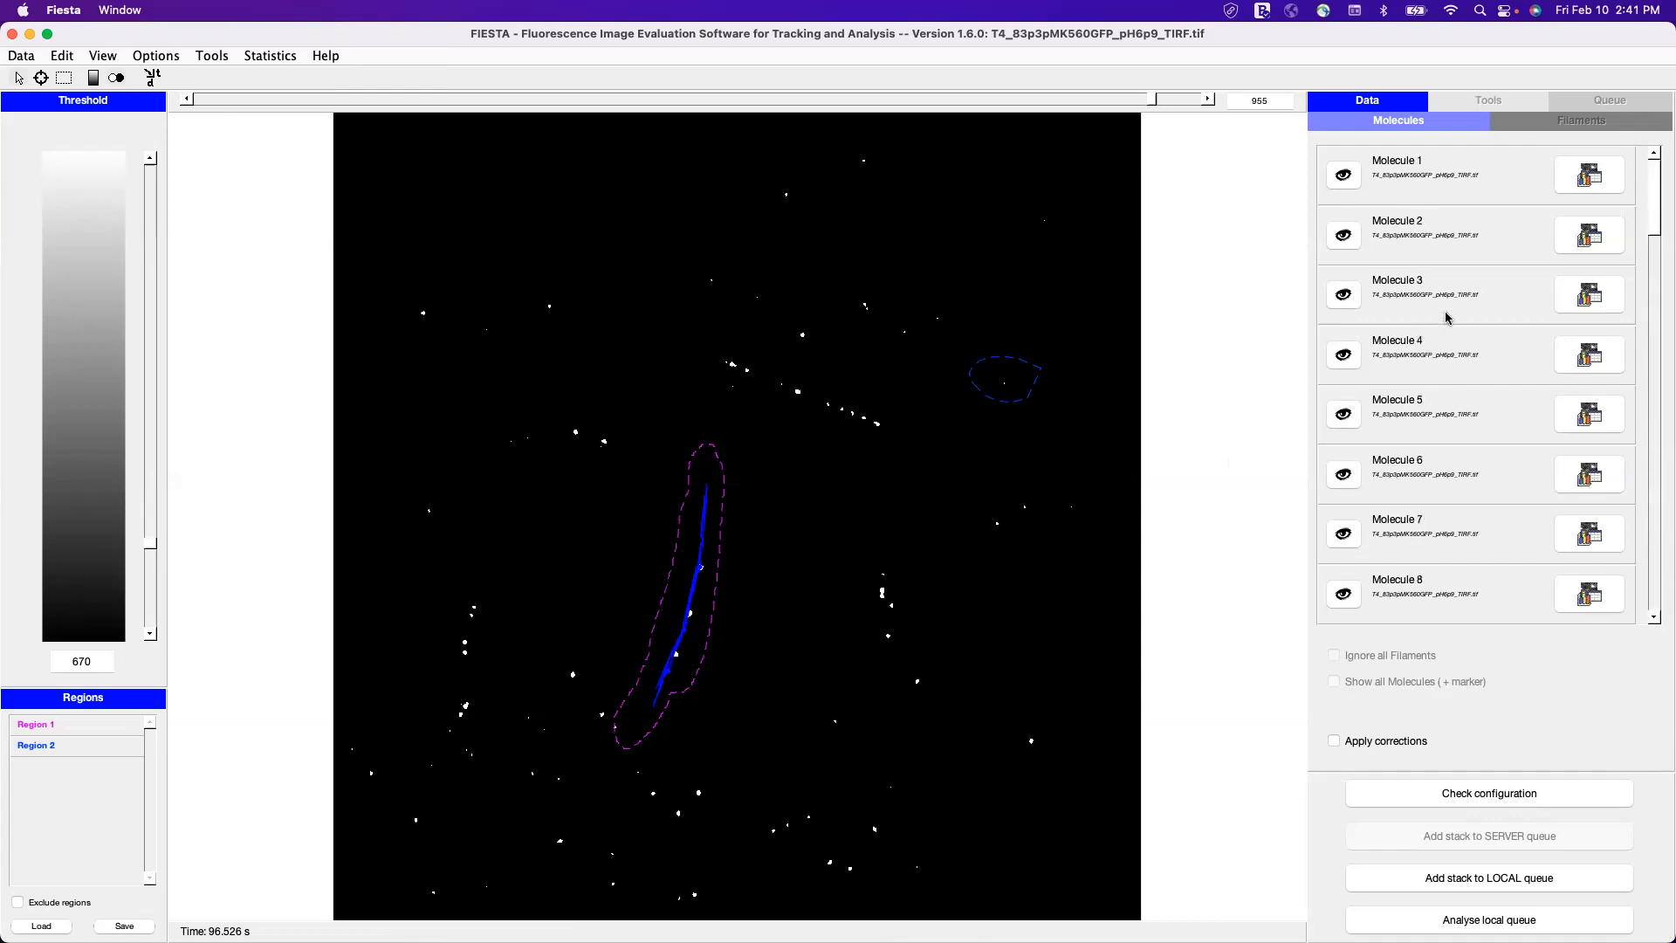
pyautogui.click(1436, 236)
pyautogui.click(1580, 237)
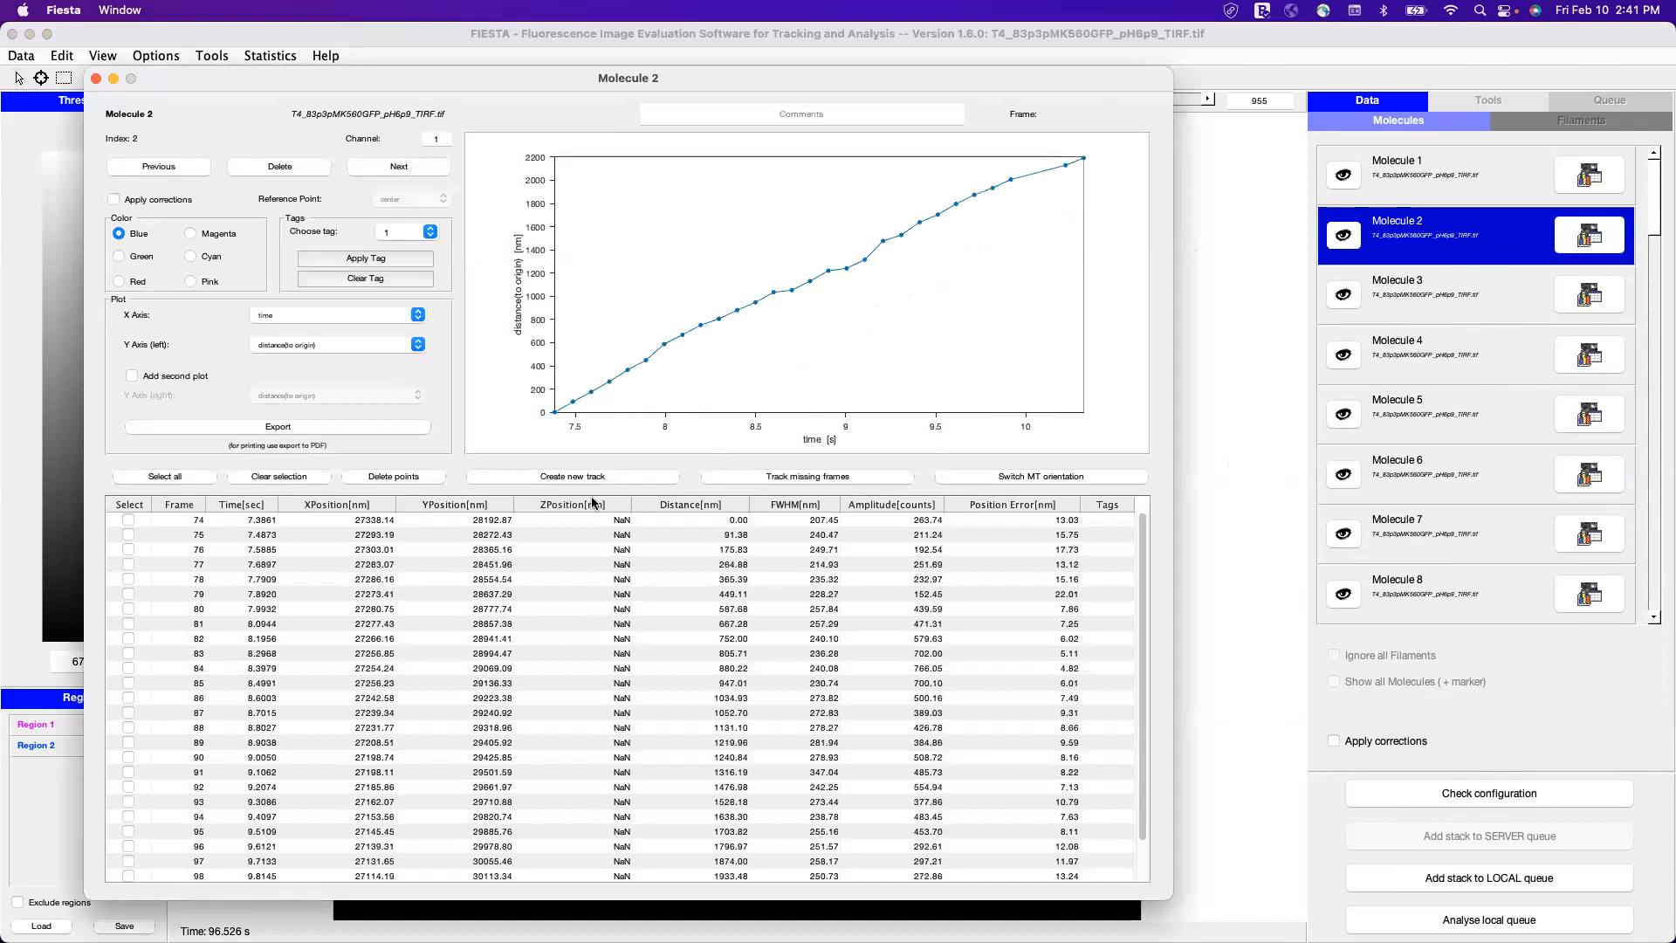
pyautogui.click(96, 80)
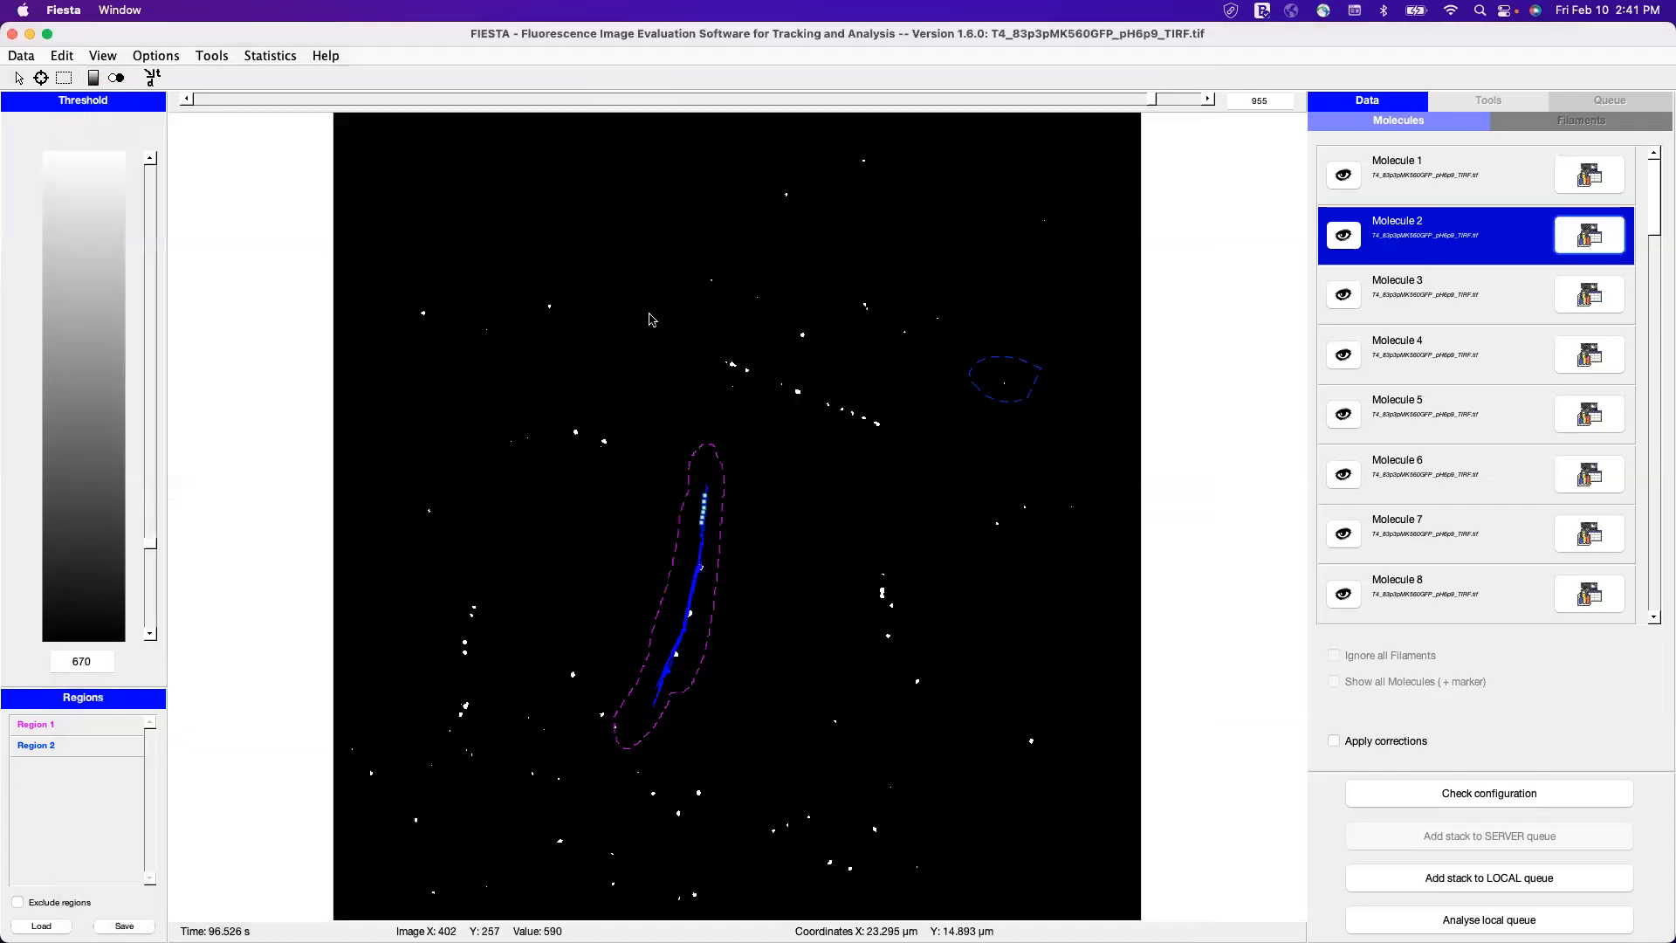
pyautogui.click(989, 459)
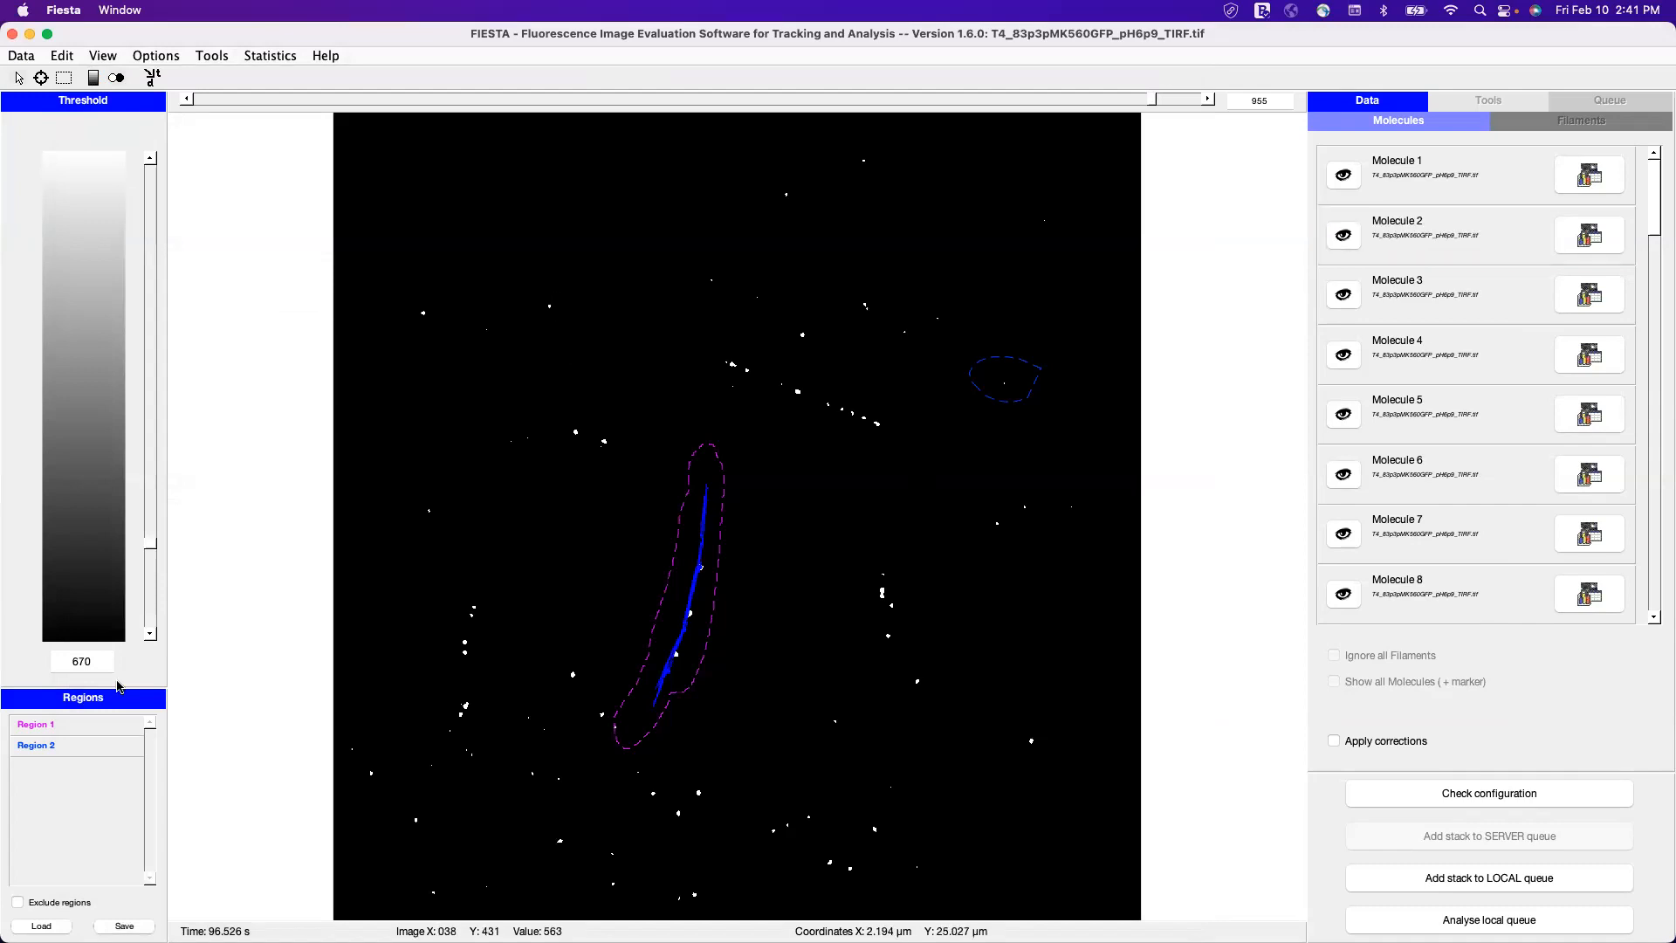
# Delete Region 2
pyautogui.rightClick(96, 748)
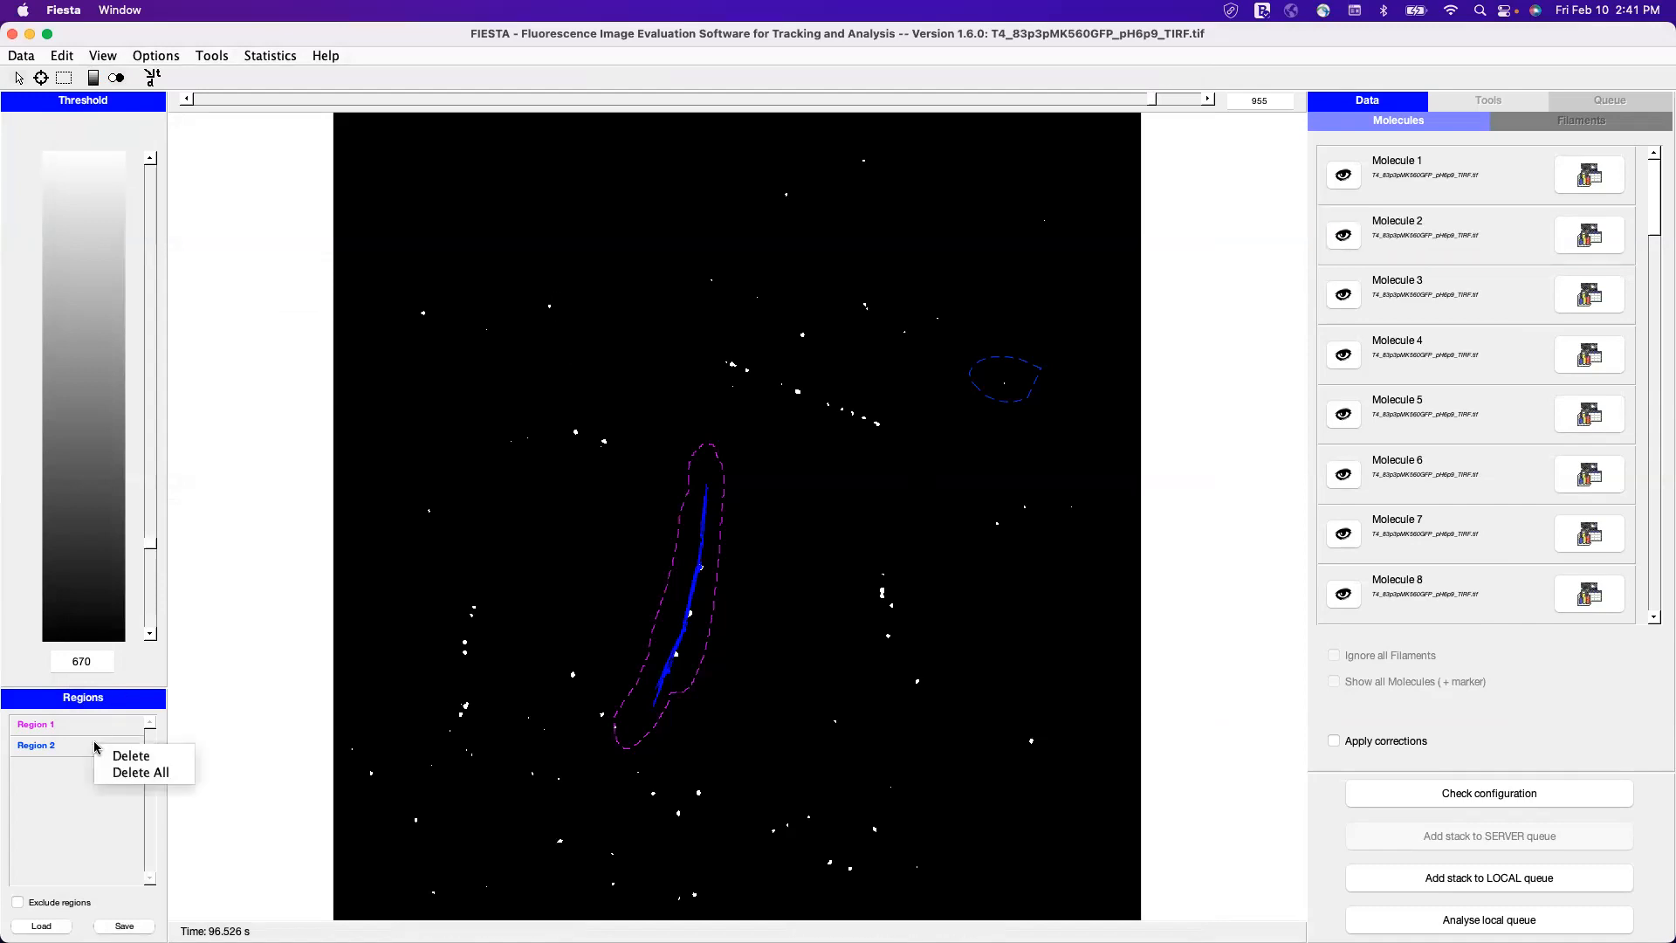
pyautogui.click(121, 752)
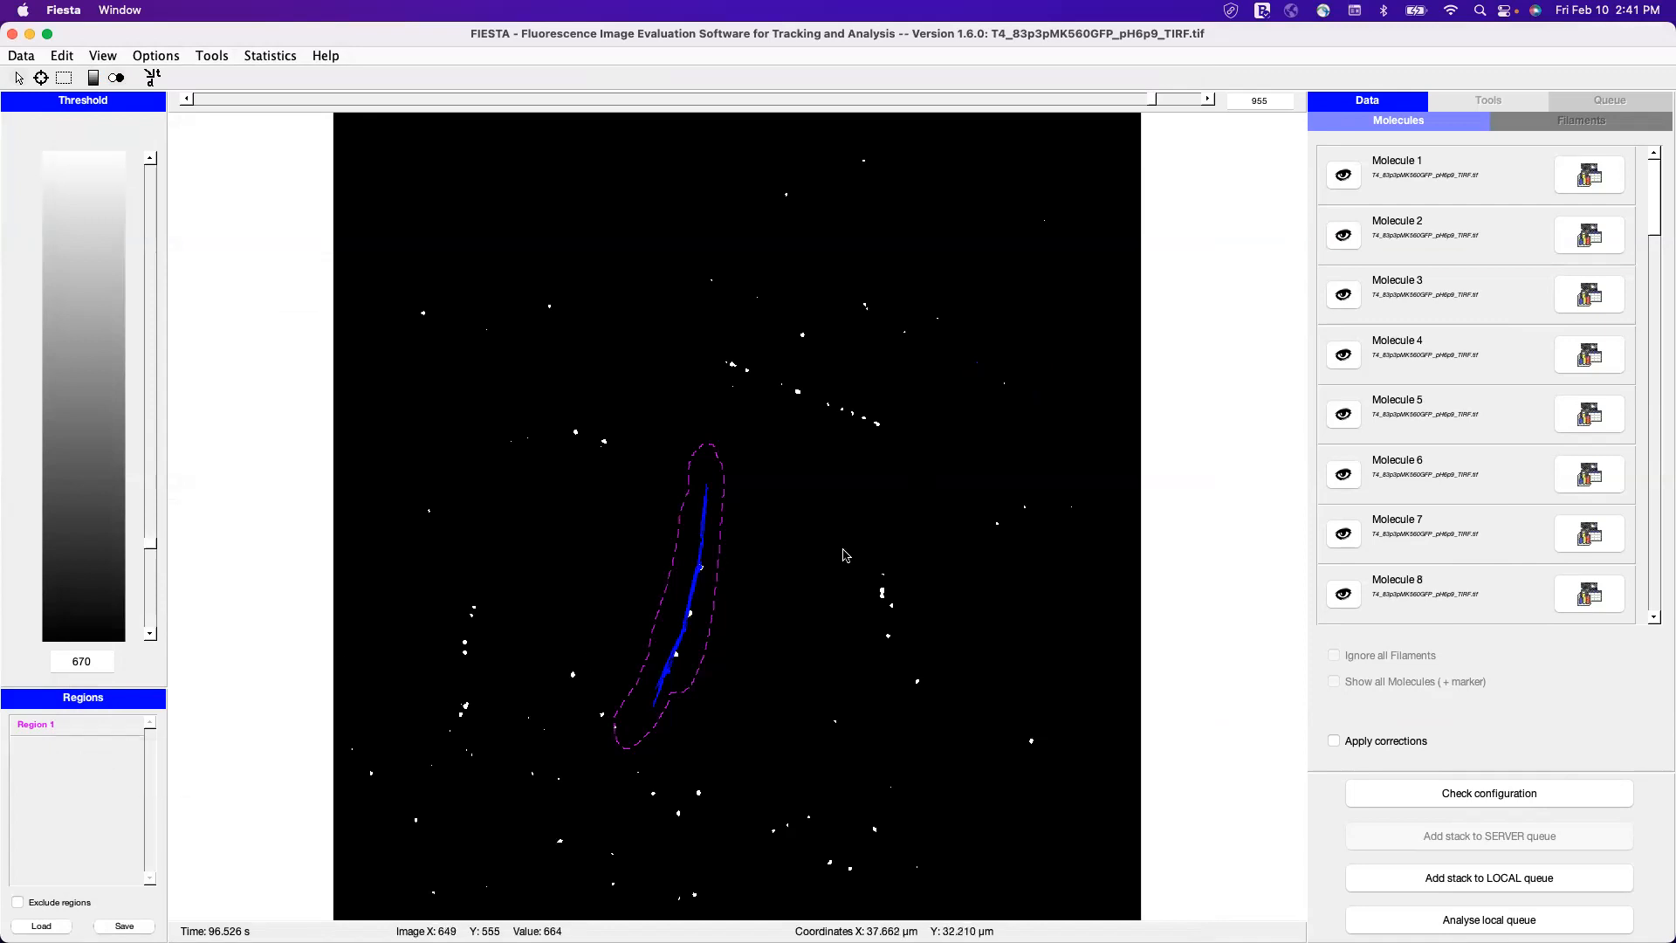
pyautogui.scroll(1, 733, 575)
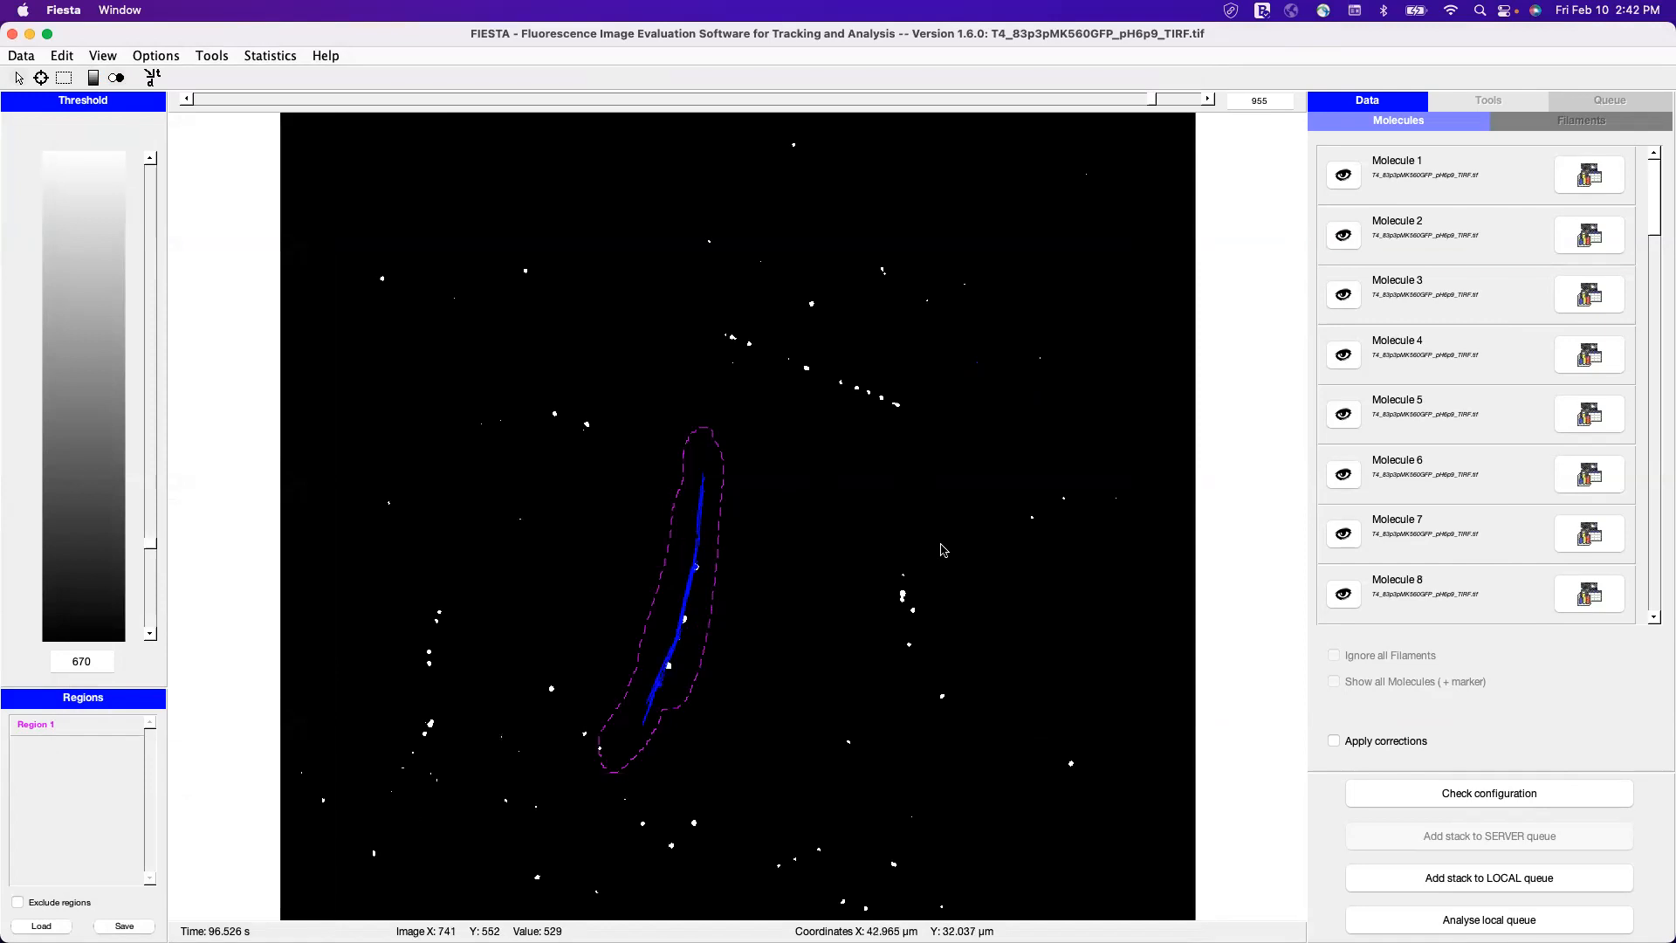
pyautogui.hscroll(1, 943, 550)
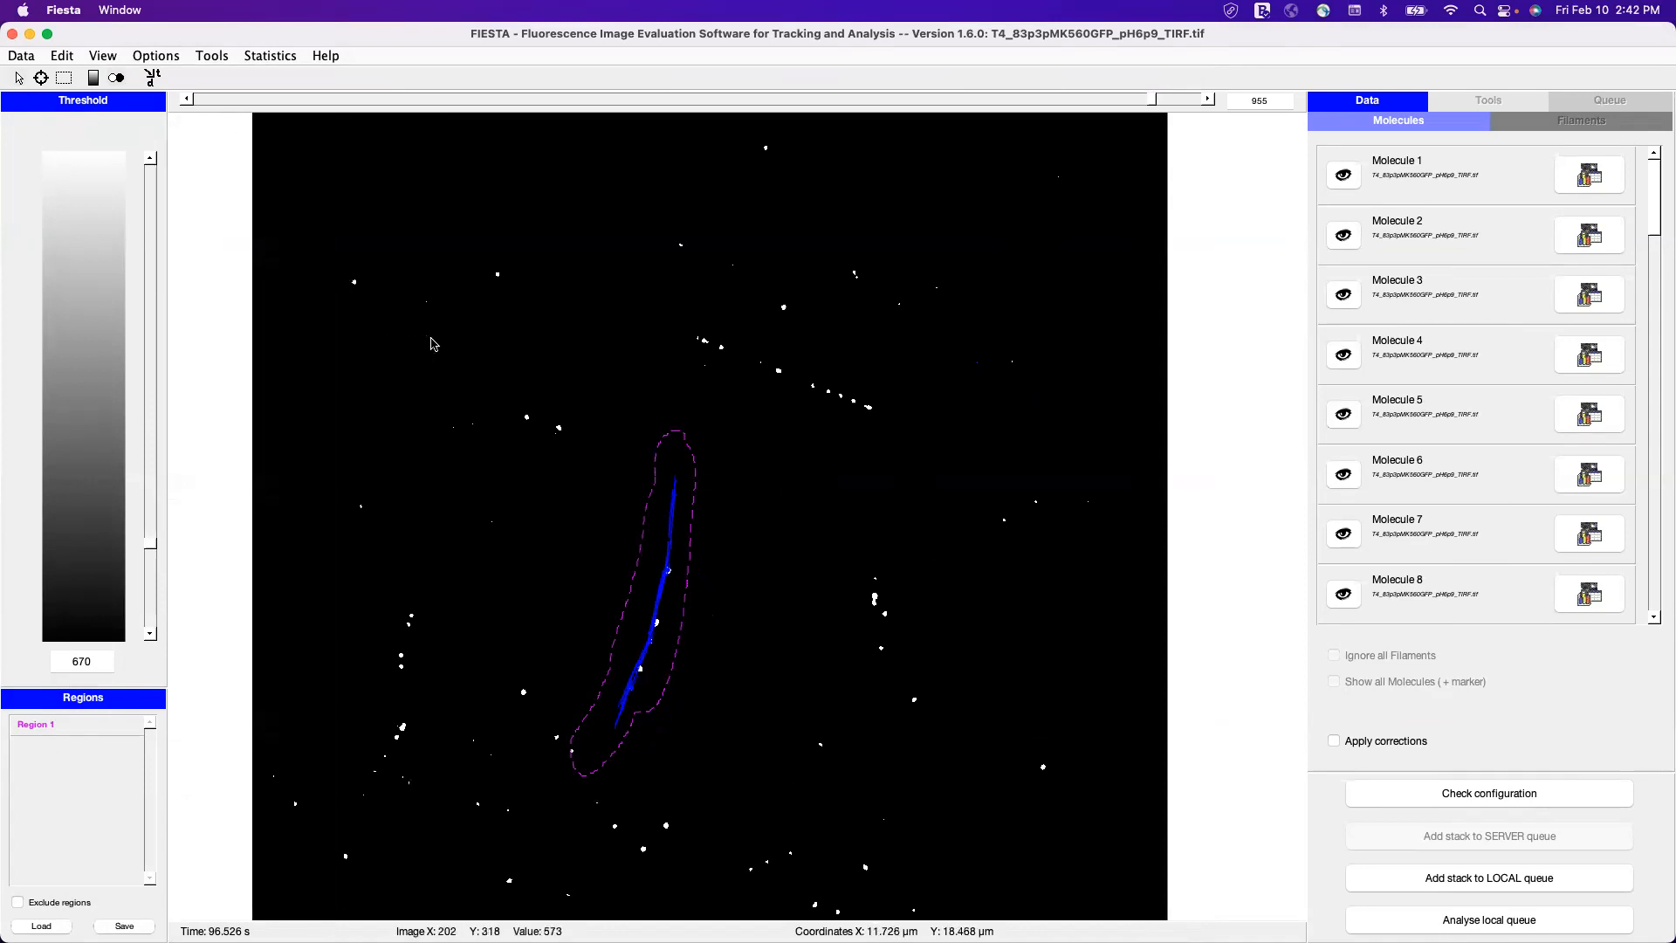
# Switch the image from threshold to intensity display and open Molecules 2 and 3 together for joining
pyautogui.click(1491, 222)
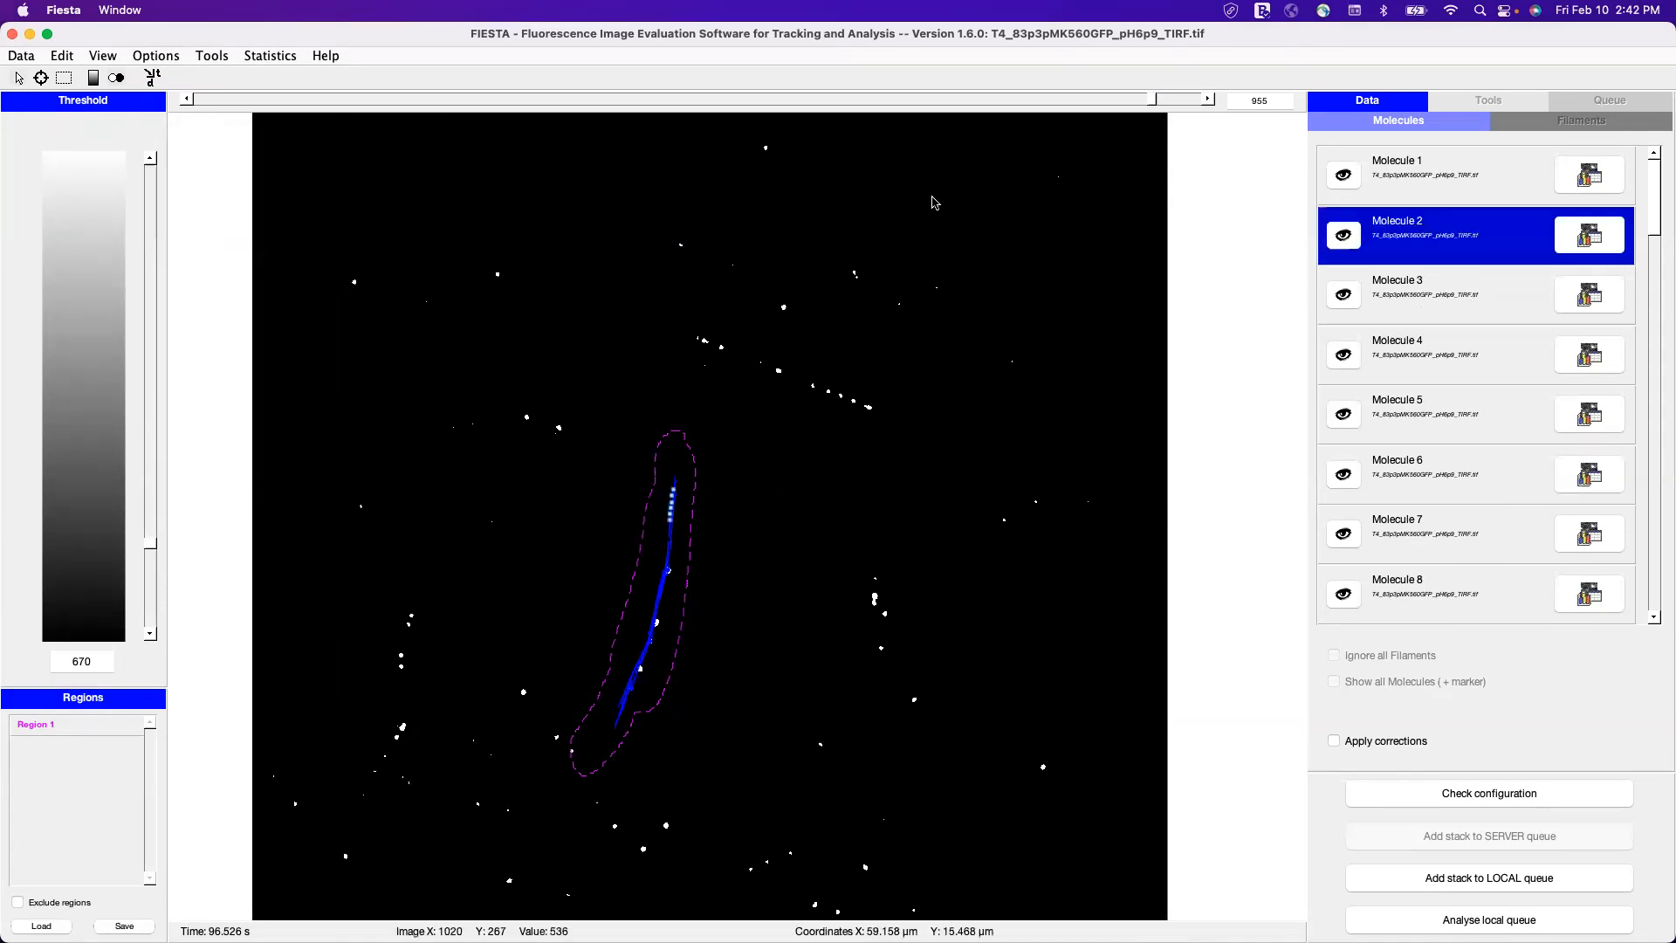
pyautogui.click(63, 56)
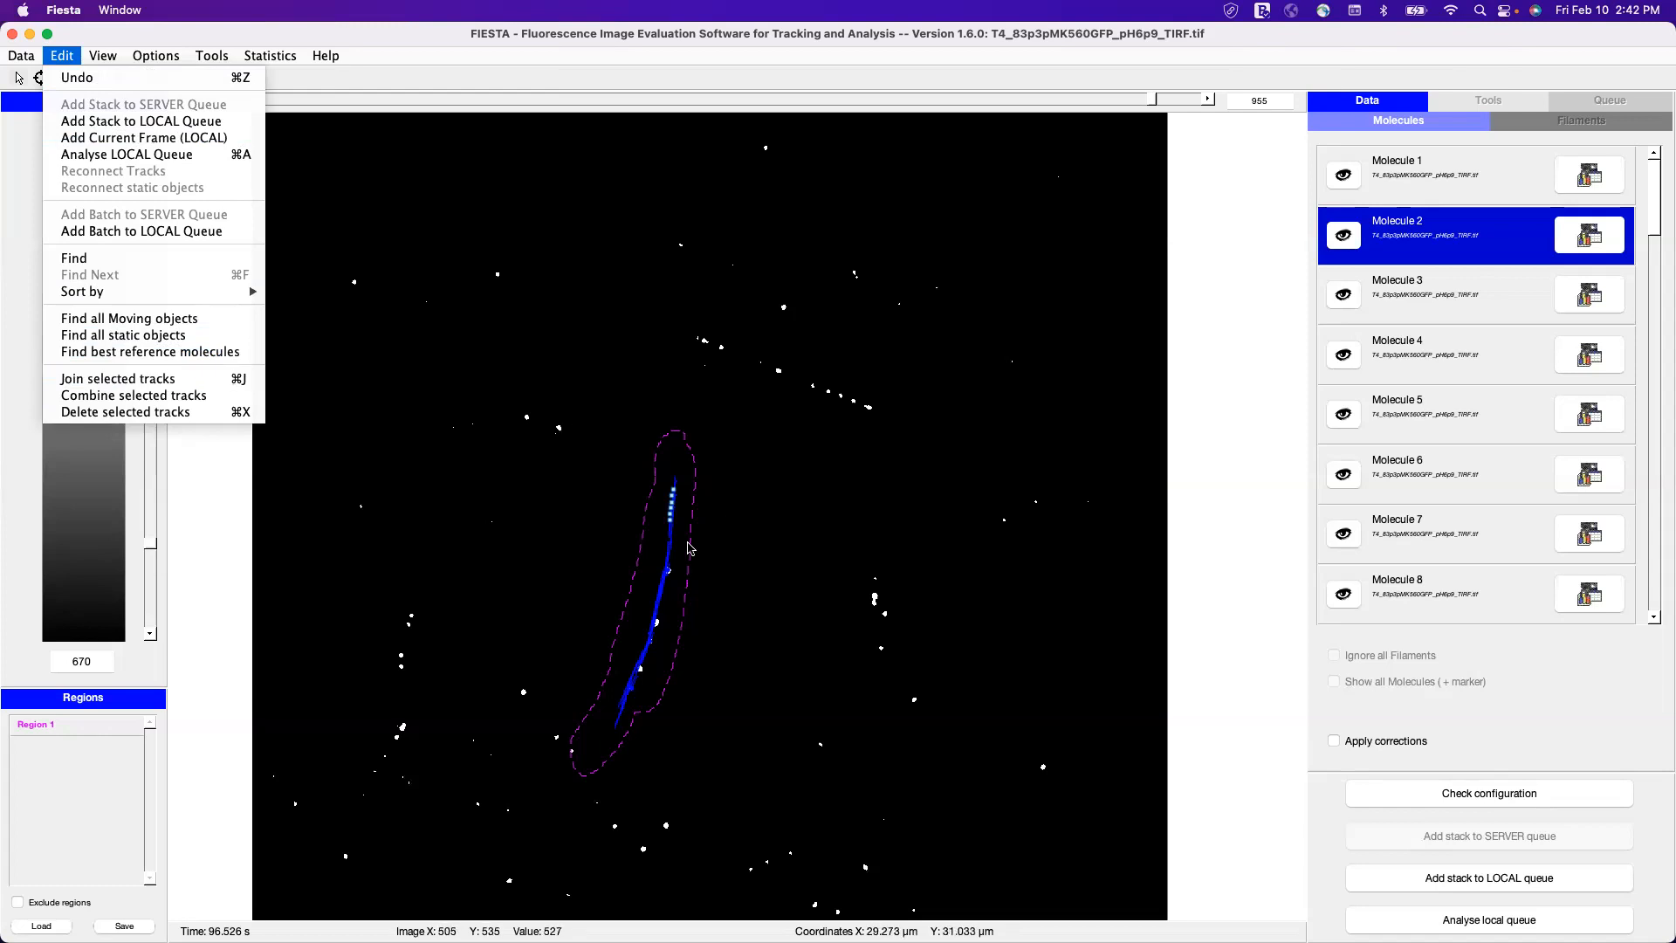
pyautogui.click(1514, 301)
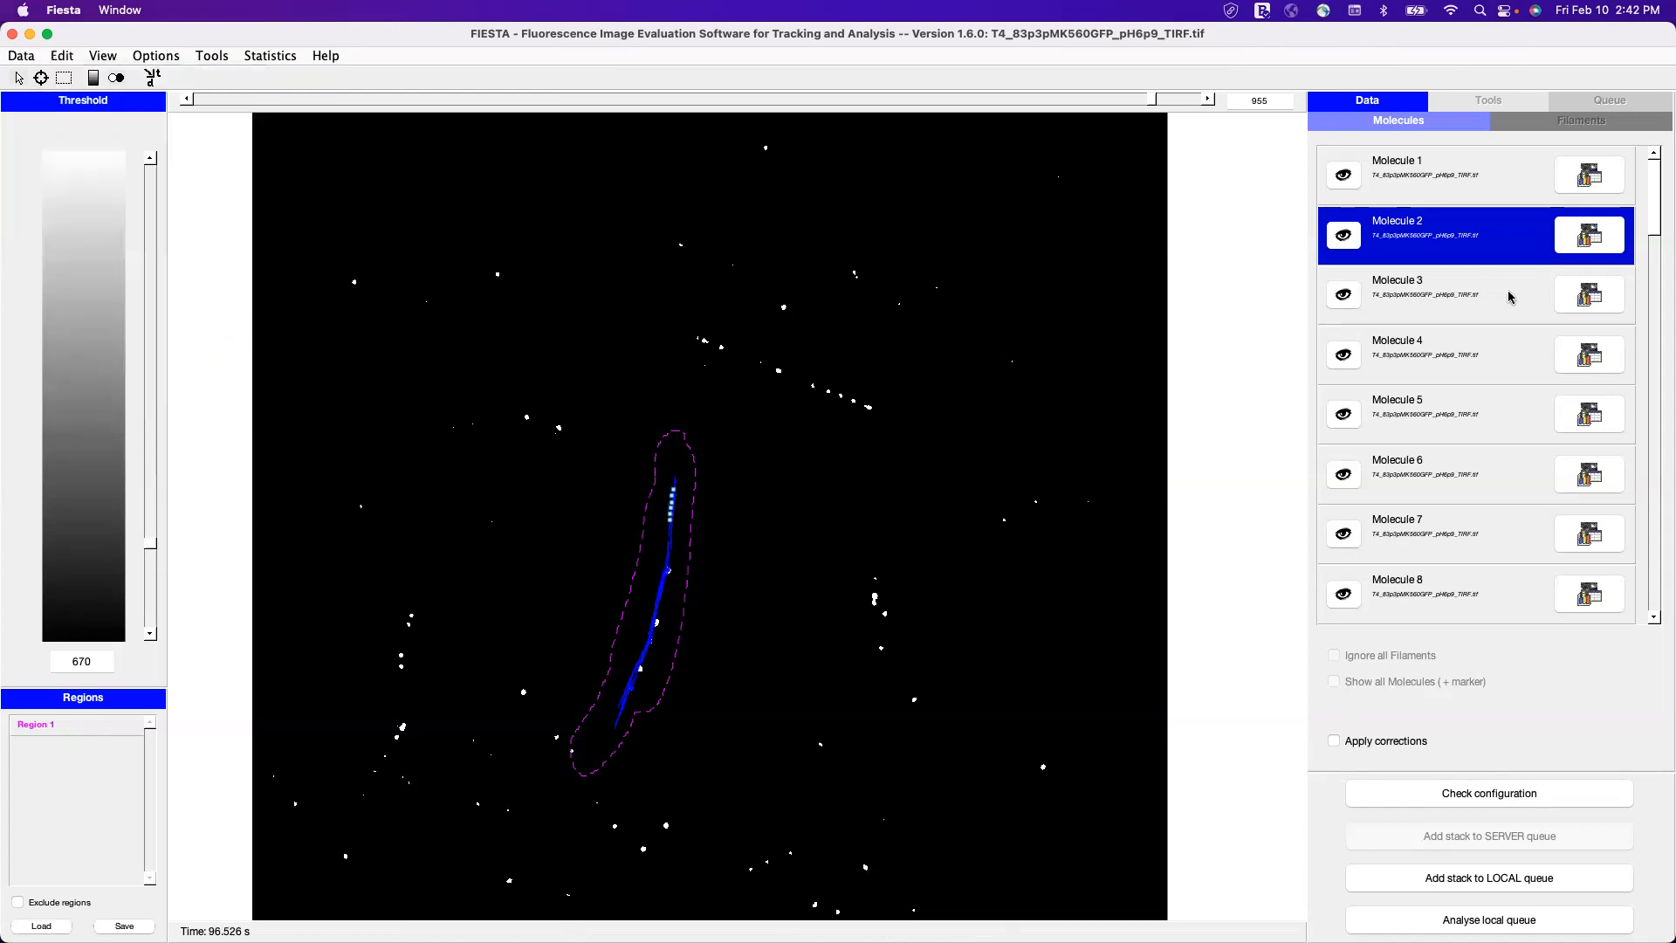
pyautogui.click(1510, 297)
pyautogui.keyDown('shift'); pyautogui.click(1479, 253); pyautogui.keyUp('shift')
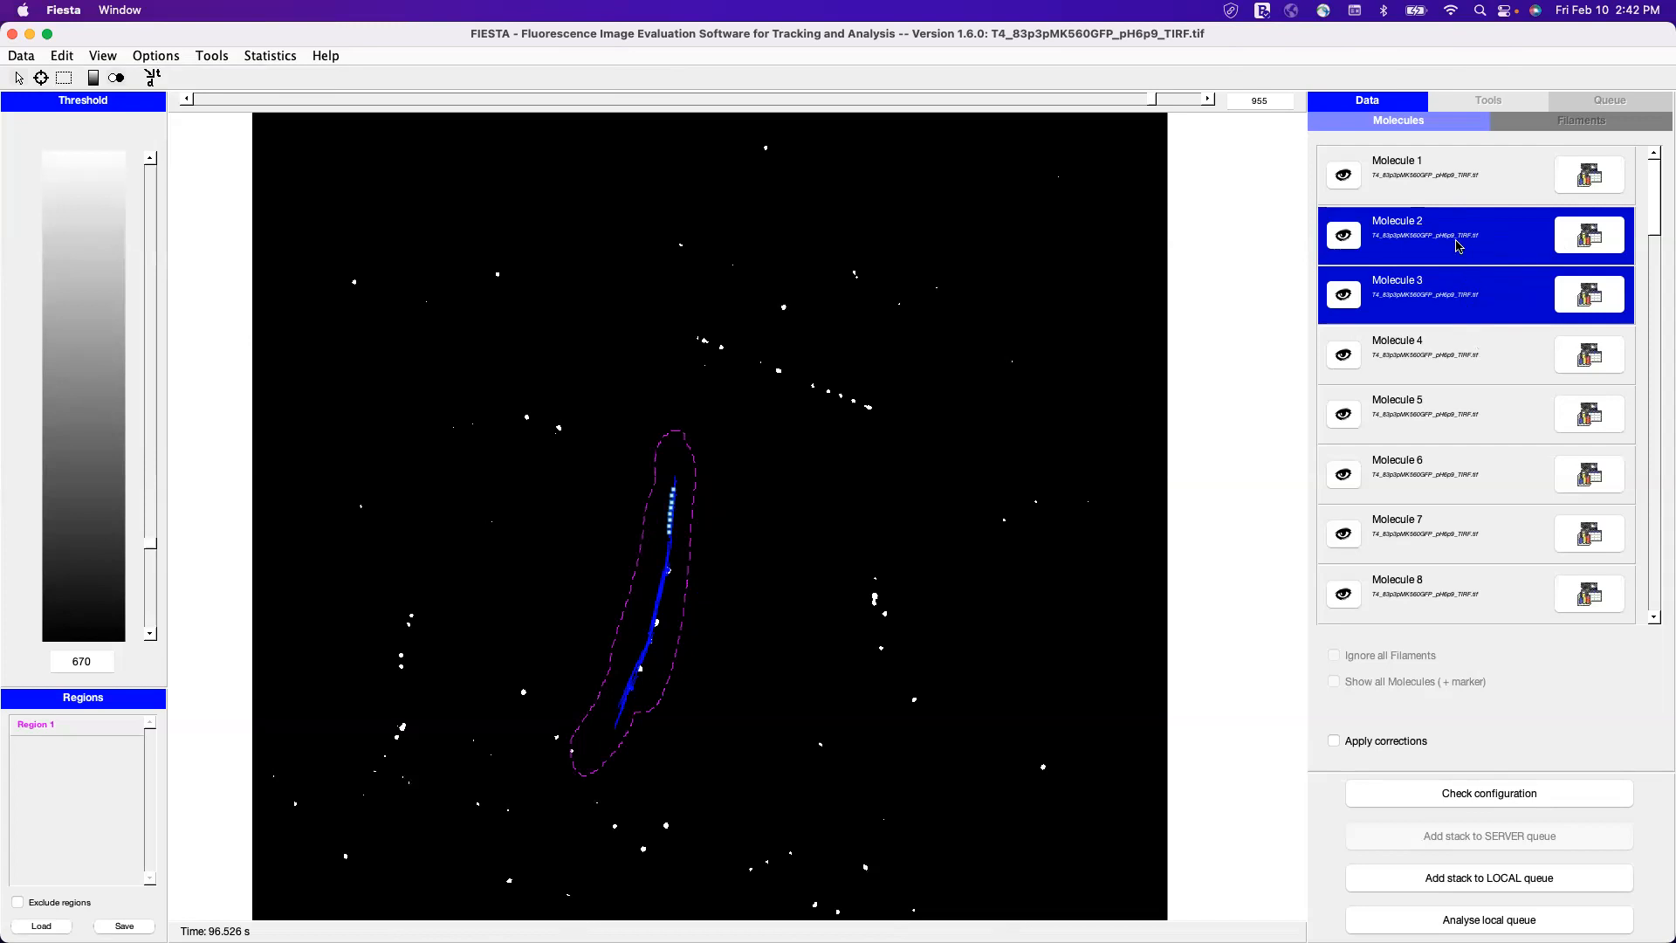
pyautogui.click(96, 80)
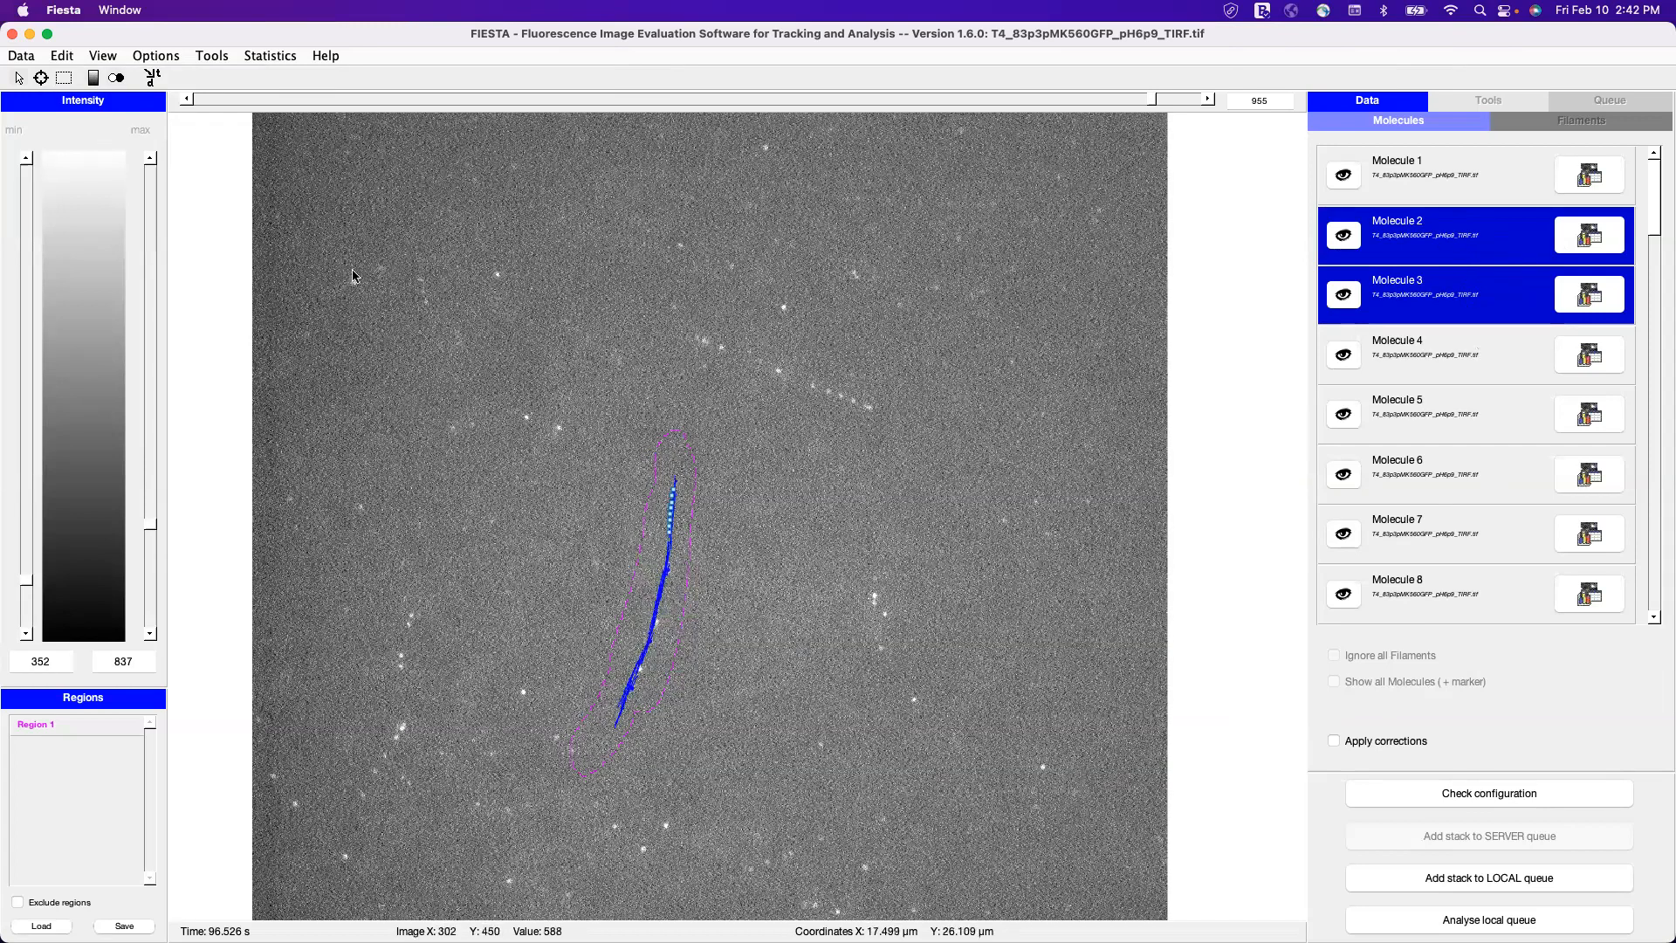
pyautogui.click(64, 58)
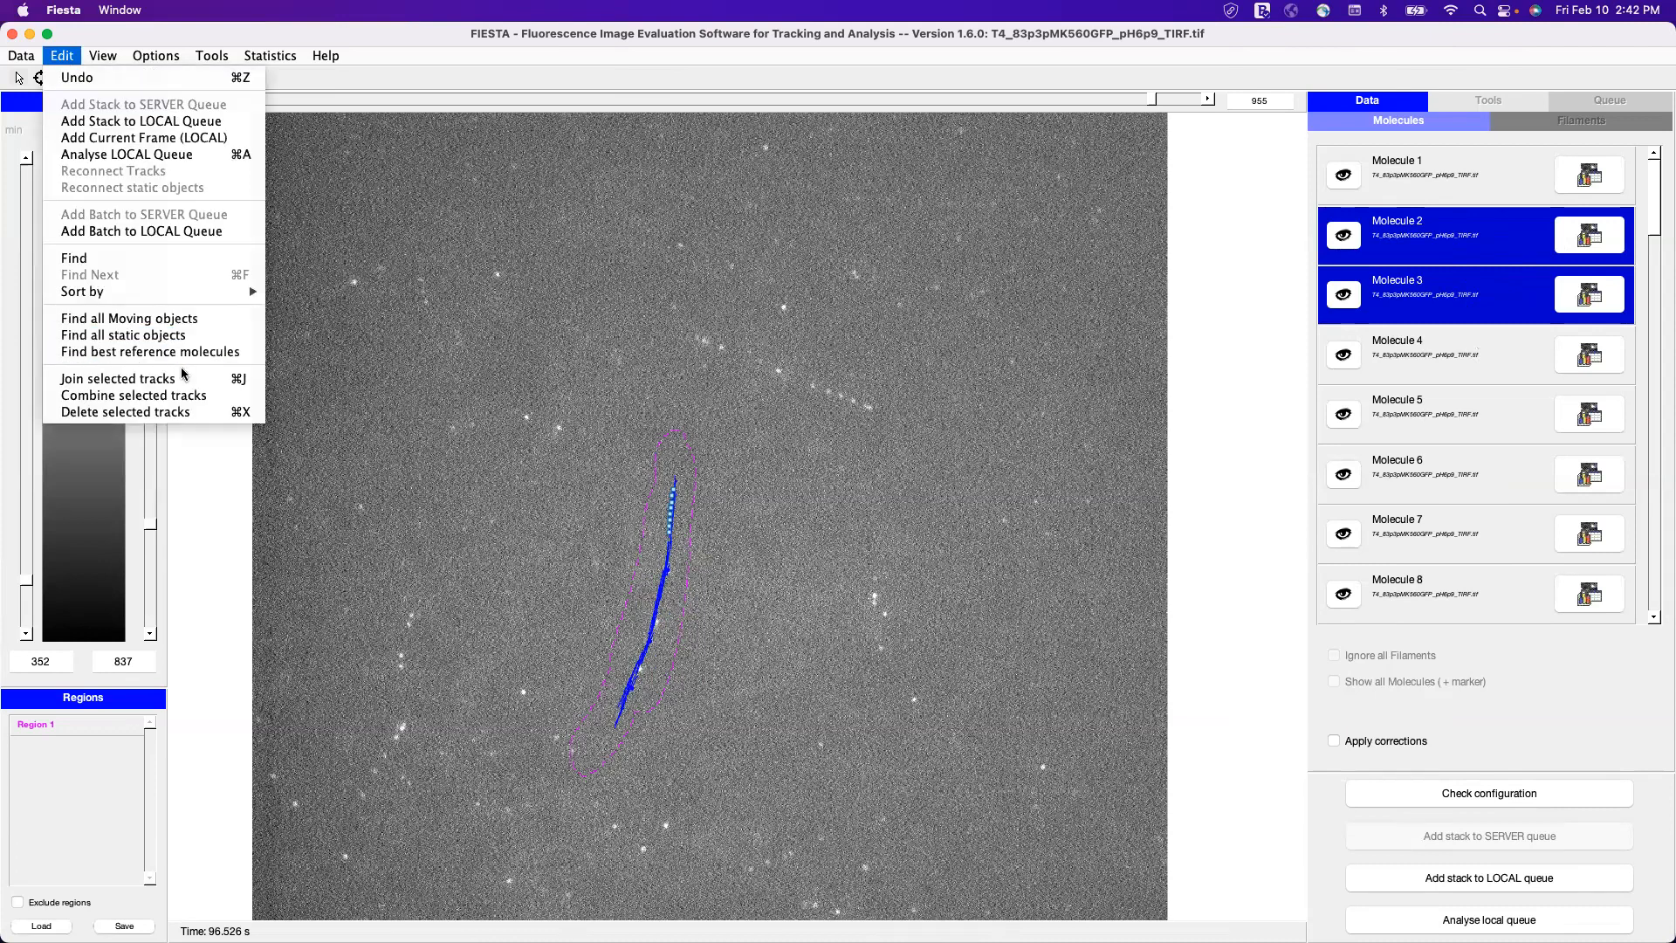
pyautogui.click(184, 378)
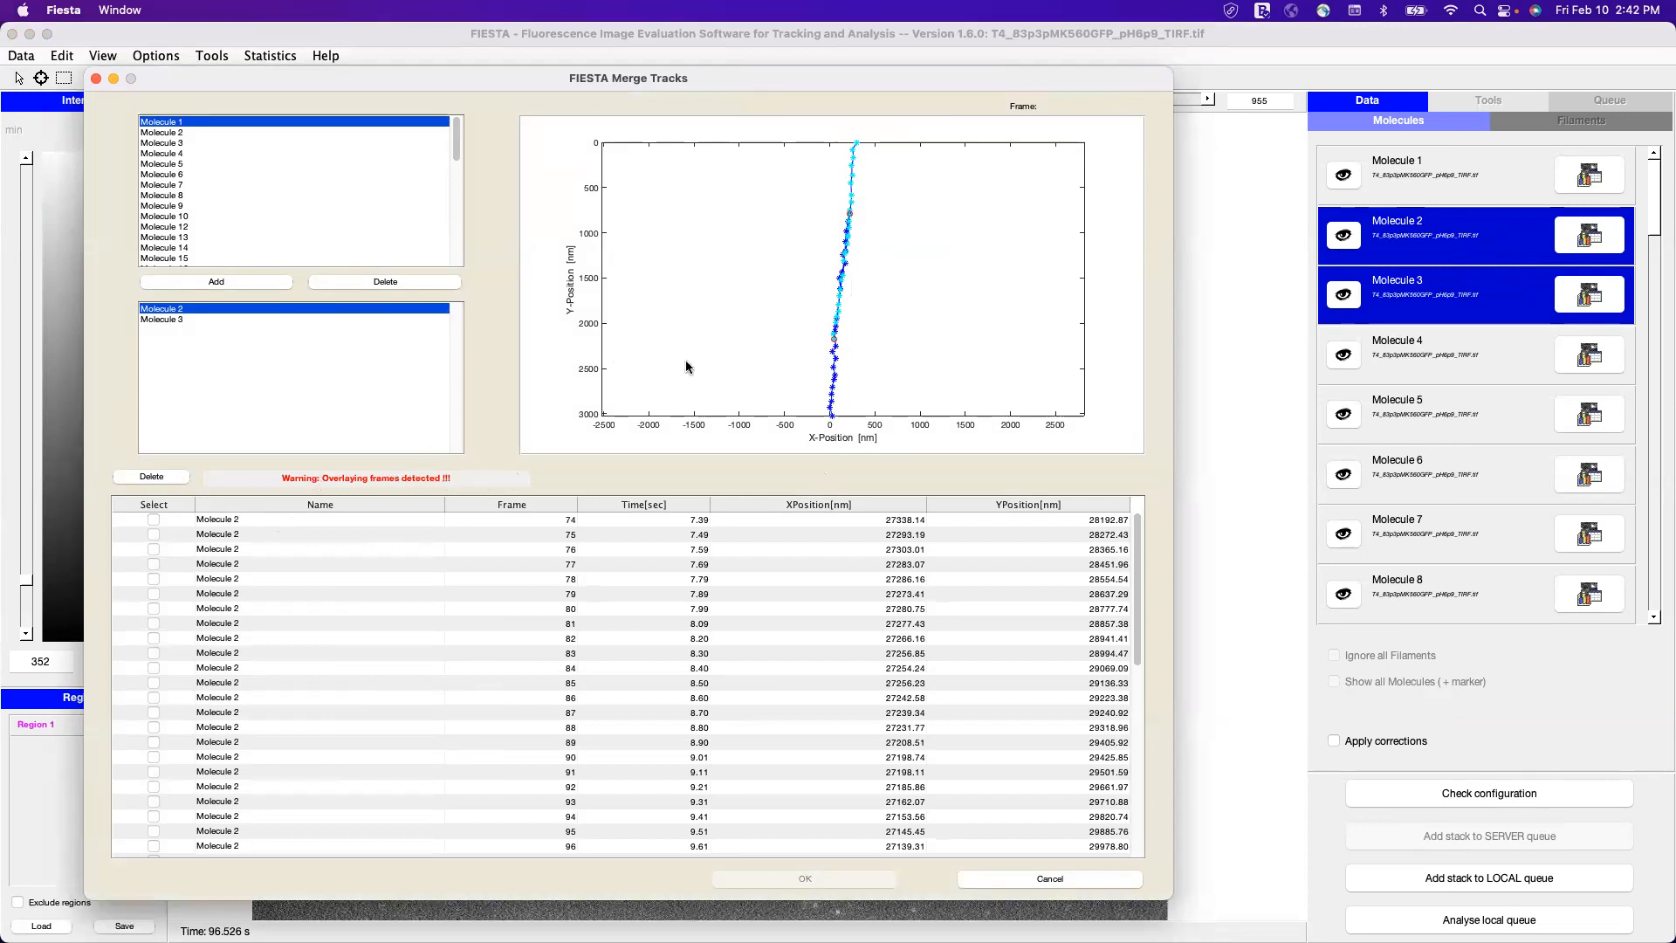
# Remove the overlapping-frame points from the merge of Molecules 2 and 3
pyautogui.scroll(3, 882, 322)
pyautogui.moveTo(813, 351)
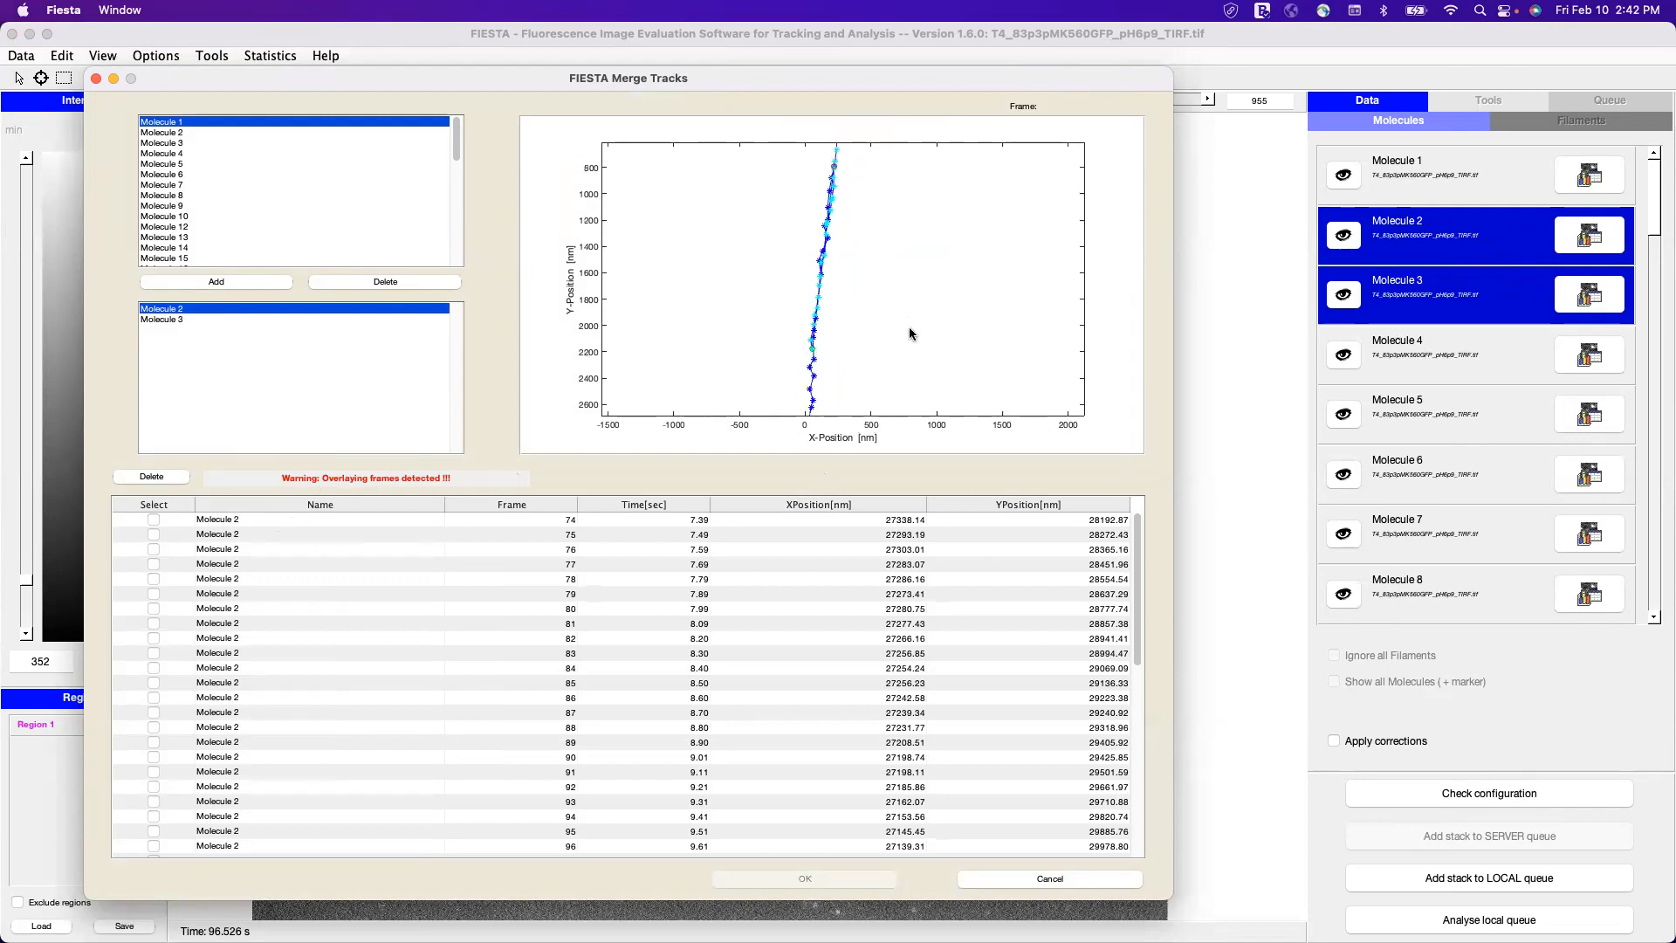
pyautogui.moveTo(837, 172)
pyautogui.click(169, 475)
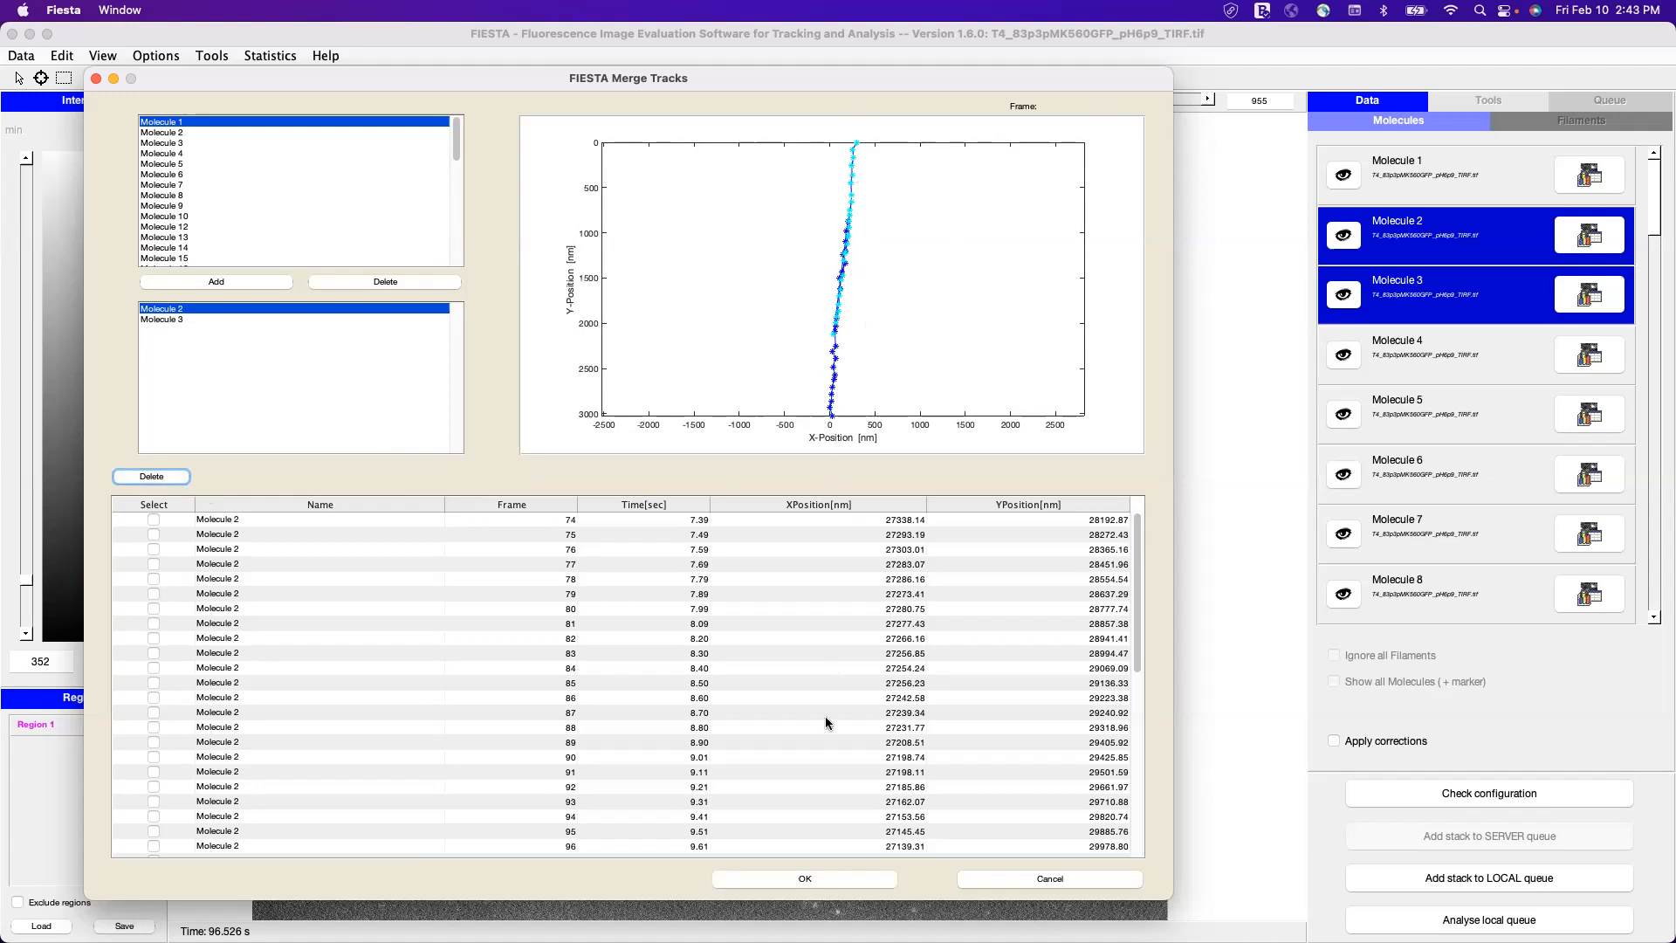
# Complete the merge of Molecules 2 and 3 and review the merged track's data and distance-time plot
pyautogui.click(836, 877)
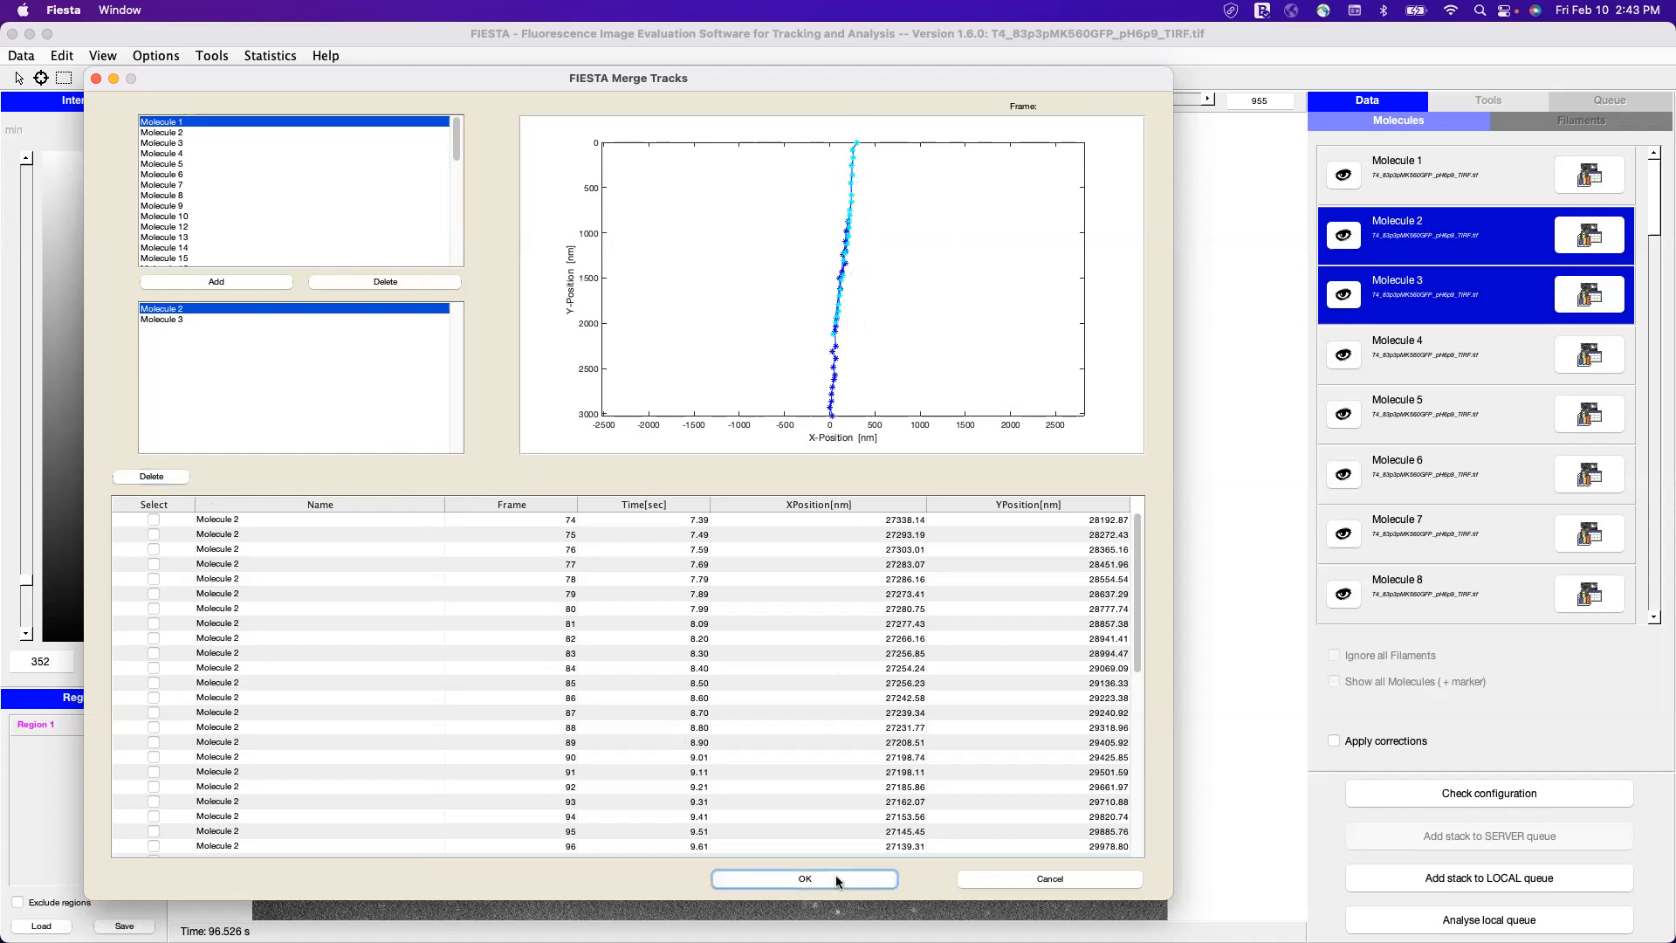
pyautogui.click(1463, 229)
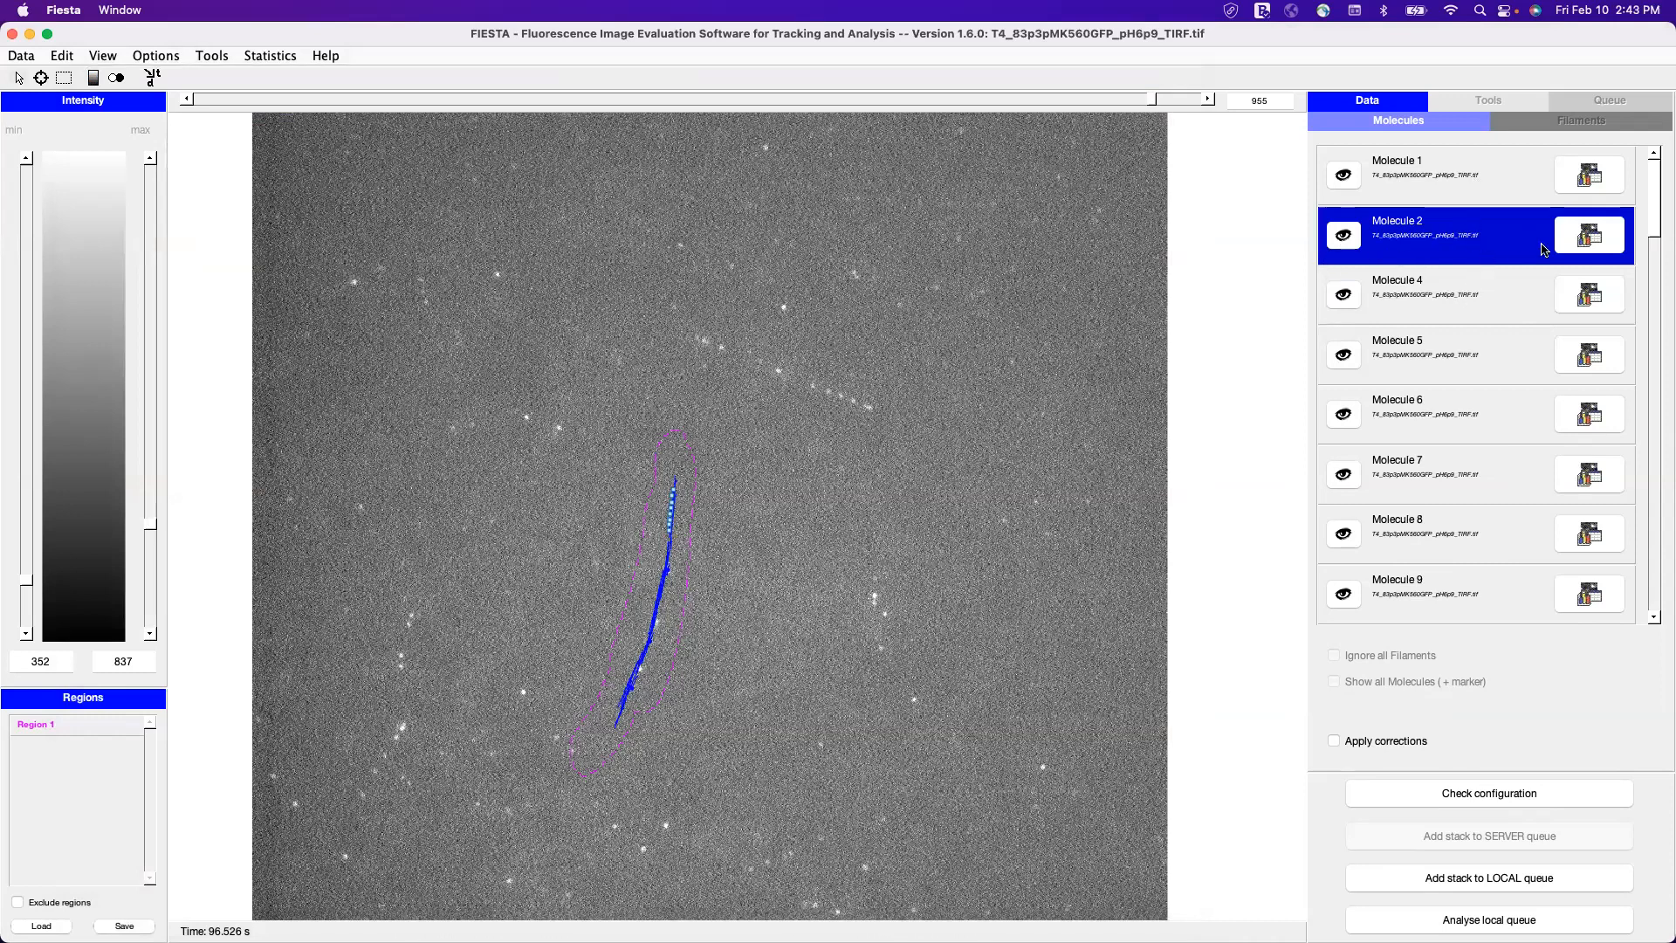
pyautogui.click(1574, 239)
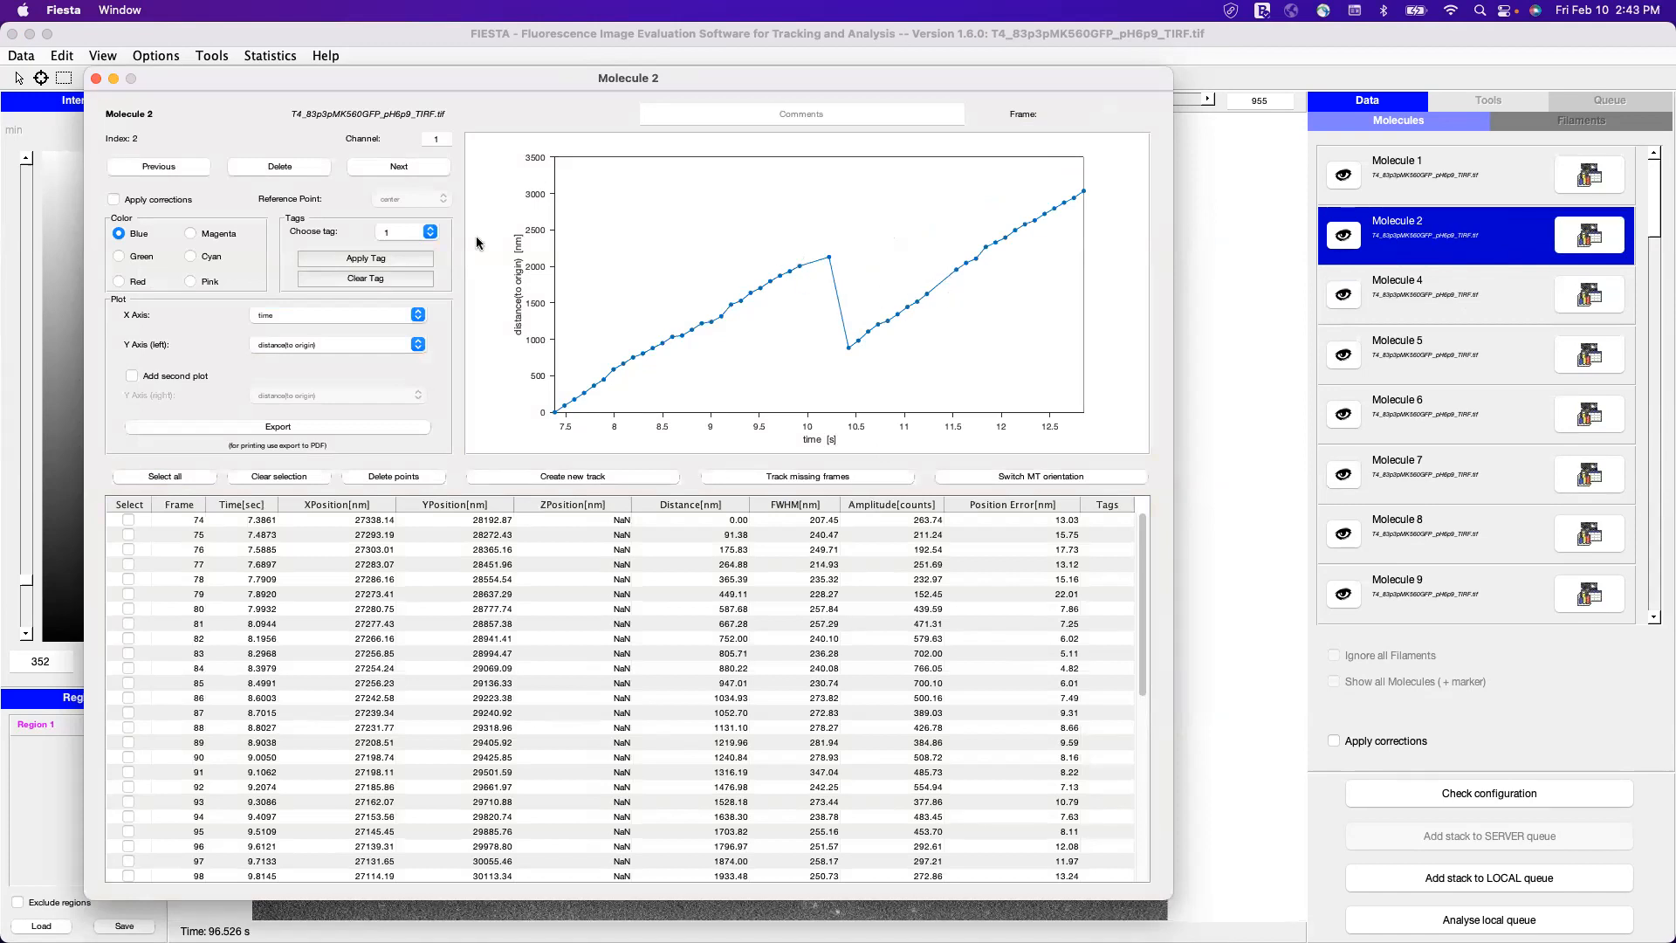
pyautogui.click(95, 81)
pyautogui.click(112, 57)
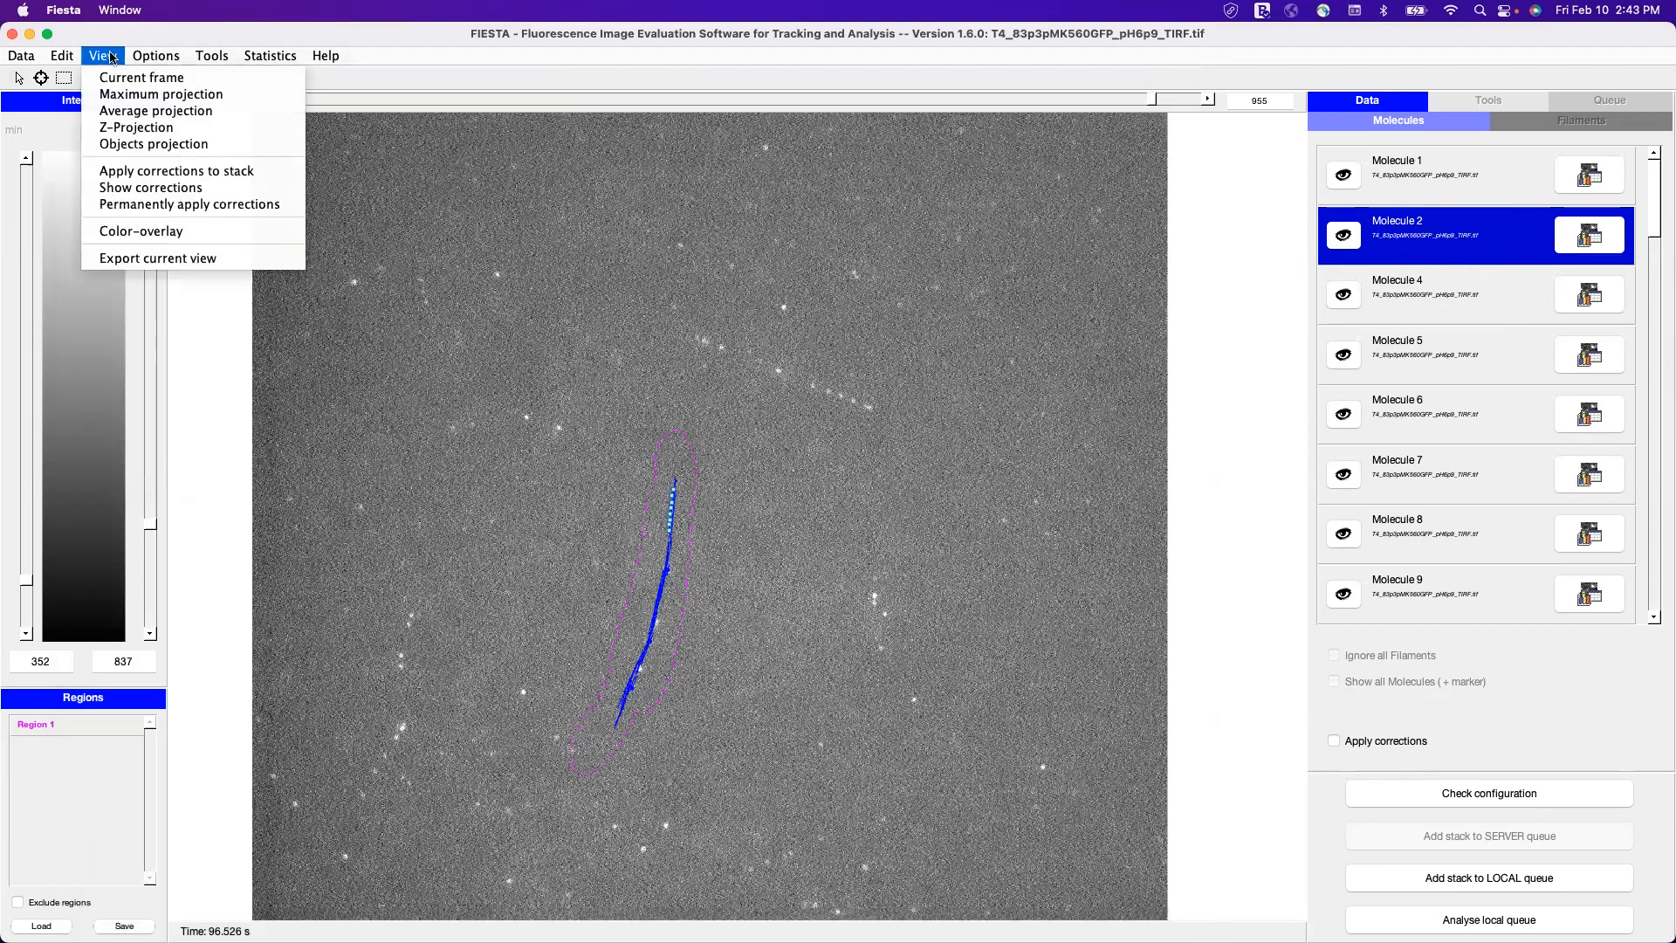
pyautogui.moveTo(78, 59)
pyautogui.moveTo(154, 52)
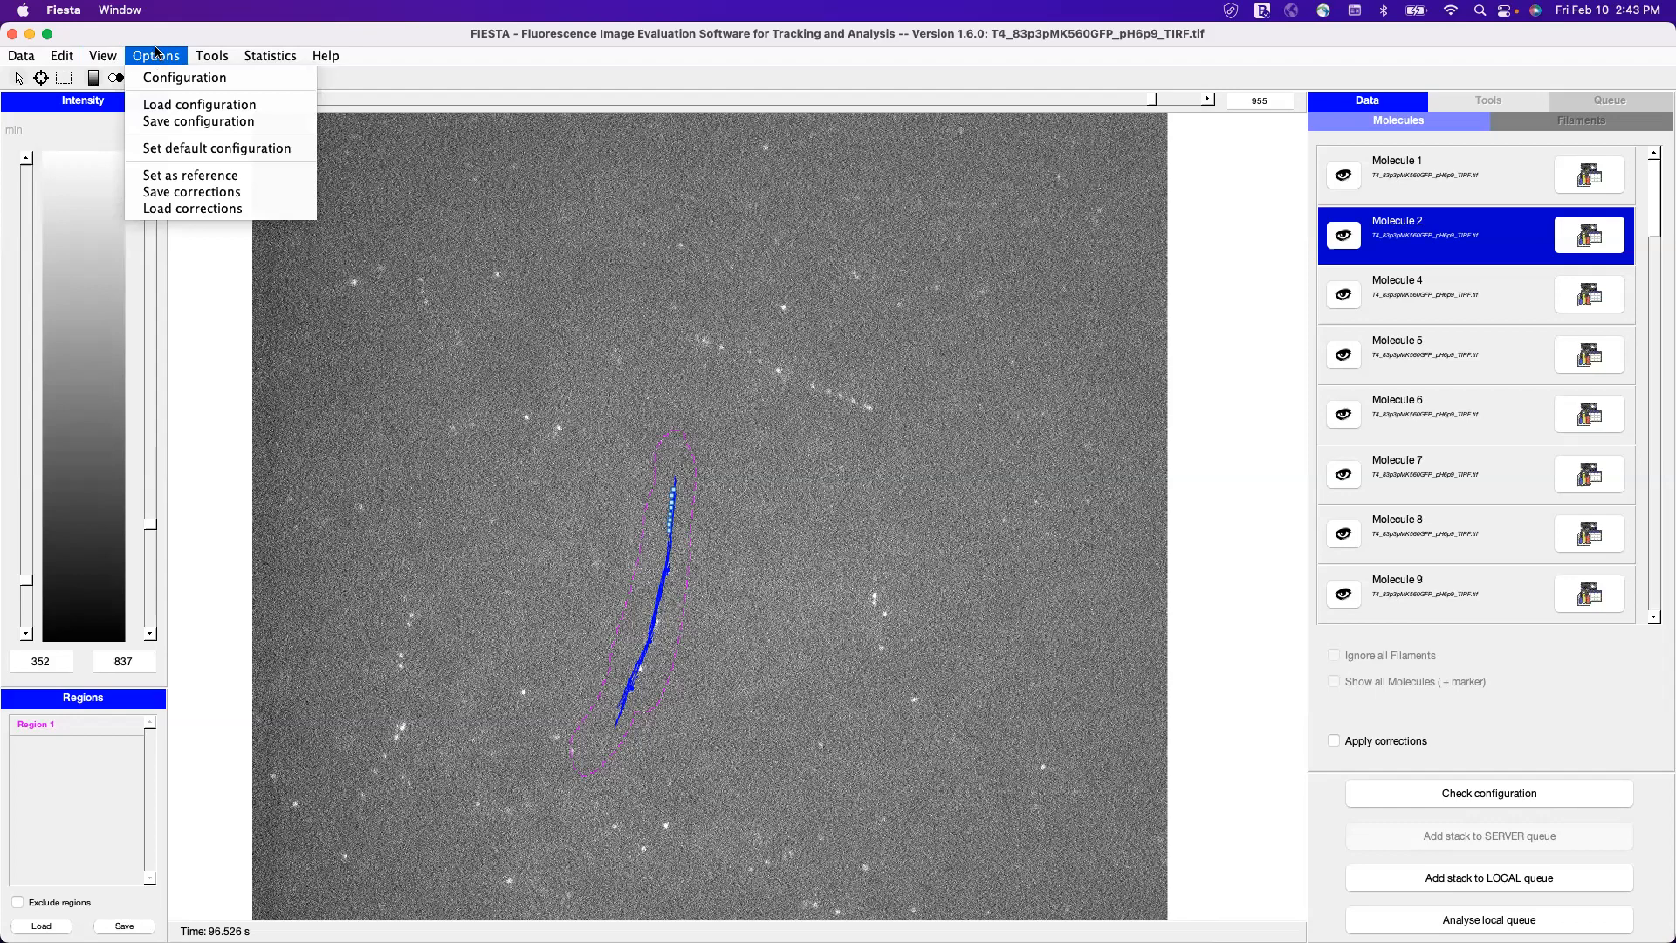
pyautogui.click(536, 239)
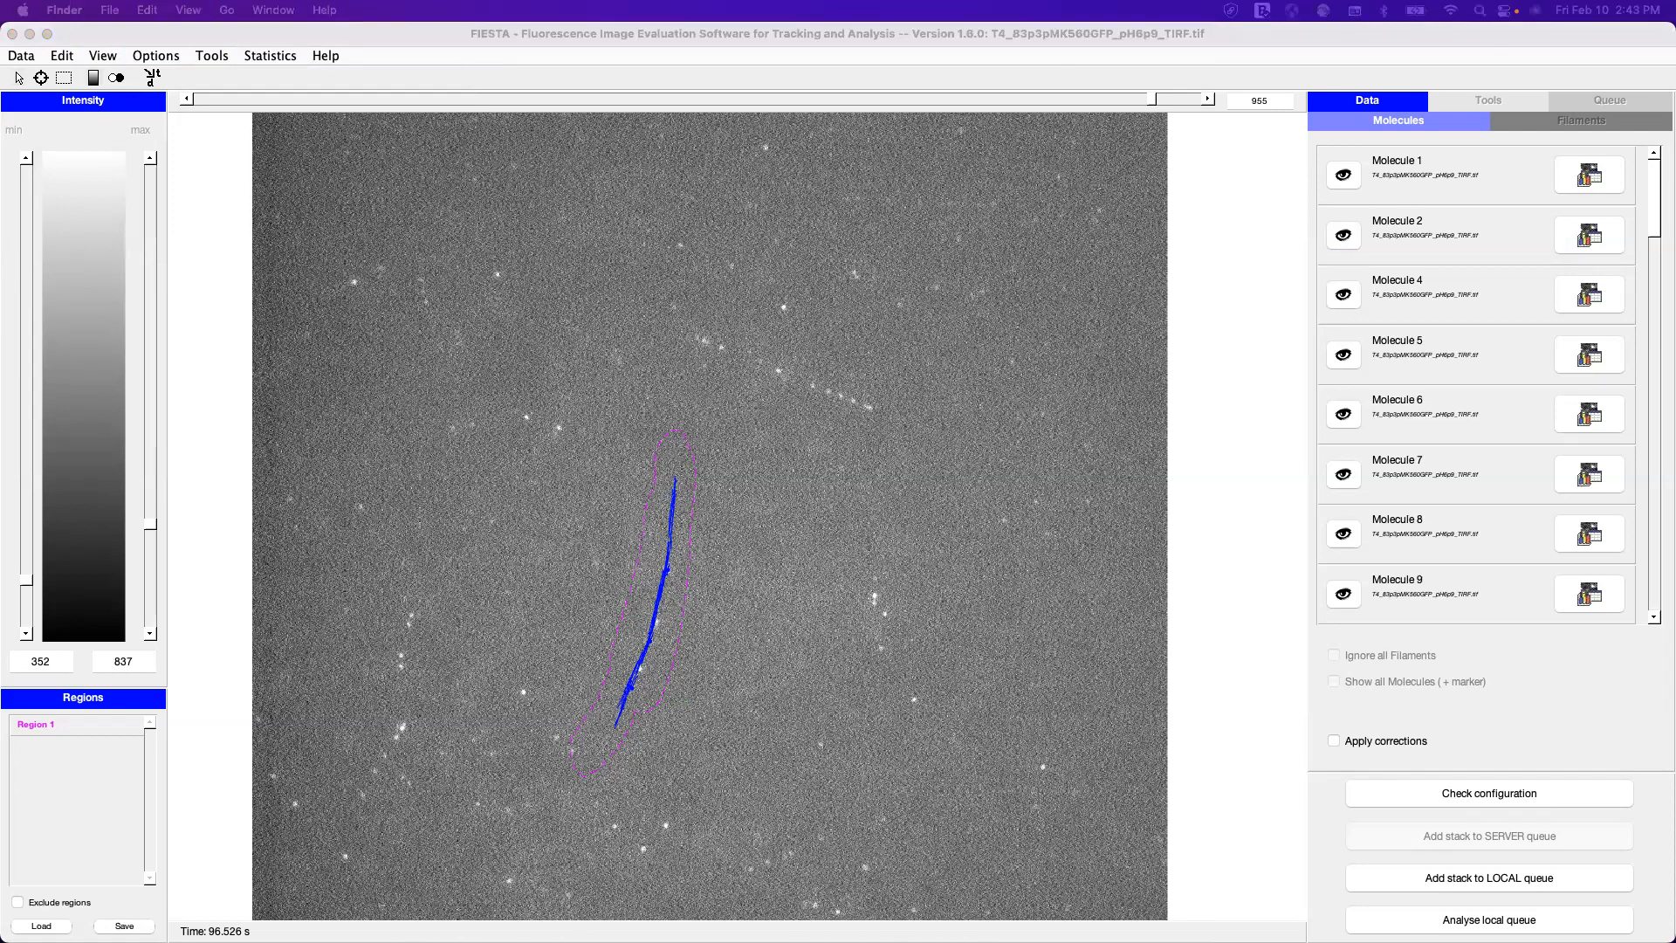
# Switch to Fiji, examine the T2_9mMSlowLignin TIRF stack's frames with automatic contrast, and close the stack
pyautogui.hotkey('ctrl', 'Up')
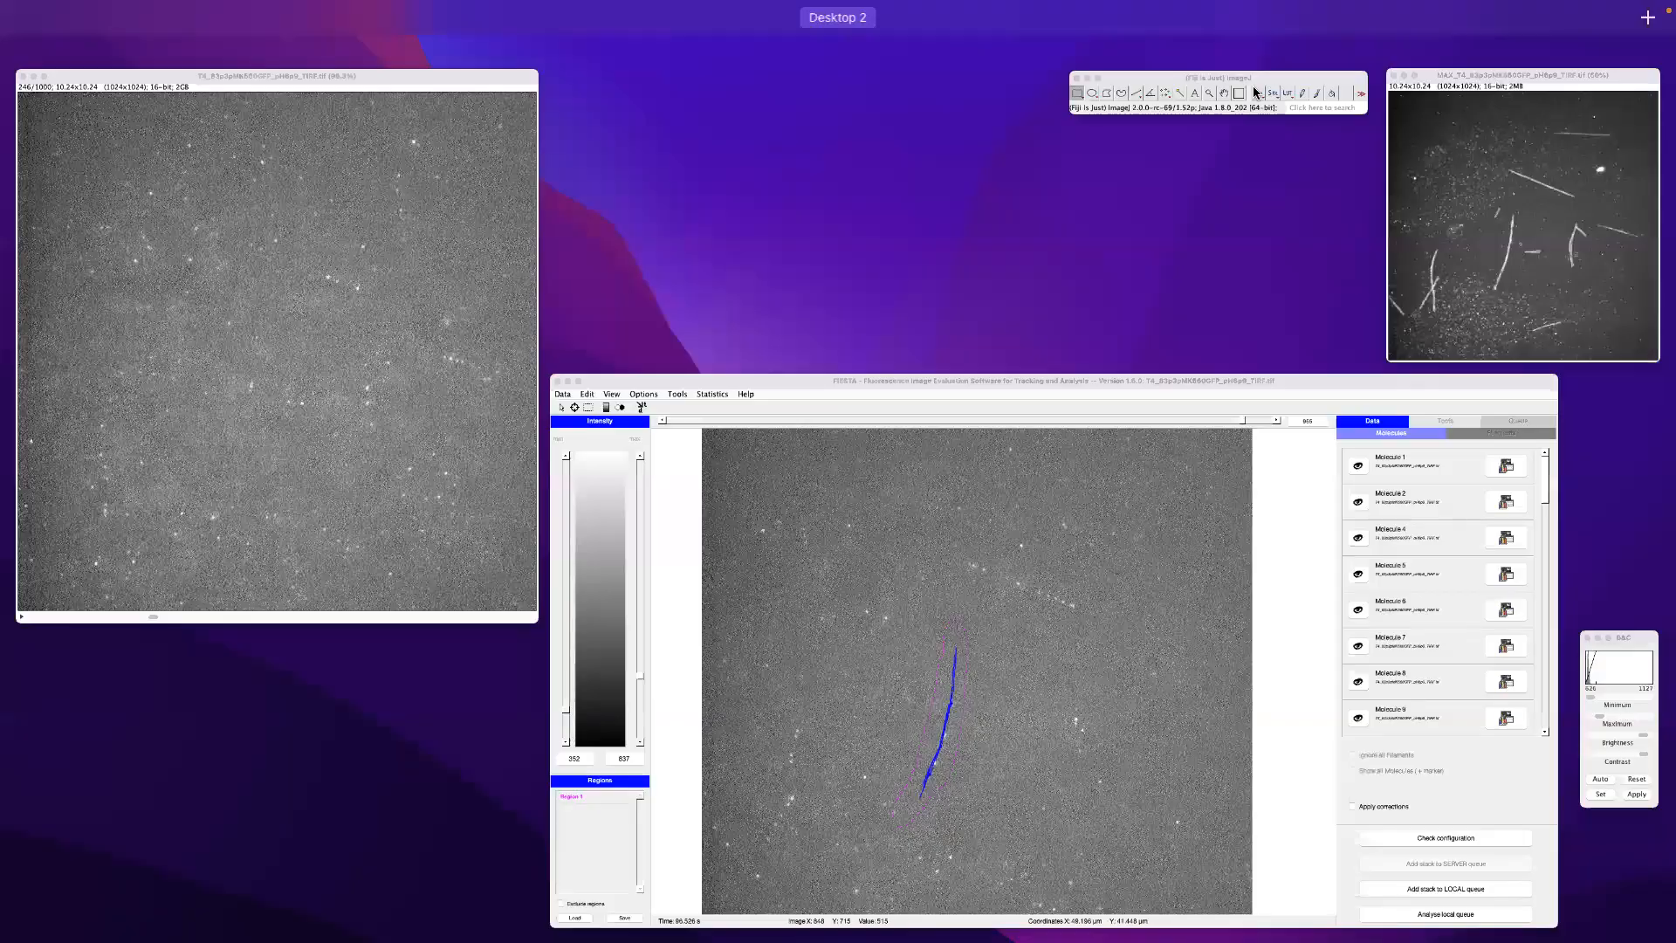
pyautogui.click(1256, 93)
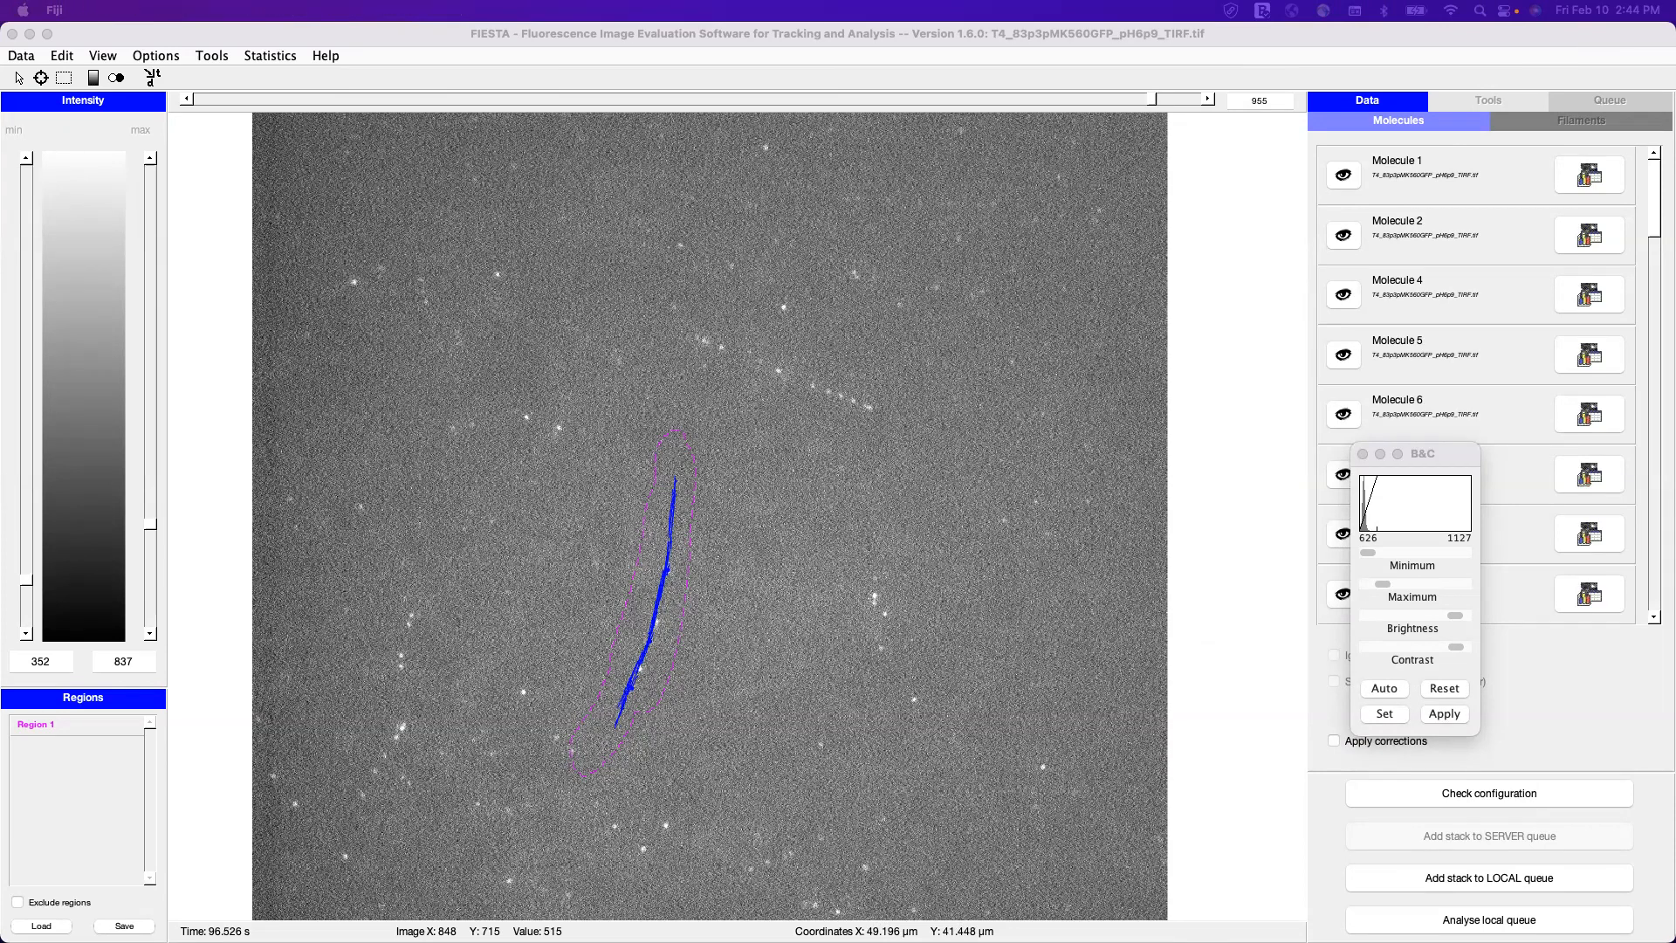
pyautogui.click(671, 302)
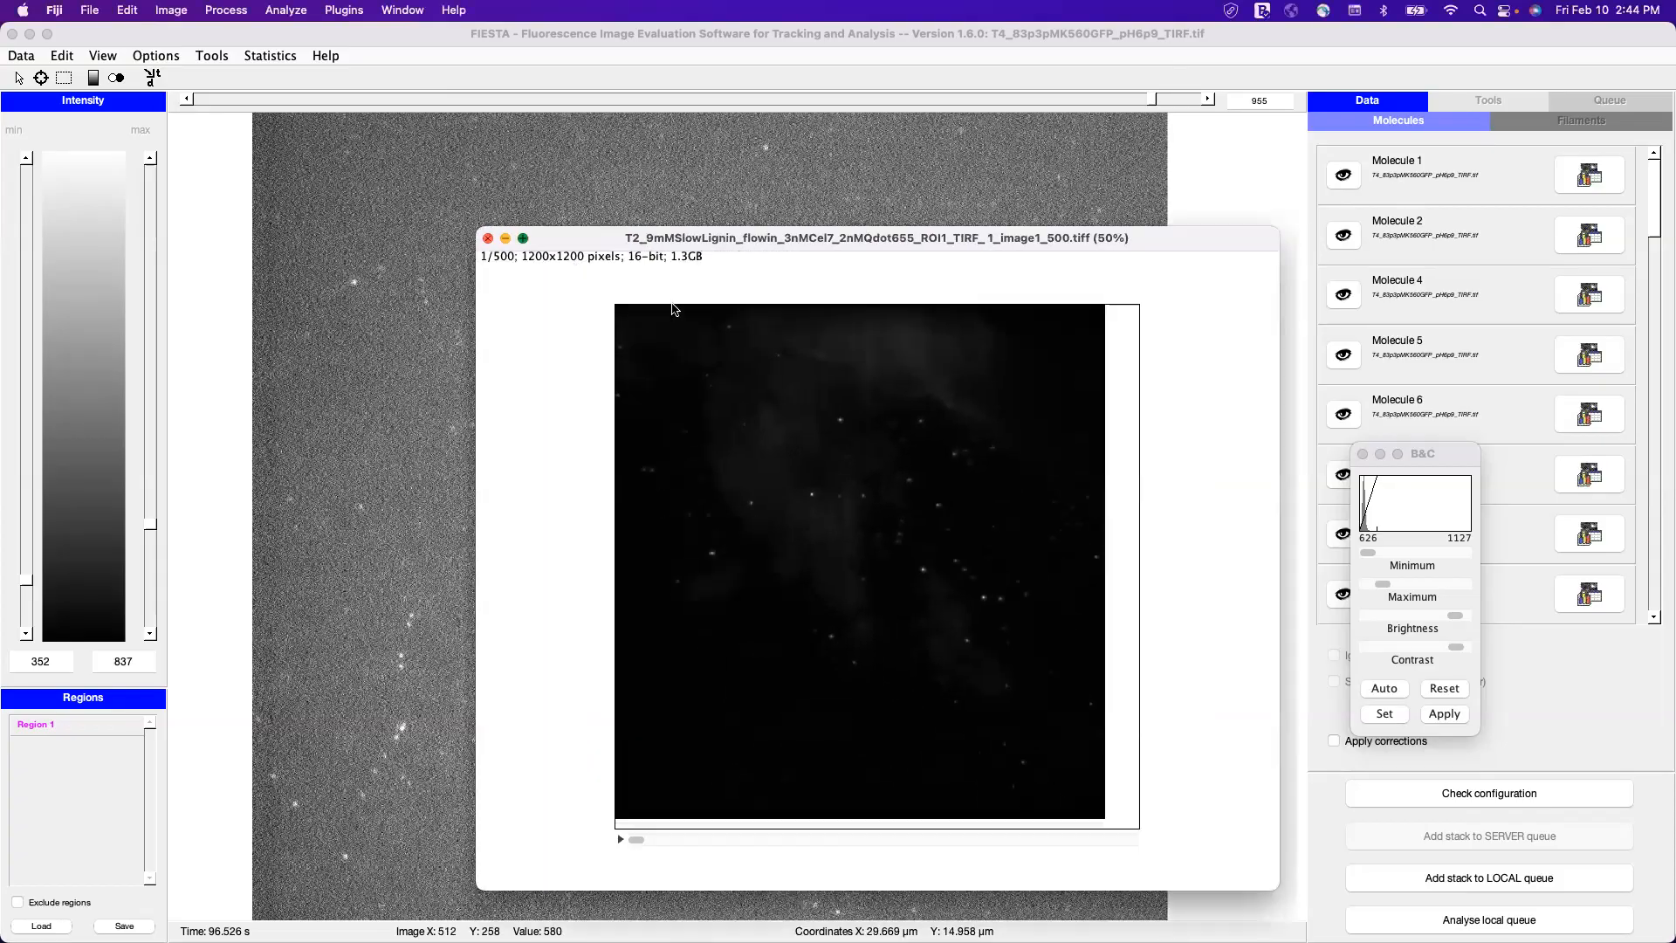
pyautogui.moveTo(1271, 32); pyautogui.dragTo(920, 35)
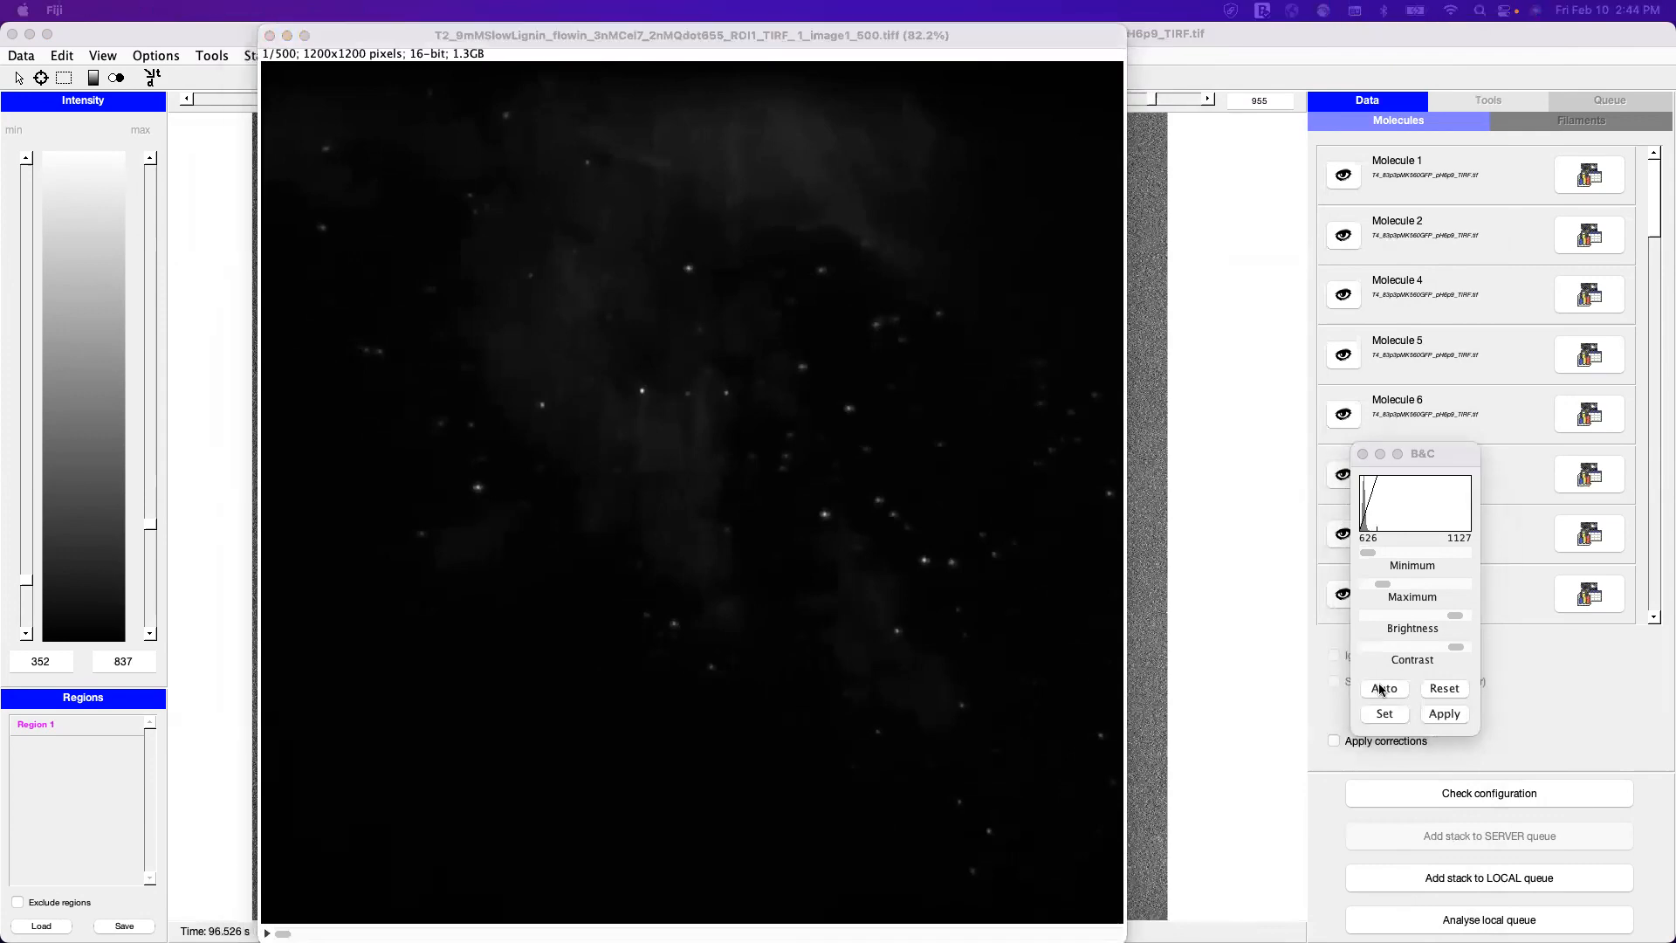
pyautogui.click(1384, 689)
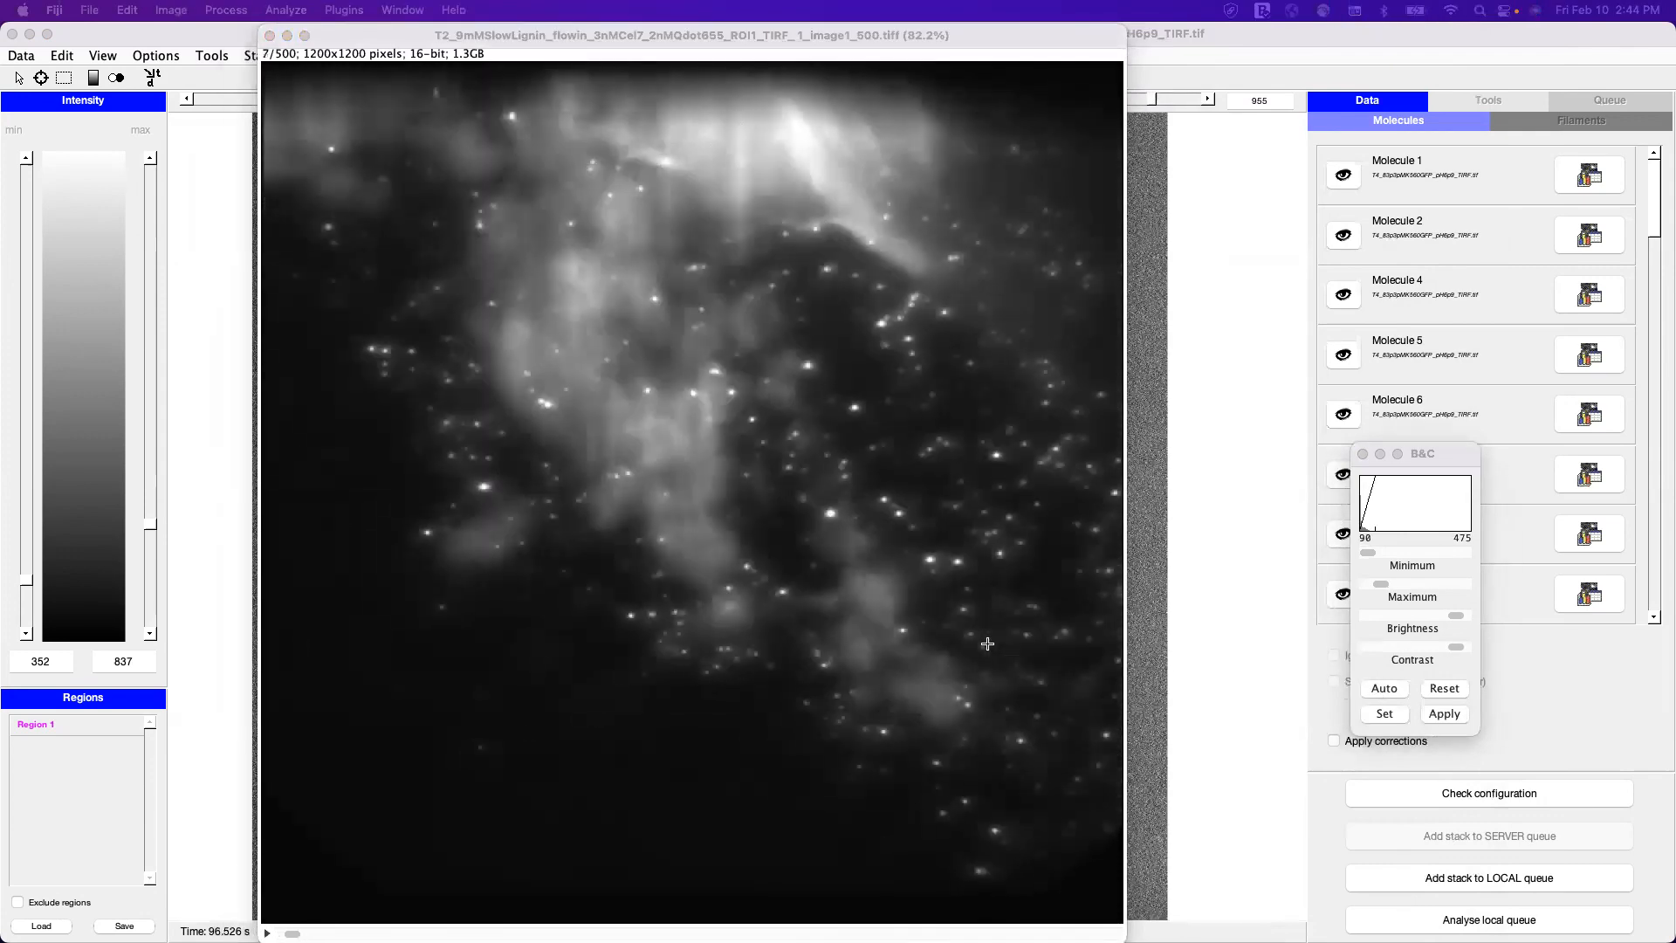
pyautogui.scroll(20, 987, 643)
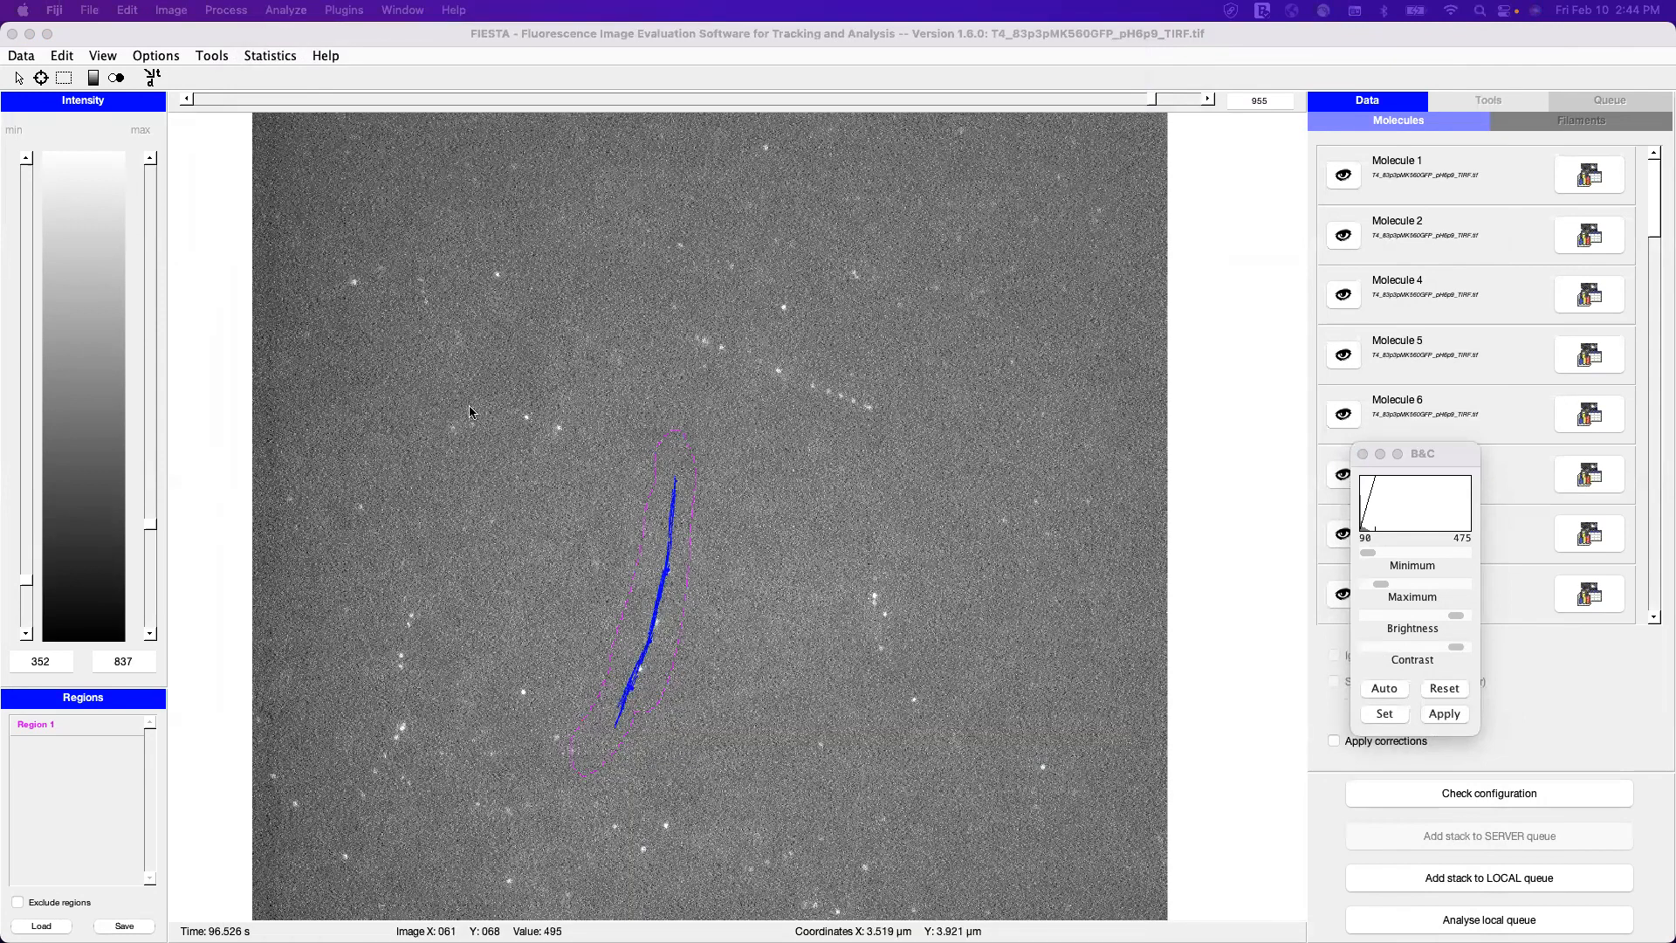
pyautogui.click(270, 35)
# Auto-adjust the contrast of the T1_0Lignin TIRF stack, examine particle binding across its frames, and close it
pyautogui.click(1385, 688)
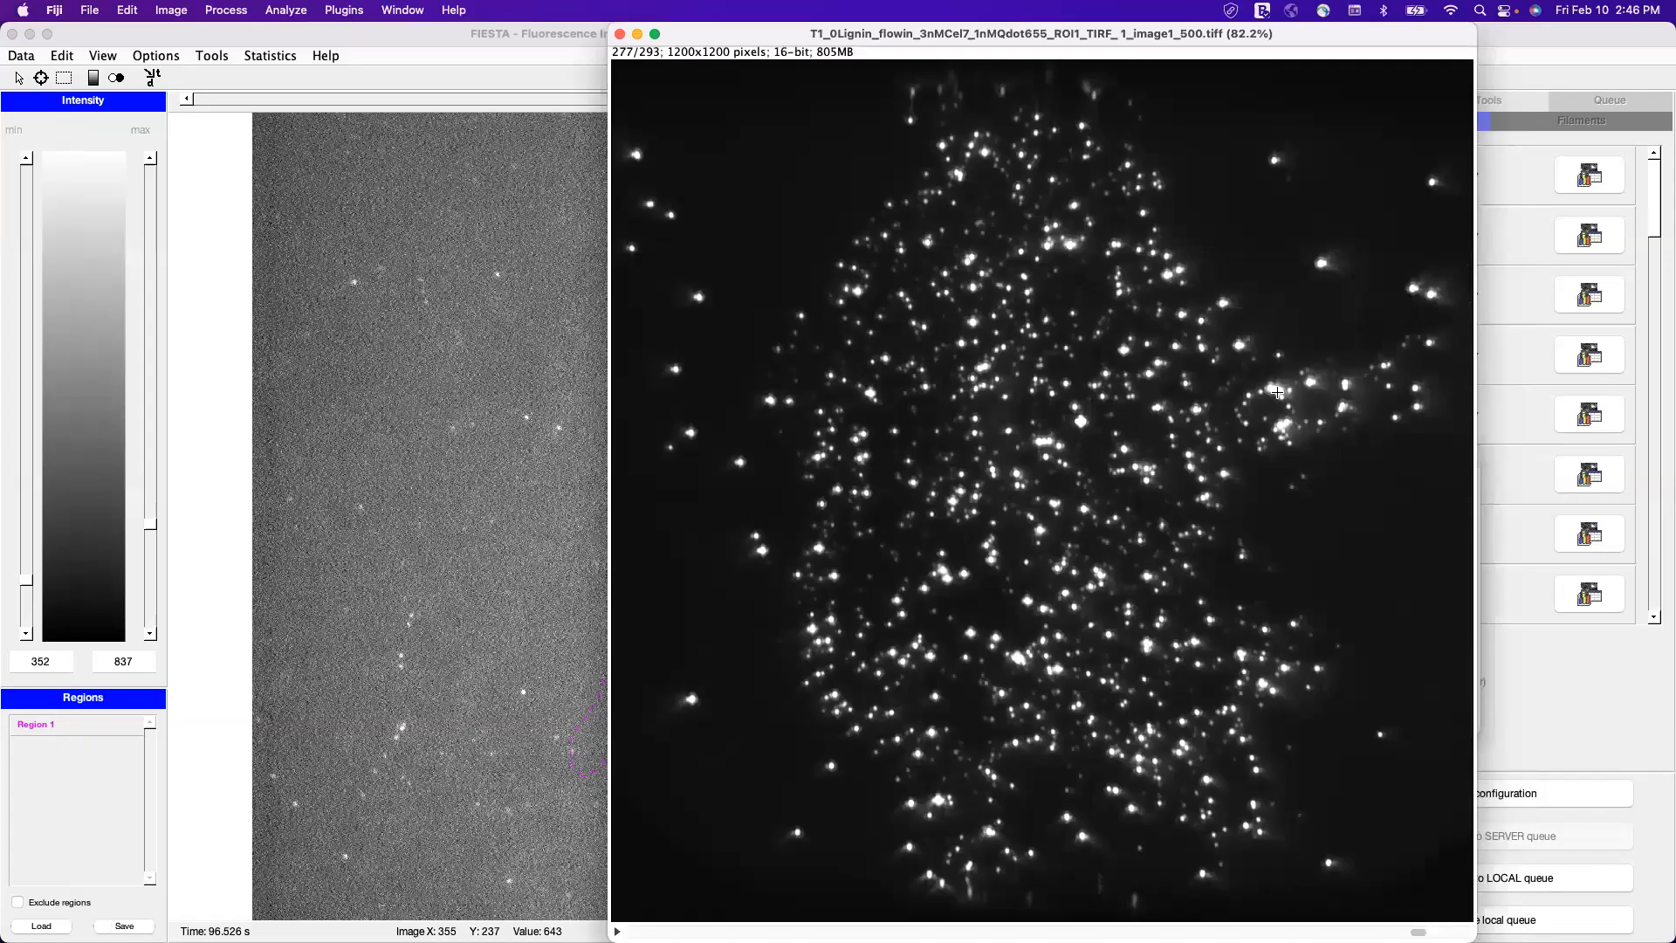
pyautogui.moveTo(1300, 42); pyautogui.dragTo(1260, 42)
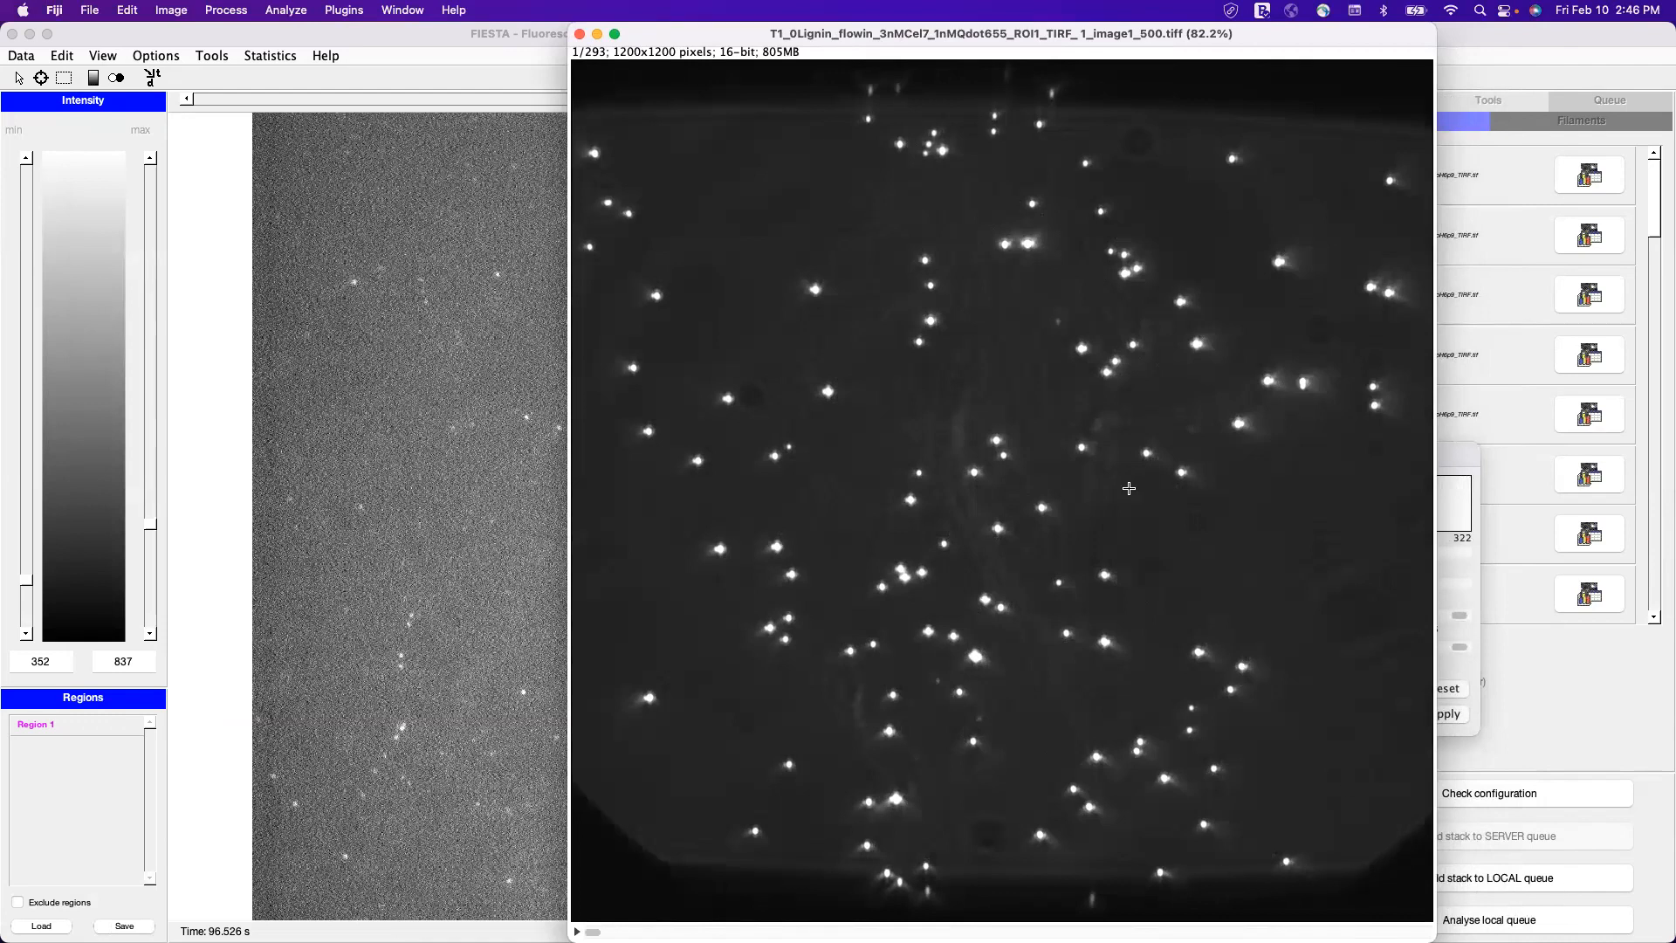
pyautogui.scroll(-20, 1101, 469)
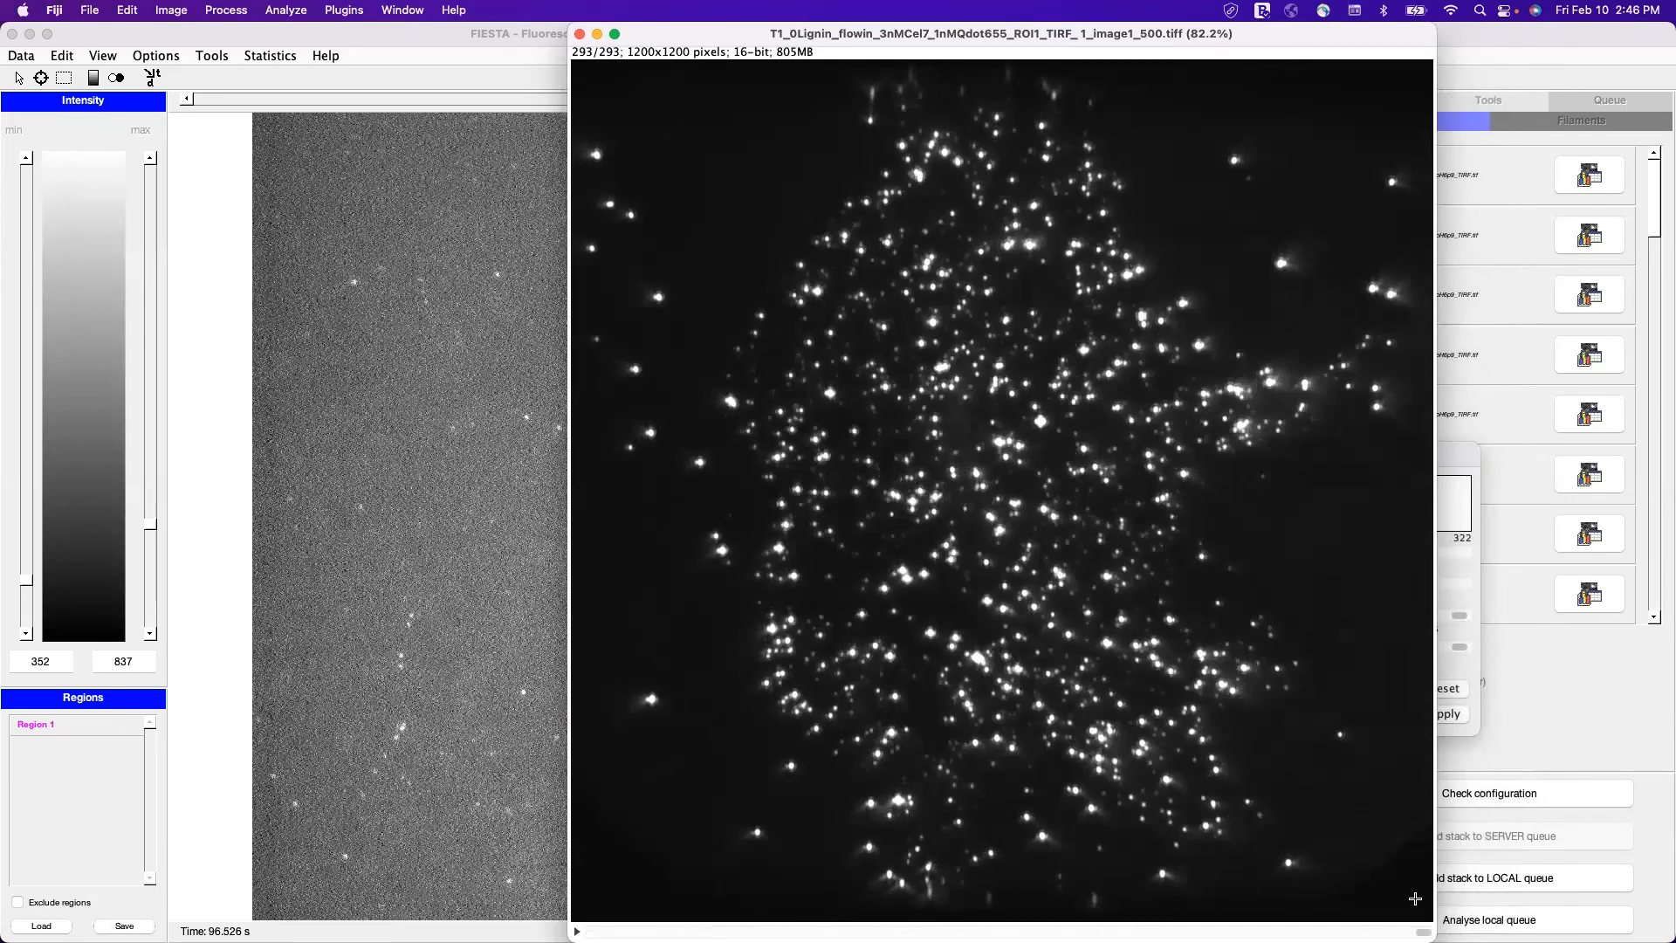
pyautogui.scroll(20, 1101, 469)
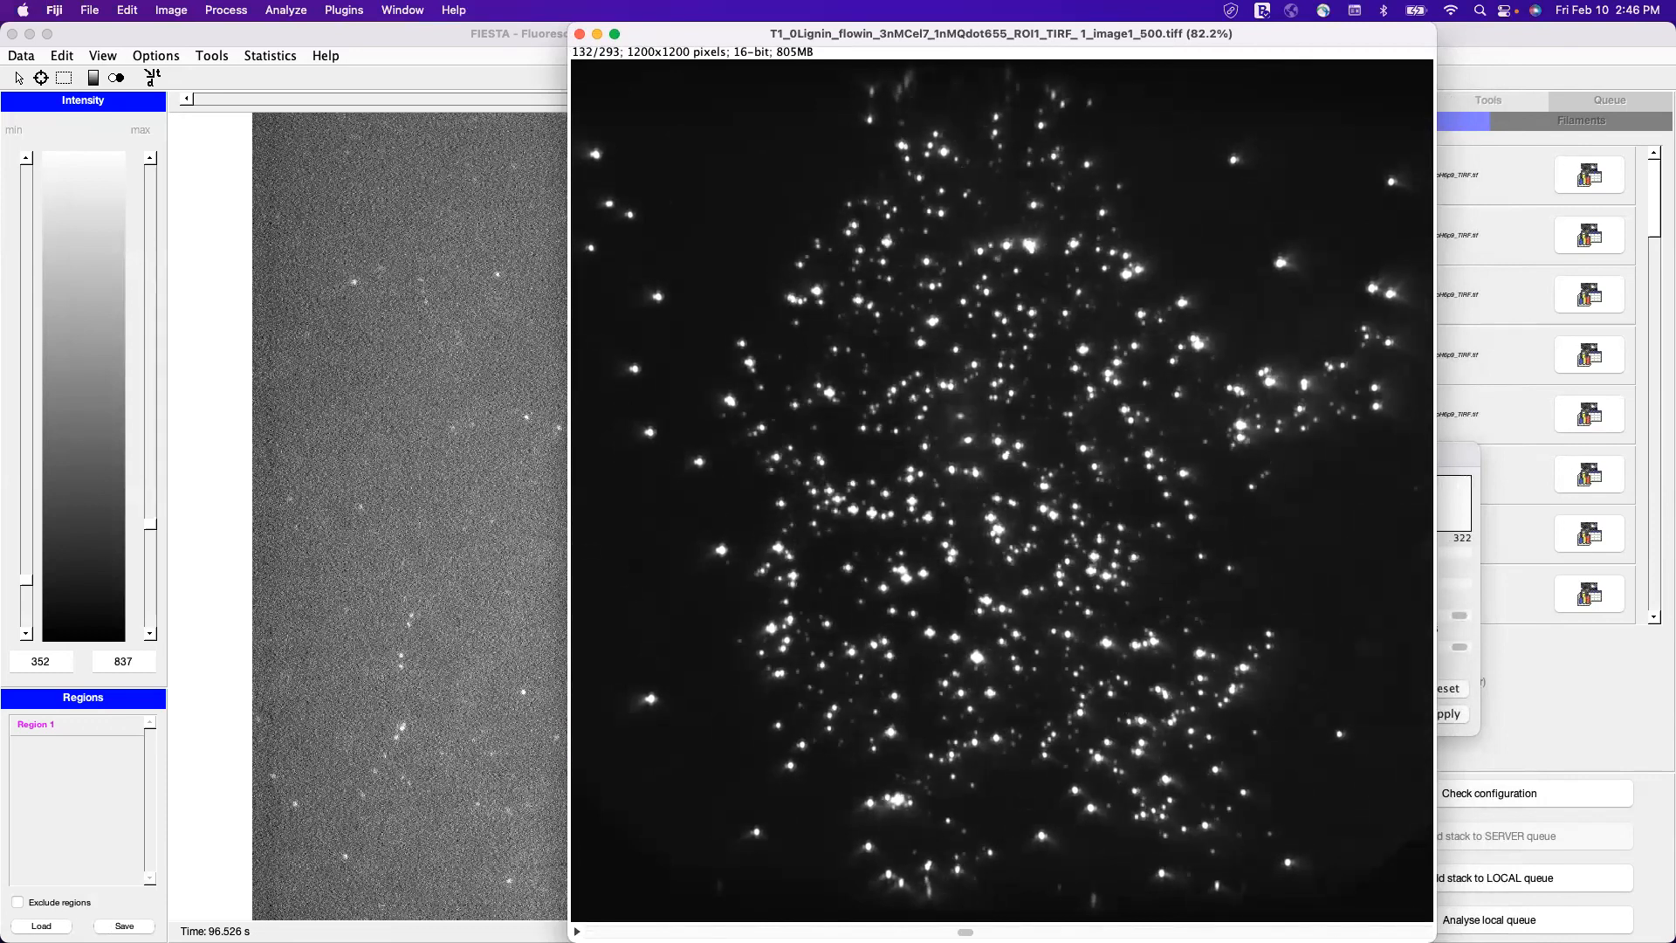
pyautogui.scroll(20, 1002, 489)
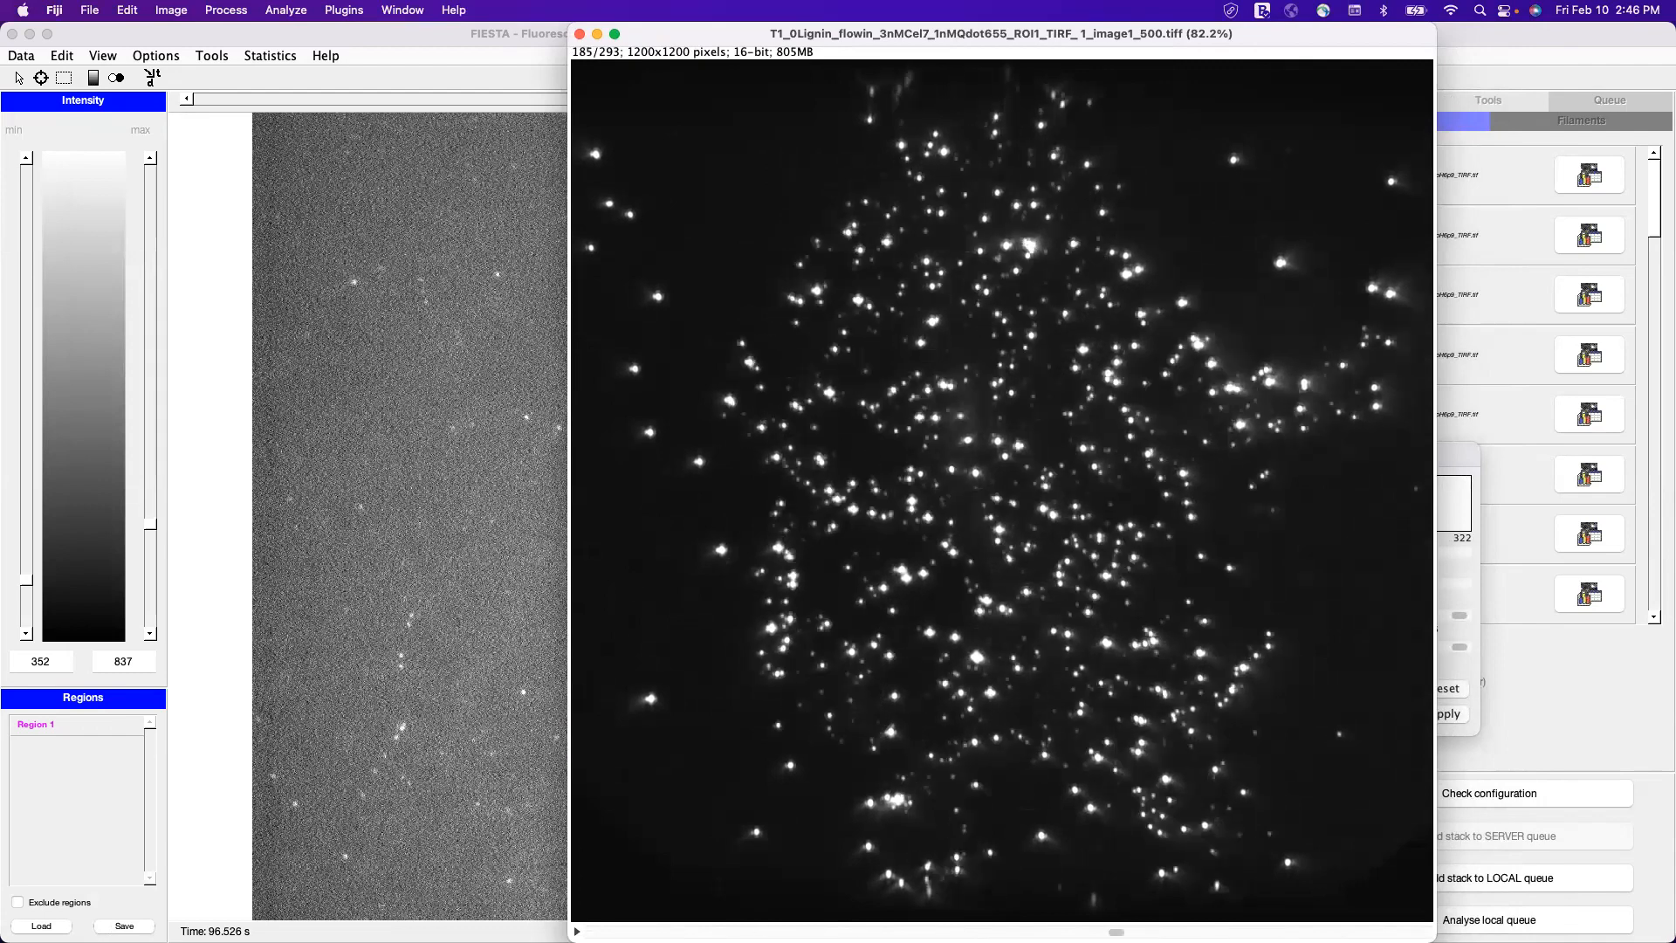
pyautogui.scroll(-20, 1002, 489)
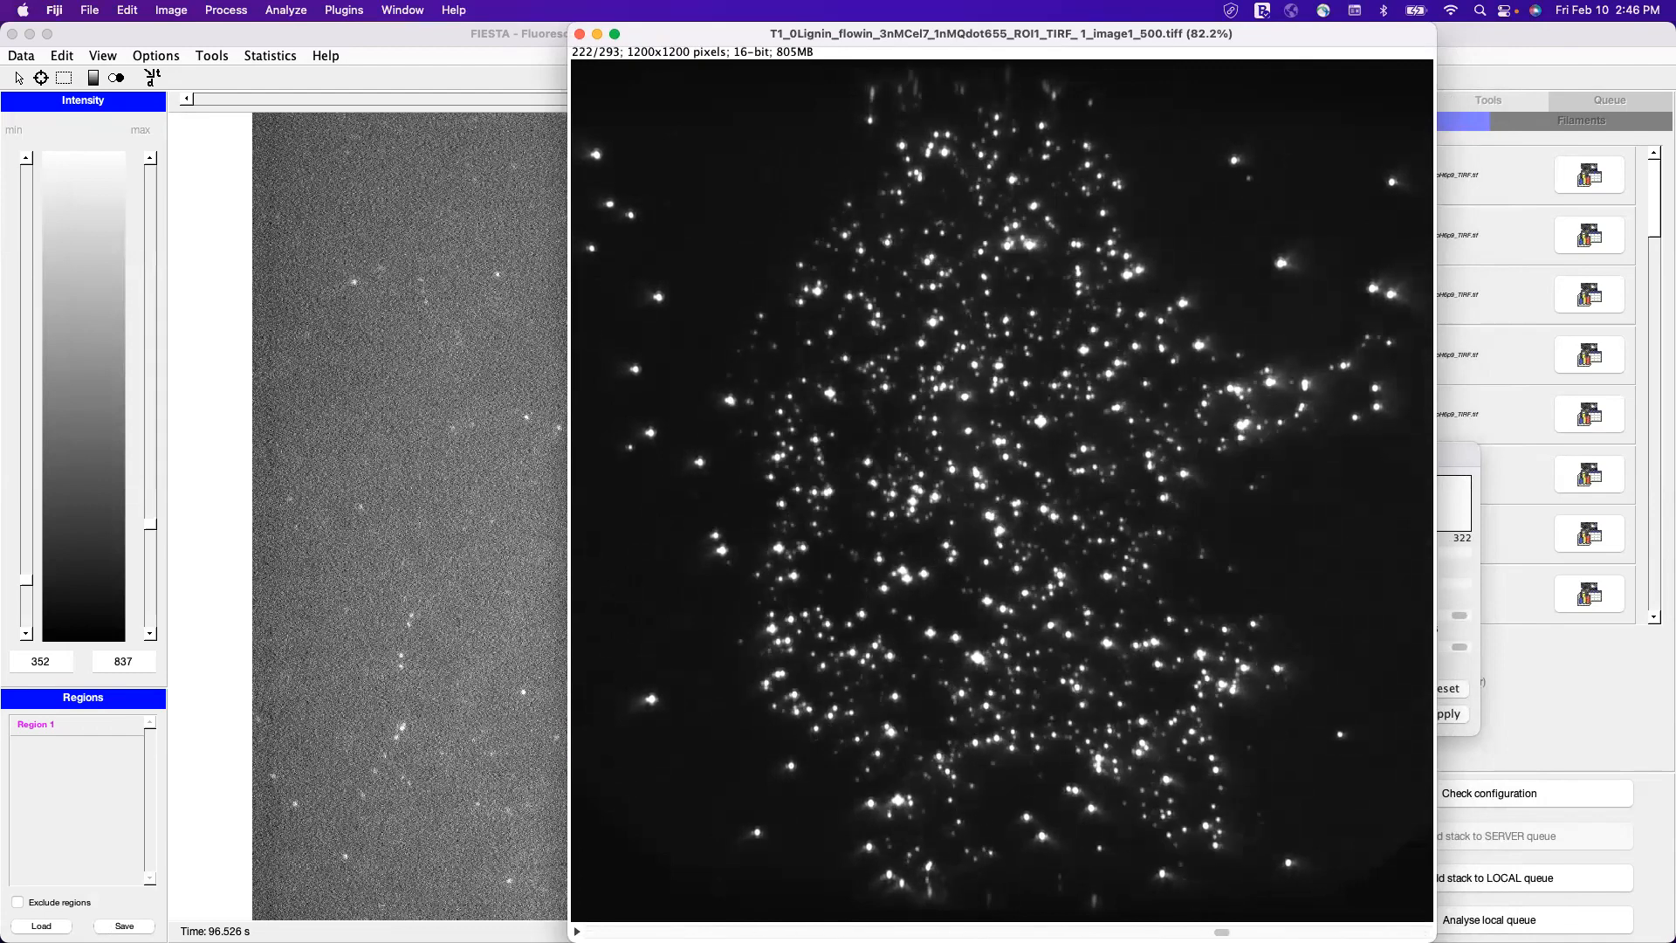
pyautogui.scroll(-20, 1002, 489)
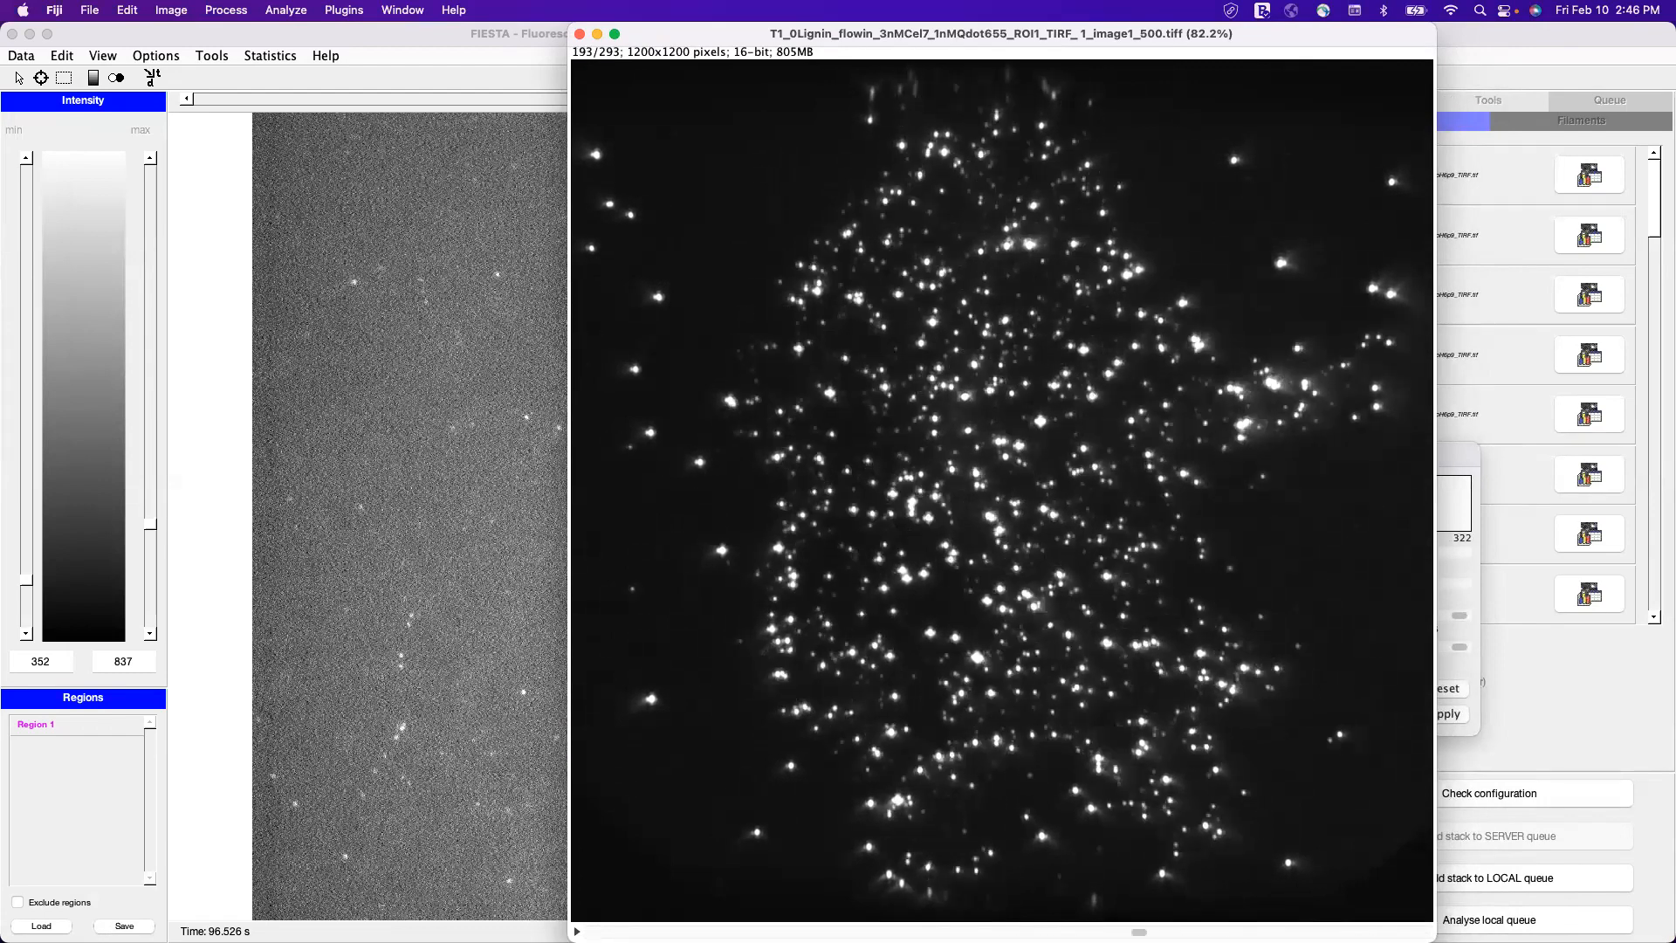
pyautogui.scroll(-20, 1003, 489)
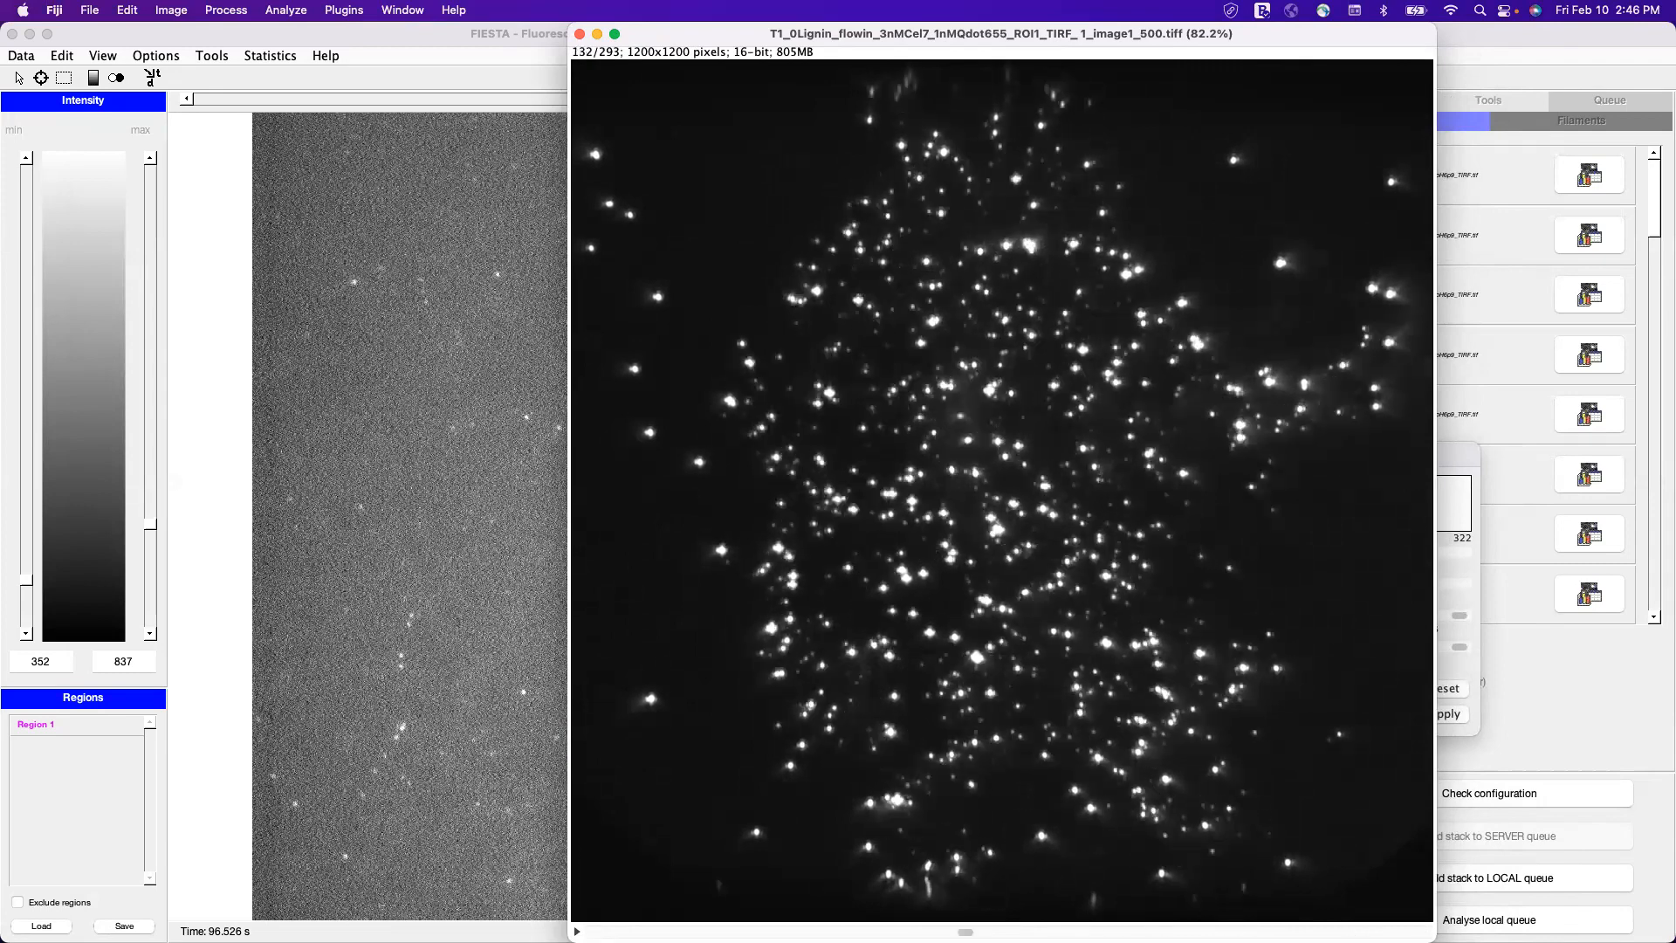
pyautogui.scroll(20, 1002, 488)
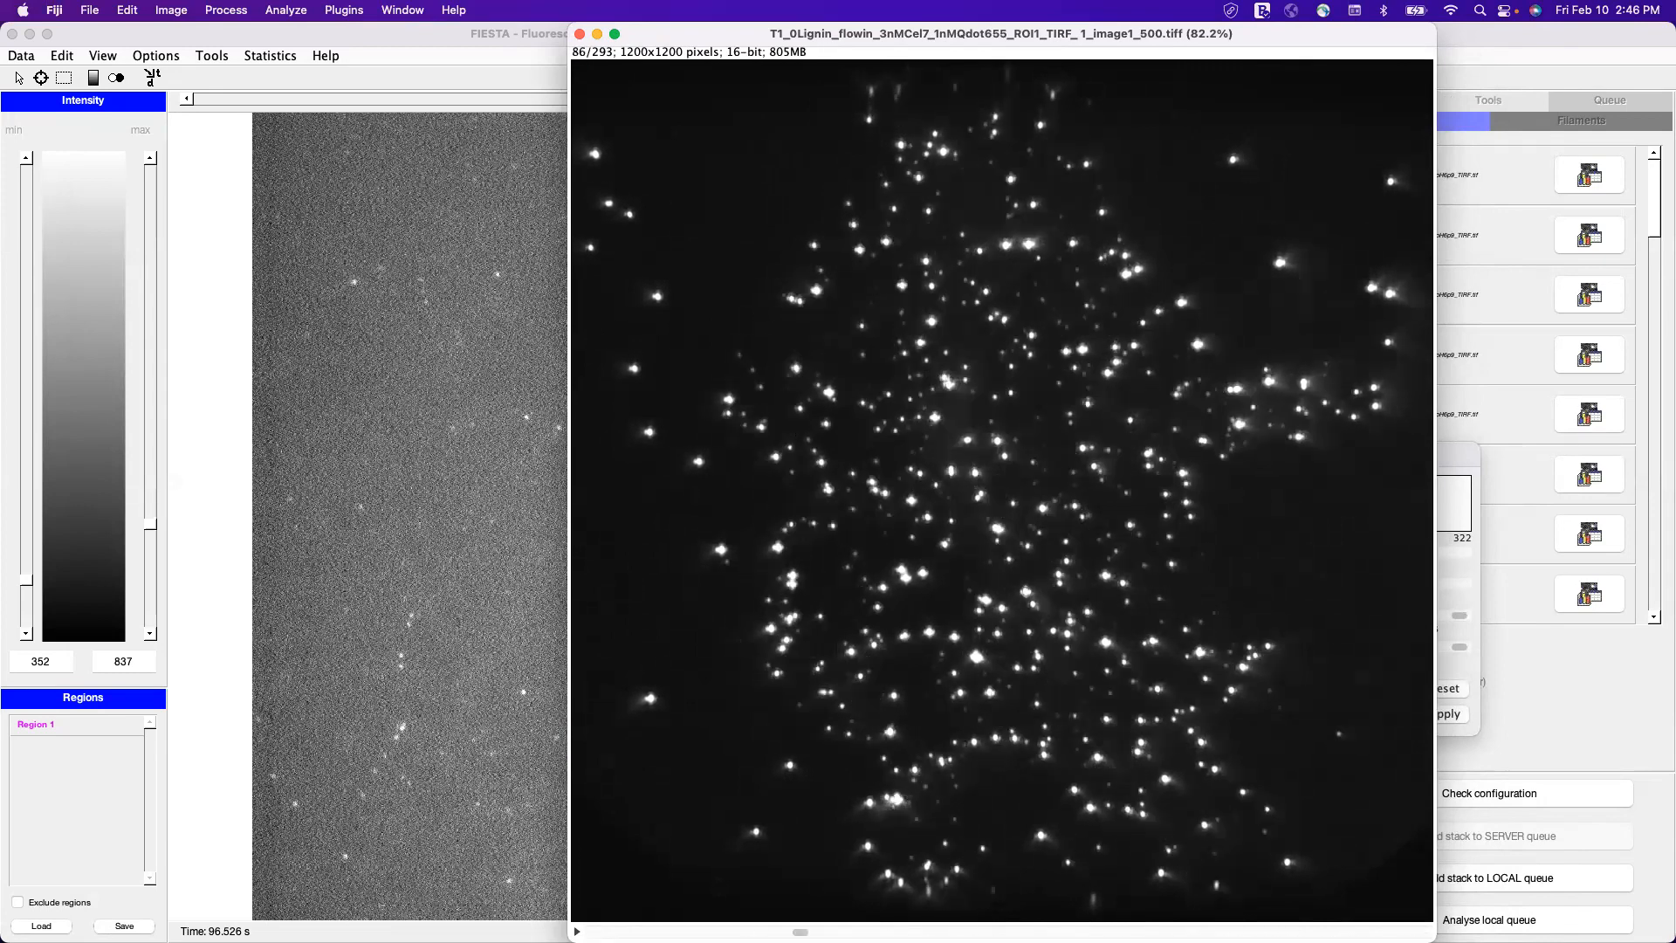
pyautogui.scroll(-20, 1002, 489)
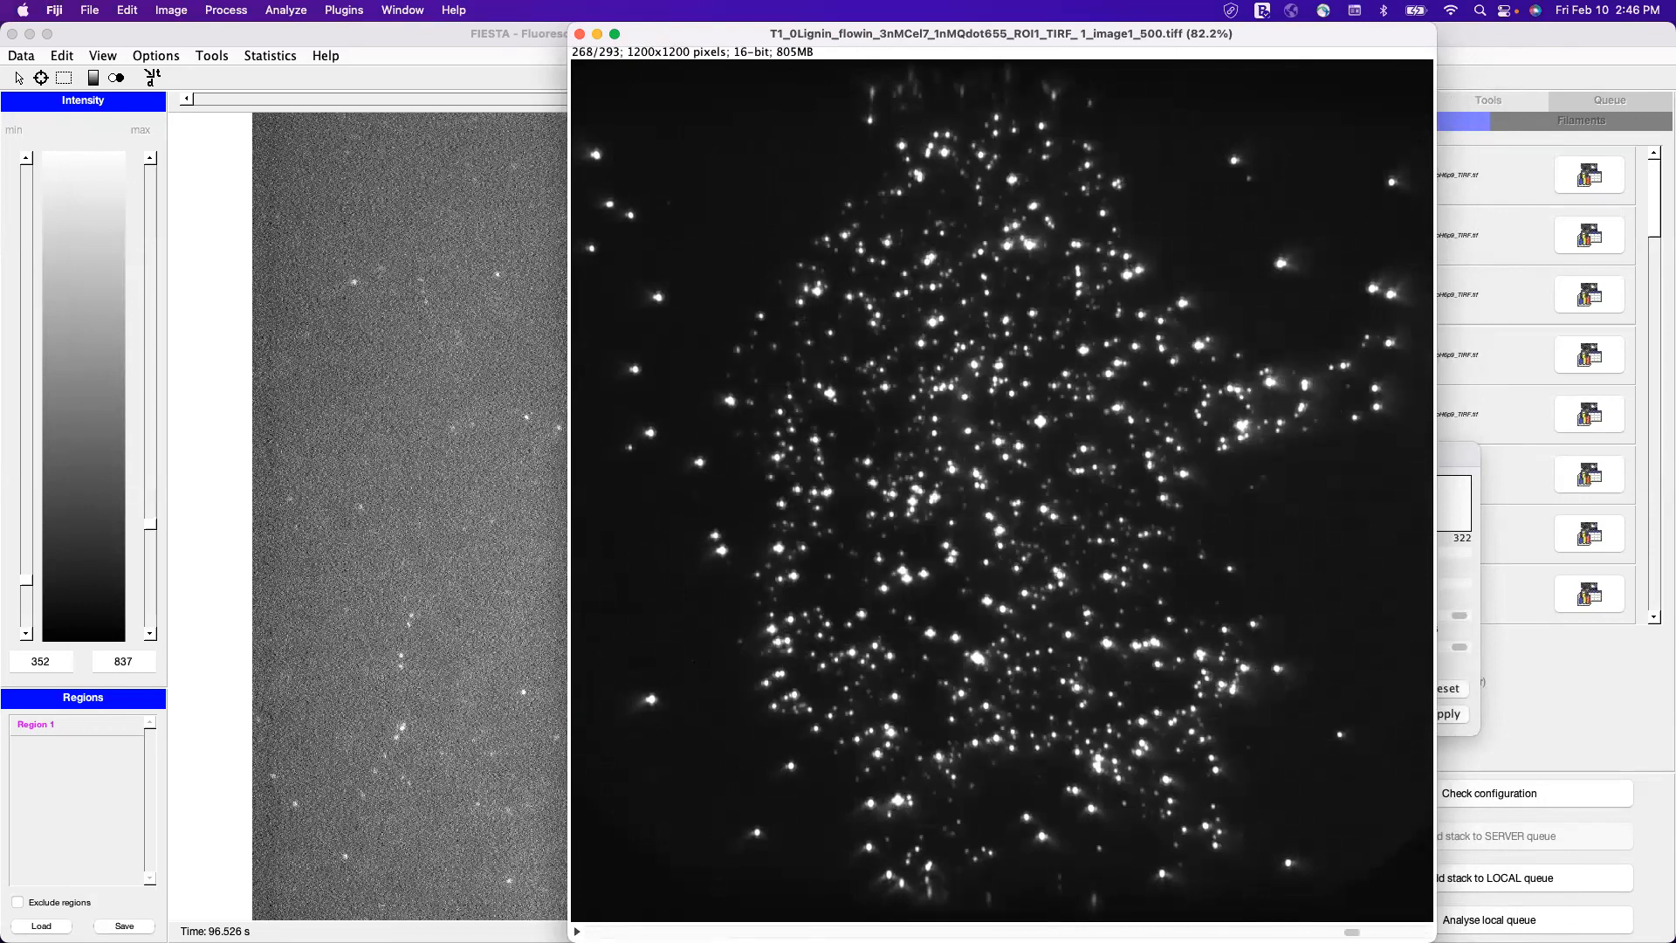
pyautogui.scroll(20, 1002, 489)
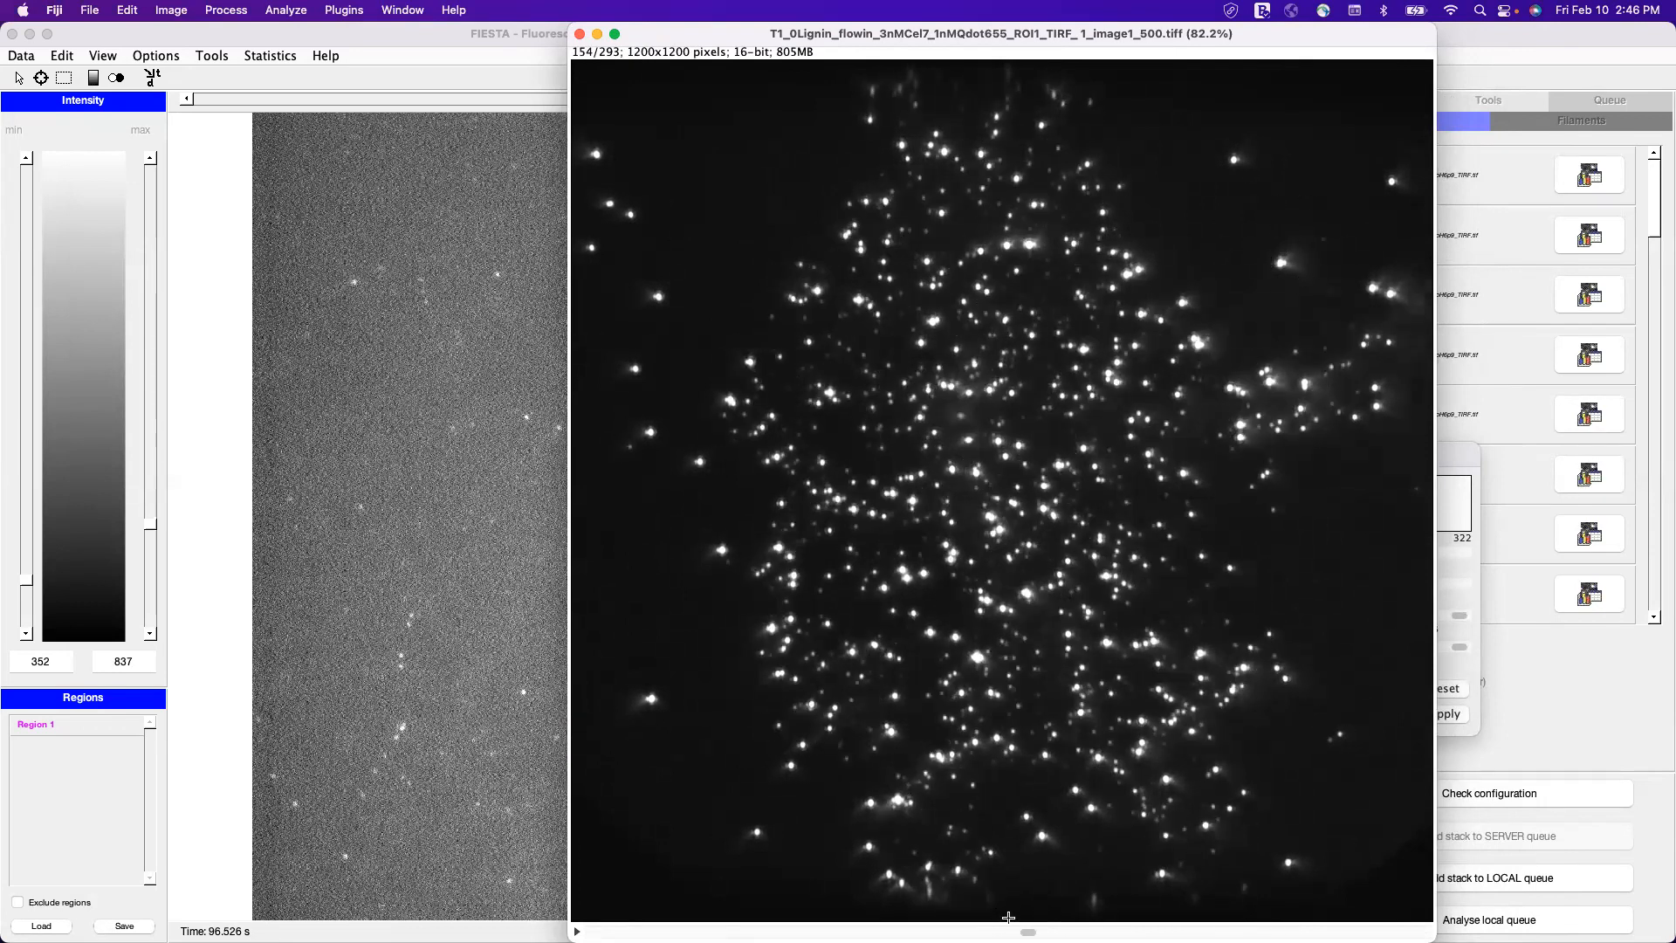
pyautogui.scroll(-20, 1003, 489)
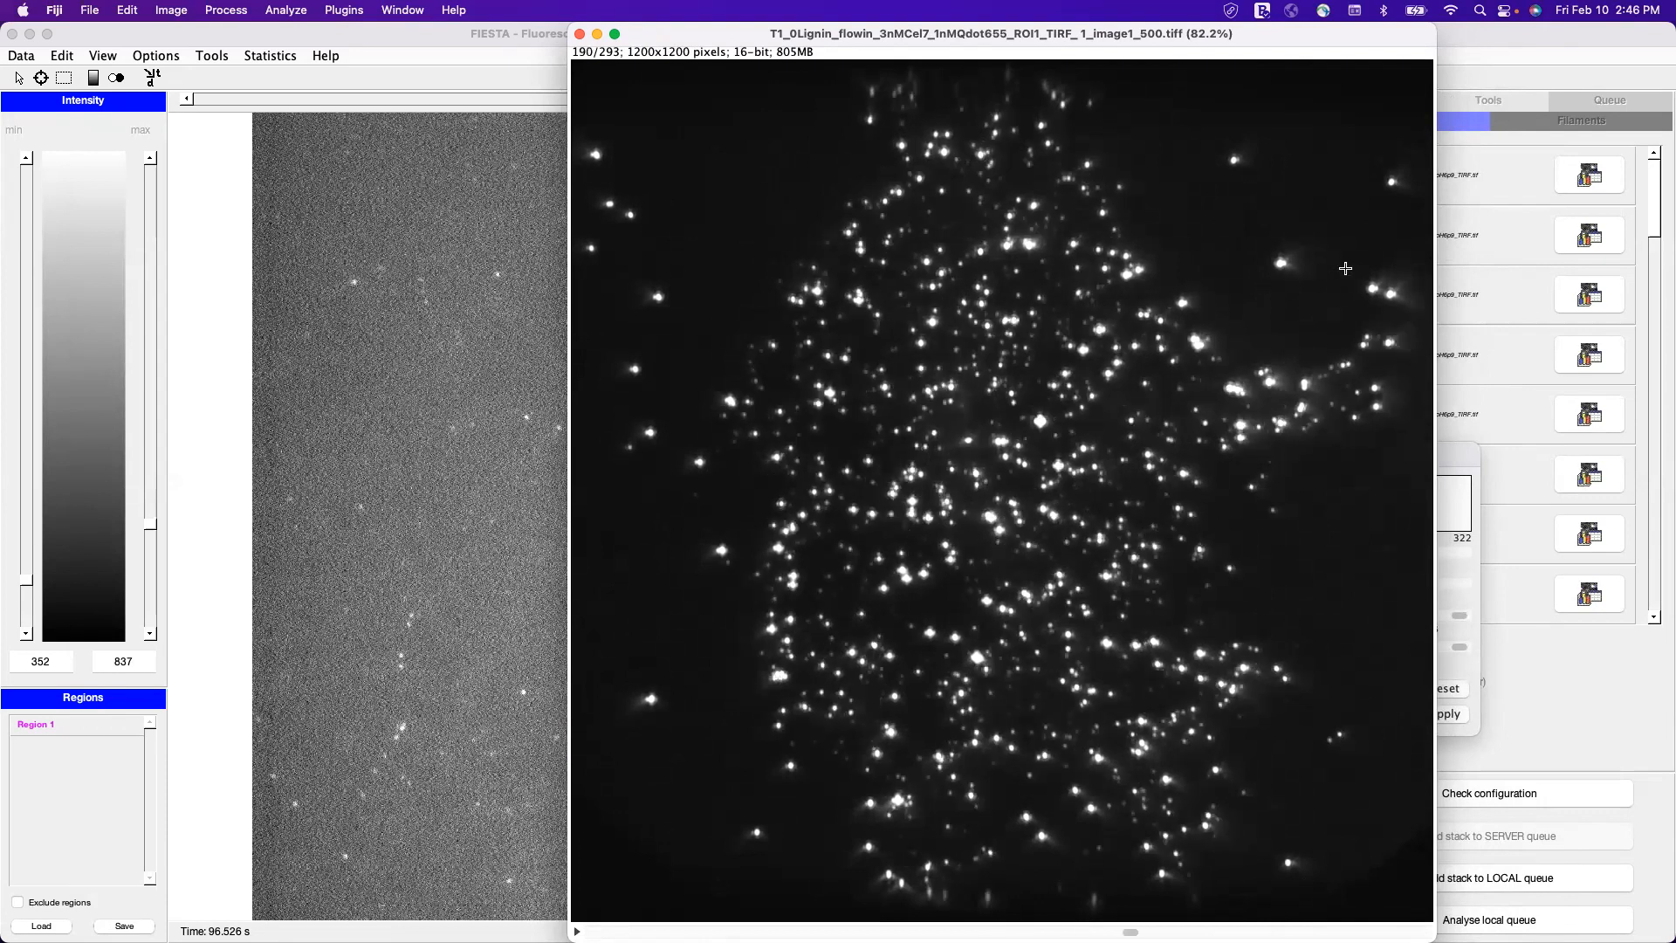
pyautogui.moveTo(1301, 260)
pyautogui.mouseDown()
pyautogui.moveTo(1240, 278)
pyautogui.moveTo(1293, 293)
pyautogui.mouseUp()
pyautogui.press('super+w')
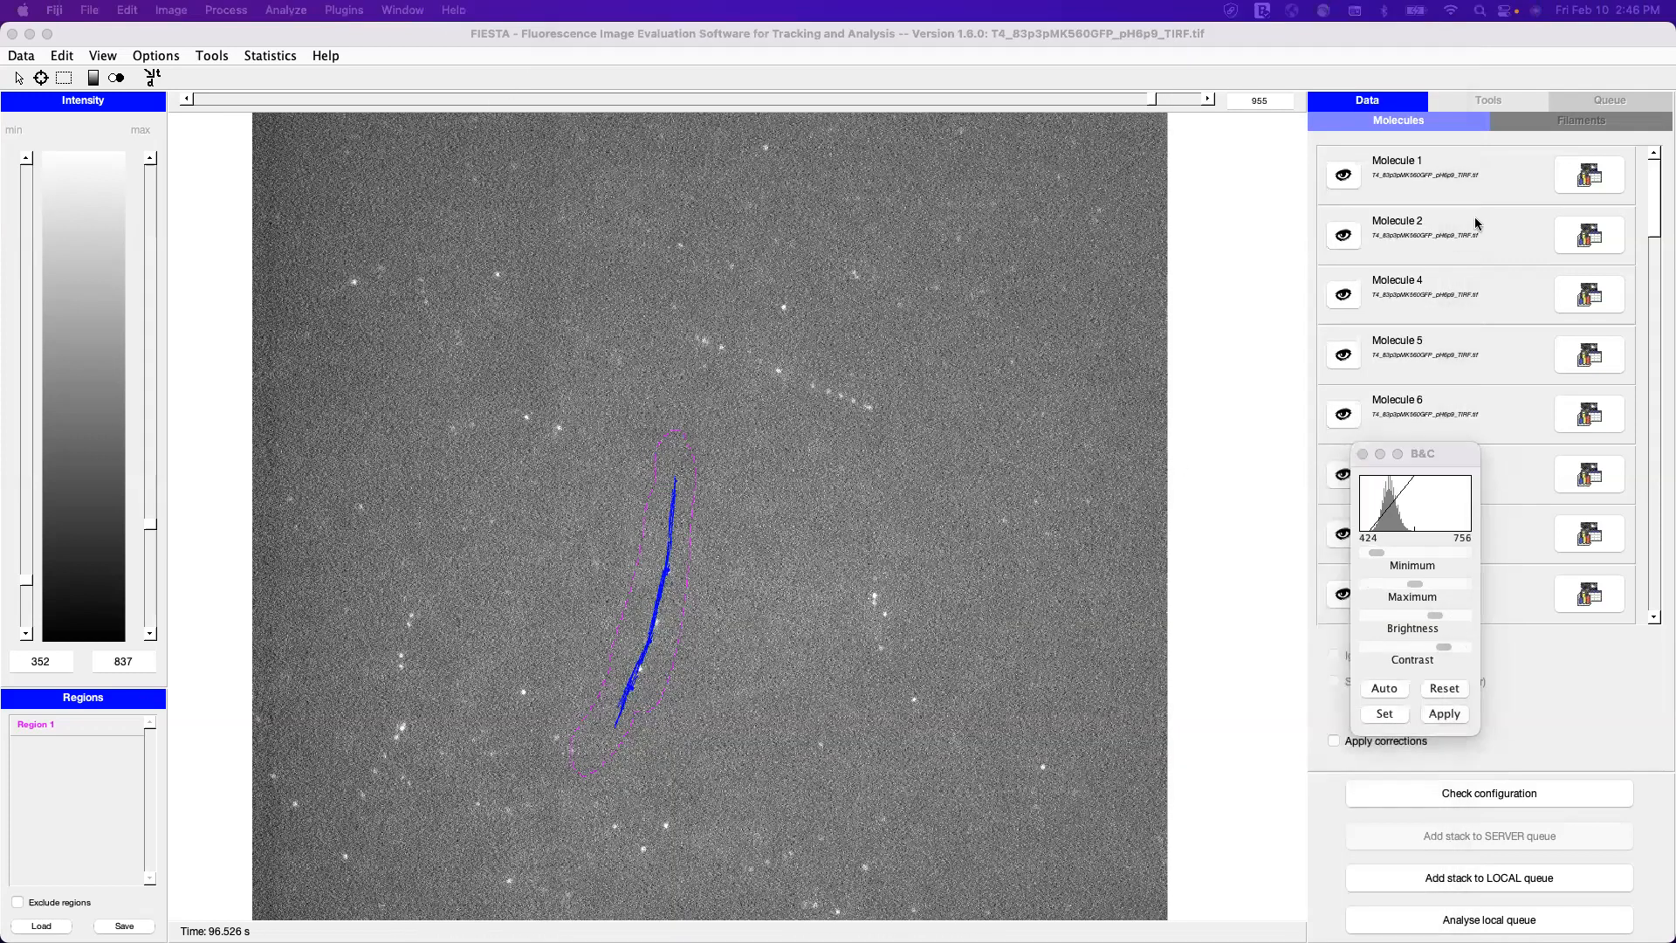
# Switch back to FIESTA, select Molecule 1 and look through the molecule list to its end
pyautogui.click(1474, 165)
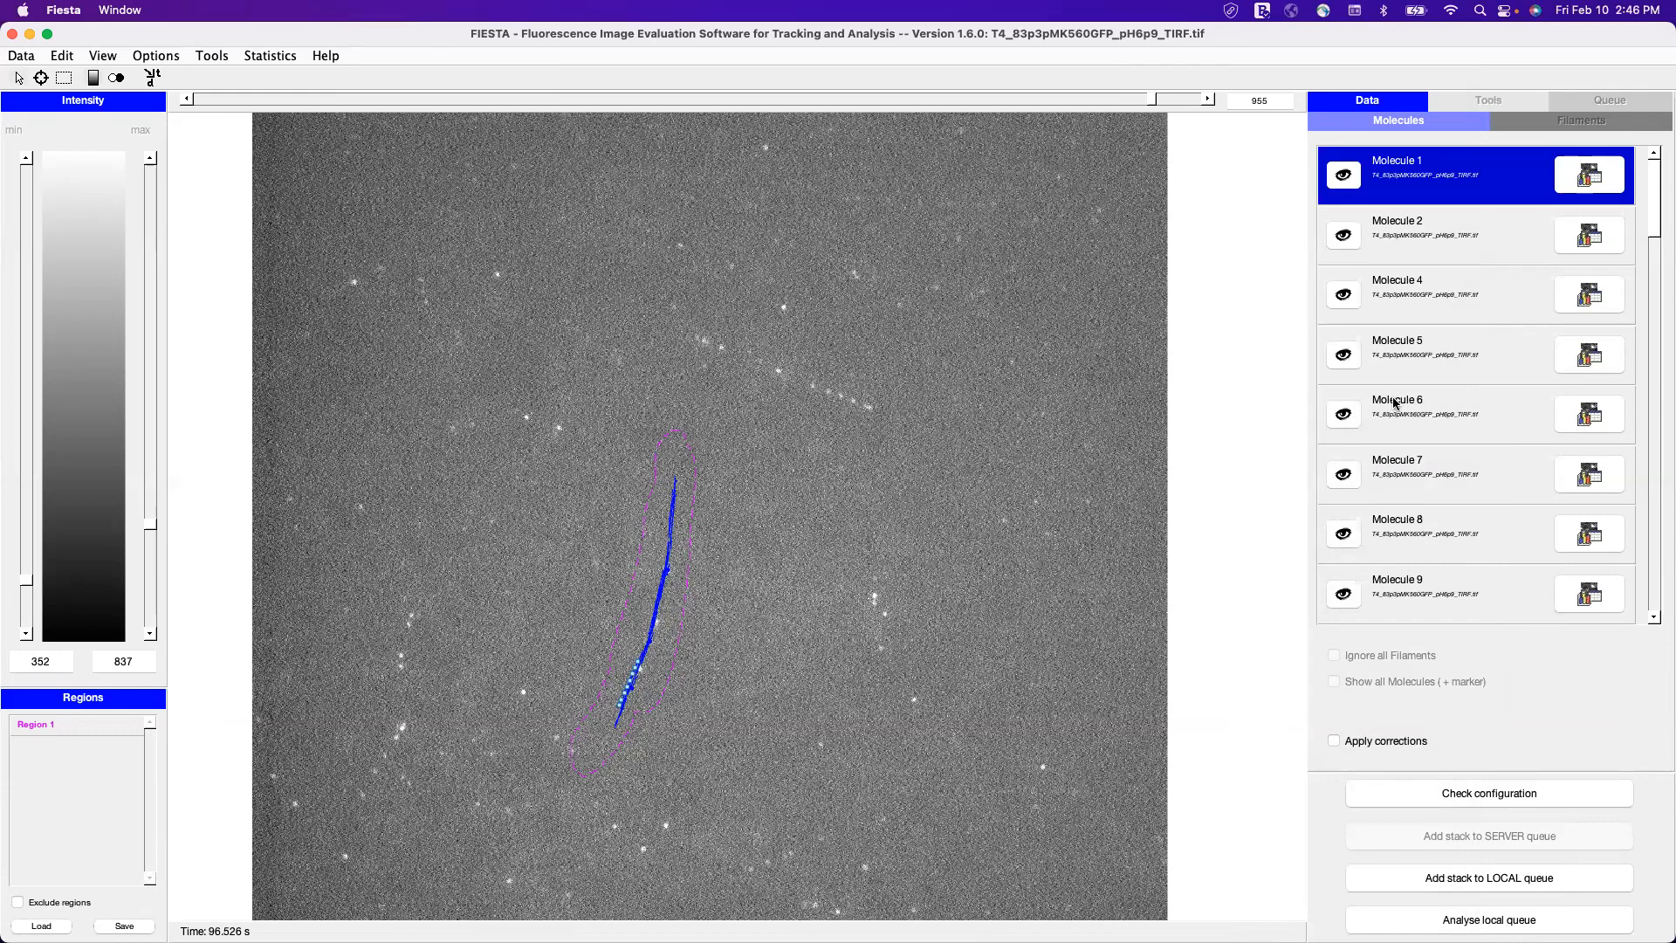
pyautogui.scroll(-10, 1447, 609)
pyautogui.scroll(-3, 1448, 609)
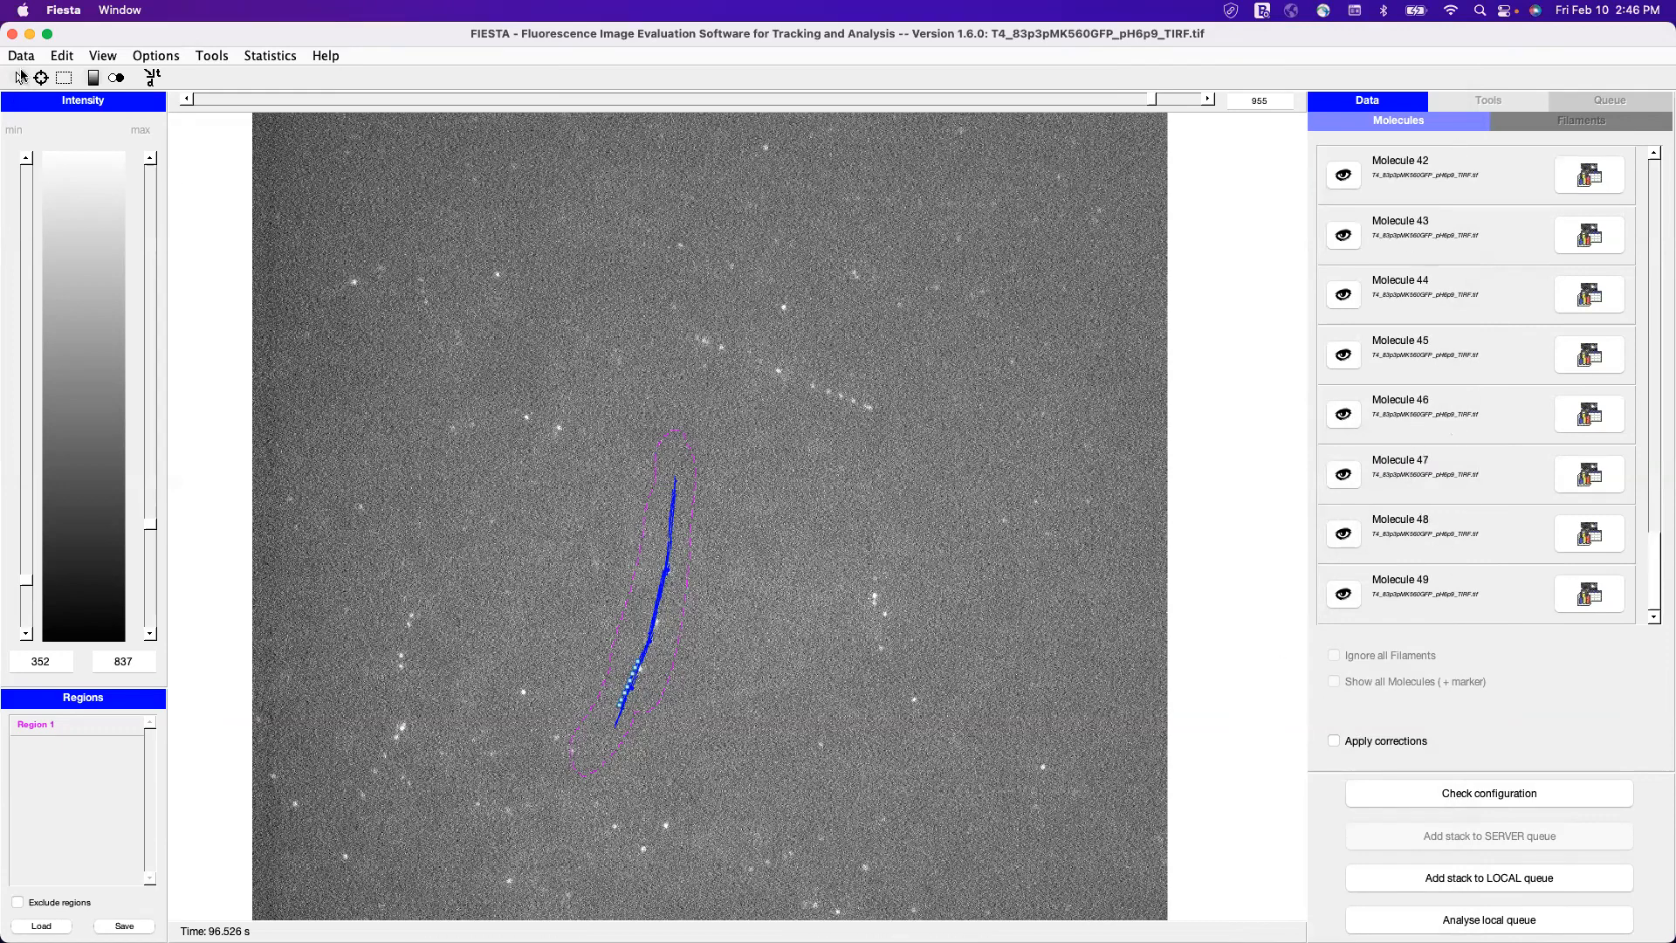
pyautogui.click(22, 58)
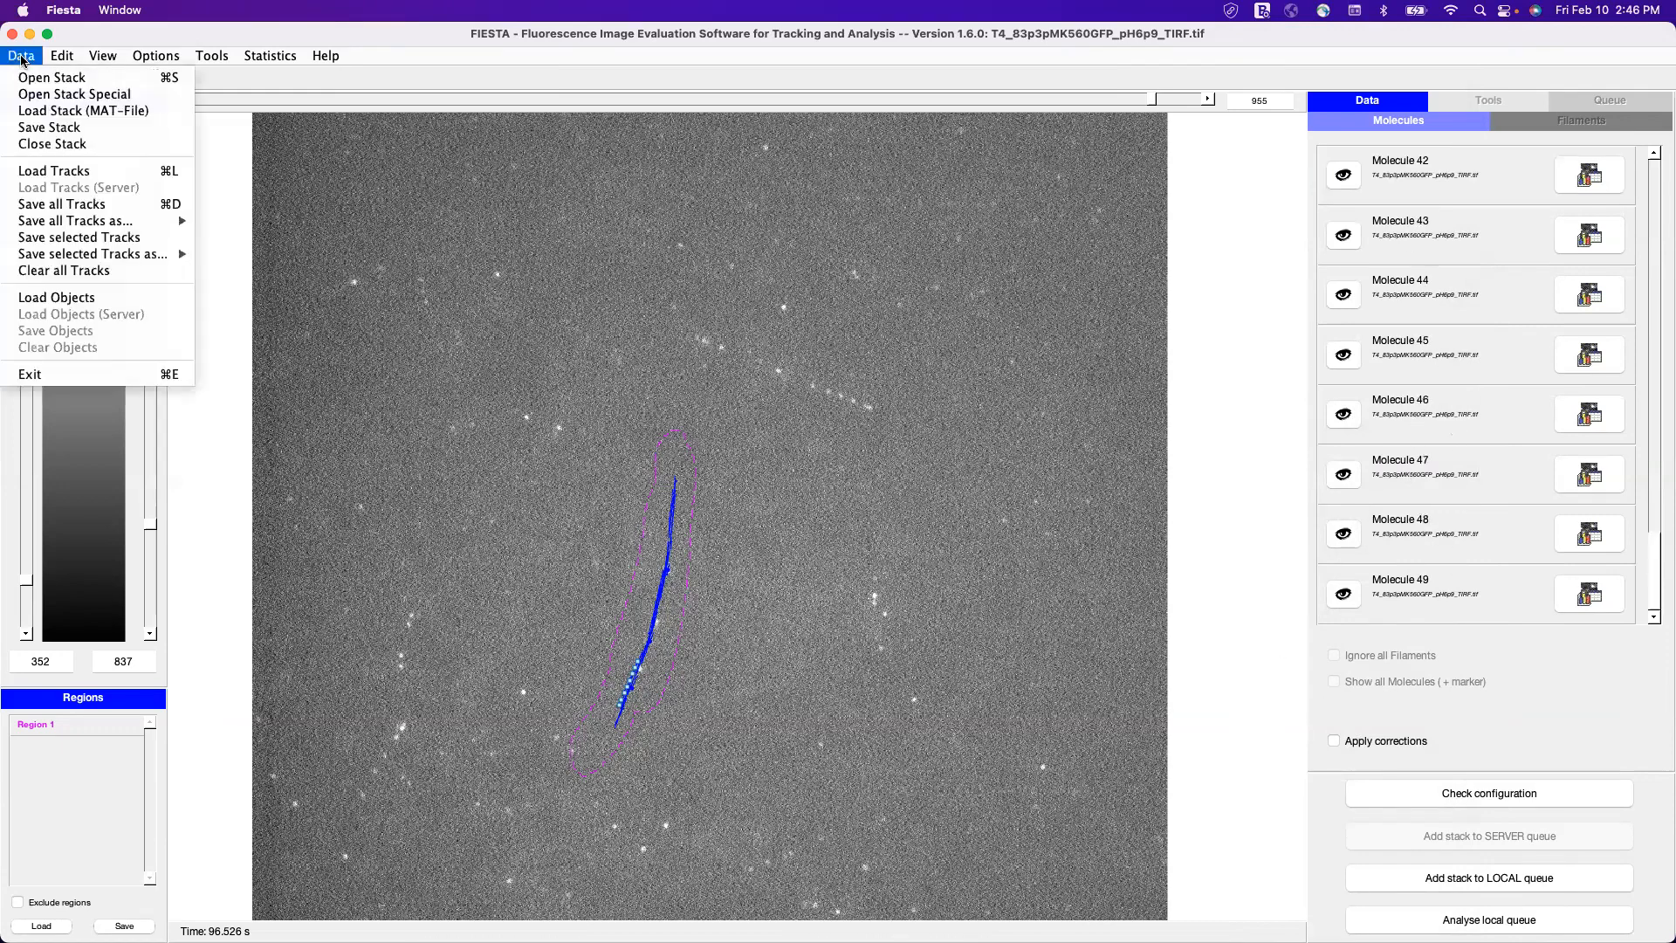
pyautogui.click(116, 206)
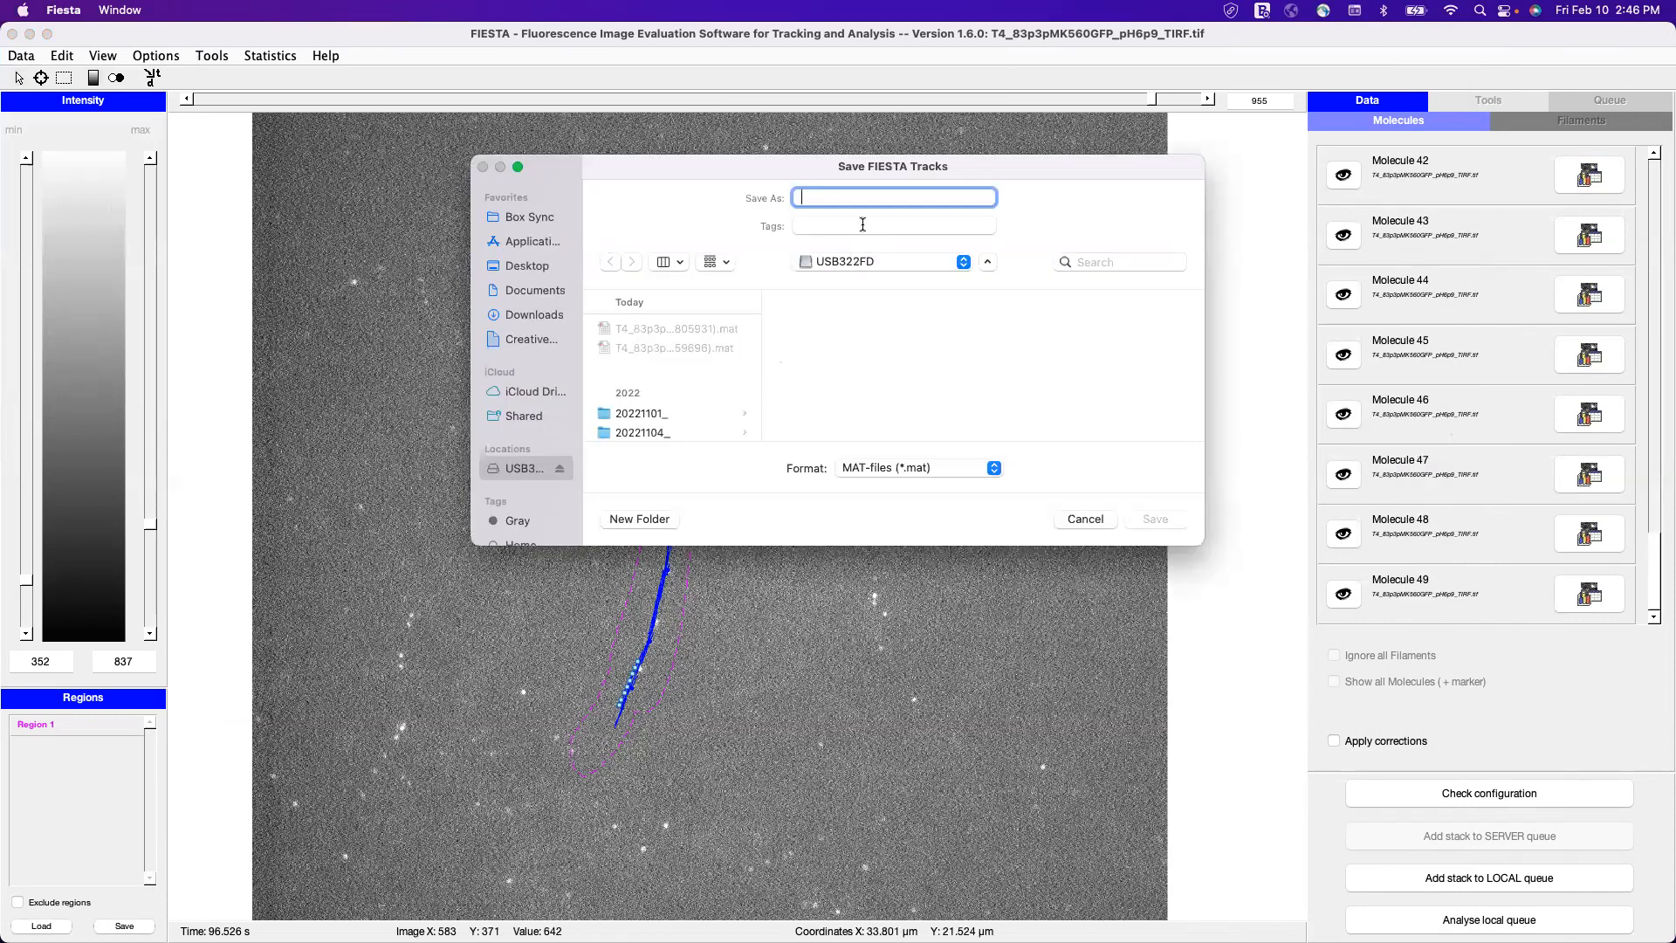
pyautogui.write('T4_fdjbdfkj_driftcorrected')
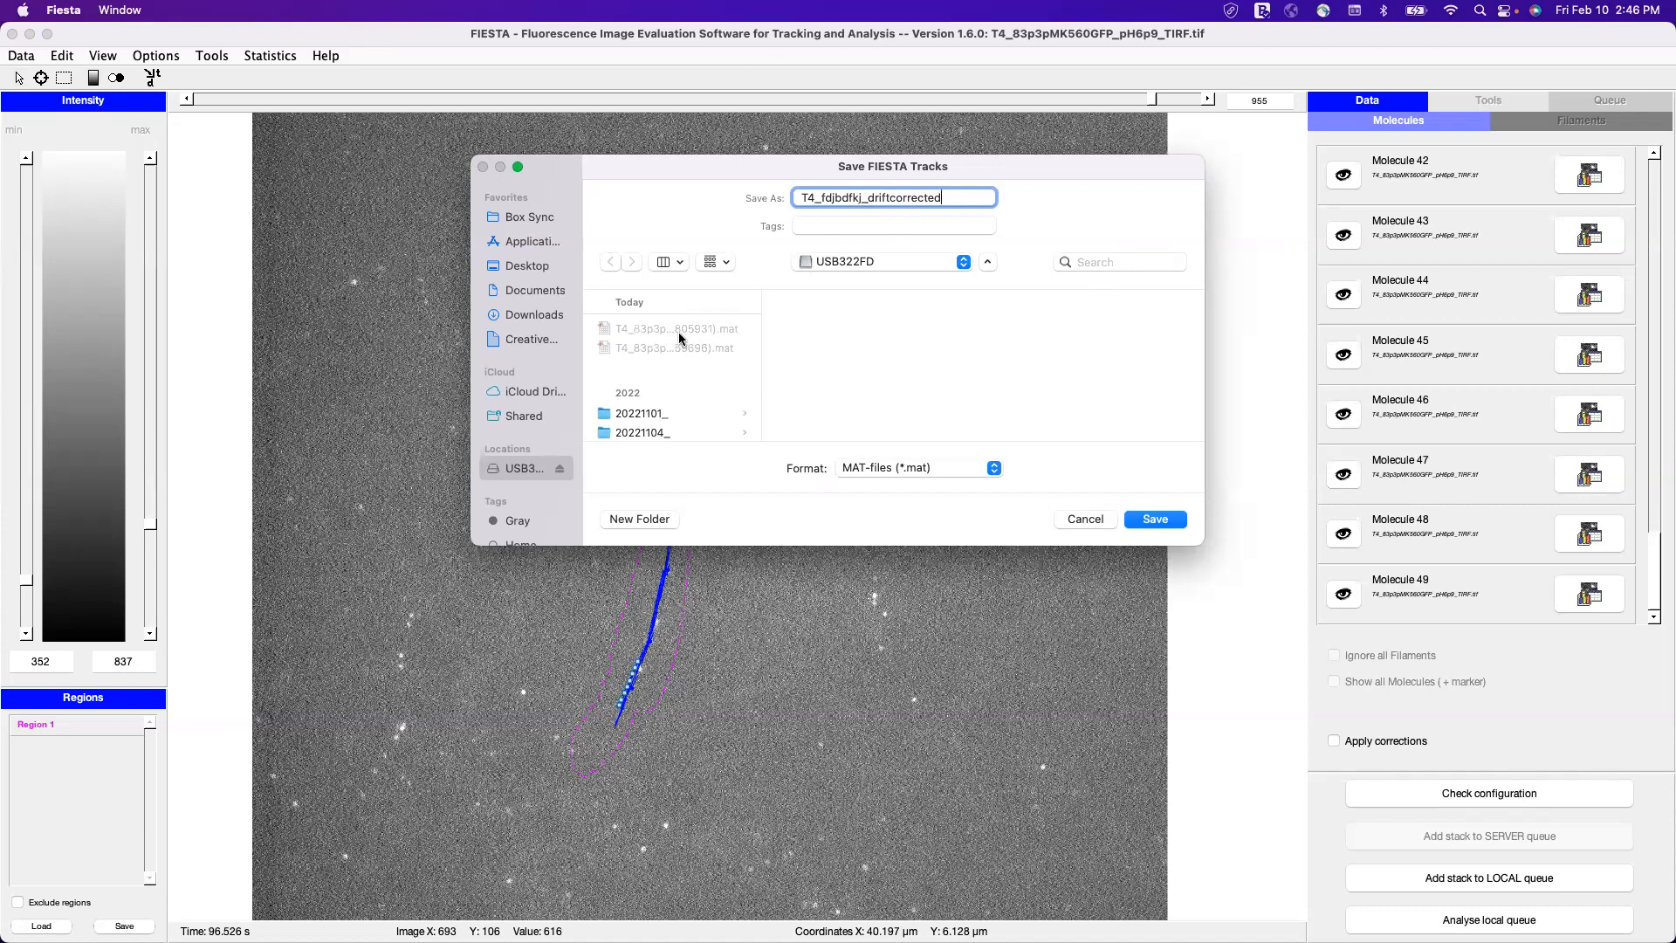
pyautogui.moveTo(963, 195); pyautogui.dragTo(792, 197)
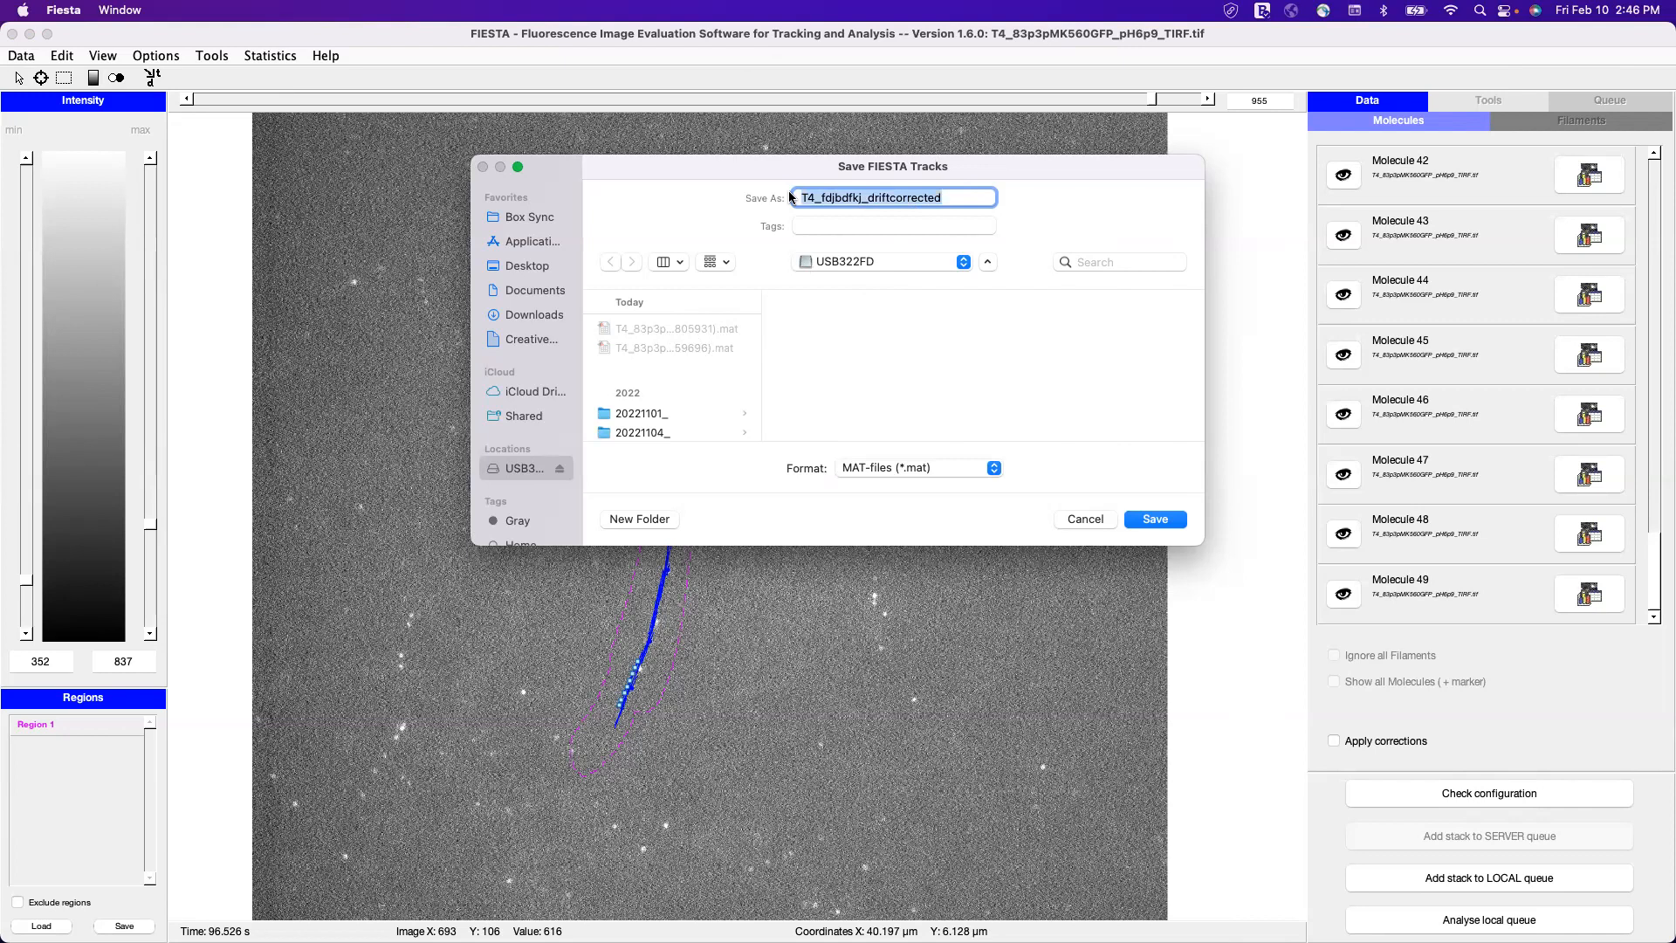
pyautogui.click(1085, 519)
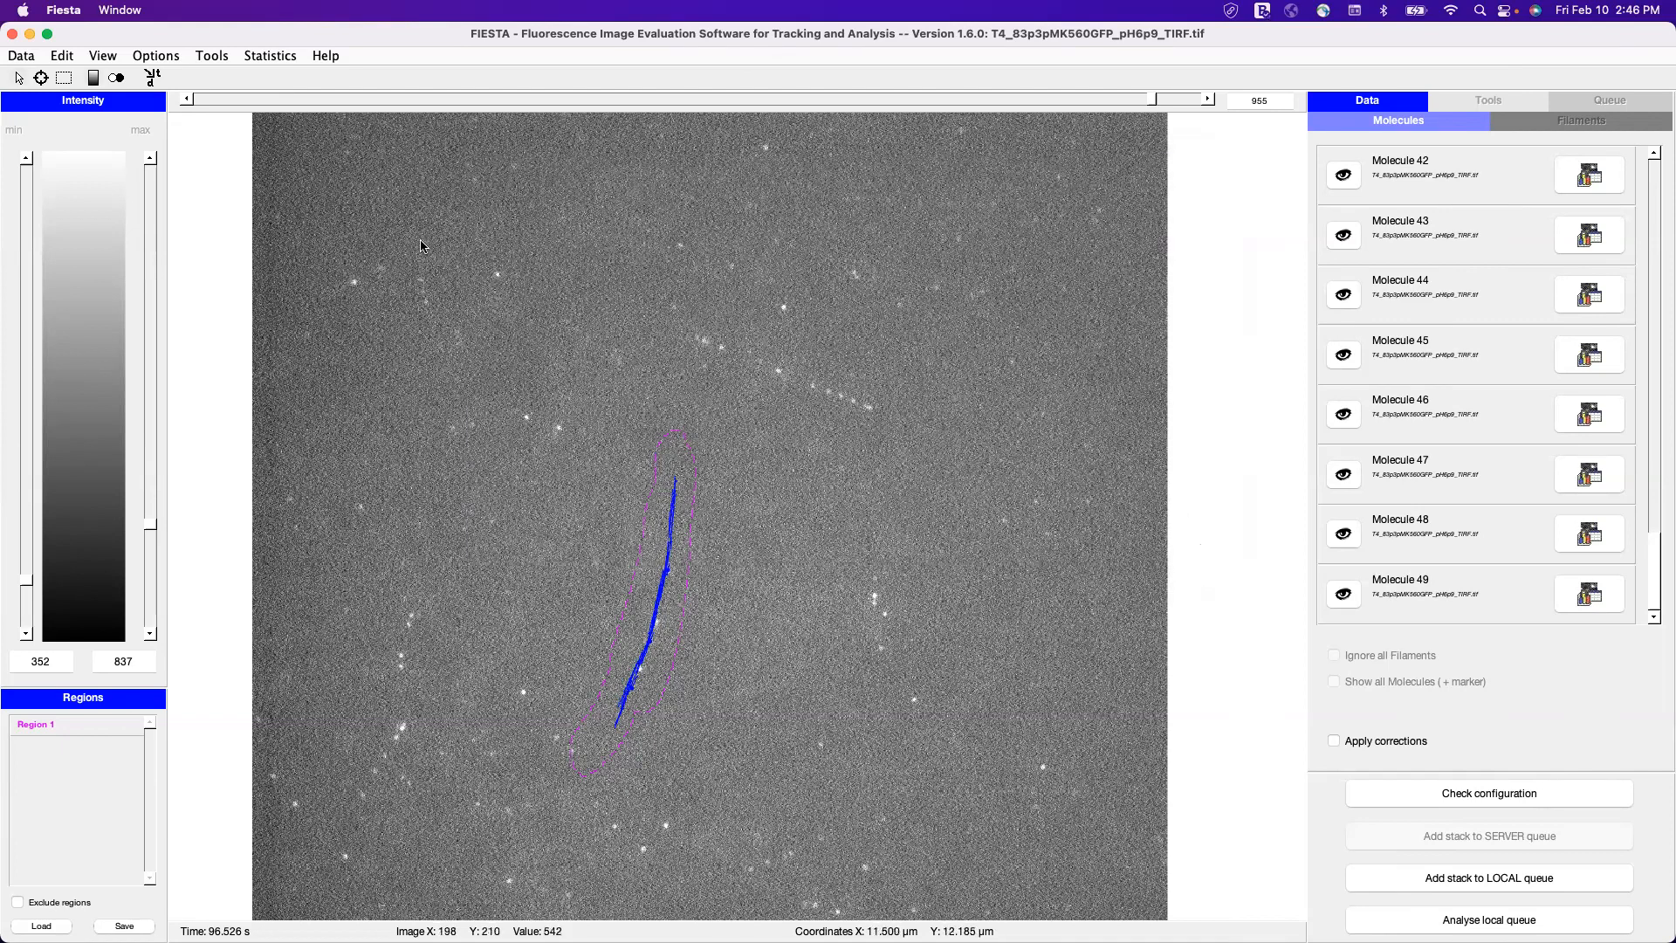
# Try to run Velocity Statistics on the molecule tracks
pyautogui.click(216, 54)
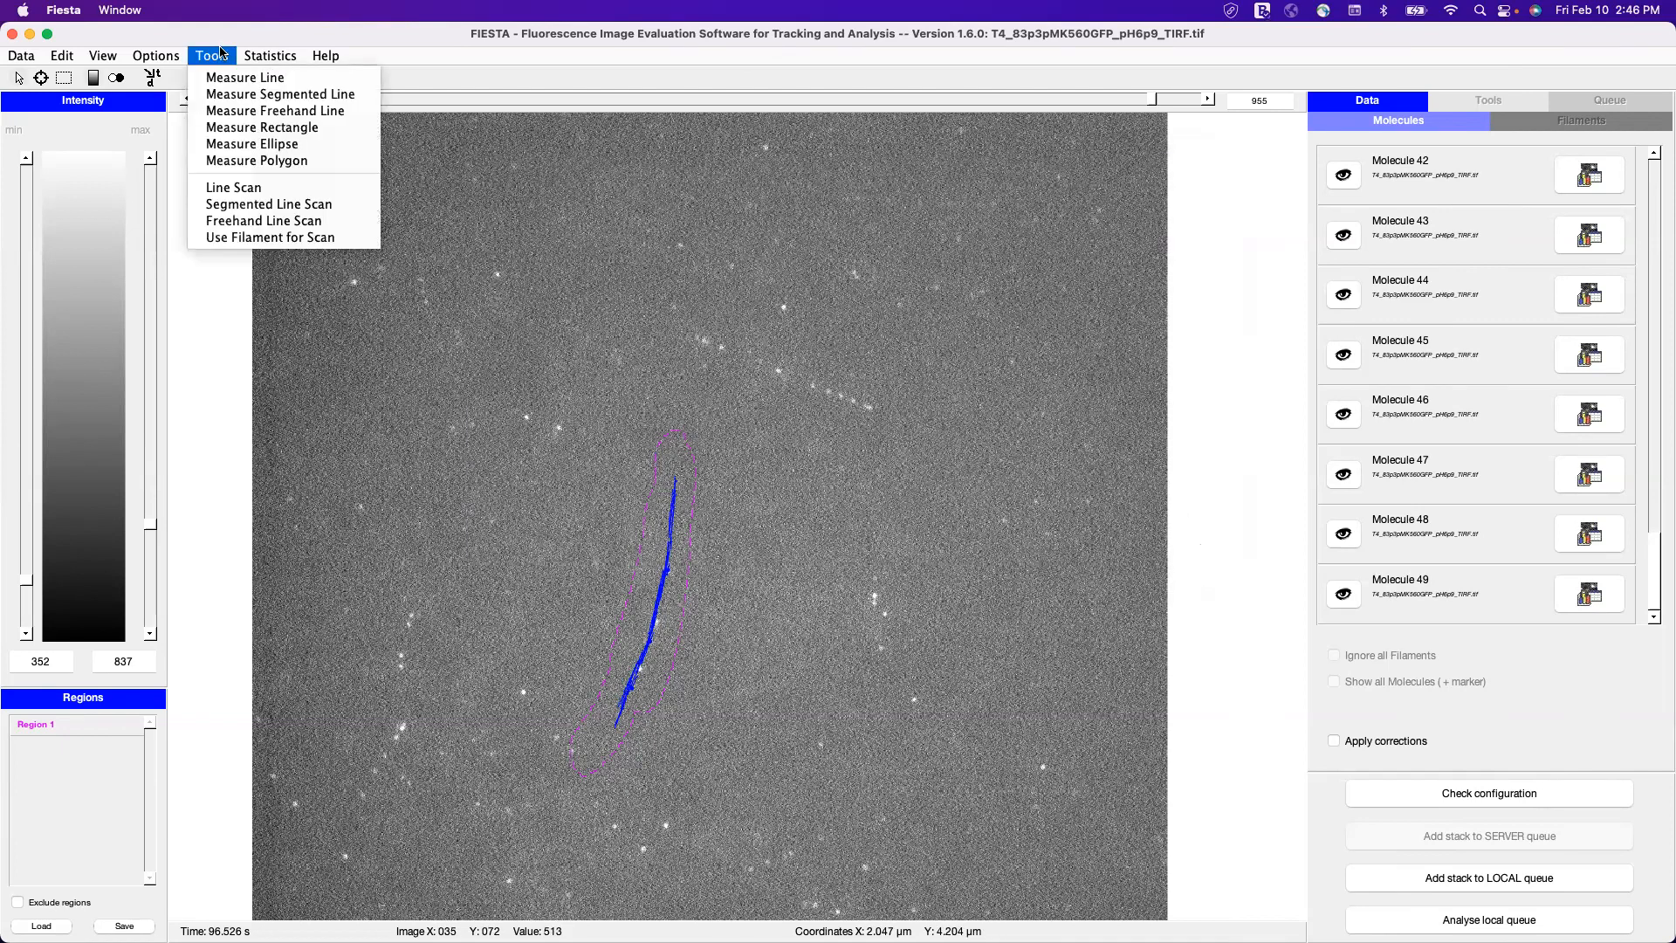
pyautogui.moveTo(255, 56)
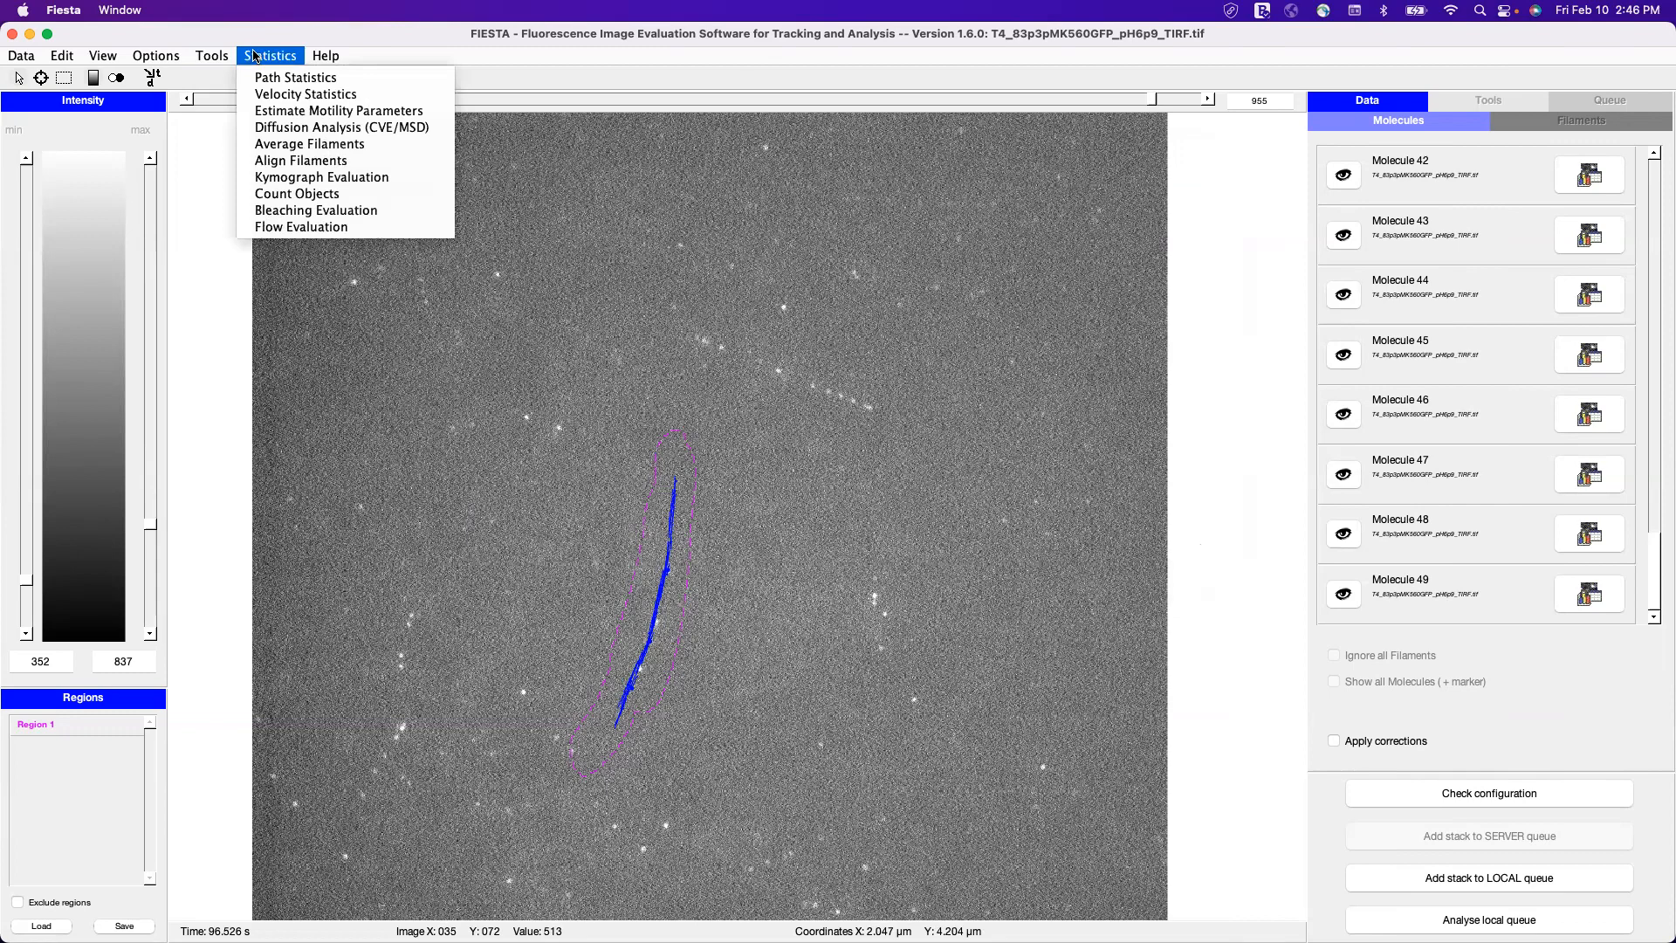
pyautogui.click(291, 94)
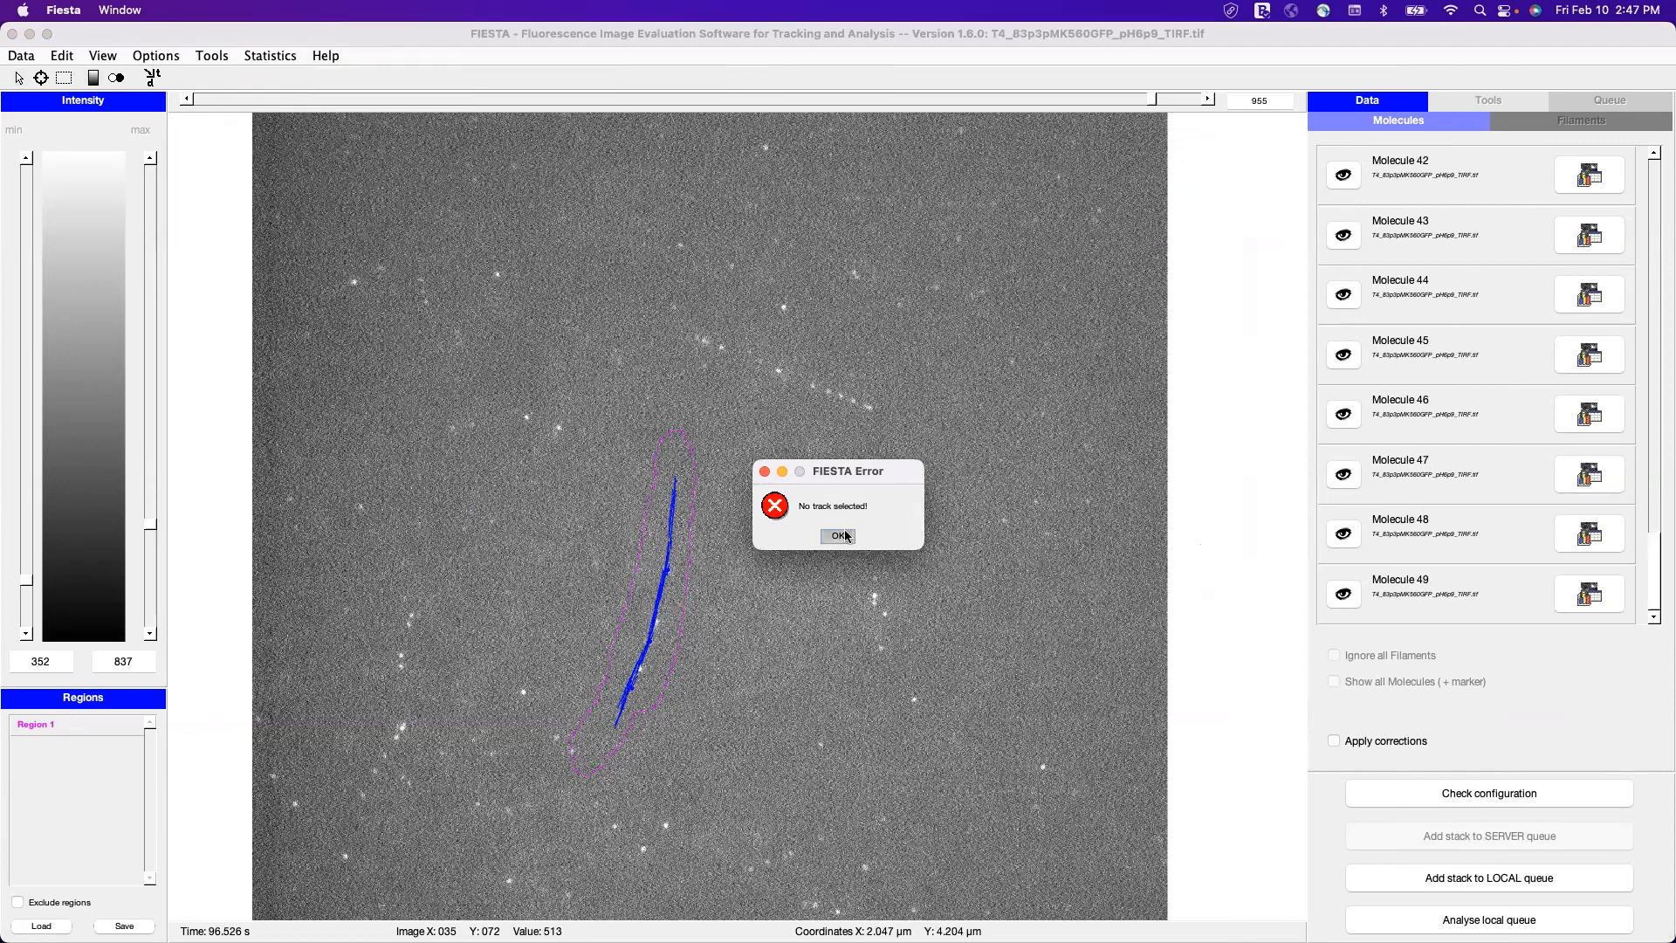
# Dismiss the error, select all tracks from Molecule 1 to Molecule 49, and run Velocity Statistics on them
pyautogui.click(838, 536)
pyautogui.scroll(15, 1572, 262)
pyautogui.click(1503, 175)
pyautogui.scroll(-15, 1493, 270)
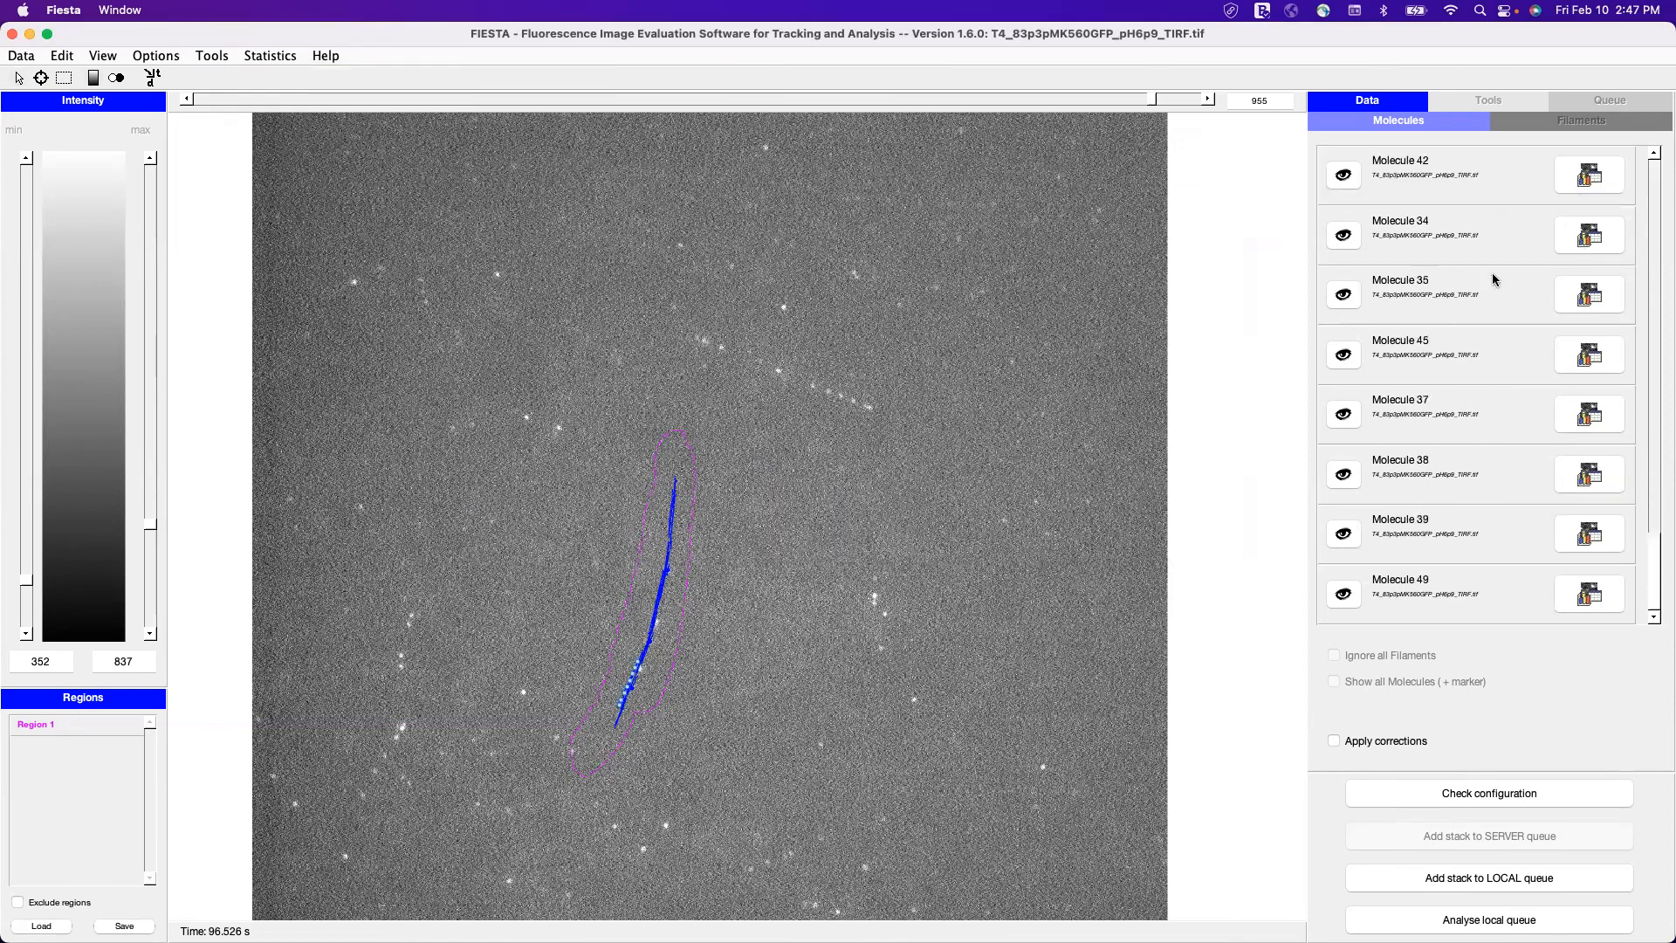
pyautogui.keyDown('shift'); pyautogui.click(1501, 584); pyautogui.keyUp('shift')
pyautogui.click(212, 56)
pyautogui.moveTo(270, 56)
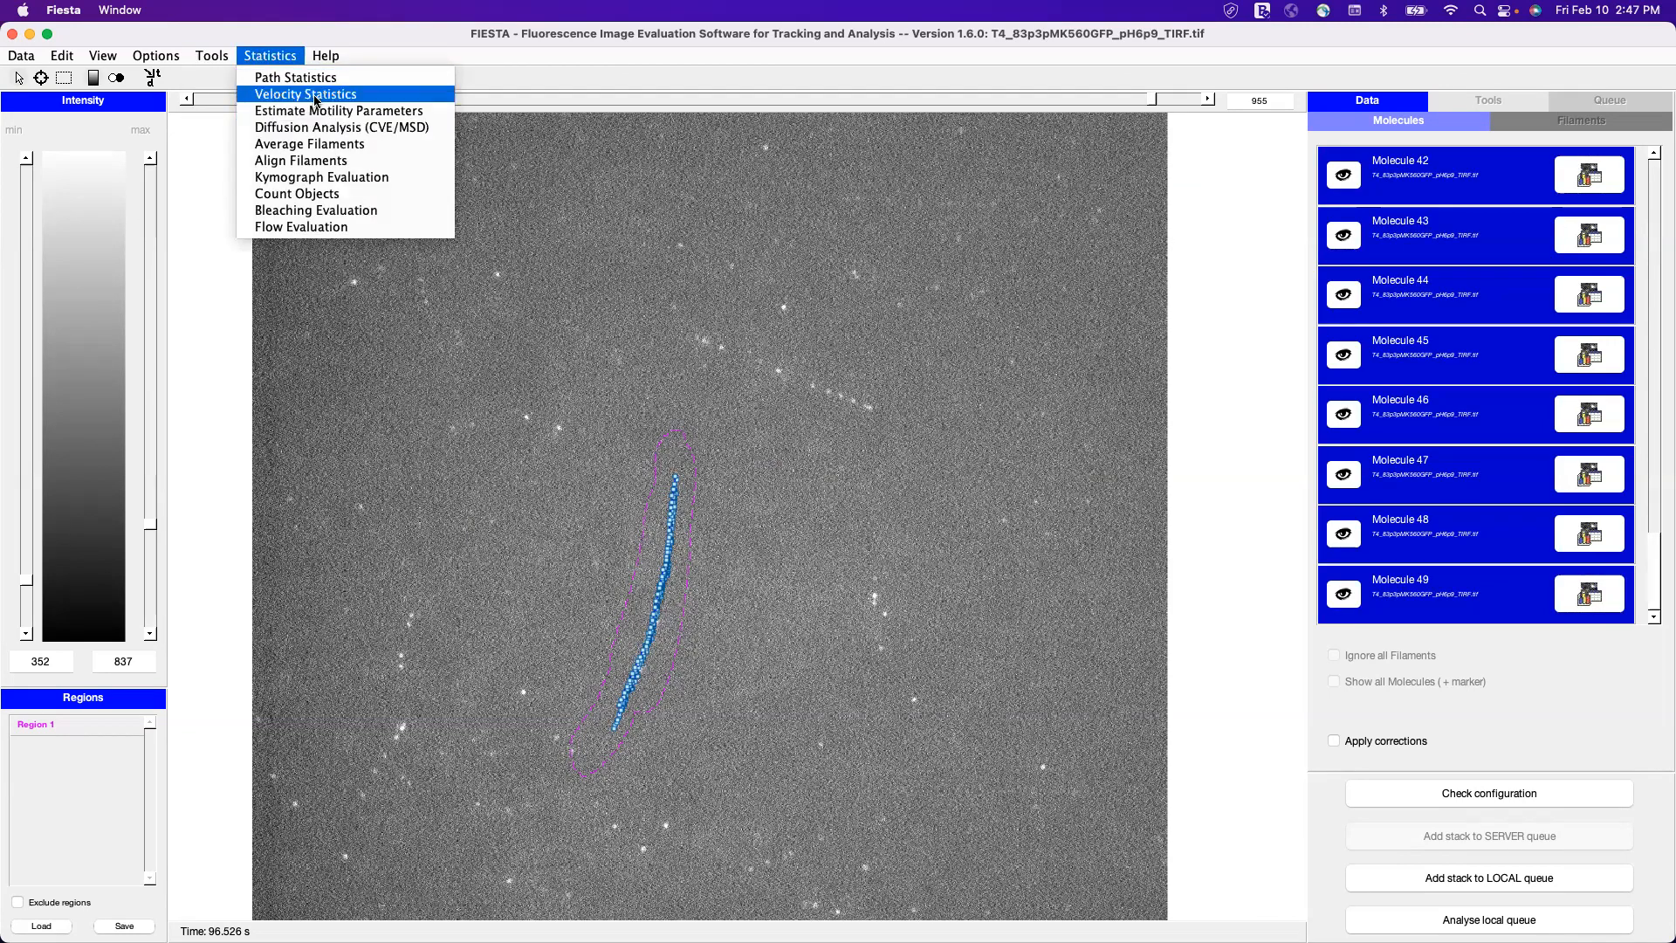
pyautogui.click(315, 96)
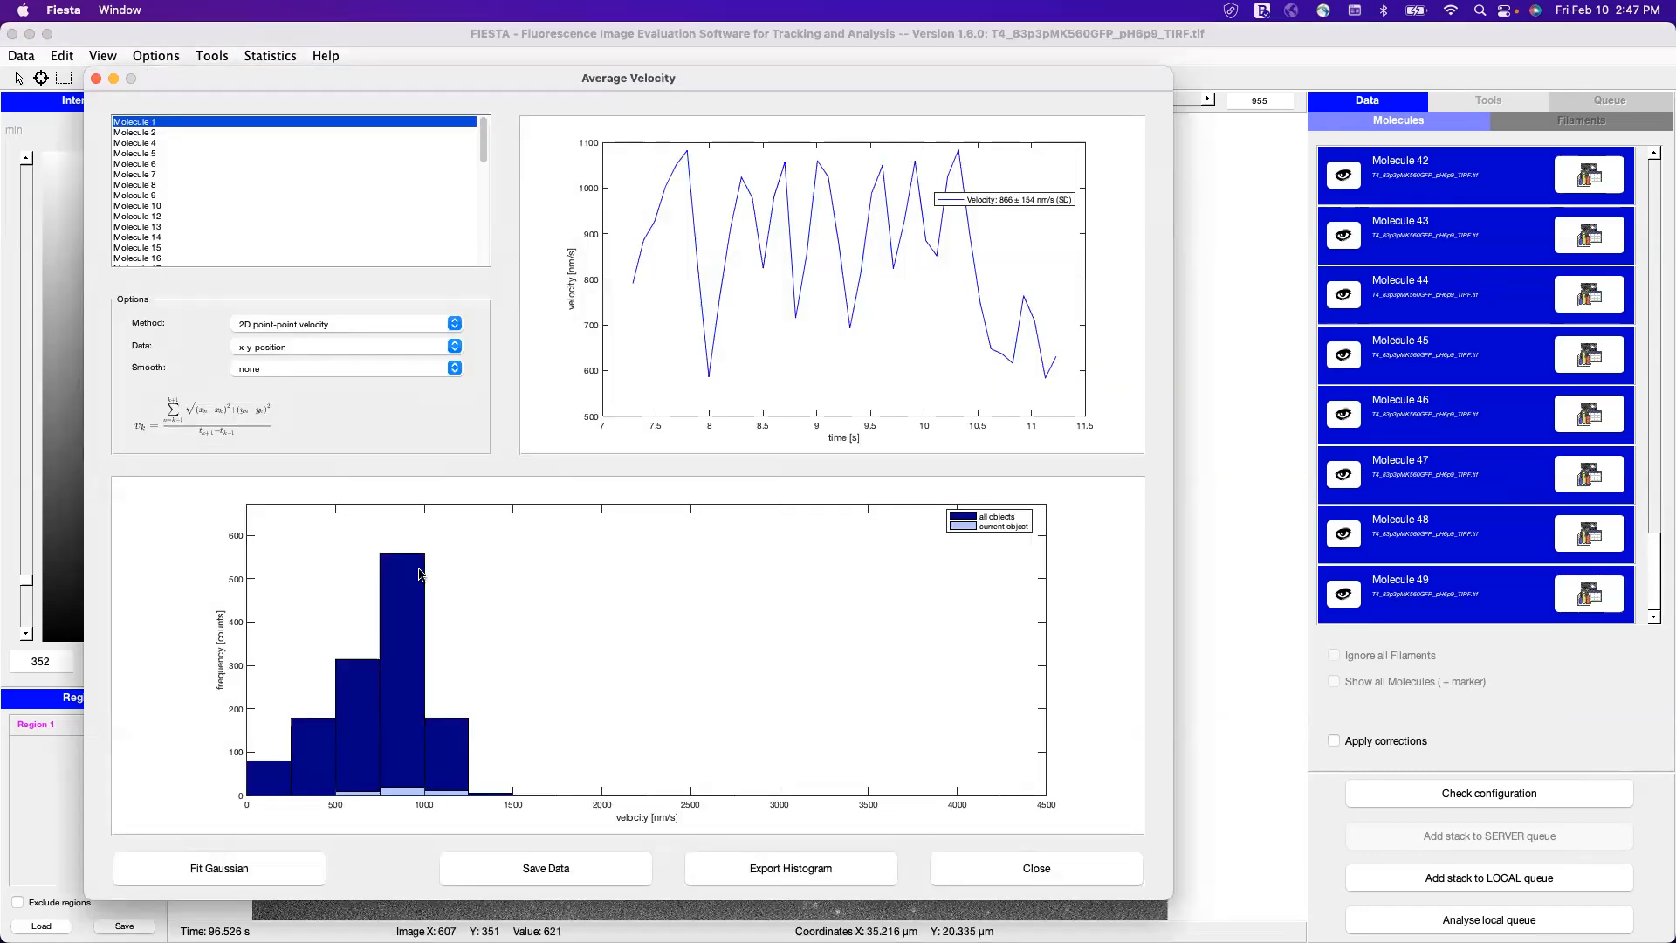
# Examine the velocity plots of the individual molecules one after another, from Molecule 2 down to Molecule 33
pyautogui.click(162, 132)
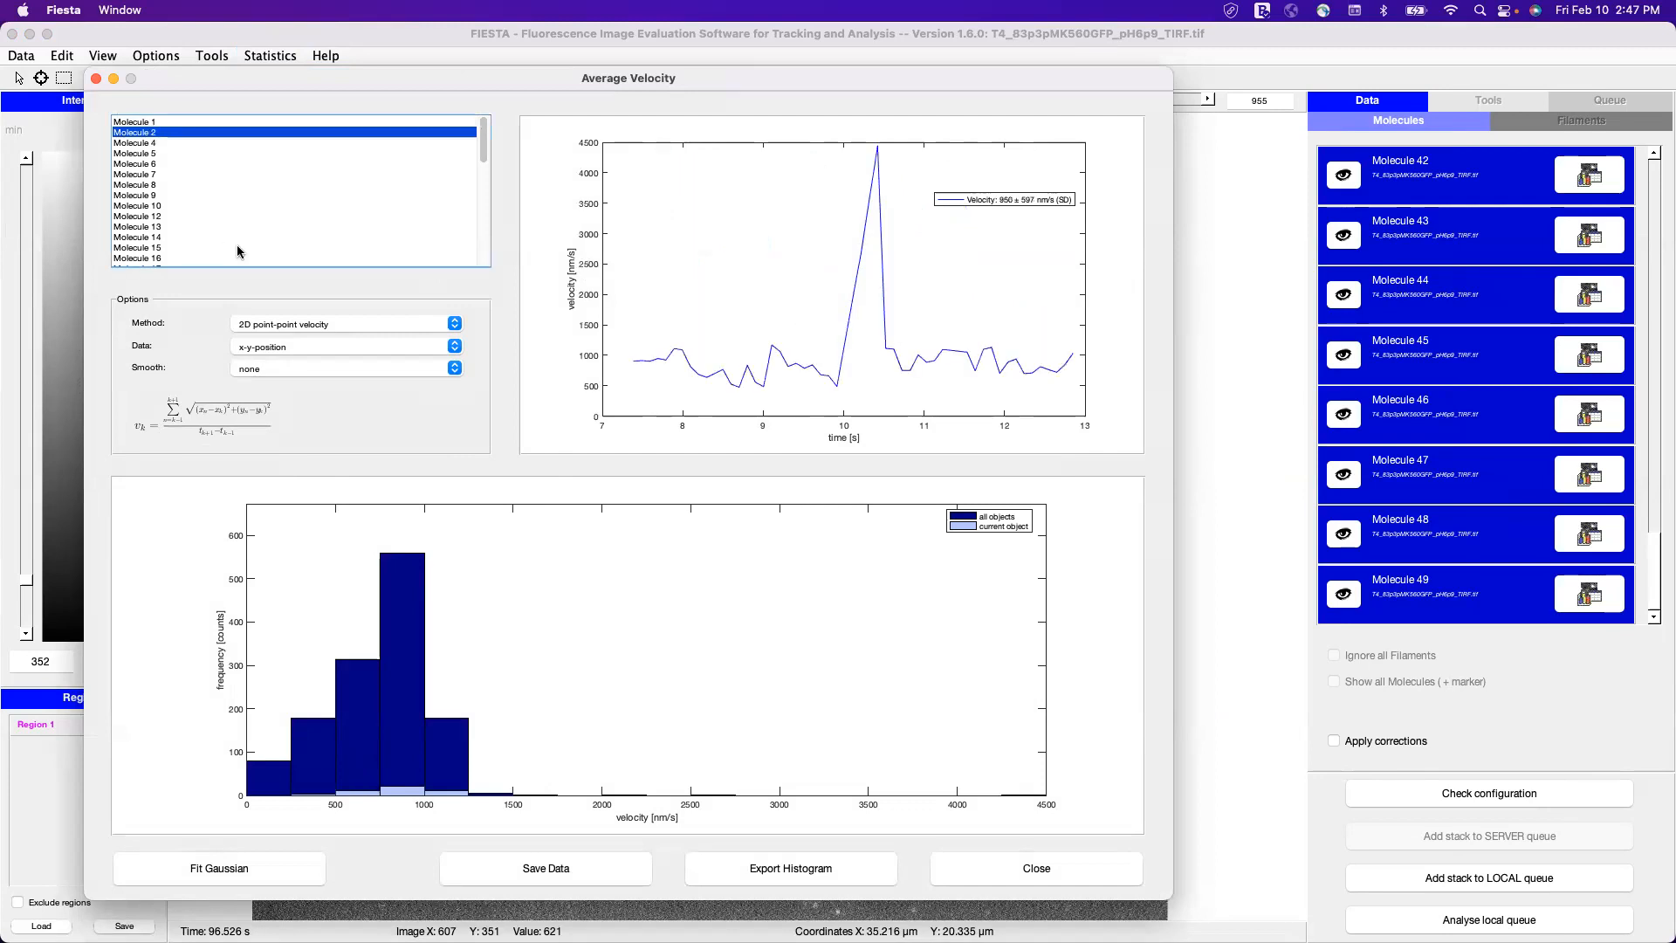
pyautogui.press('Down')
pyautogui.press('Down')
pyautogui.press('Down')
pyautogui.press('Down')
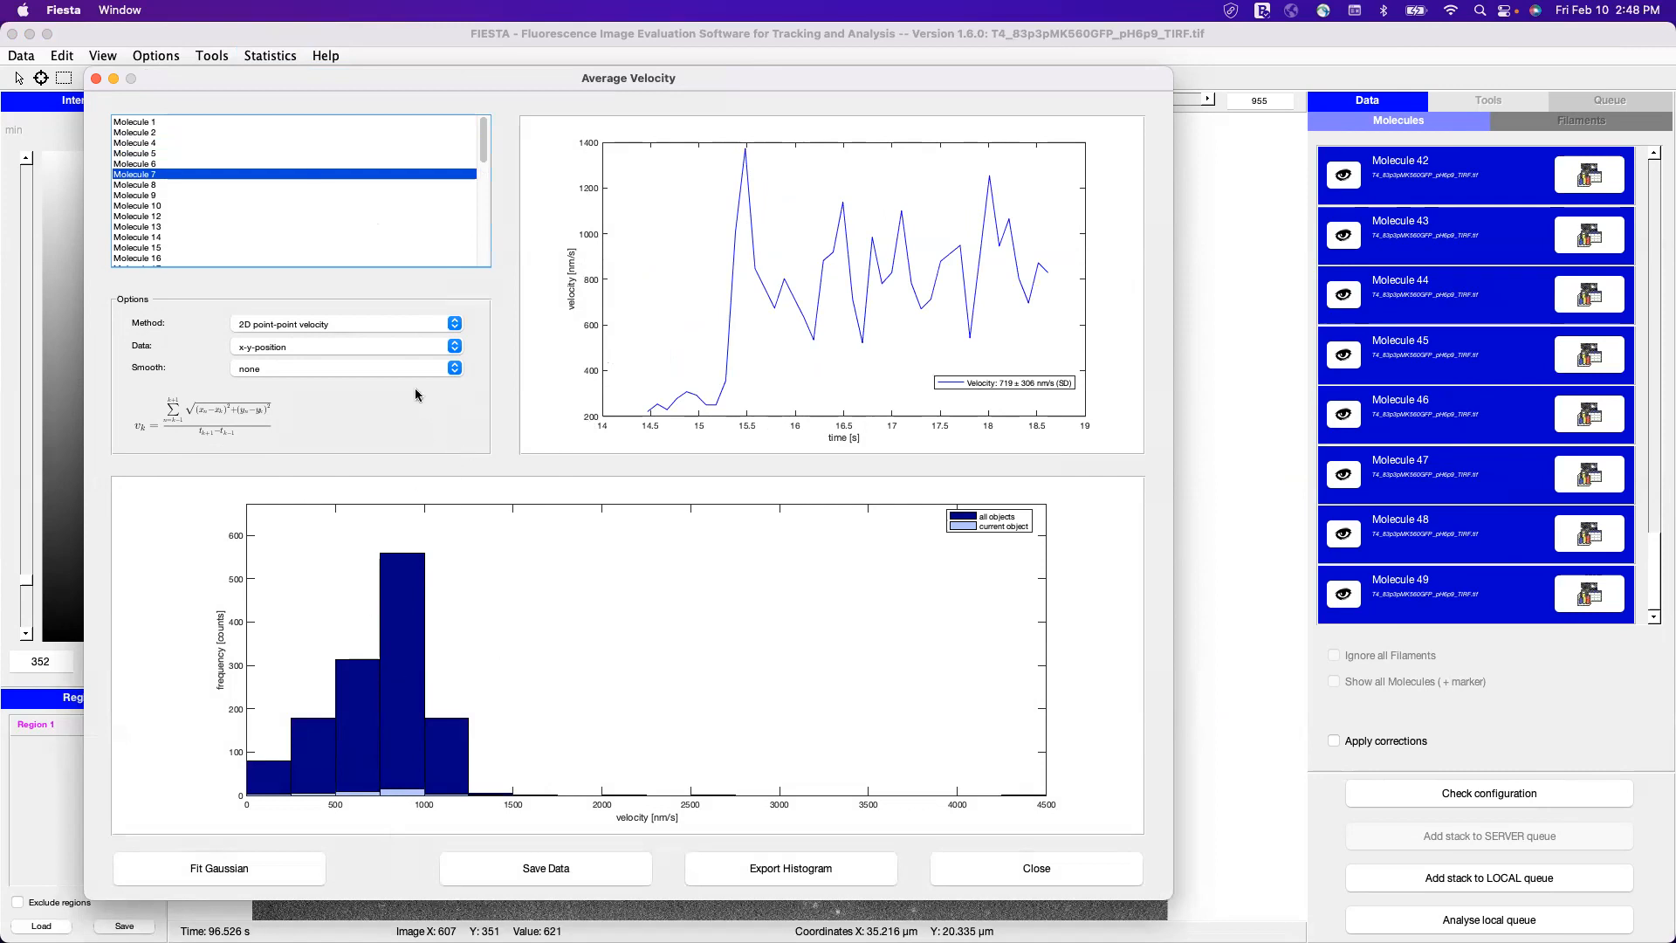
pyautogui.press('Down')
pyautogui.press('Down')
pyautogui.press('Down')
pyautogui.press('Down')
pyautogui.press('Down')
pyautogui.press('Down')
pyautogui.press('Down')
pyautogui.press('Down')
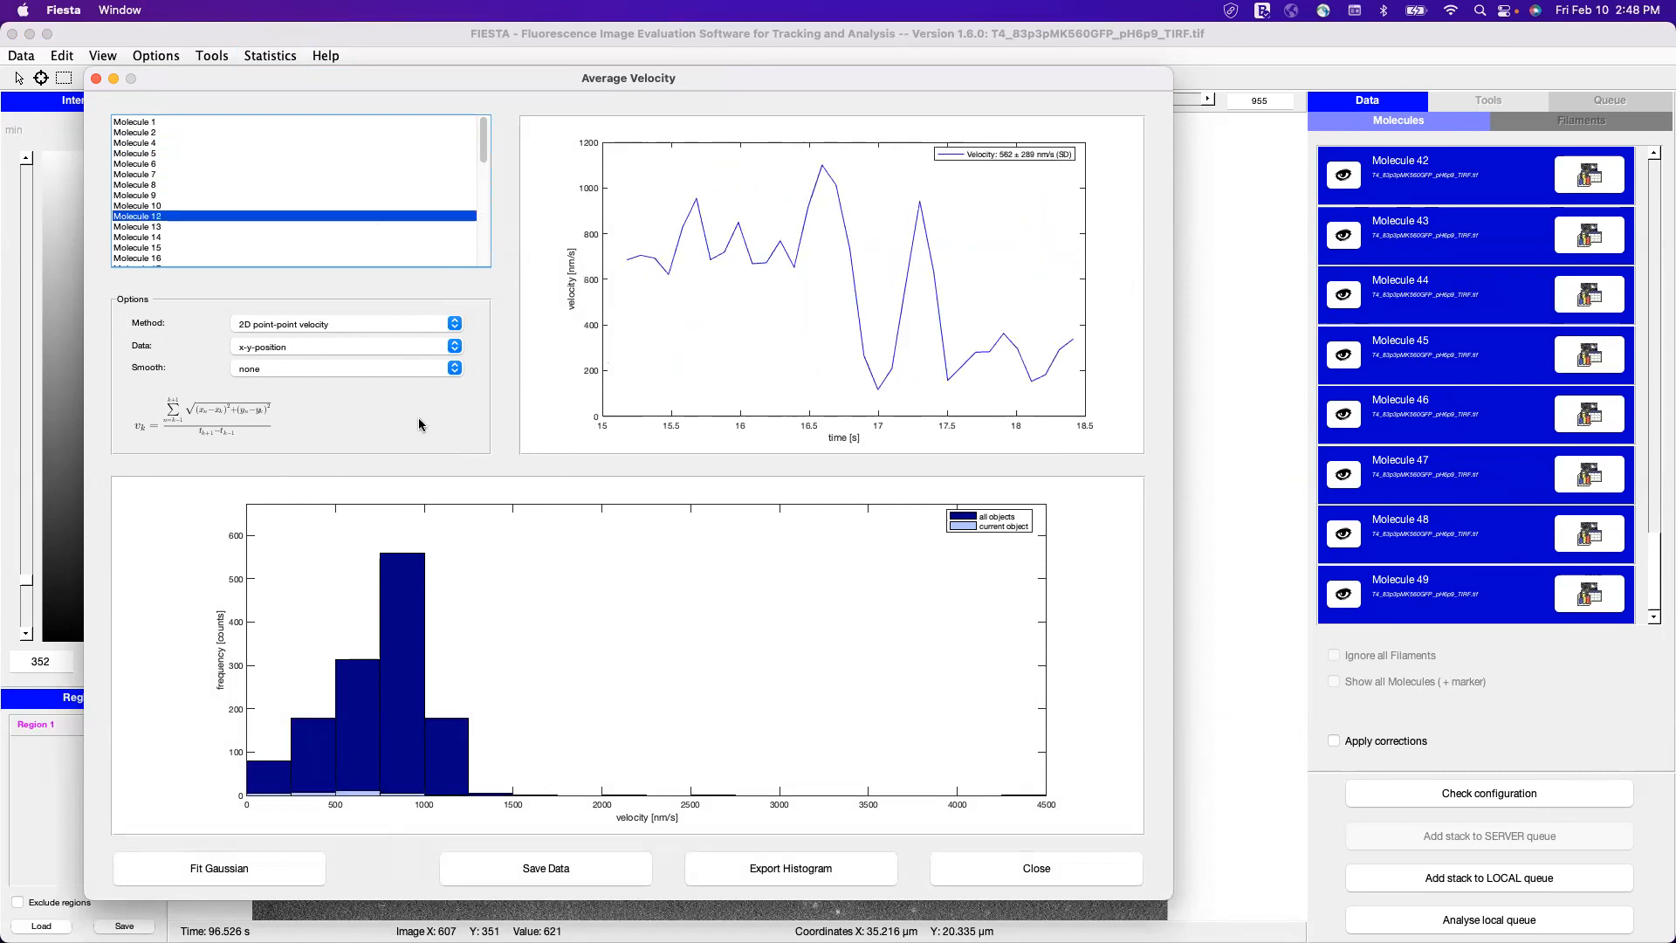
pyautogui.press('Down')
pyautogui.press('Down')
pyautogui.press('Down')
pyautogui.press('Down')
pyautogui.press('Down')
pyautogui.press('Down')
pyautogui.press('Down')
pyautogui.press('Down')
pyautogui.press('Down')
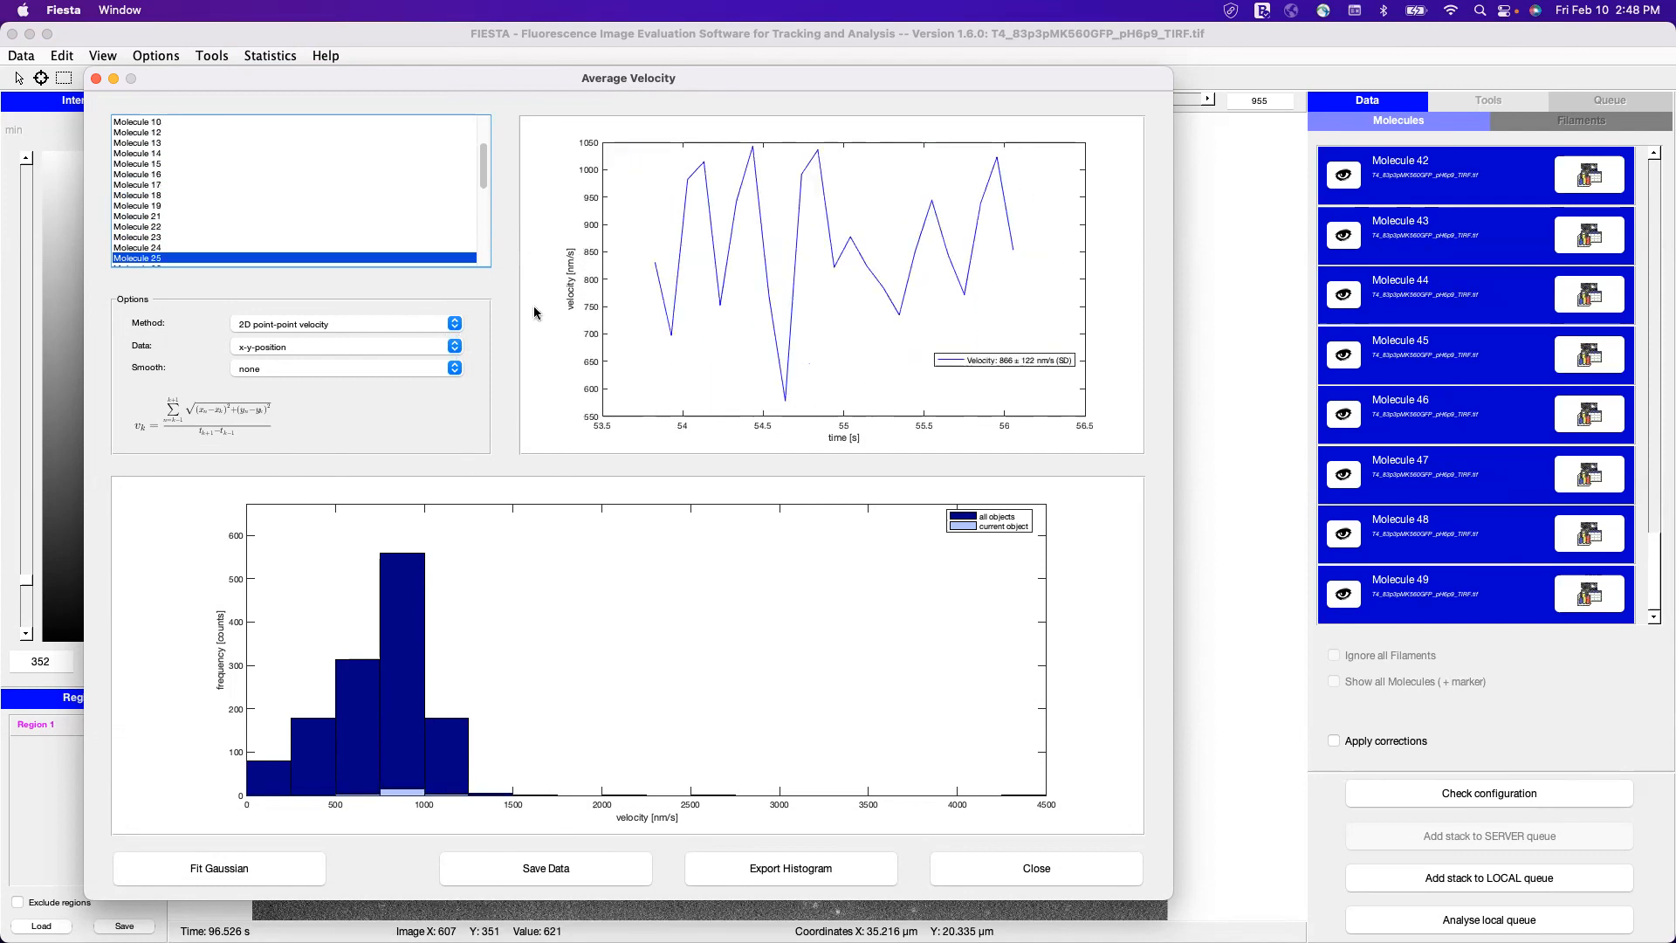
pyautogui.press('Down')
pyautogui.press('Down')
pyautogui.press('Down')
pyautogui.press('Down')
pyautogui.press('Down')
pyautogui.press('Down')
pyautogui.press('Down')
pyautogui.press('Down')
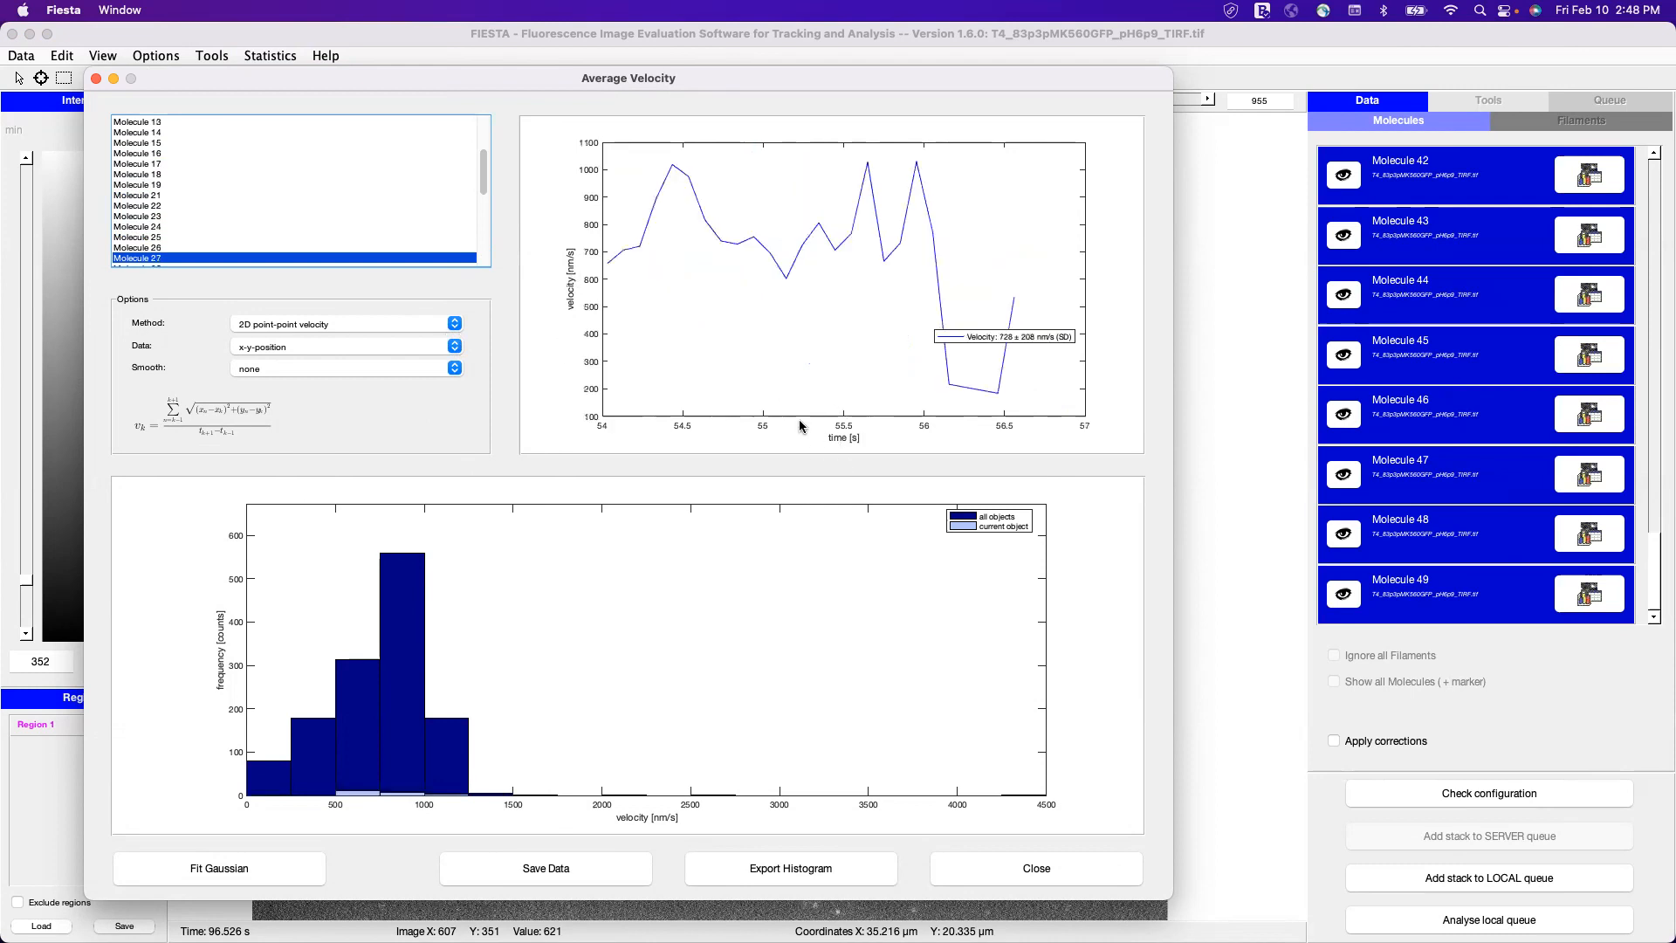
# Look through the available velocity calculation methods, data choices and smoothing options without changing them
pyautogui.click(452, 328)
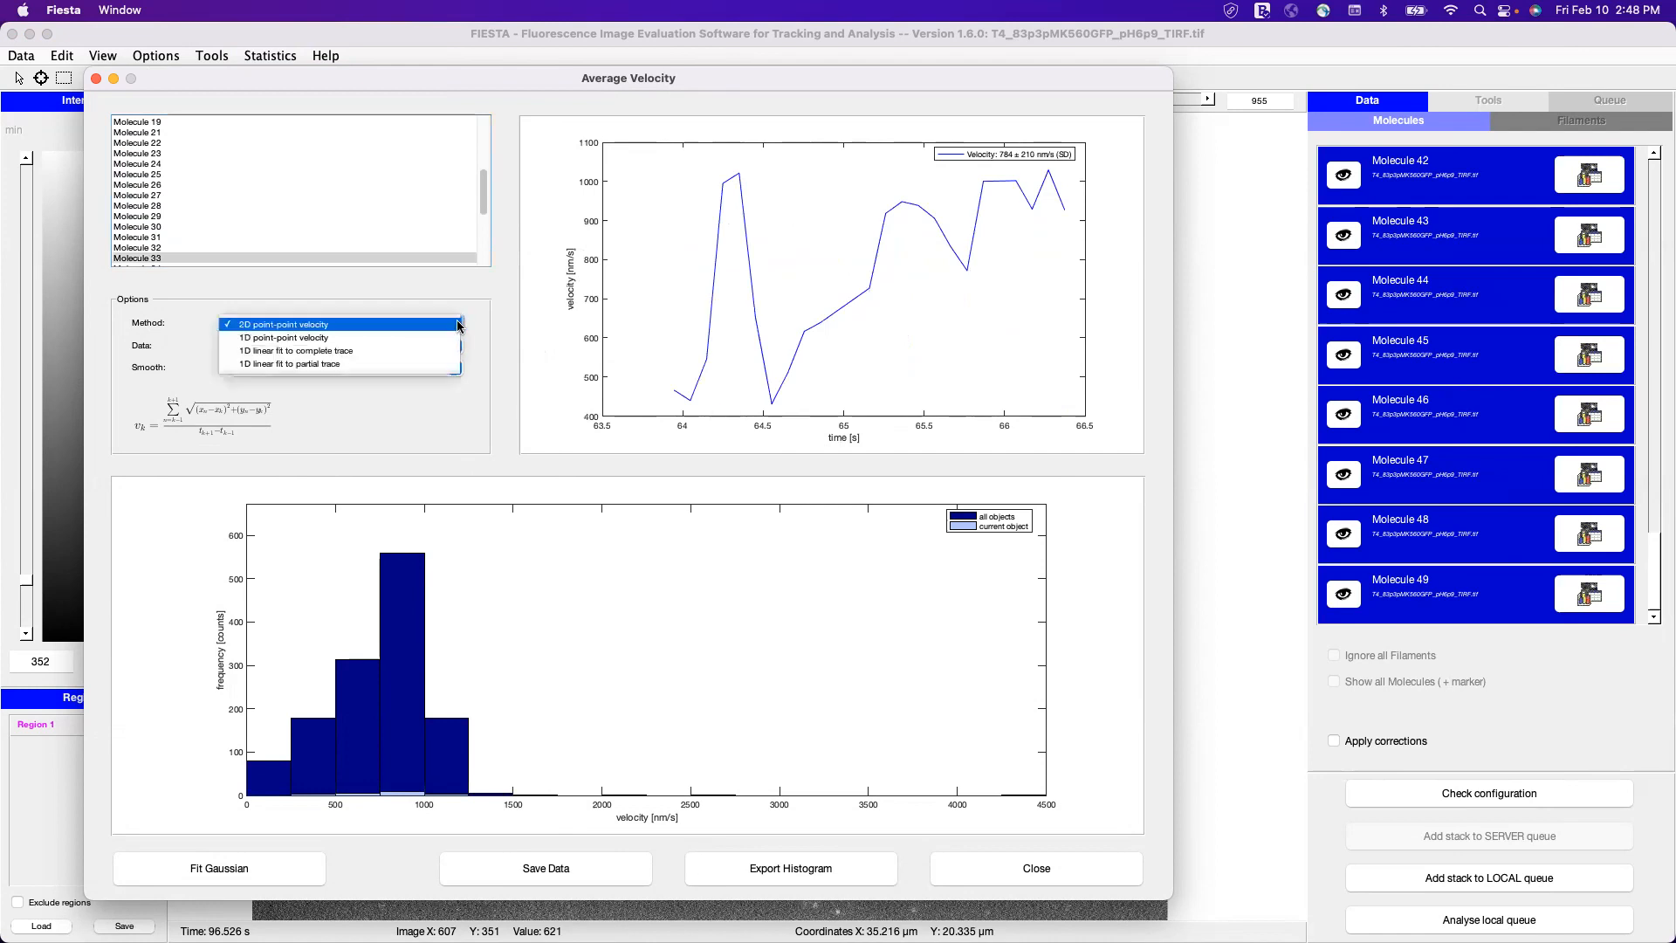
pyautogui.click(453, 325)
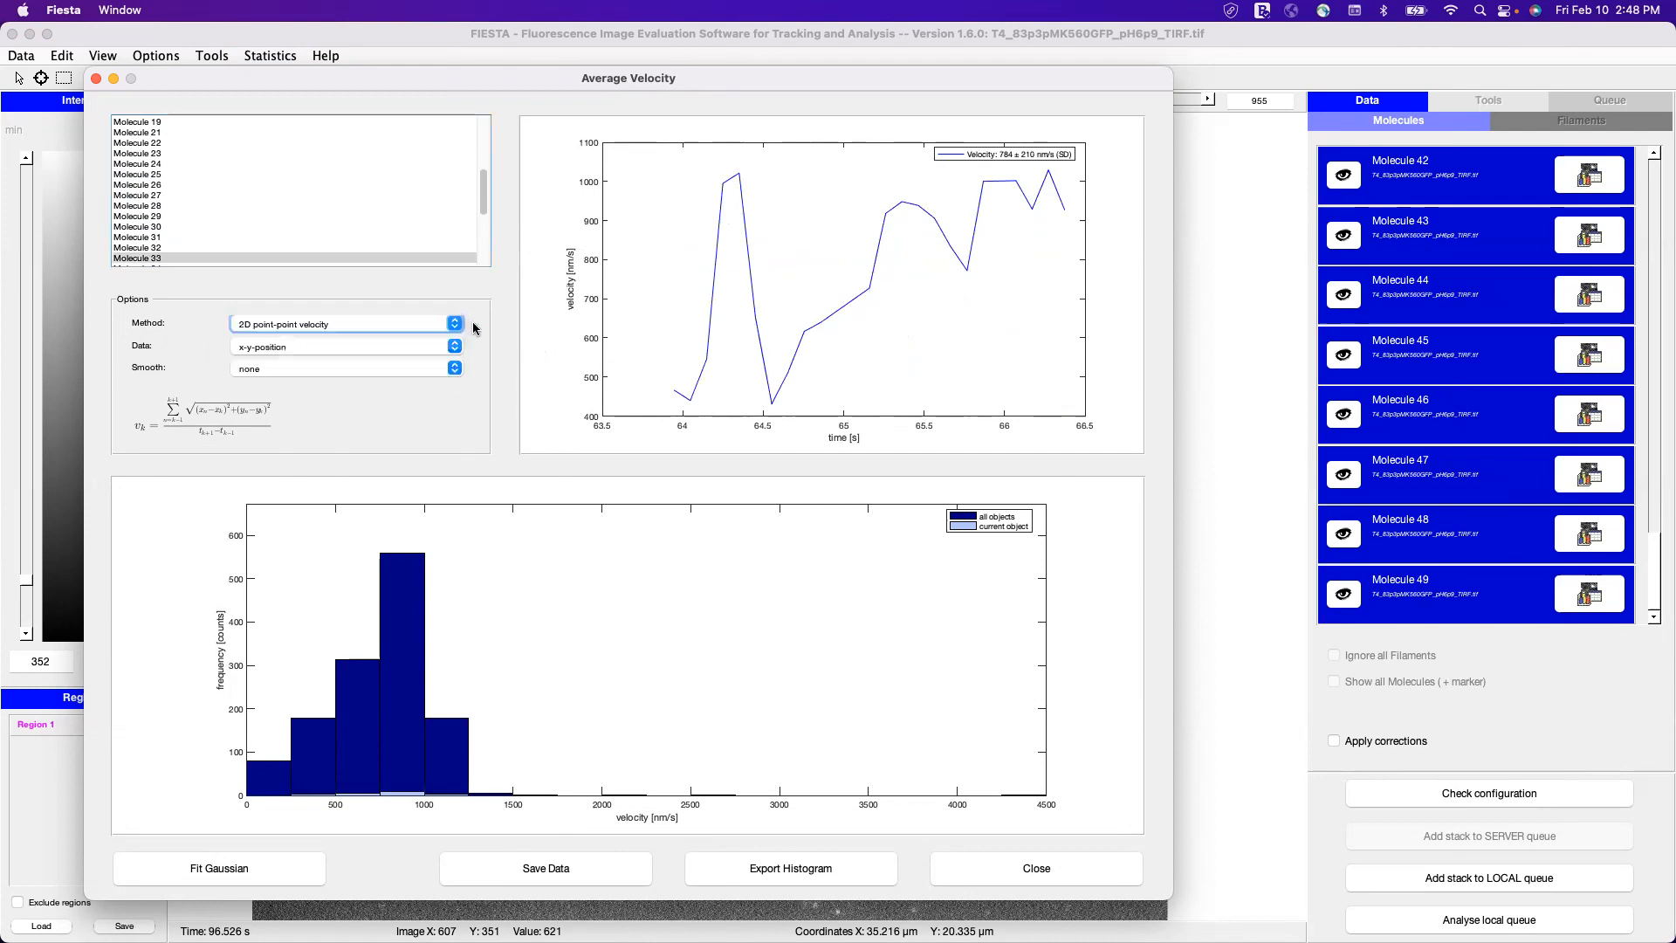
pyautogui.click(452, 349)
pyautogui.click(454, 349)
pyautogui.click(461, 349)
pyautogui.click(461, 349)
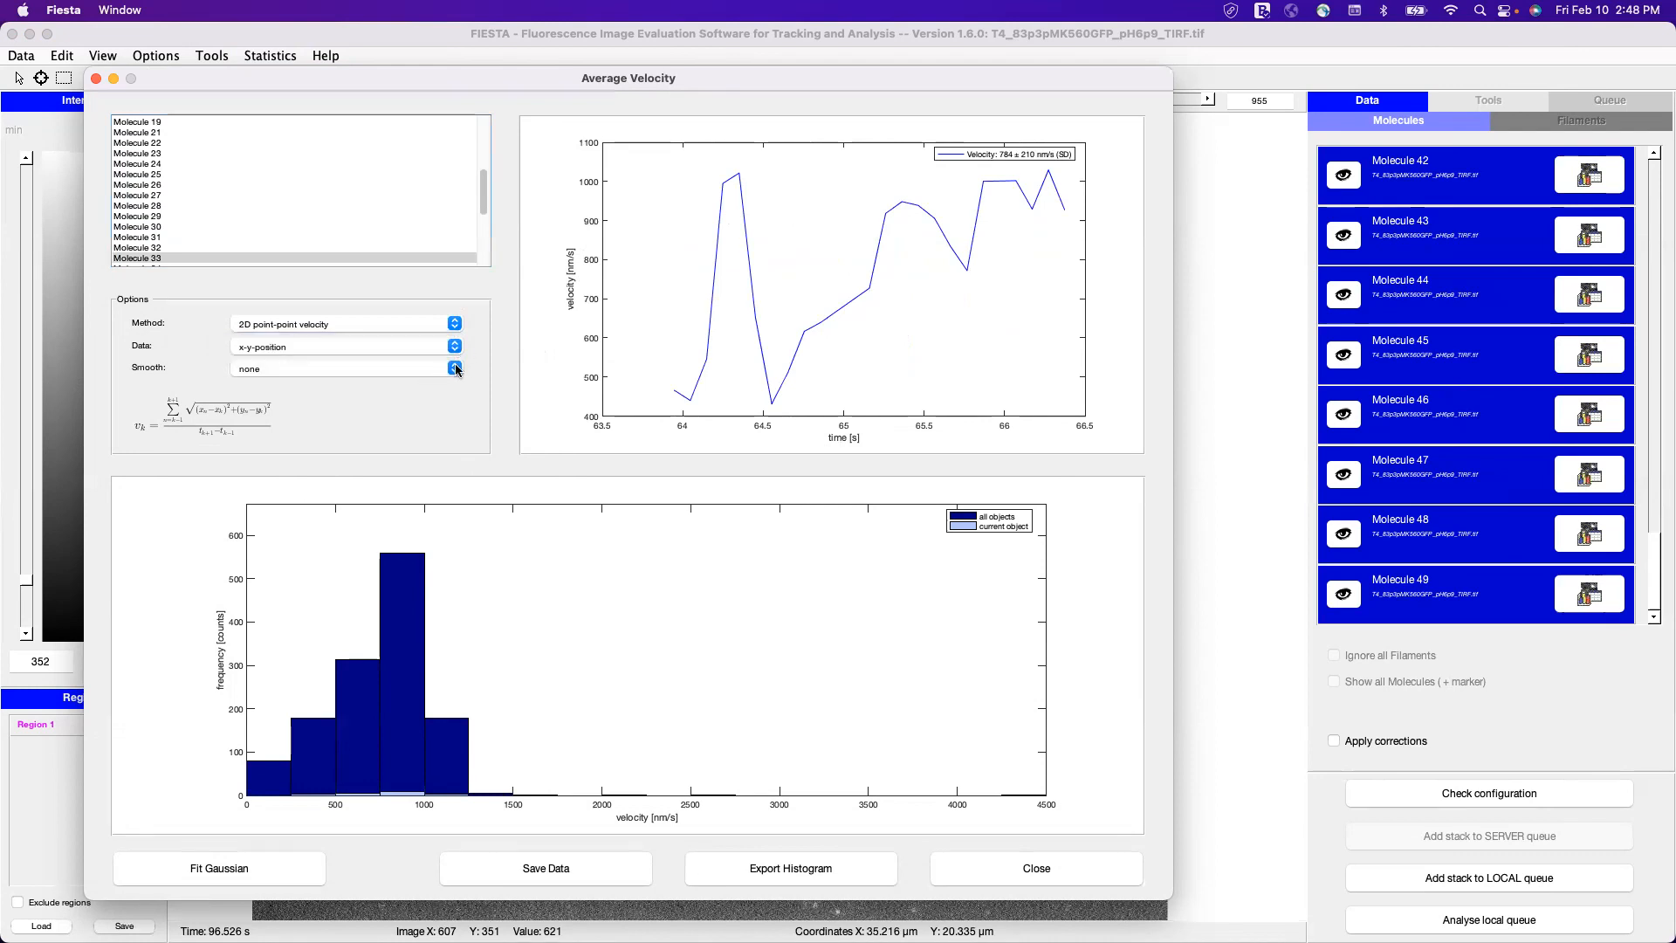
pyautogui.click(456, 369)
pyautogui.click(476, 365)
# Examine the velocity plots of the remaining molecules down to Molecule 49
pyautogui.click(298, 209)
pyautogui.press('Down')
pyautogui.press('Down')
pyautogui.press('Down')
pyautogui.press('Down')
pyautogui.press('Down')
pyautogui.press('Down')
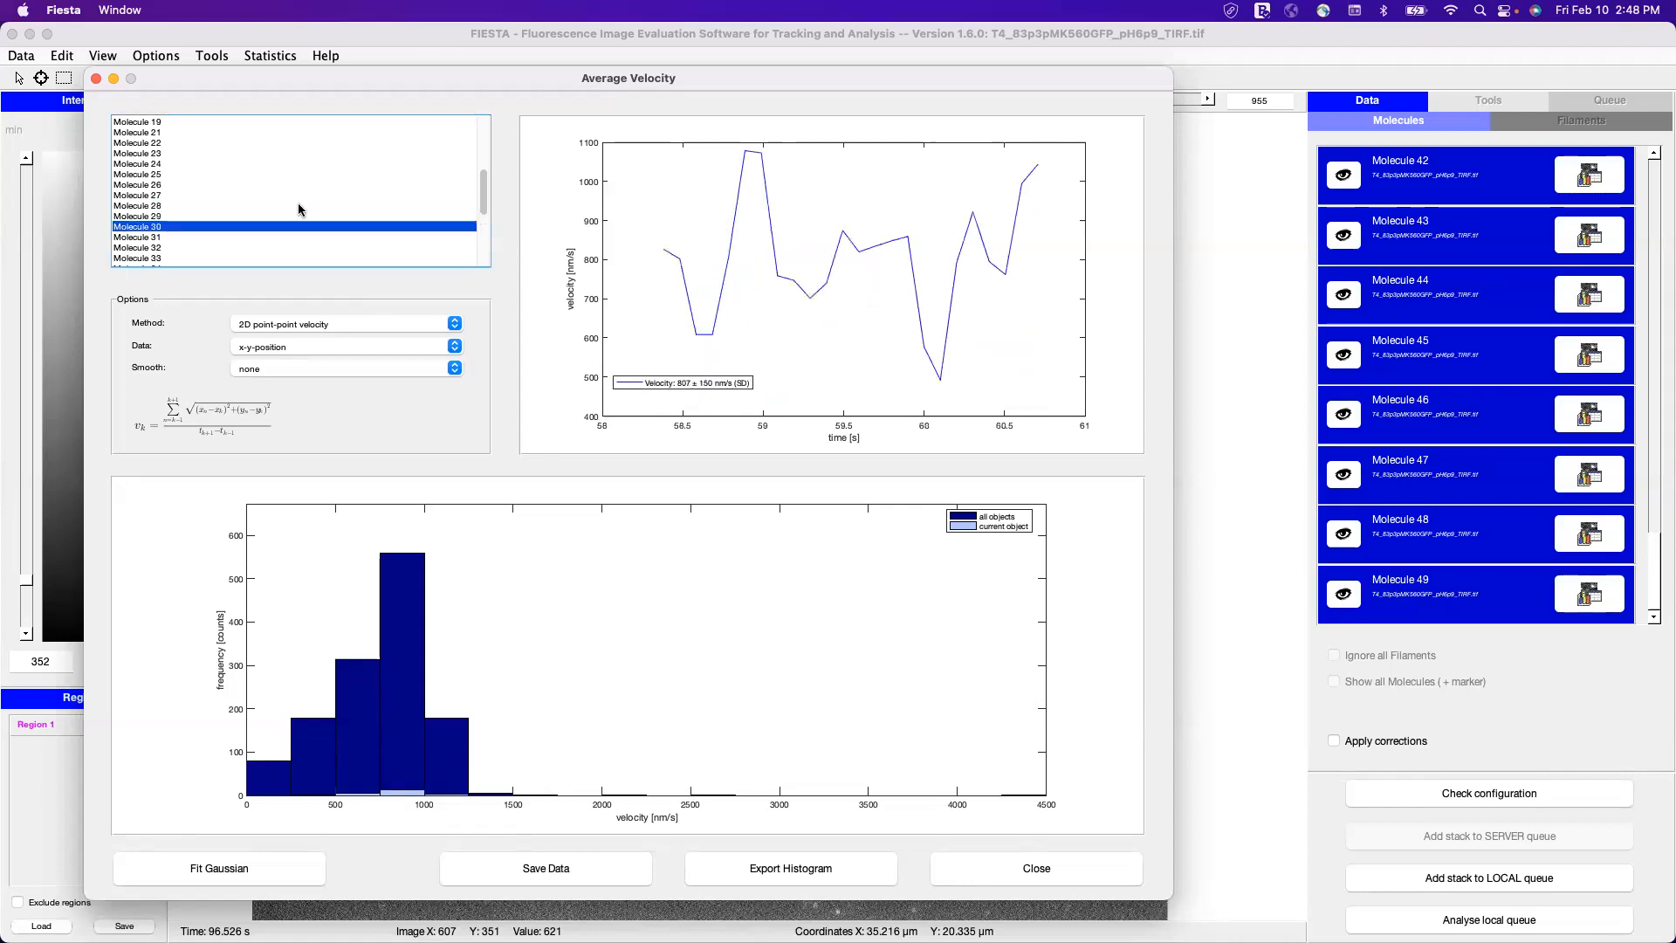
pyautogui.press('Down')
pyautogui.press('Down')
pyautogui.press('Down')
pyautogui.press('Down')
pyautogui.press('Down')
pyautogui.press('Down')
pyautogui.press('Down')
pyautogui.press('Down')
pyautogui.press('Down')
pyautogui.press('Down')
pyautogui.press('Down')
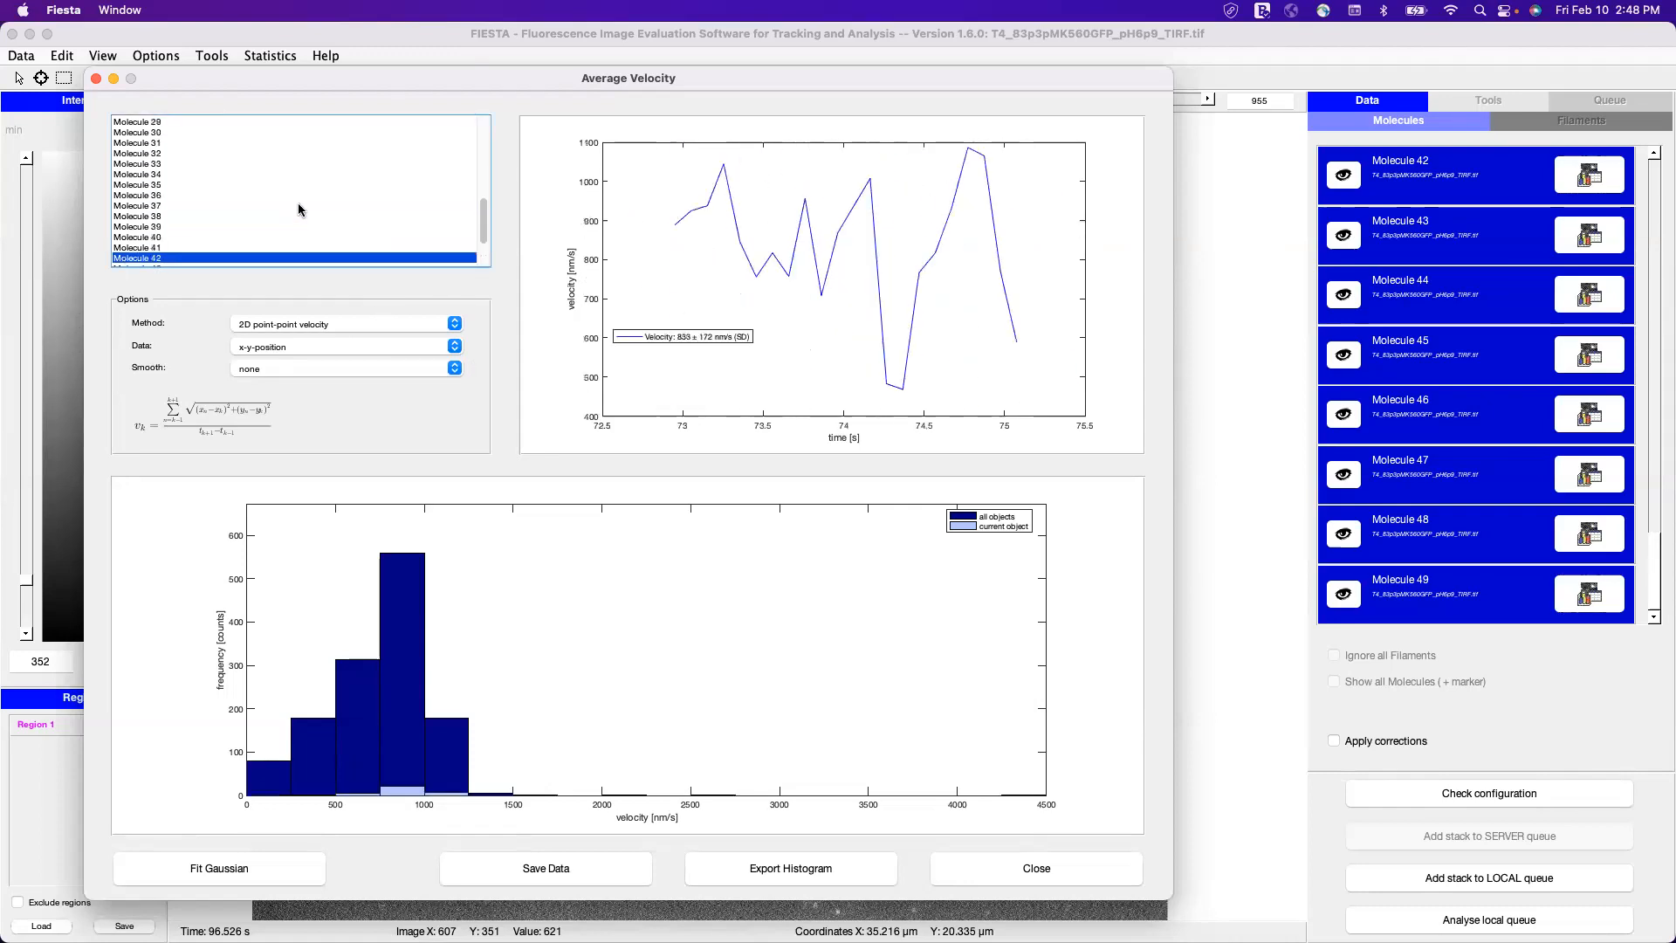
pyautogui.press('Down')
pyautogui.press('Down')
pyautogui.press('Down')
pyautogui.press('Down')
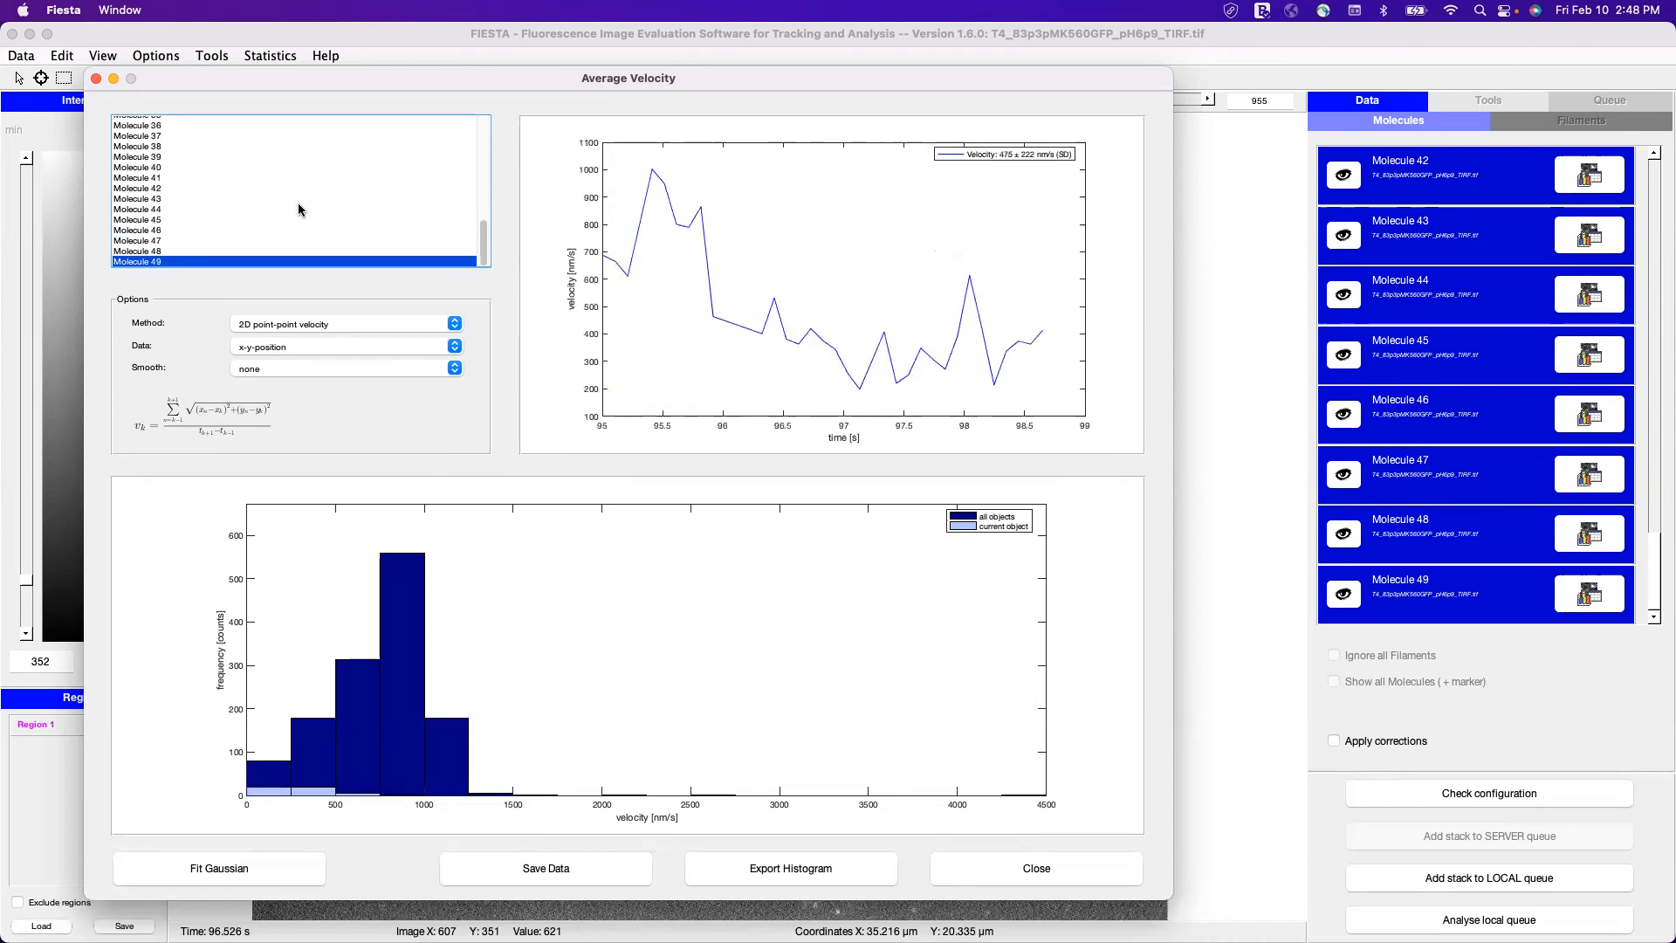
# Go back up through the molecules' velocity plots from Molecule 49 to Molecule 13
pyautogui.press('Up')
pyautogui.press('Up')
pyautogui.press('Up')
pyautogui.press('Up')
pyautogui.press('Up')
pyautogui.press('Up')
pyautogui.press('Up')
pyautogui.press('Up')
pyautogui.press('Up')
pyautogui.press('Up')
pyautogui.press('Up')
pyautogui.press('Up')
pyautogui.press('Up')
pyautogui.press('Up')
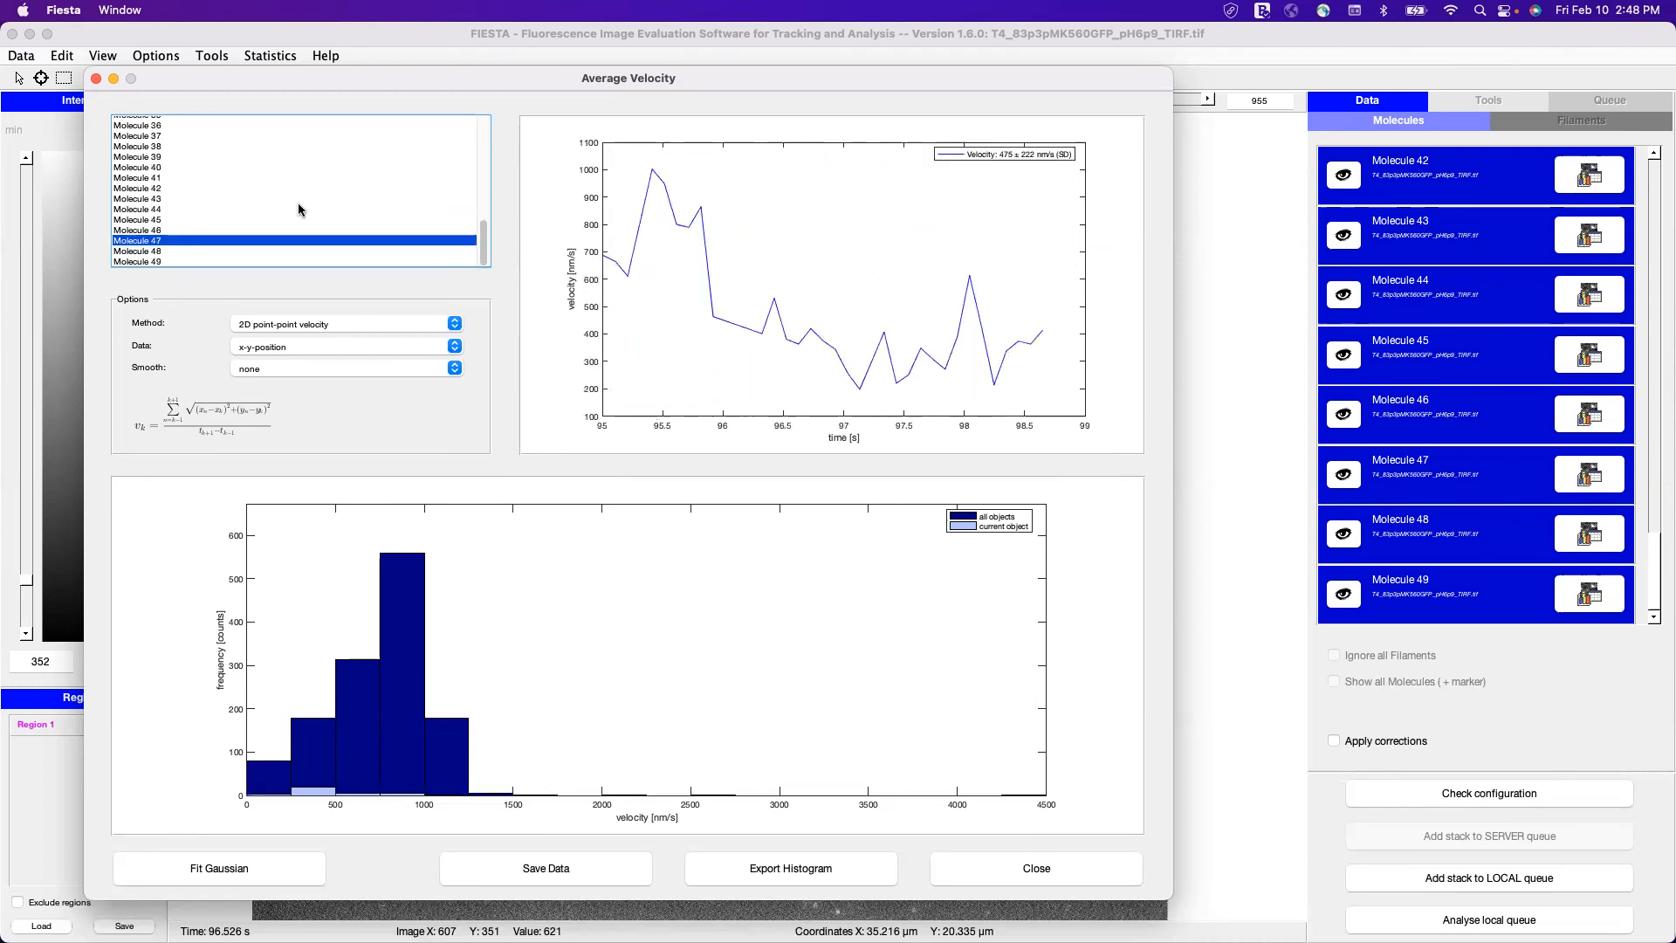
pyautogui.press('Up')
pyautogui.press('Up')
pyautogui.press('Up')
pyautogui.press('Up')
pyautogui.press('Up')
pyautogui.press('Up')
pyautogui.press('Up')
pyautogui.press('Up')
pyautogui.press('Up')
pyautogui.press('Up')
pyautogui.press('Up')
pyautogui.press('Up')
pyautogui.press('Up')
pyautogui.press('Up')
pyautogui.press('Up')
pyautogui.press('Up')
pyautogui.press('Up')
pyautogui.press('Up')
pyautogui.press('Up')
pyautogui.press('Up')
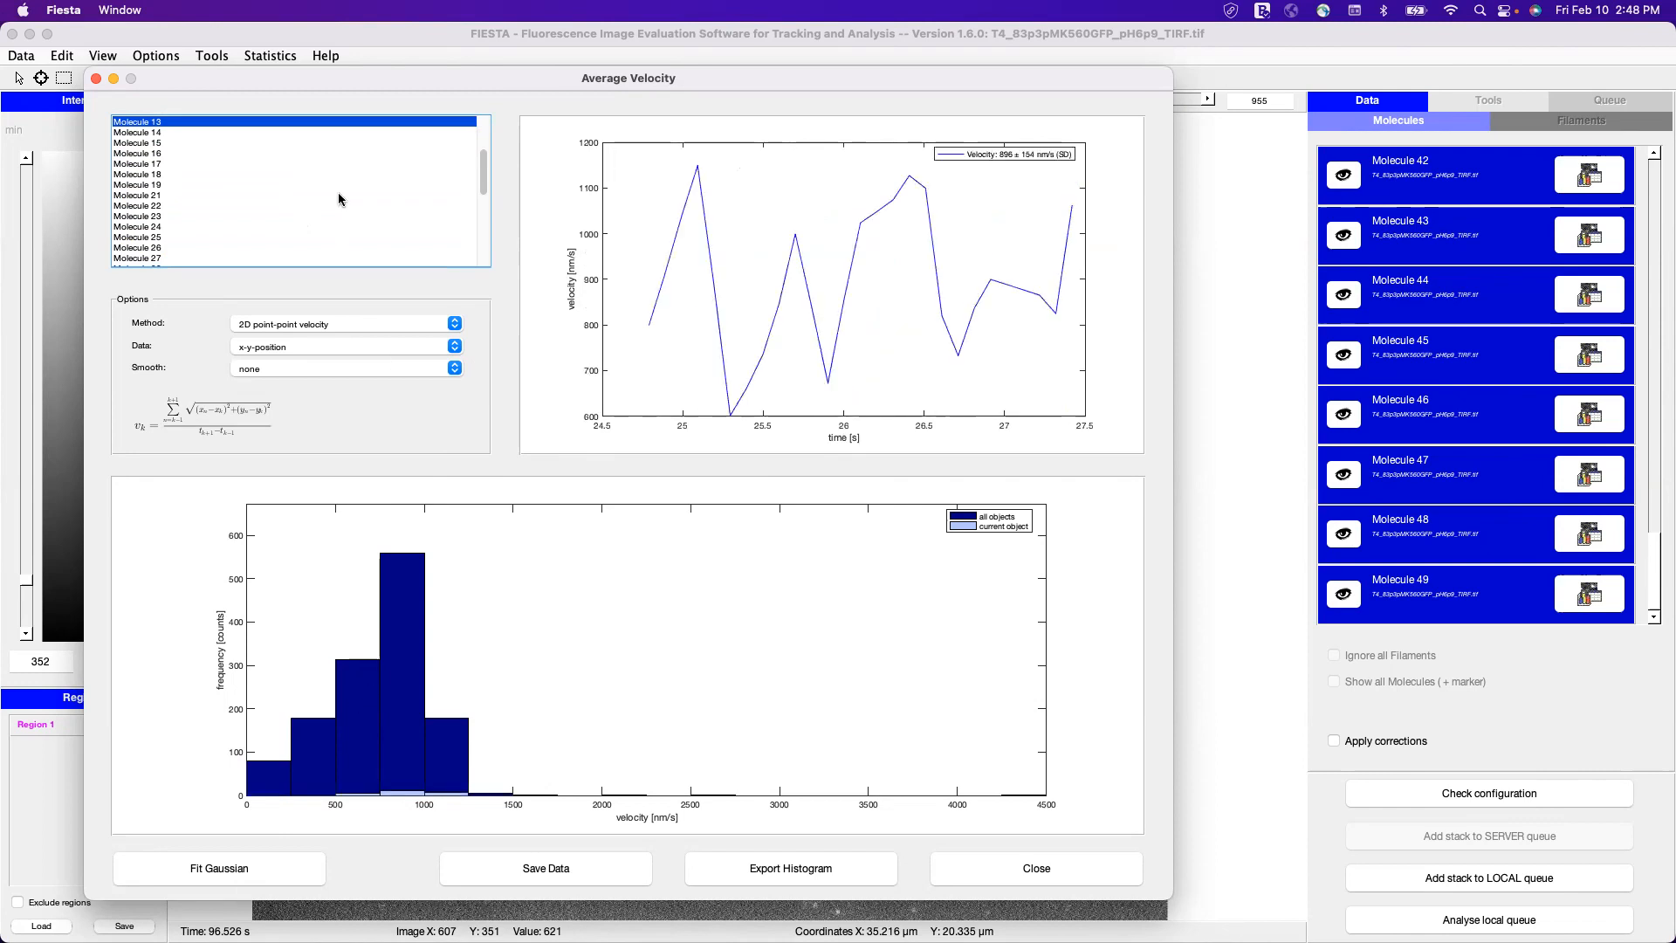
# Fit Gaussians to the peaks of the velocity histogram and close the Average Velocity window
pyautogui.click(285, 871)
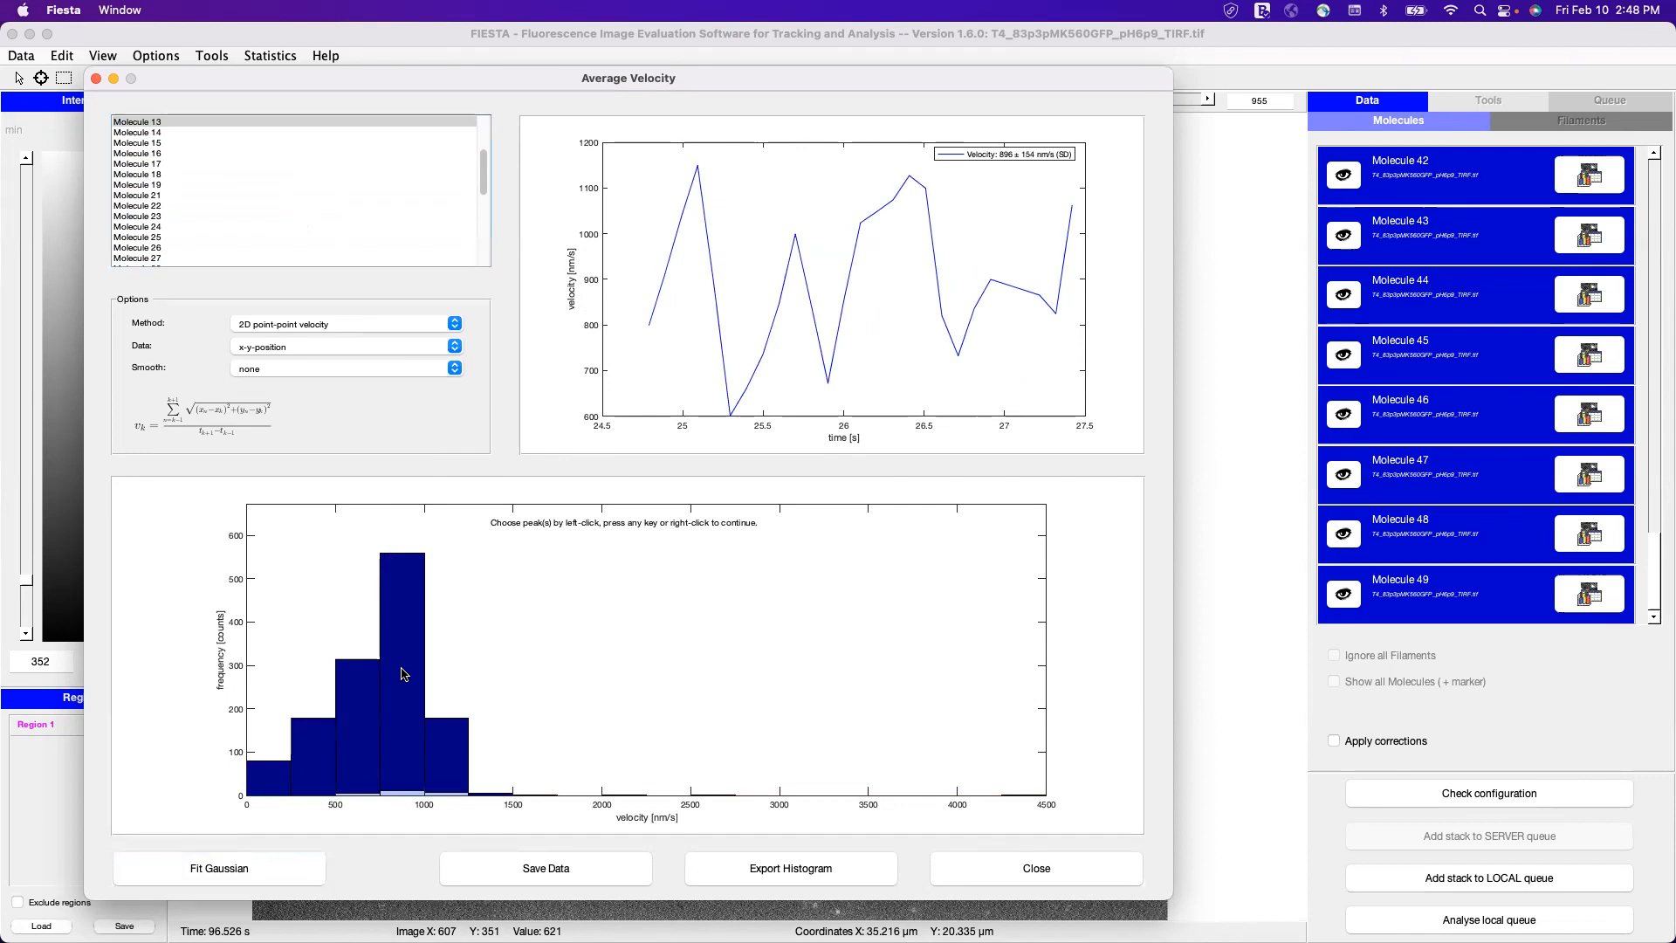
pyautogui.rightClick(366, 704)
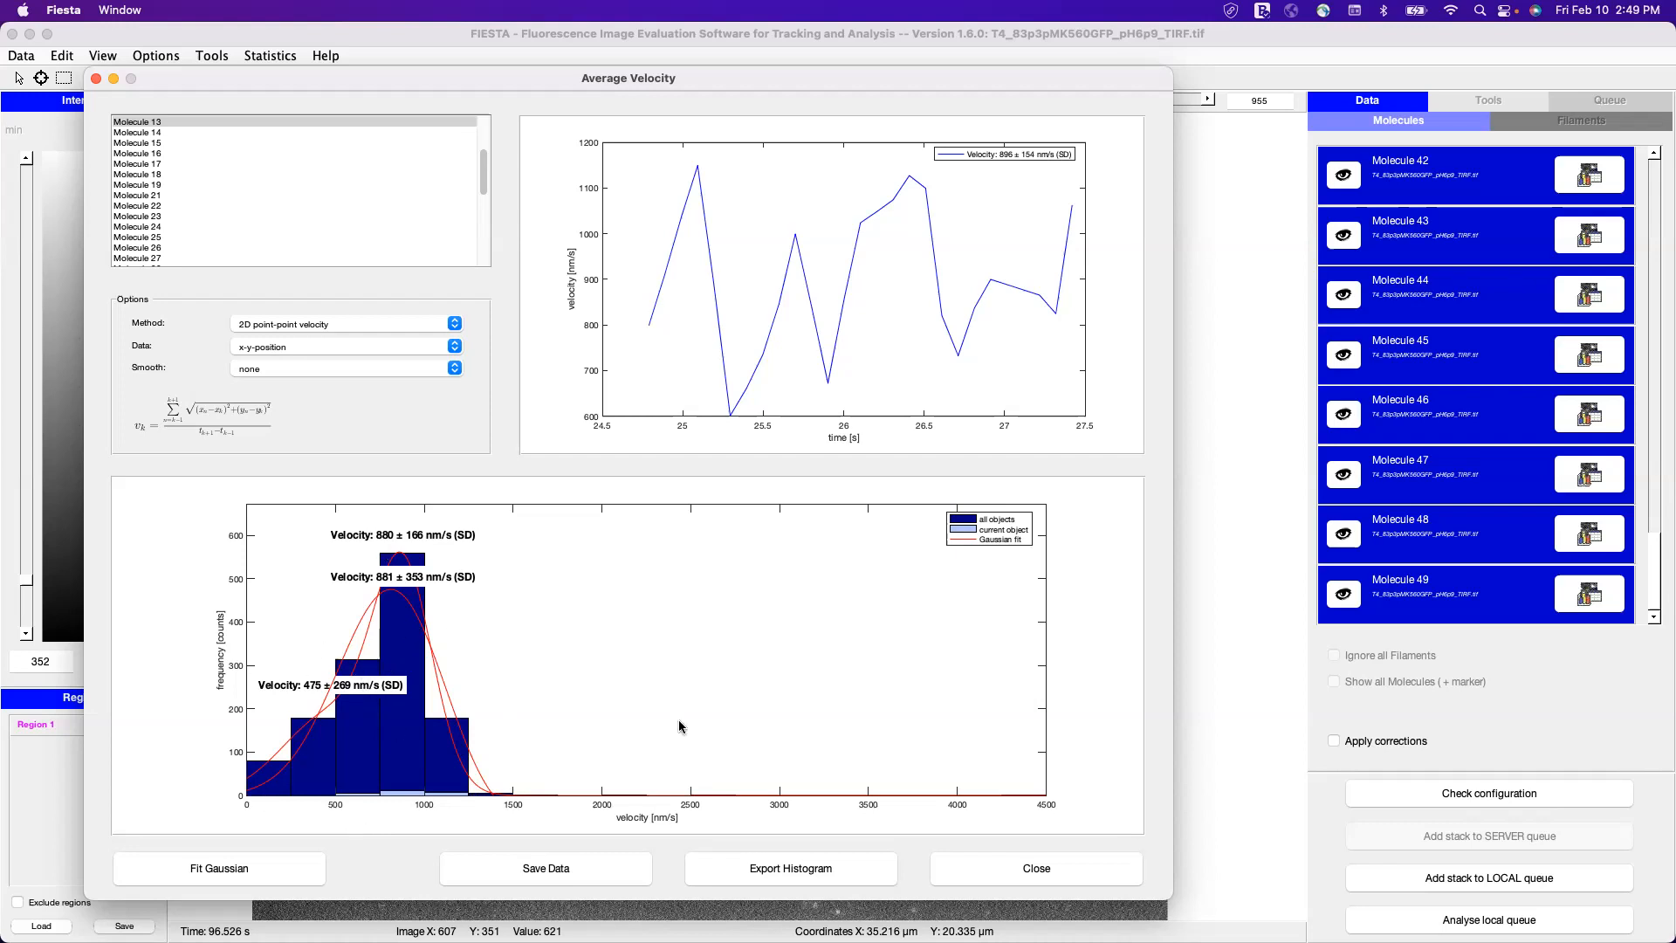
pyautogui.click(1003, 862)
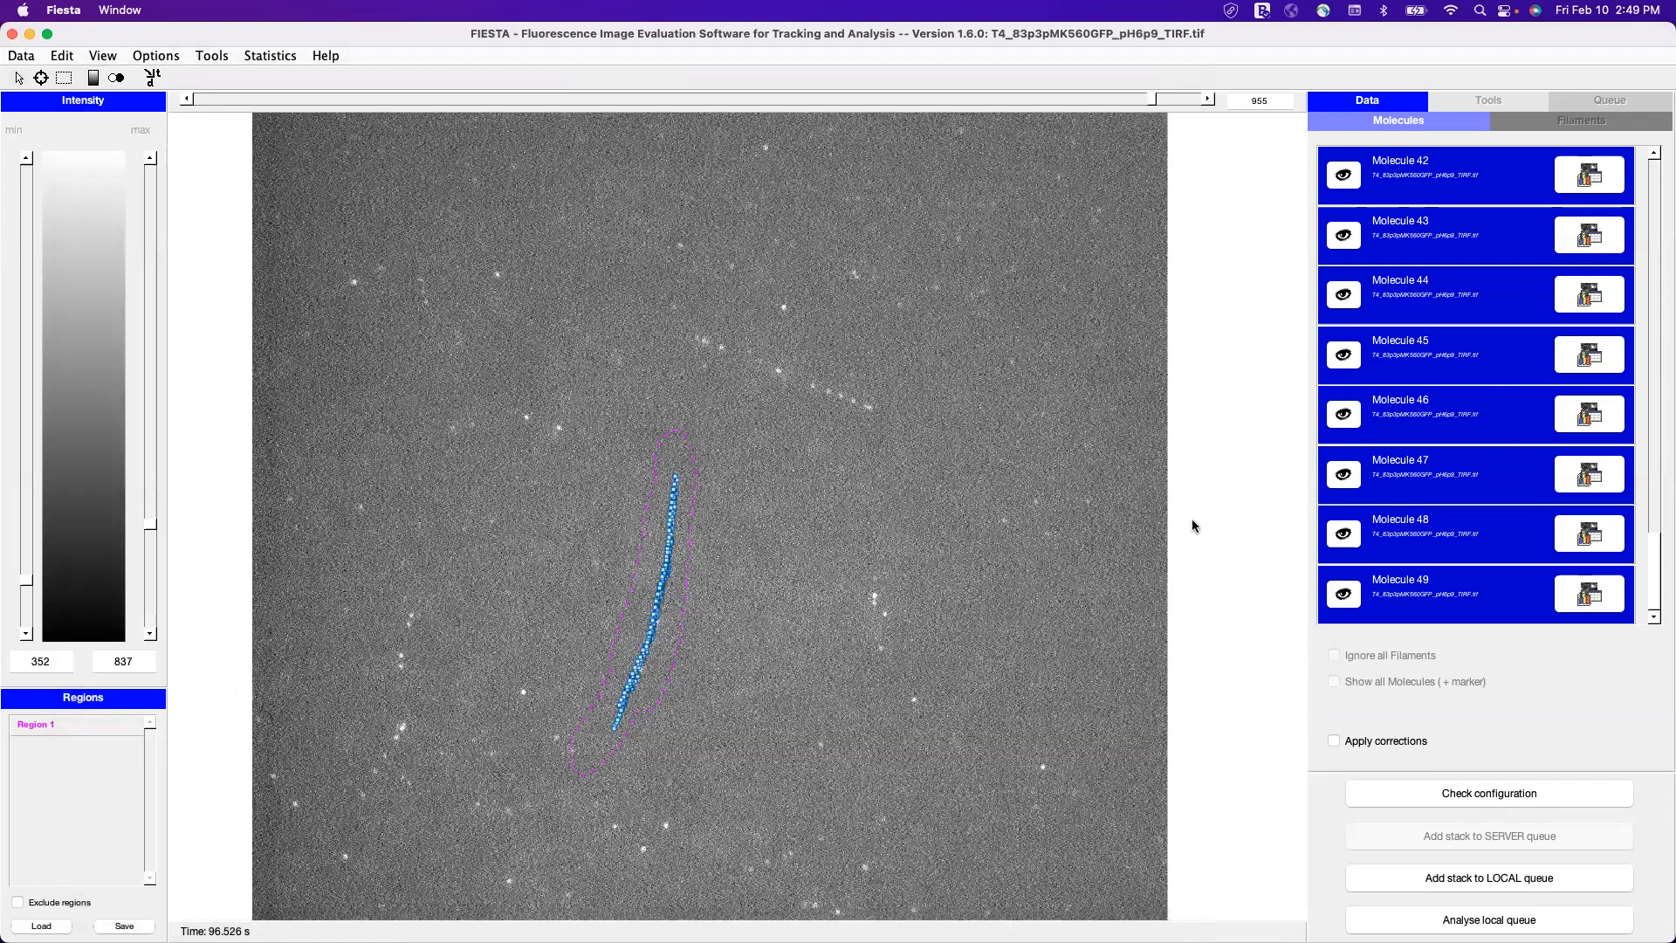
# Deselect all molecules, turn on Apply corrections for the tracks, and open the track details of Molecule 1
pyautogui.scroll(10, 1407, 177)
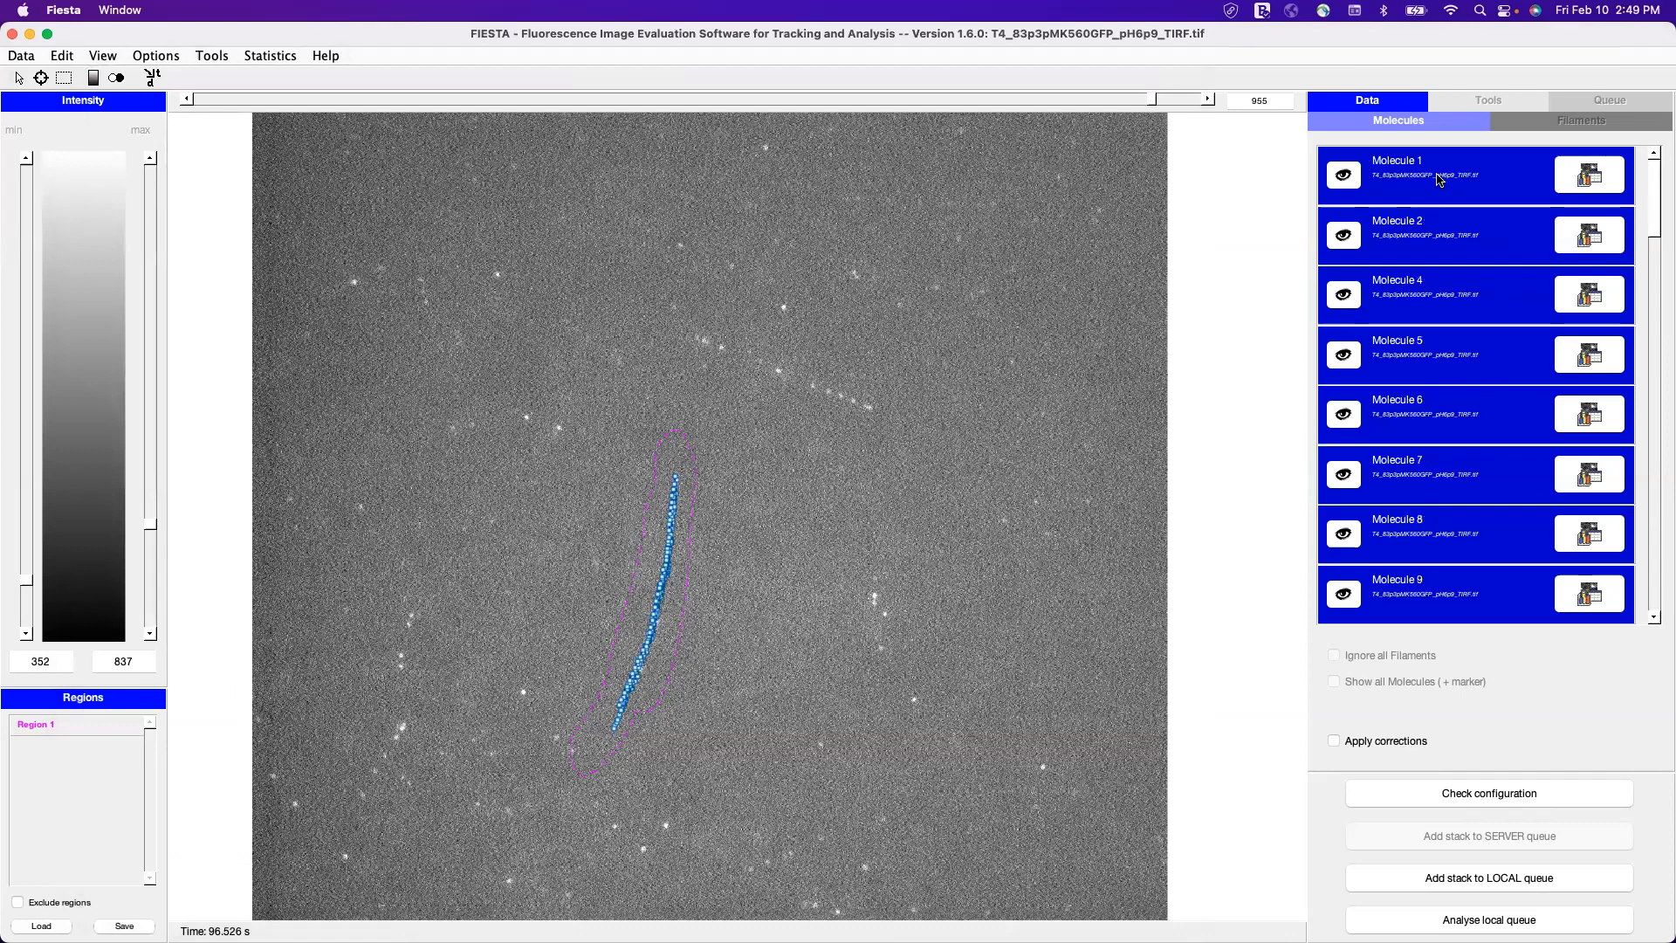
pyautogui.click(1438, 177)
pyautogui.click(147, 57)
pyautogui.click(201, 178)
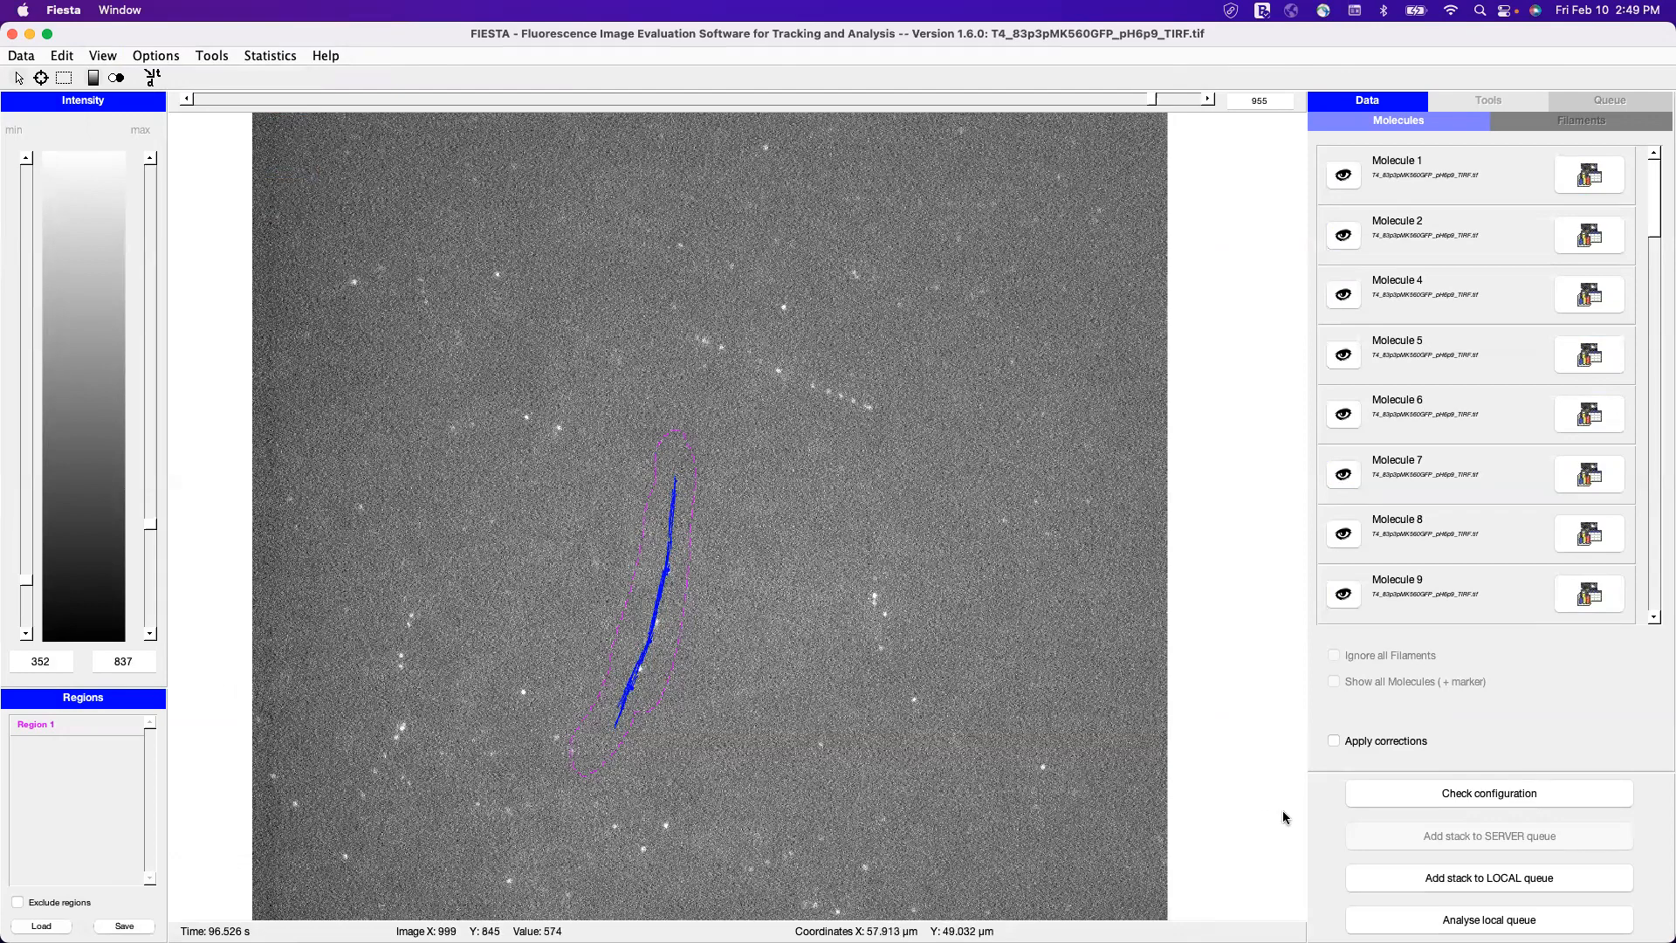
pyautogui.click(1334, 740)
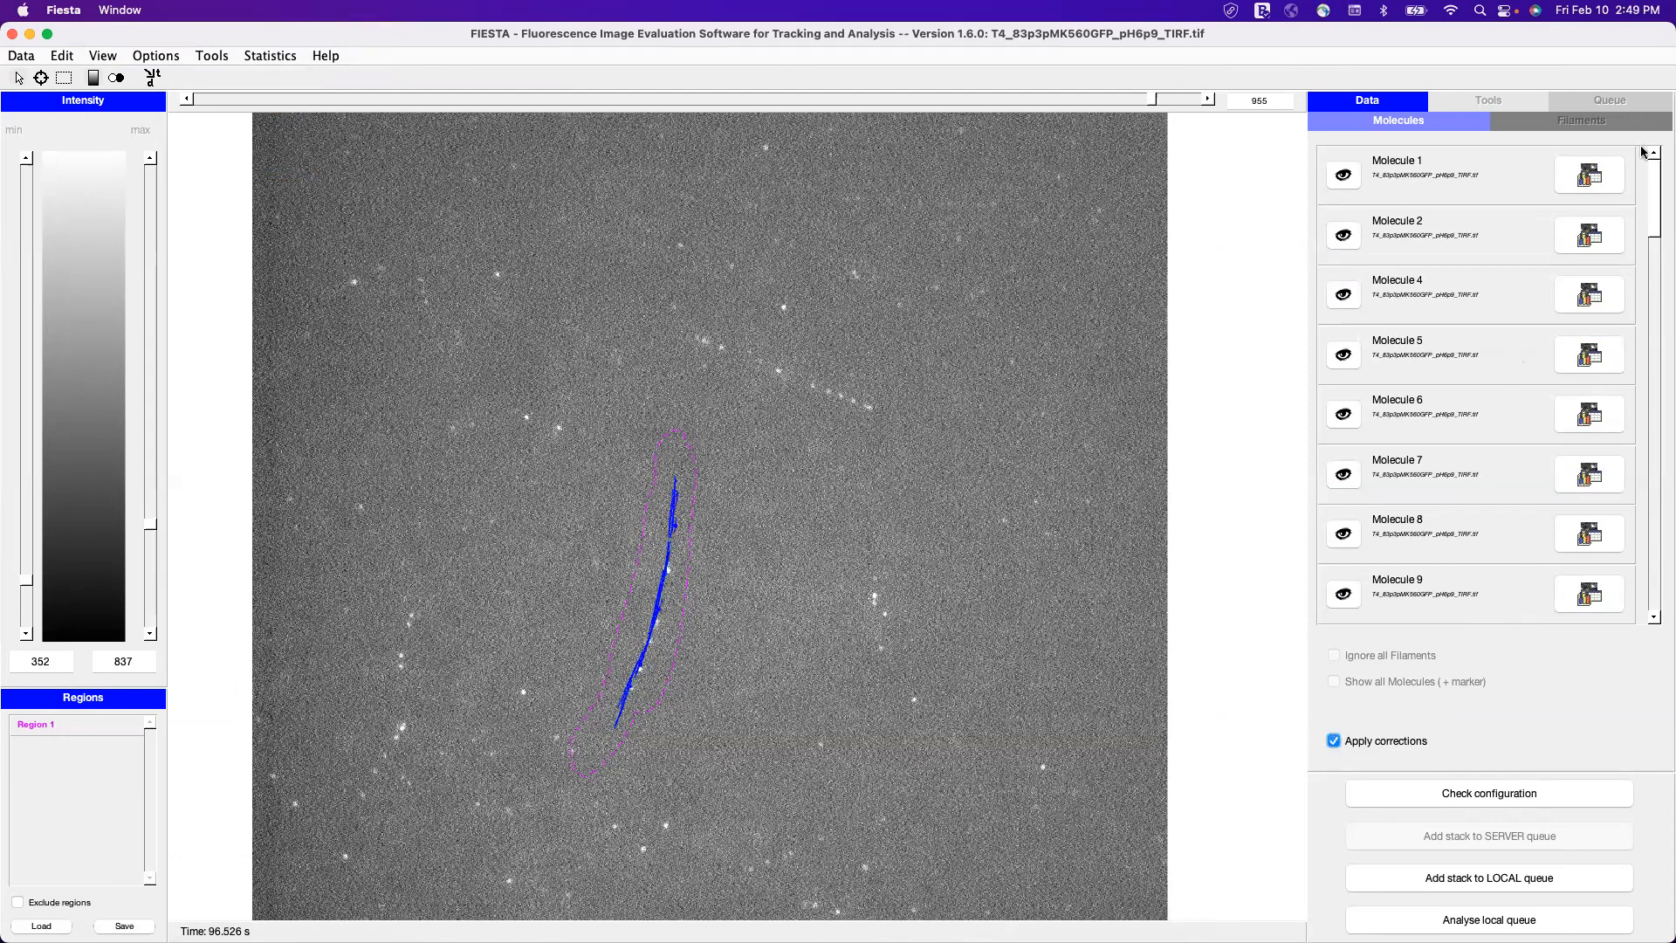
pyautogui.click(1610, 185)
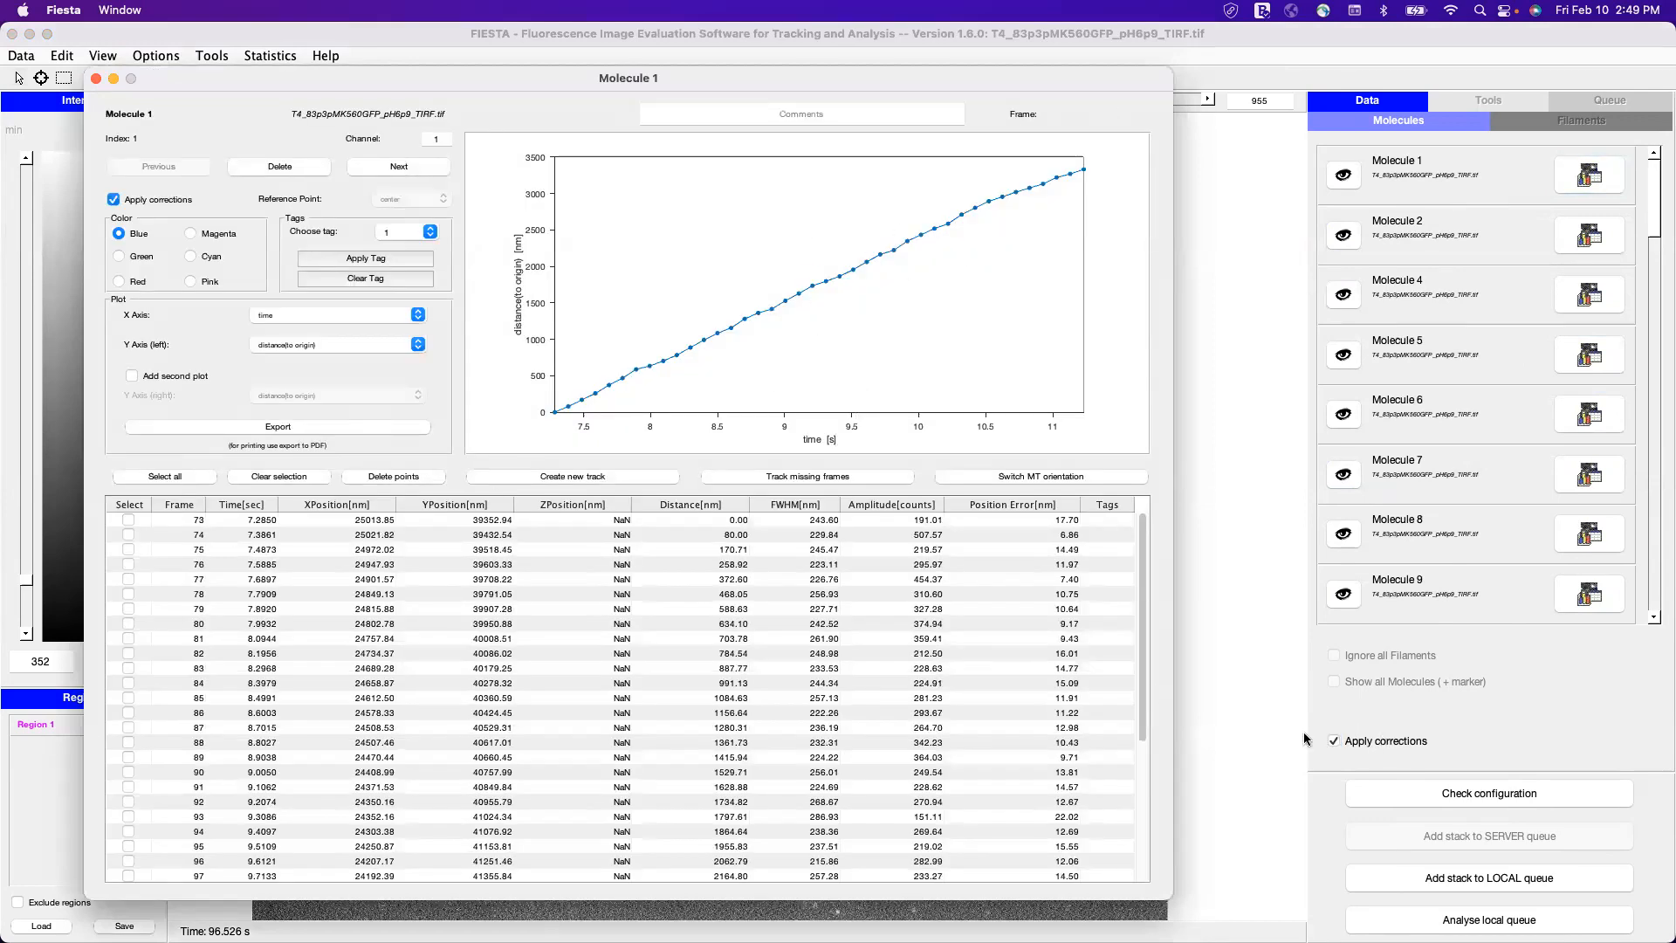
# Compare Molecule 1's track data with corrections off and on, close its details, and leave Apply corrections turned on
pyautogui.click(1356, 743)
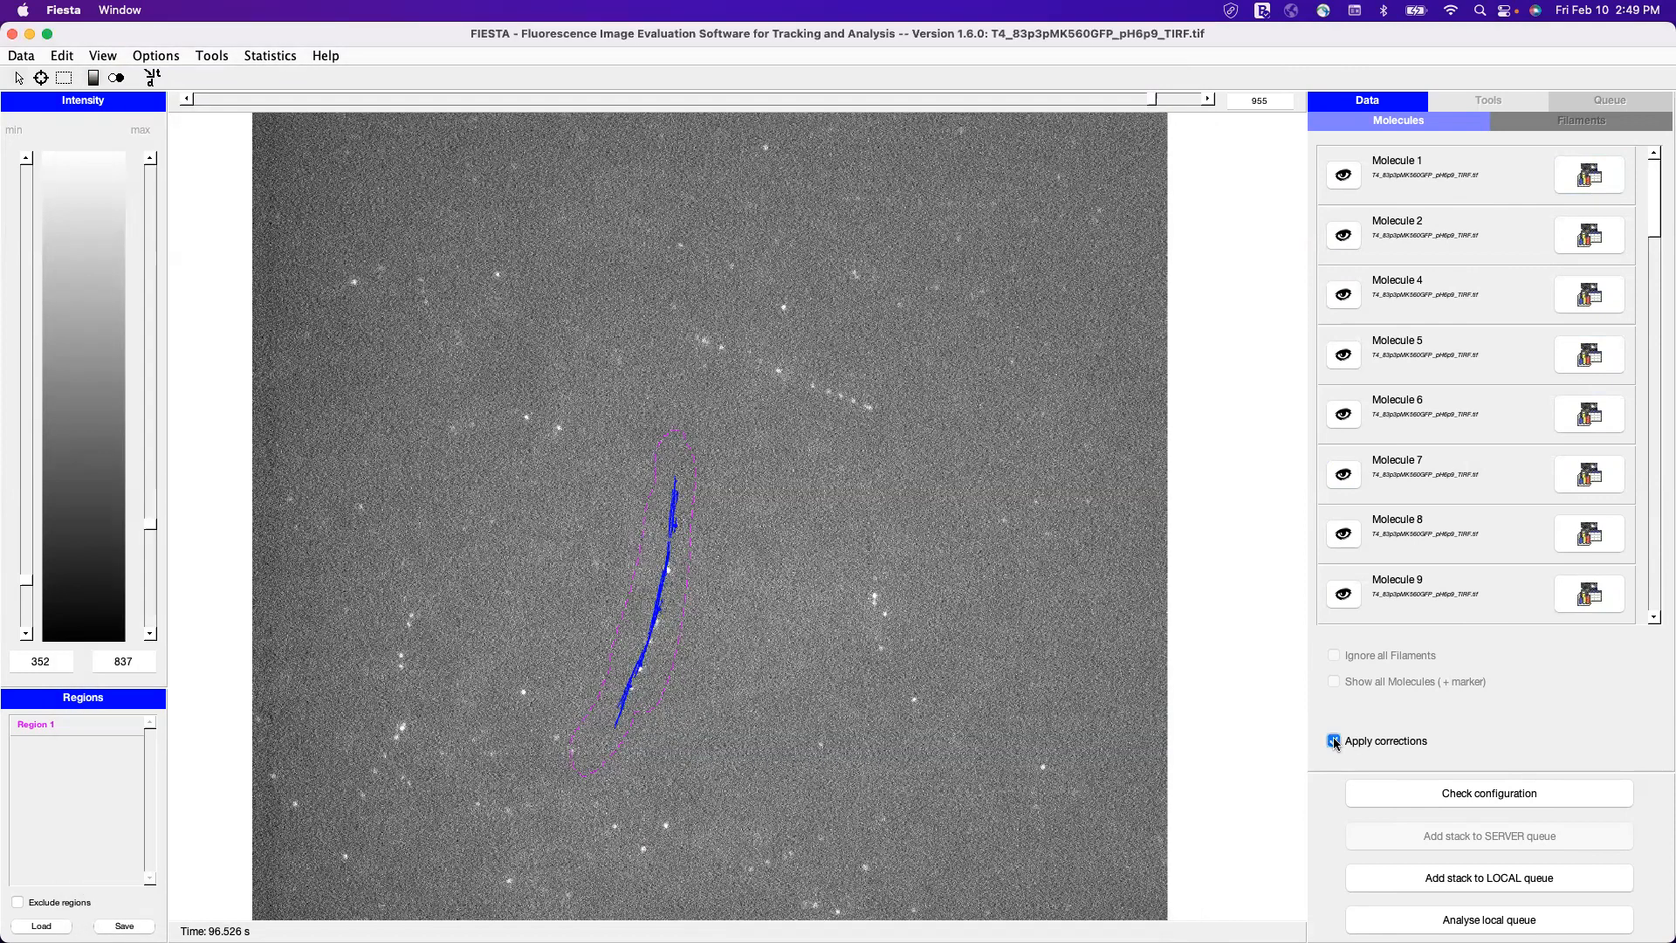
pyautogui.click(1589, 179)
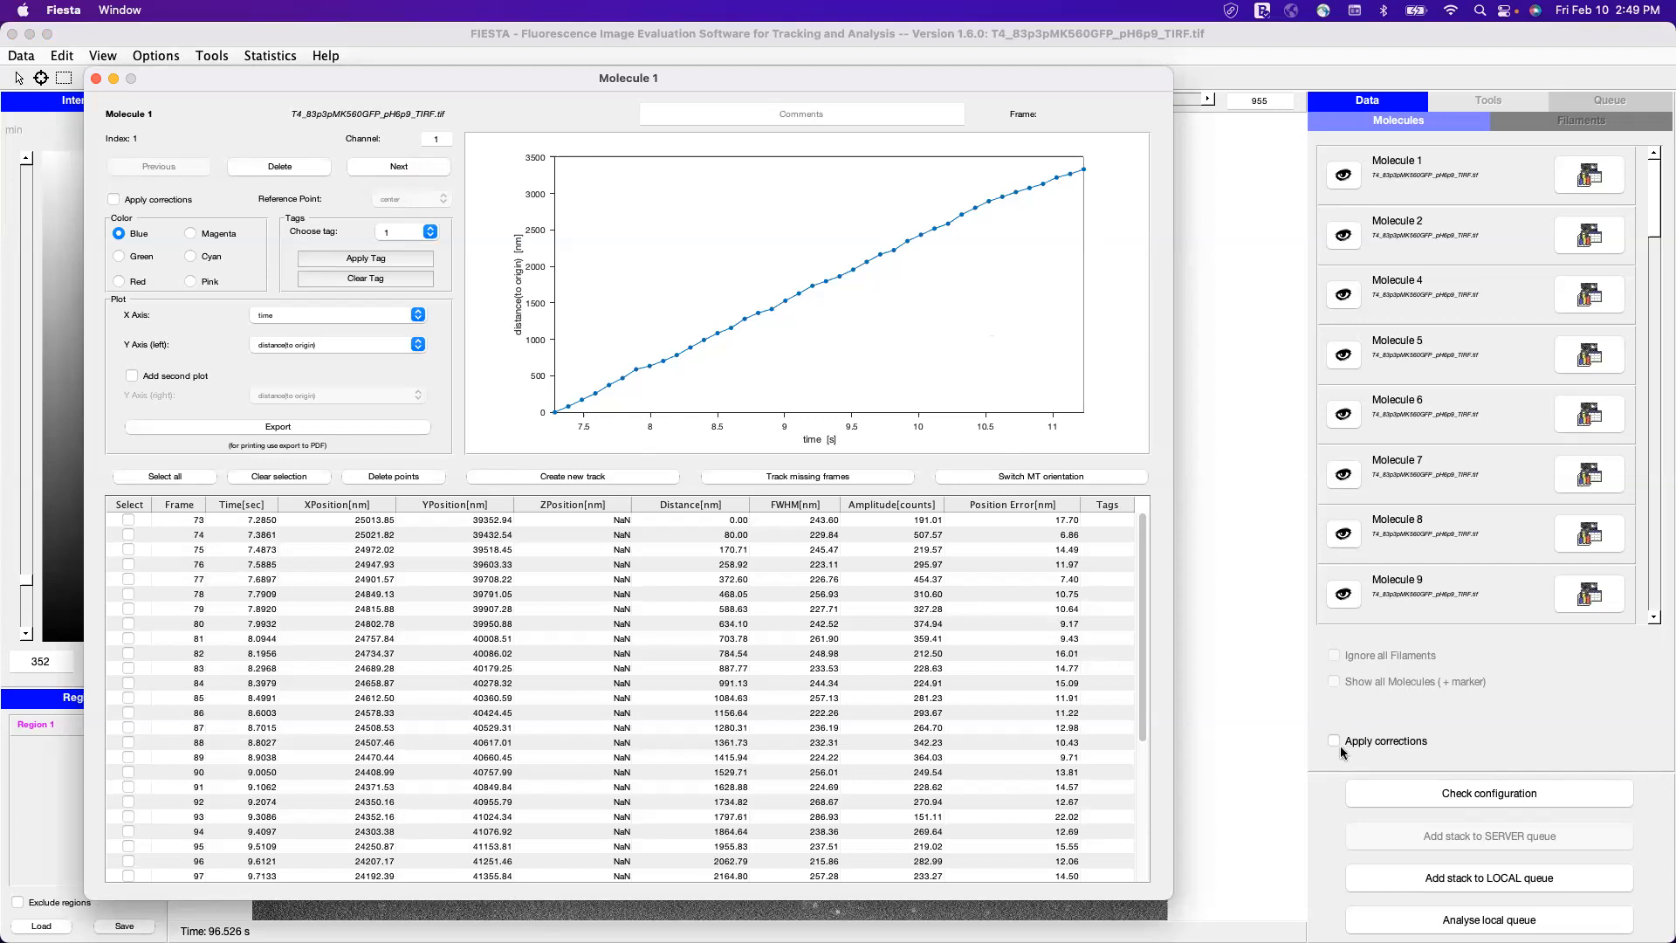
pyautogui.click(113, 200)
pyautogui.click(113, 200)
pyautogui.click(96, 79)
pyautogui.click(1334, 741)
# Clear all tracks and delete Region 1 from the stack
pyautogui.click(23, 55)
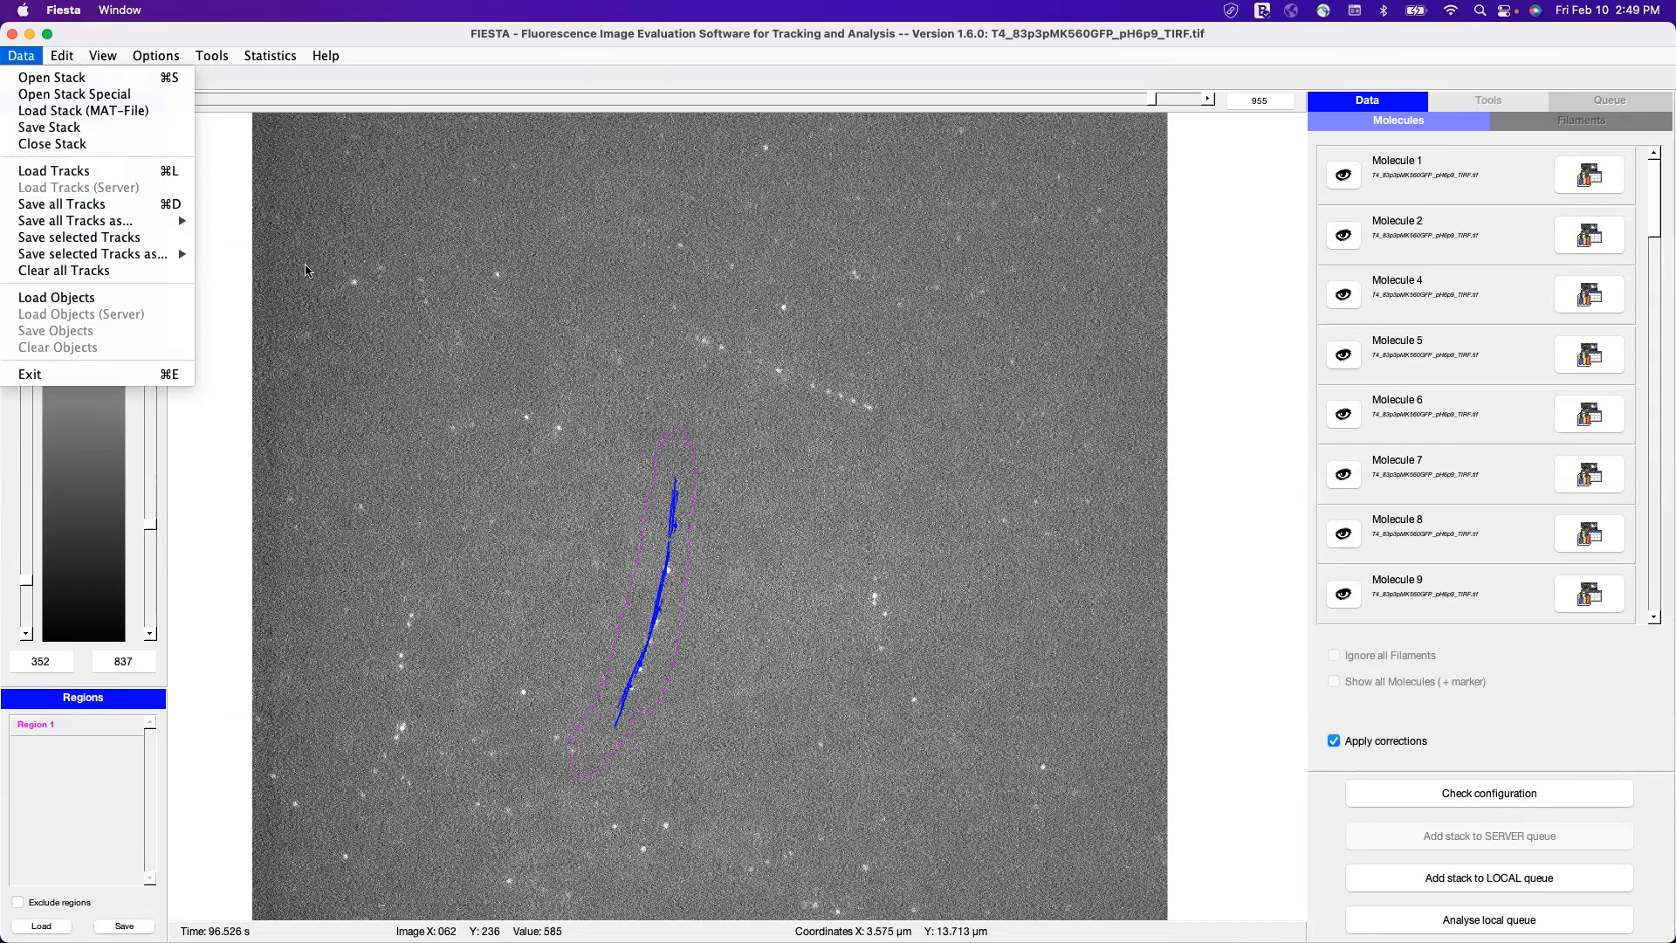
pyautogui.click(119, 276)
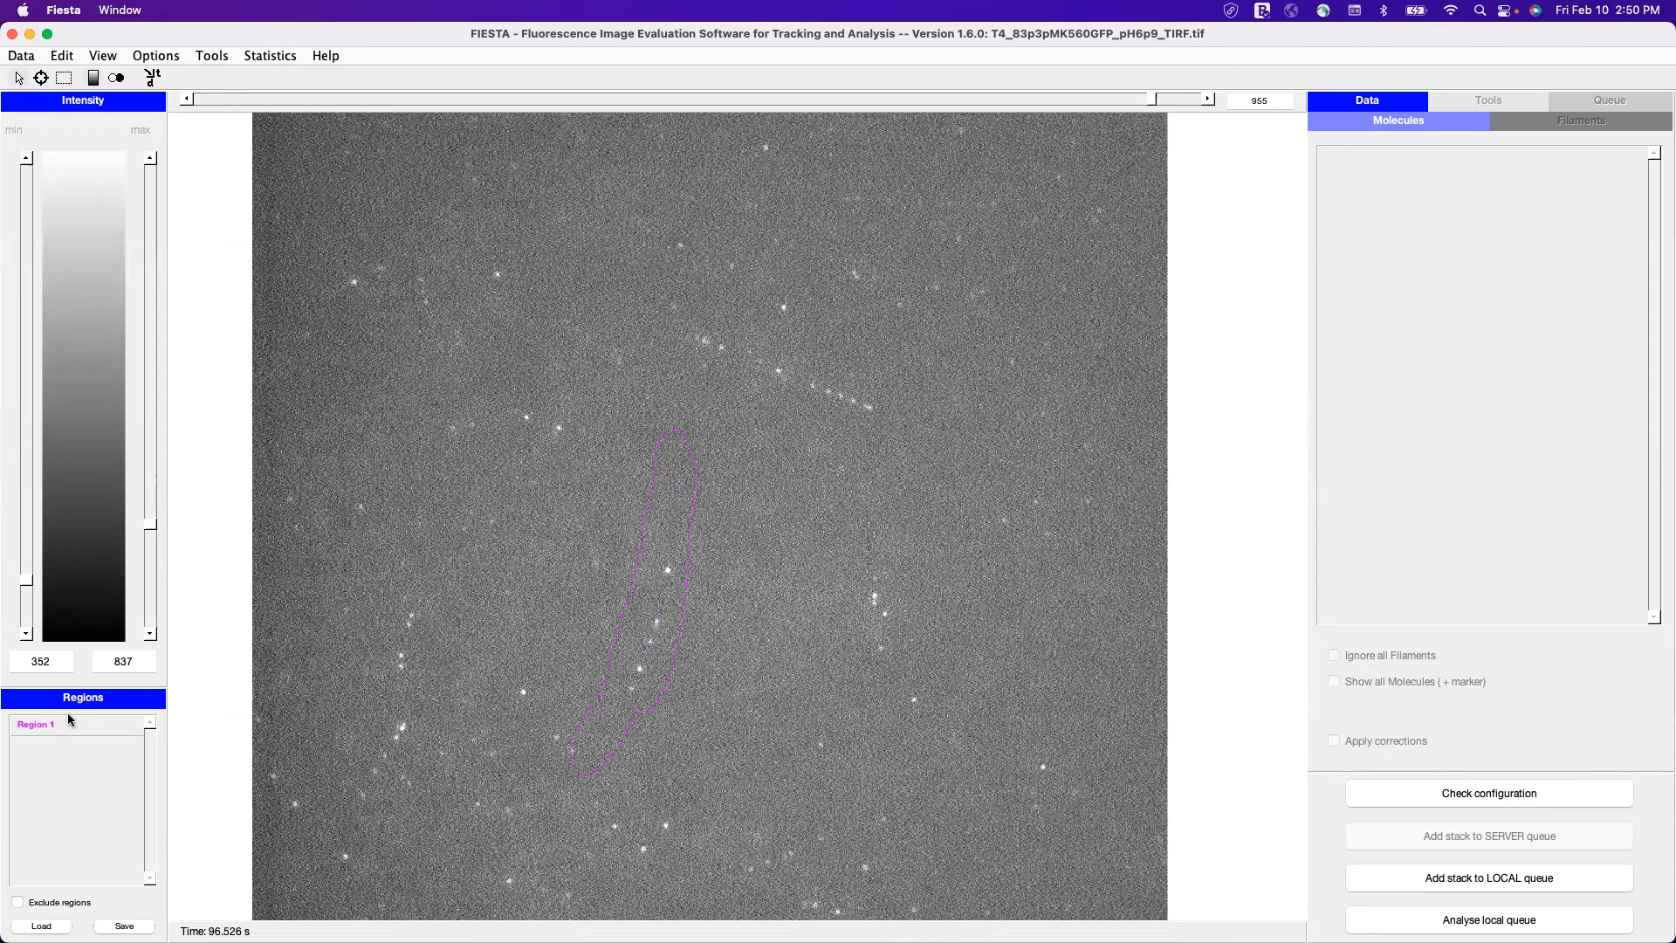
pyautogui.rightClick(70, 722)
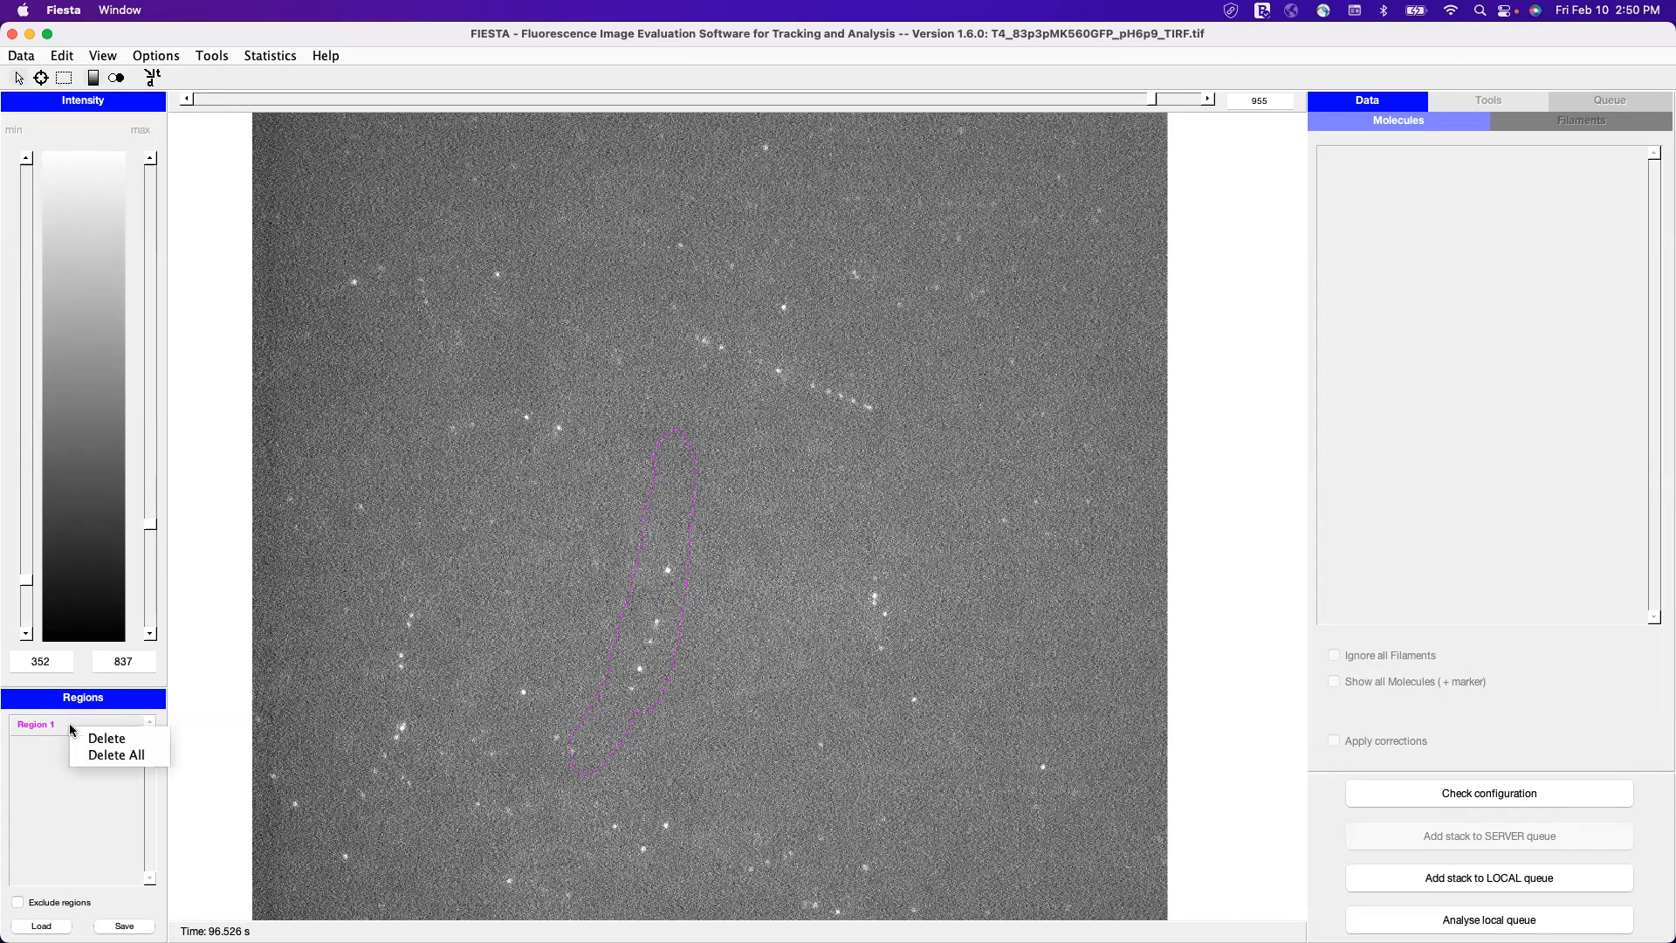
pyautogui.click(131, 738)
pyautogui.click(22, 55)
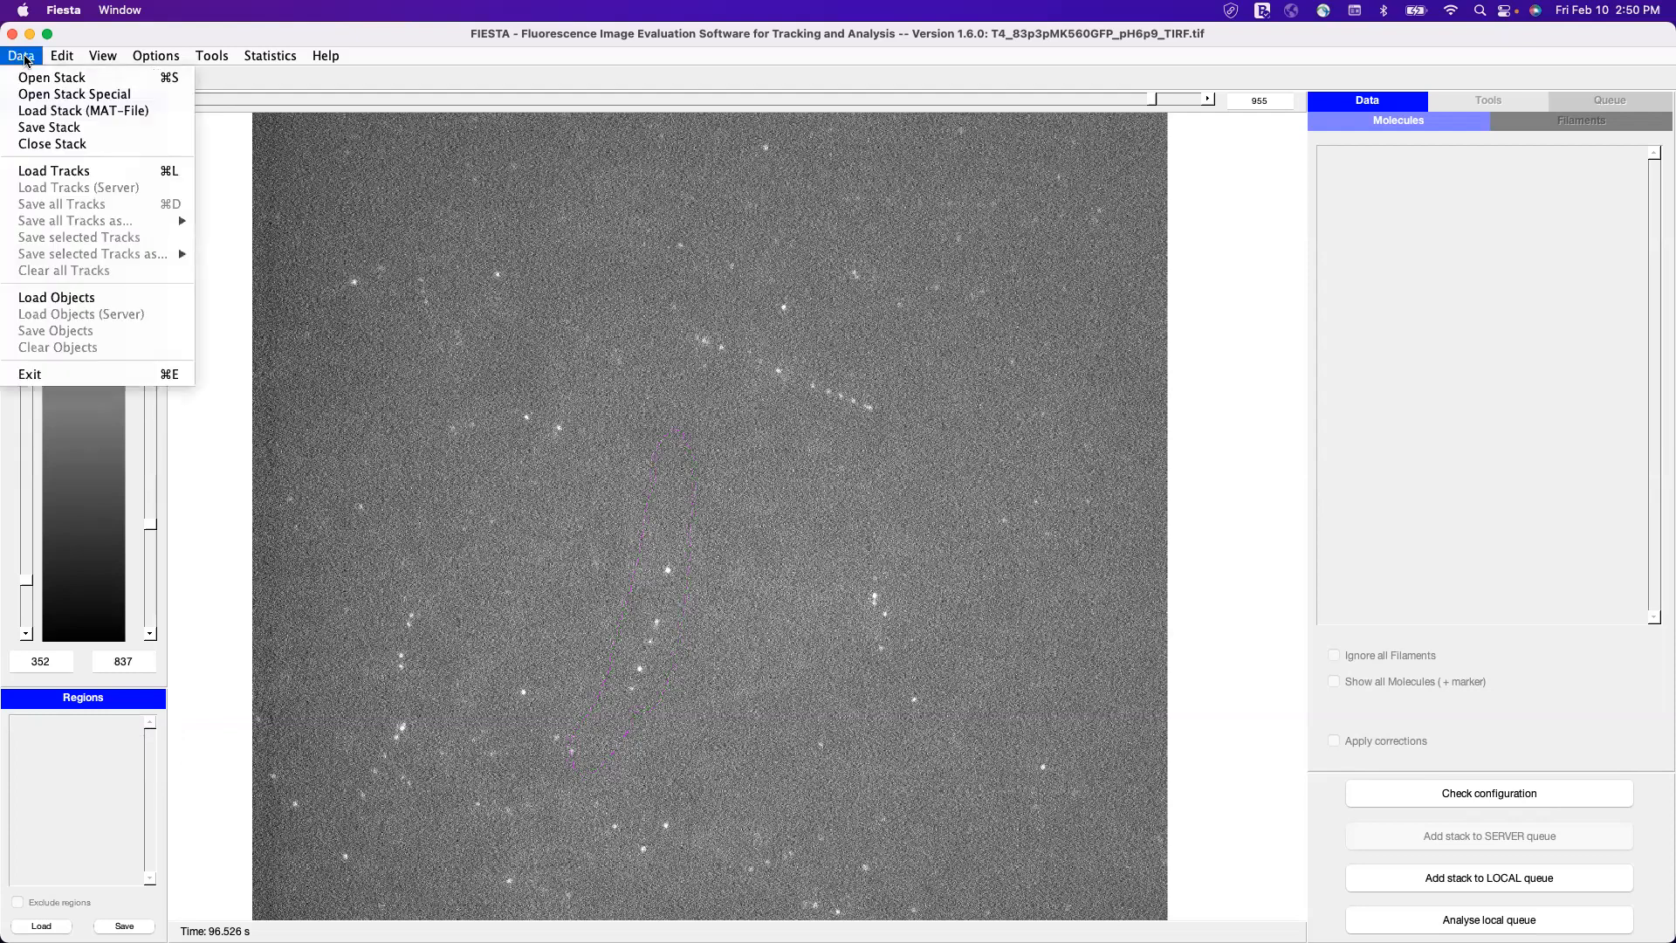
pyautogui.click(38, 78)
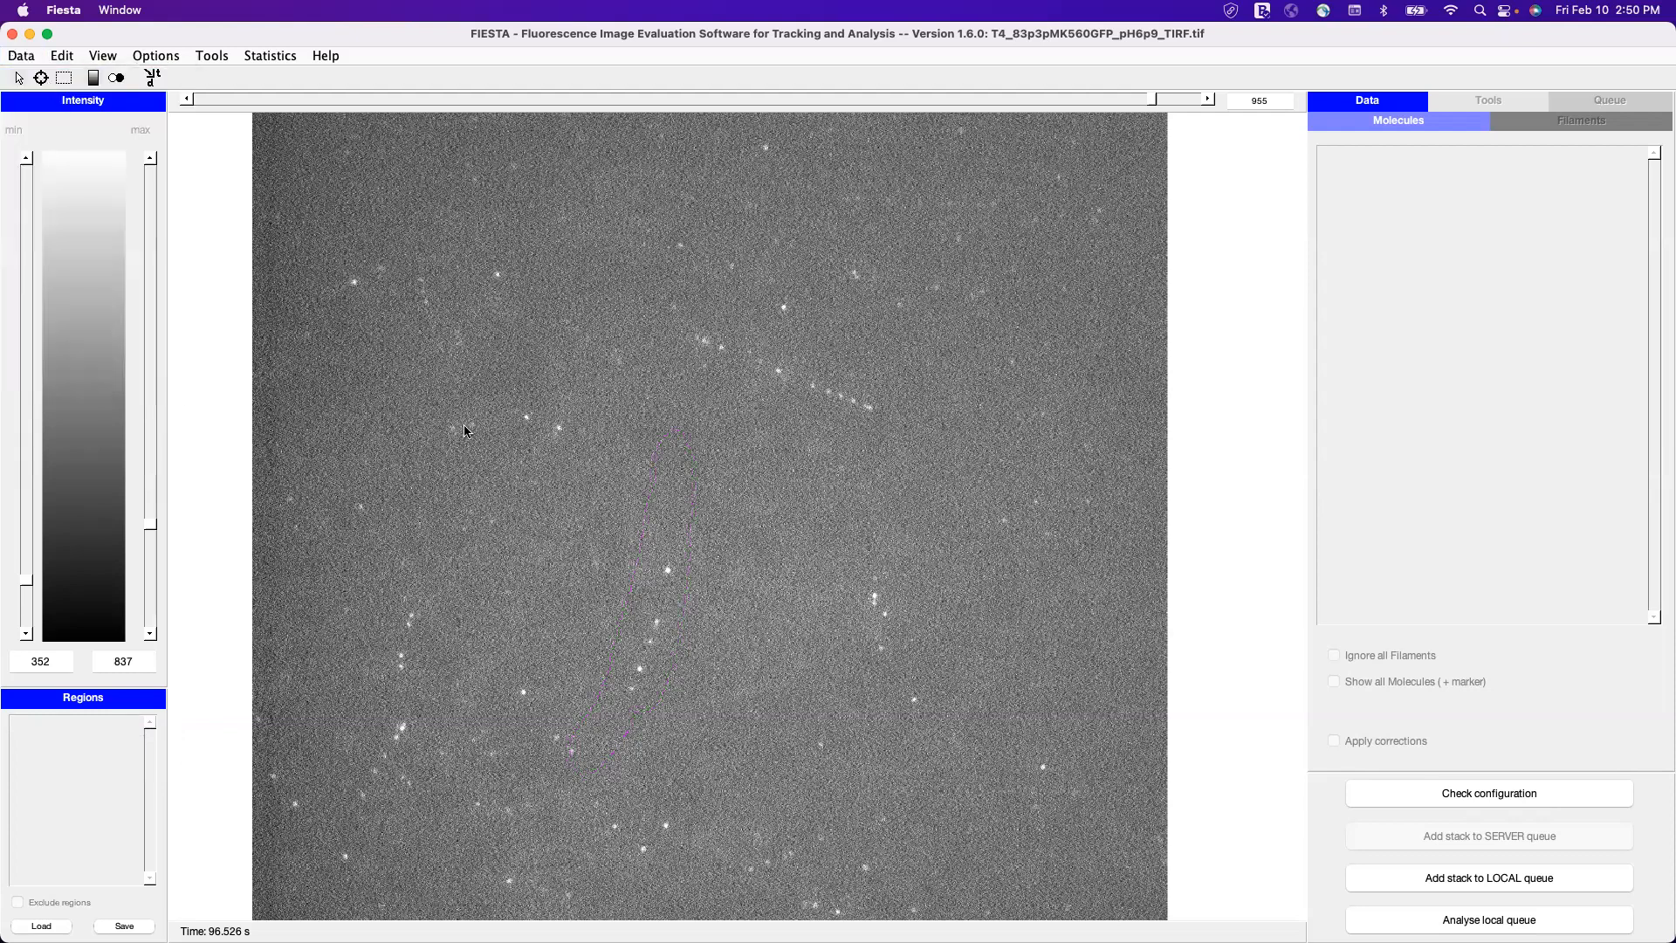
pyautogui.click(686, 411)
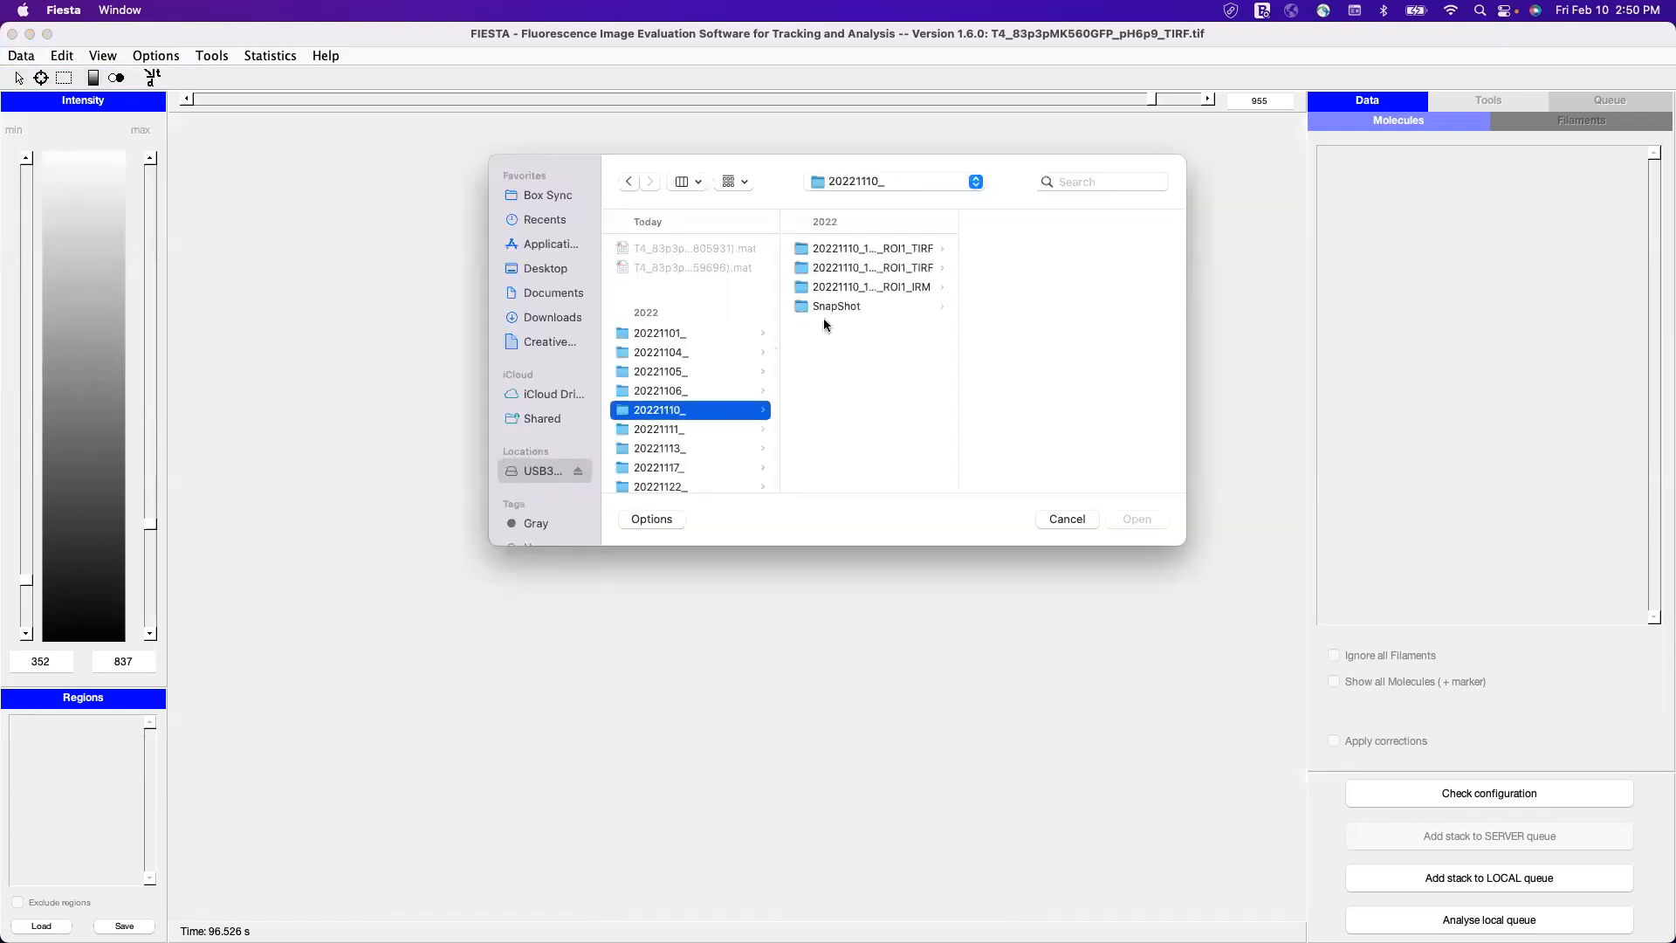
pyautogui.click(825, 289)
pyautogui.click(1030, 293)
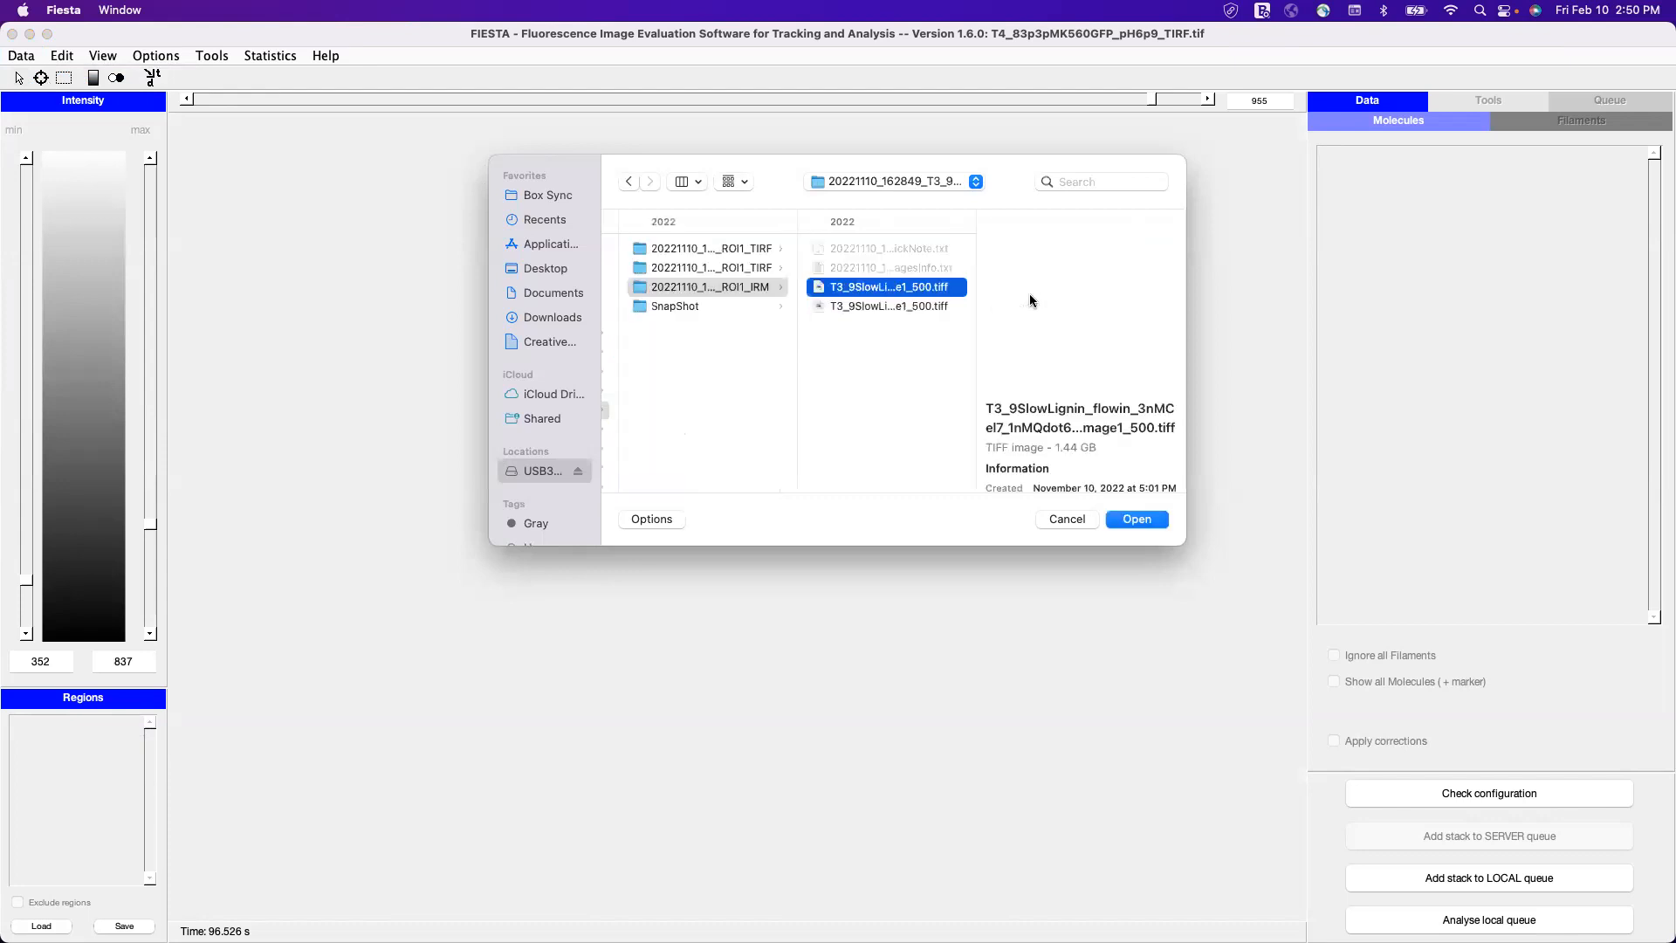
pyautogui.click(1082, 522)
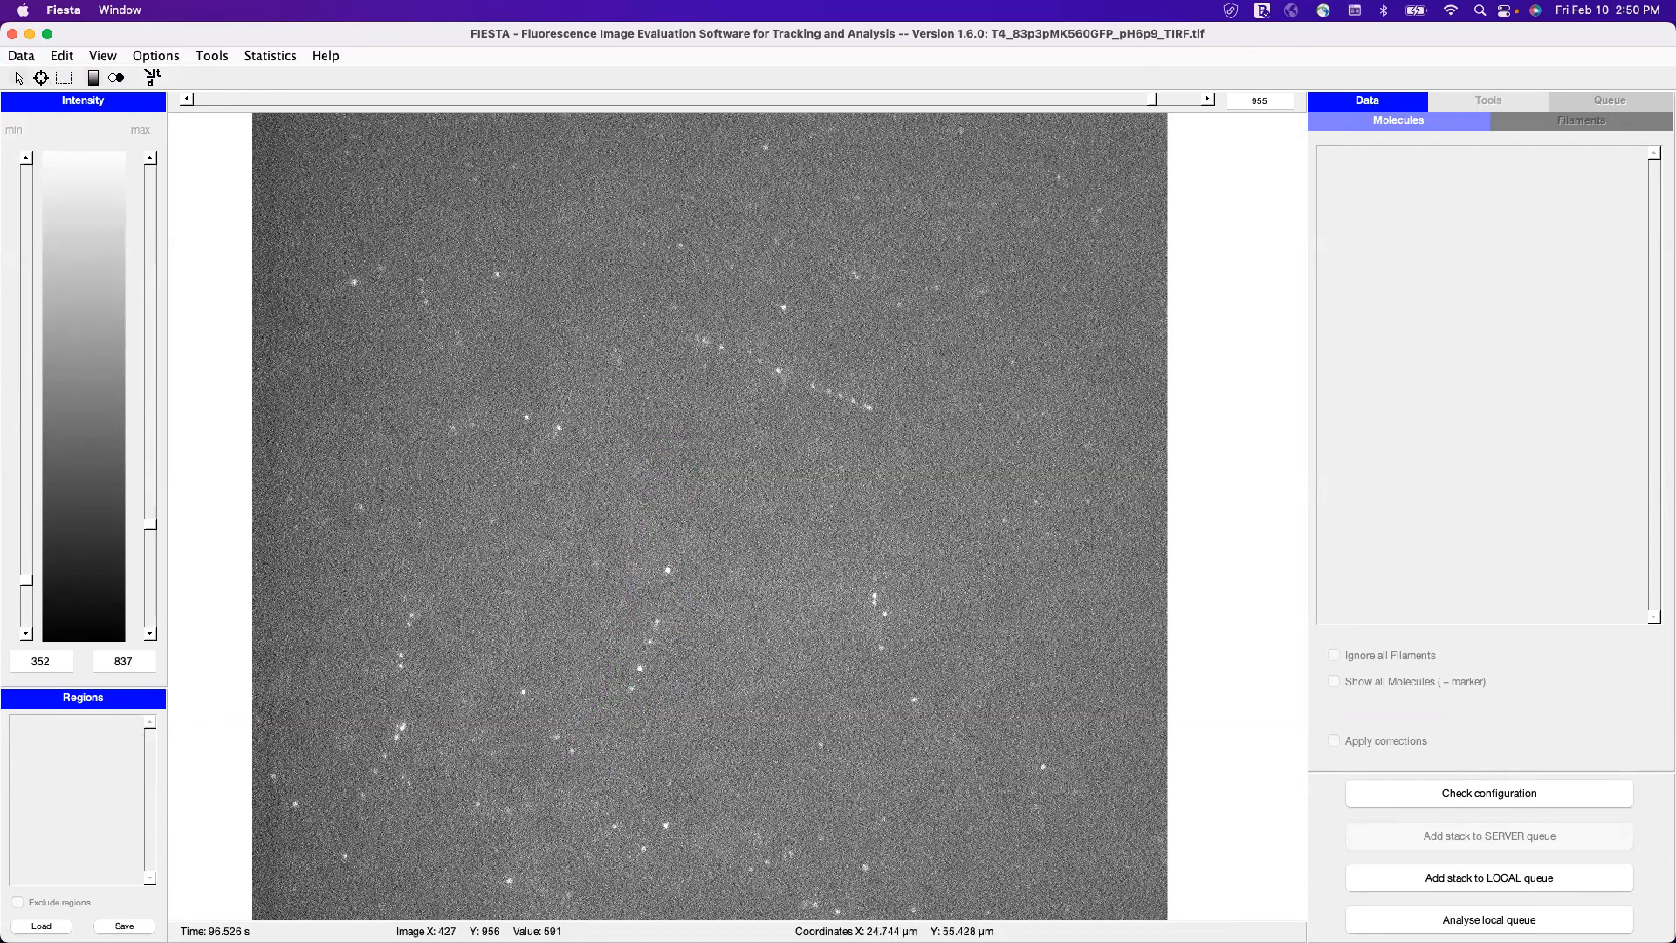
# Look through the USB322FD drive in Finder for the MATLAB track files saved for the T4_83p3pMK560GFP_pH6p9_TIRF stack
pyautogui.moveTo(660, 942); pyautogui.dragTo(650, 561)
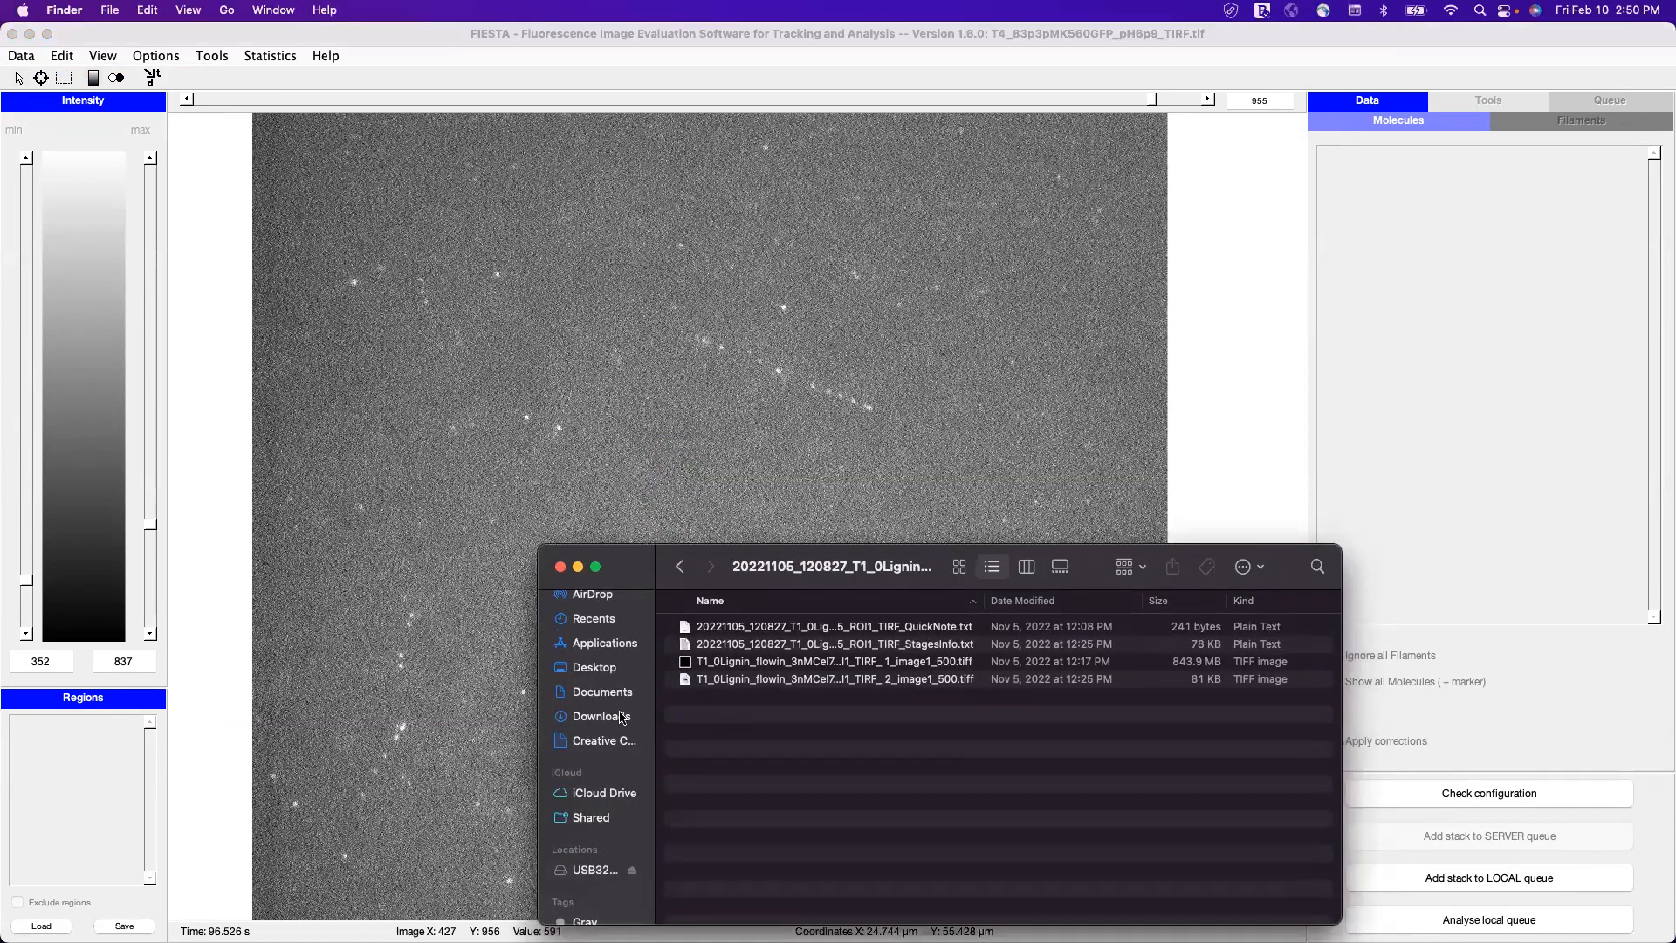
pyautogui.click(602, 869)
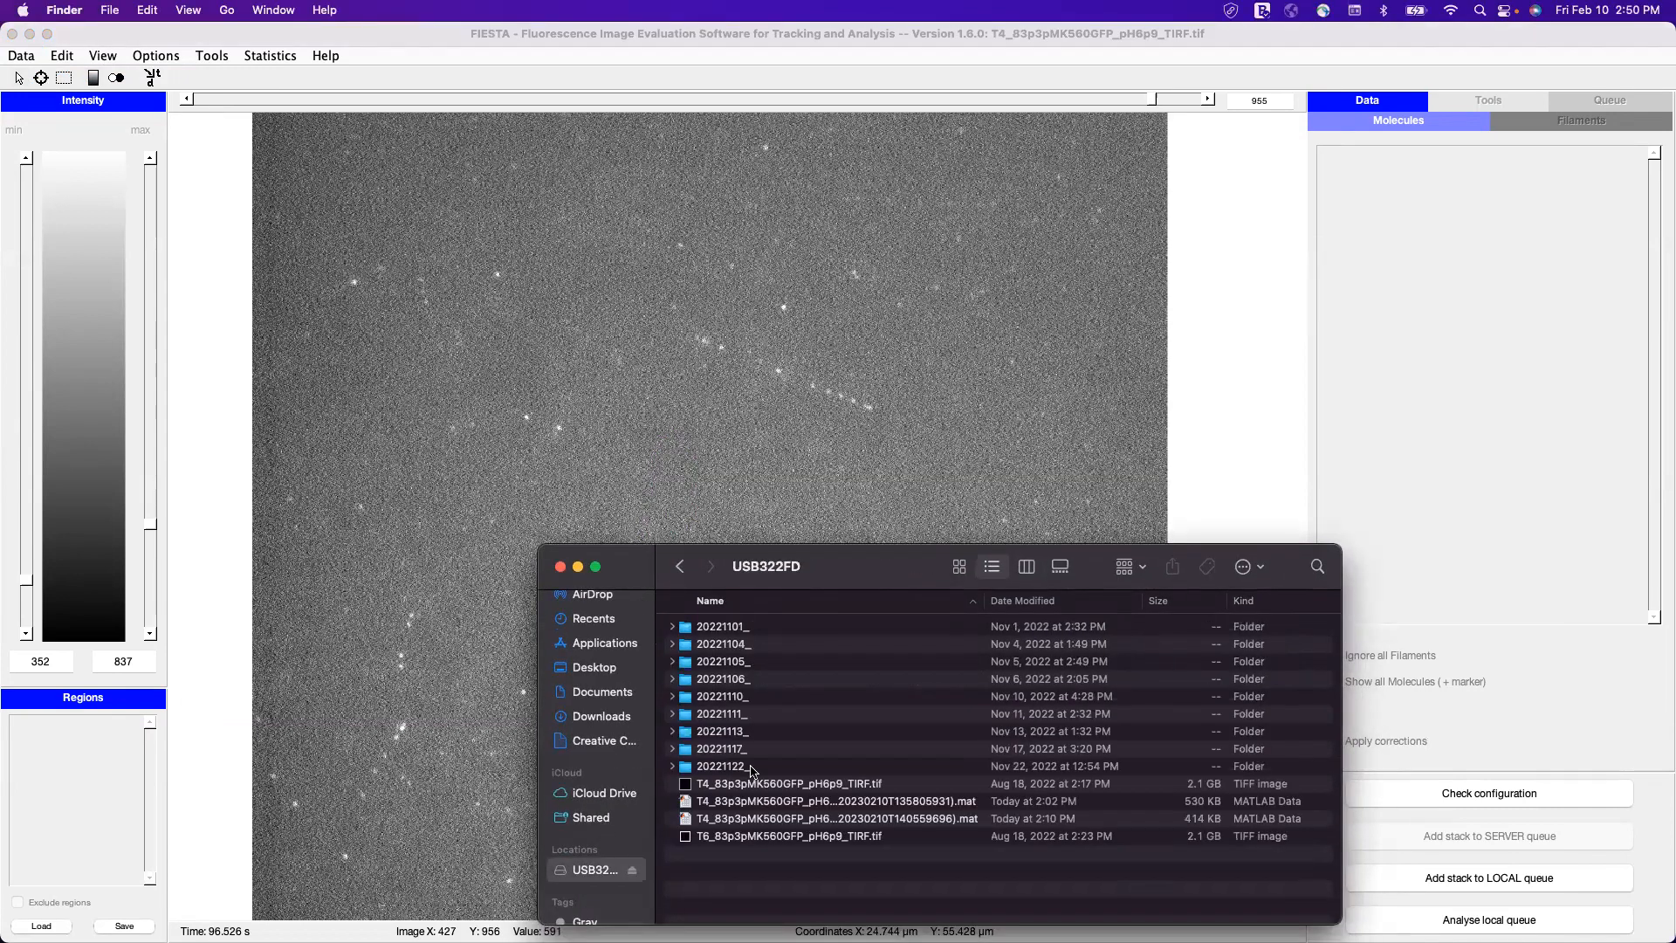
pyautogui.click(709, 803)
pyautogui.click(736, 821)
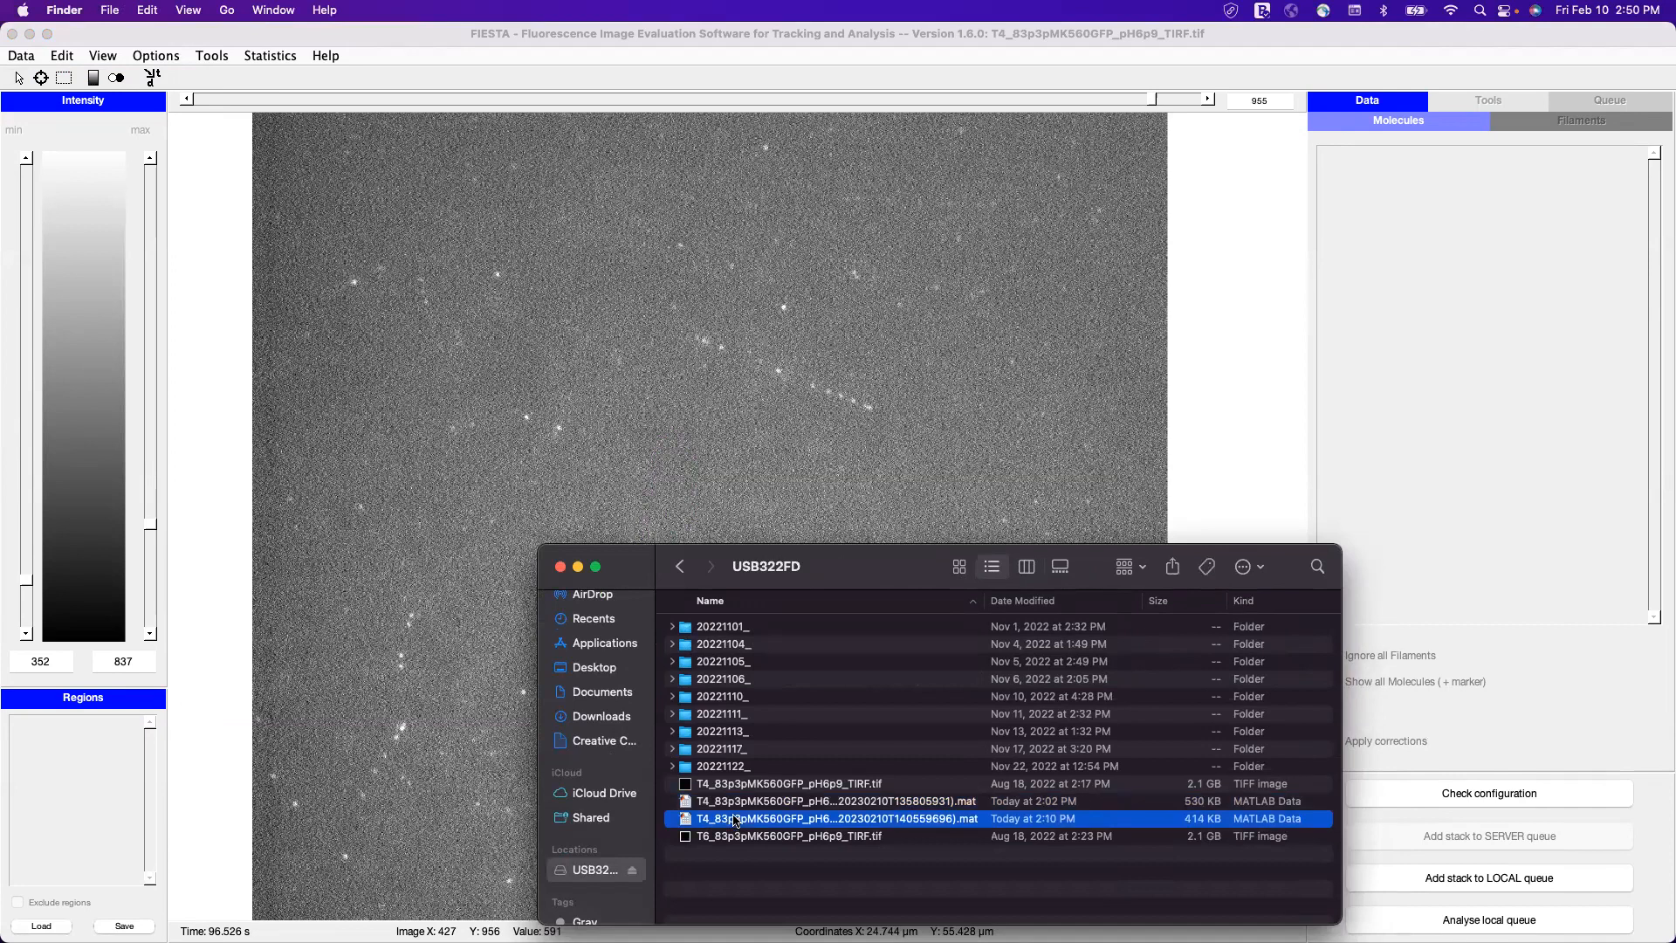
pyautogui.press('Up')
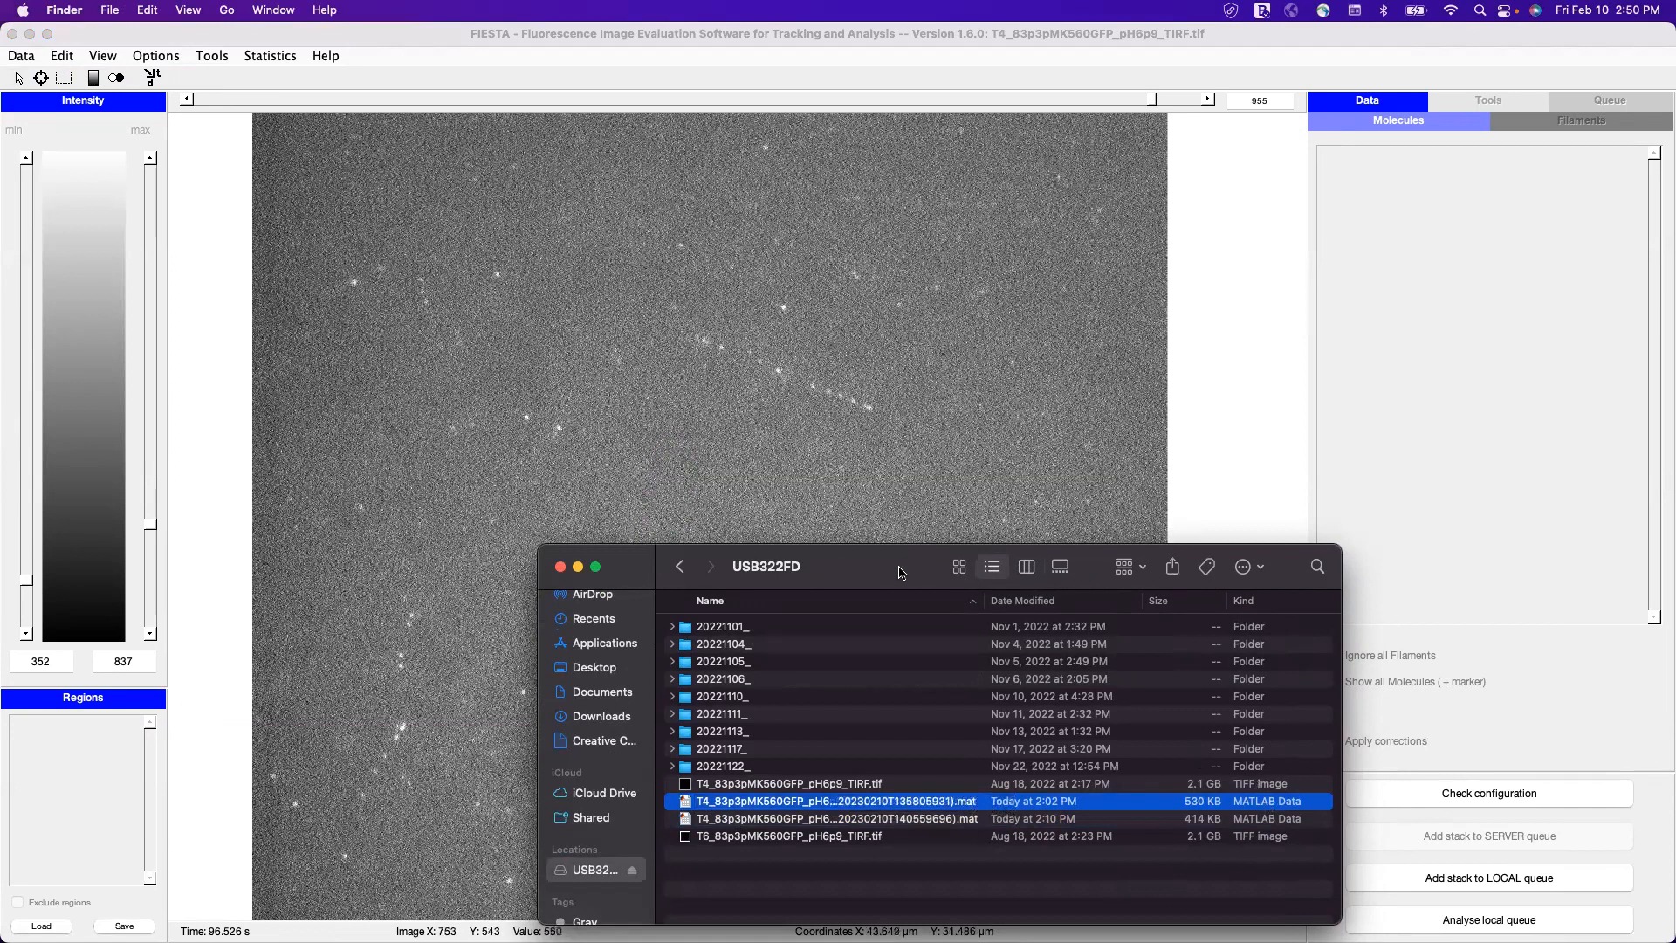
pyautogui.moveTo(897, 572); pyautogui.dragTo(891, 500)
pyautogui.click(554, 495)
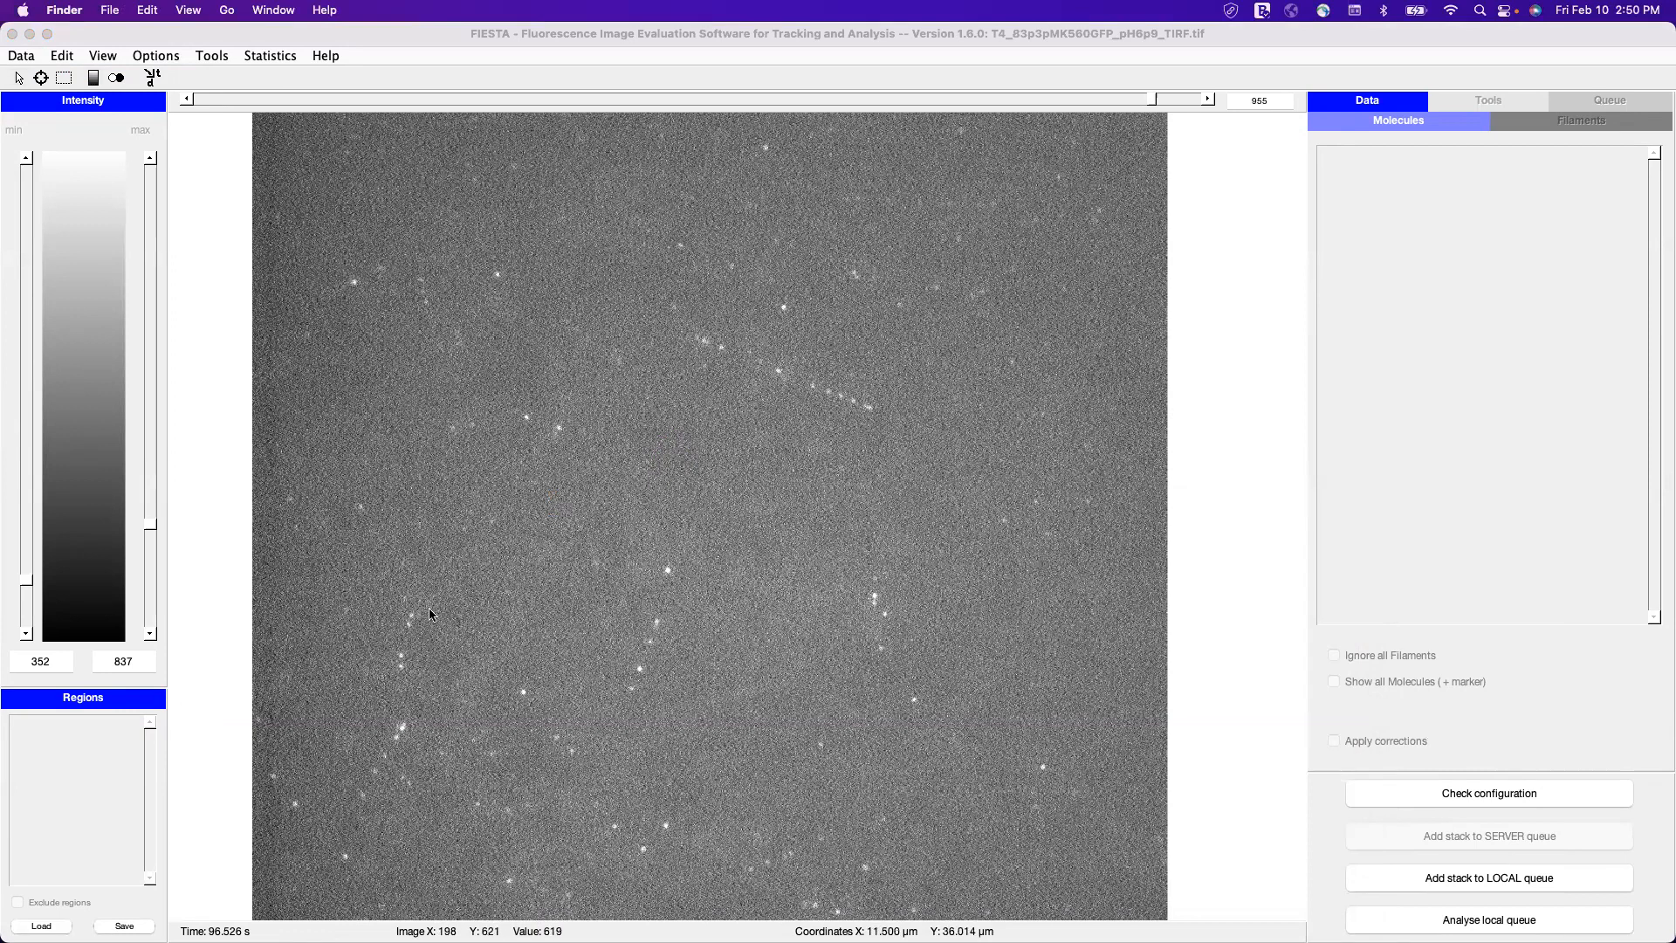
pyautogui.click(264, 59)
pyautogui.moveTo(221, 58)
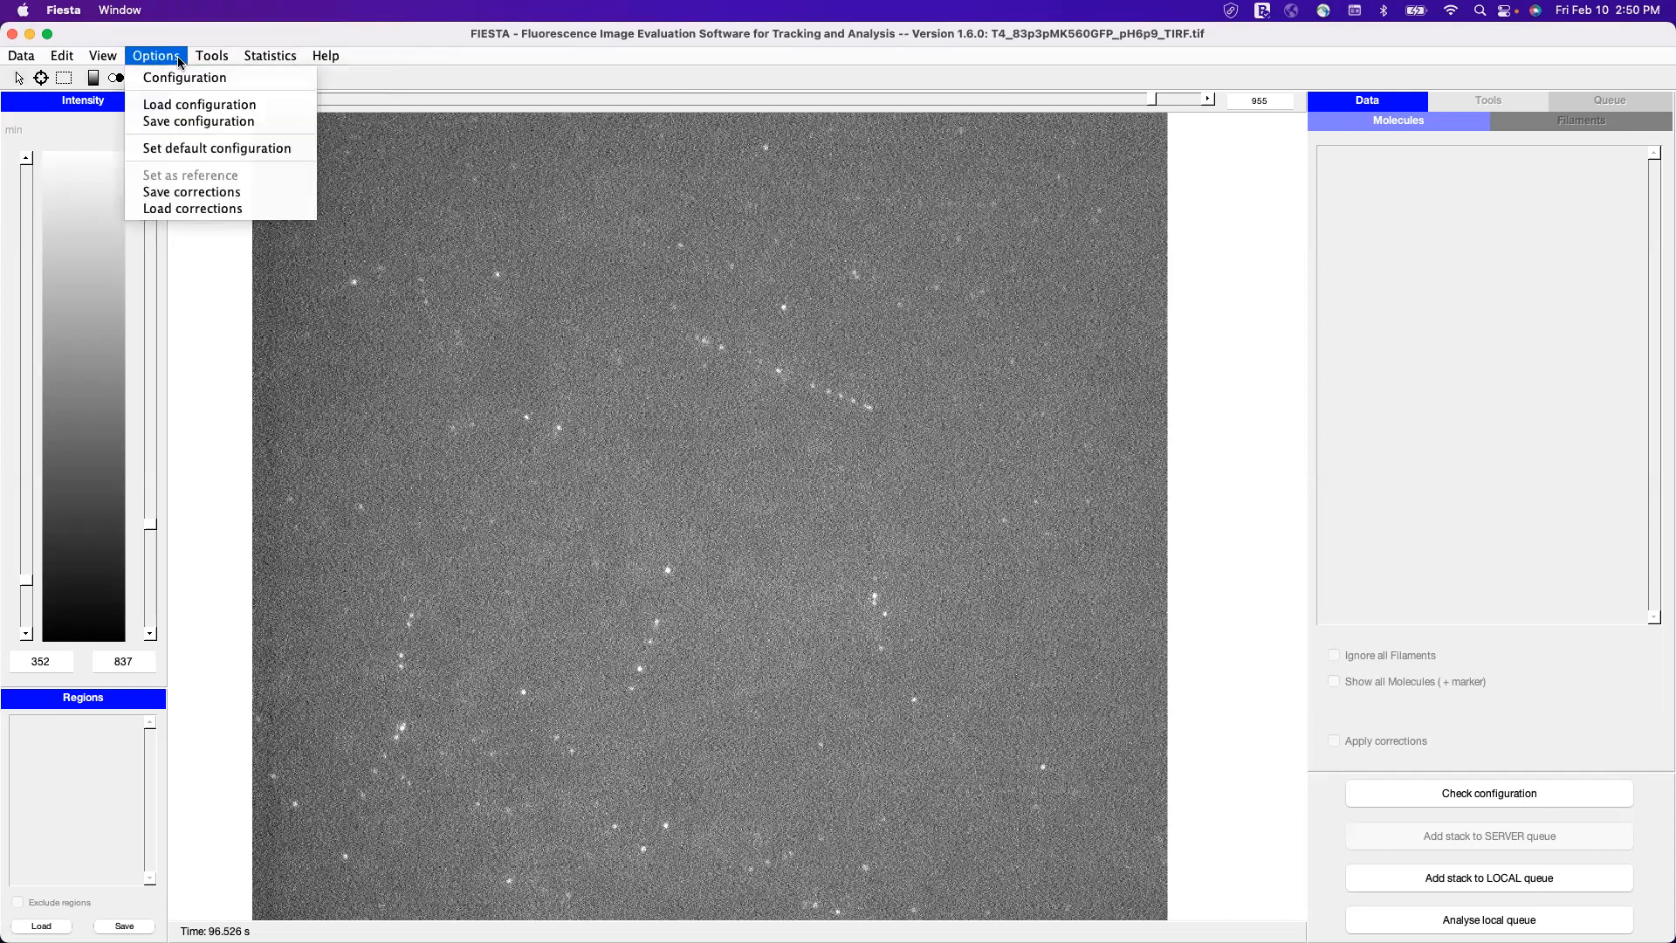
pyautogui.click(141, 54)
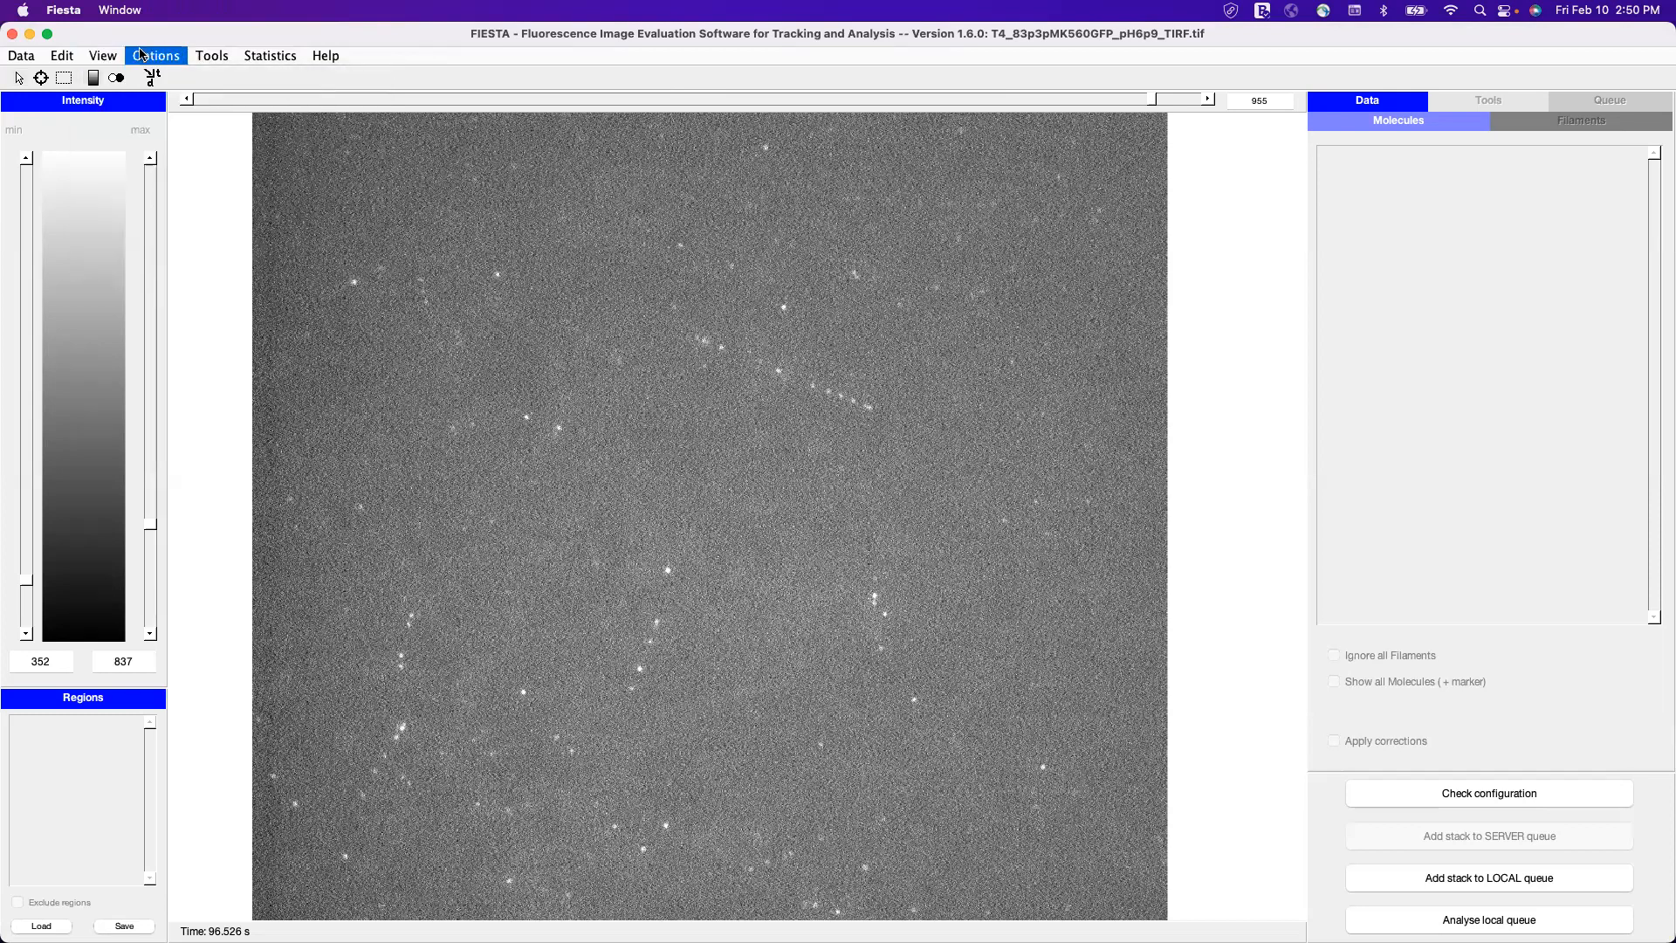
# Try a Maximum Break of 50 frames and a Minimum Length of 100 frames in the tracking configuration, and discard the edits
pyautogui.click(1395, 786)
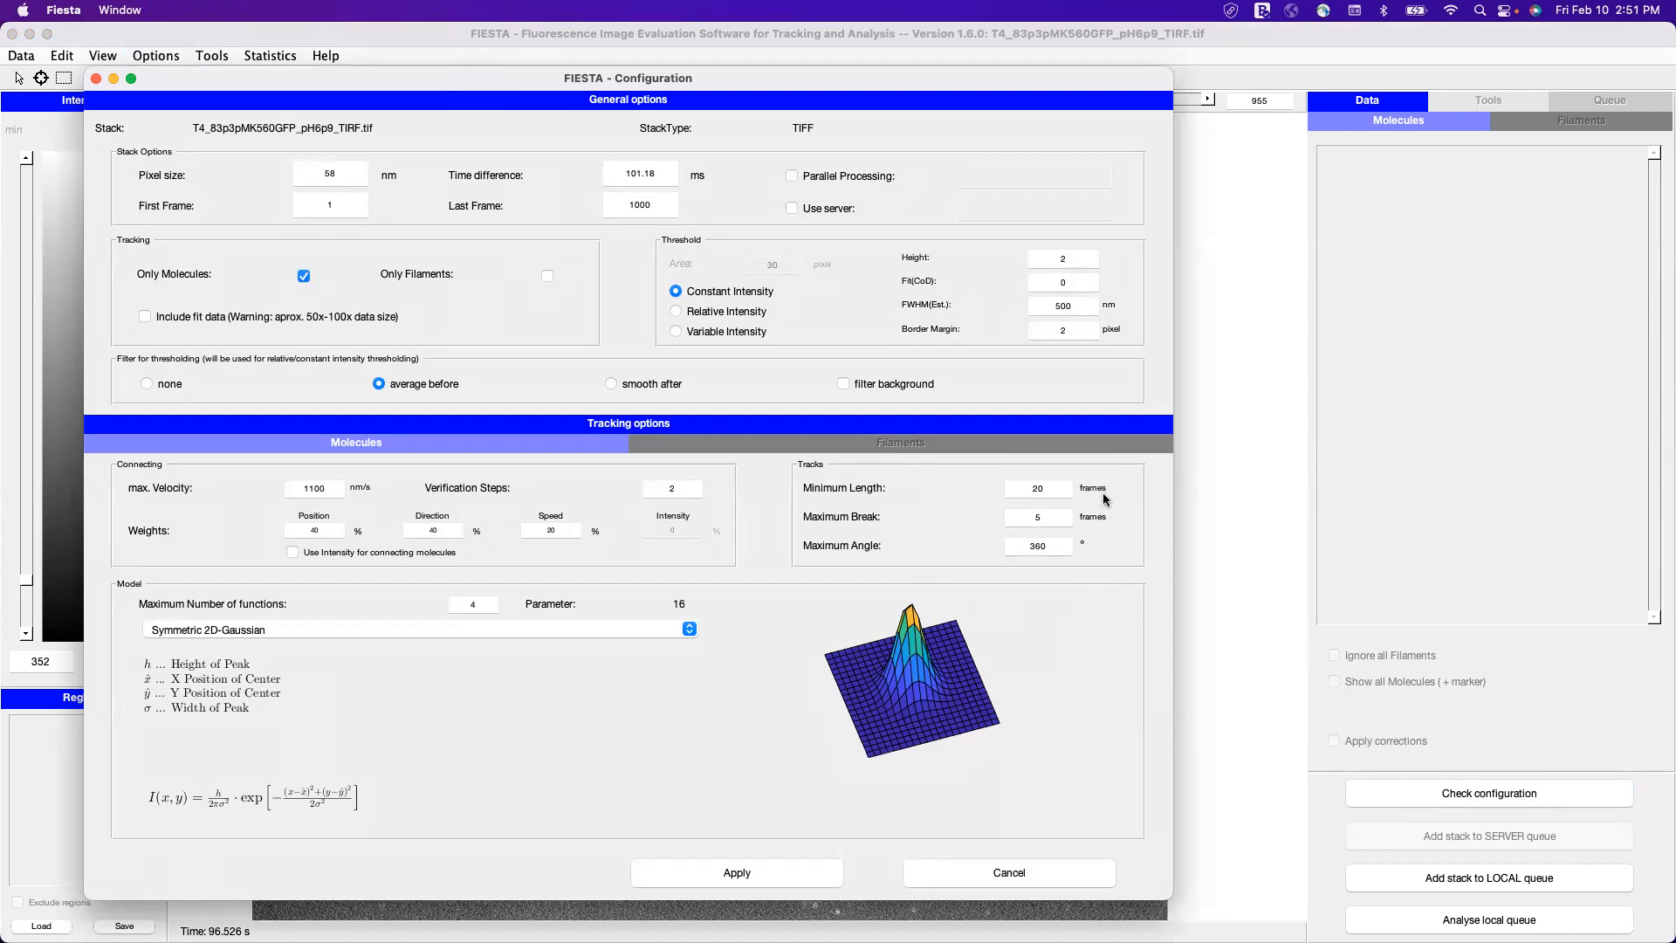
pyautogui.click(1060, 510)
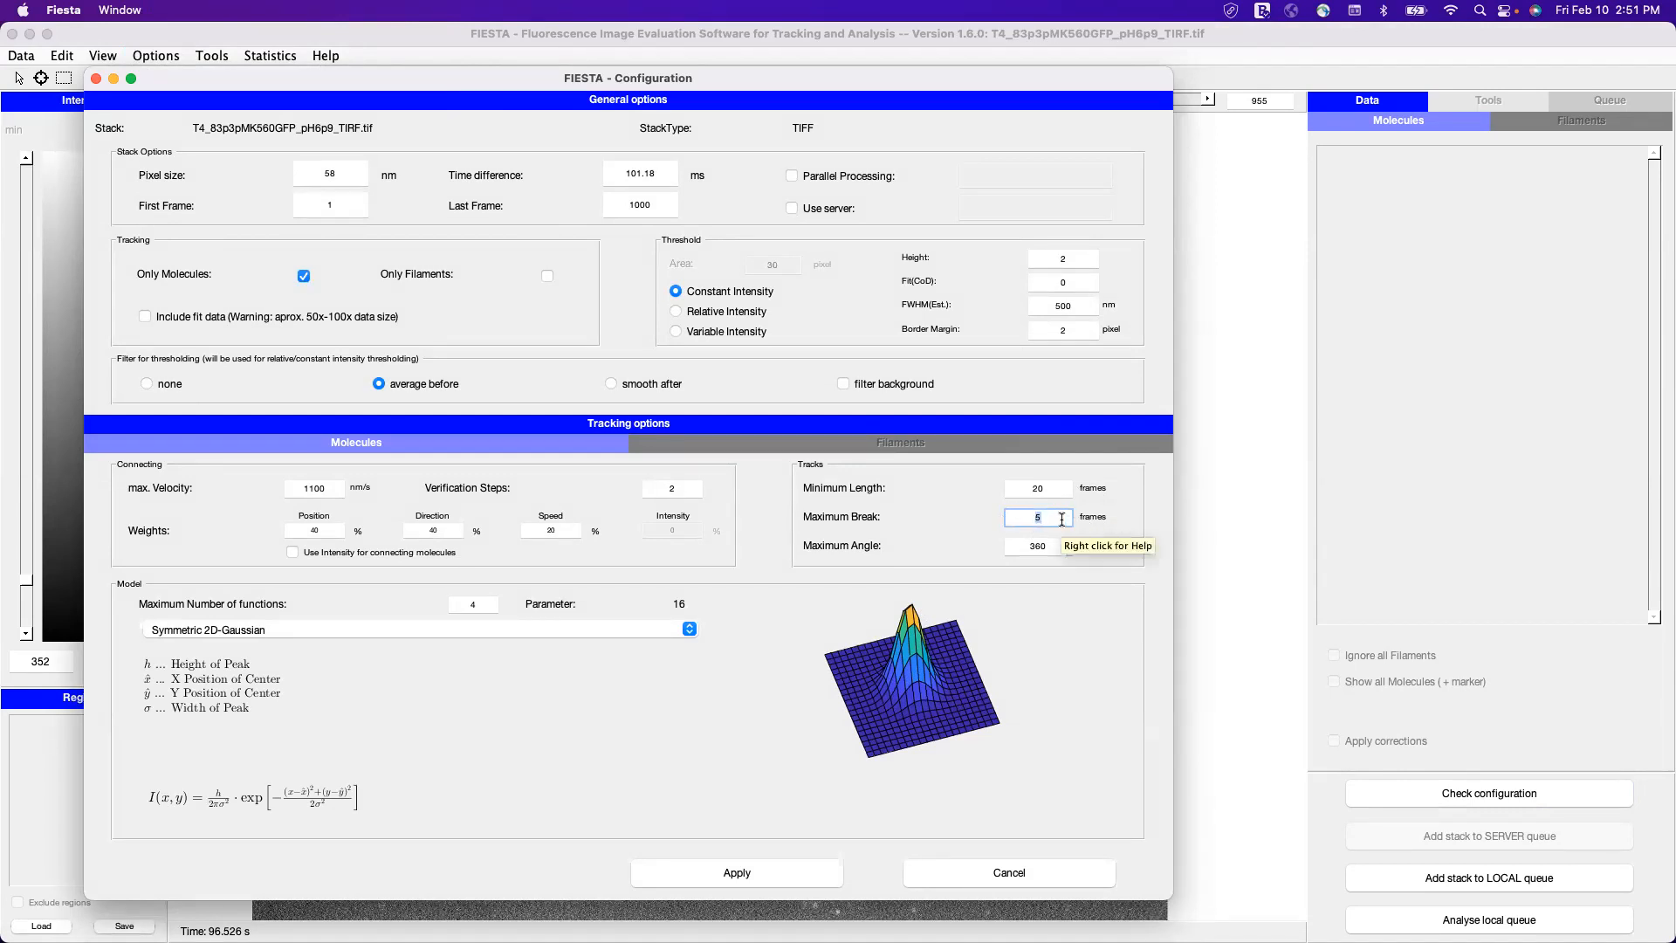
pyautogui.write('50')
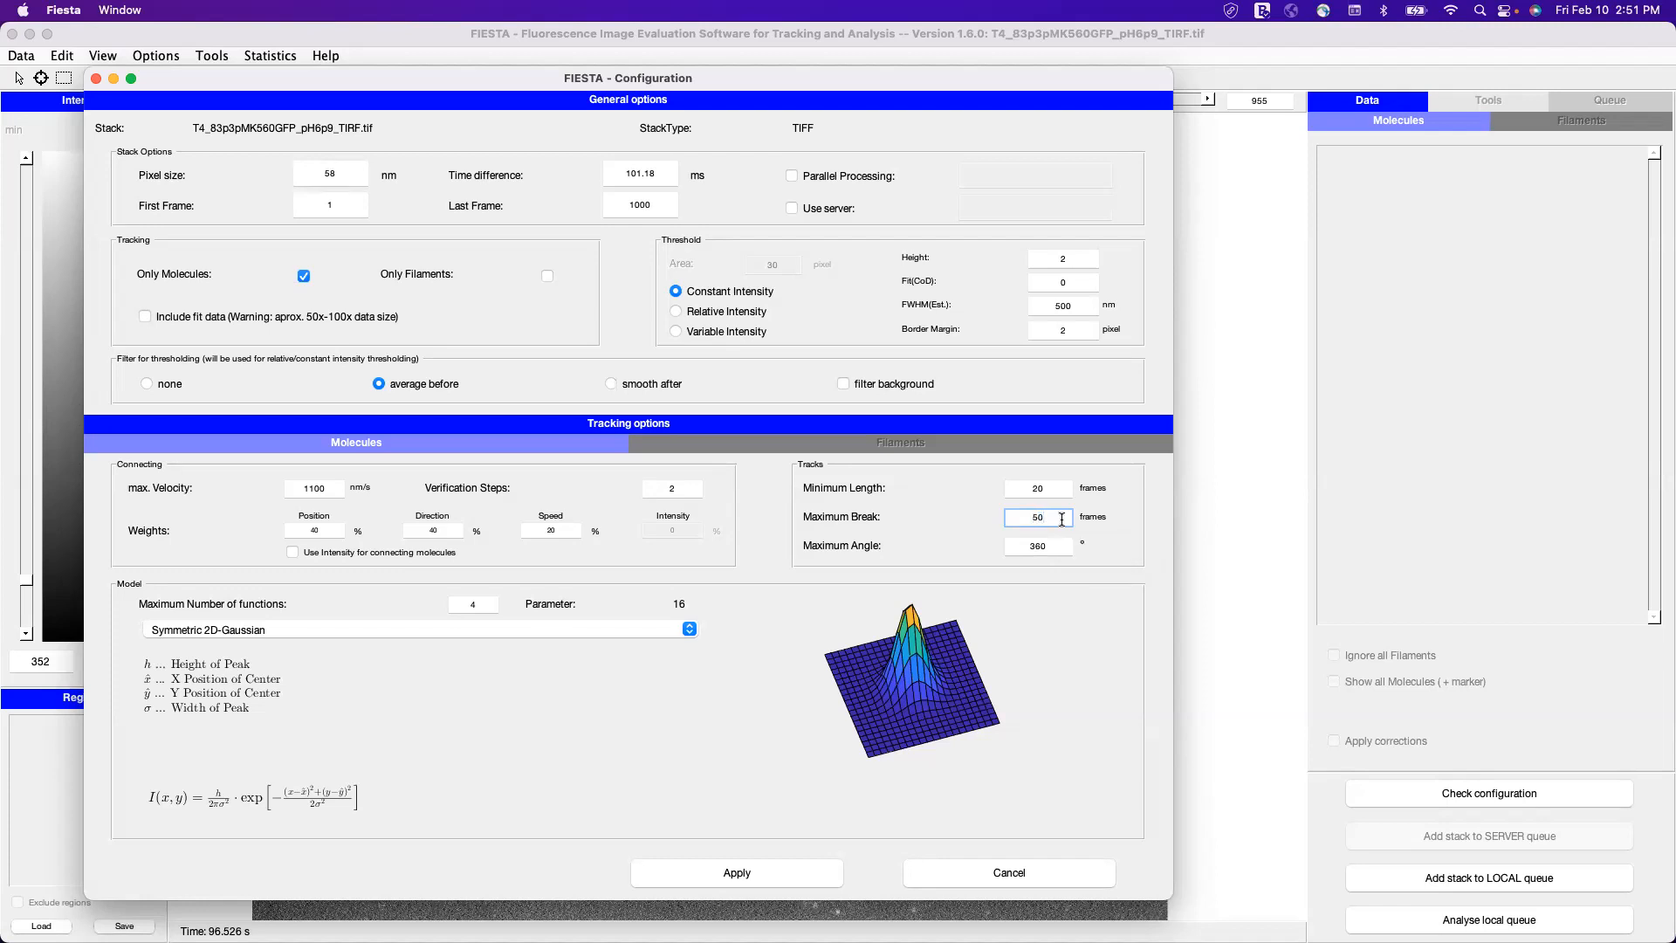
pyautogui.moveTo(1062, 518); pyautogui.dragTo(1003, 518)
pyautogui.moveTo(1050, 517); pyautogui.dragTo(1037, 518)
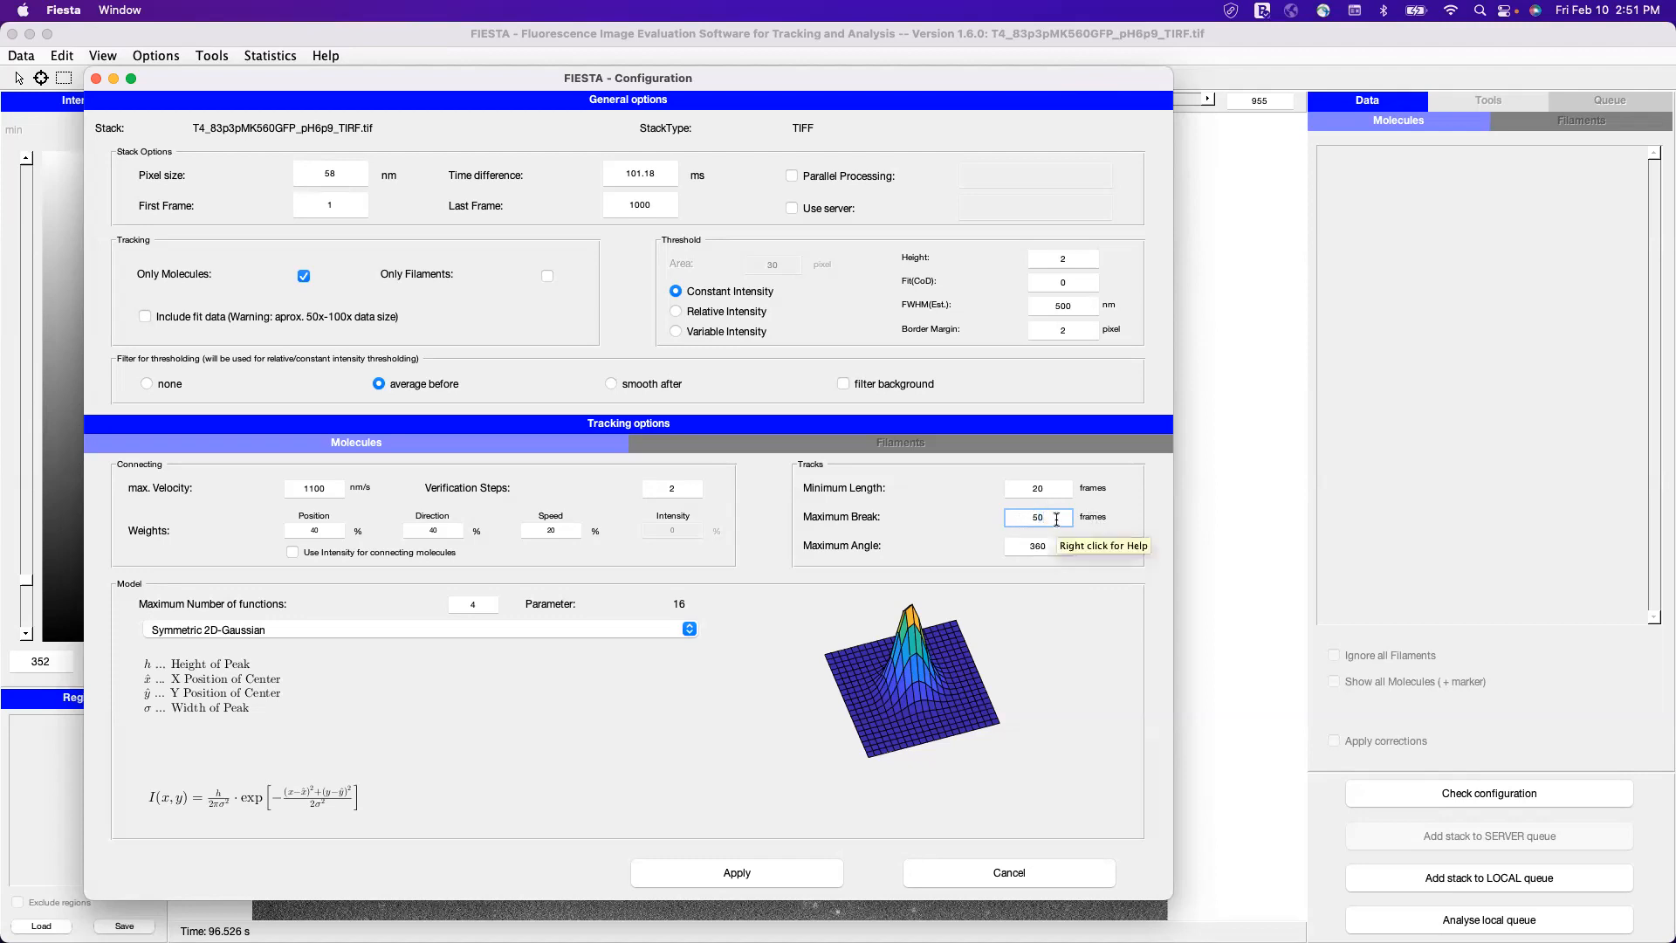
pyautogui.press('BackSpace')
pyautogui.moveTo(1053, 489)
pyautogui.mouseDown()
pyautogui.moveTo(1014, 489)
pyautogui.moveTo(1053, 489)
pyautogui.mouseUp()
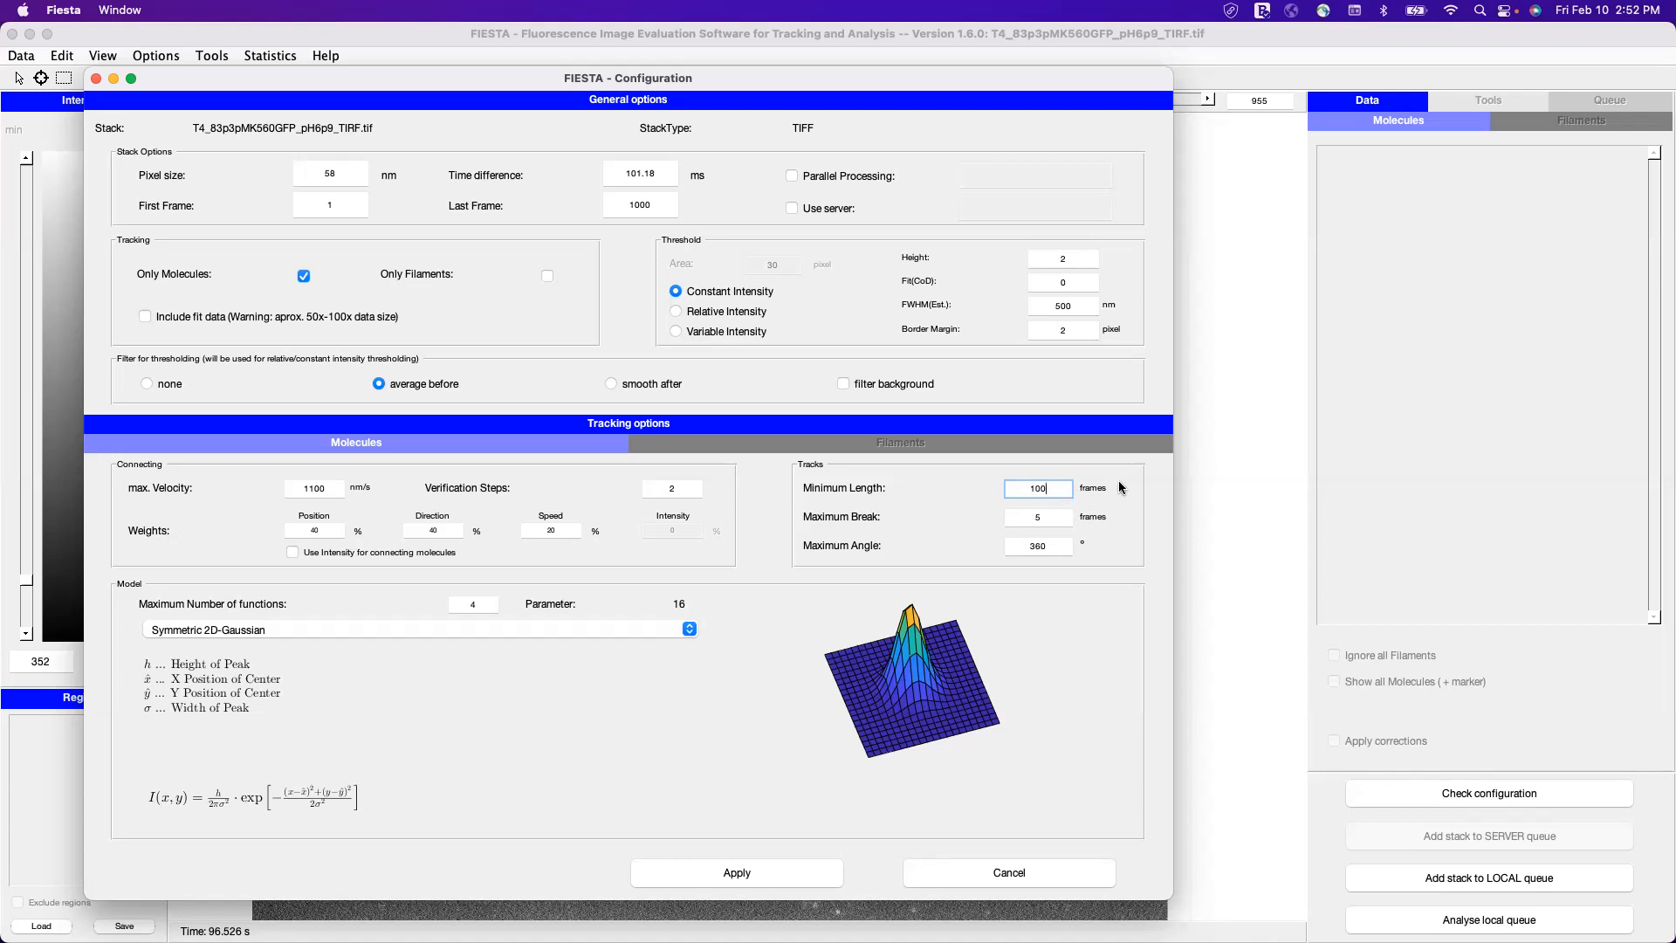
pyautogui.moveTo(1058, 485); pyautogui.dragTo(1017, 484)
pyautogui.click(1391, 105)
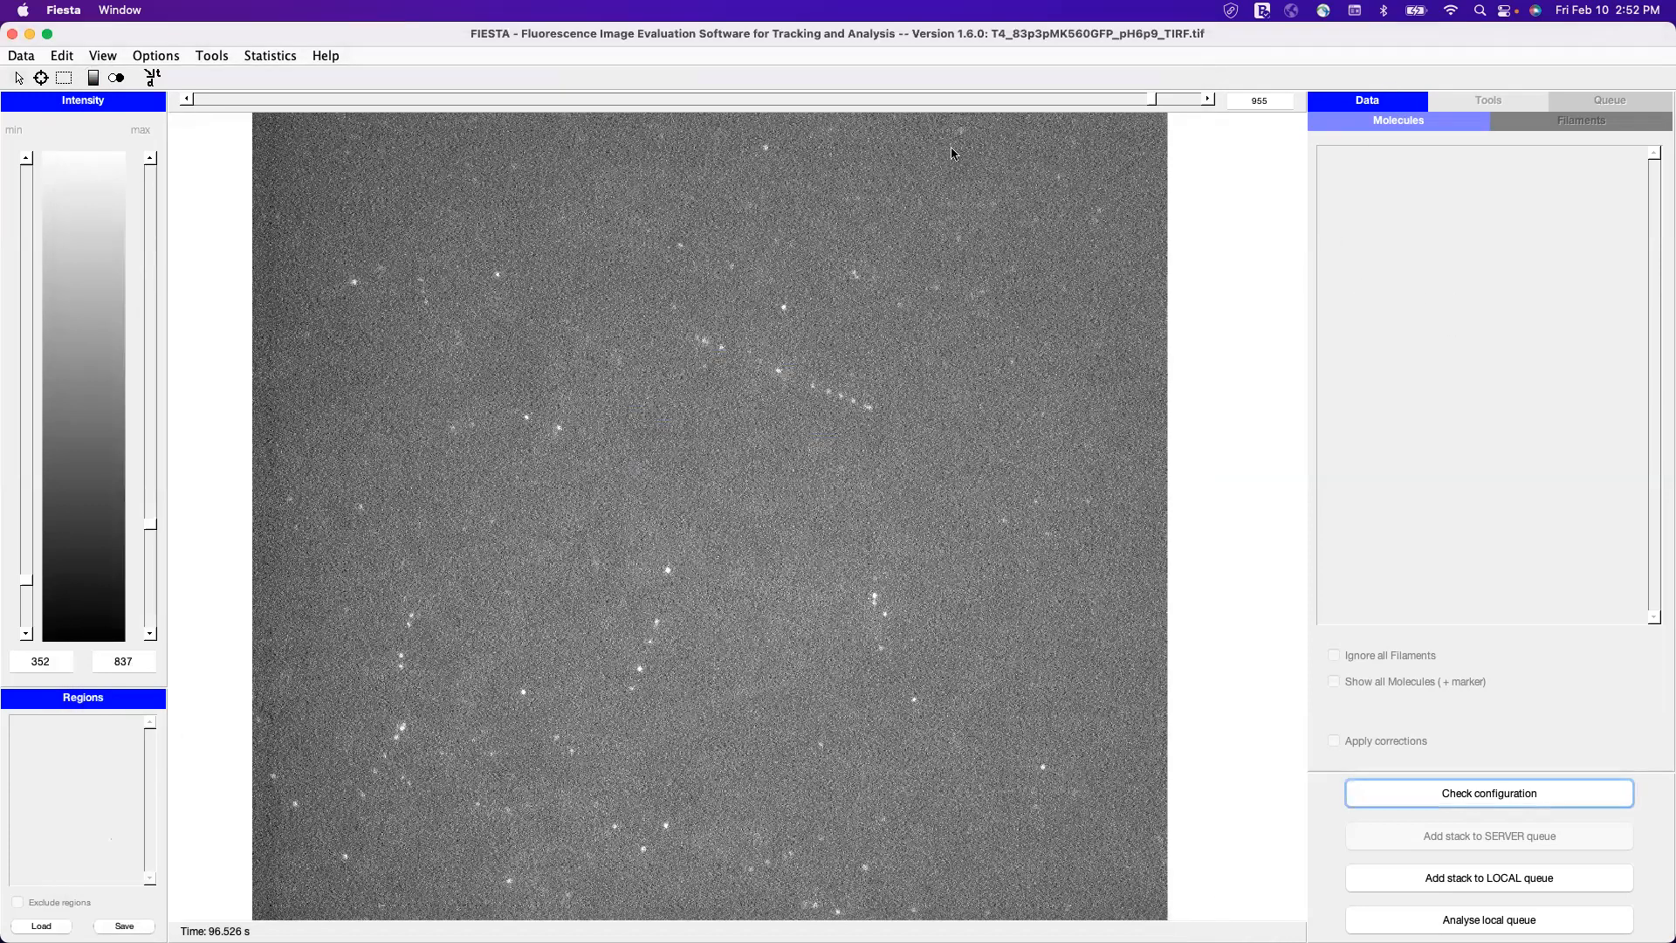
# Load the saved tracks from the T4 MATLAB file ending in 59696).mat on USB322FD
pyautogui.click(24, 56)
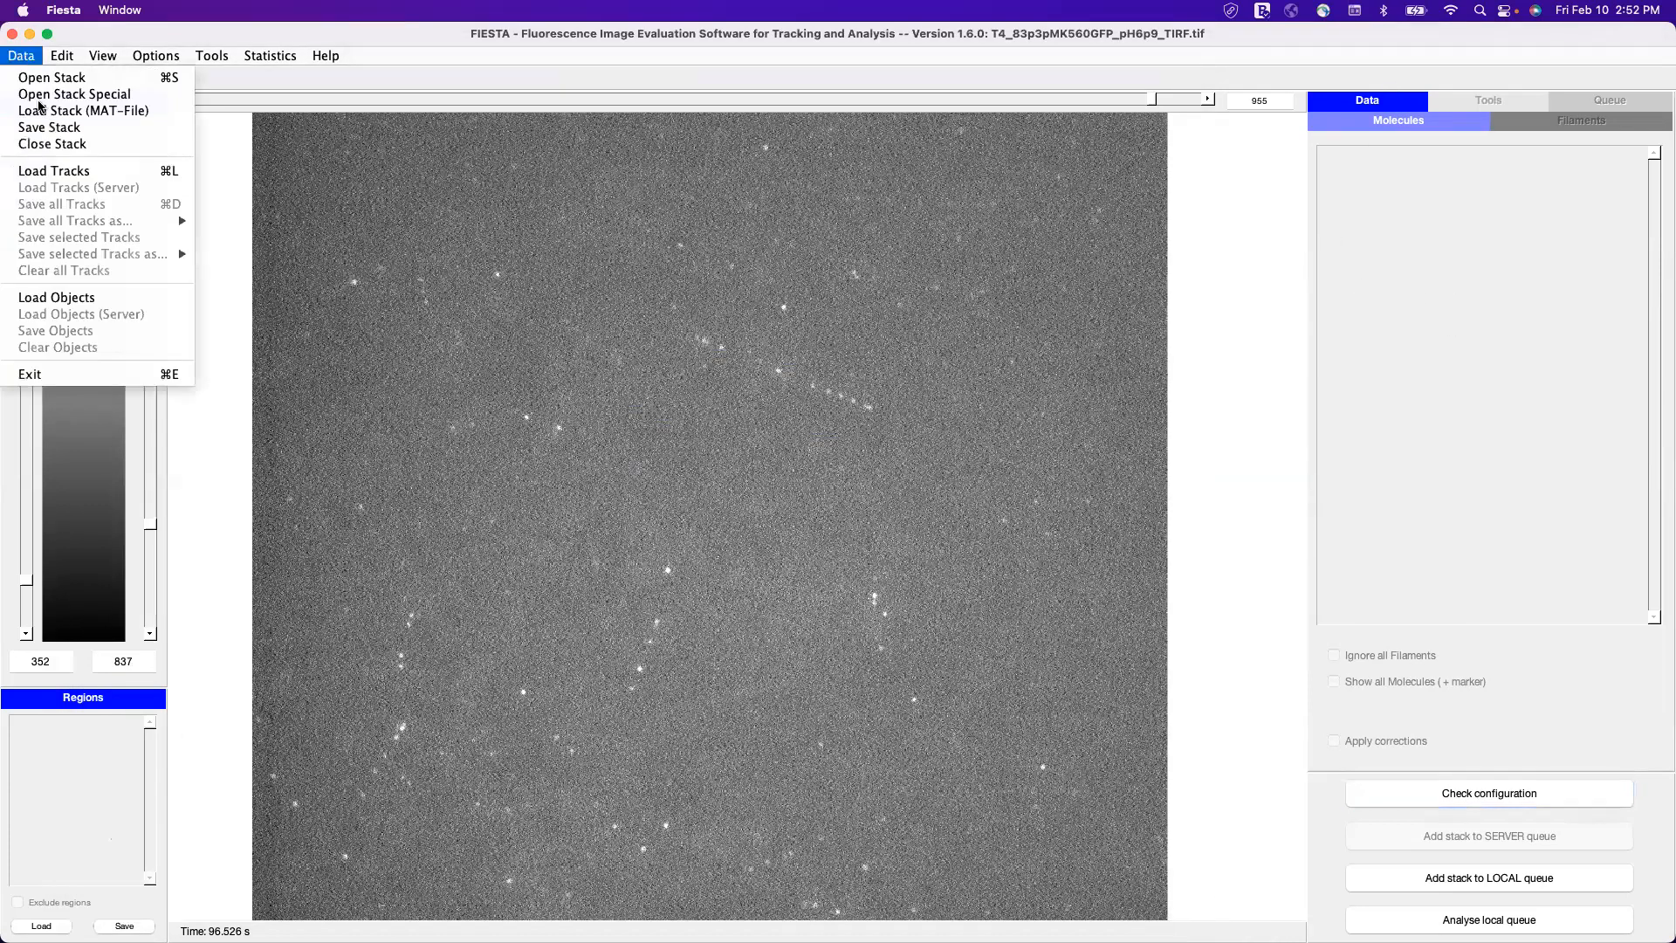
pyautogui.click(75, 172)
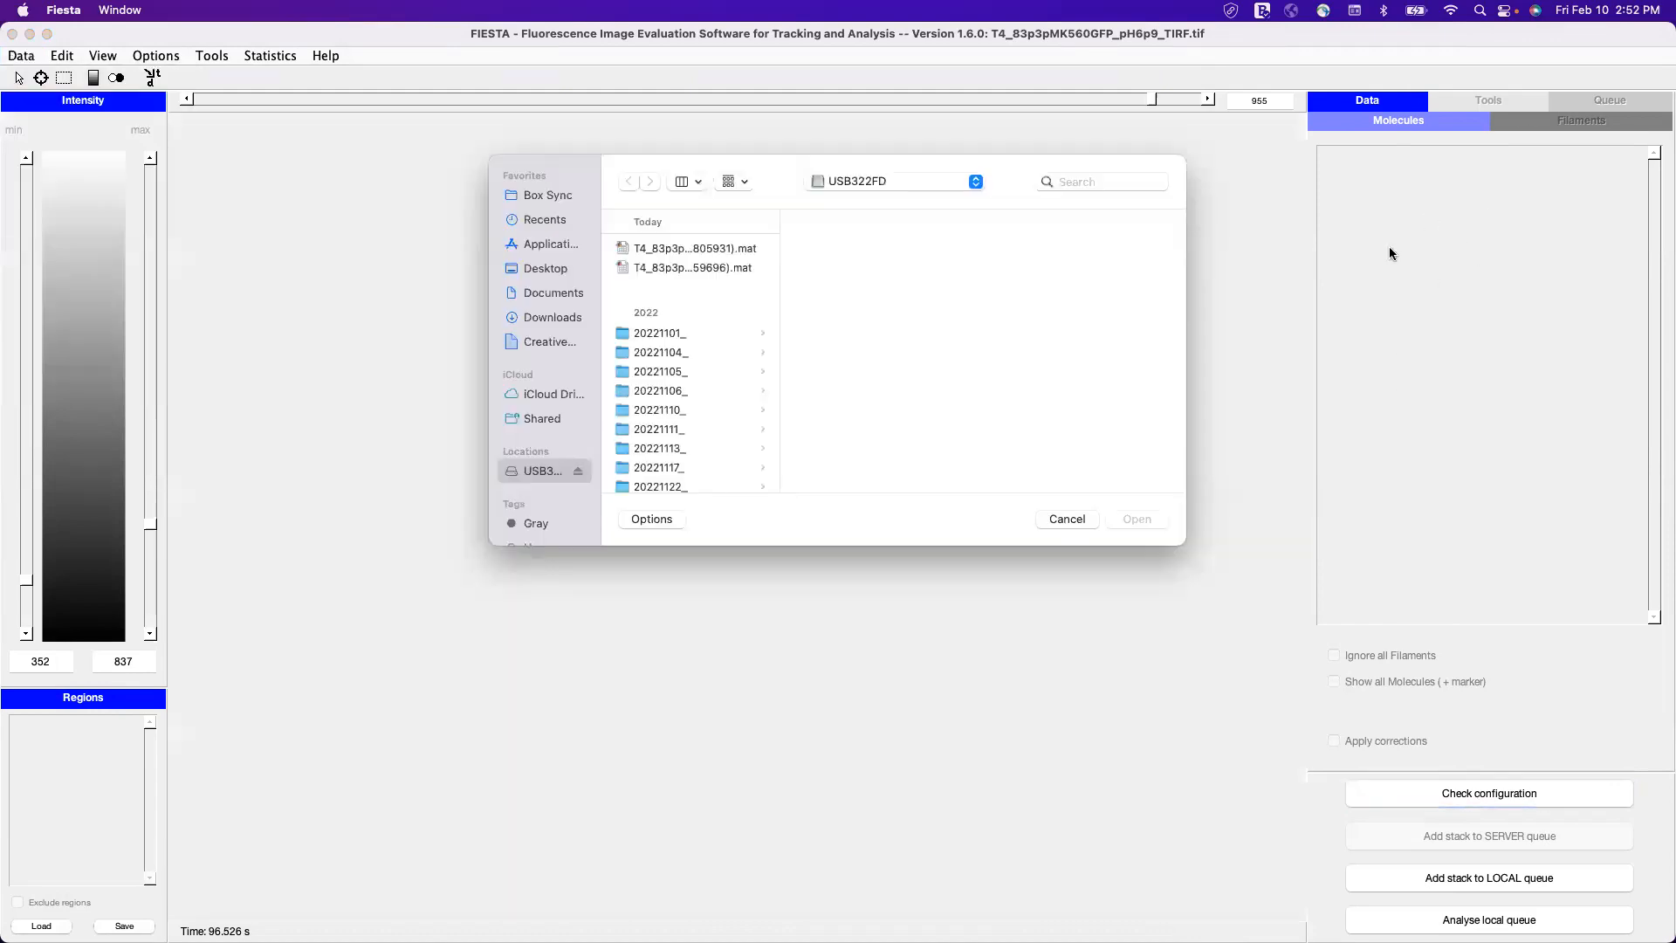
pyautogui.click(746, 268)
pyautogui.click(1136, 519)
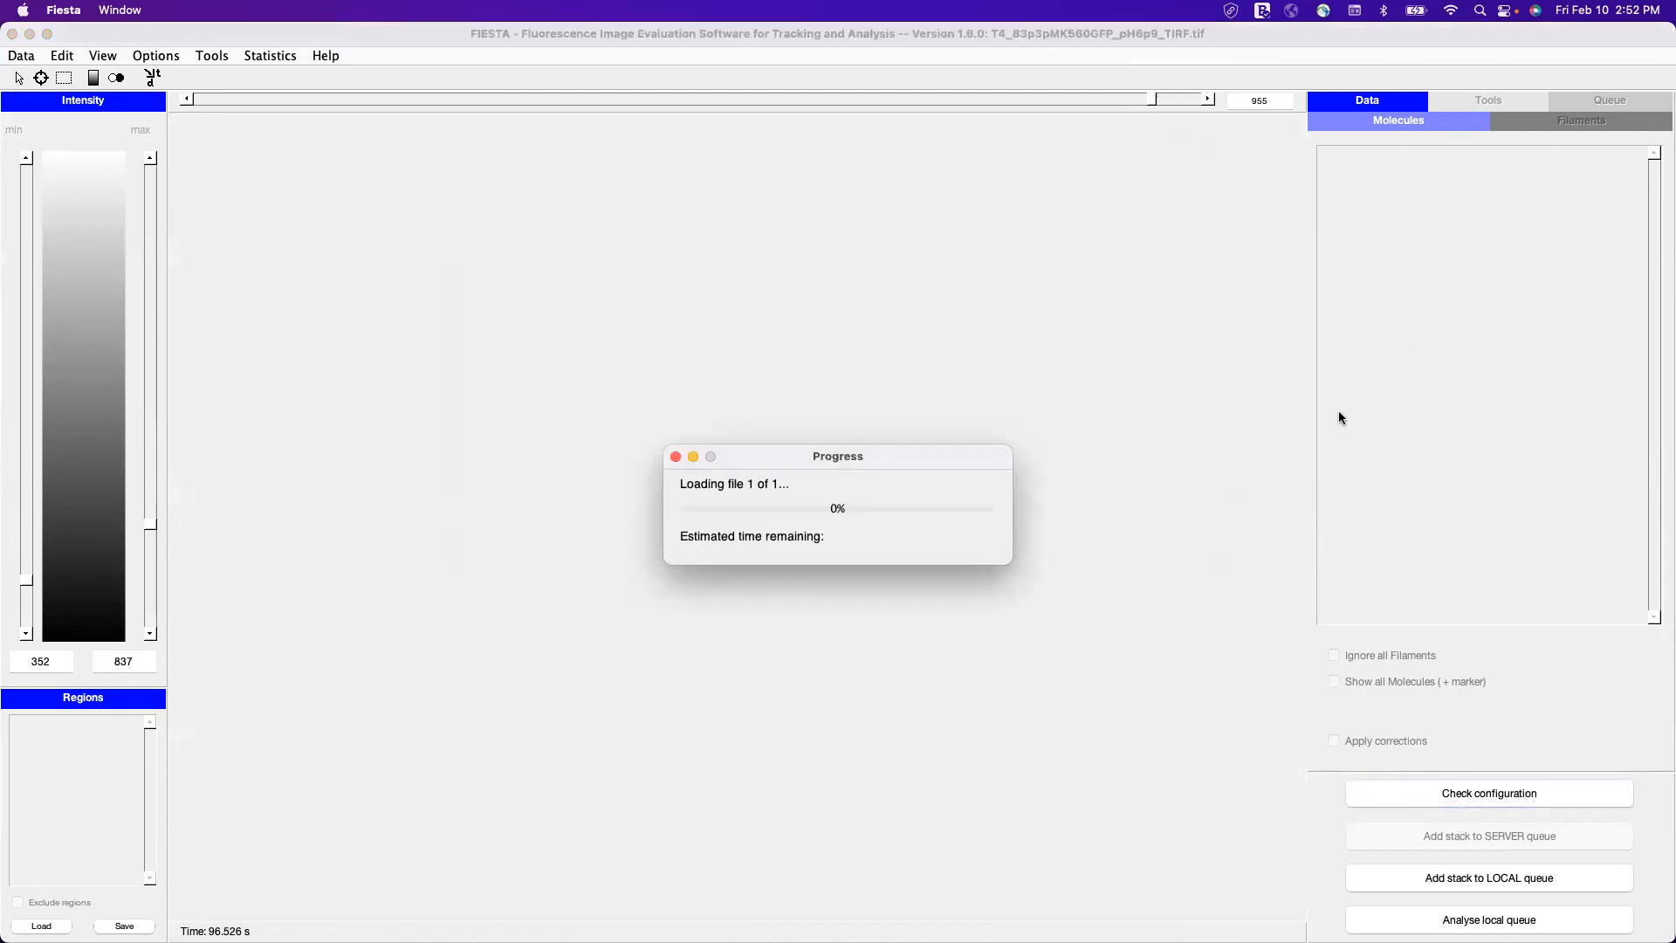
# Try editing the Maximum Break in the tracking configuration and move the configuration window off the image
pyautogui.click(1499, 796)
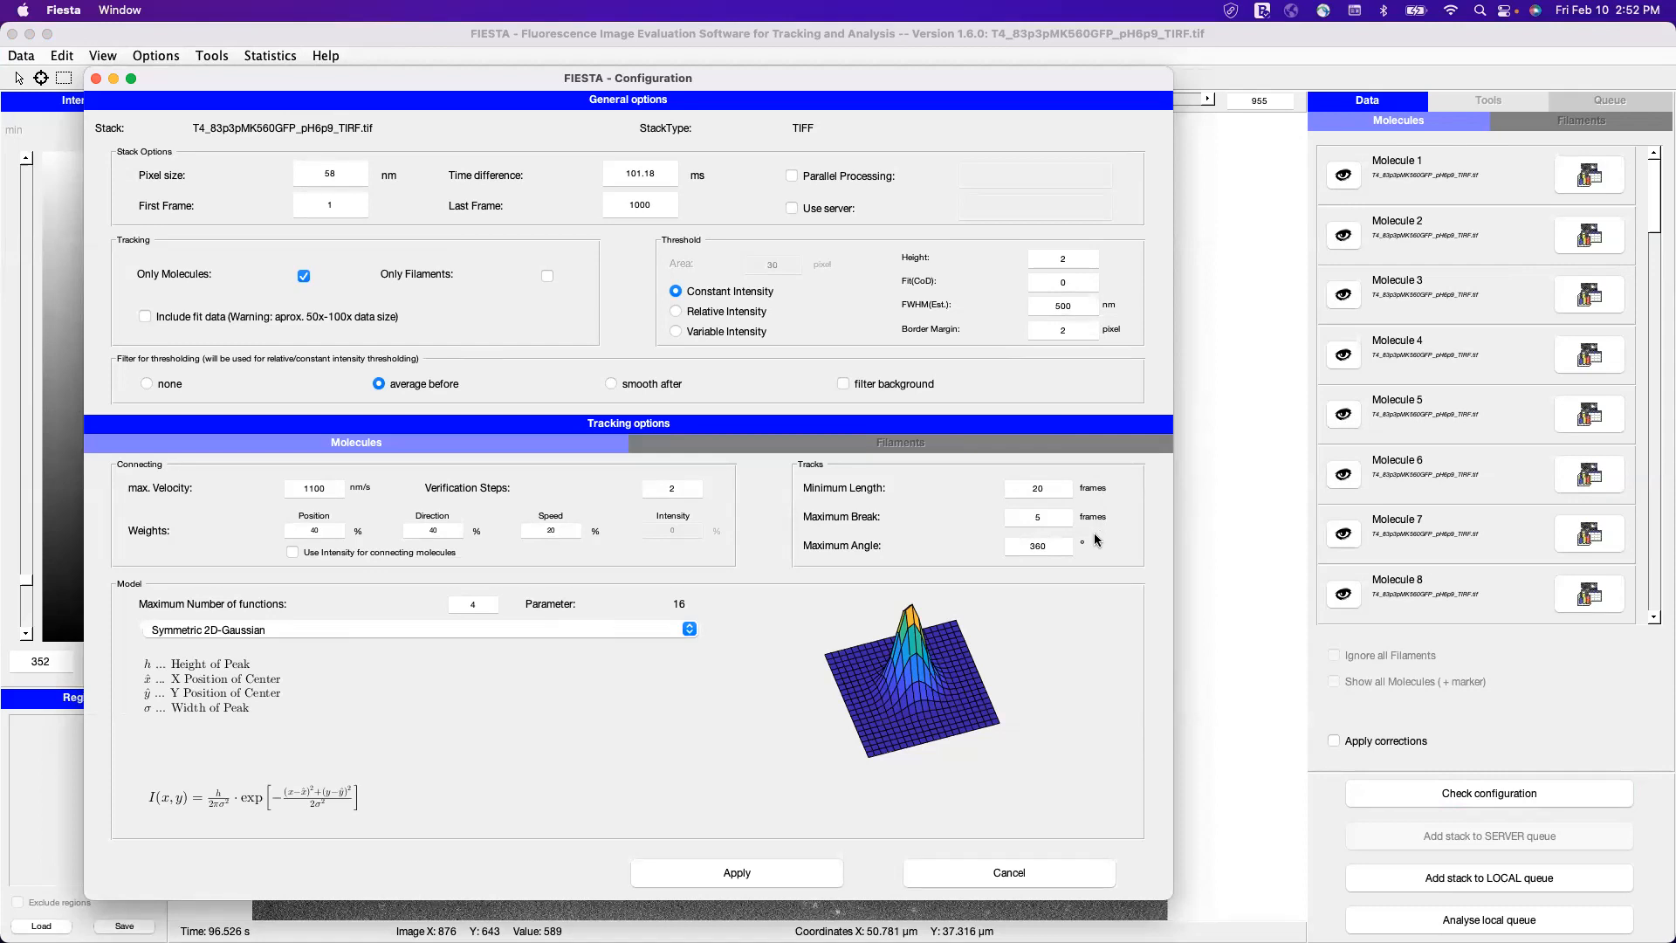
pyautogui.click(1019, 518)
pyautogui.write('0')
pyautogui.moveTo(534, 83); pyautogui.dragTo(596, 82)
pyautogui.moveTo(1200, 131); pyautogui.dragTo(1238, 134)
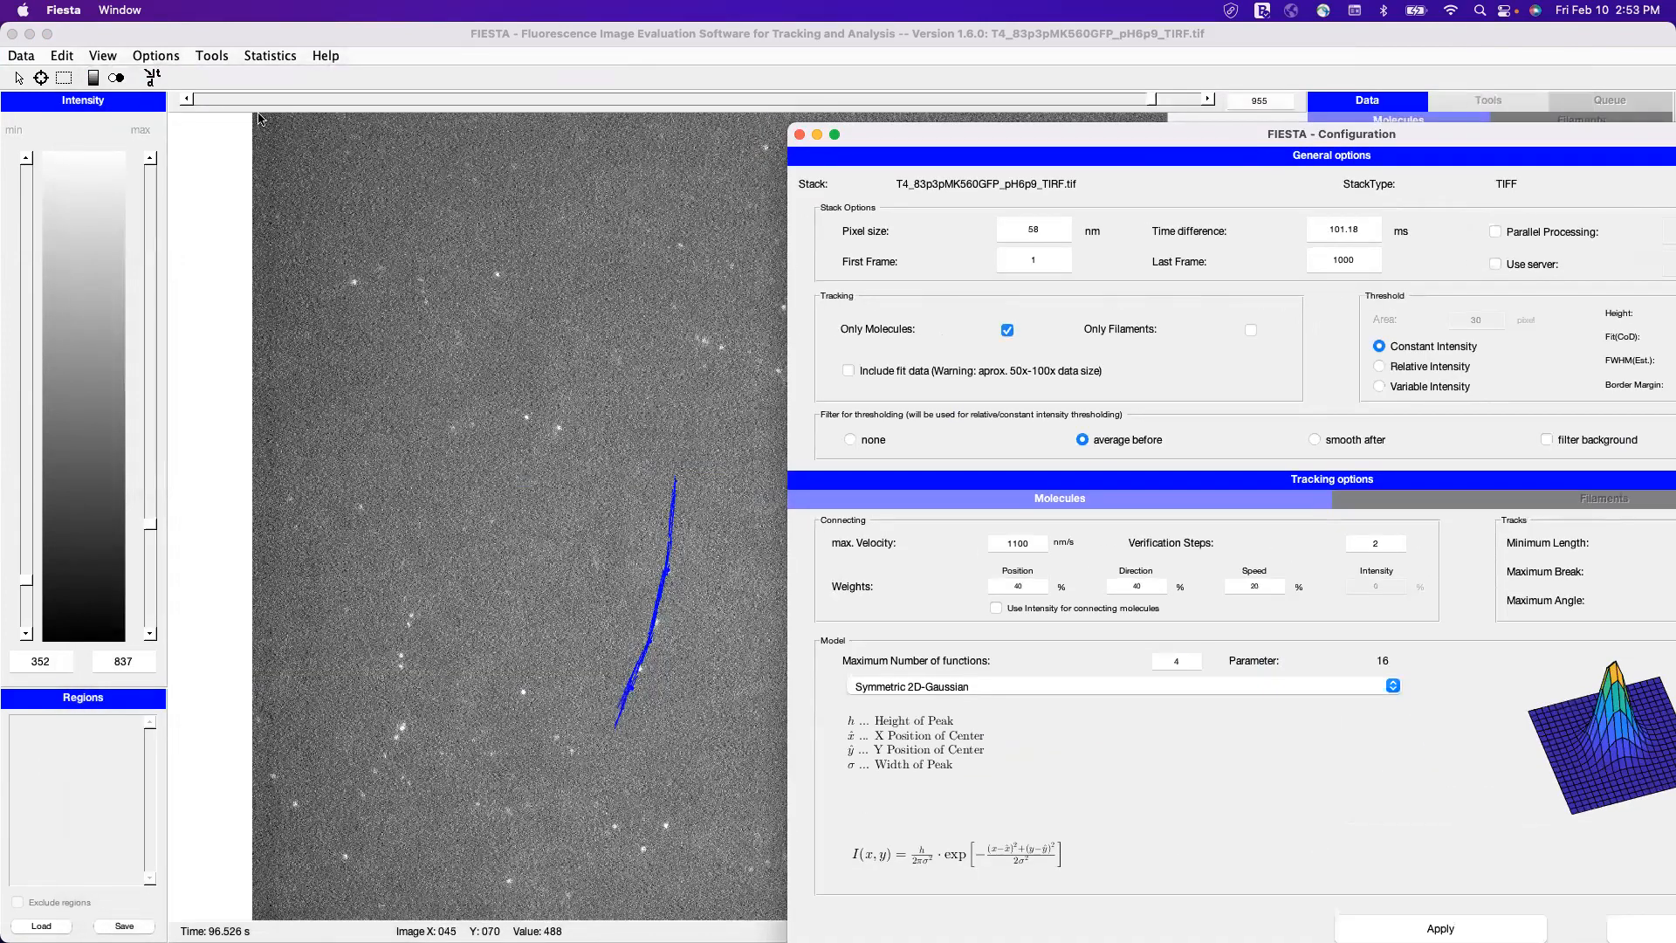
# Switch the image display to the threshold view and go to frame 886 of the stack
pyautogui.click(116, 77)
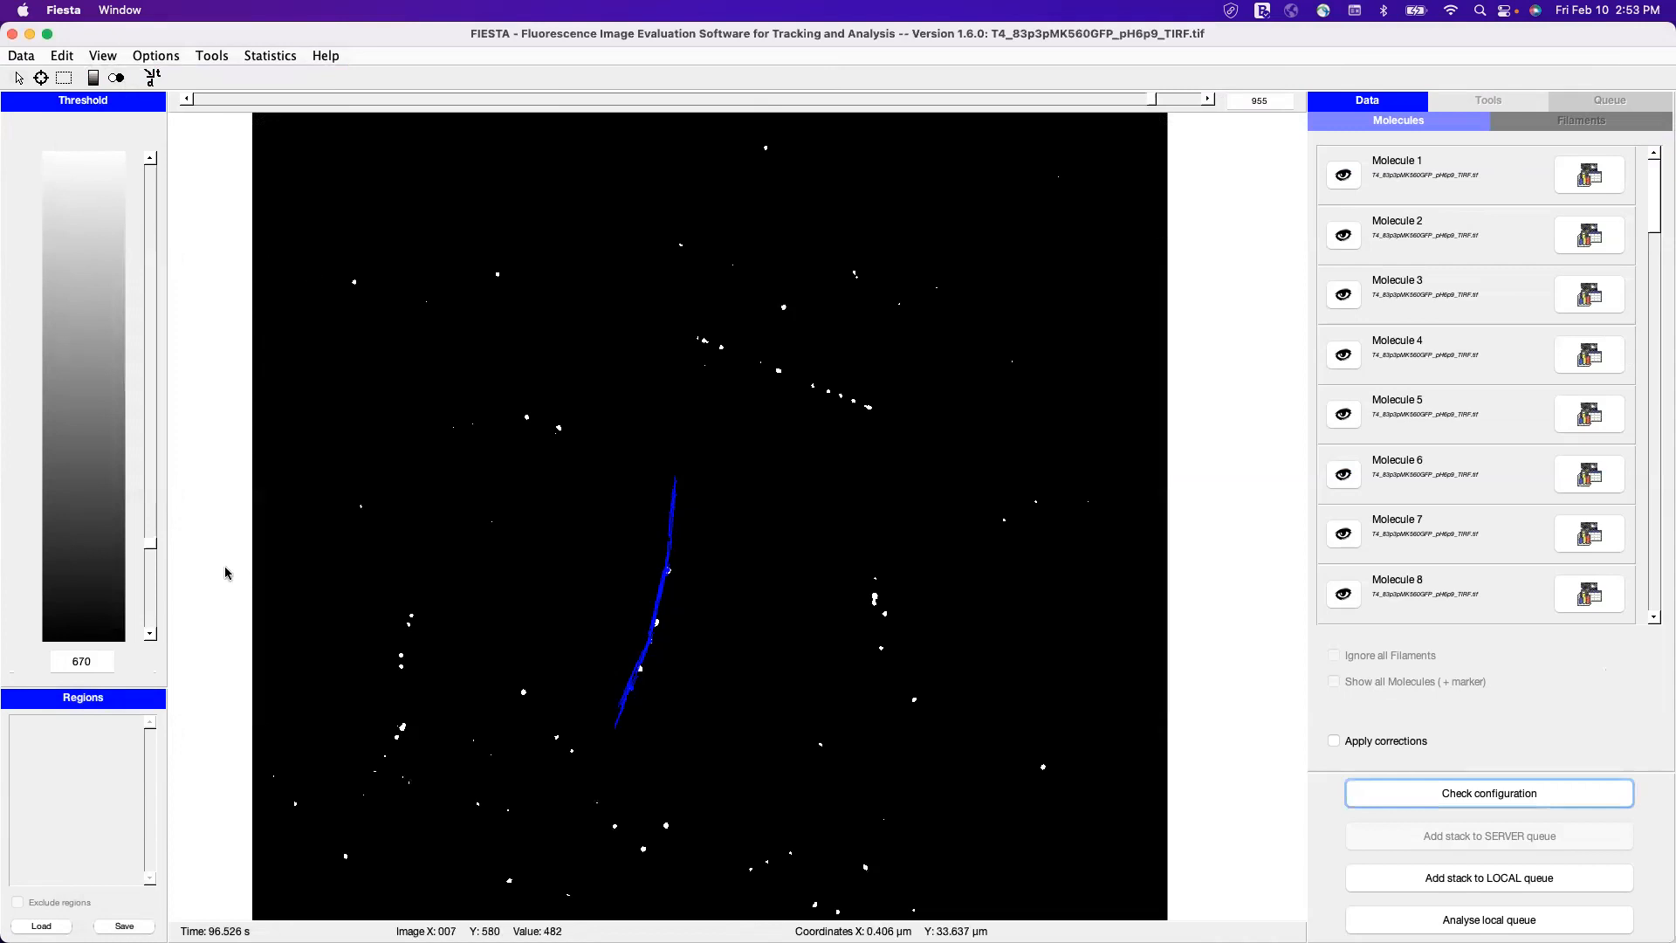
pyautogui.scroll(2, 690, 564)
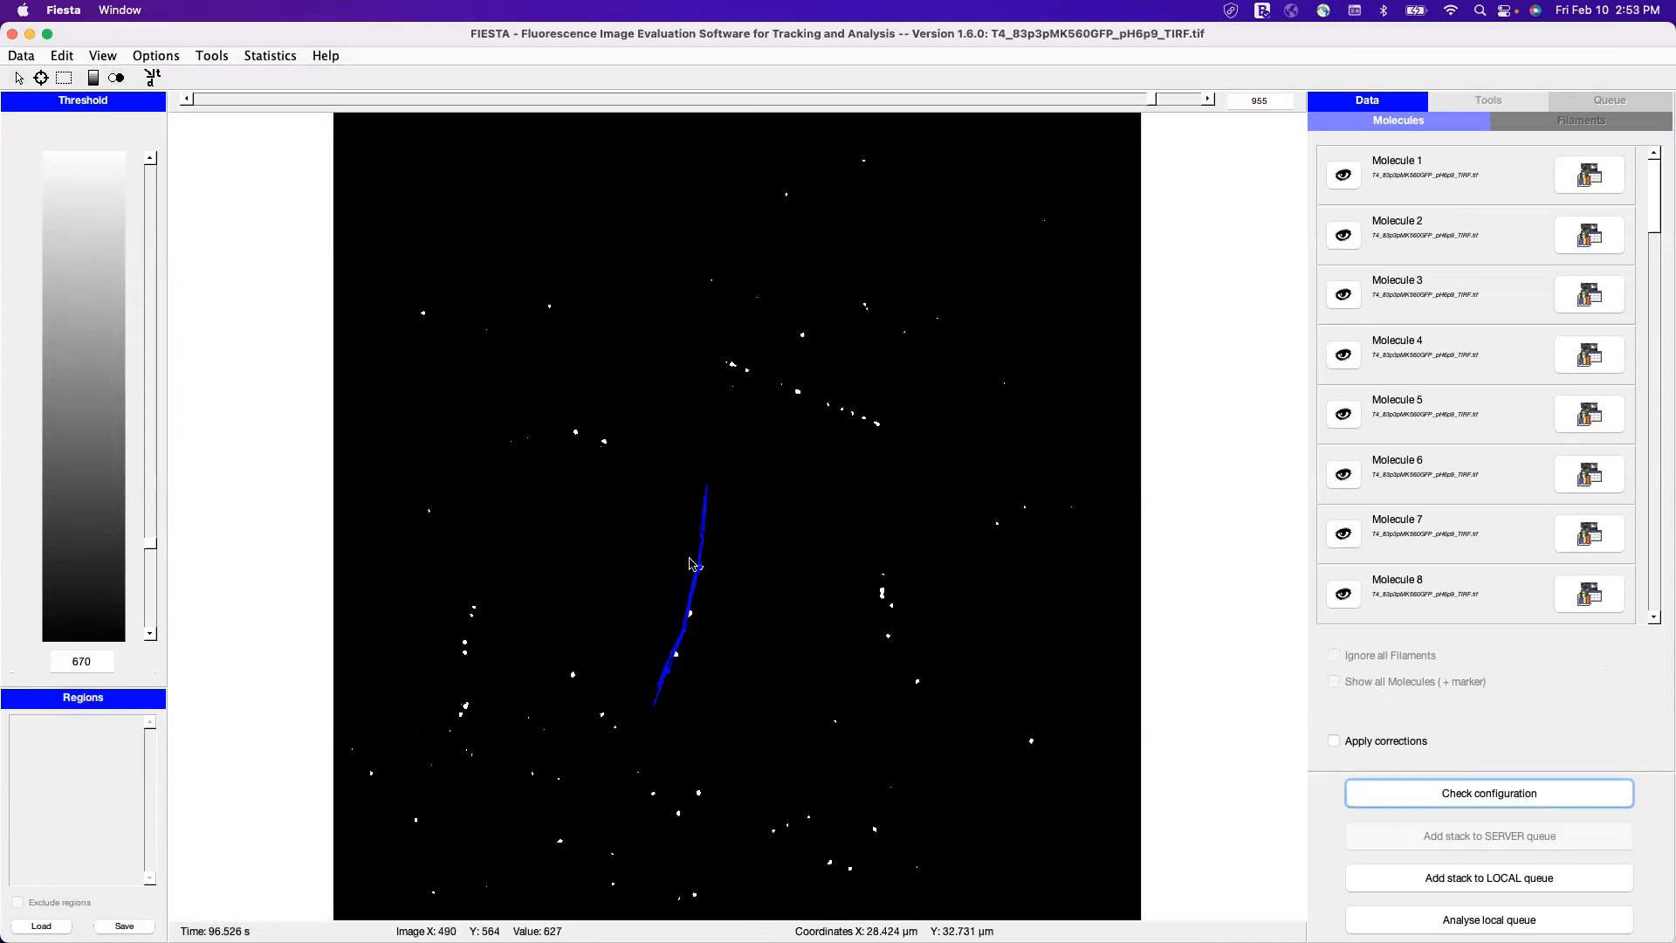
pyautogui.scroll(-2, 690, 564)
pyautogui.moveTo(1149, 101); pyautogui.dragTo(1081, 123)
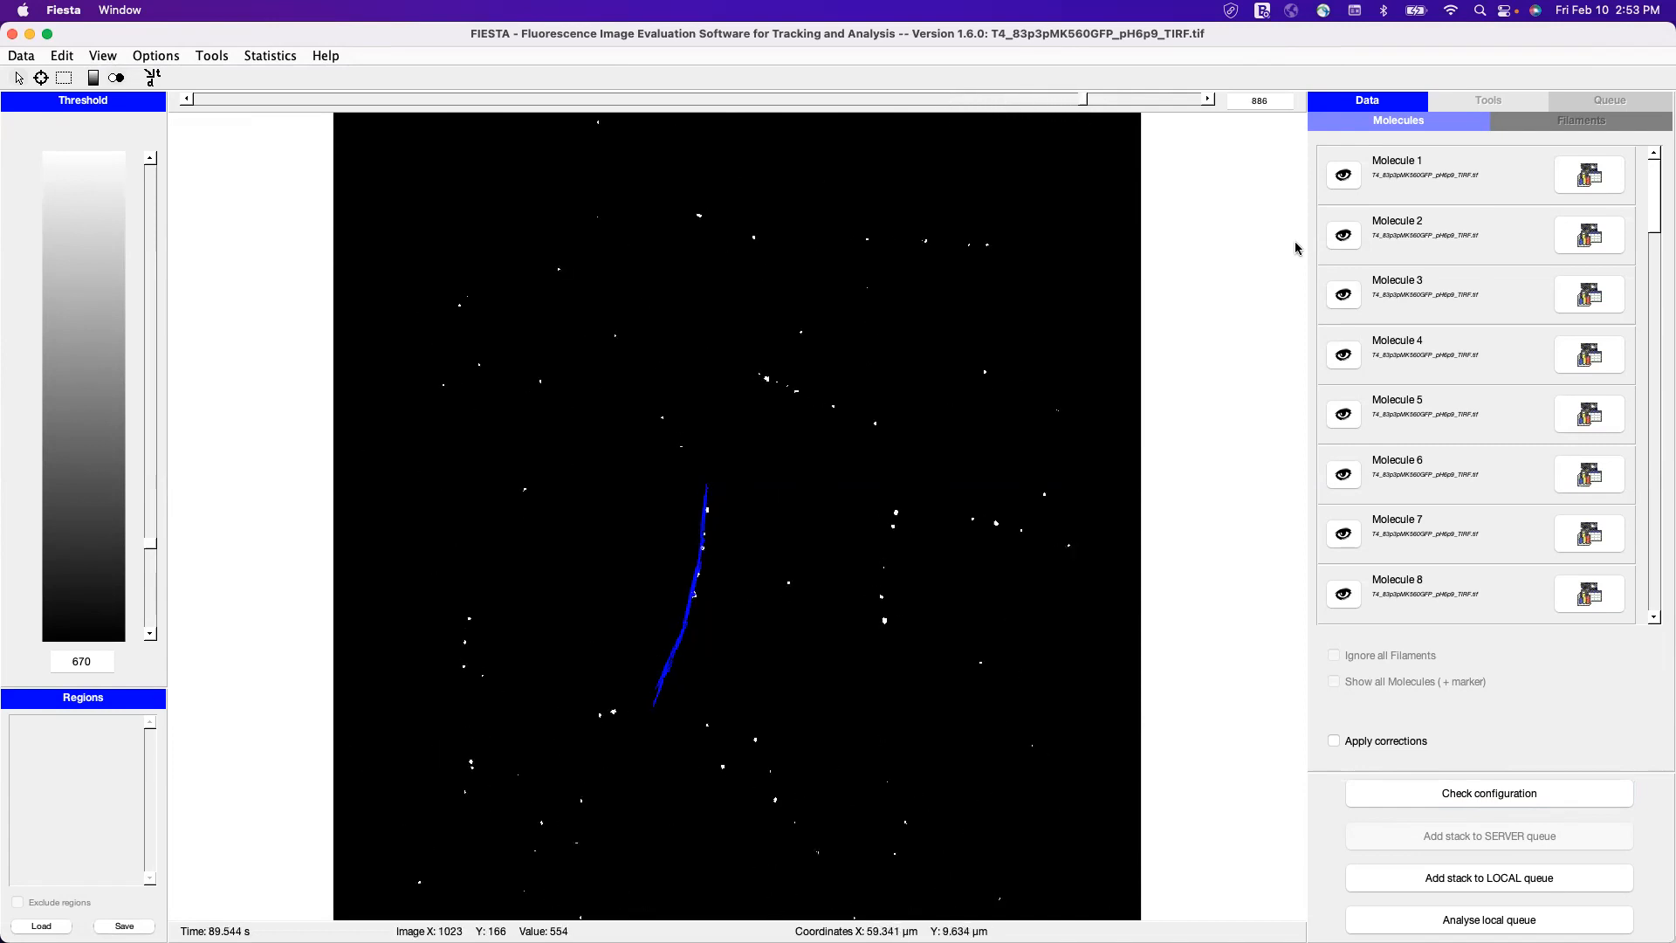
# Examine the configuration's track length, maximum break, maximum velocity, connecting weights and model choices, and cancel without applying changes
pyautogui.click(1436, 802)
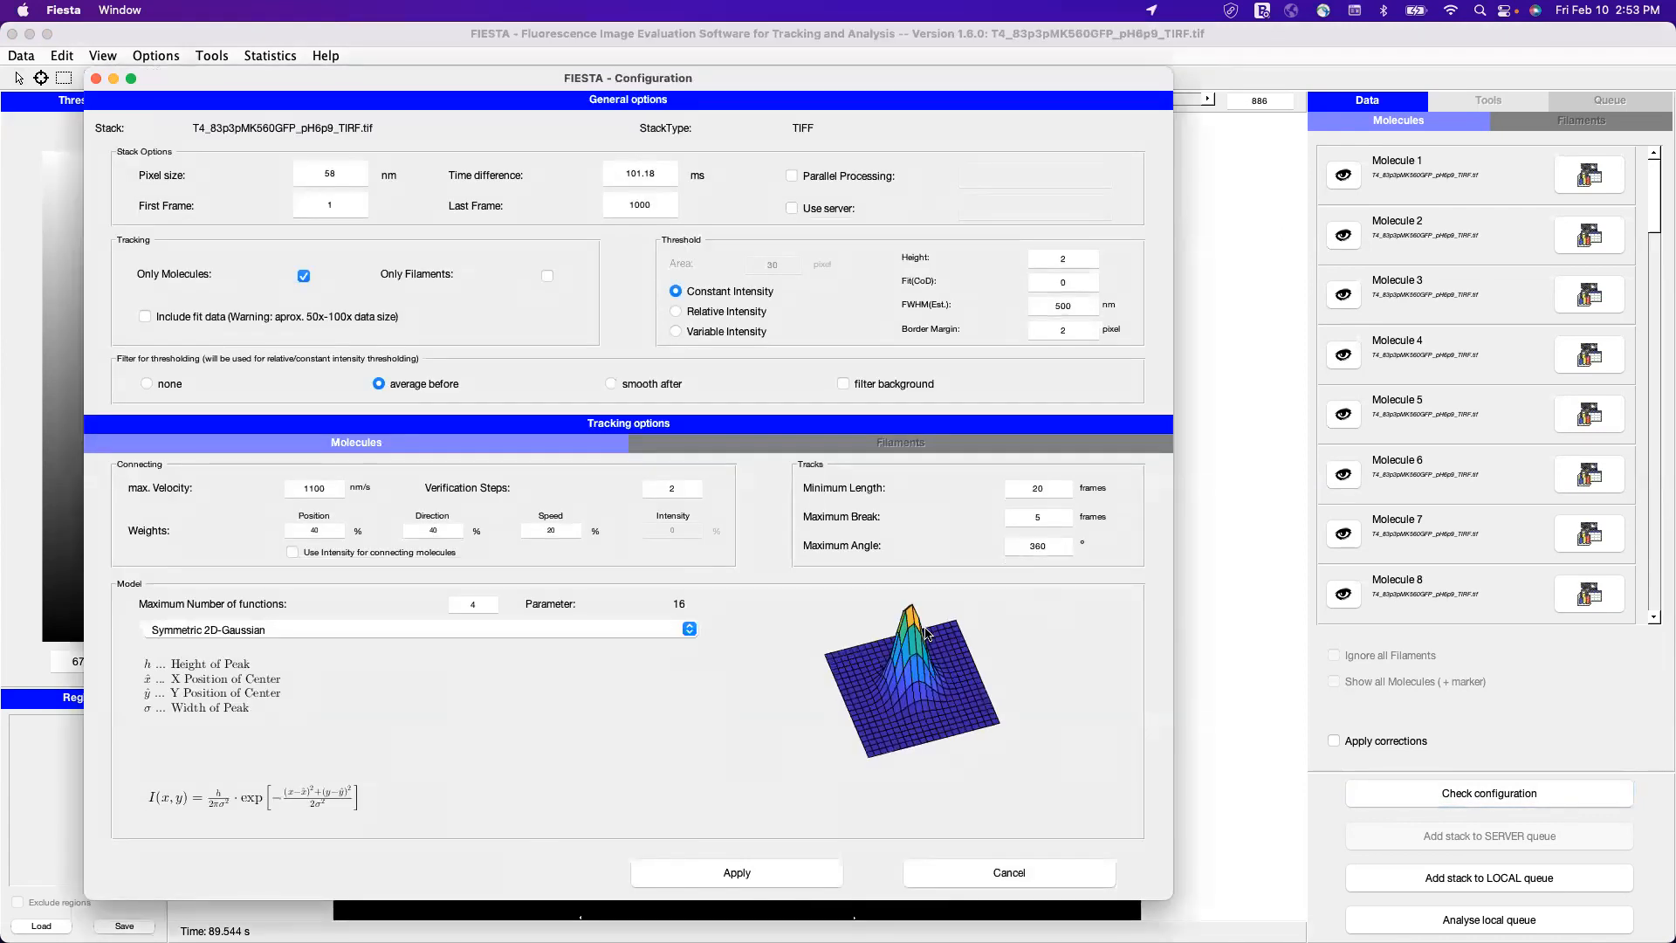
pyautogui.doubleClick(1052, 515)
pyautogui.doubleClick(1035, 487)
pyautogui.click(1053, 488)
pyautogui.moveTo(332, 488); pyautogui.dragTo(287, 489)
pyautogui.click(311, 530)
pyautogui.click(436, 530)
pyautogui.click(571, 529)
pyautogui.click(592, 503)
pyautogui.click(690, 629)
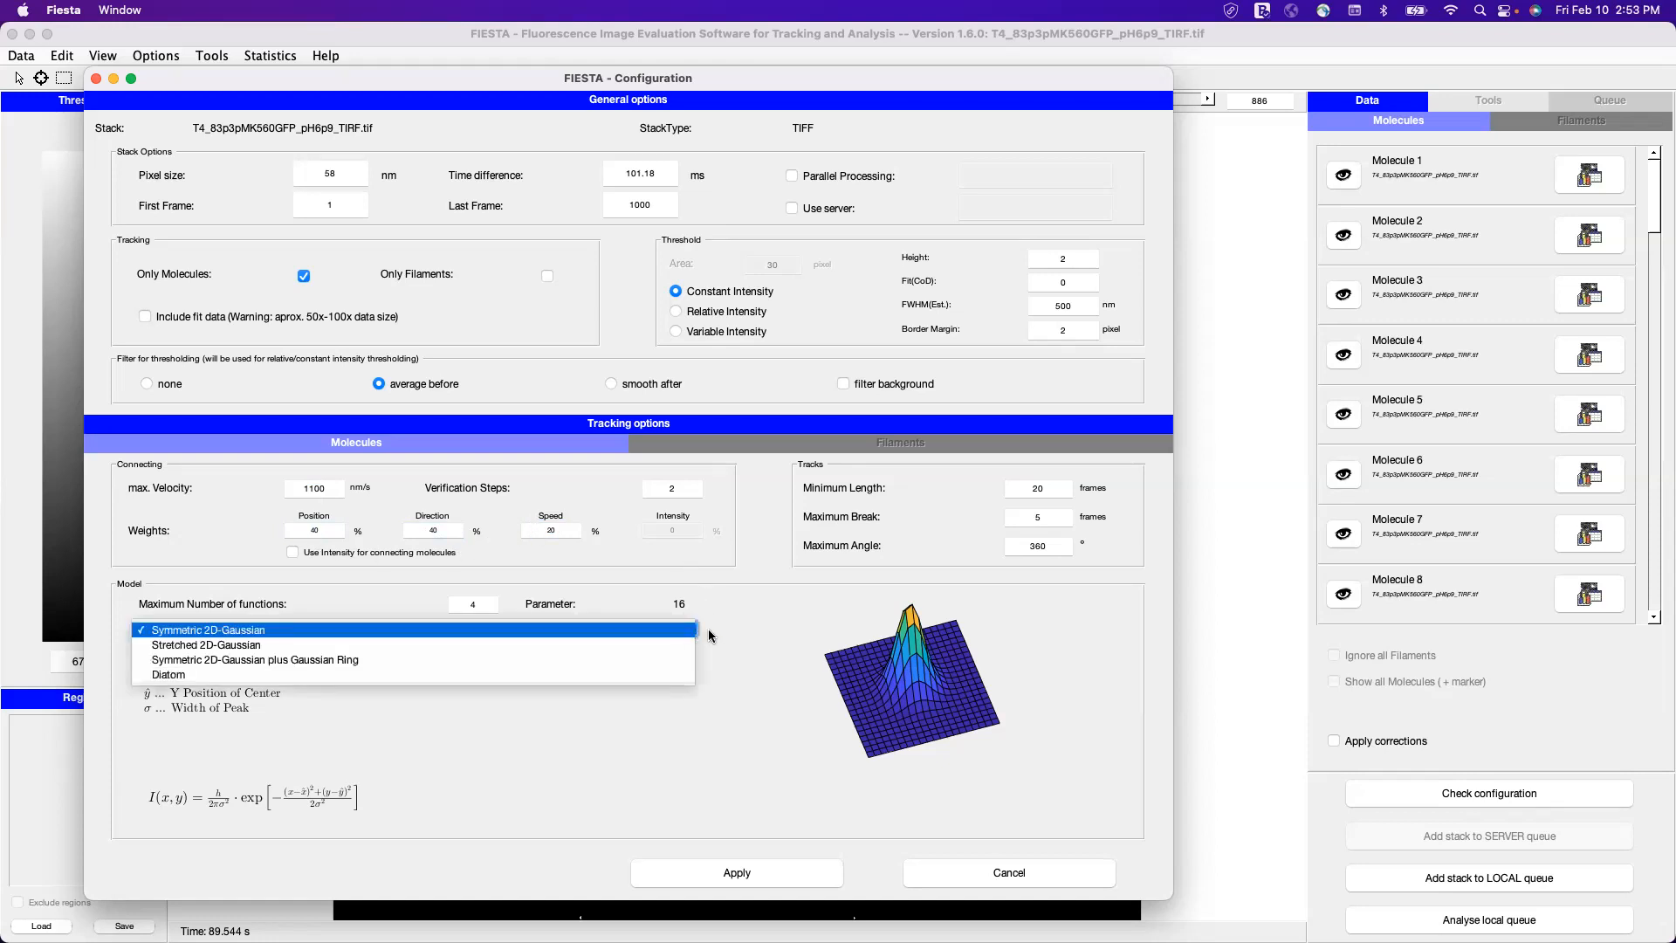
pyautogui.click(685, 630)
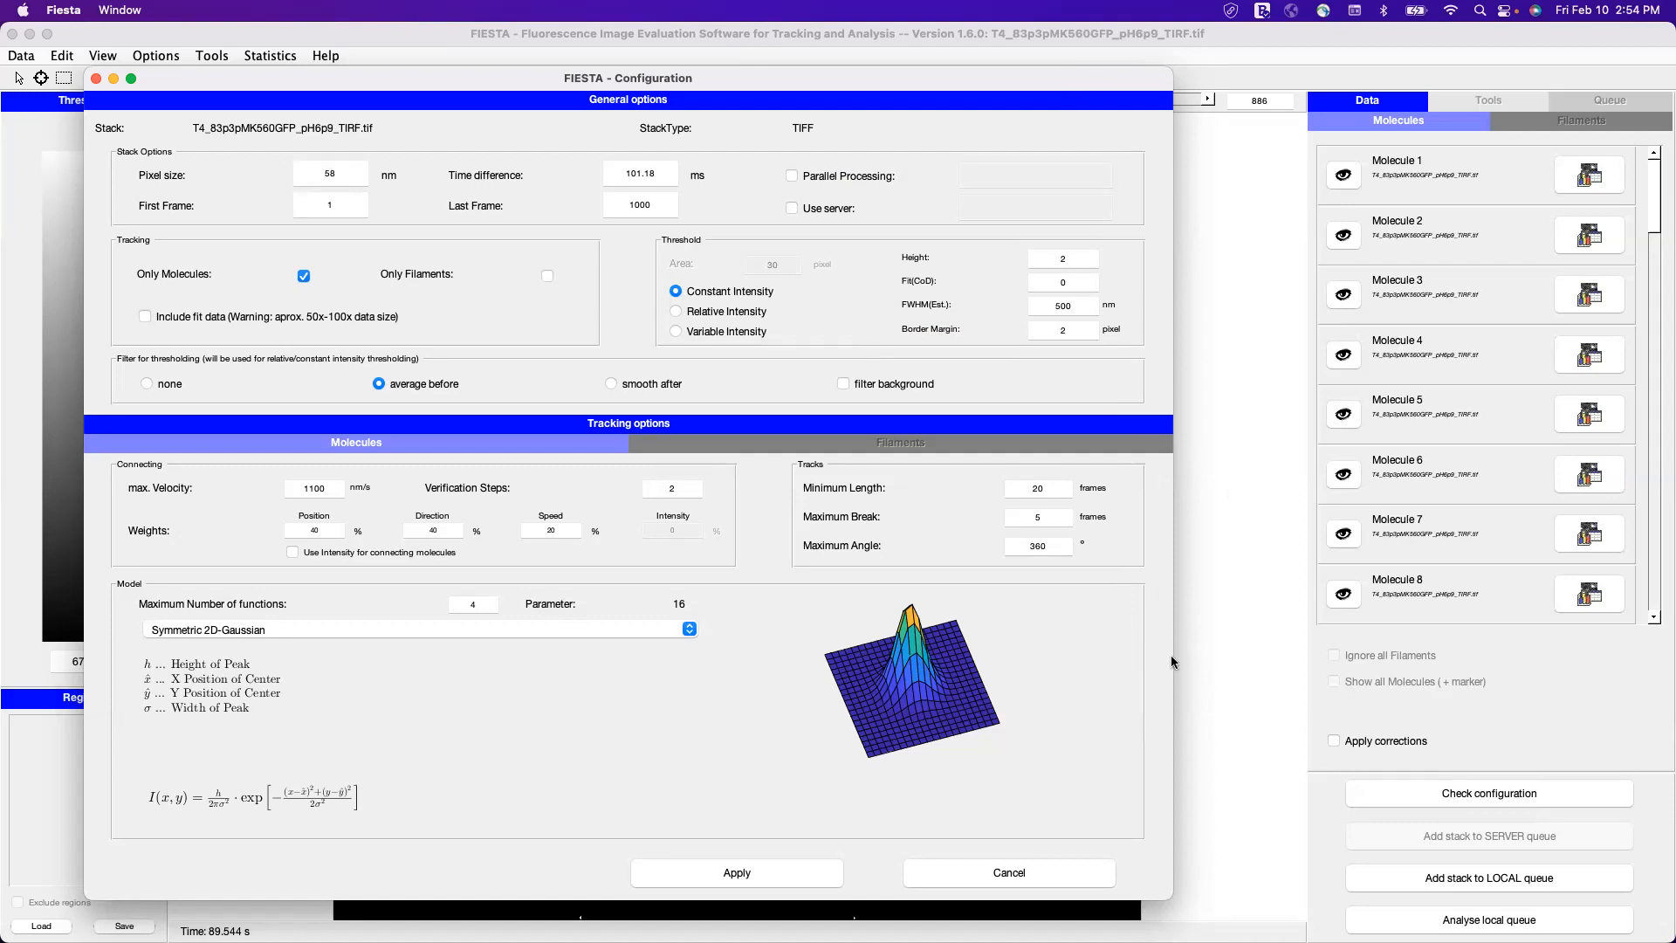
pyautogui.click(1051, 866)
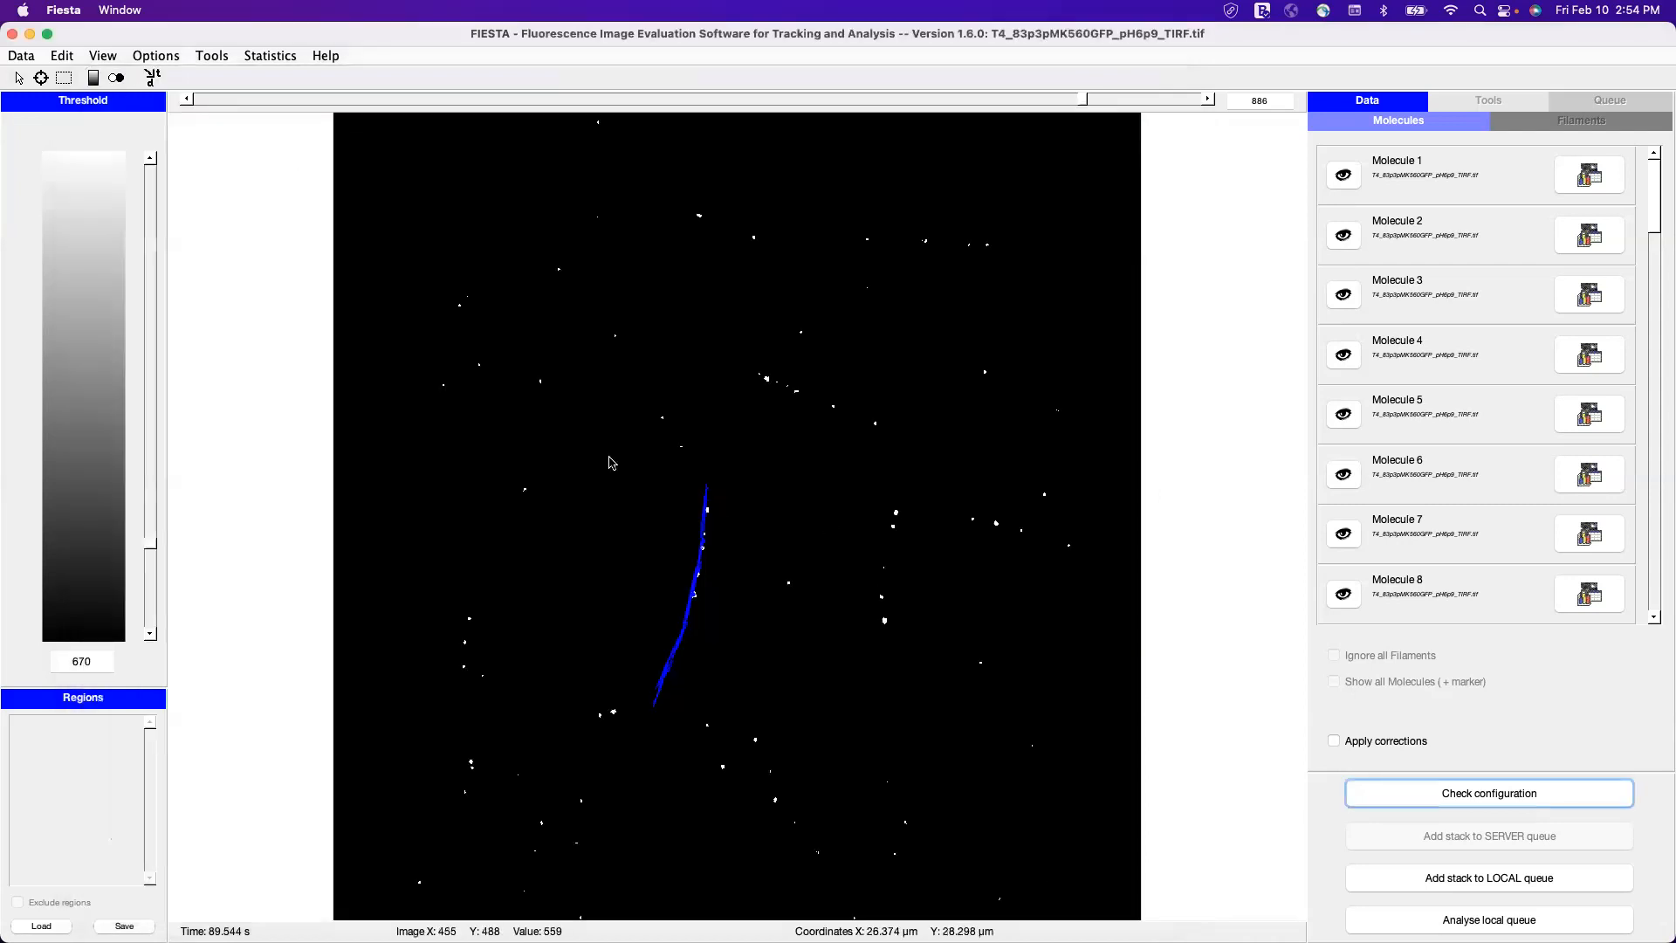
# Clear all tracks and outline two freehand regions, one around the steep central molecule trail and one around the diagonal trail above it
pyautogui.click(24, 57)
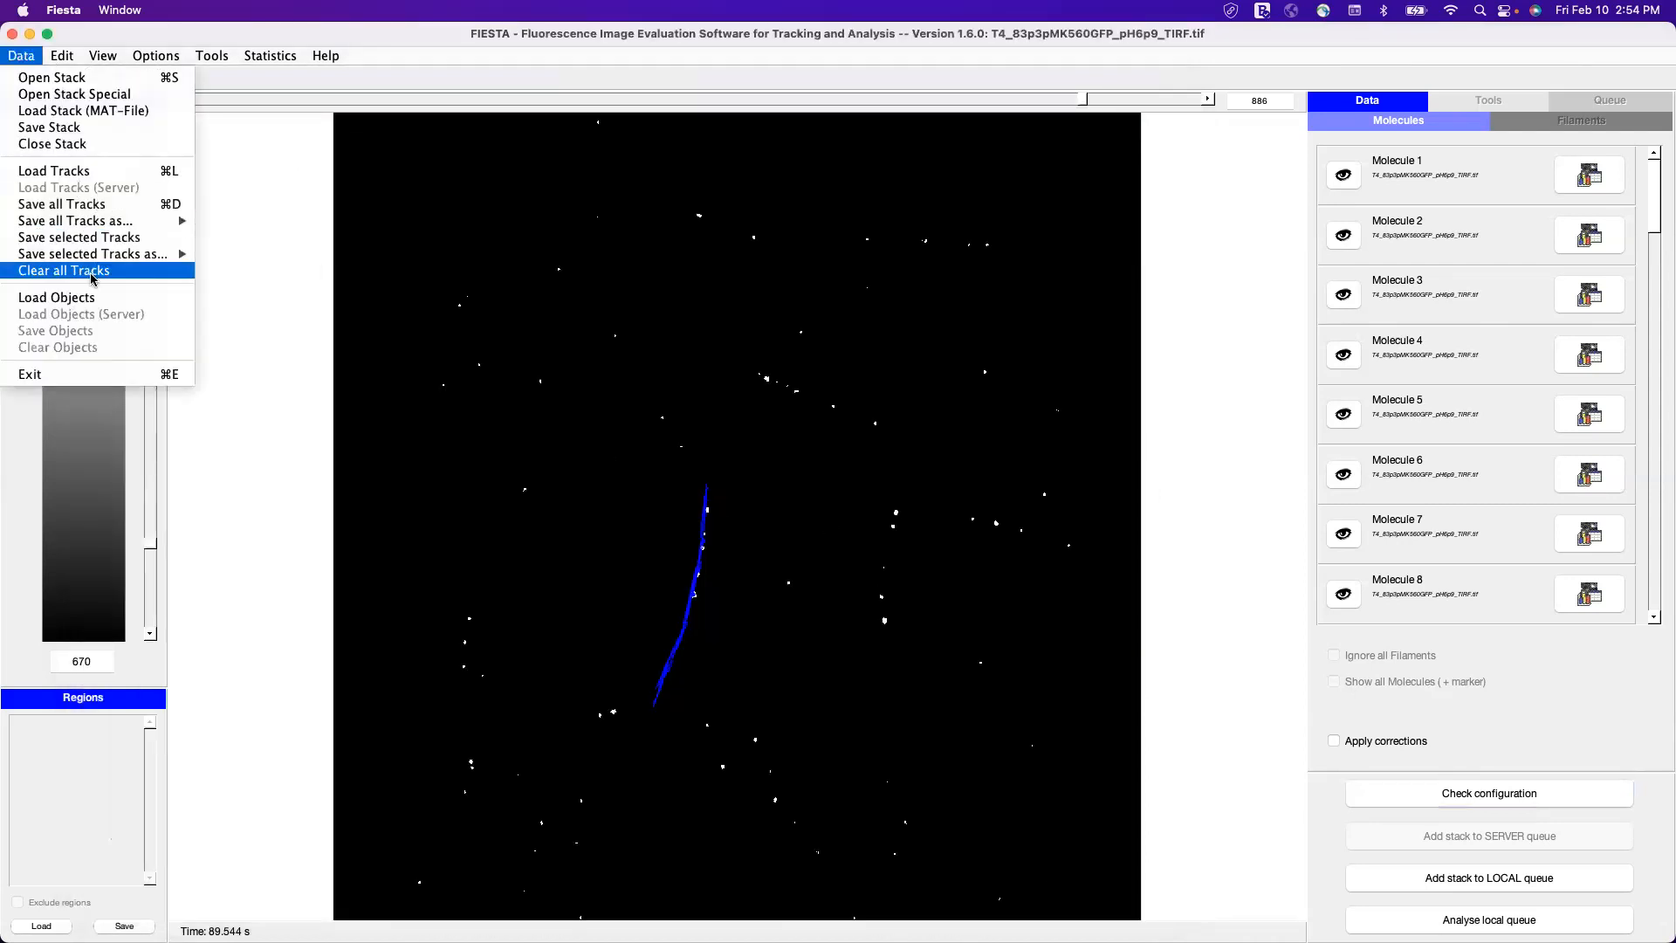
pyautogui.click(89, 272)
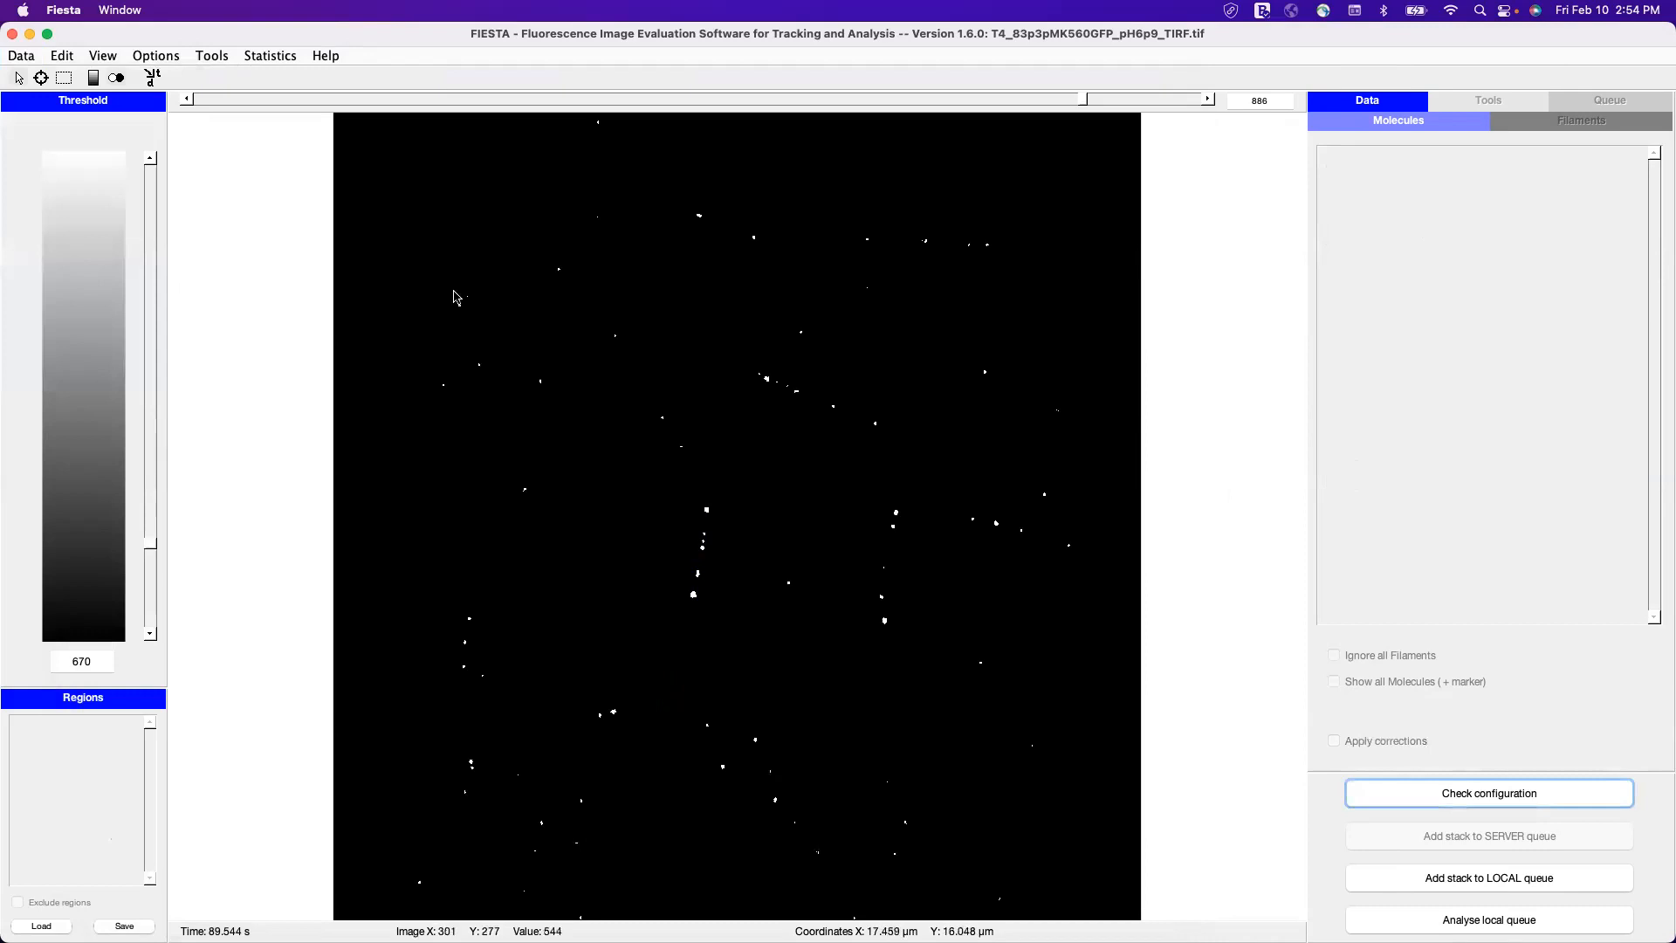
pyautogui.click(41, 77)
pyautogui.click(728, 485)
pyautogui.moveTo(728, 486)
pyautogui.mouseDown()
pyautogui.moveTo(699, 475)
pyautogui.moveTo(633, 686)
pyautogui.moveTo(685, 697)
pyautogui.moveTo(725, 540)
pyautogui.mouseUp()
pyautogui.moveTo(909, 416)
pyautogui.mouseDown()
pyautogui.moveTo(722, 355)
pyautogui.moveTo(774, 419)
pyautogui.moveTo(936, 450)
pyautogui.mouseUp()
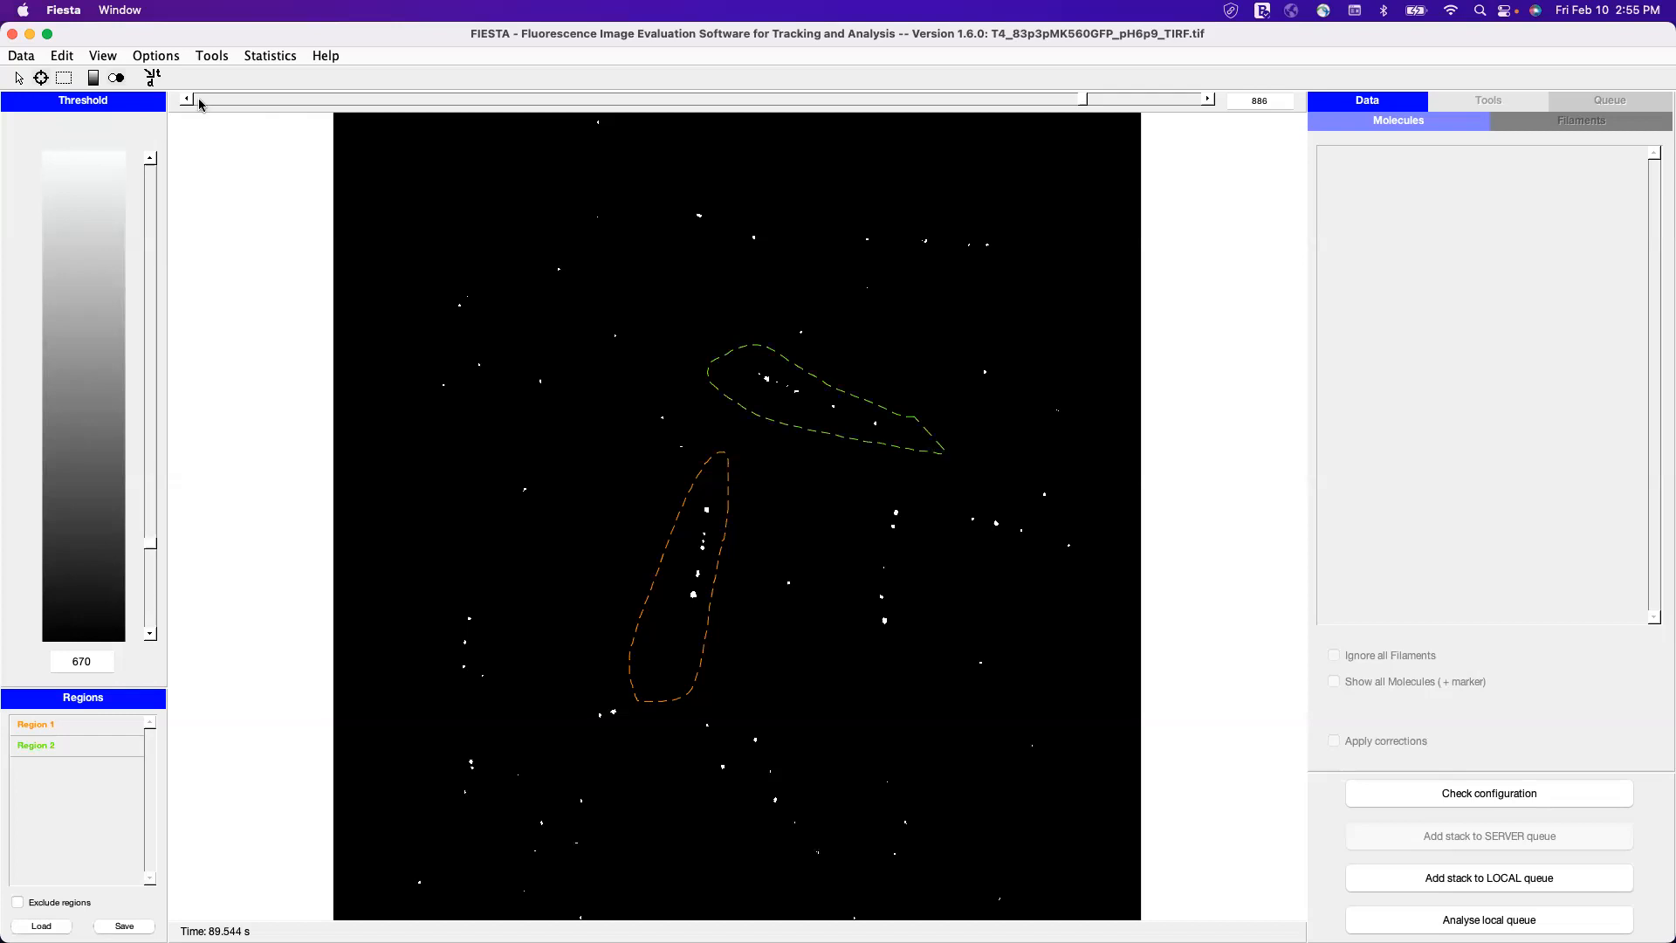
# Outline a small third region across the upper-left end of the diagonal region and move the stack to frame 134
pyautogui.click(1091, 98)
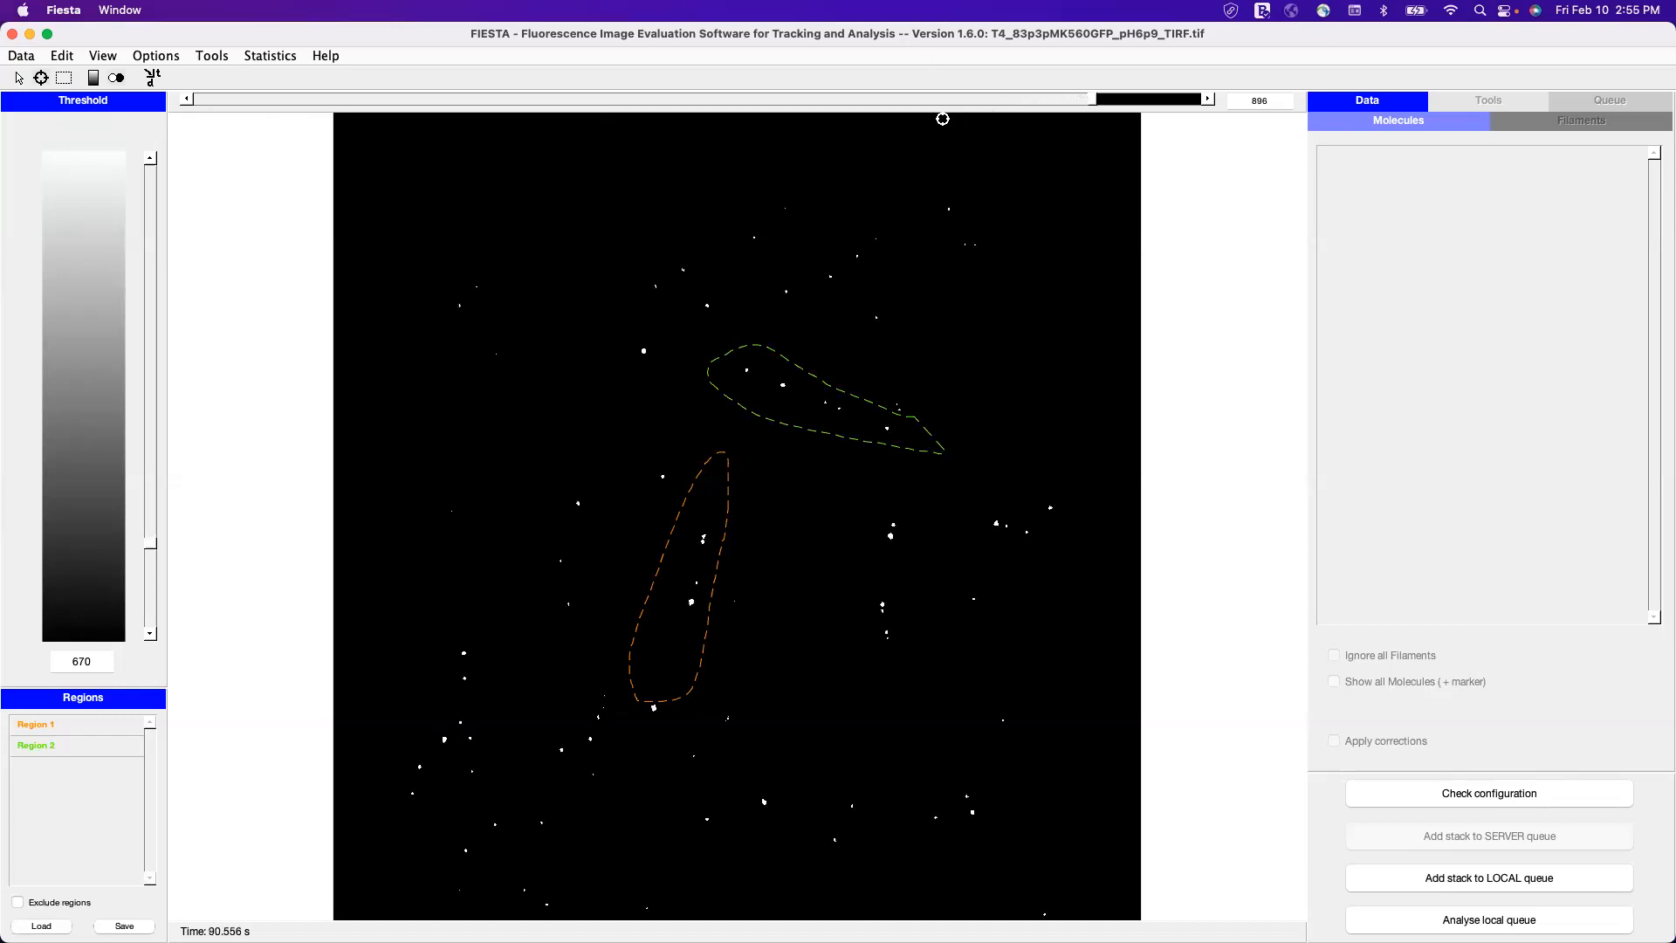
pyautogui.moveTo(1096, 98); pyautogui.dragTo(635, 143)
pyautogui.moveTo(760, 349)
pyautogui.mouseDown()
pyautogui.moveTo(673, 349)
pyautogui.moveTo(701, 385)
pyautogui.moveTo(739, 389)
pyautogui.mouseUp()
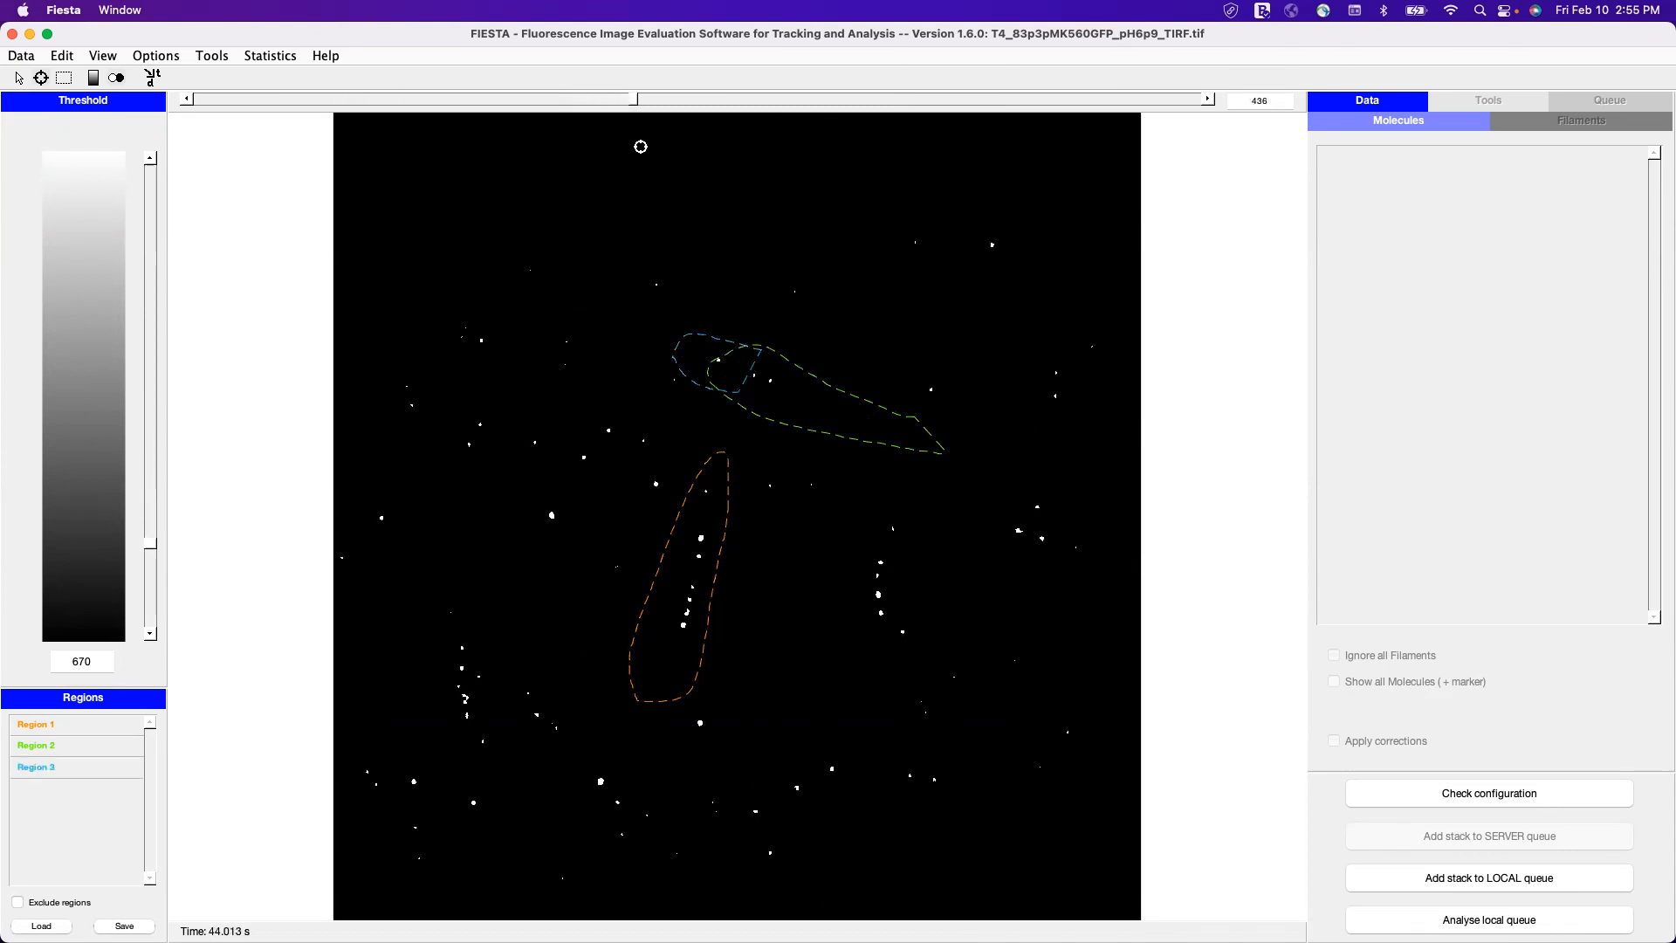
pyautogui.moveTo(621, 105); pyautogui.dragTo(986, 101)
pyautogui.moveTo(831, 138); pyautogui.dragTo(331, 204)
# Apply the tracking configuration and add the stack with its three regions to the local queue
pyautogui.click(1519, 796)
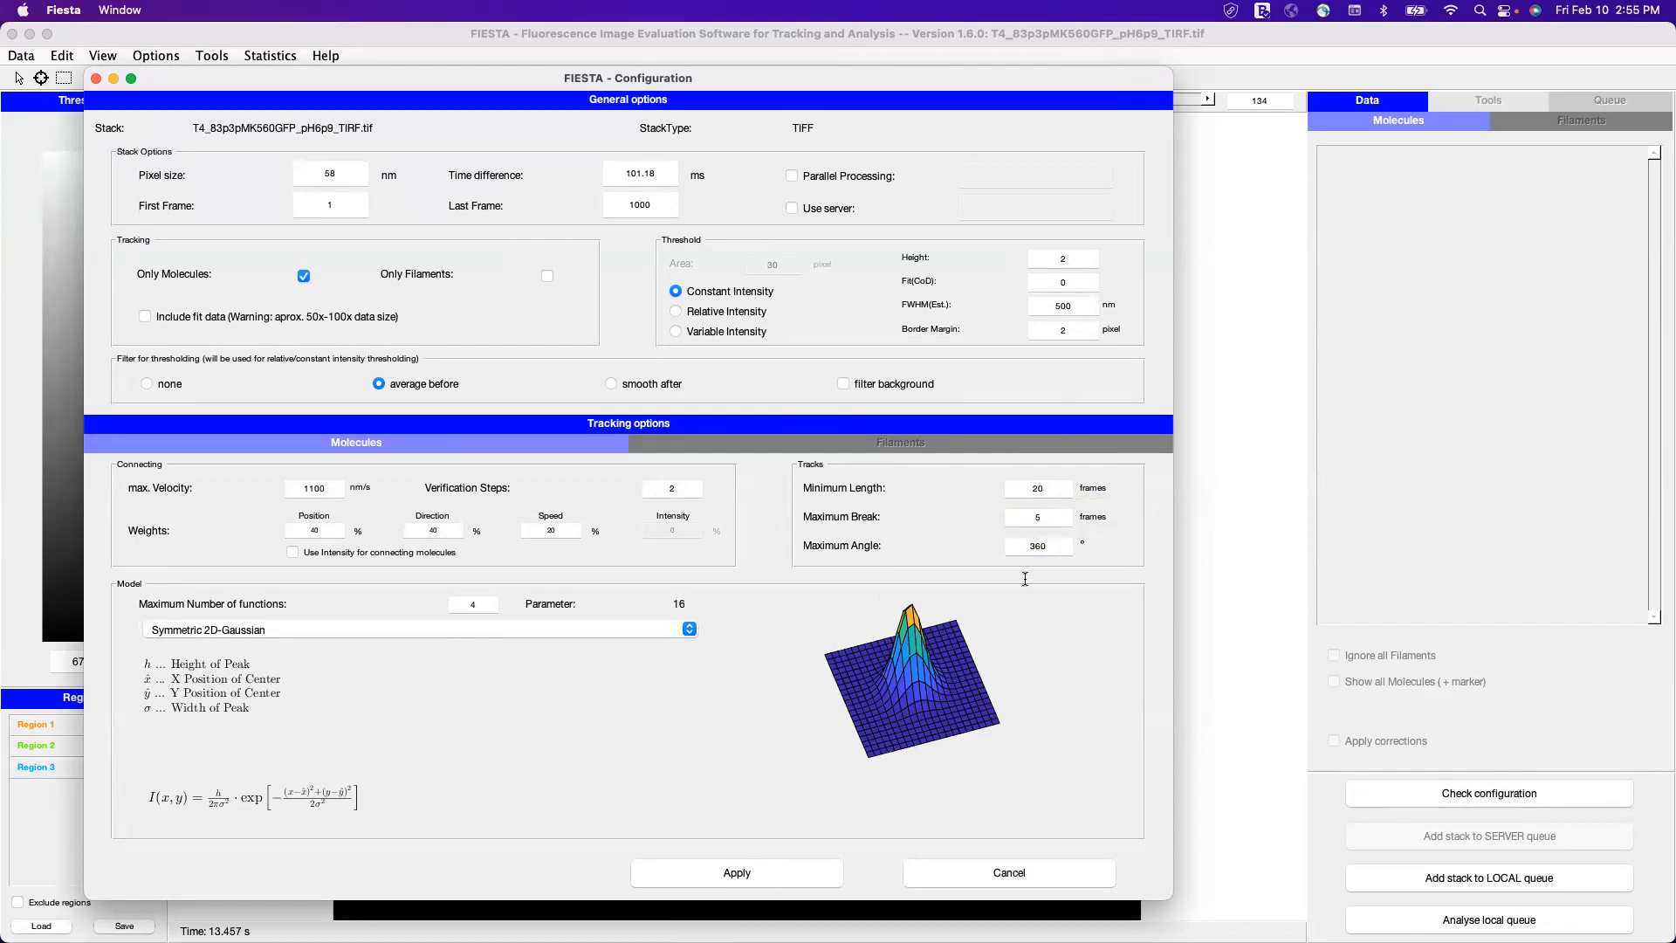
pyautogui.click(788, 869)
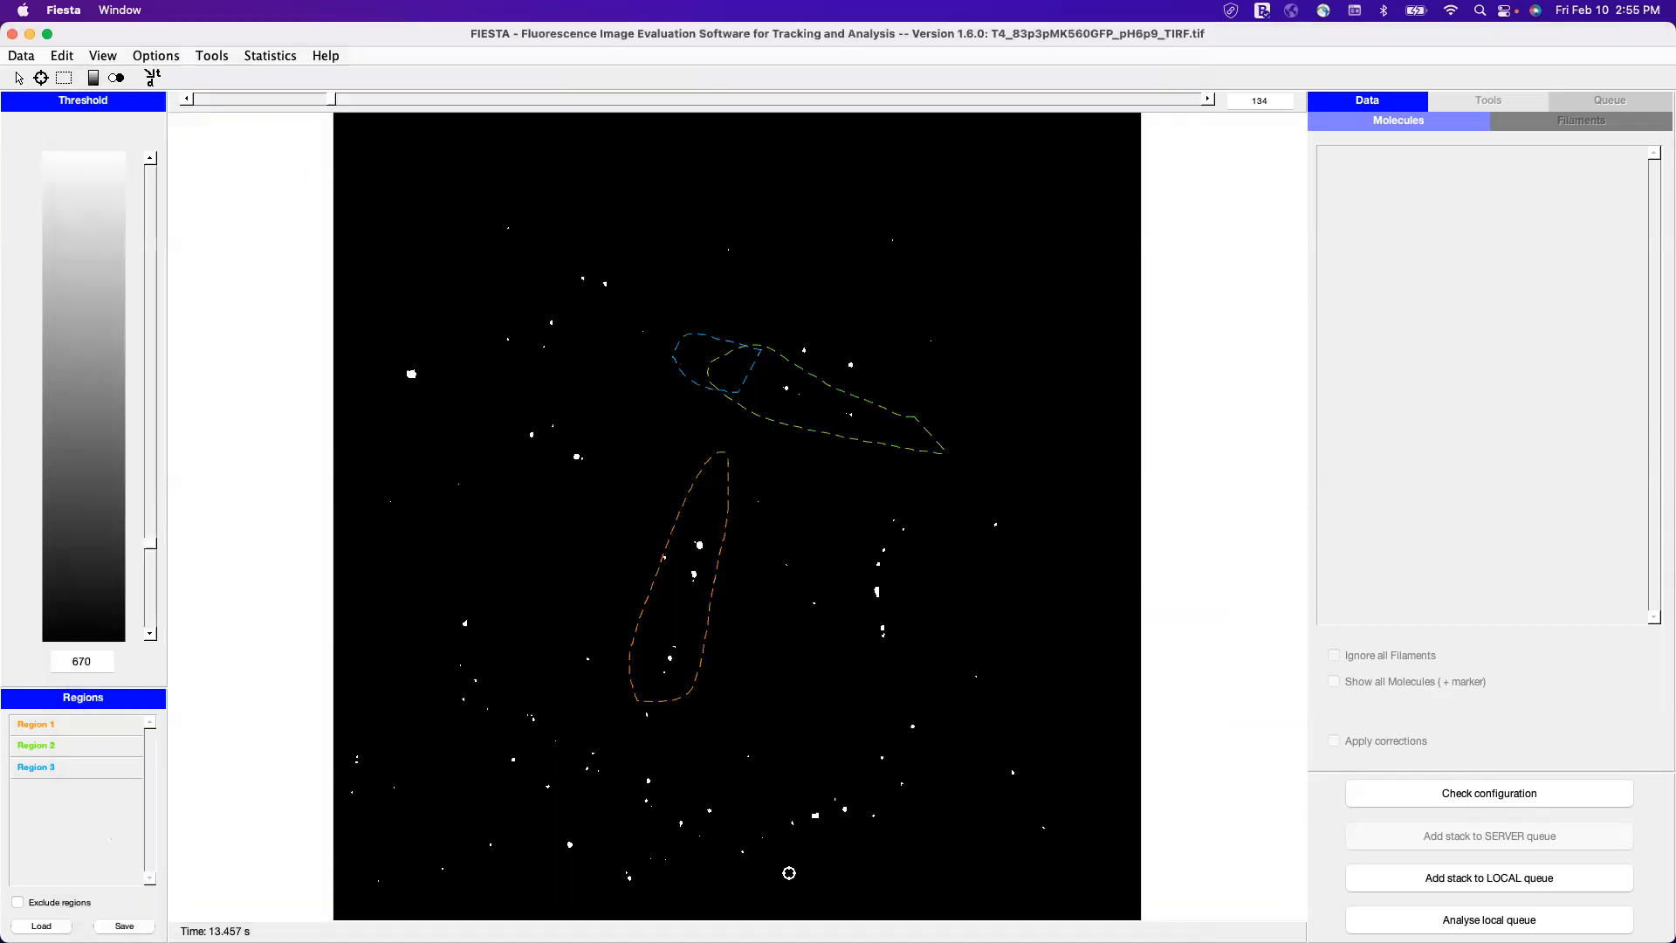
pyautogui.click(1460, 885)
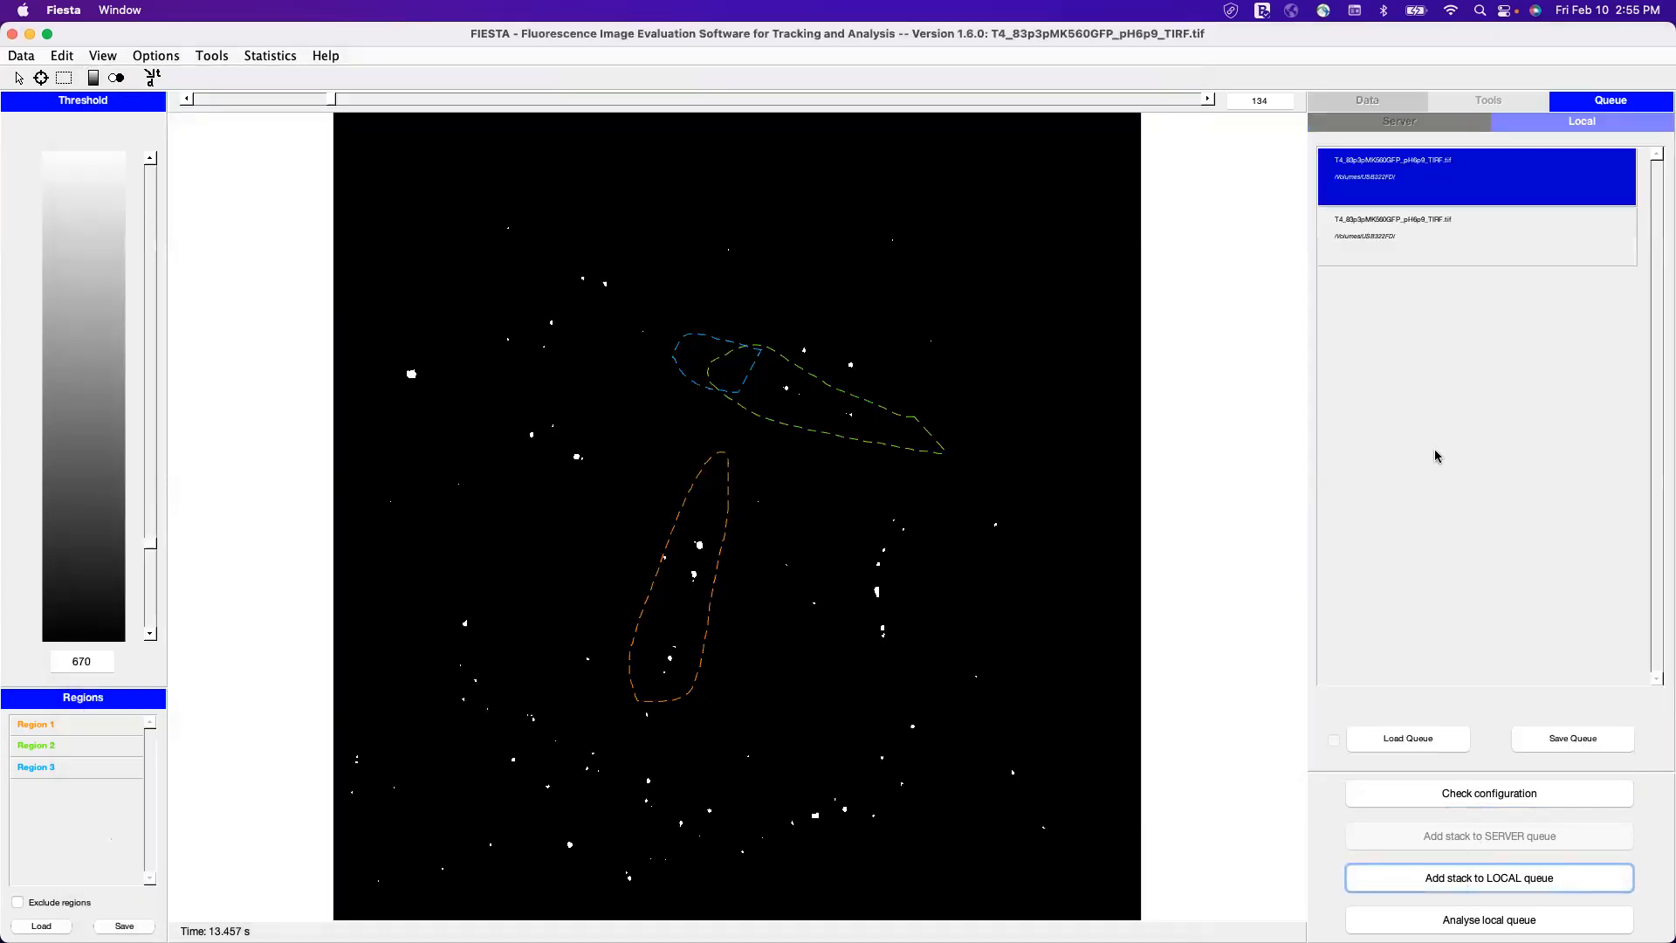
# Delete the second, duplicate T4 TIRF stack entry from the local queue and select the remaining entry
pyautogui.click(1445, 243)
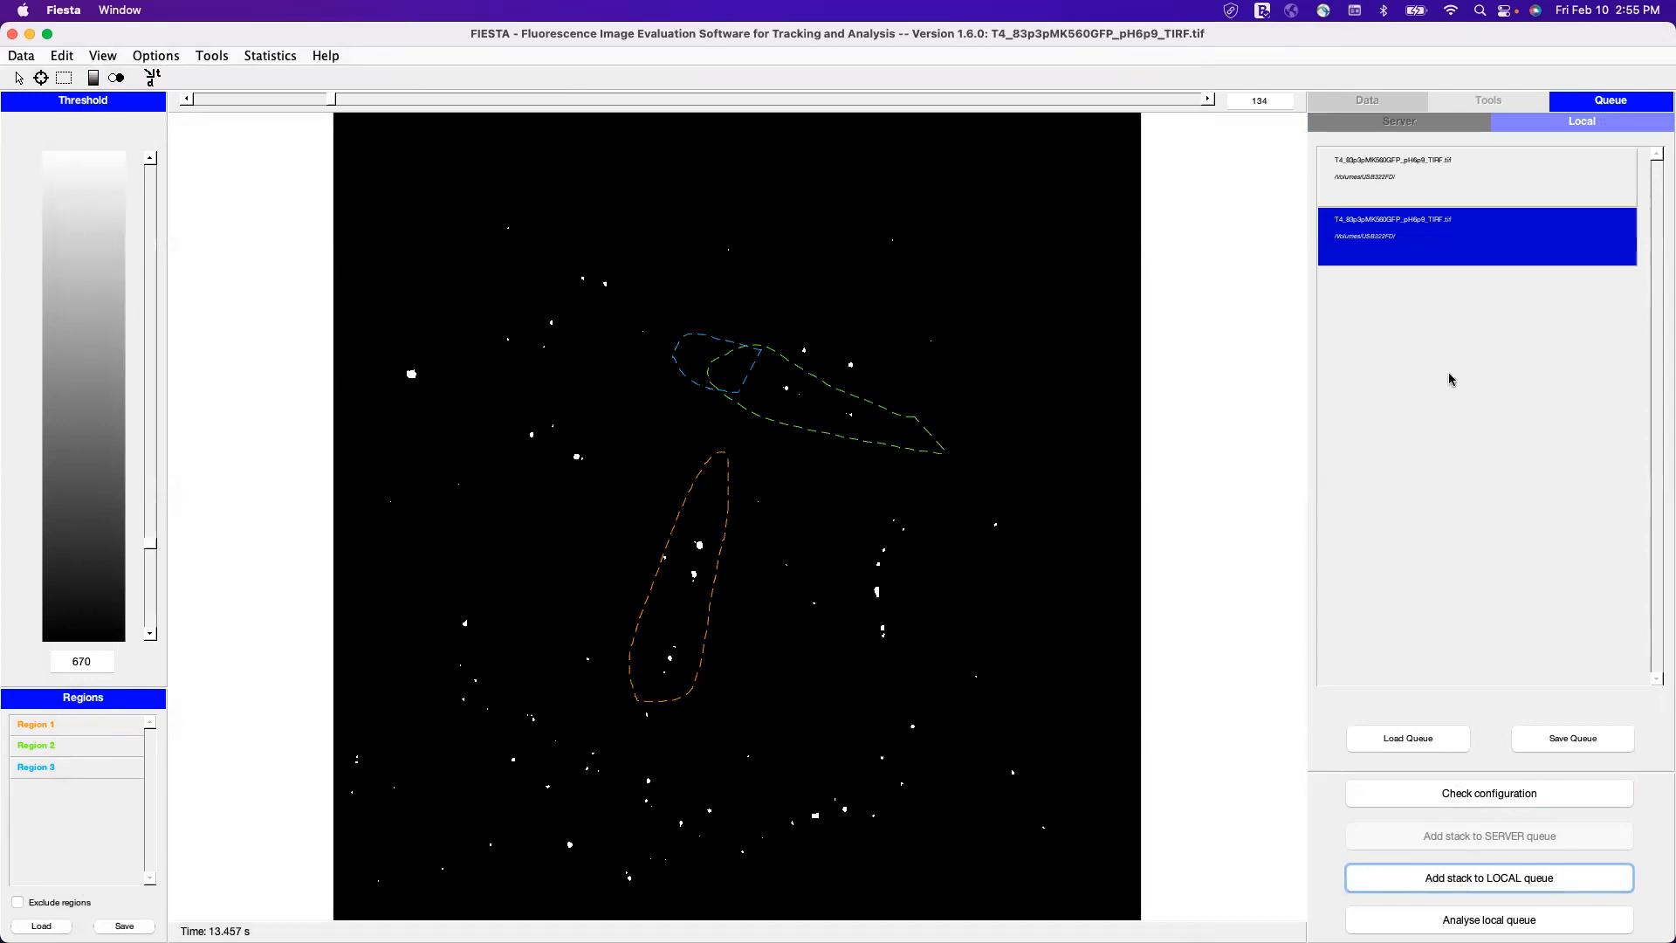
pyautogui.rightClick(1435, 253)
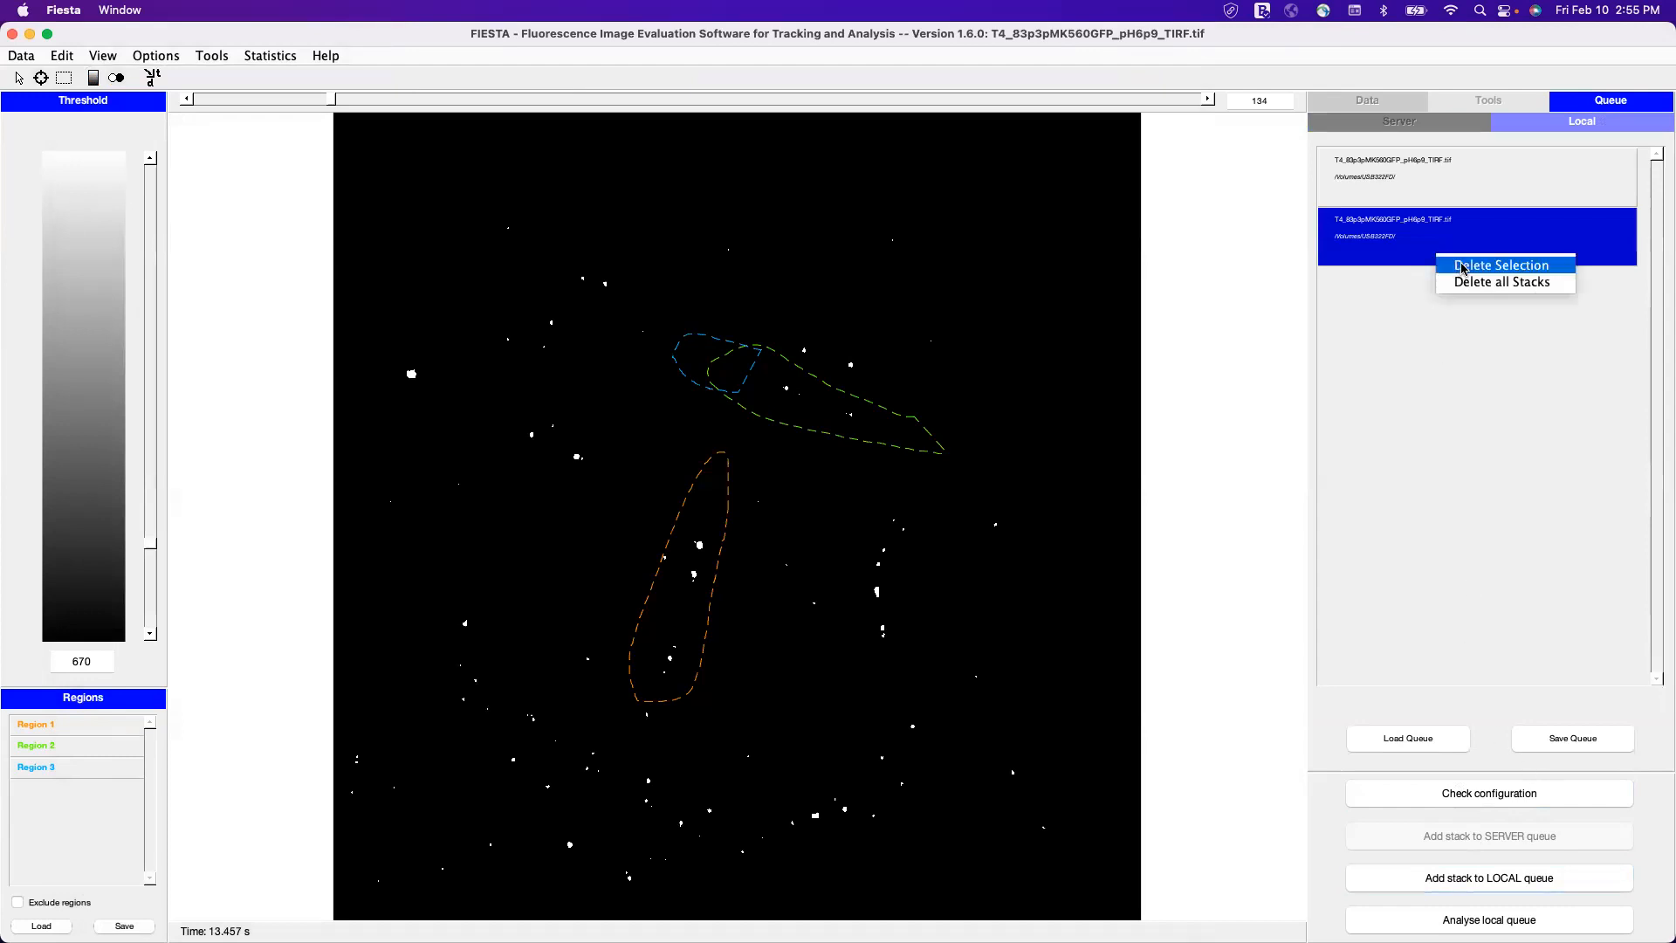
pyautogui.click(1464, 266)
pyautogui.click(1453, 162)
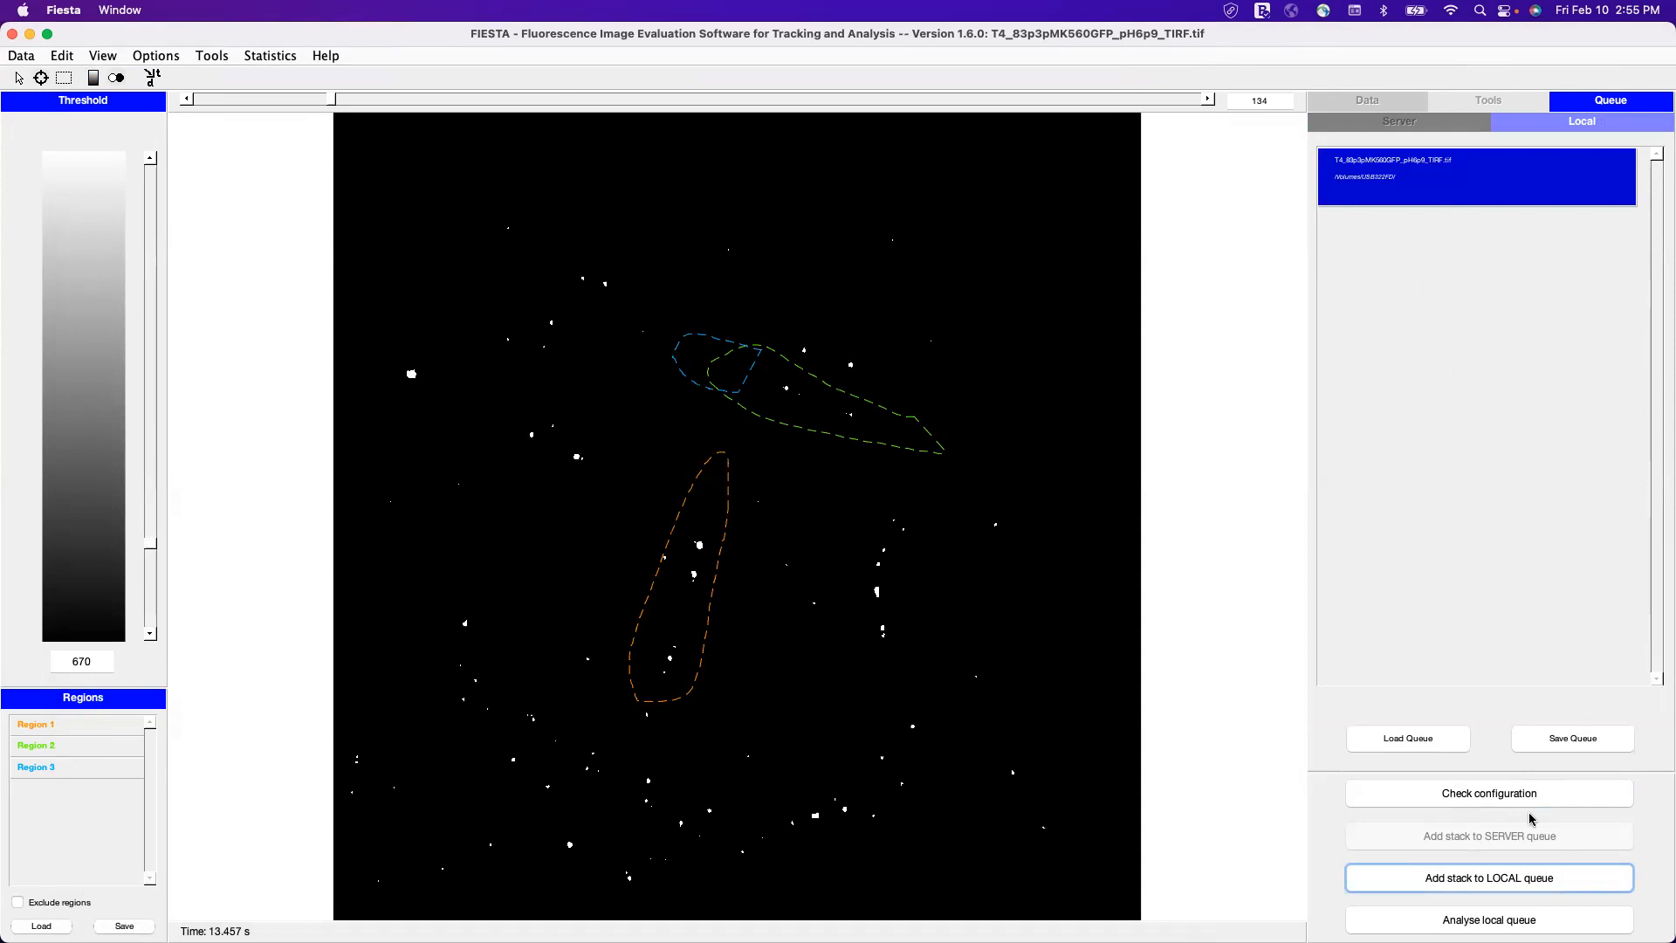
# Start analysing the local queue, reposition the progress window beside the regions, and cancel the tracking run
pyautogui.click(1509, 918)
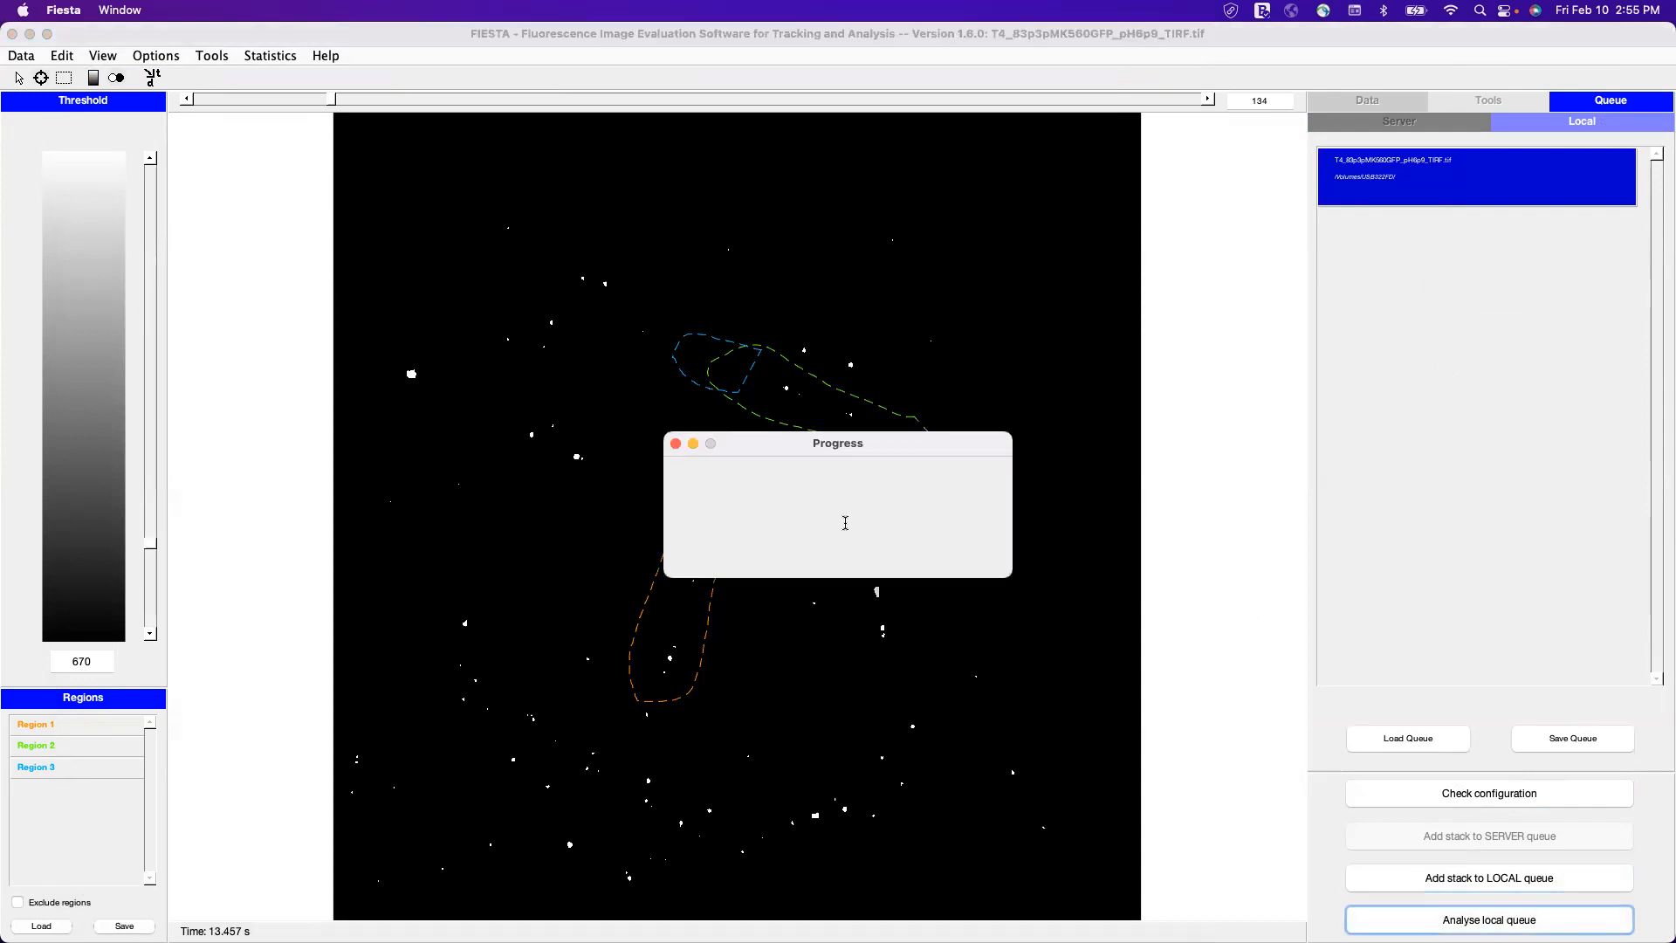
pyautogui.moveTo(892, 447); pyautogui.dragTo(846, 397)
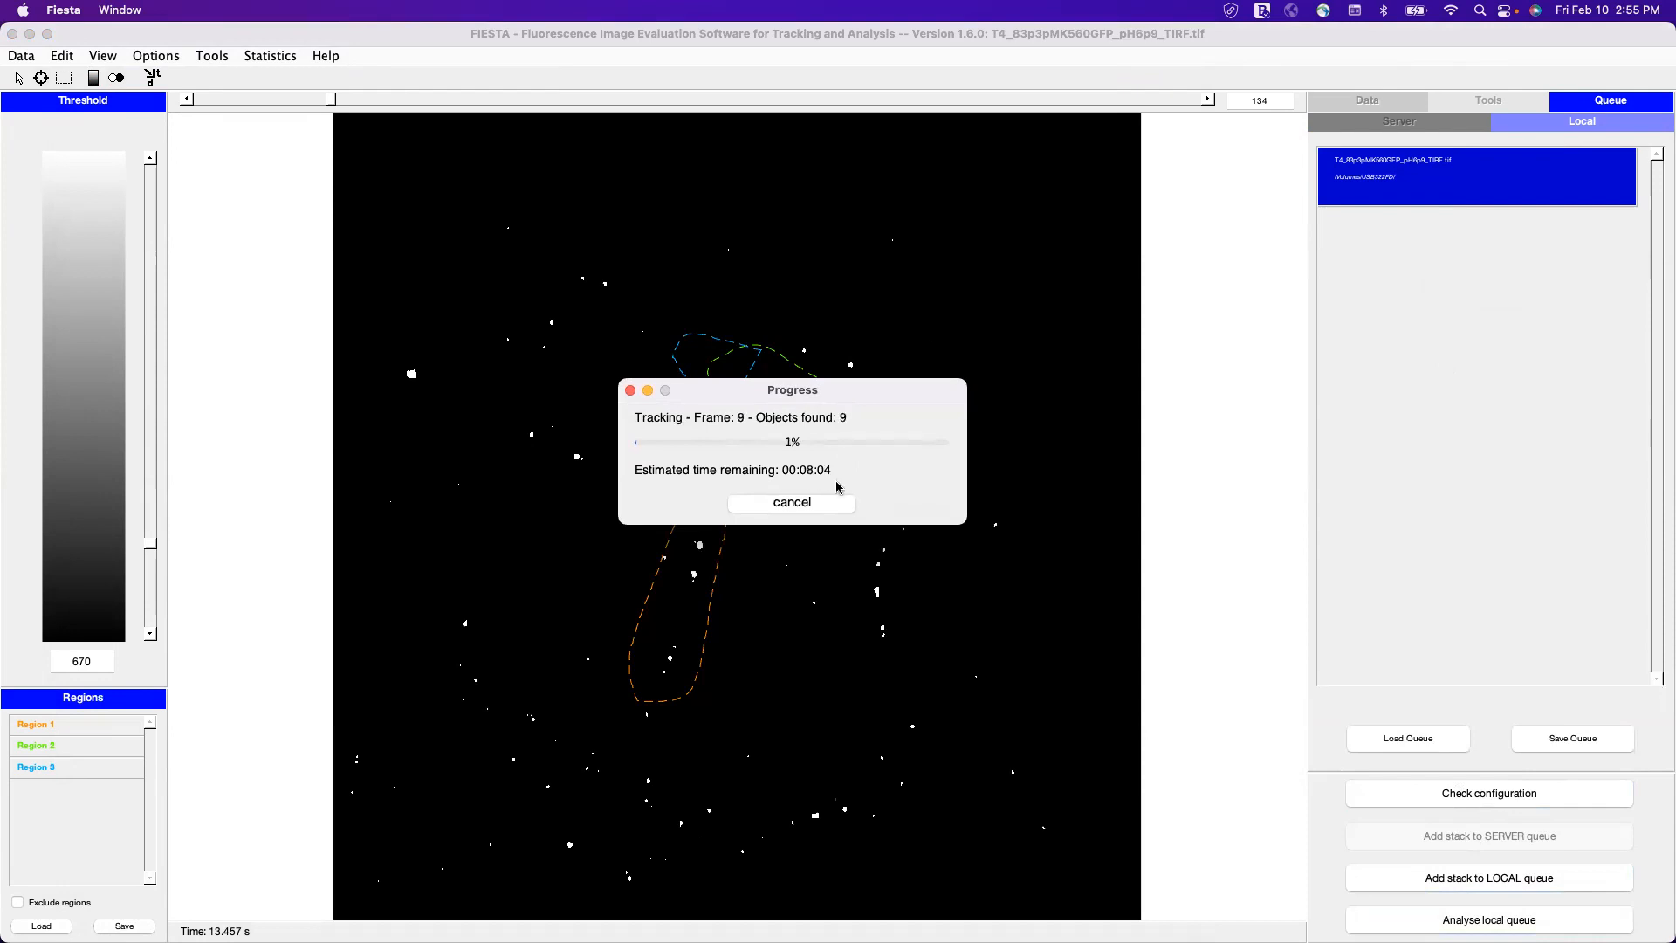
pyautogui.moveTo(849, 392); pyautogui.dragTo(1151, 513)
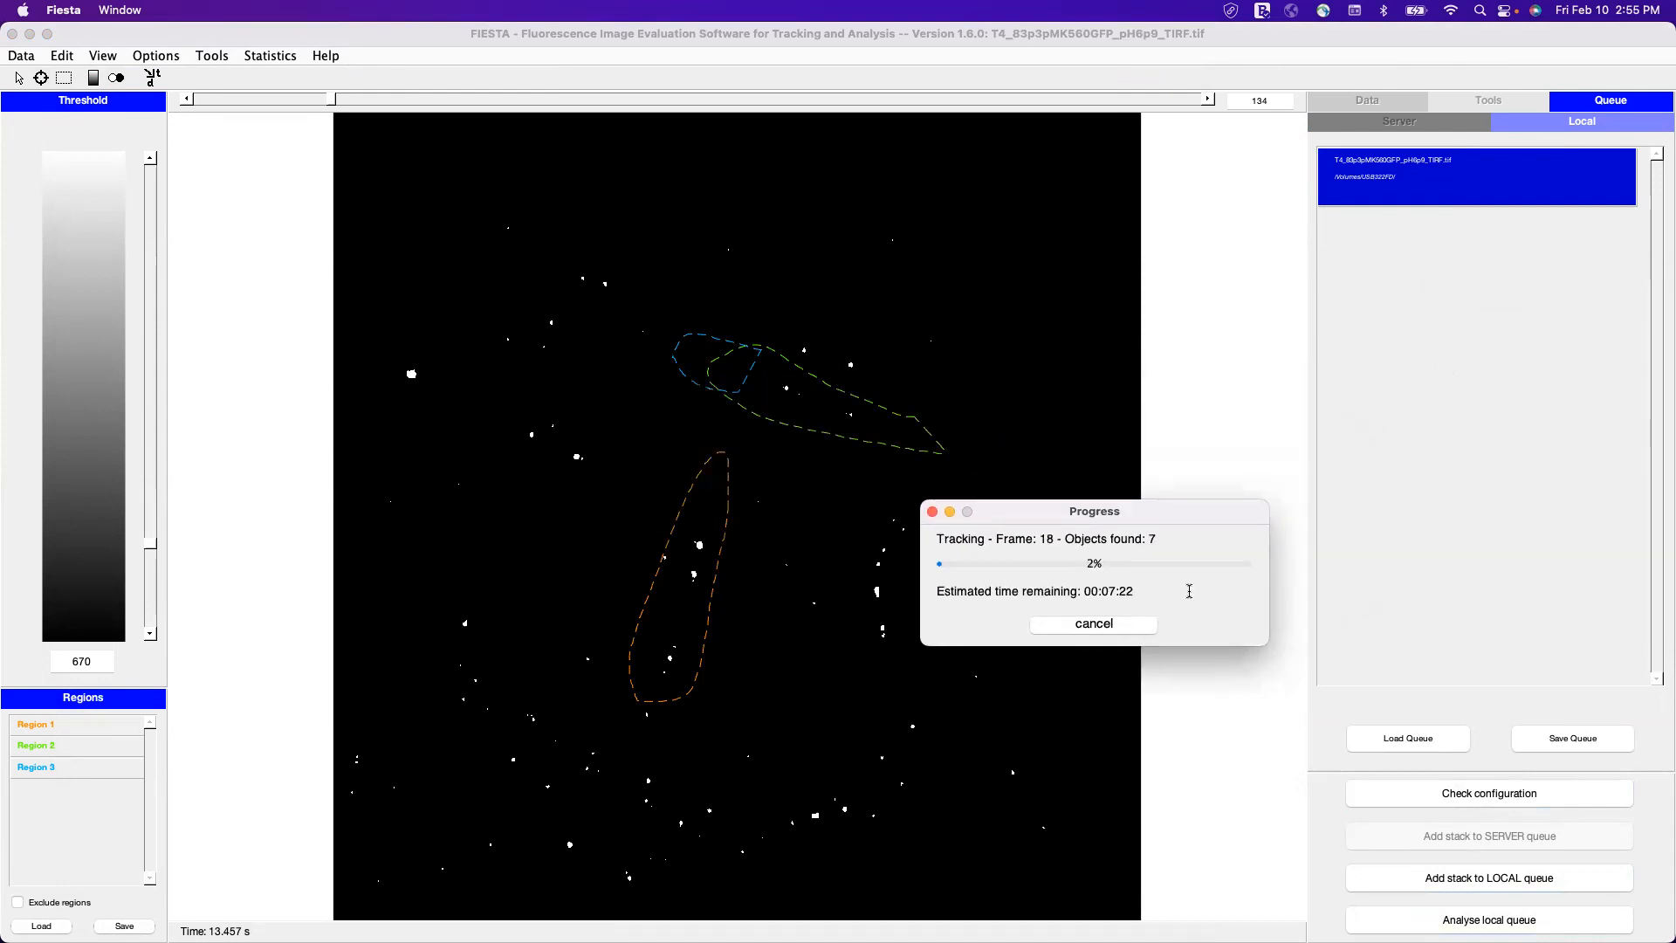
pyautogui.moveTo(1182, 515); pyautogui.dragTo(1151, 484)
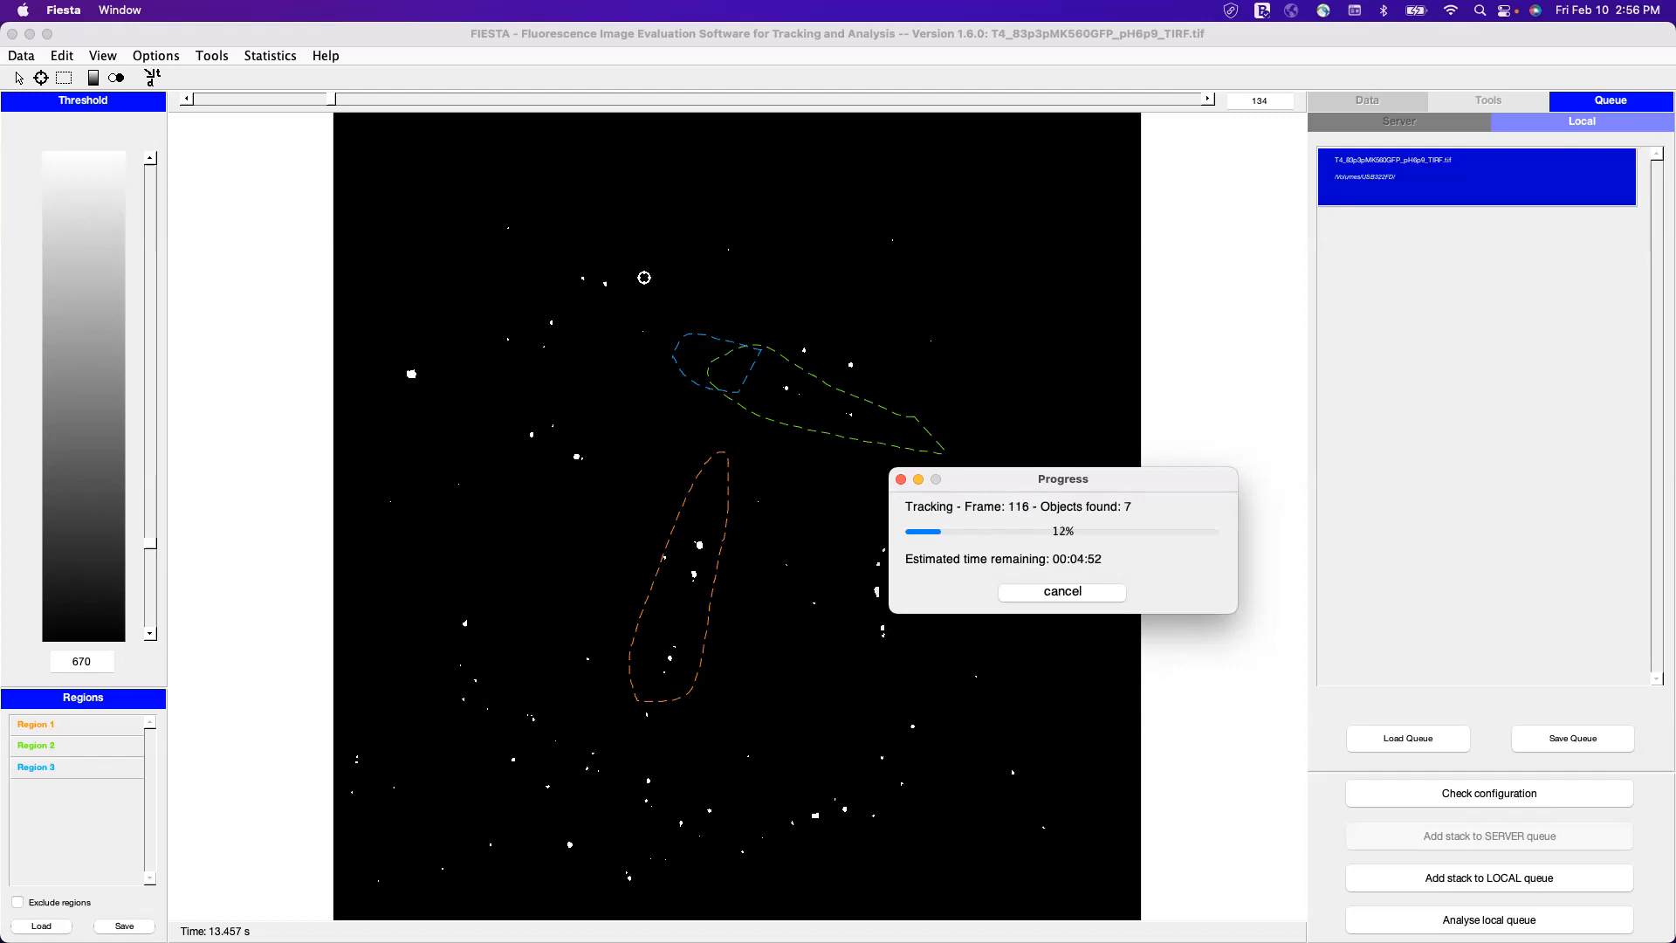
pyautogui.moveTo(1133, 511); pyautogui.dragTo(1118, 509)
pyautogui.moveTo(1163, 479); pyautogui.dragTo(1140, 474)
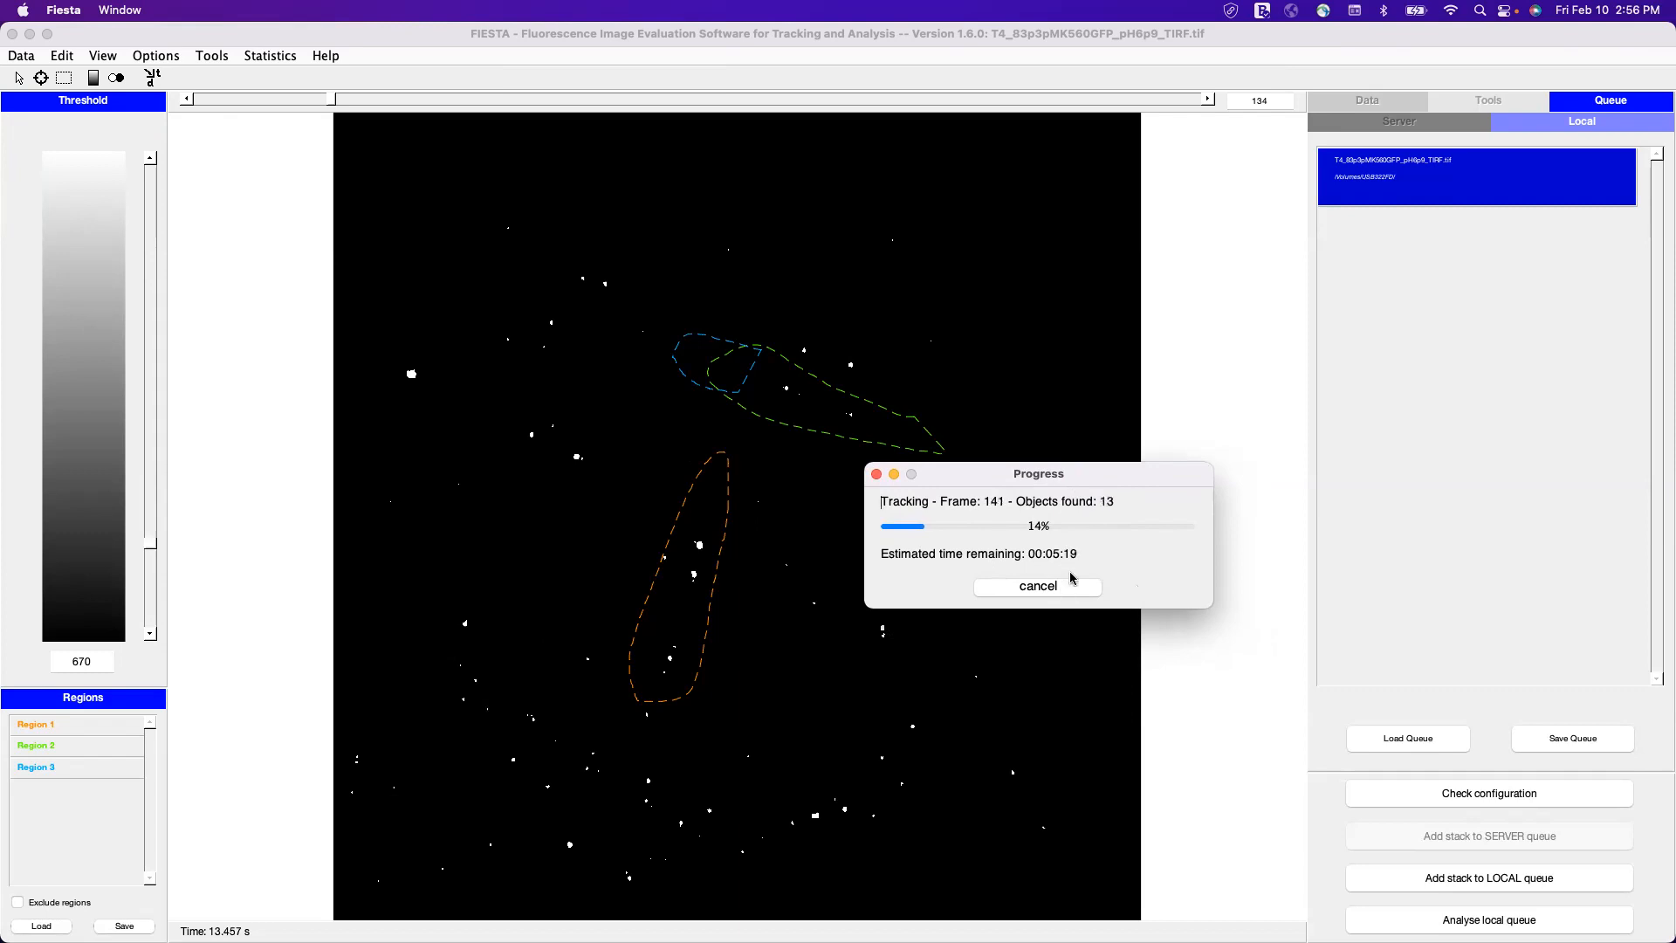
pyautogui.moveTo(1112, 479); pyautogui.dragTo(1065, 445)
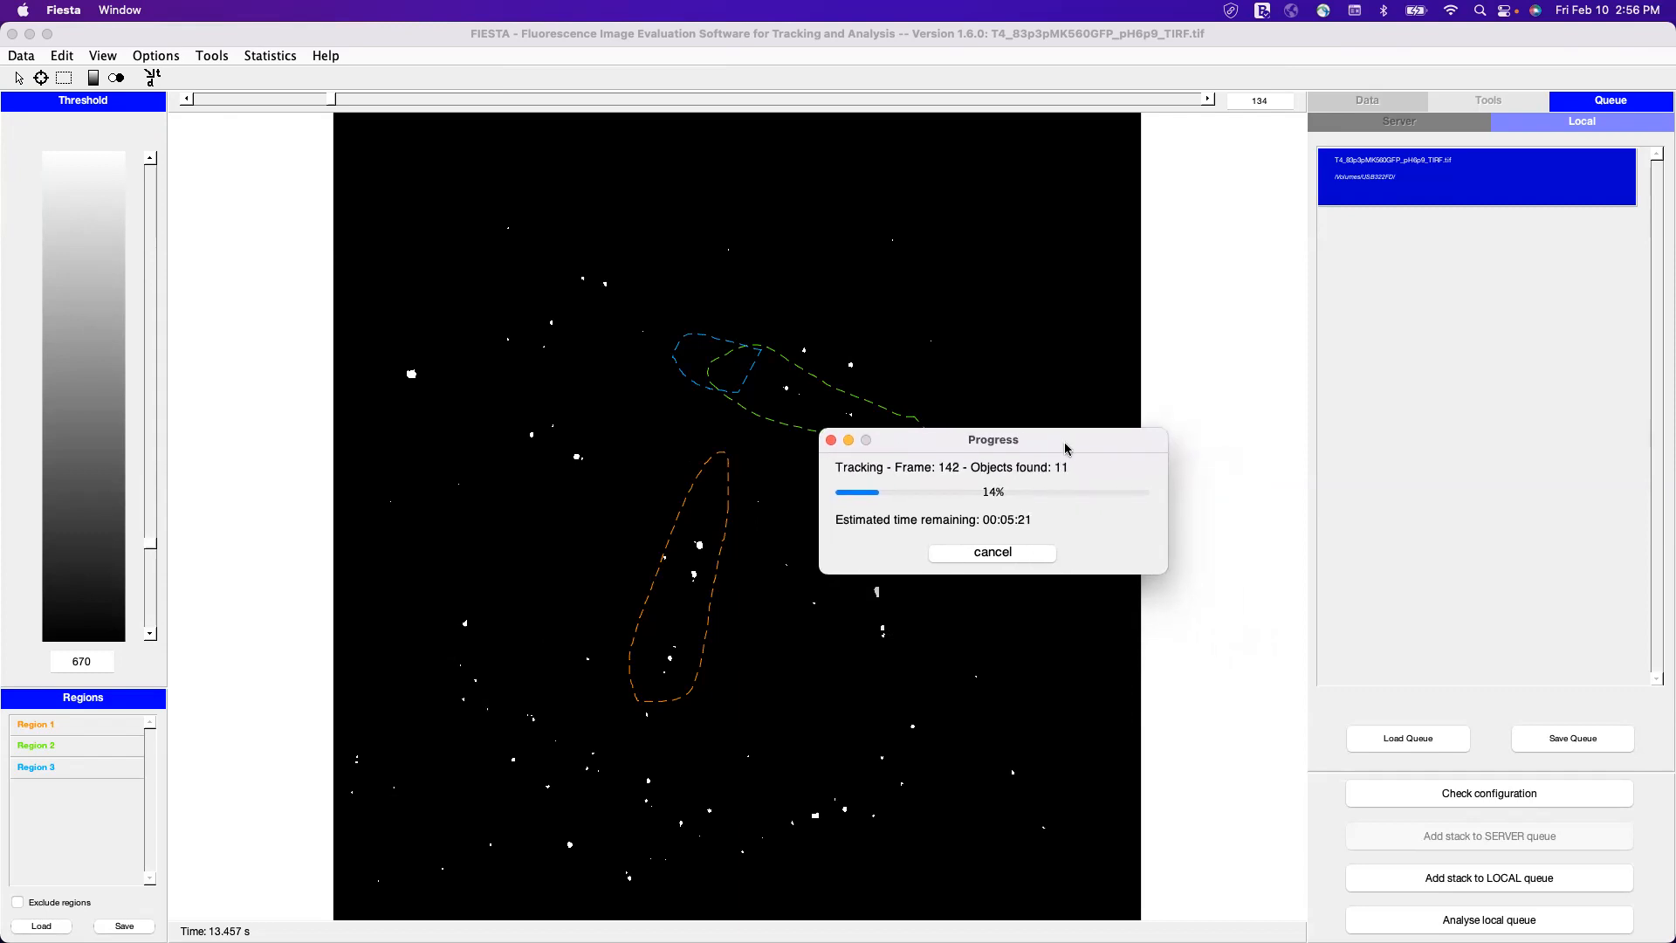
pyautogui.click(1018, 555)
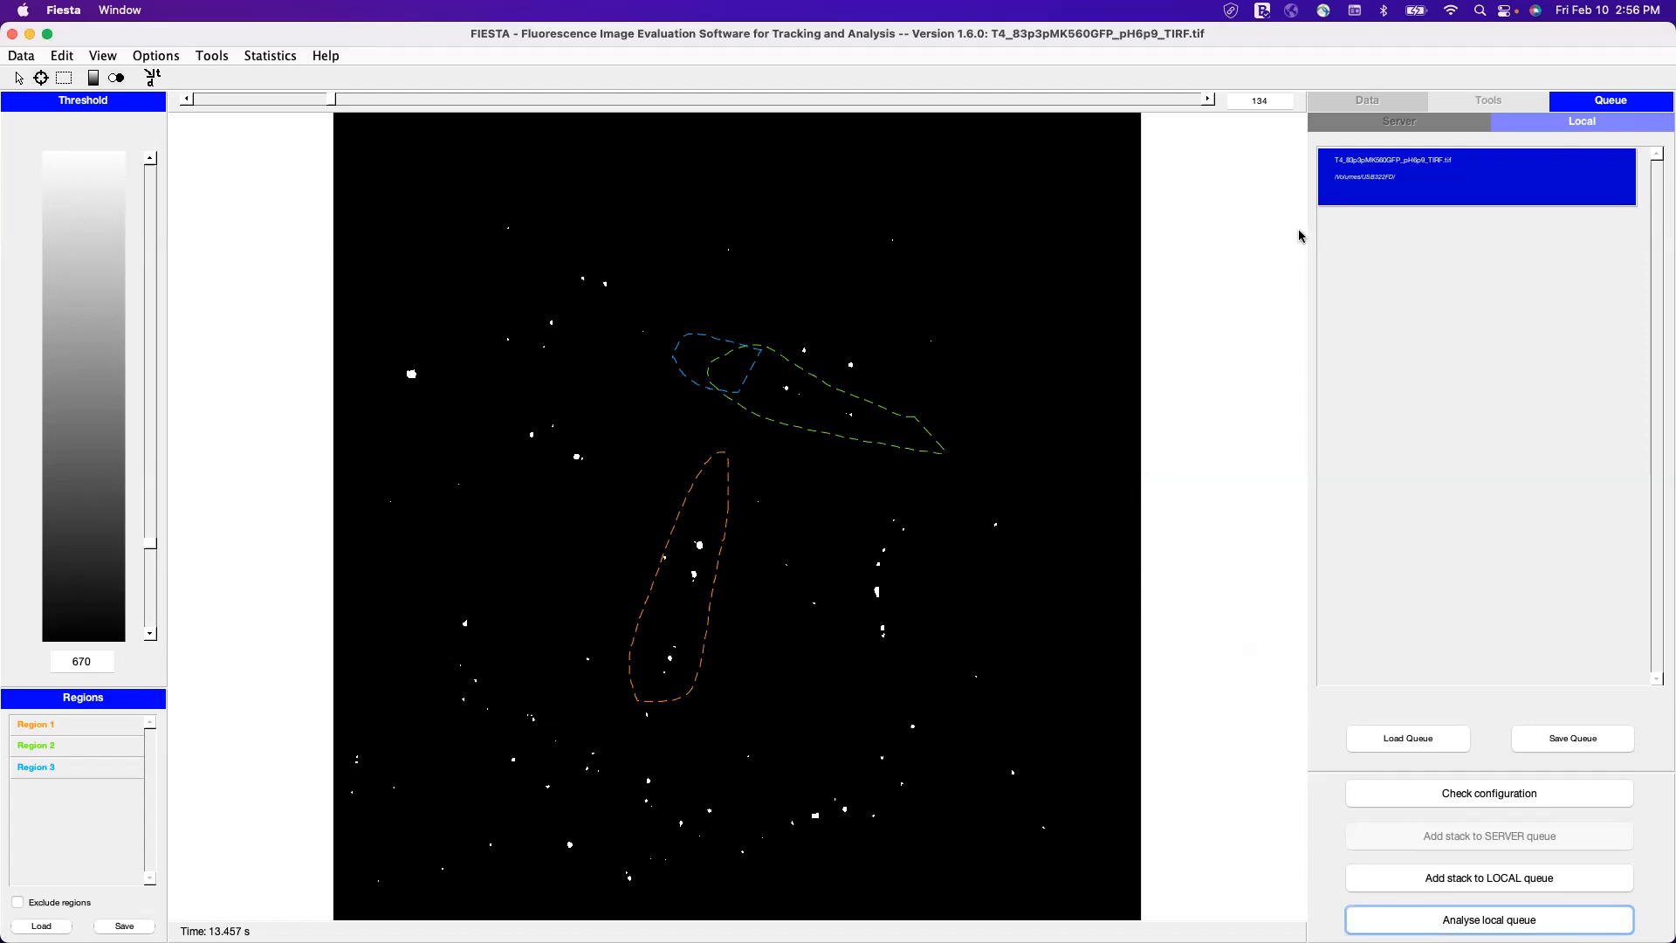
# Restart the local queue analysis, bring its progress window back in front of the image, and cancel the run
pyautogui.click(1490, 920)
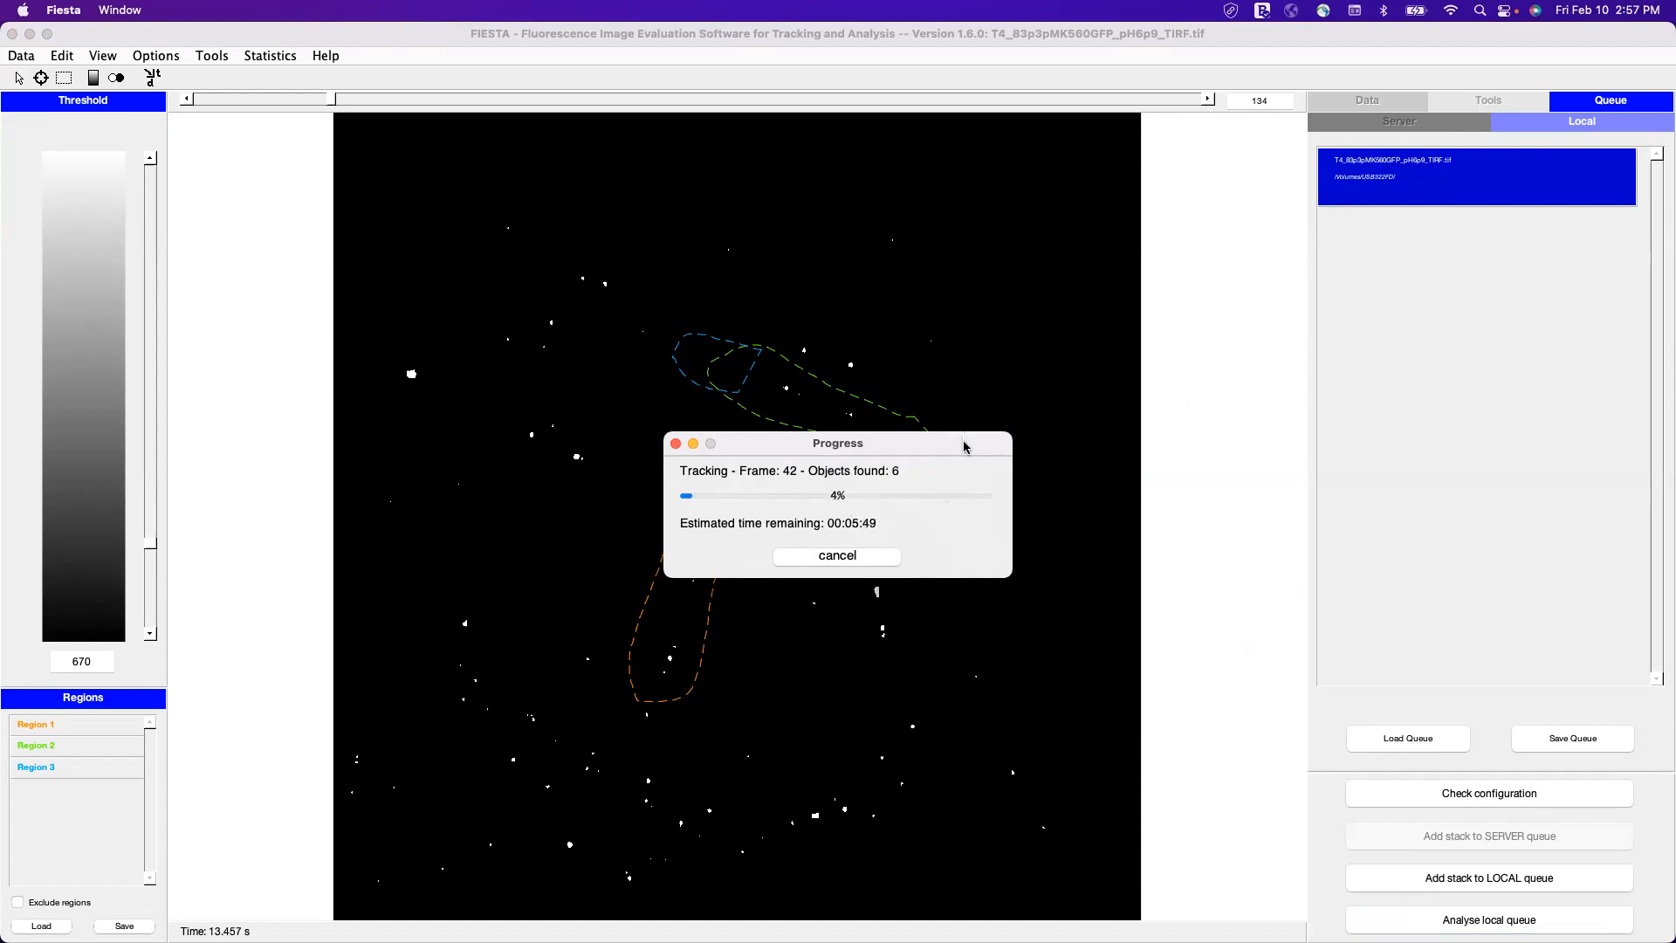
pyautogui.moveTo(962, 442); pyautogui.dragTo(966, 420)
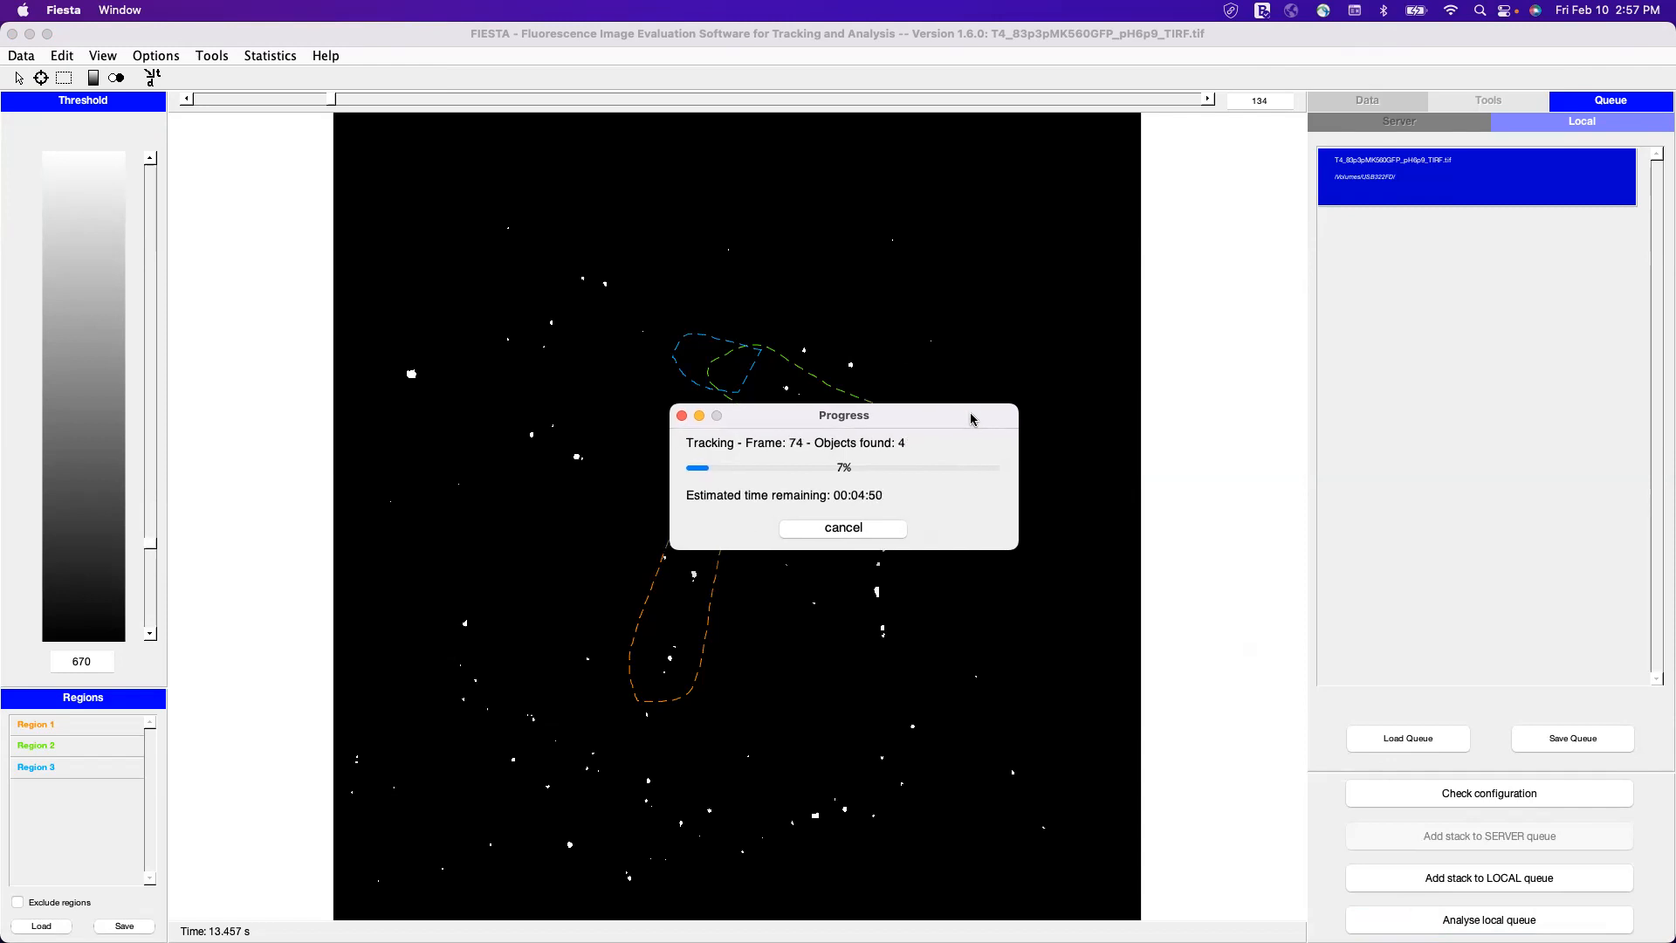
pyautogui.click(1481, 100)
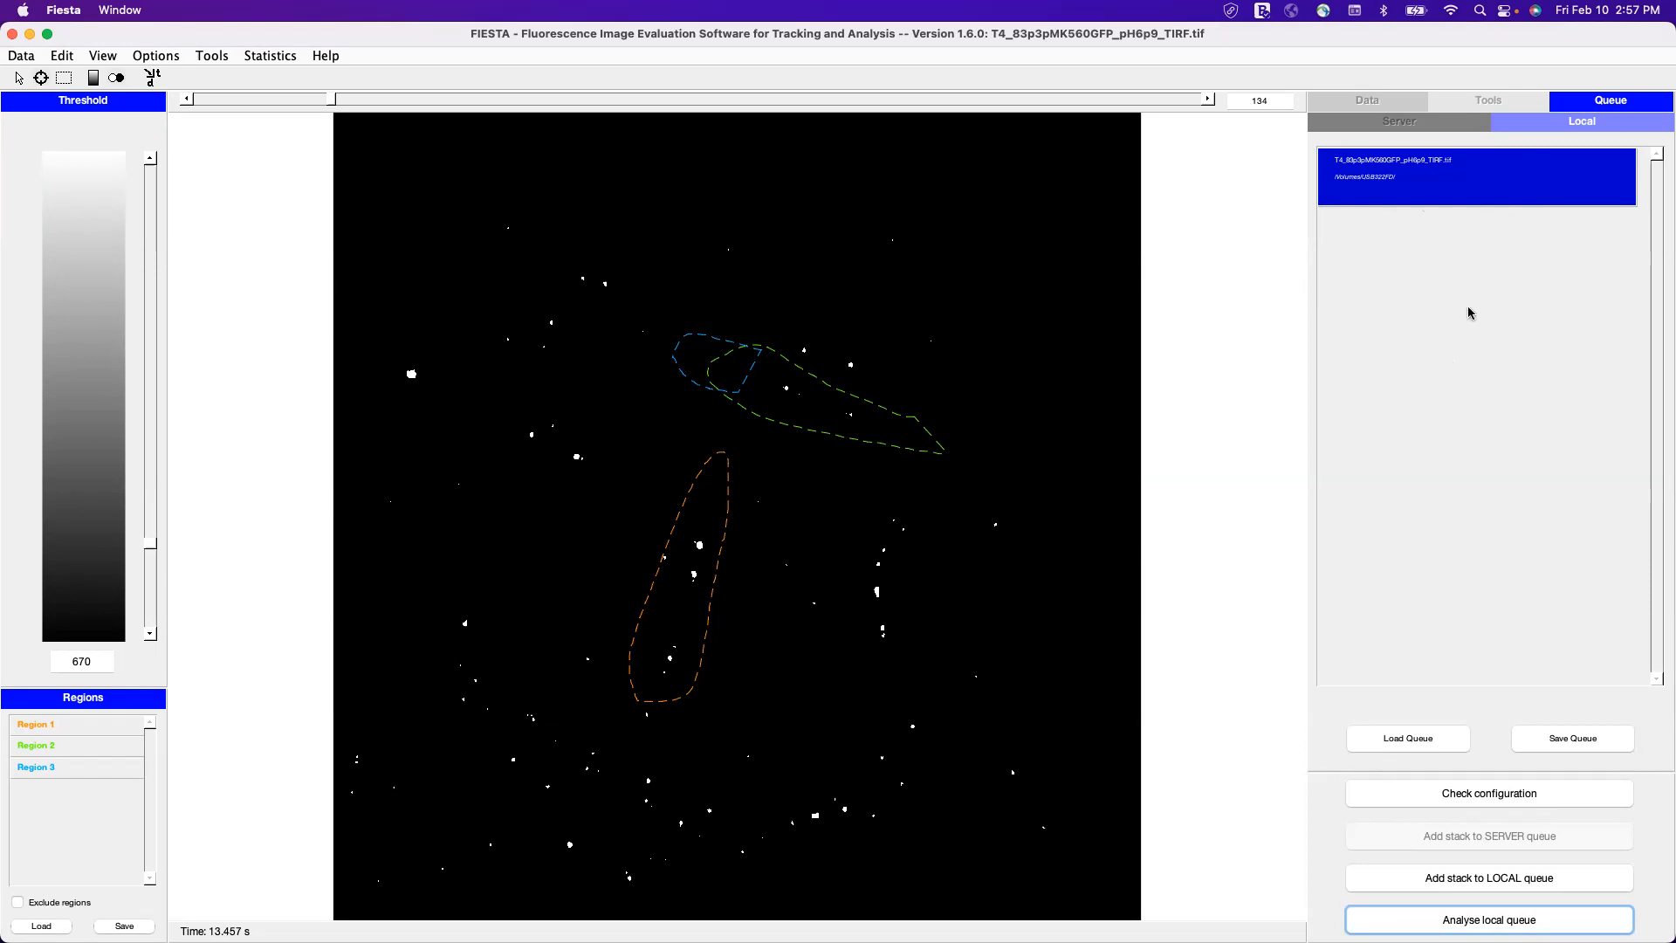
pyautogui.click(1438, 224)
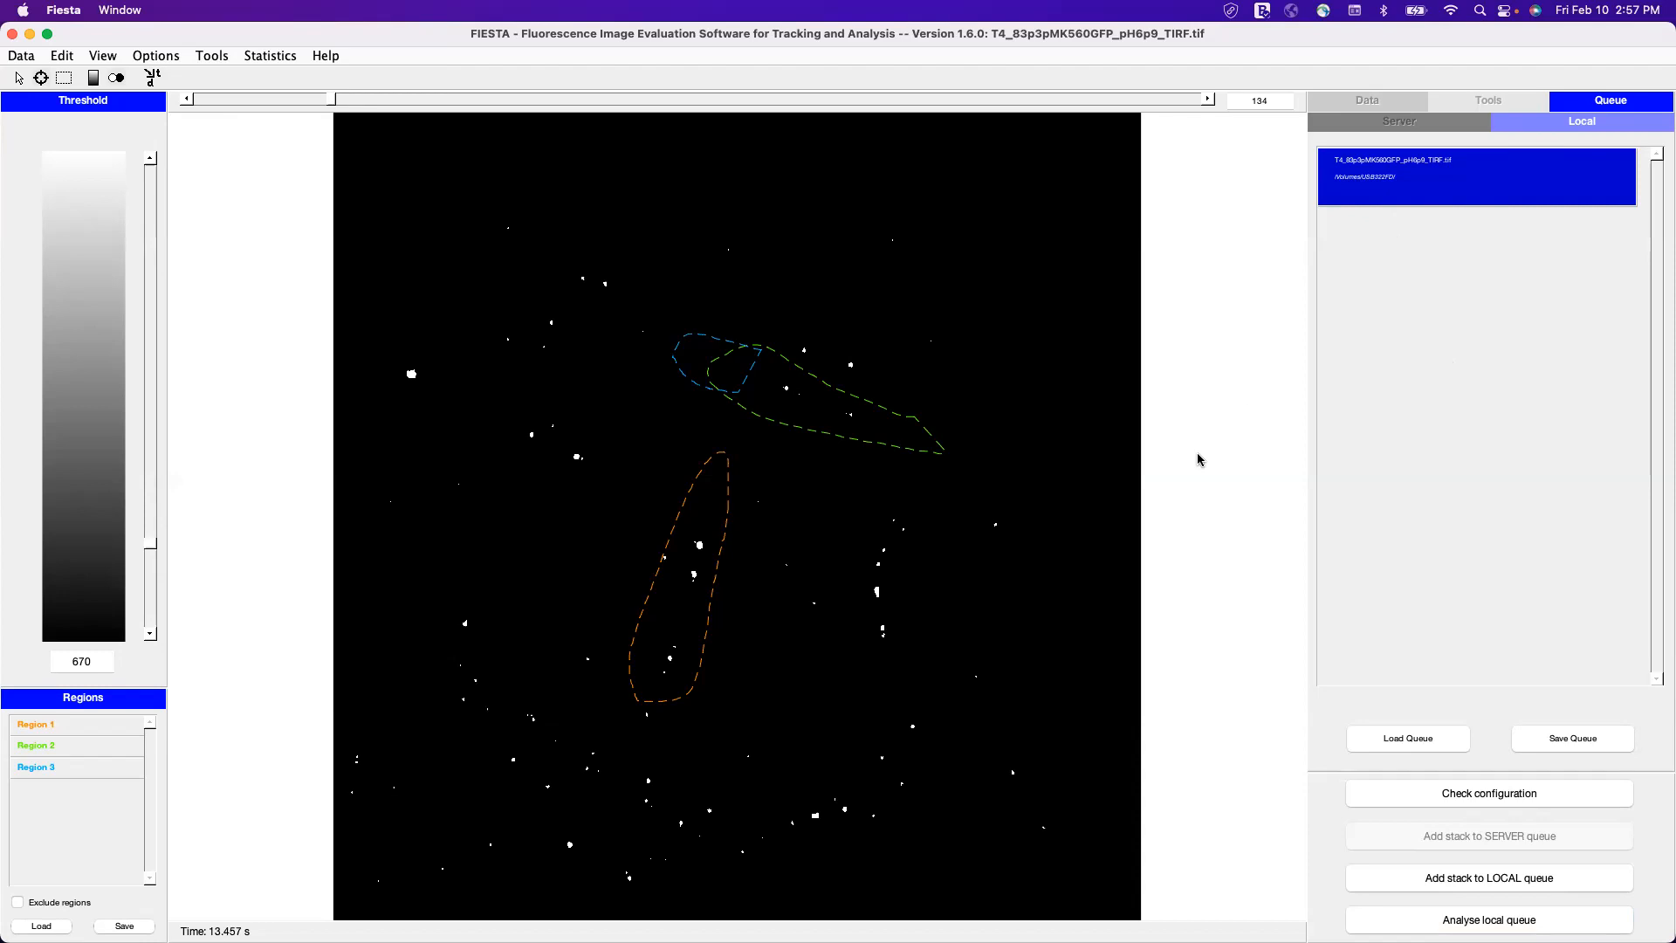
pyautogui.hotkey('ctrl', 'Up')
pyautogui.click(923, 294)
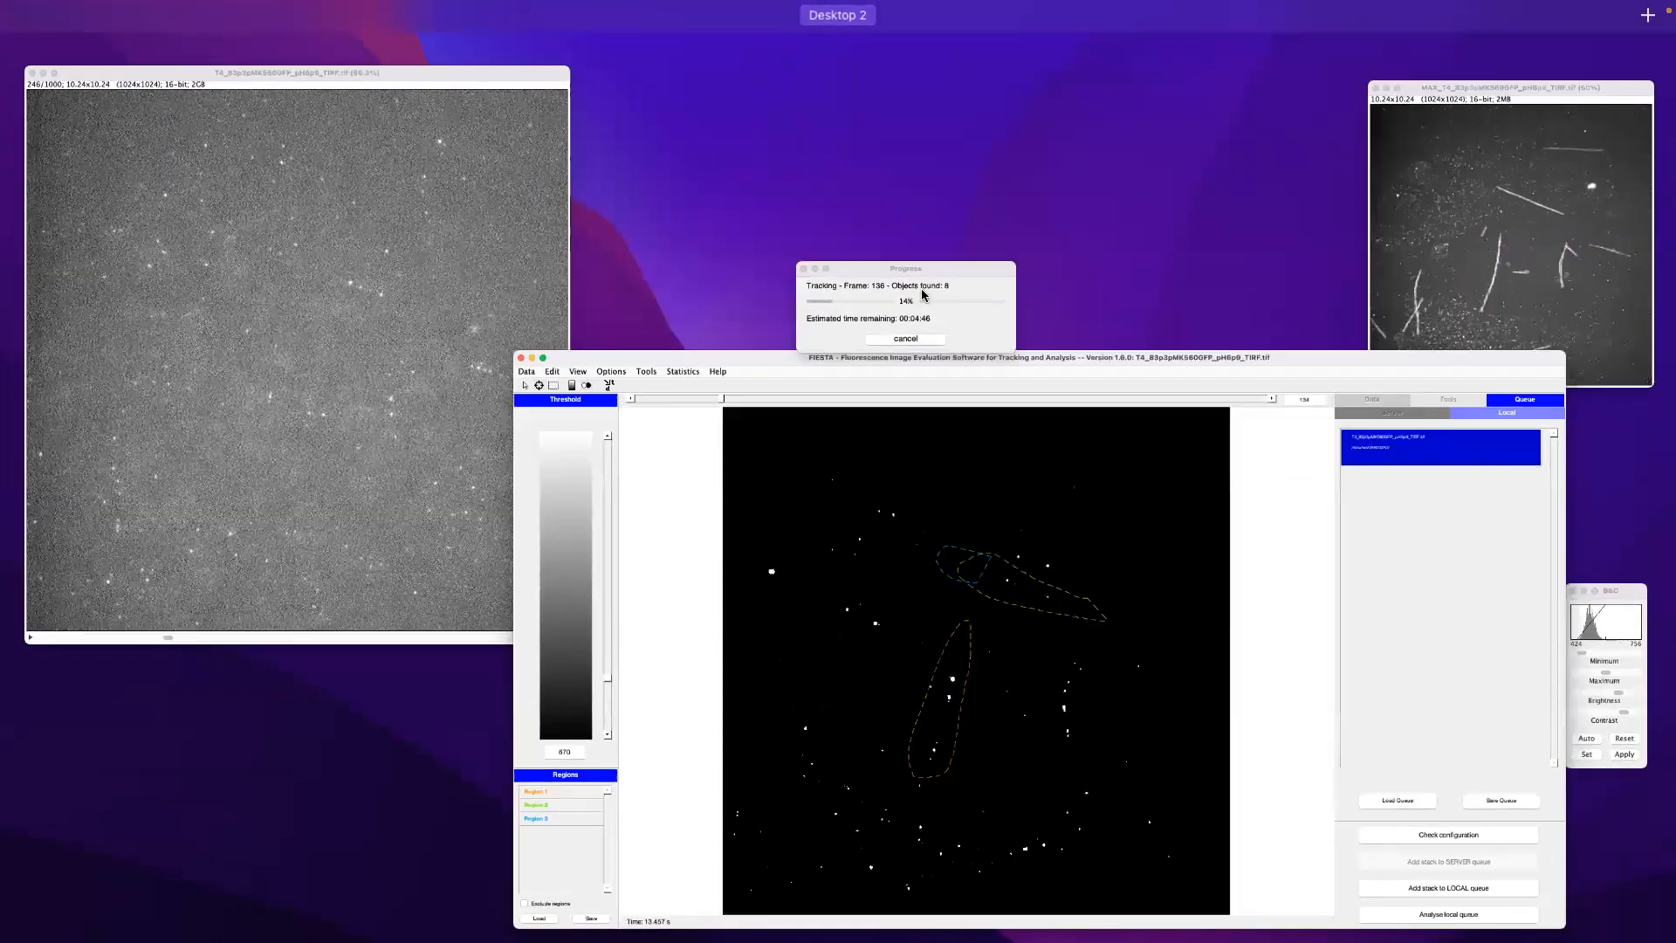
pyautogui.moveTo(1100, 398); pyautogui.dragTo(1142, 260)
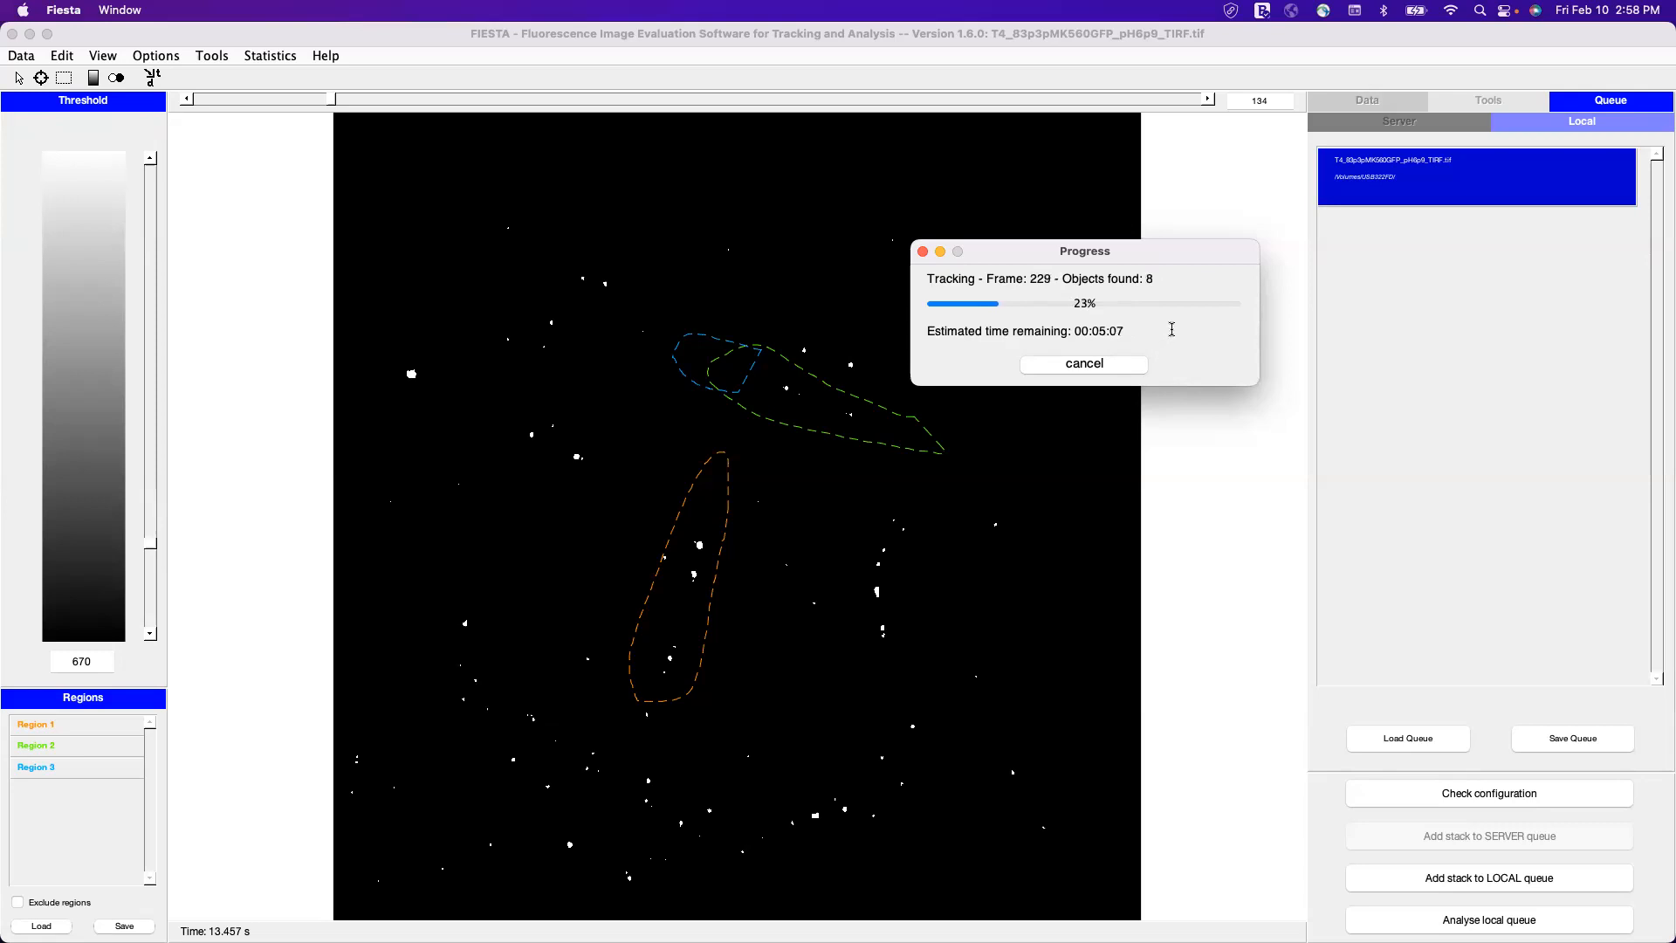
pyautogui.moveTo(1217, 260); pyautogui.dragTo(1173, 246)
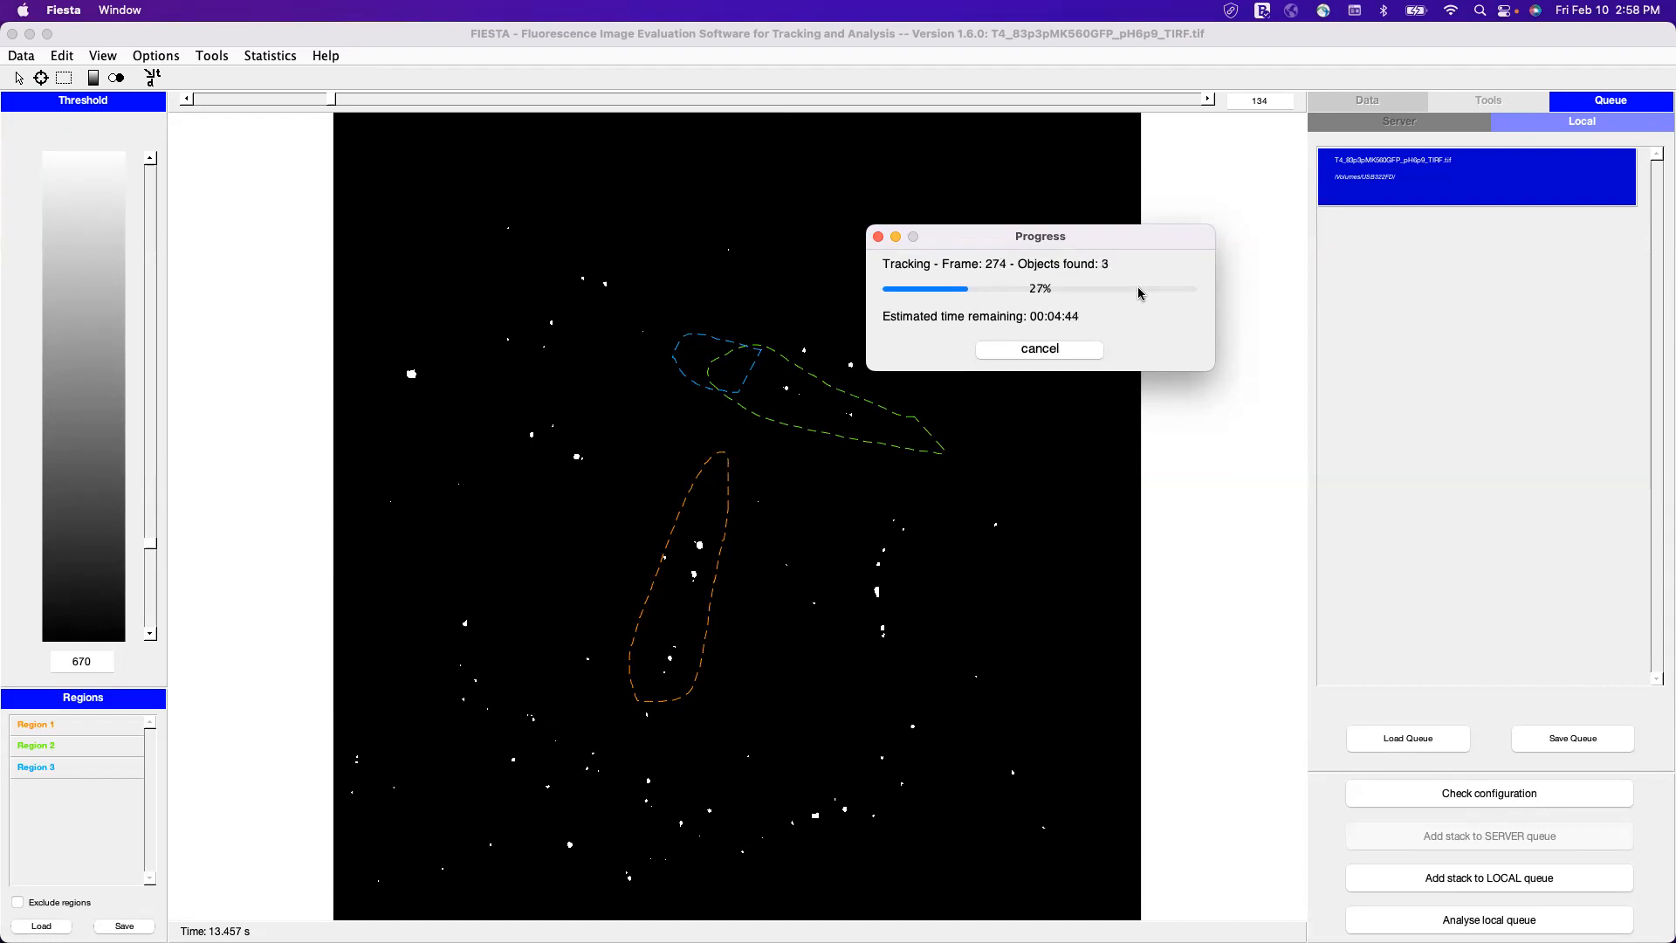
pyautogui.moveTo(1151, 245); pyautogui.dragTo(1147, 246)
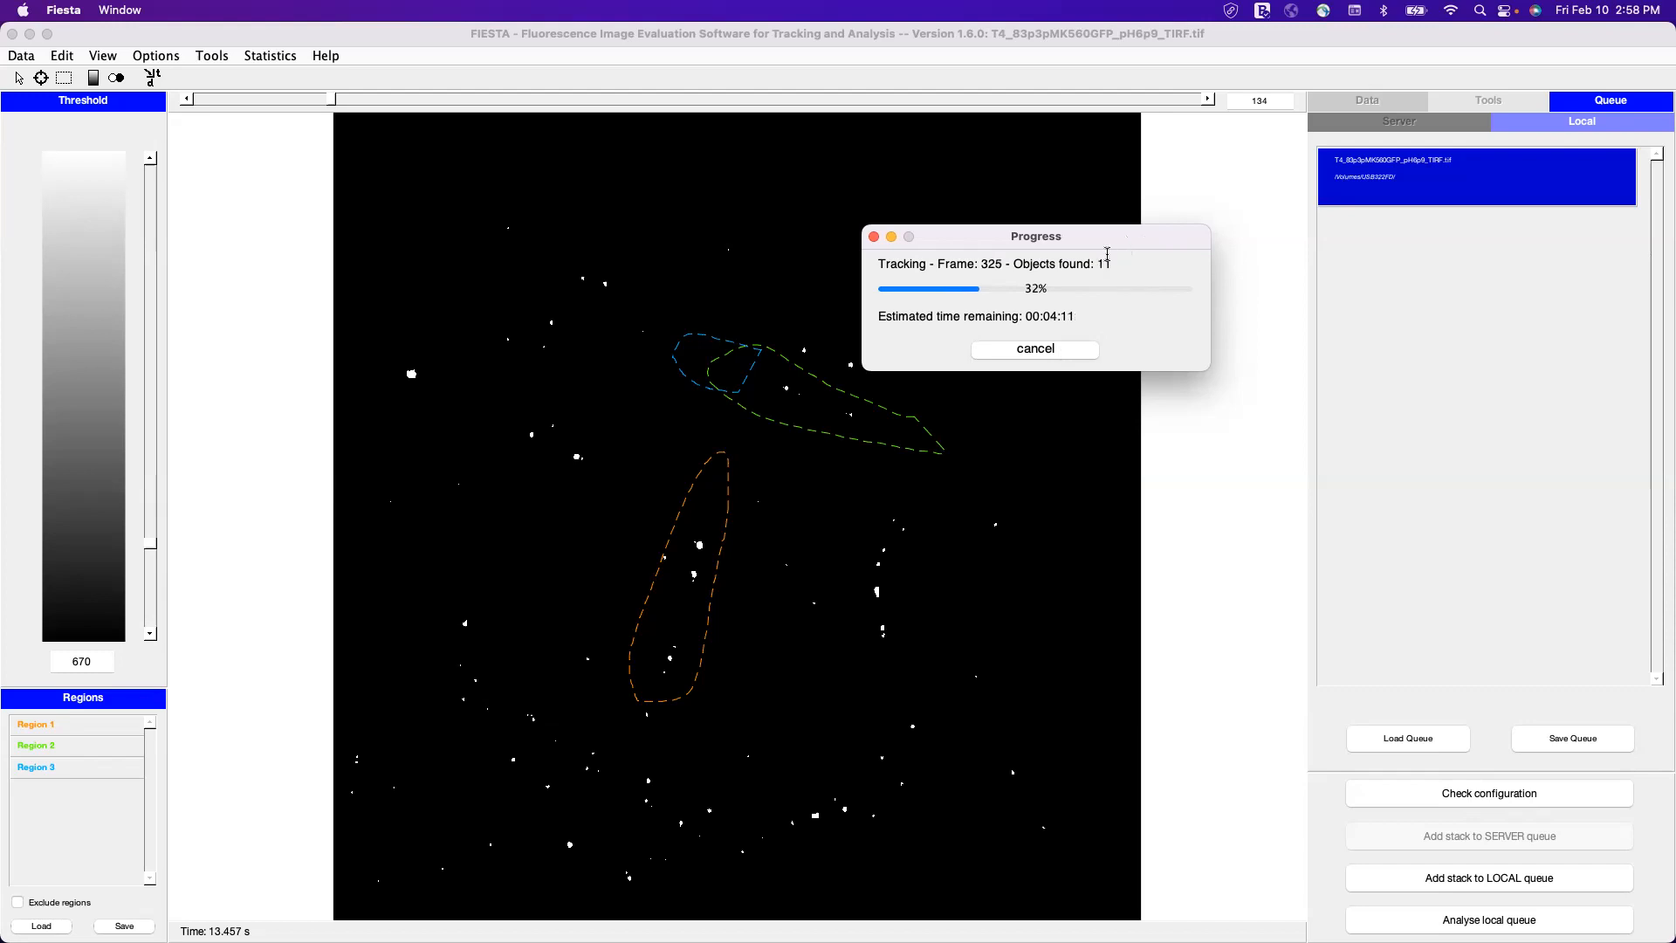
pyautogui.moveTo(1005, 263); pyautogui.dragTo(1120, 262)
pyautogui.moveTo(1117, 261)
pyautogui.mouseDown()
pyautogui.moveTo(1087, 260)
pyautogui.moveTo(1117, 257)
pyautogui.mouseUp()
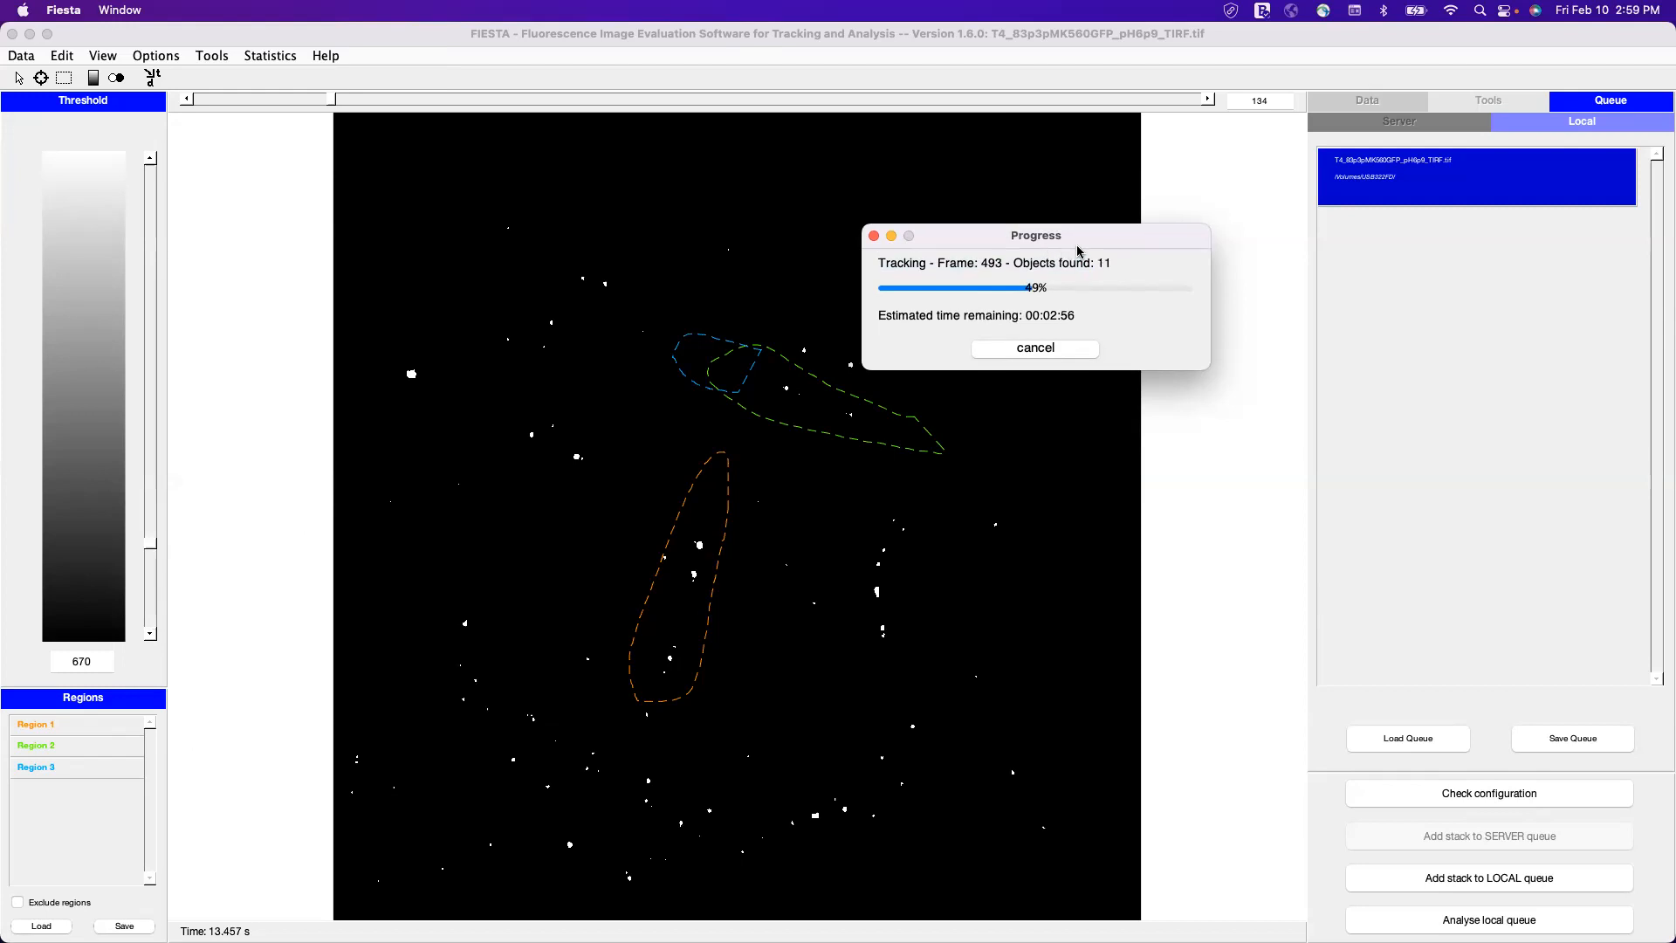
pyautogui.moveTo(1079, 252); pyautogui.dragTo(1004, 255)
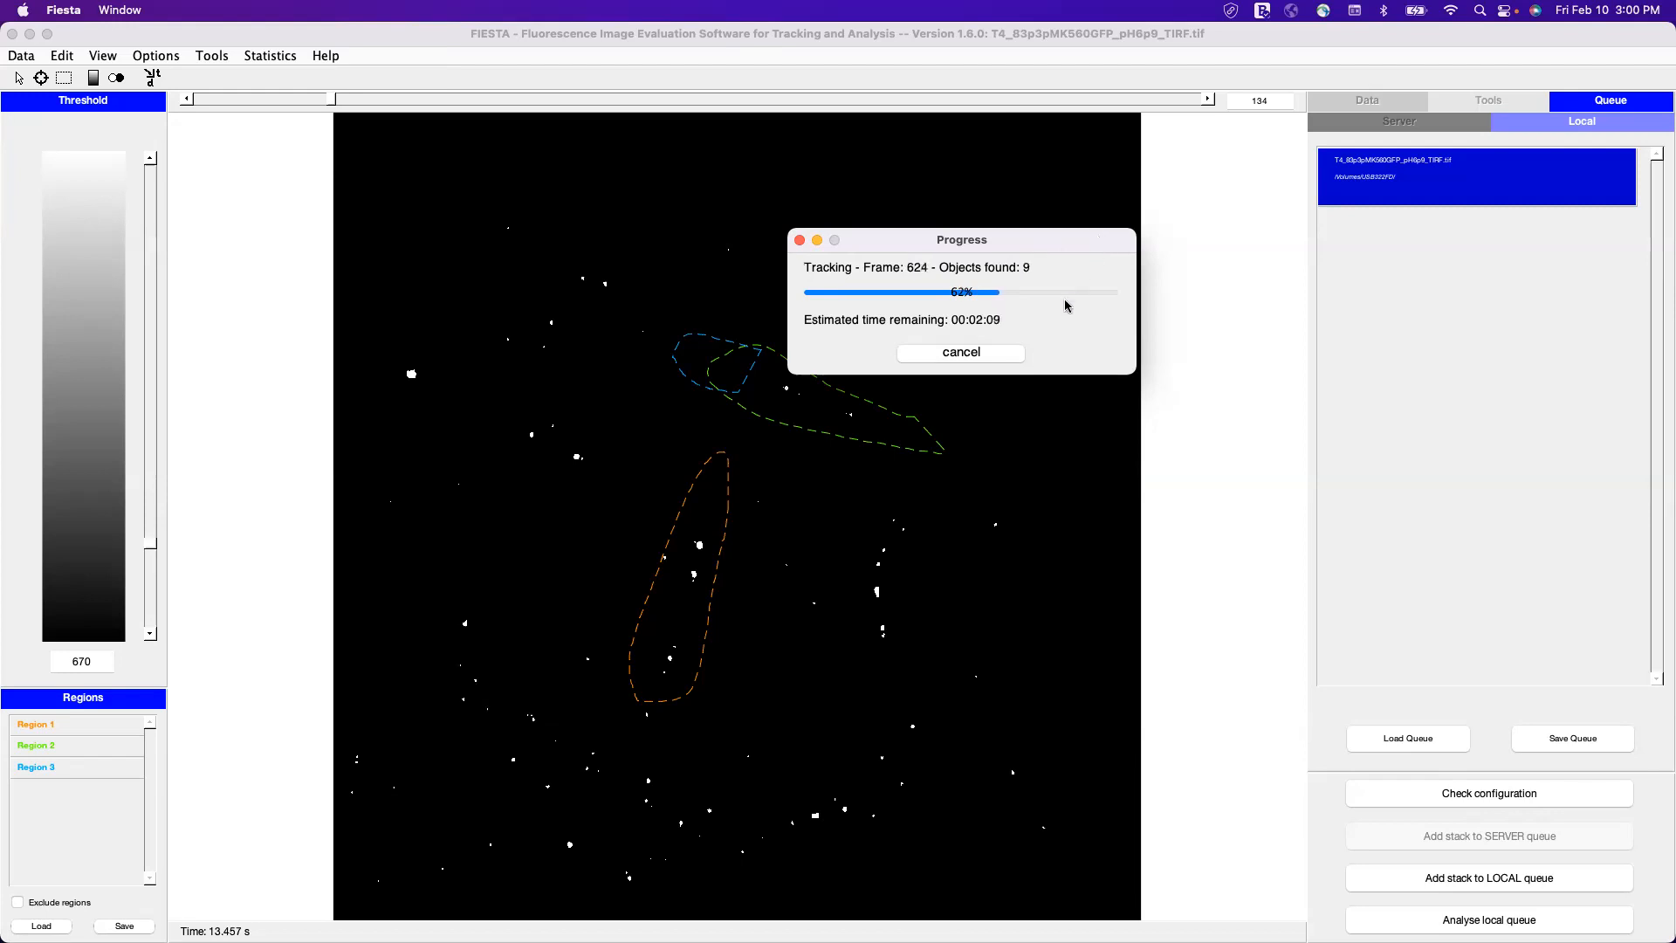
pyautogui.click(1010, 353)
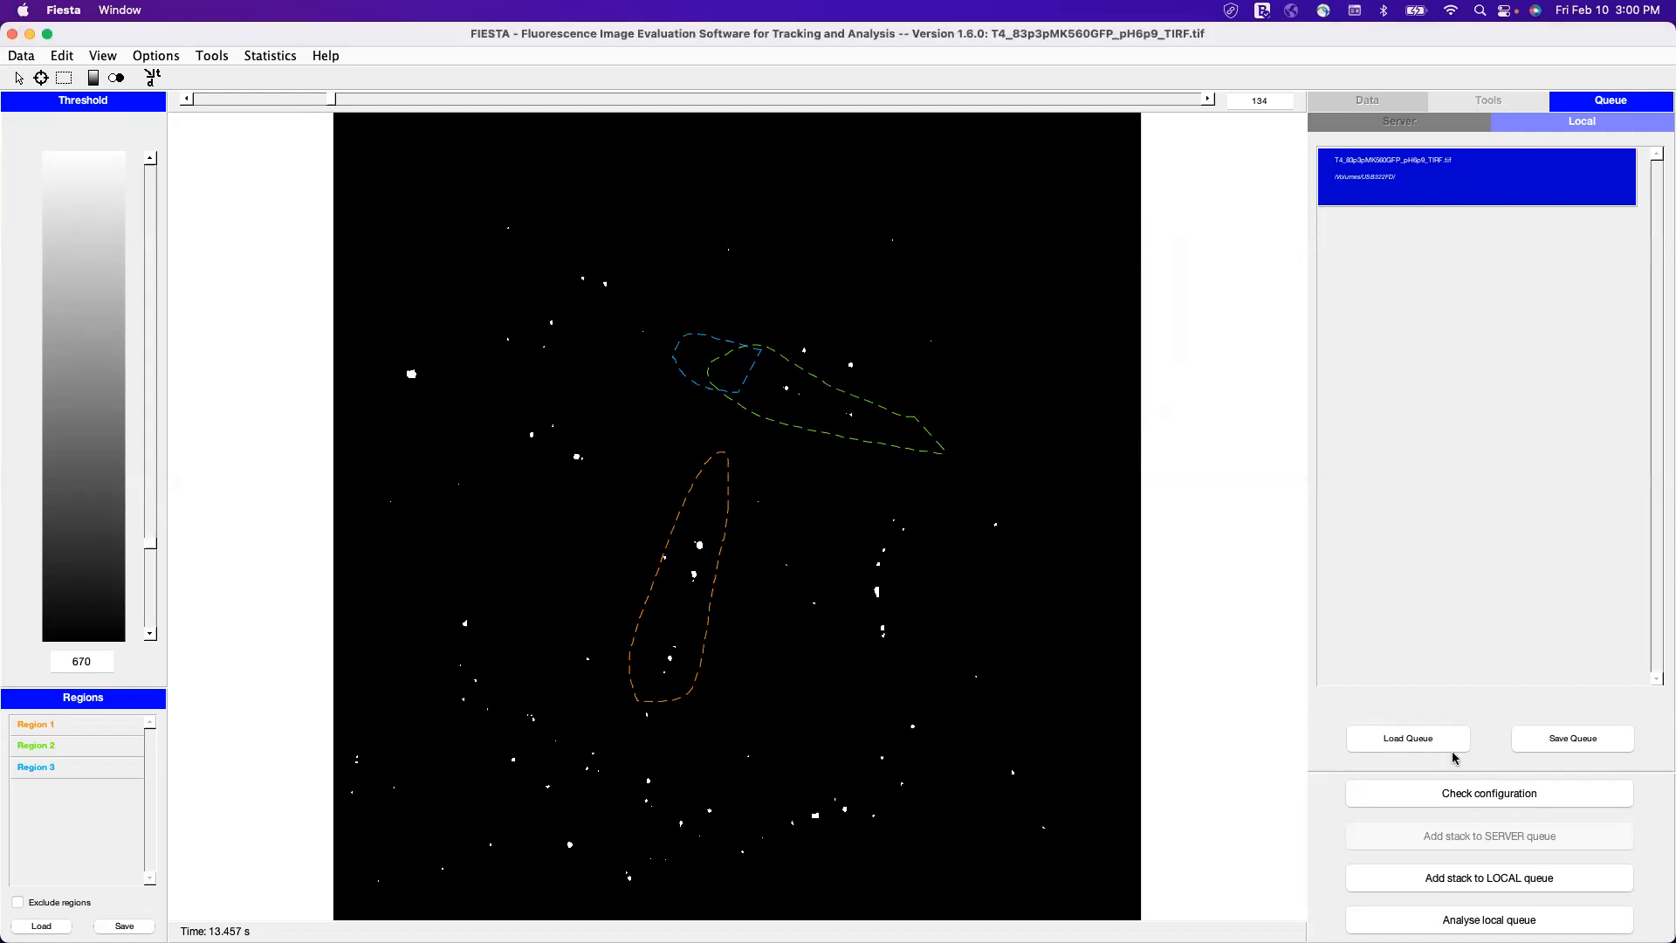
# Set the last frame in the tracking configuration to 10 and apply the change
pyautogui.click(1489, 794)
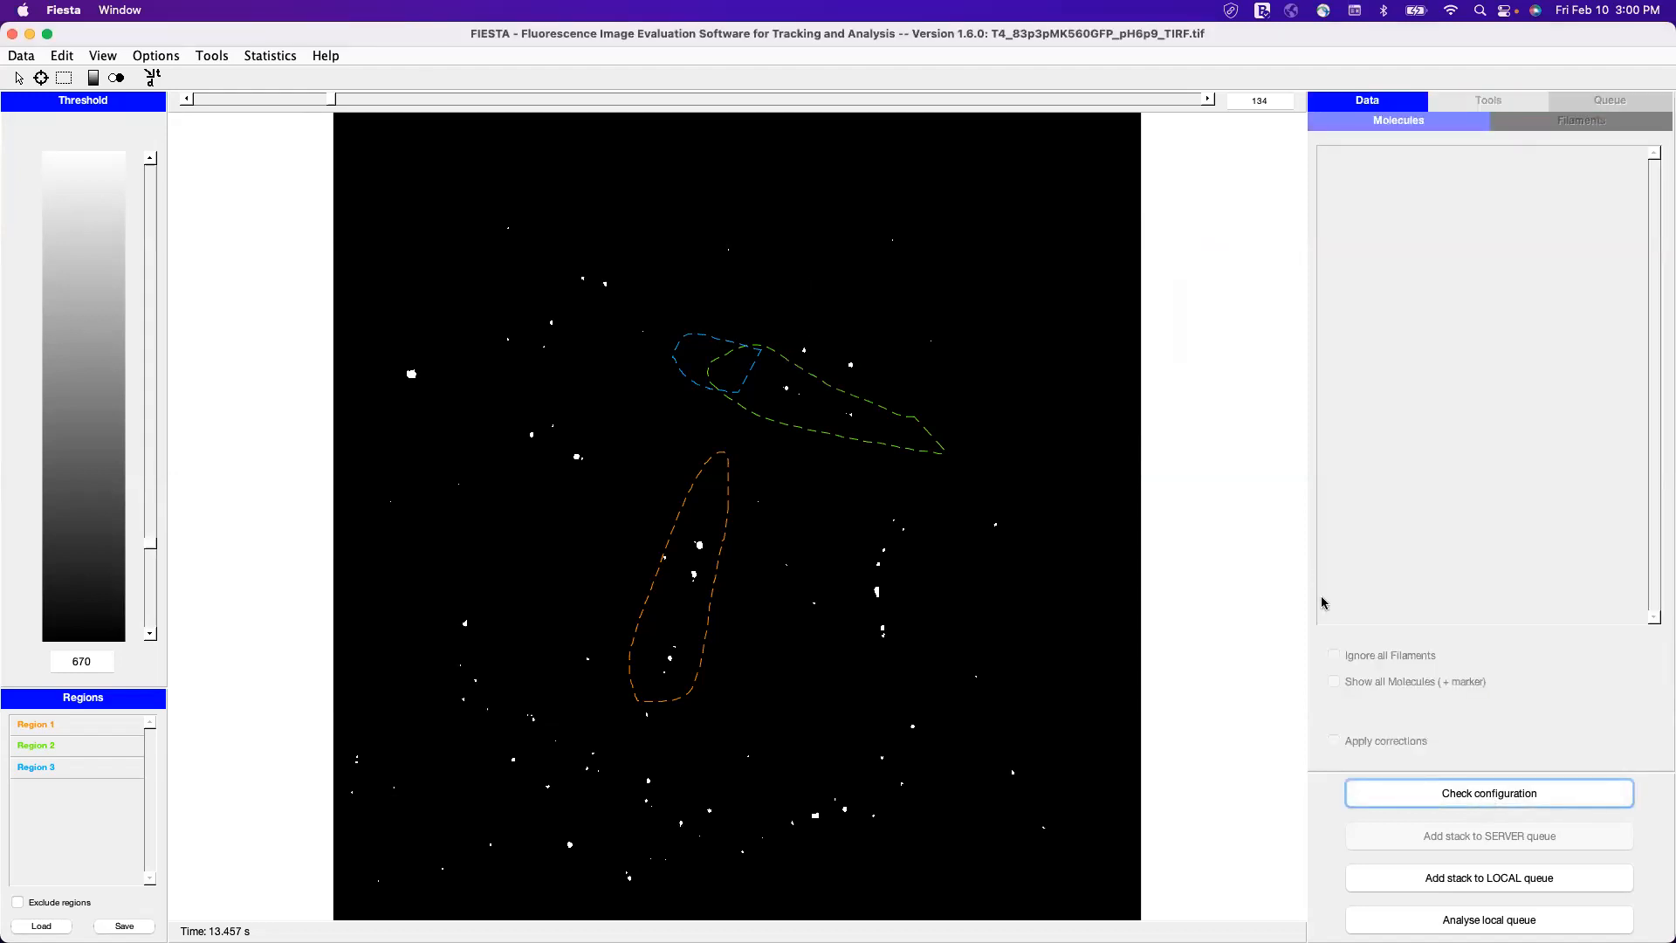
pyautogui.click(1458, 792)
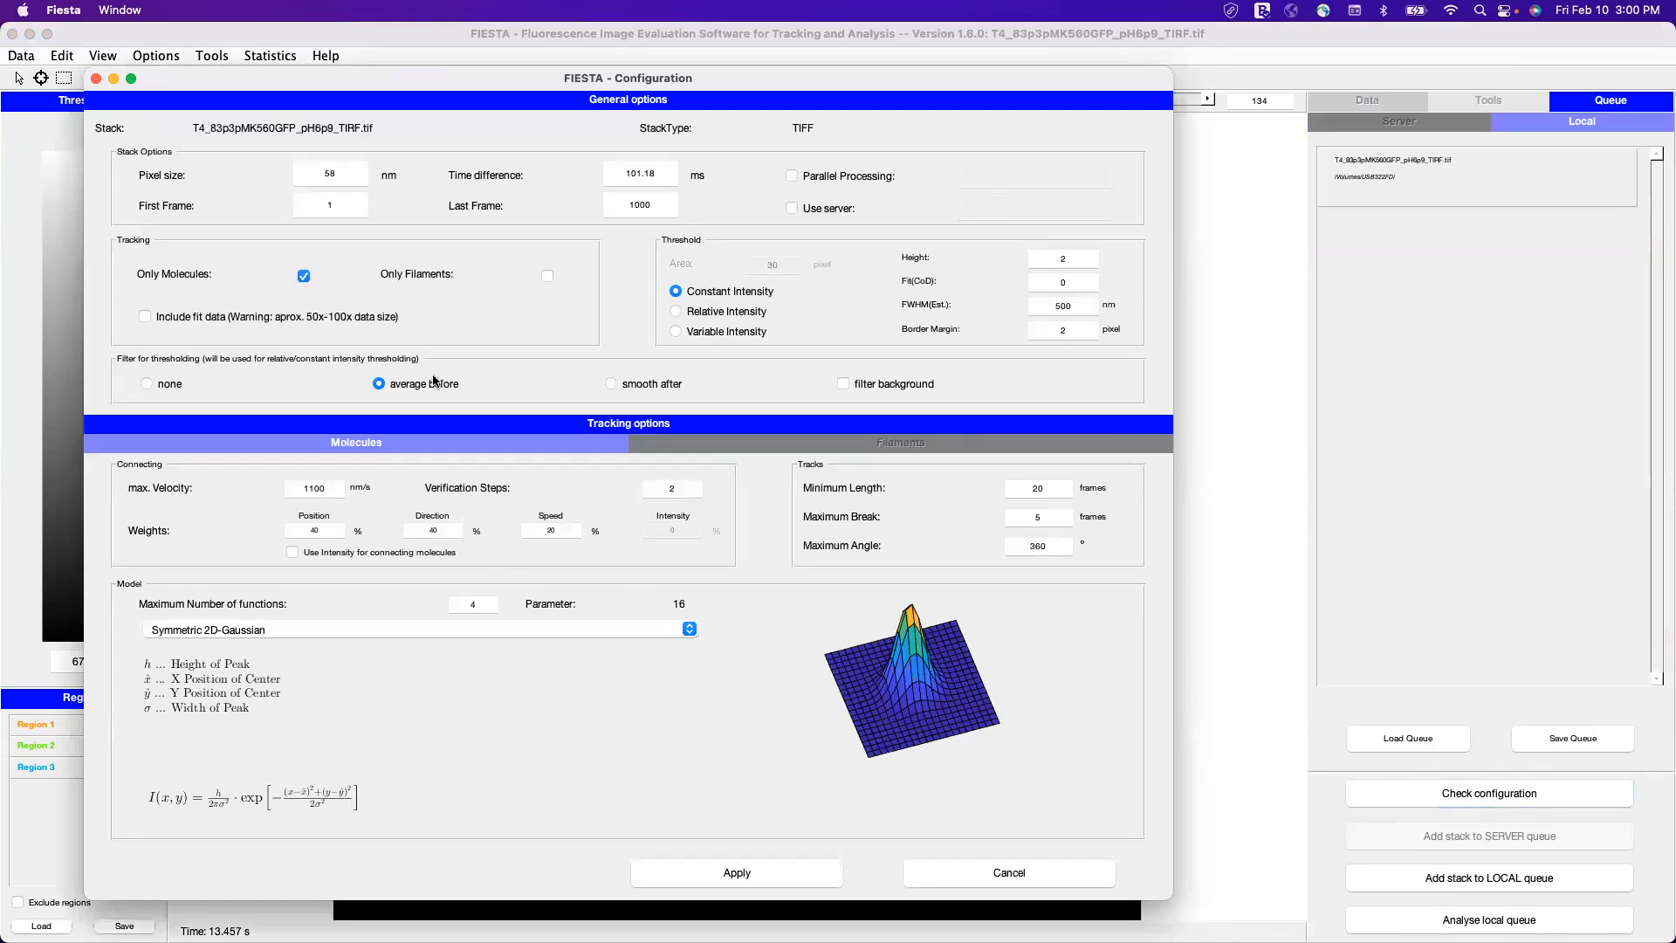
pyautogui.click(664, 206)
pyautogui.press('BackSpace')
pyautogui.press('BackSpace')
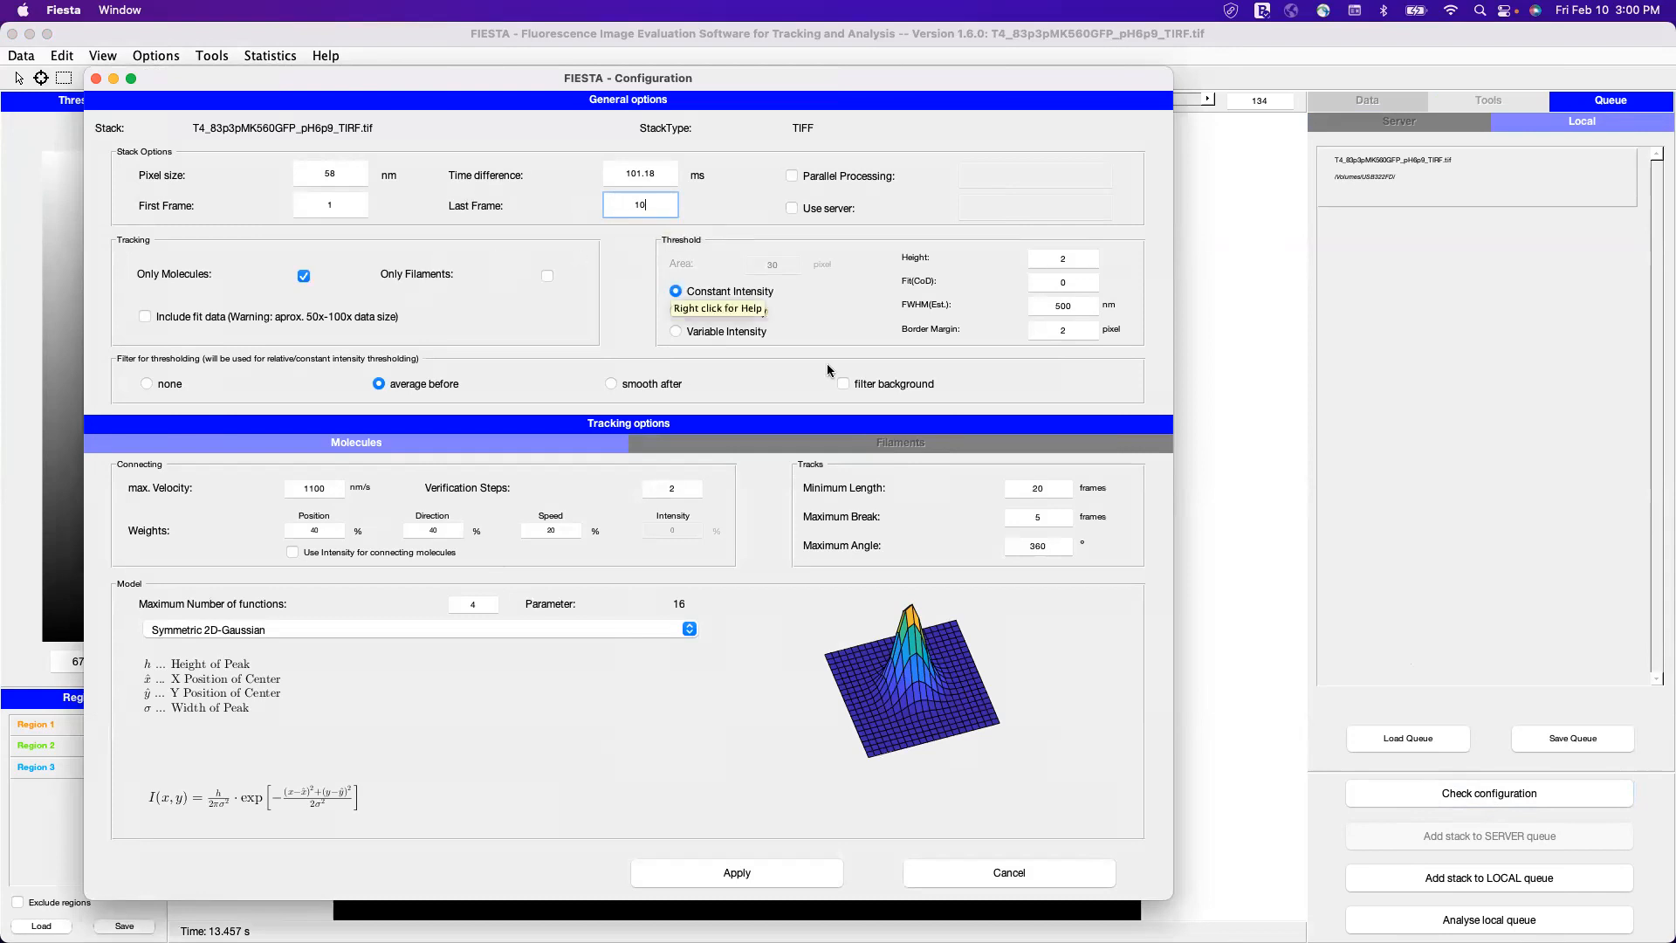
pyautogui.click(774, 873)
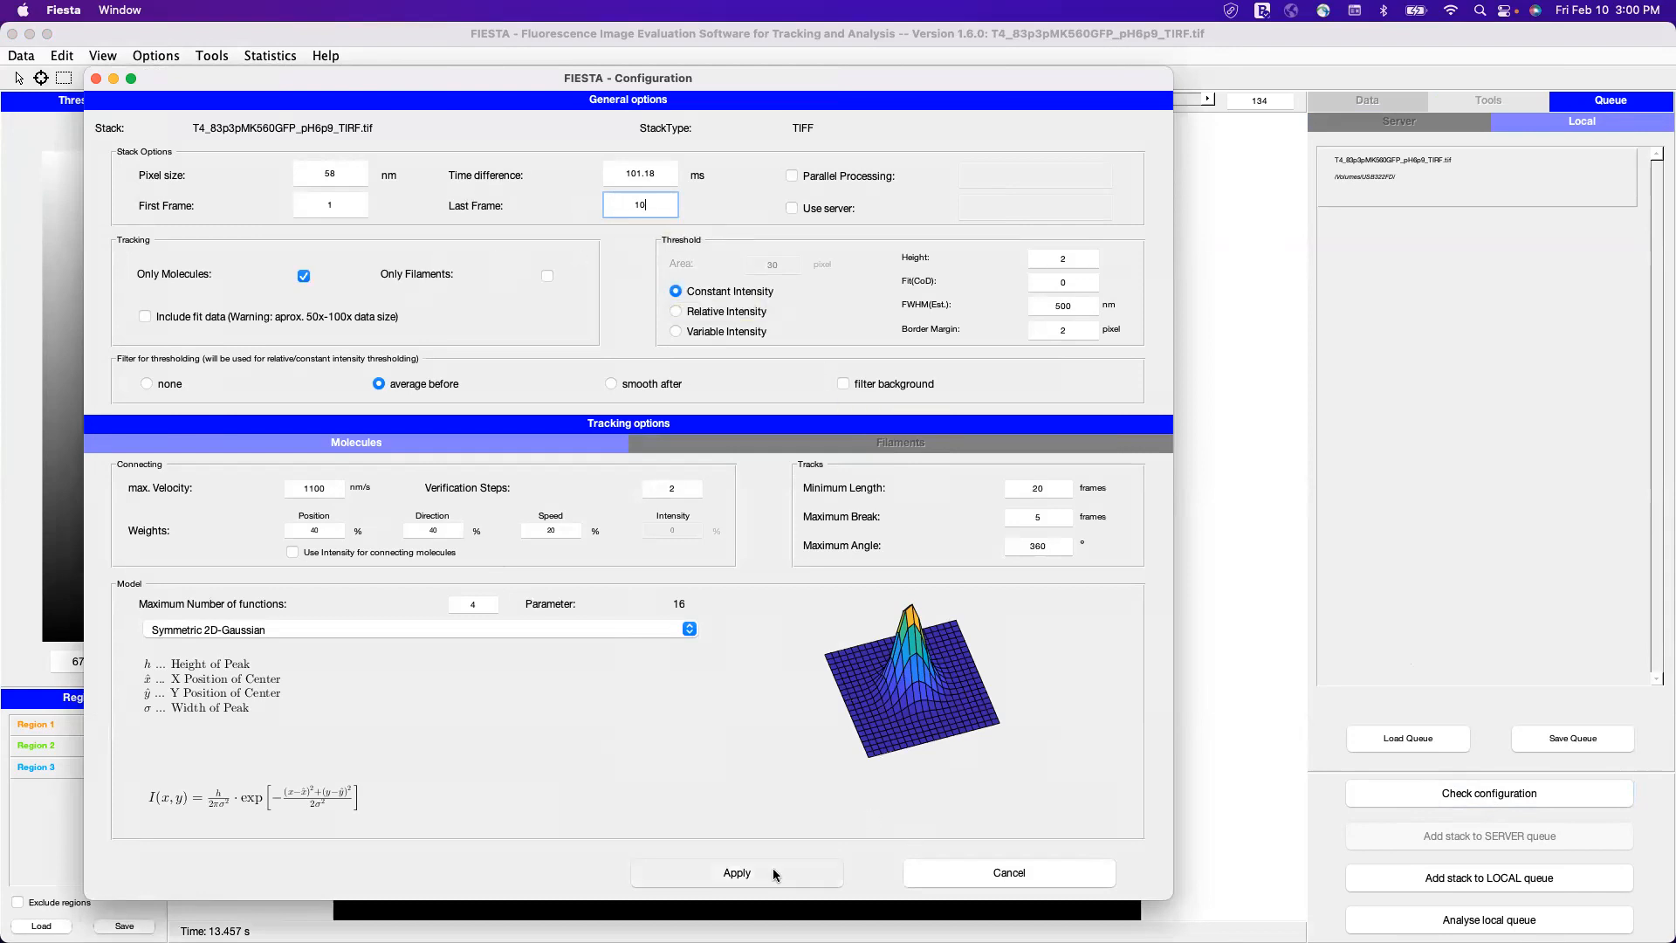
# Set the last frame in the tracking configuration to 100 and apply the change
pyautogui.click(1460, 796)
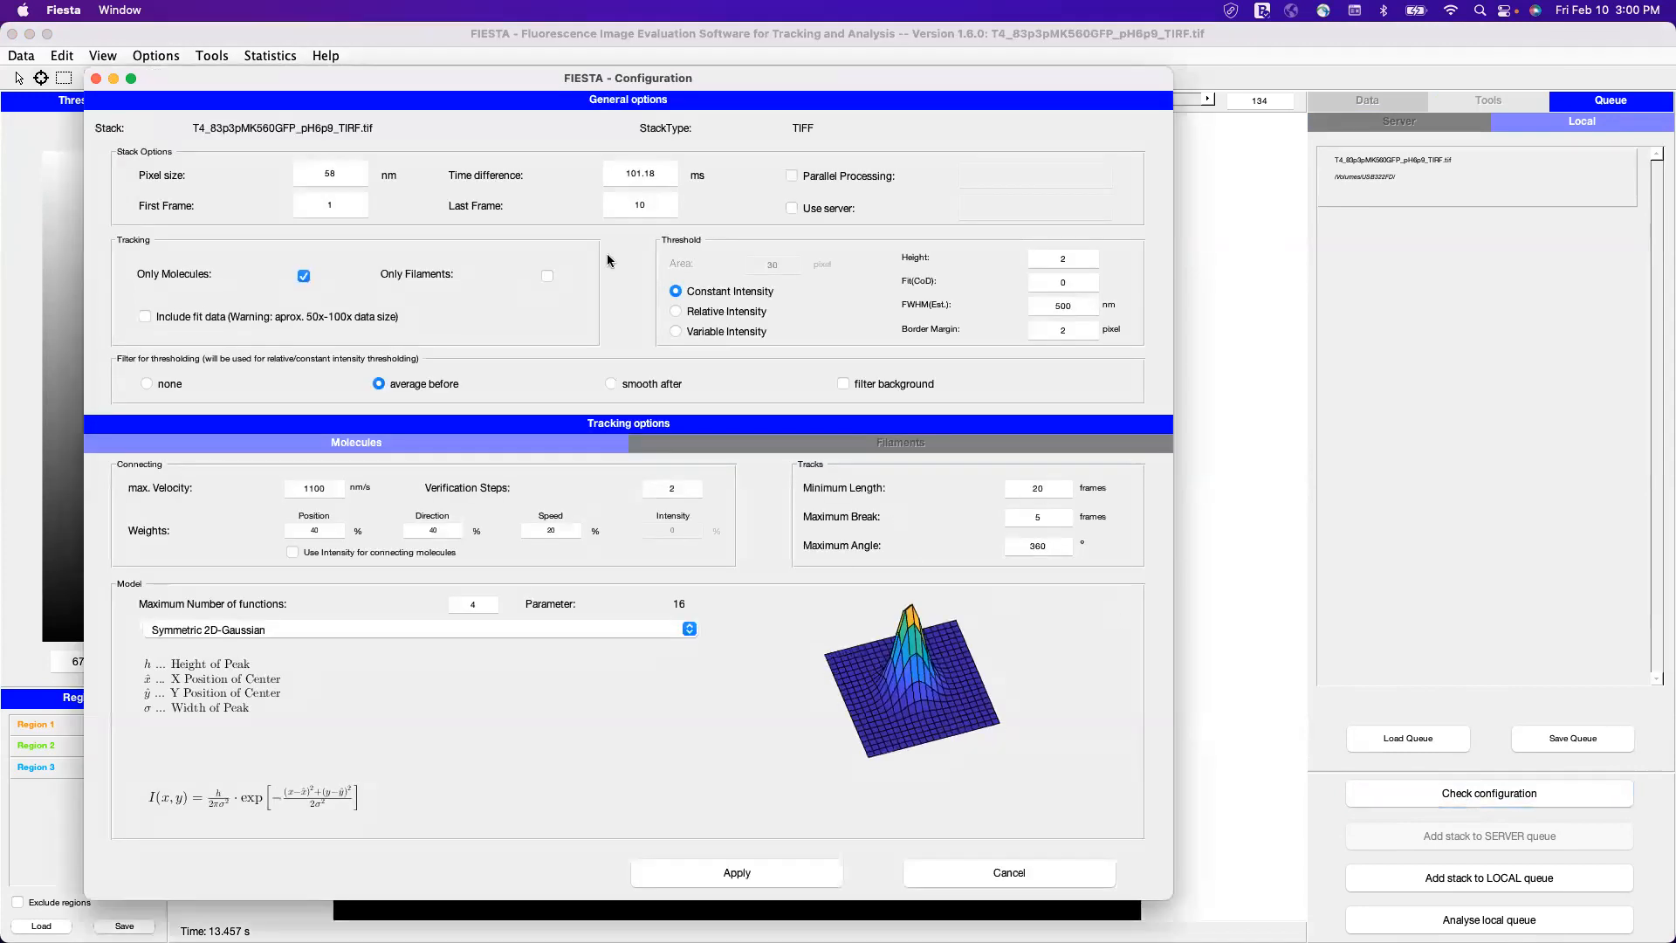
pyautogui.doubleClick(607, 203)
pyautogui.write('100')
pyautogui.click(801, 872)
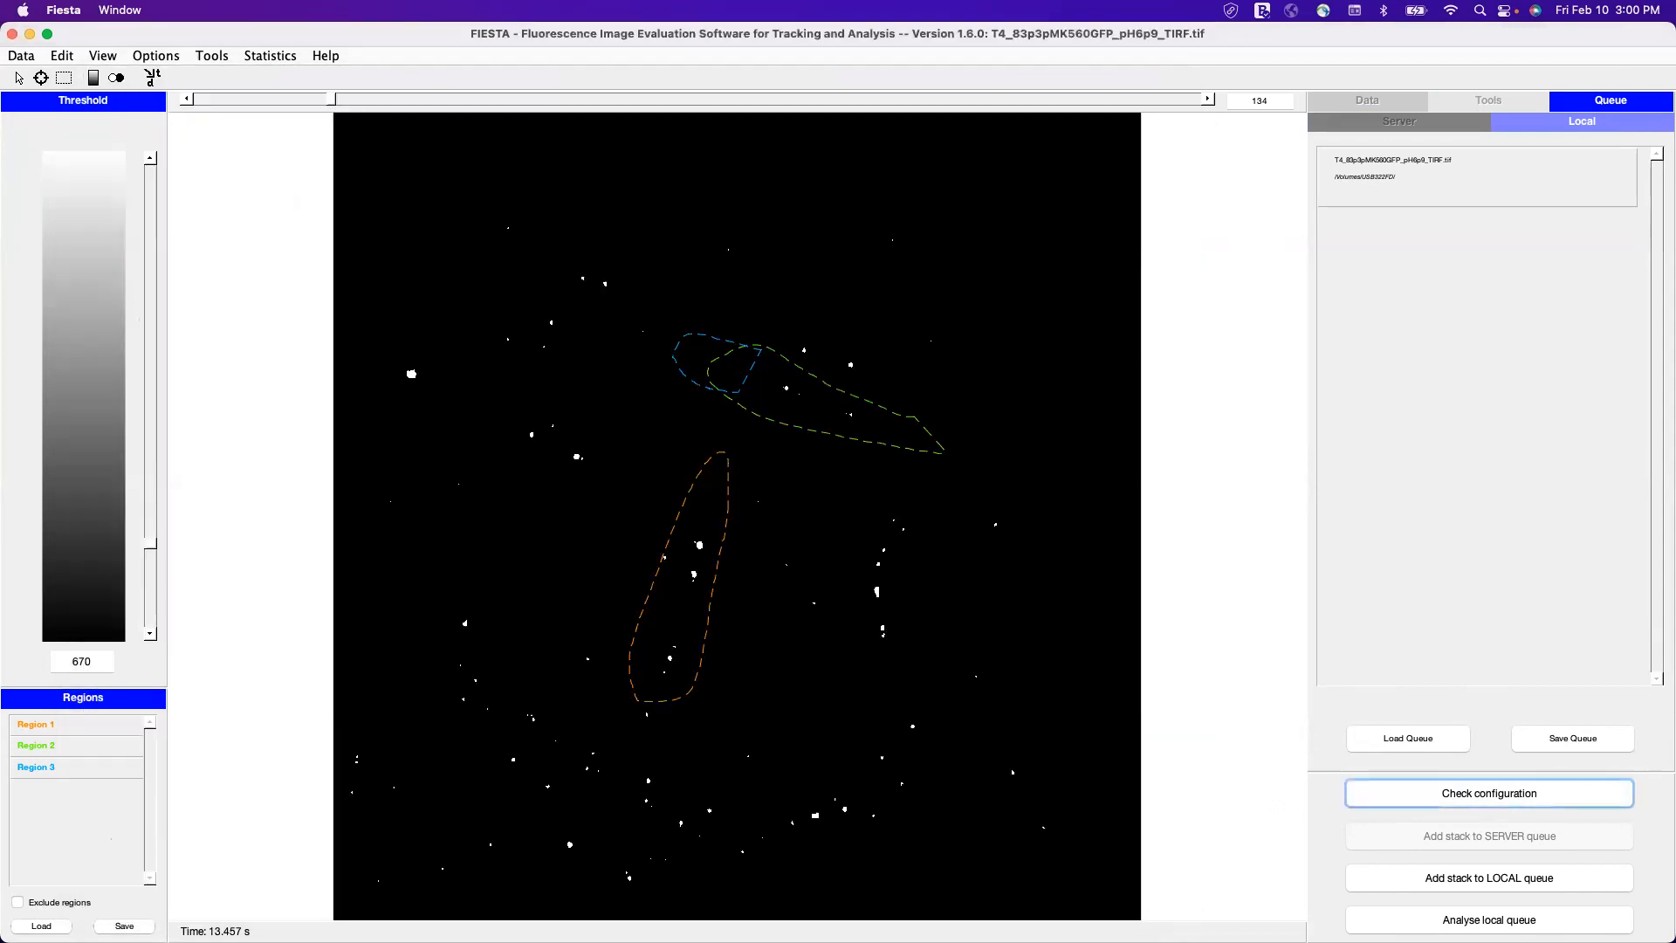
# Add the stack to the local queue, start the analysis, and cancel it
pyautogui.click(1471, 880)
pyautogui.click(1388, 919)
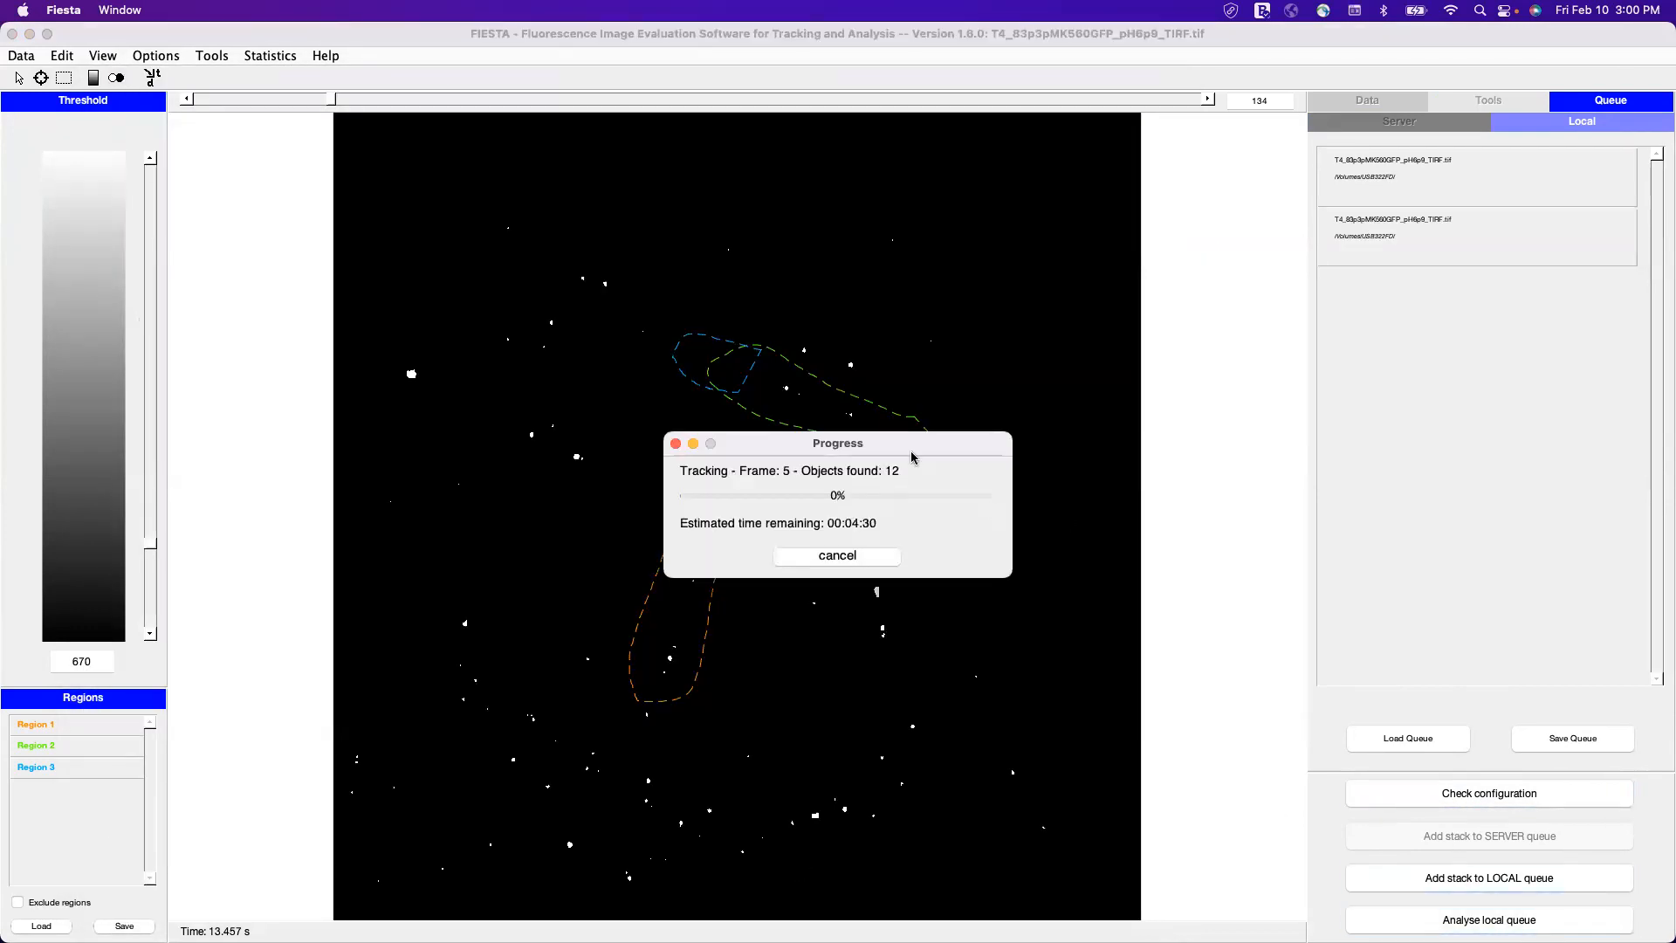
pyautogui.click(876, 558)
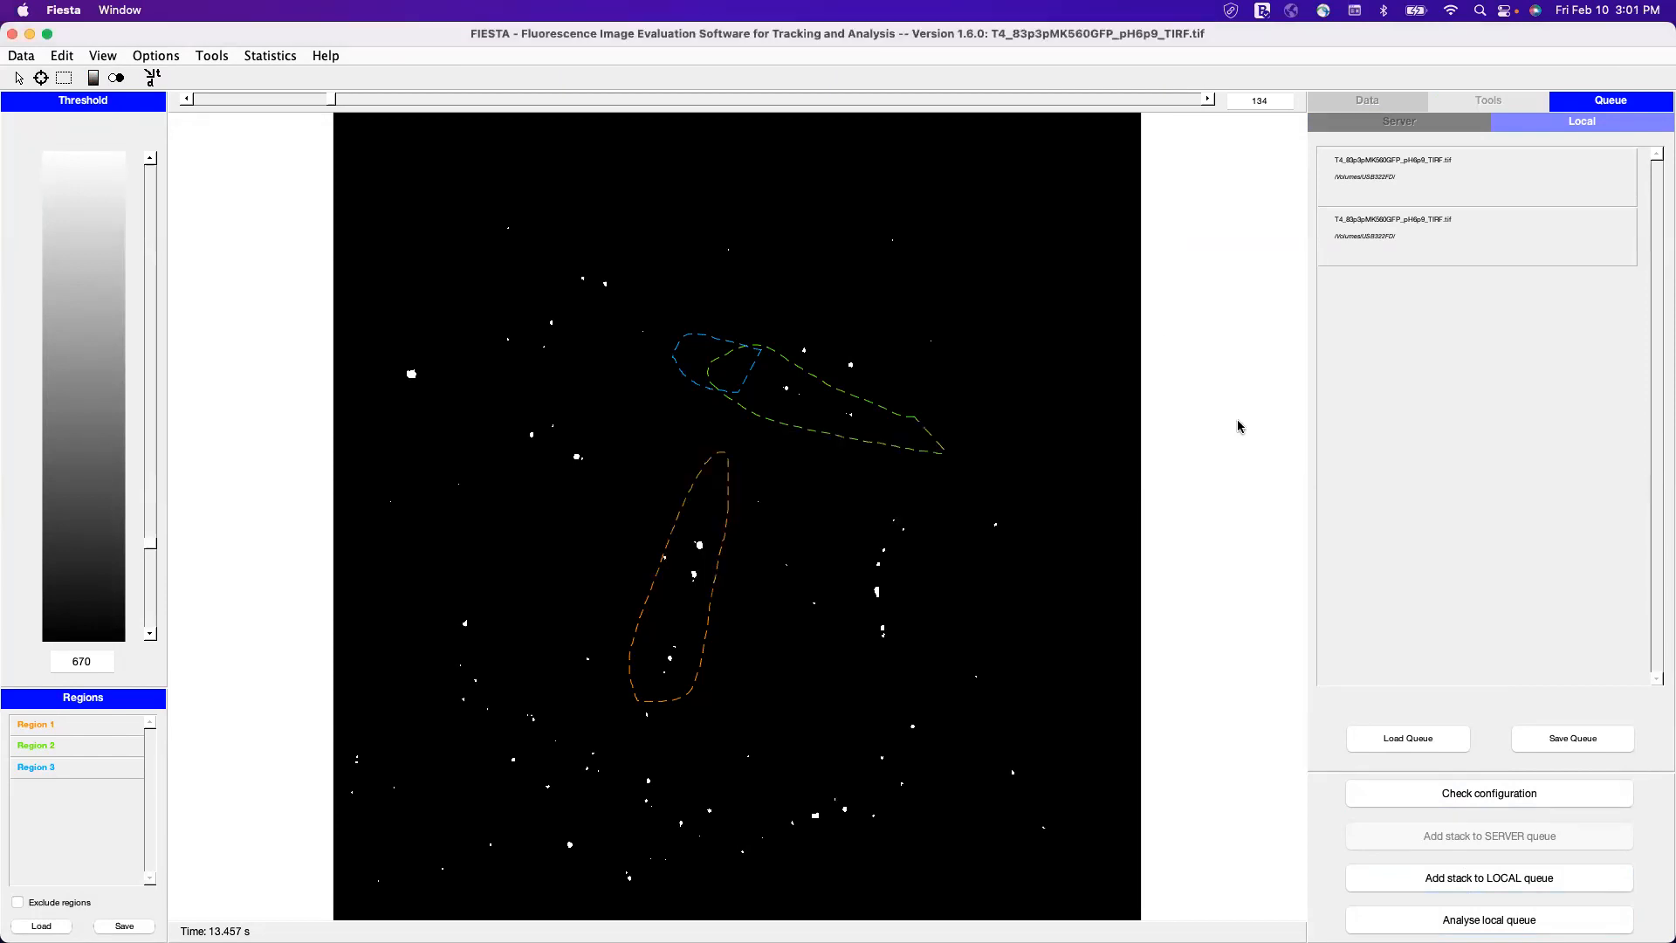
# Delete both T4 TIRF stack entries from the local queue
pyautogui.click(1484, 182)
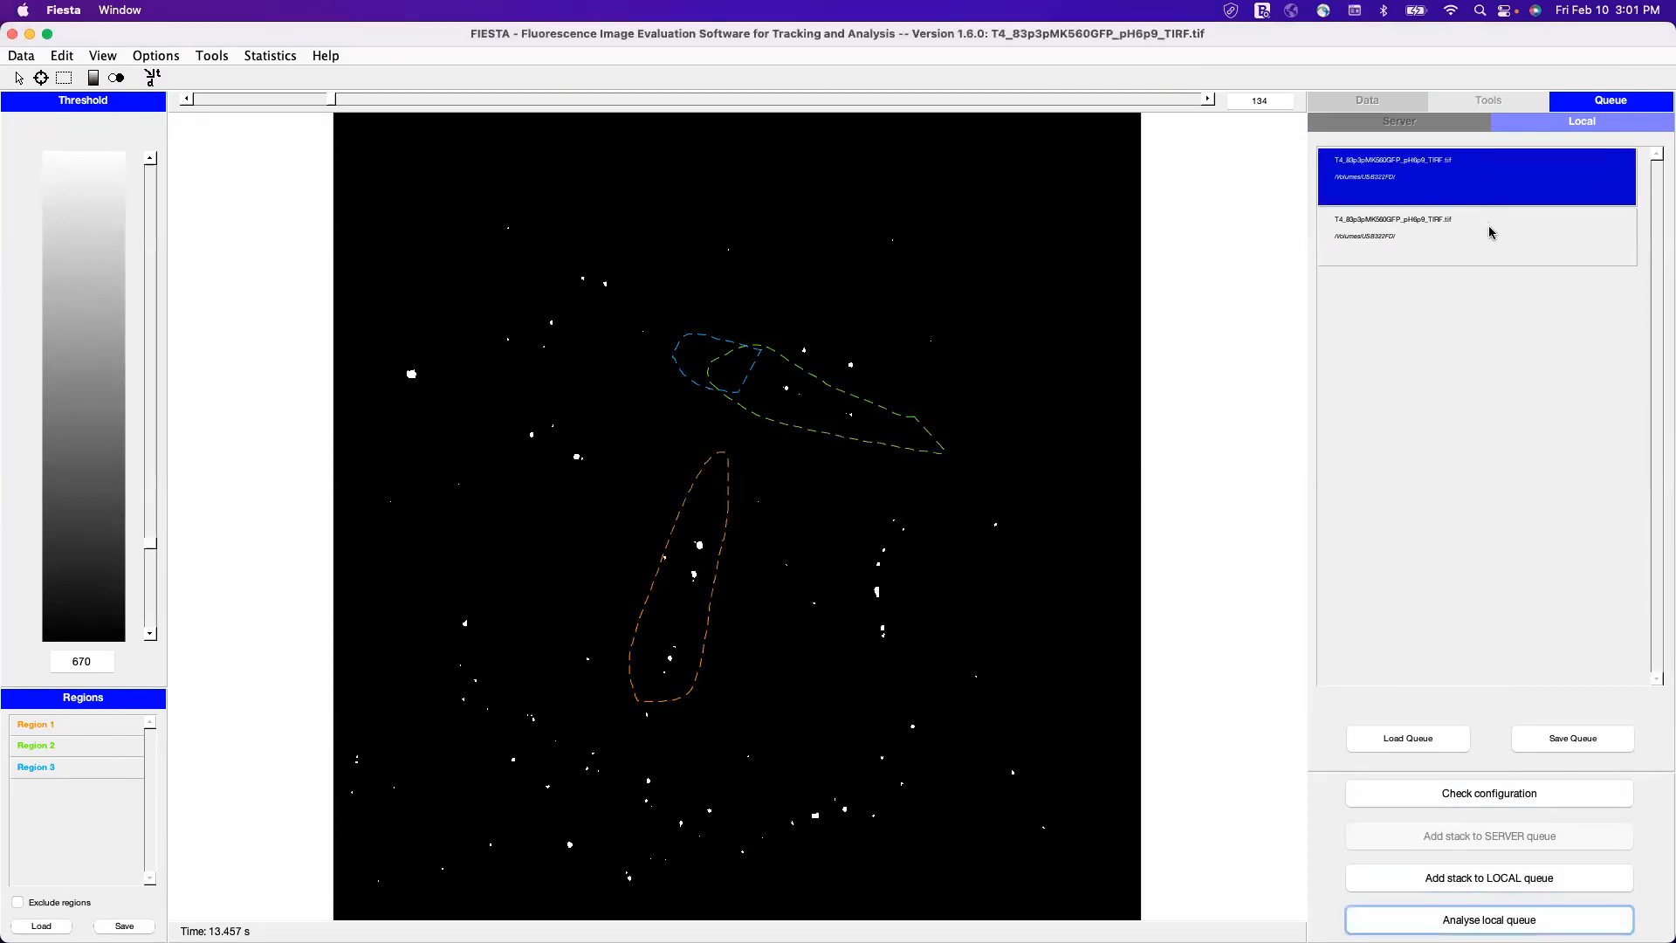
pyautogui.click(1490, 233)
pyautogui.rightClick(1491, 233)
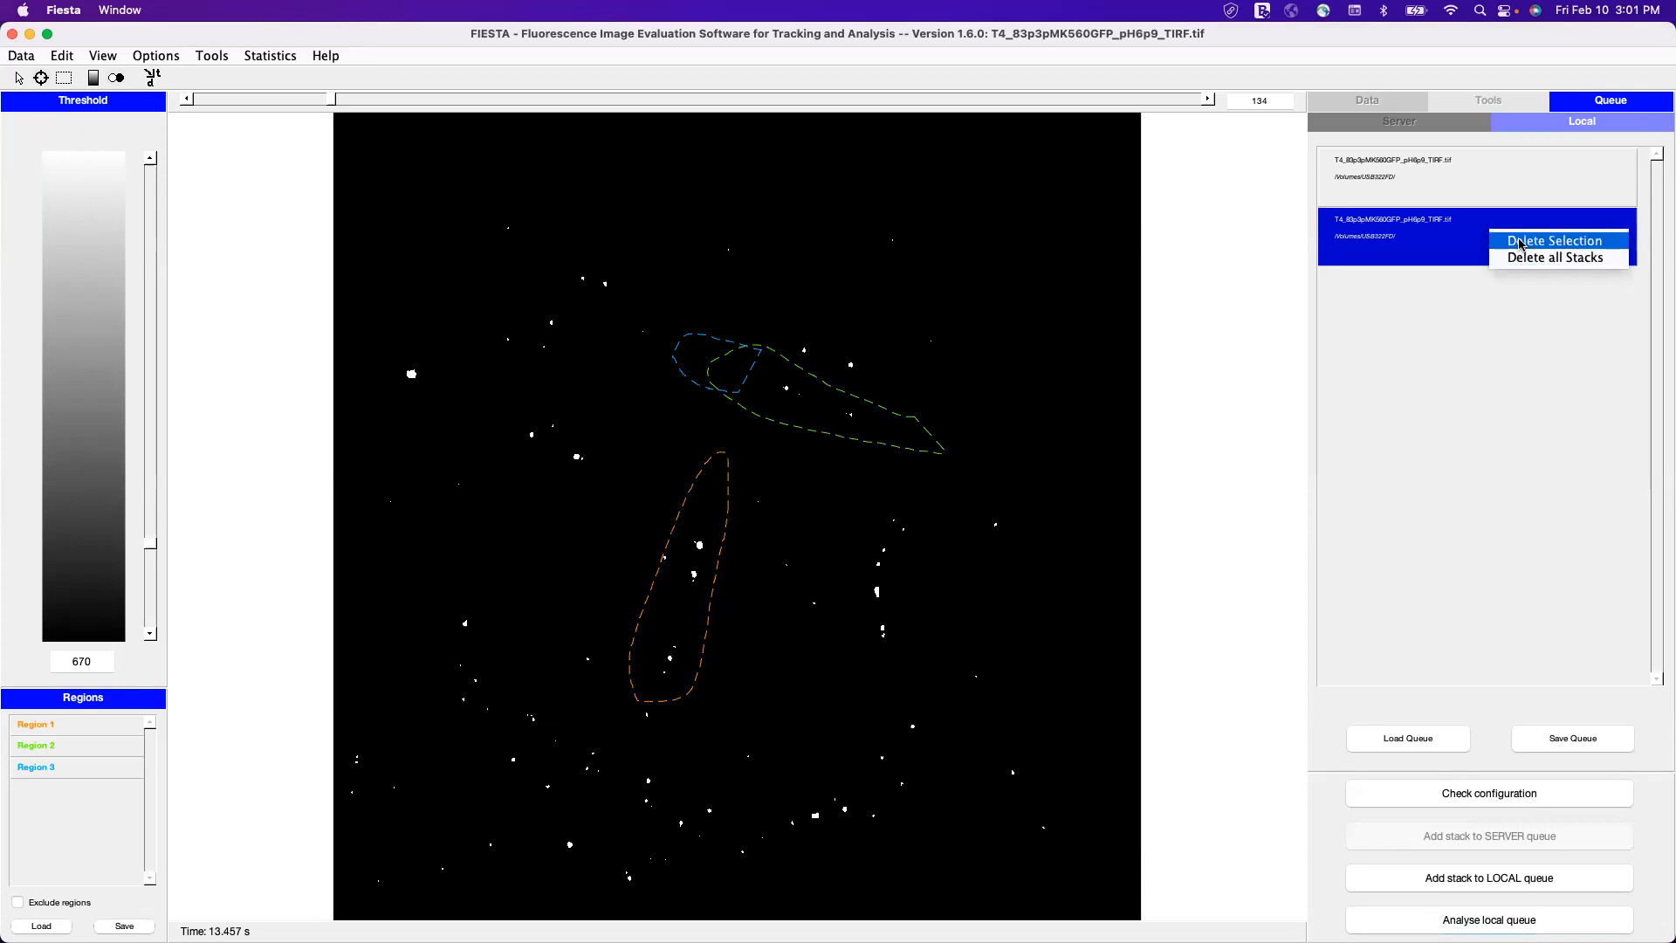
pyautogui.click(1524, 242)
pyautogui.click(1477, 183)
pyautogui.rightClick(1477, 182)
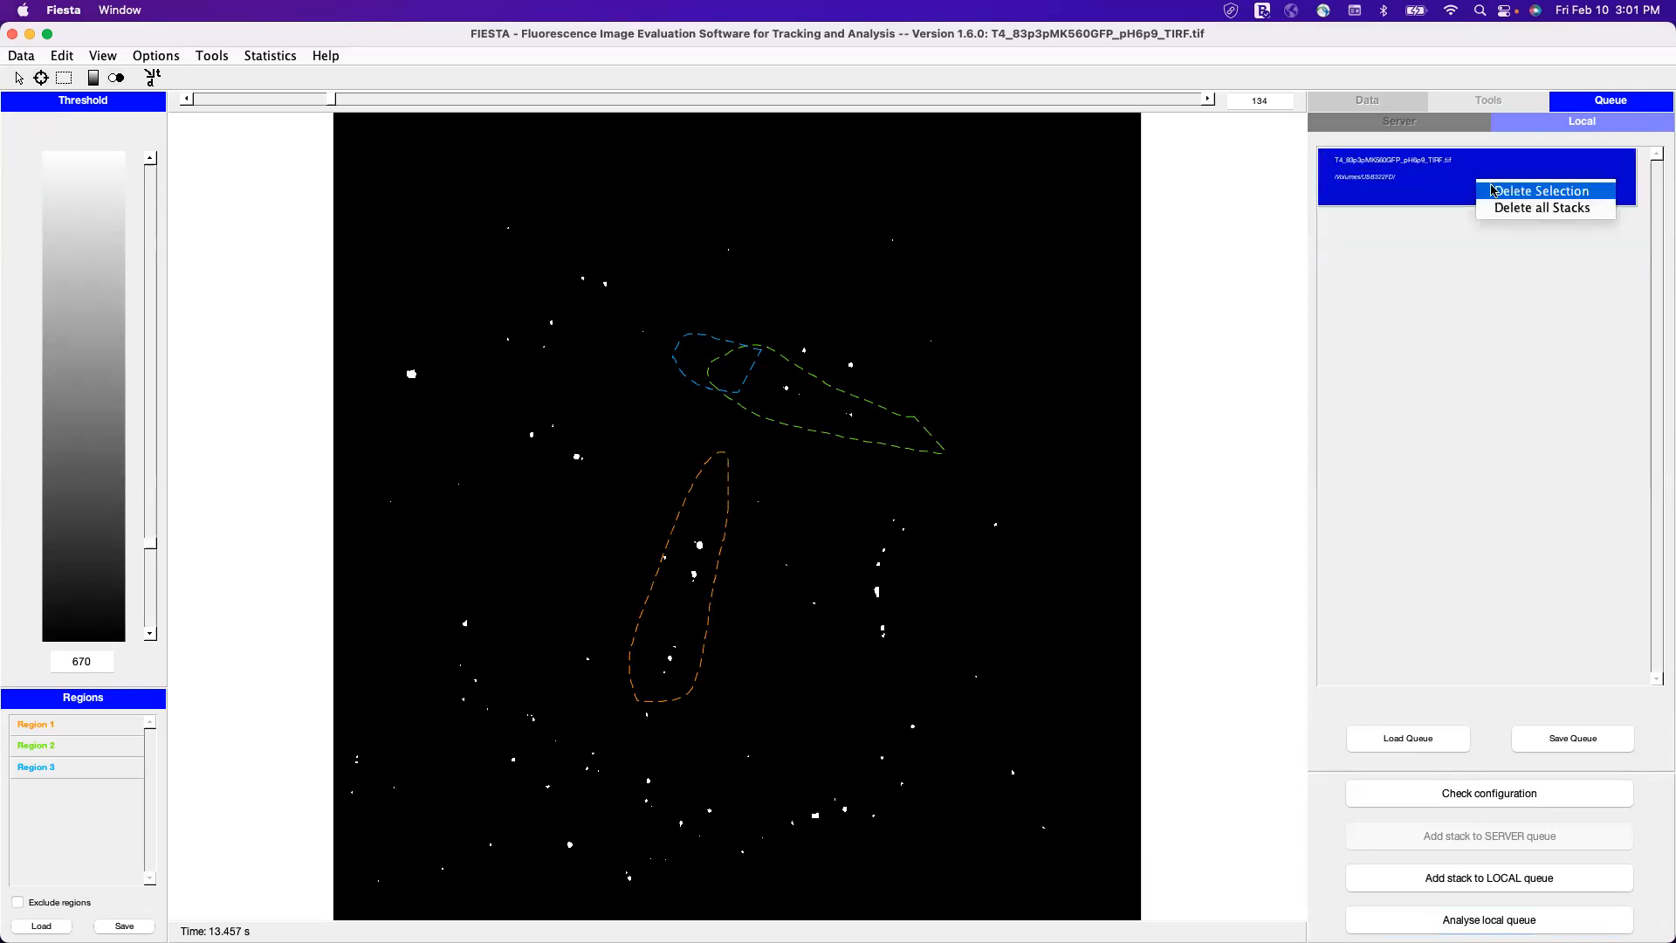
pyautogui.click(1495, 188)
# Apply the tracking configuration, add the stack to the local queue, and run the local queue analysis
pyautogui.click(1504, 790)
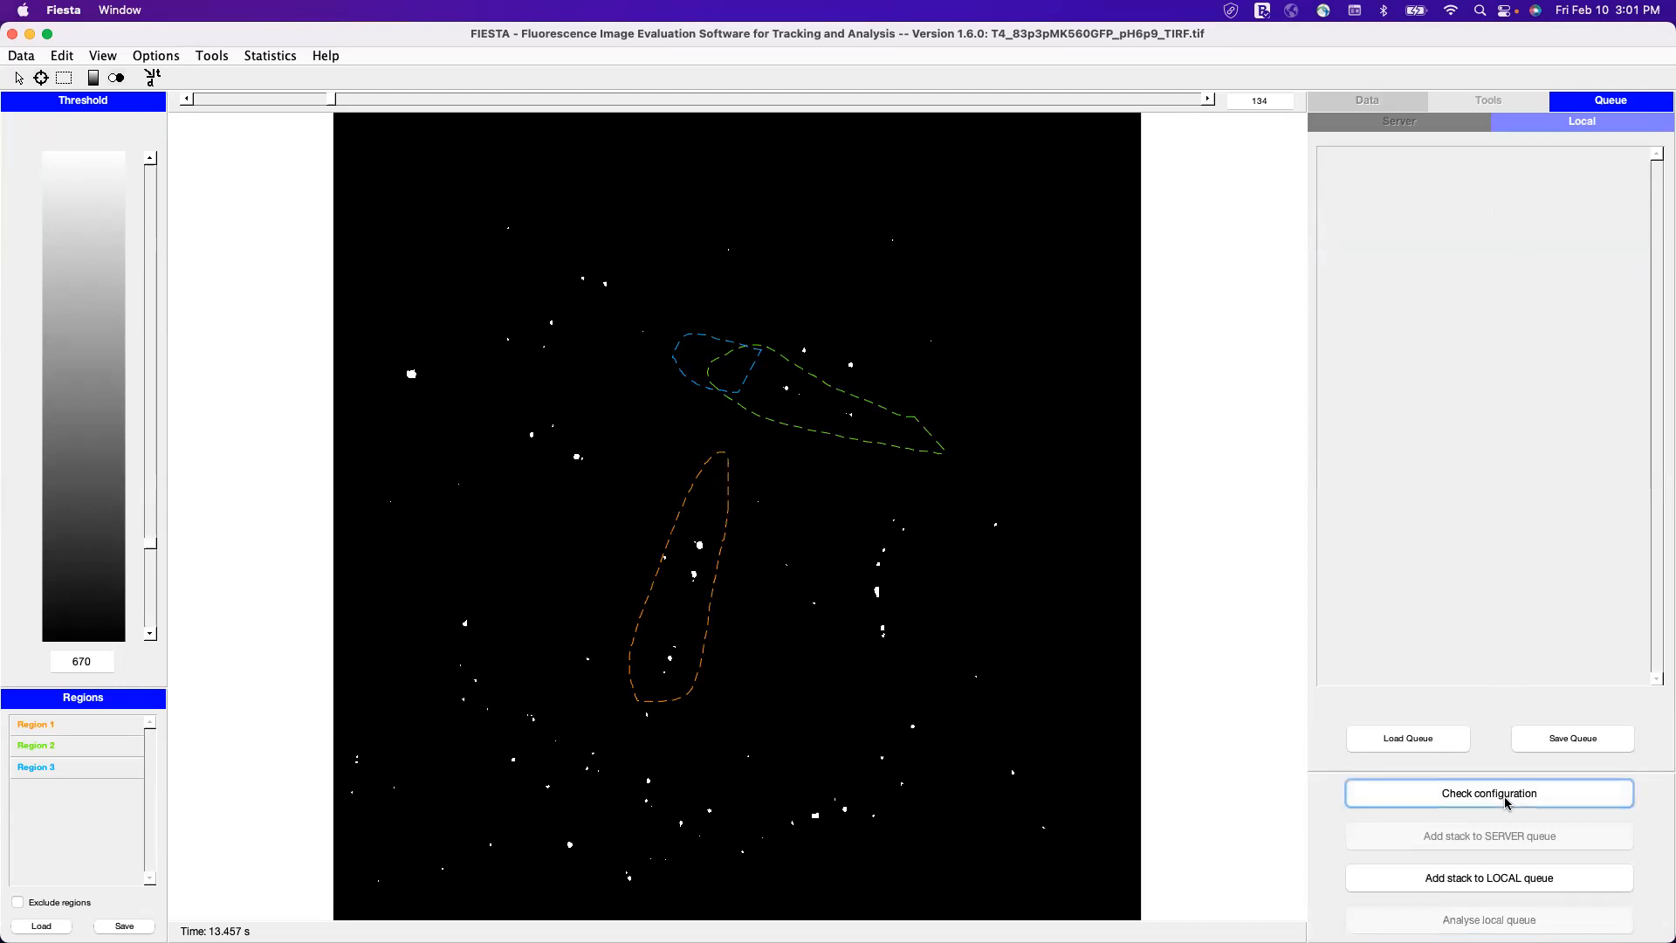
pyautogui.click(793, 873)
pyautogui.click(1484, 879)
pyautogui.click(1489, 919)
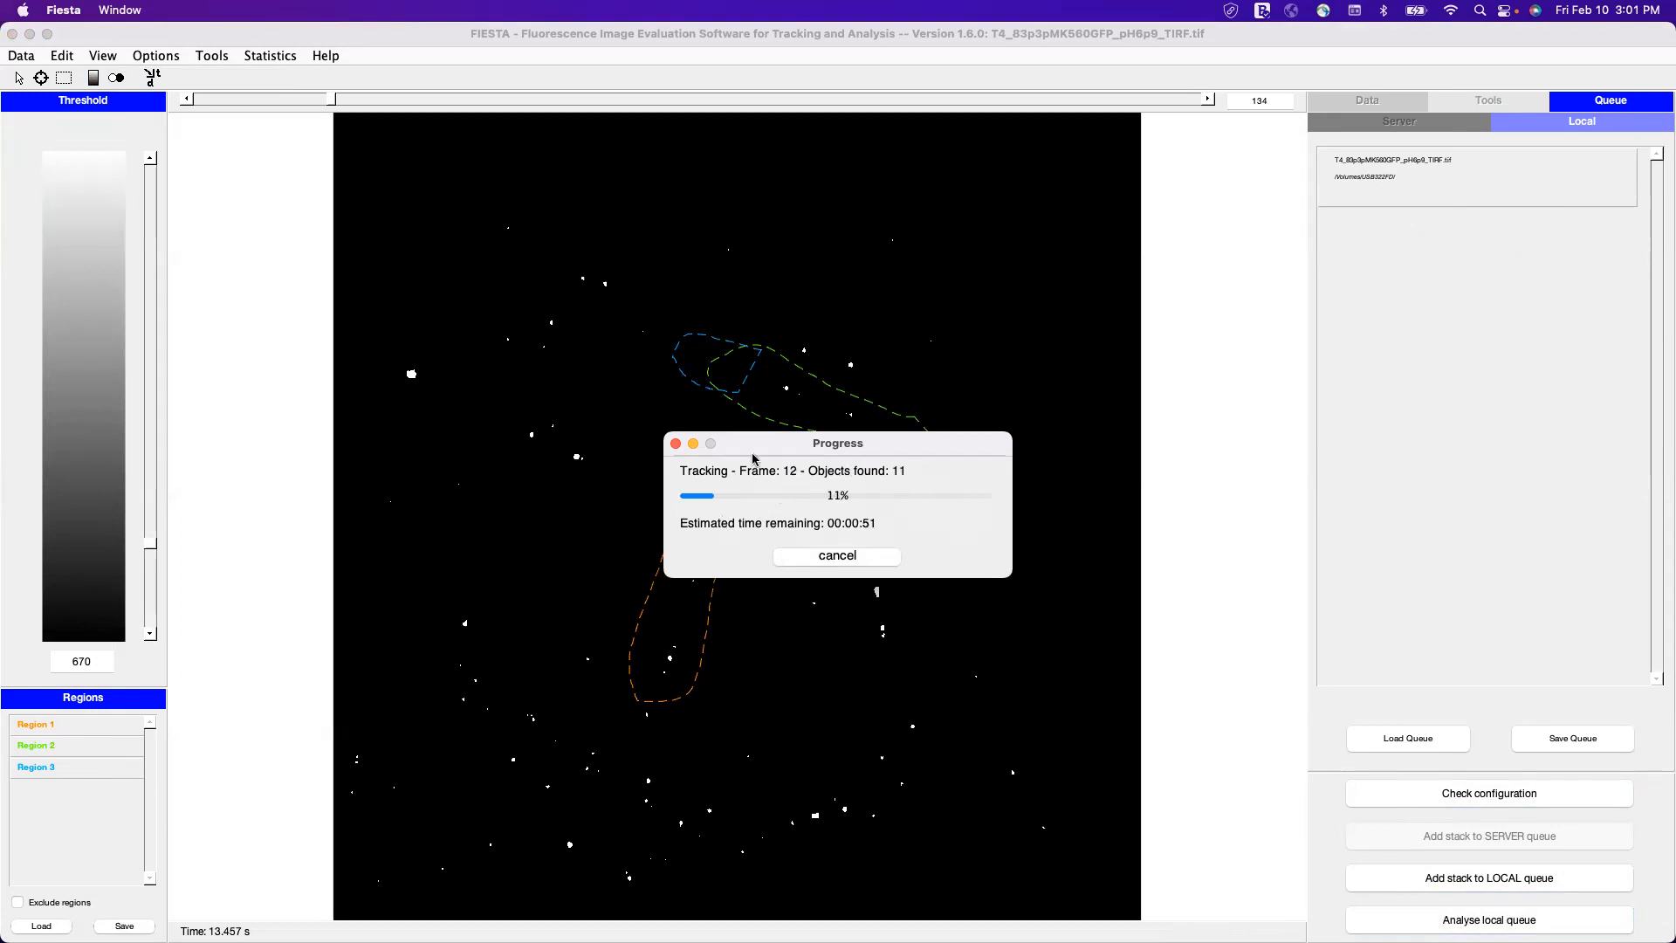
pyautogui.moveTo(778, 455); pyautogui.dragTo(814, 330)
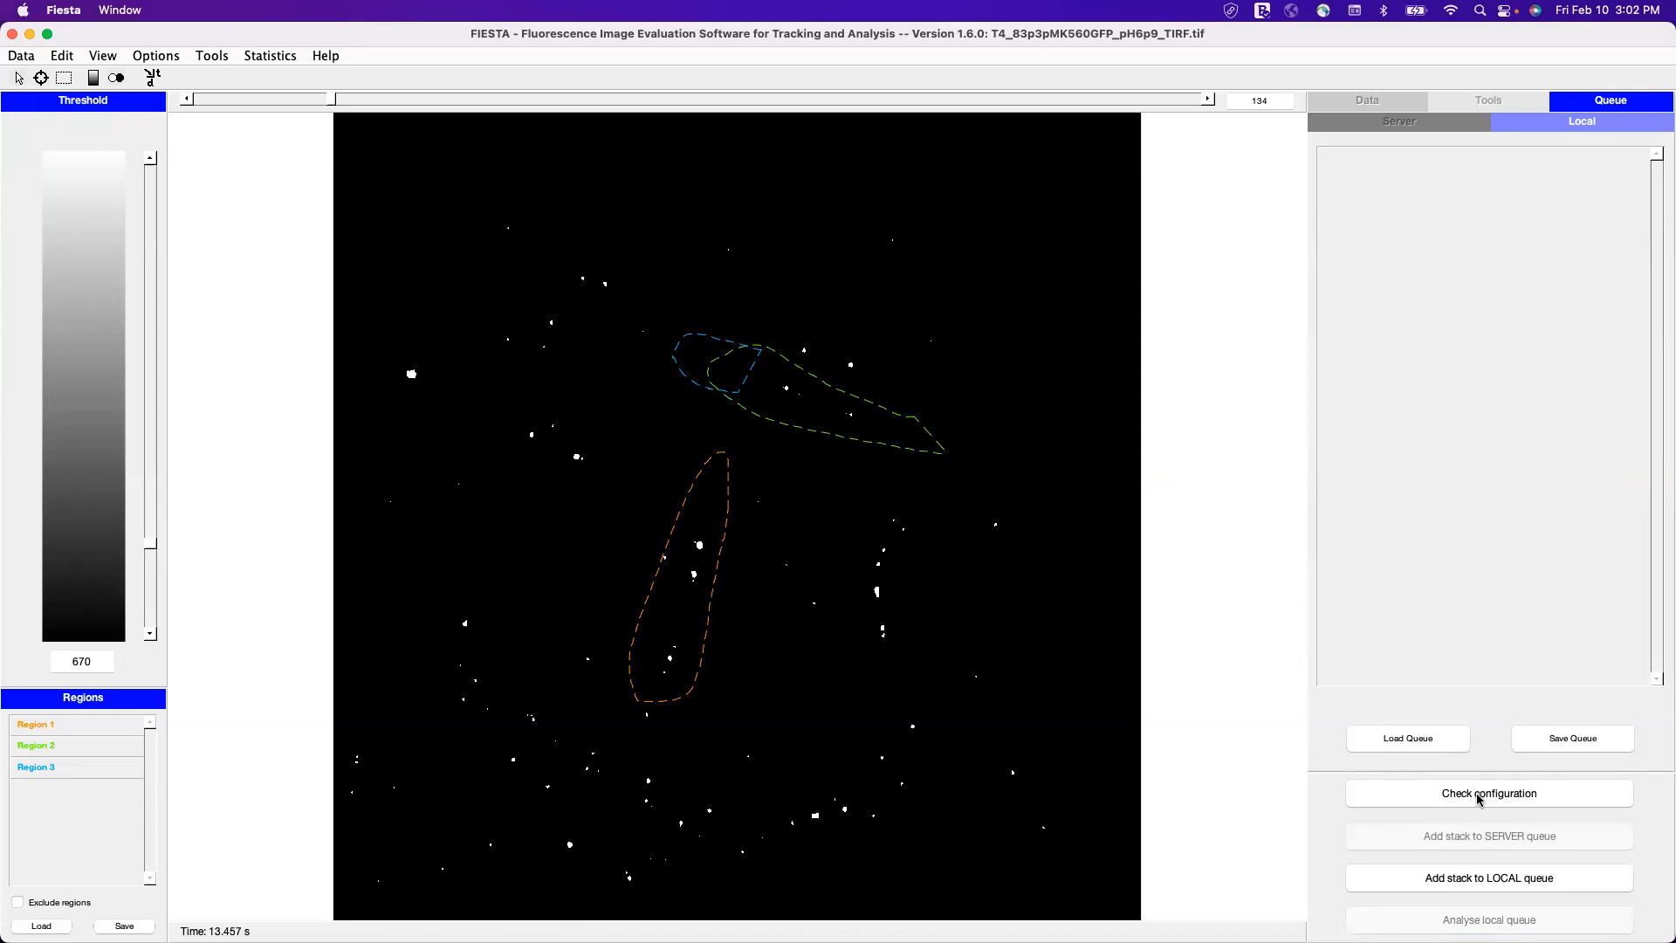
# Load the saved T4_83p3p track file ending in 114776).mat from the USB322FD drive
pyautogui.click(21, 56)
pyautogui.click(77, 172)
pyautogui.click(721, 252)
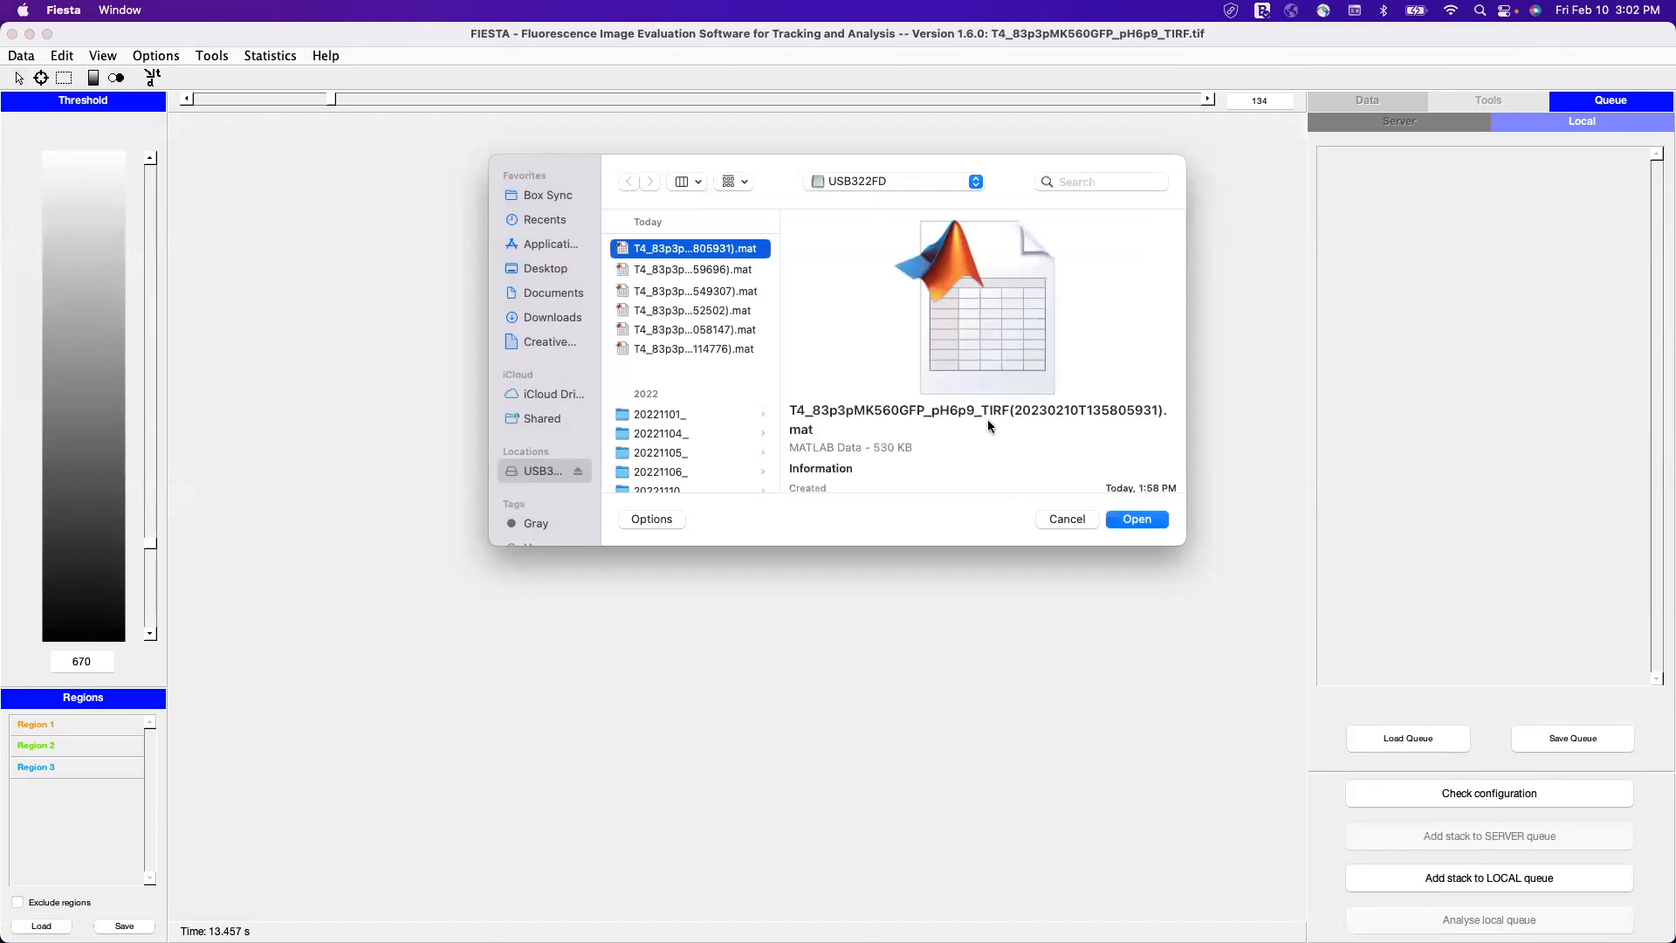
pyautogui.click(721, 349)
pyautogui.click(1144, 522)
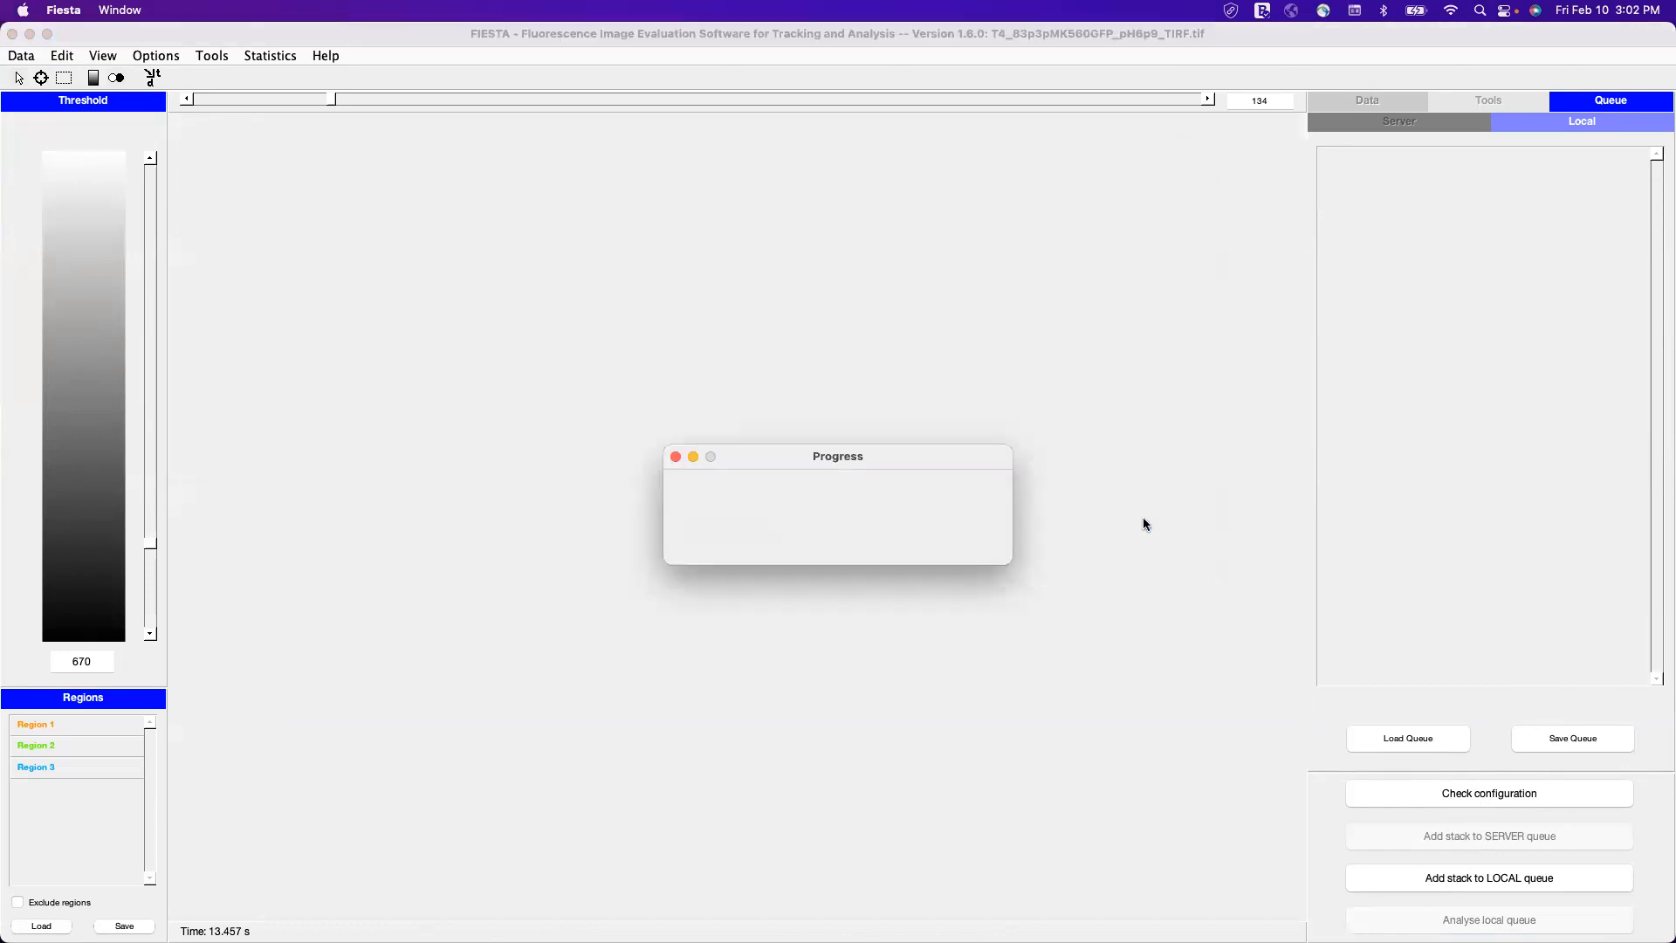